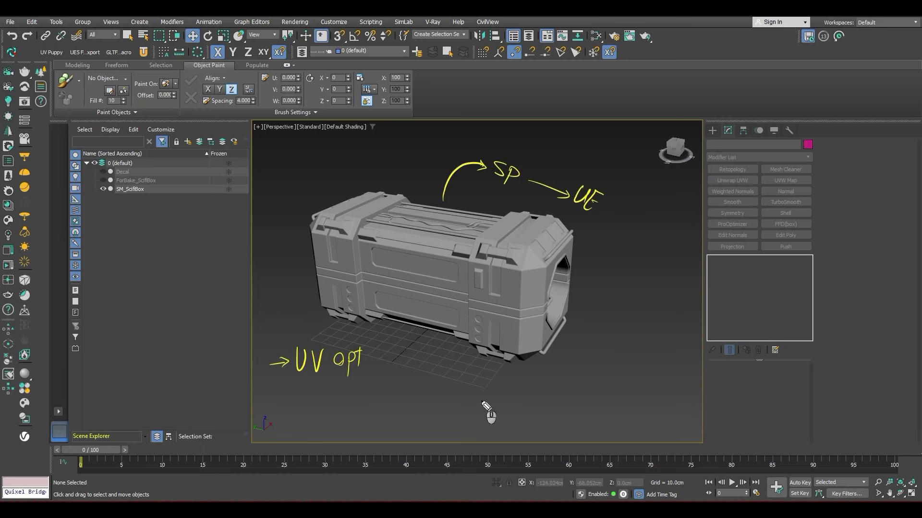
mouse_move(367, 379)
mouse_down()
mouse_move(295, 381)
mouse_move(271, 411)
mouse_move(315, 422)
mouse_up()
drag(312, 398, 317, 408)
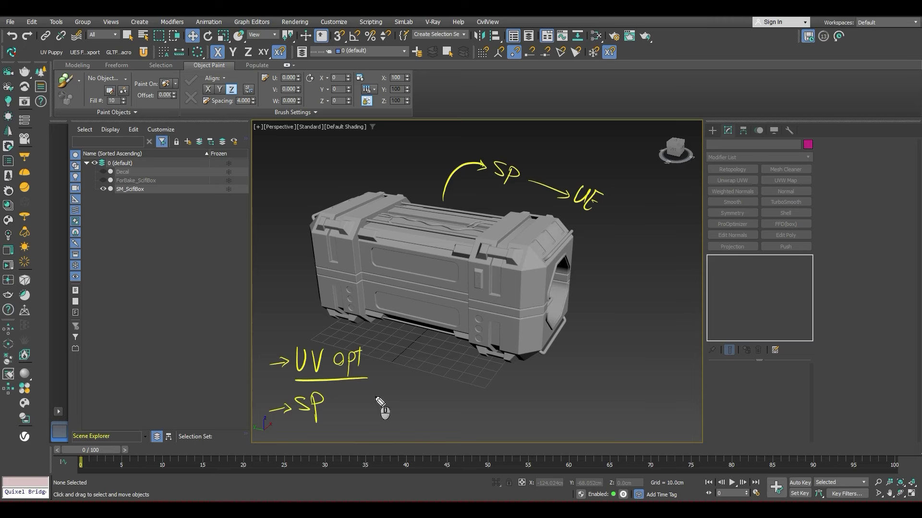
mouse_move(336, 414)
mouse_down()
mouse_move(384, 408)
mouse_move(387, 425)
mouse_up()
drag(390, 418, 397, 425)
drag(403, 418, 399, 427)
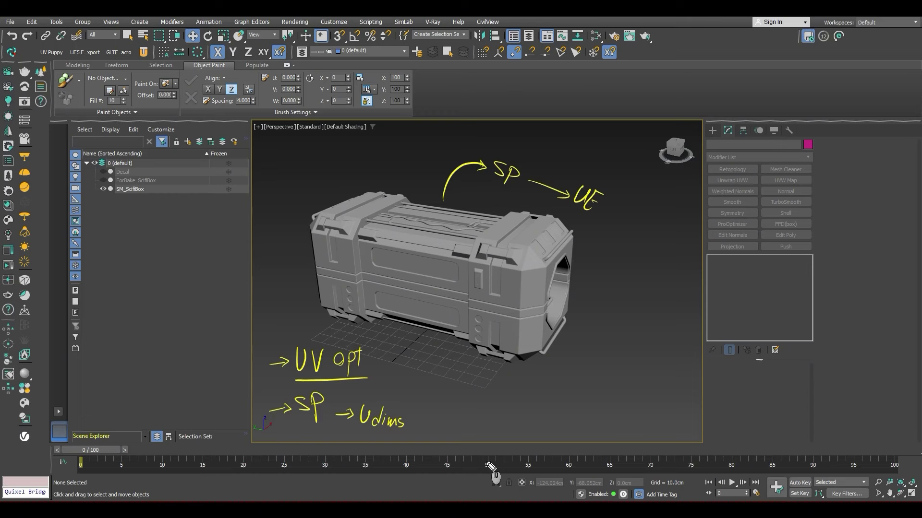
mouse_move(423, 359)
mouse_down()
mouse_move(425, 407)
mouse_move(450, 384)
mouse_up()
click(435, 386)
mouse_move(444, 380)
mouse_down()
mouse_move(444, 389)
mouse_move(463, 378)
mouse_move(481, 395)
mouse_up()
drag(476, 385, 486, 382)
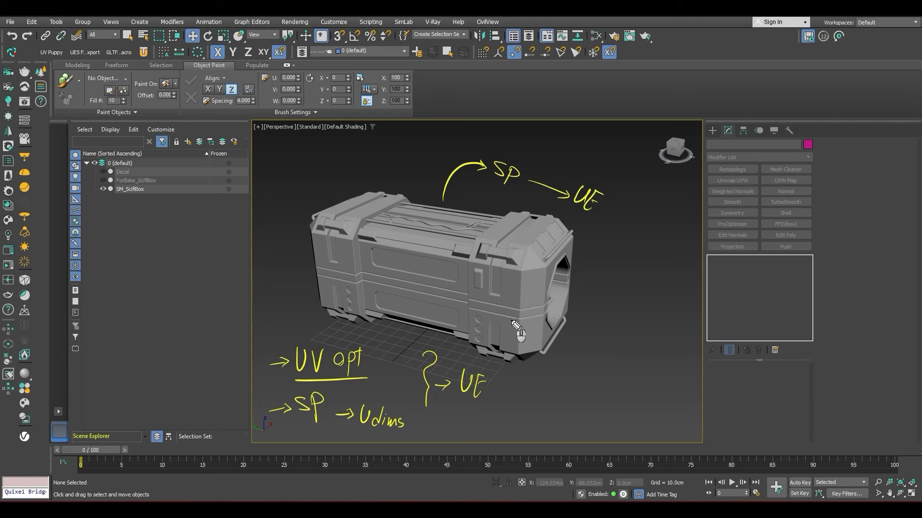
drag(545, 302, 455, 299)
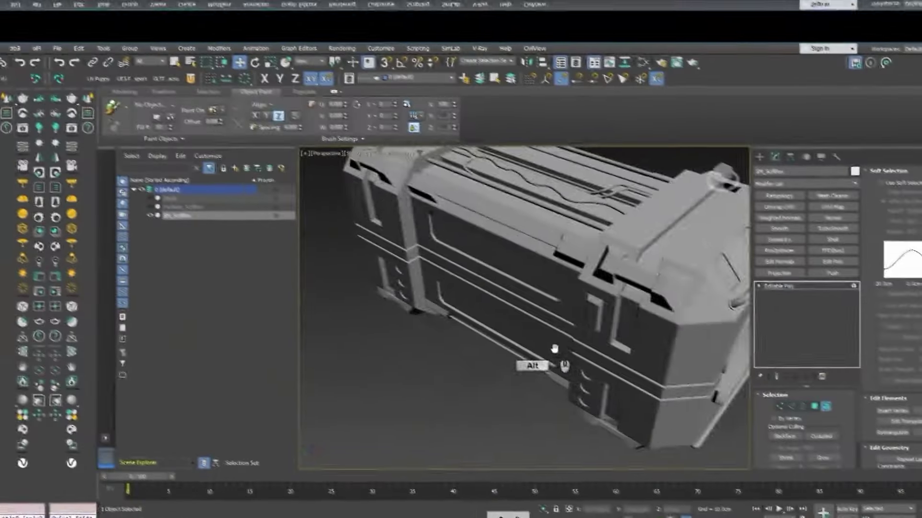
Select the long bar and its two end blocks along the upper side edge of SM_ScifiBox
mouse_move(528, 346)
alt+middle_down()
mouse_move(475, 323)
mouse_move(436, 347)
mouse_move(424, 321)
mouse_move(441, 302)
alt+middle_up()
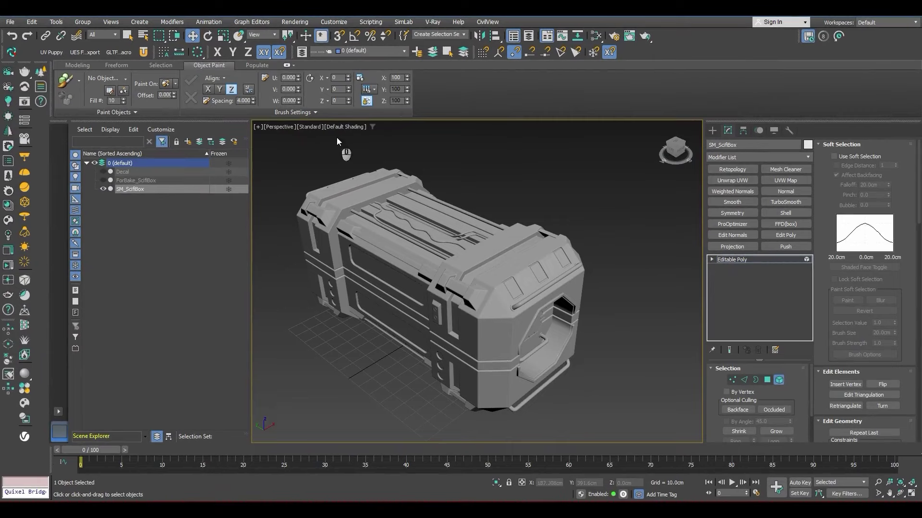
click(425, 271)
ctrl+click(403, 259)
ctrl+click(345, 233)
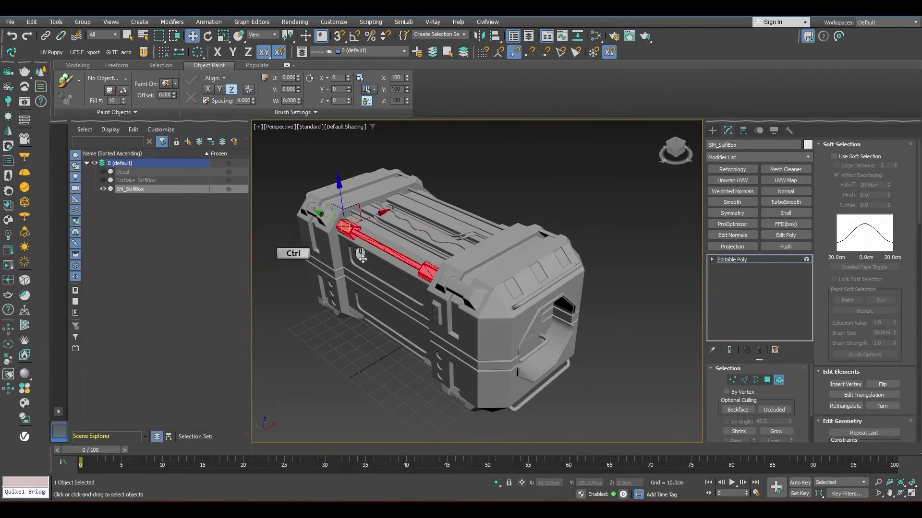
Examine the selected bar and the matching edge parts on the opposite side and underside of SM_ScifiBox
scroll(424, 298, up, 4)
mouse_move(405, 320)
alt+middle_down()
mouse_move(424, 299)
mouse_move(509, 325)
mouse_move(390, 316)
alt+middle_up()
scroll(427, 231, down, 4)
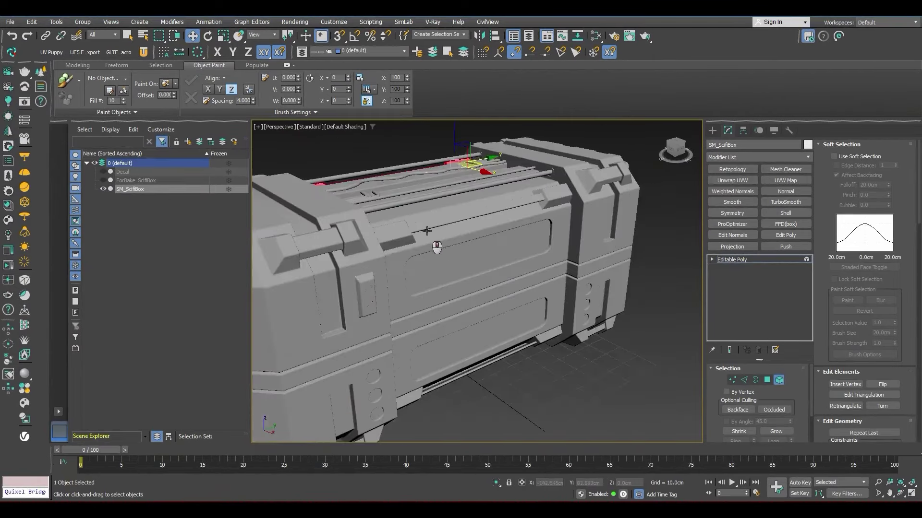
alt+middle_drag(427, 231, 480, 289)
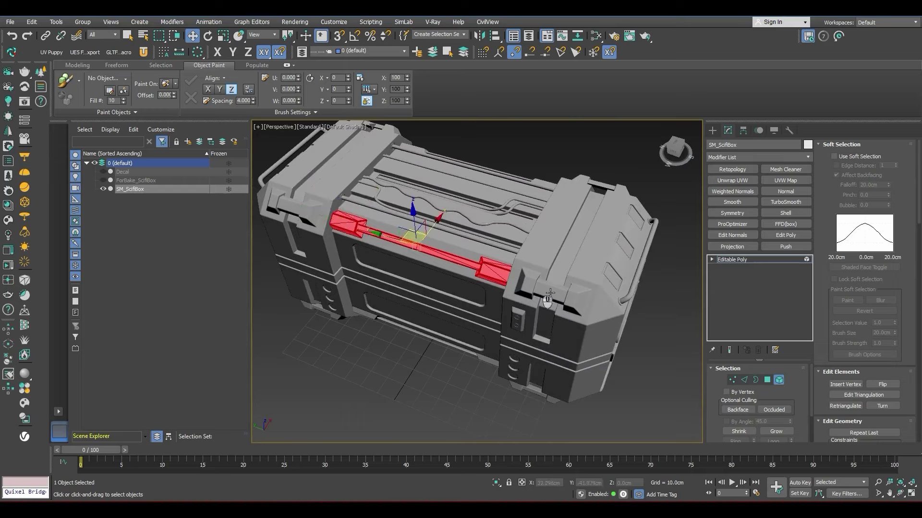
alt+middle_drag(539, 284, 578, 238)
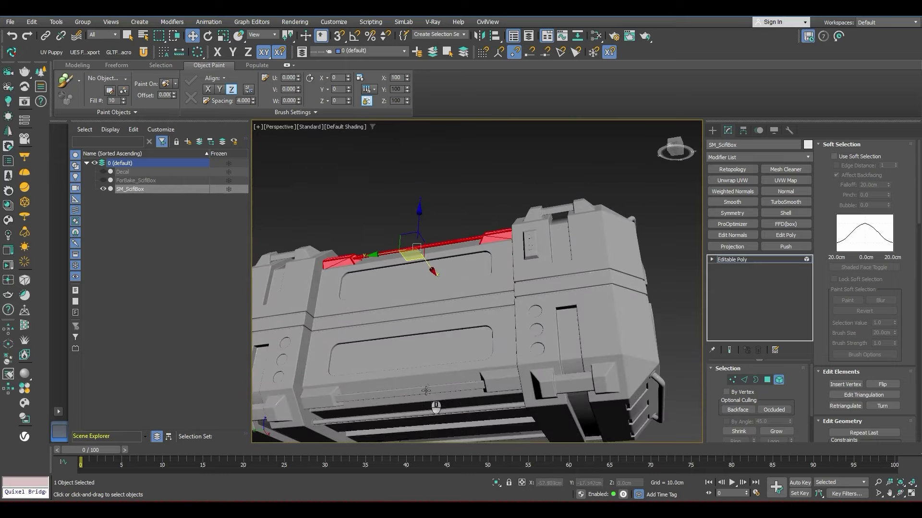
alt+middle_drag(427, 386, 528, 331)
key(g)
scroll(478, 192, down, 3)
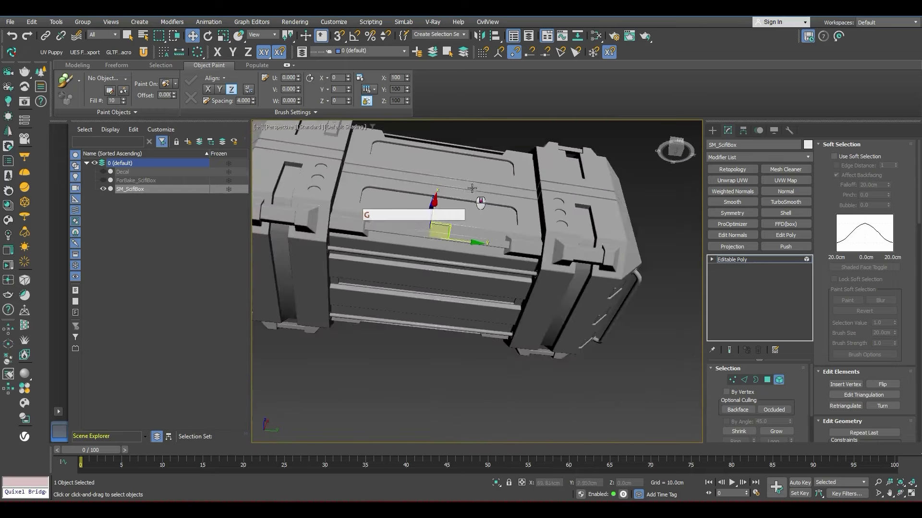
alt+middle_drag(475, 189, 559, 281)
scroll(455, 323, up, 2)
scroll(476, 282, down, 2)
scroll(468, 225, up, 4)
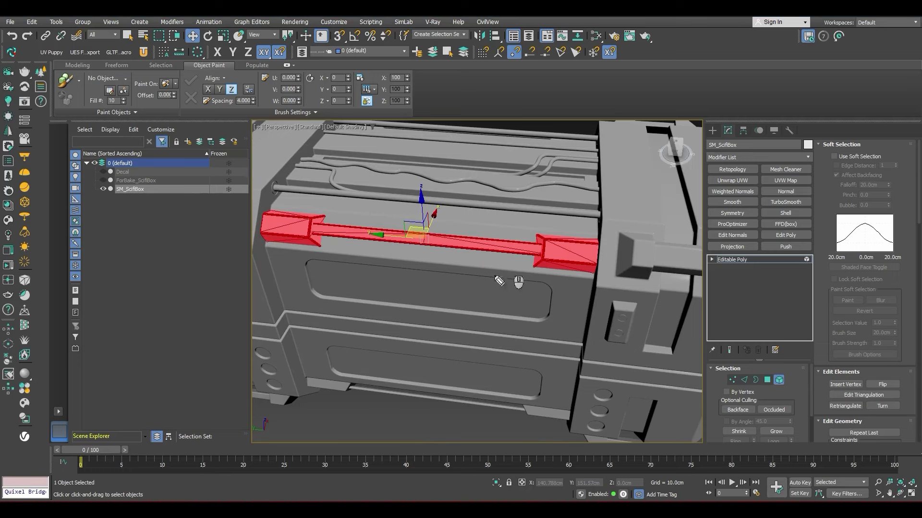
drag(442, 152, 414, 328)
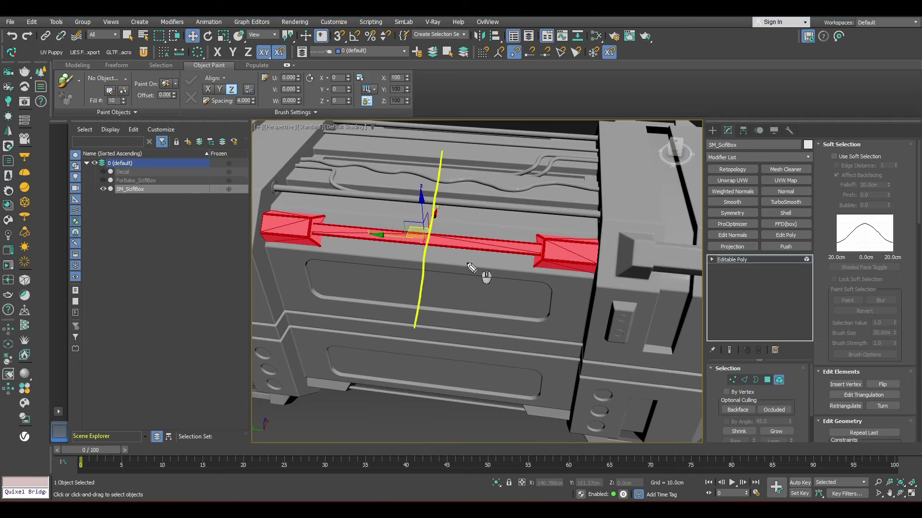
mouse_move(482, 283)
mouse_down()
mouse_move(595, 216)
mouse_move(531, 294)
mouse_up()
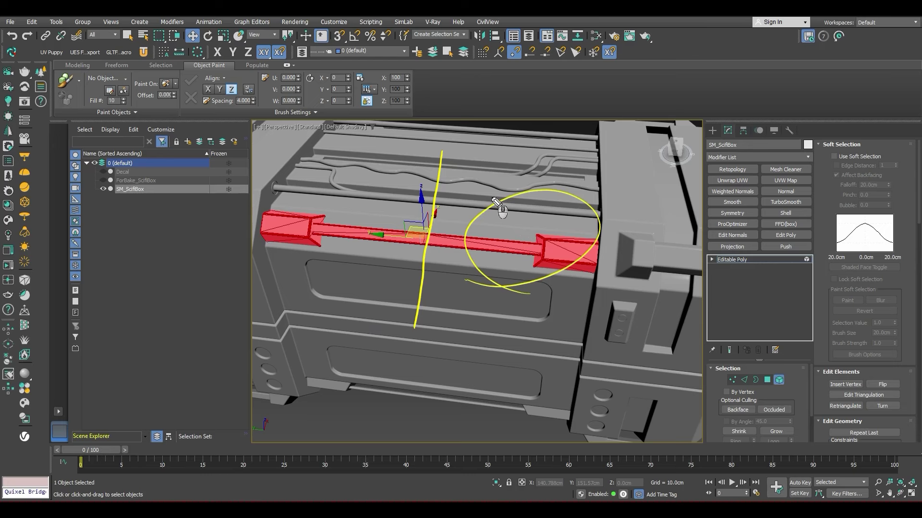
drag(499, 194, 357, 190)
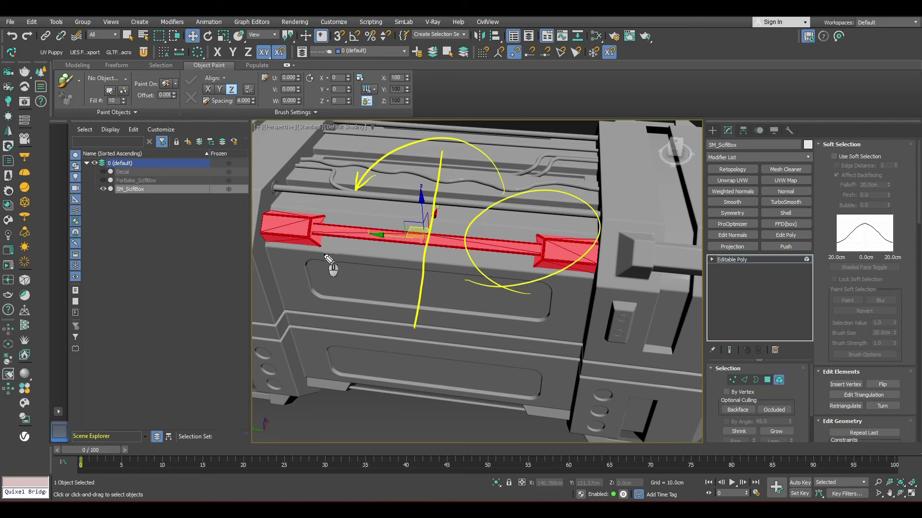
mouse_move(371, 329)
mouse_down()
mouse_move(384, 419)
mouse_move(280, 346)
mouse_up()
drag(391, 416, 312, 437)
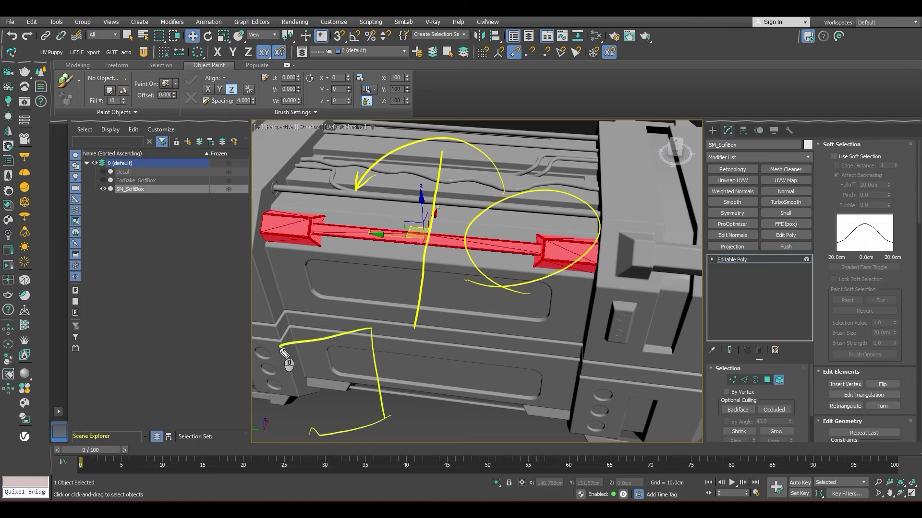
drag(280, 347, 312, 438)
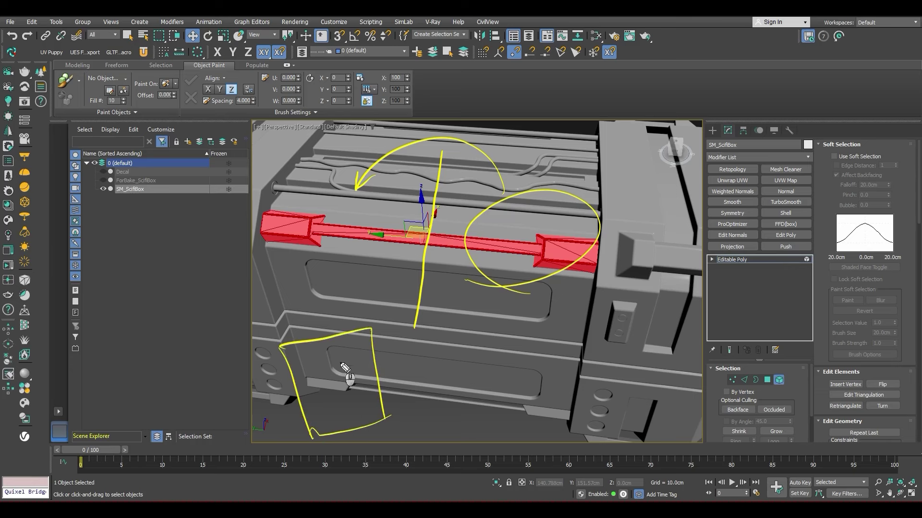
drag(368, 374, 308, 391)
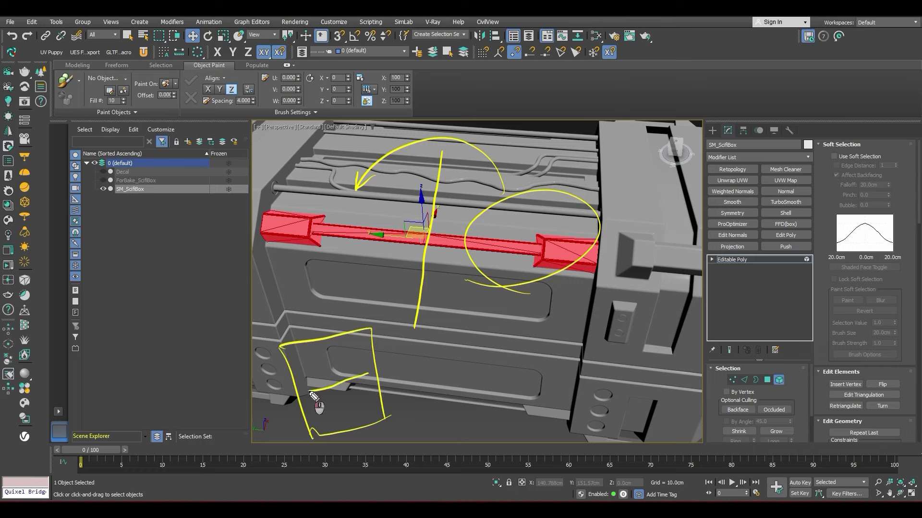
mouse_move(368, 387)
mouse_down()
mouse_move(324, 403)
mouse_move(331, 426)
mouse_up()
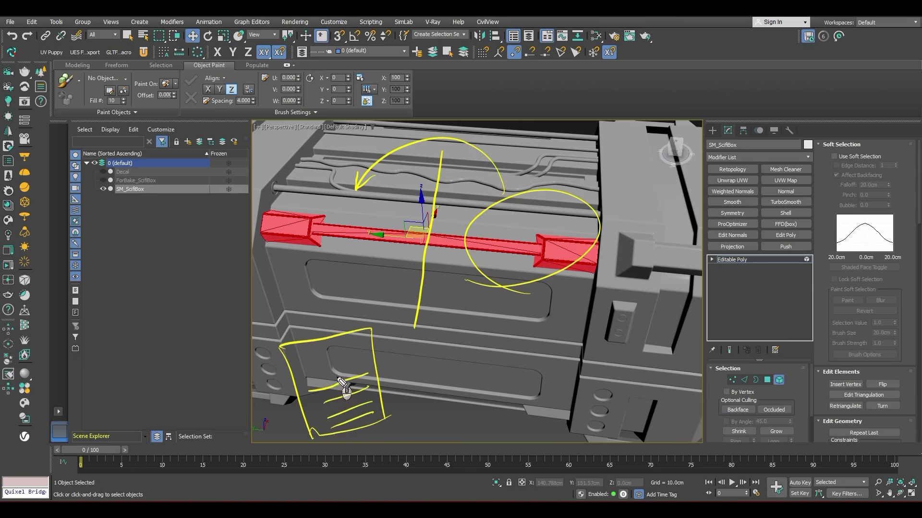
mouse_move(337, 379)
mouse_down()
mouse_move(316, 388)
mouse_move(314, 403)
mouse_move(352, 373)
mouse_up()
drag(357, 392, 359, 390)
mouse_move(342, 403)
mouse_down()
mouse_move(358, 404)
mouse_move(337, 416)
mouse_move(363, 419)
mouse_move(331, 390)
mouse_up()
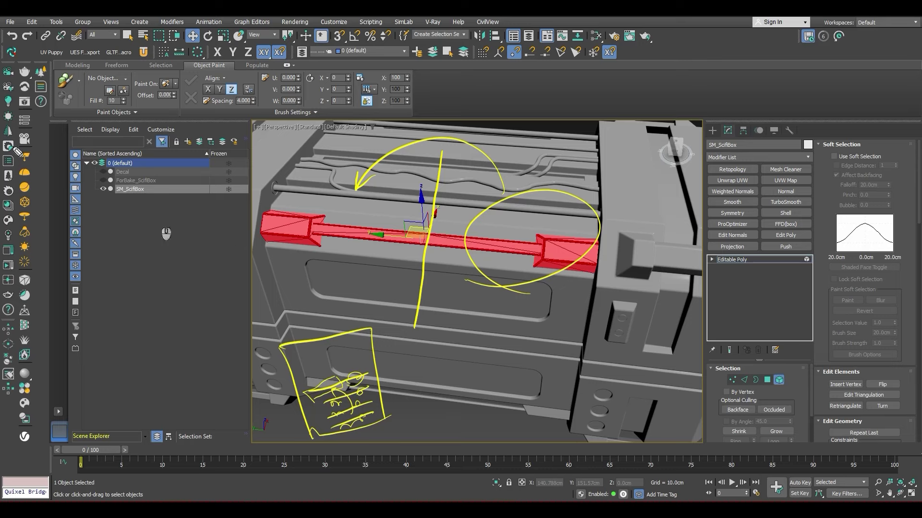
key(Escape)
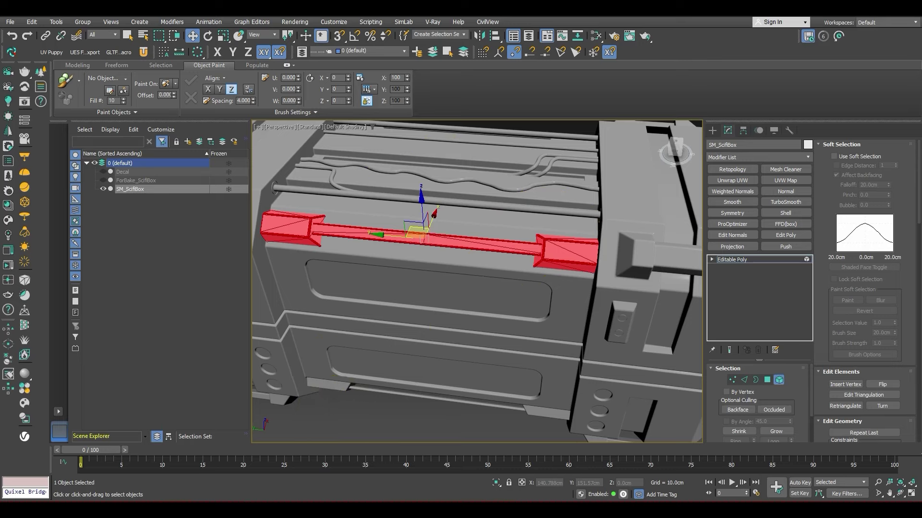
Leave element selection on SM_ScifiBox and unhide the ForBake_ScifiBox object
scroll(321, 192, down, 4)
mouse_move(519, 322)
middle_down()
mouse_move(540, 344)
mouse_move(513, 330)
middle_up()
scroll(513, 330, up, 2)
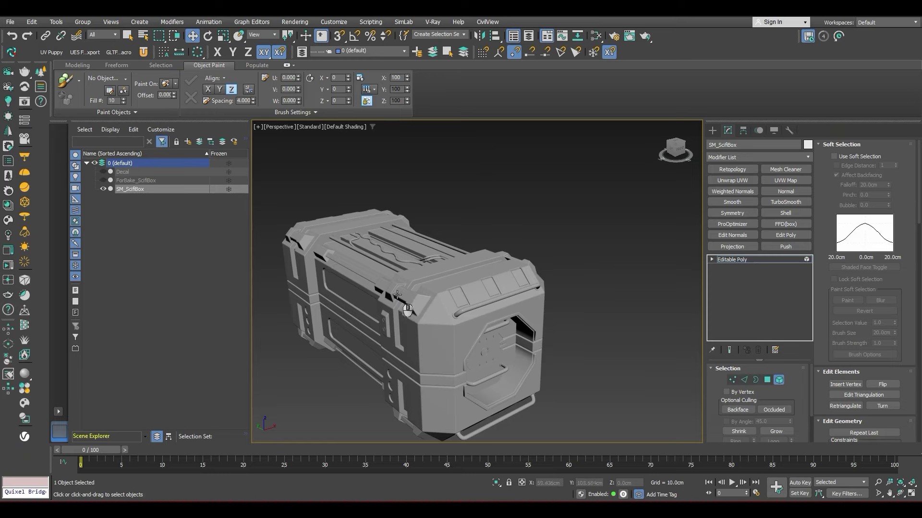
alt+middle_drag(398, 294, 441, 284)
click(780, 381)
click(103, 181)
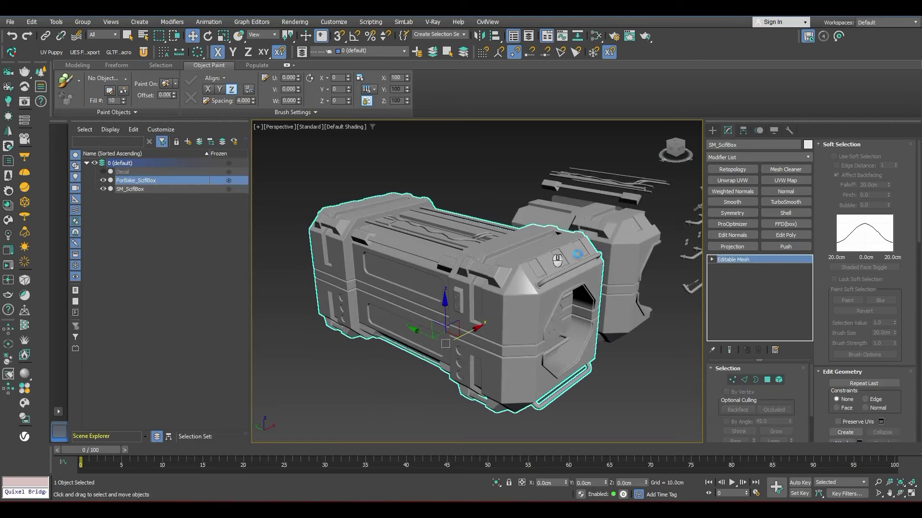
Move ForBake_ScifiBox along X to about 176 cm, clear of the complete box
click(616, 252)
middle_drag(593, 254, 499, 257)
scroll(464, 302, up, 3)
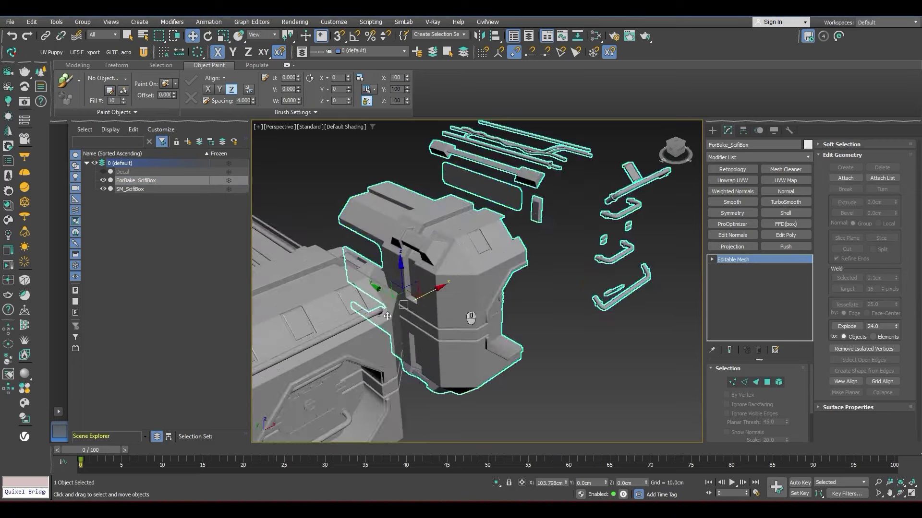
mouse_move(464, 301)
alt+middle_down()
mouse_move(527, 326)
mouse_move(465, 308)
alt+middle_up()
scroll(512, 315, down, 2)
drag(428, 297, 486, 254)
alt+middle_drag(430, 296, 538, 297)
Deselect everything and switch to Expert Mode with both the complete box and the bake parts in view
click(567, 334)
key(ctrl+alt+x)
scroll(530, 296, down, 2)
middle_drag(539, 297, 478, 317)
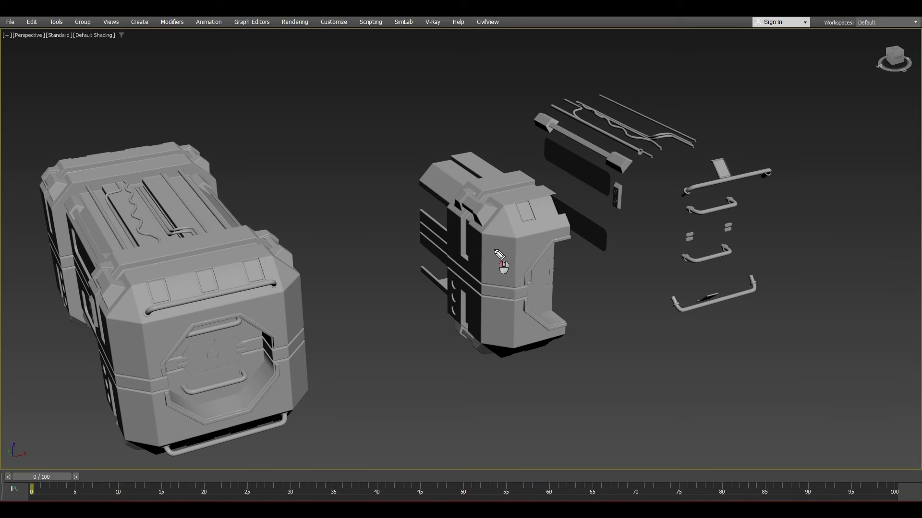
drag(498, 254, 510, 268)
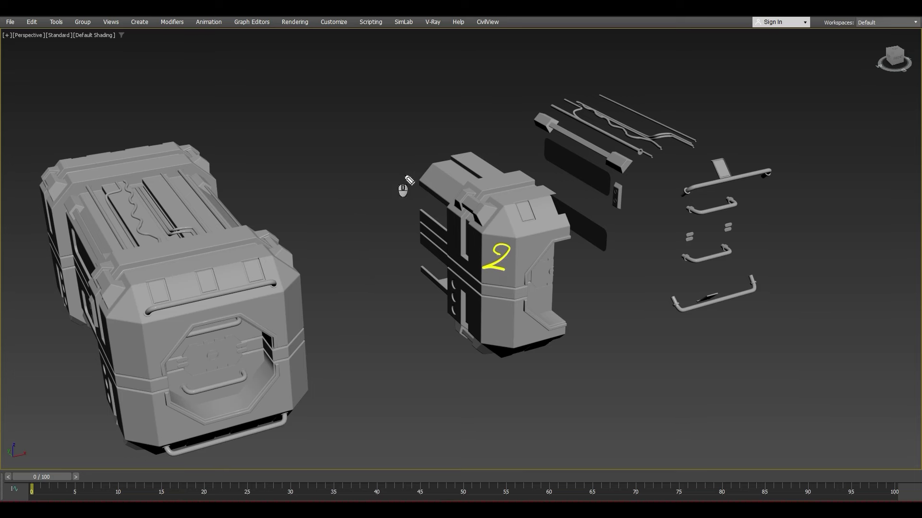
mouse_move(544, 188)
mouse_down()
mouse_move(624, 184)
mouse_move(605, 195)
mouse_up()
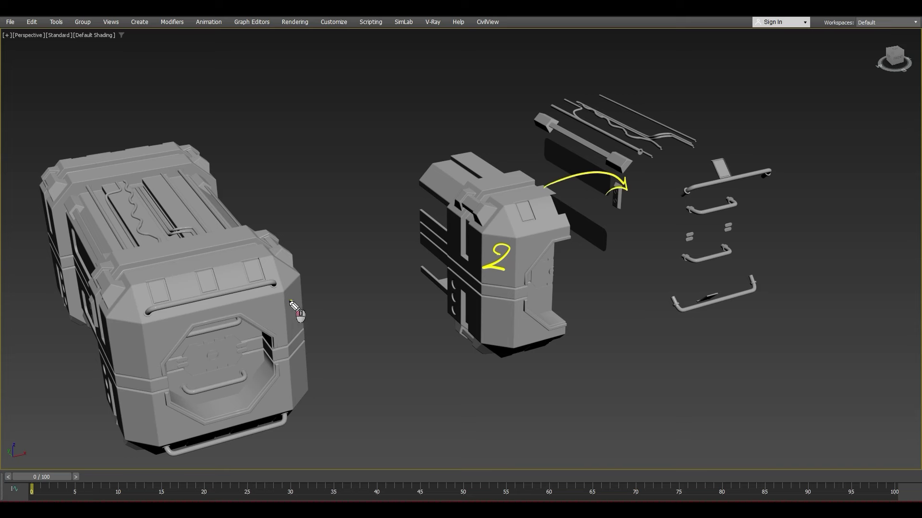
drag(291, 303, 291, 307)
key(ctrl+z)
mouse_move(299, 297)
mouse_down()
mouse_move(287, 300)
mouse_move(294, 318)
mouse_up()
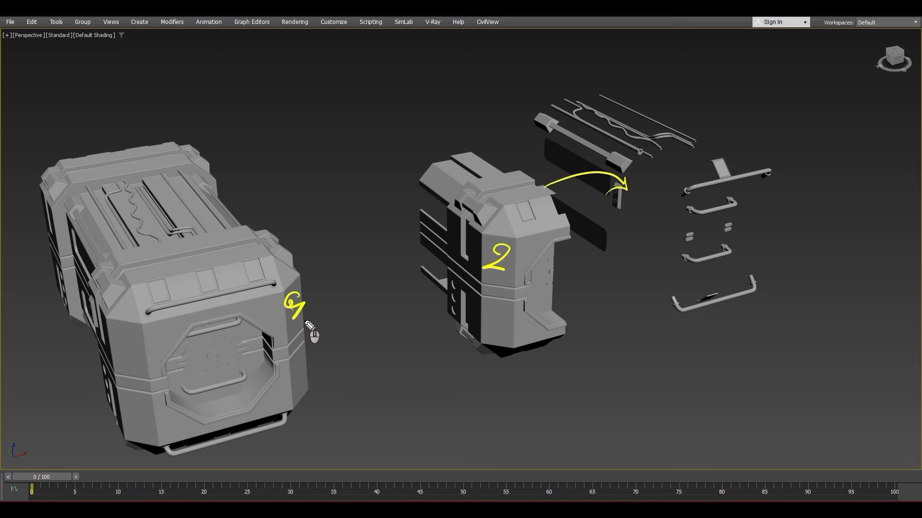
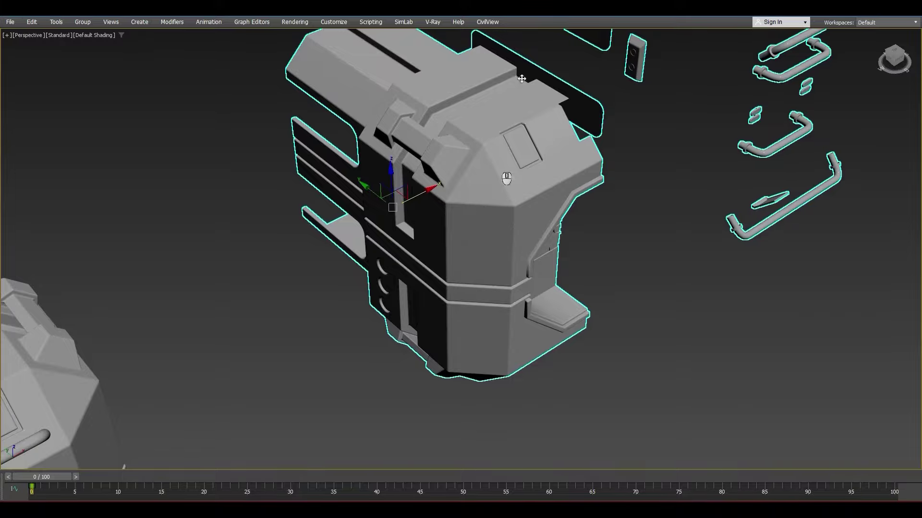
Examine the partial body of ForBake_ScifiBox and its detached panels, pipes and handles from several sides, including the small recessed panel
middle_drag(691, 115, 664, 197)
alt+middle_drag(242, 190, 704, 273)
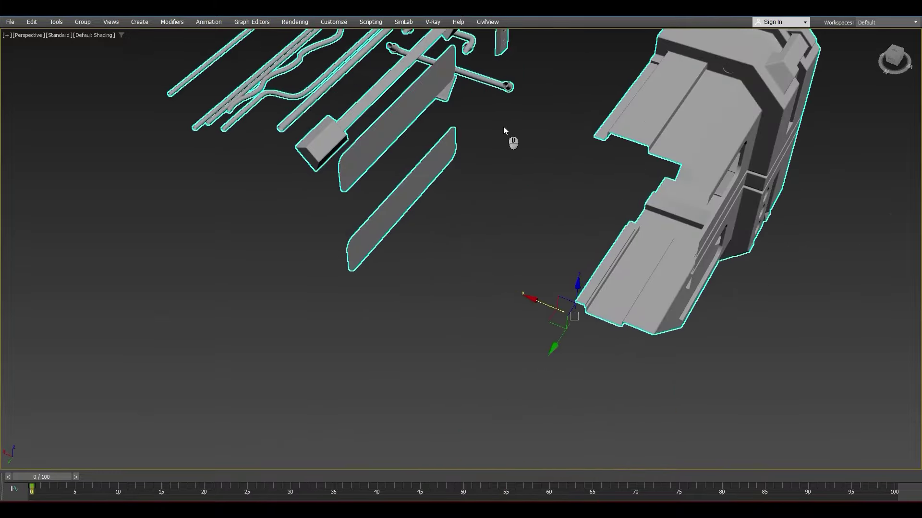
alt+middle_drag(540, 87, 607, 257)
alt+middle_drag(772, 240, 685, 278)
scroll(511, 242, up, 3)
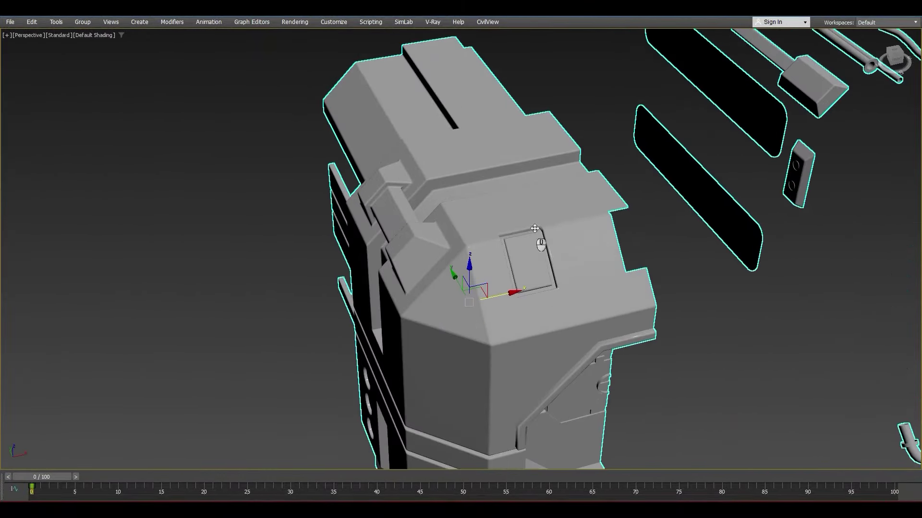
middle_drag(539, 241, 424, 256)
scroll(508, 219, down, 3)
alt+middle_drag(770, 188, 665, 247)
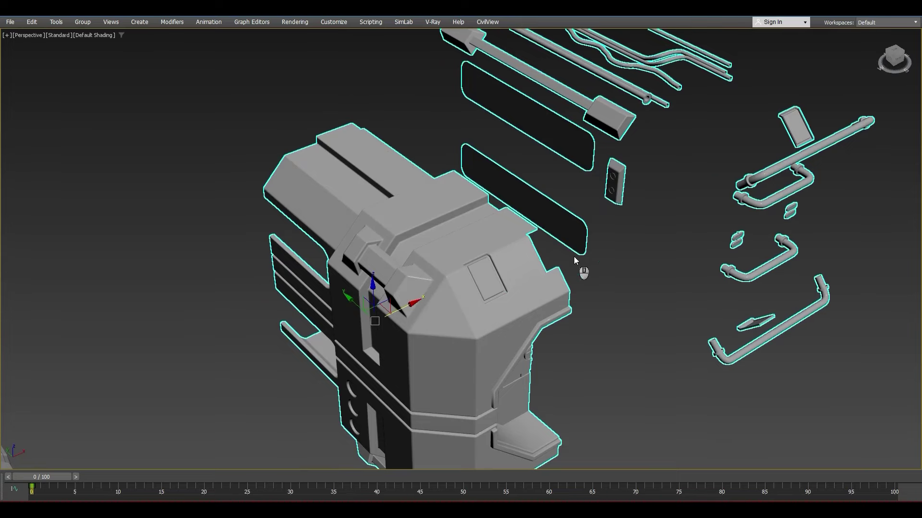
scroll(798, 123, up, 4)
middle_drag(795, 122, 673, 161)
scroll(664, 154, up, 4)
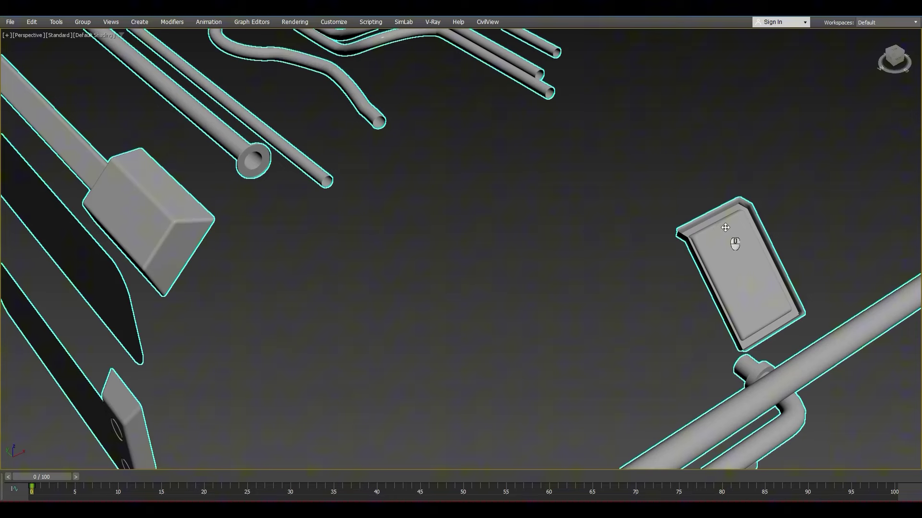
scroll(725, 228, up, 2)
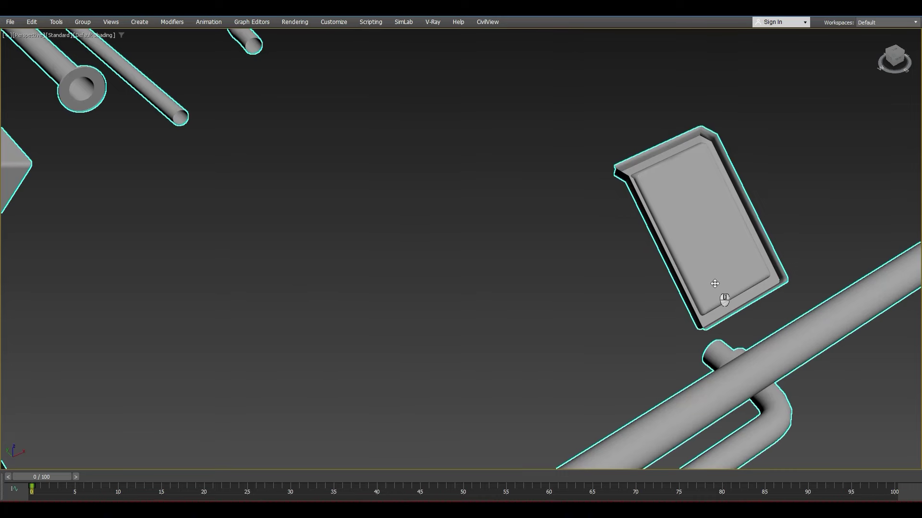
scroll(714, 224, up, 1)
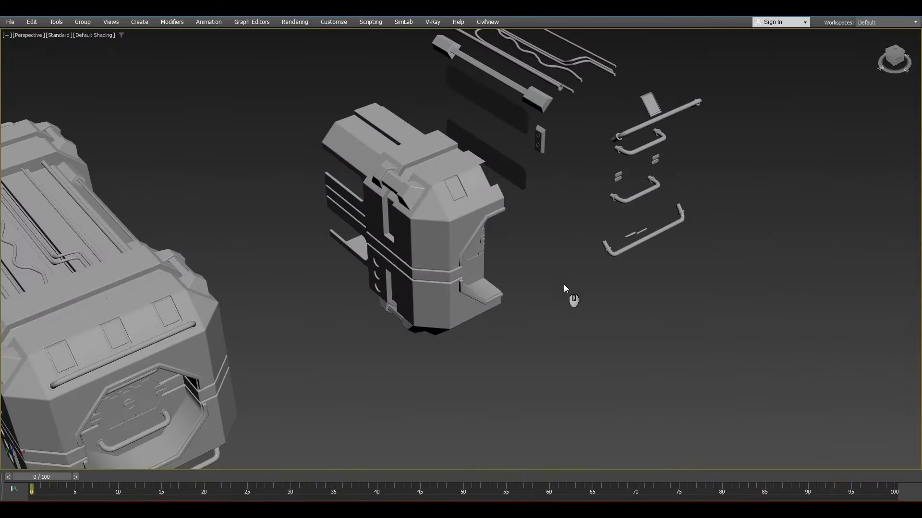
Leave Expert Mode and select ForBake_ScifiBox
key(ctrl+alt+x)
middle_drag(485, 269, 510, 279)
click(506, 278)
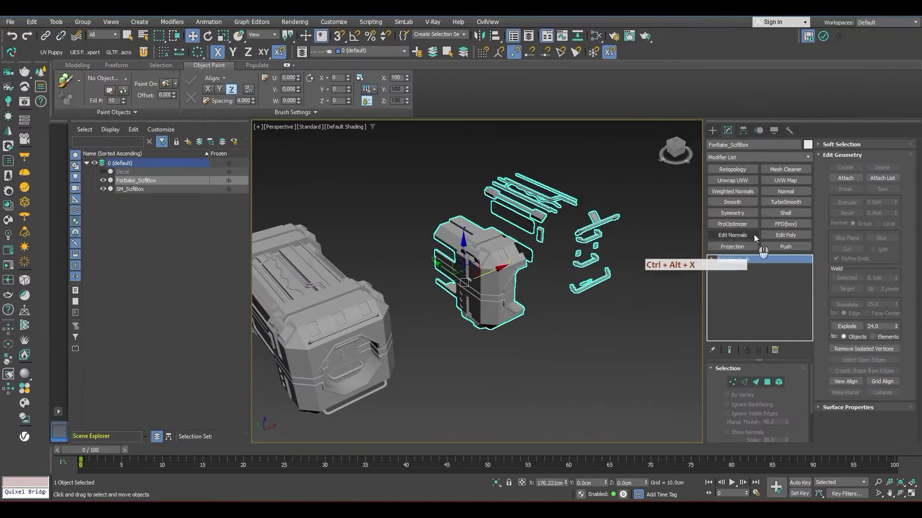
Add an Unwrap UVW modifier to ForBake_ScifiBox and open its UV editor beside the model with multi-tile display on
click(732, 180)
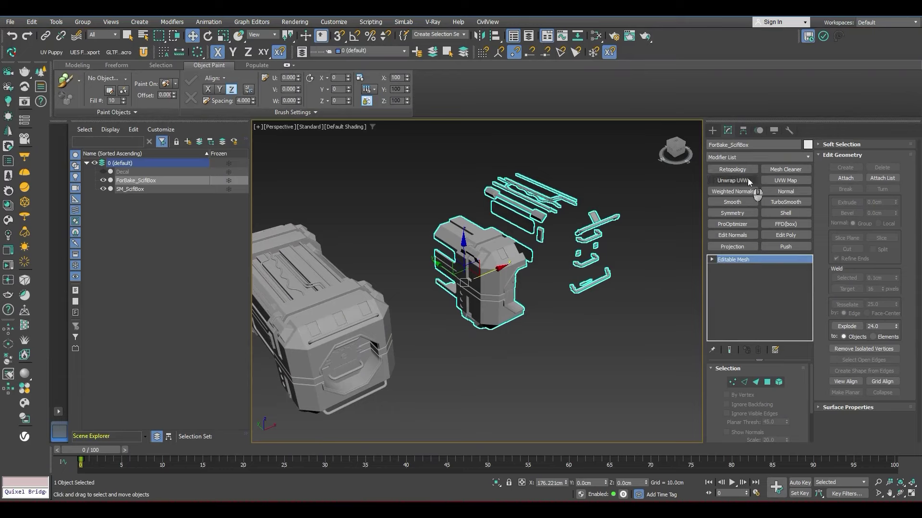
click(863, 201)
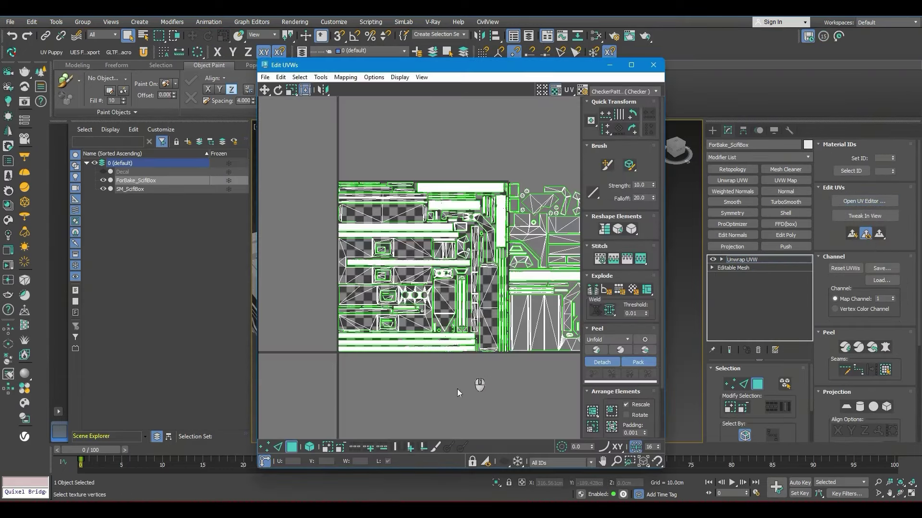
middle_drag(462, 380, 416, 386)
click(542, 91)
middle_drag(500, 167, 443, 158)
scroll(444, 161, down, 2)
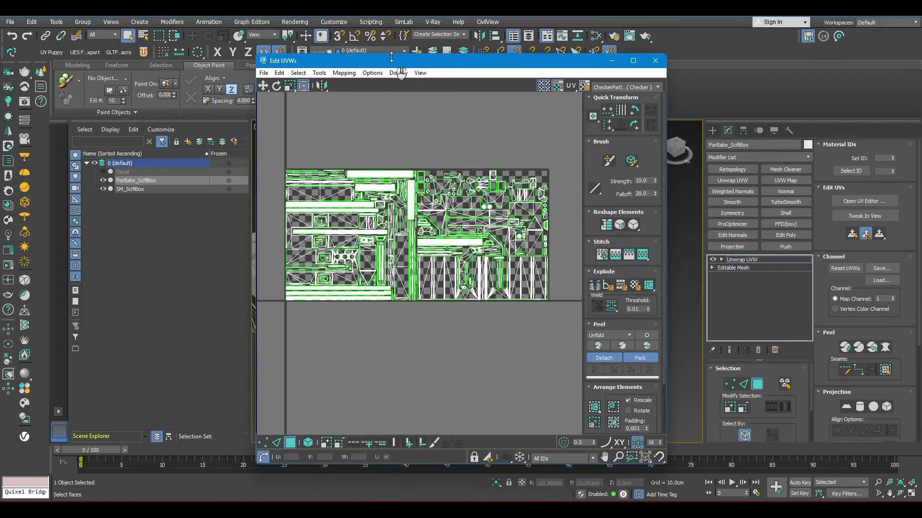
drag(391, 63, 719, 62)
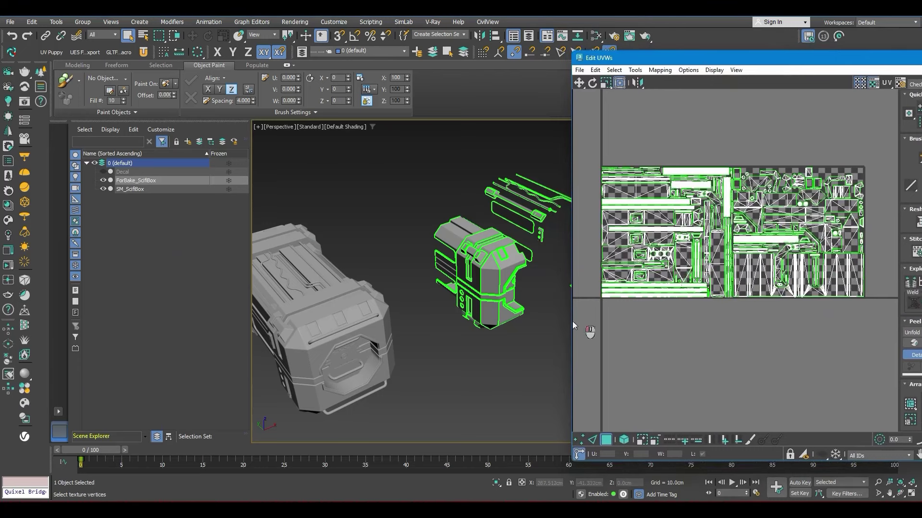
Select and deselect all UV faces of ForBake_ScifiBox to examine how its layout fills the two UDIM tiles
key(ctrl+a)
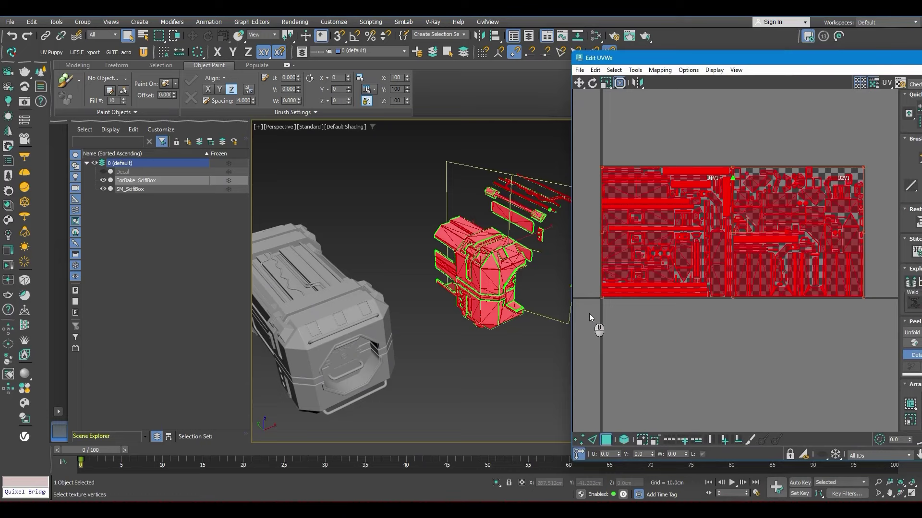
click(782, 382)
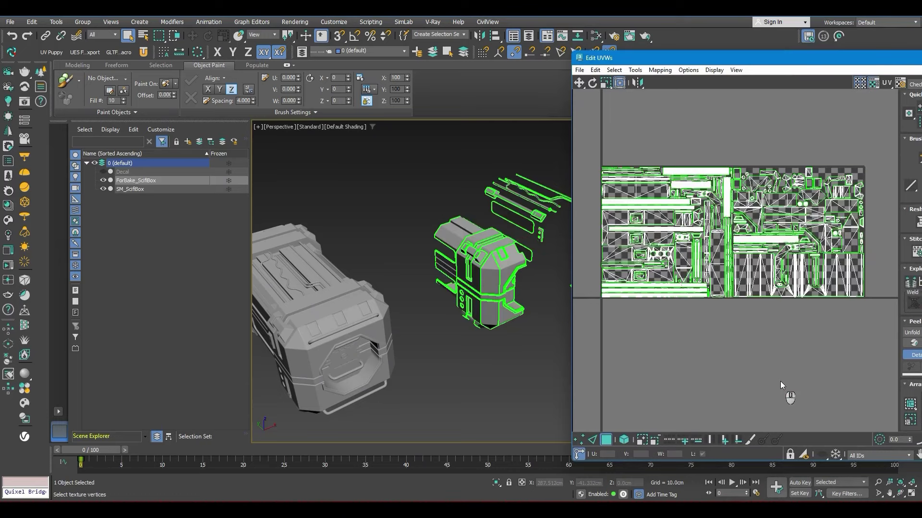
drag(887, 158, 590, 307)
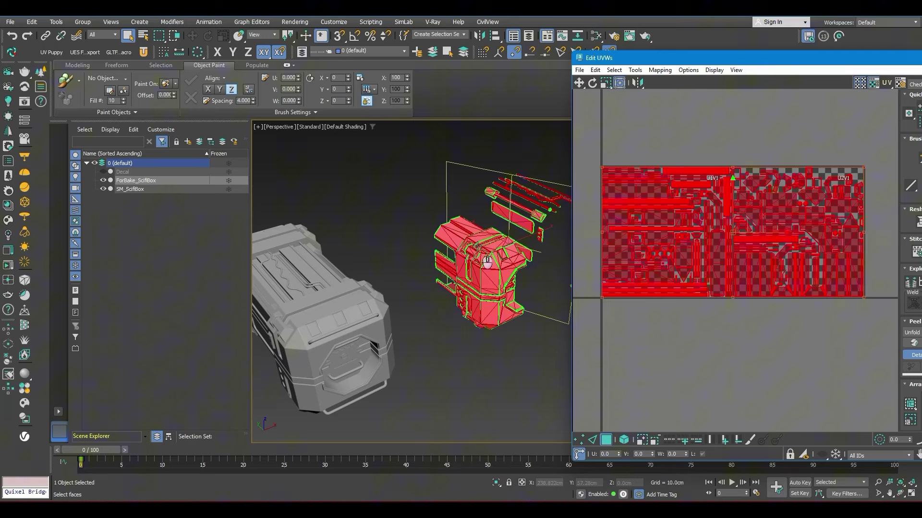
click(819, 368)
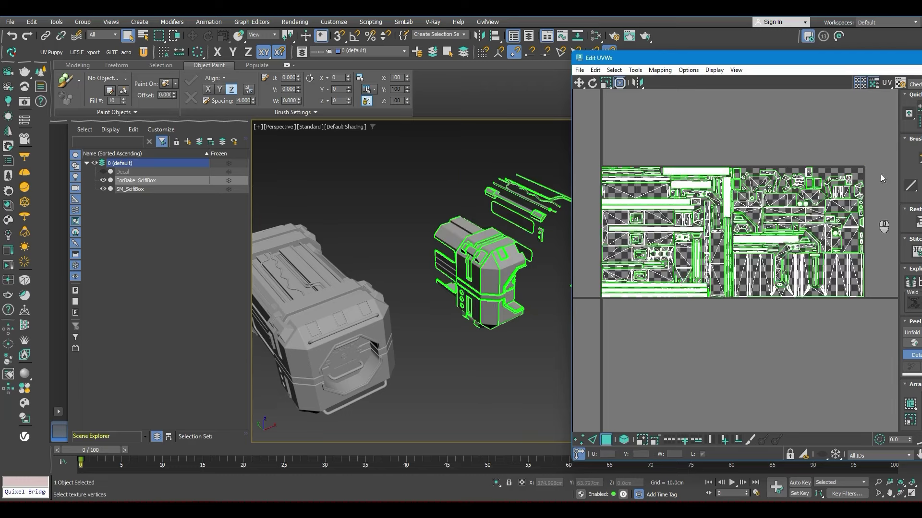
key(ctrl+a)
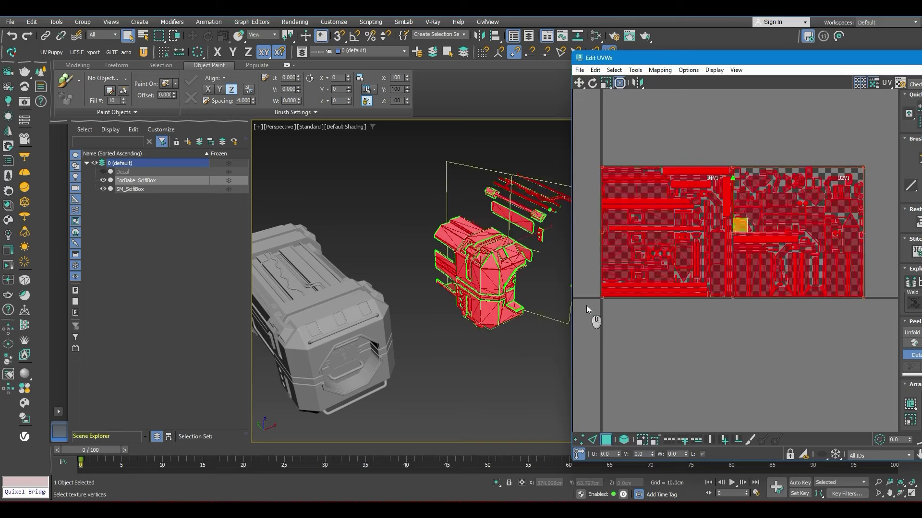
click(616, 322)
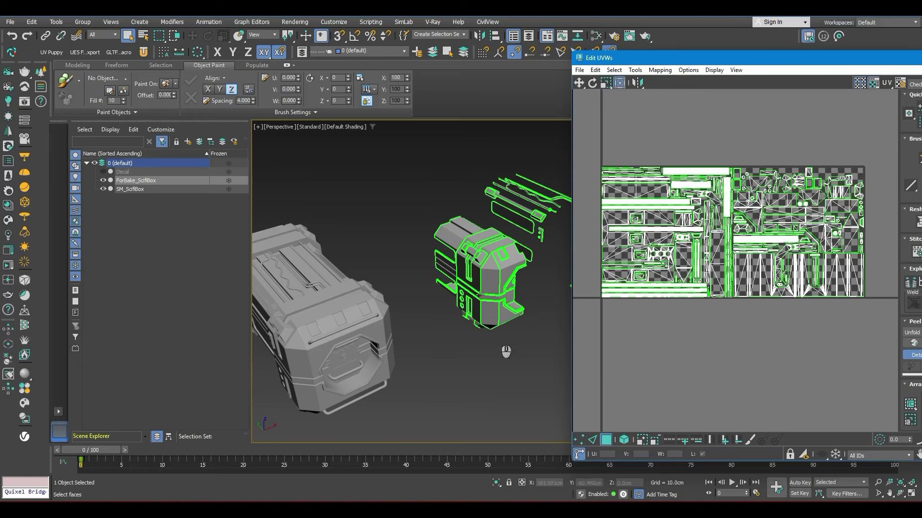
Convert ForBake_ScifiBox to an Editable Poly
right_click(497, 338)
mouse_move(528, 406)
click(573, 414)
Select the complete box SM_ScifiBox and bring it fully into view
middle_drag(459, 380, 645, 351)
click(539, 323)
scroll(490, 297, down, 1)
middle_drag(490, 297, 456, 282)
scroll(456, 283, up, 2)
middle_drag(508, 306, 417, 288)
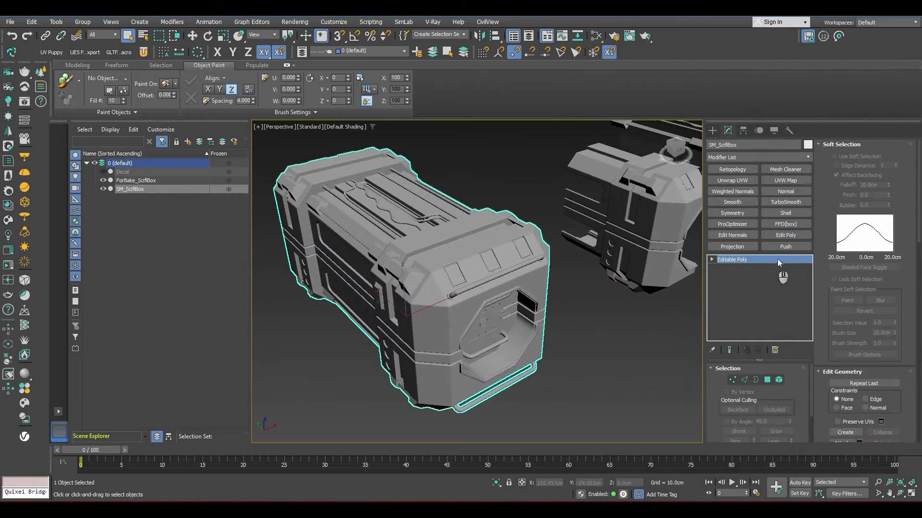
middle_drag(595, 217, 471, 230)
middle_drag(370, 331, 571, 267)
middle_drag(569, 232, 553, 236)
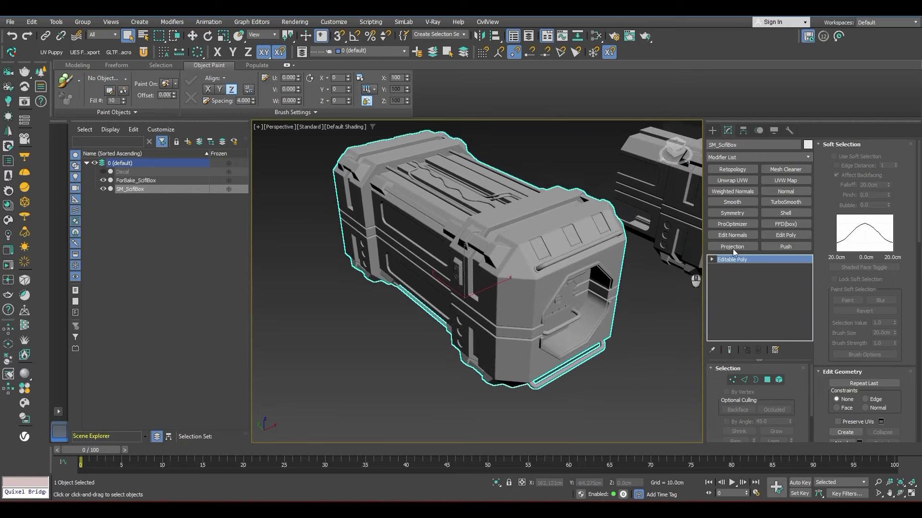
Add an Unwrap UVW modifier to SM_ScifiBox and open its UV editor with multi-tile display on
click(778, 181)
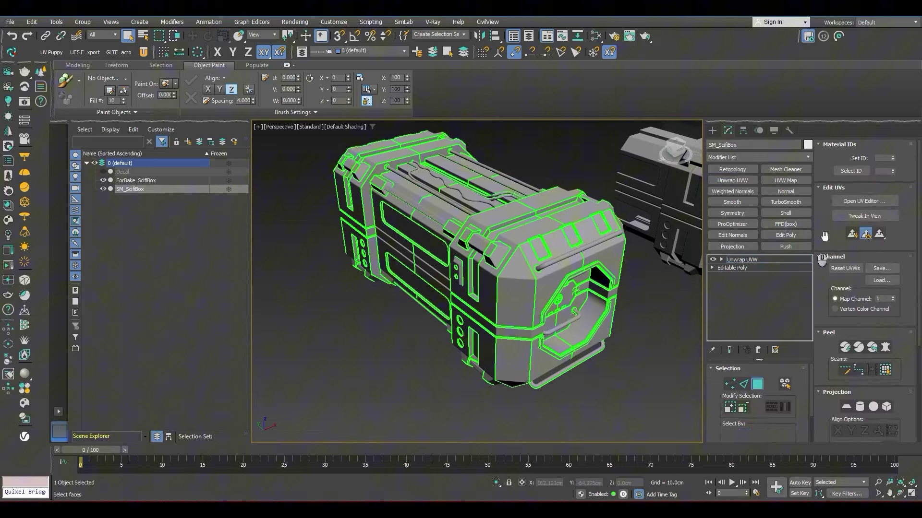
click(864, 207)
middle_drag(506, 269, 474, 272)
scroll(795, 240, down, 2)
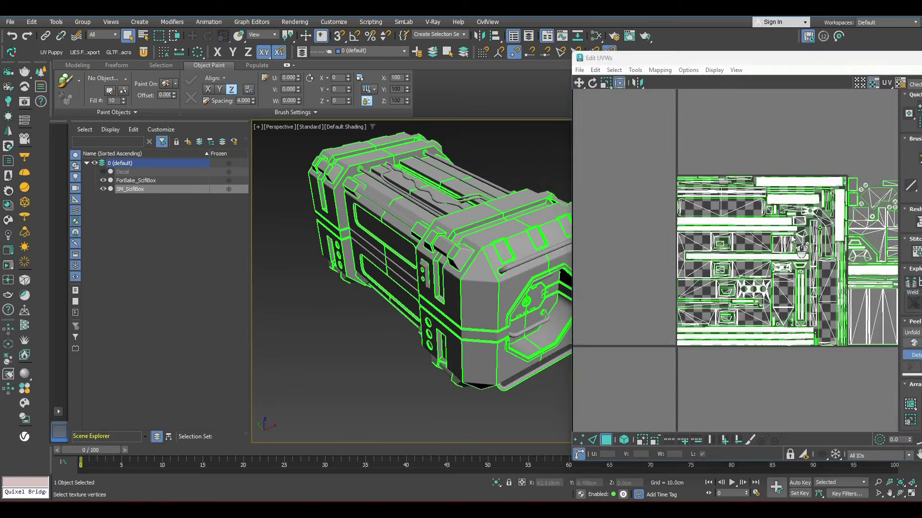
middle_drag(794, 240, 673, 212)
scroll(696, 202, down, 1)
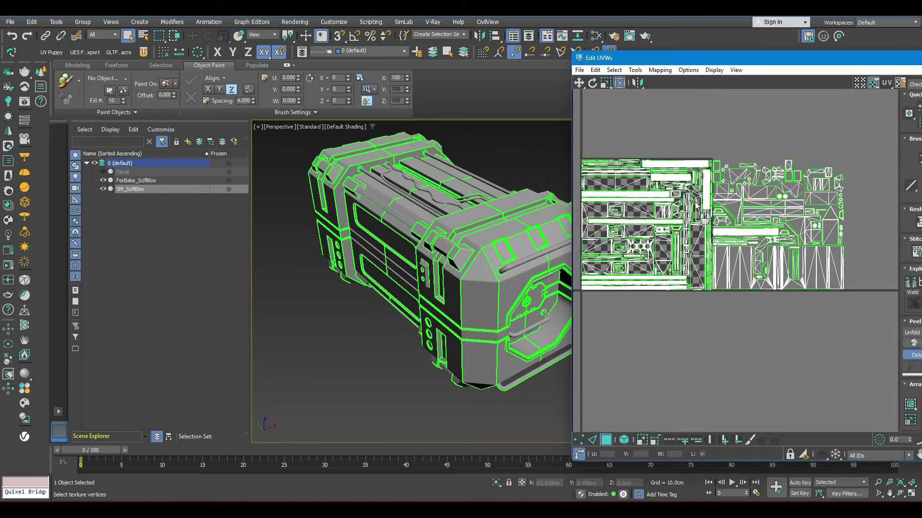
click(859, 83)
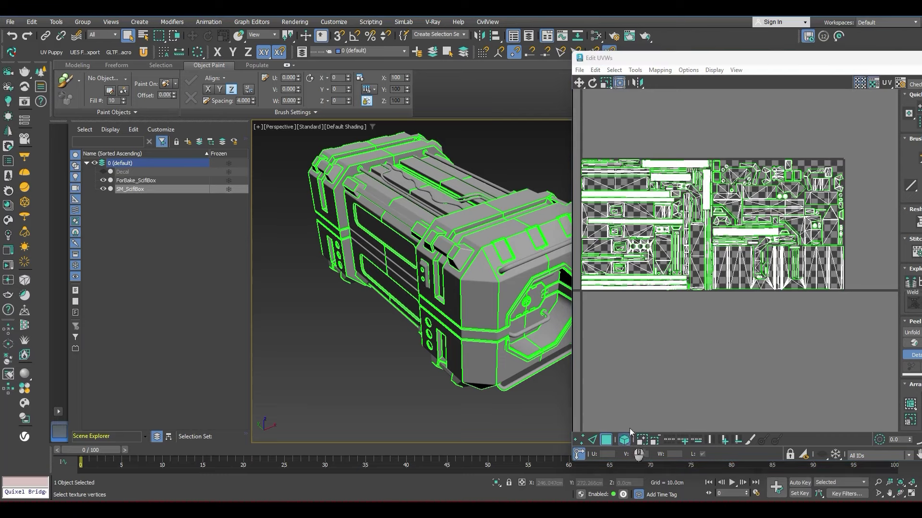
Select the pointed UV shell in the first tile, examine which faces of the complete box share it, and deselect it
scroll(678, 240, up, 4)
scroll(678, 240, up, 4)
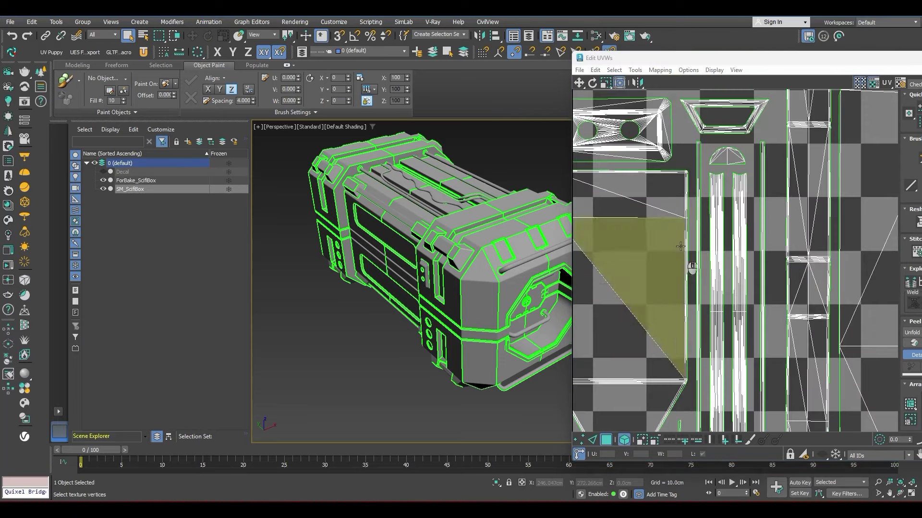
click(687, 166)
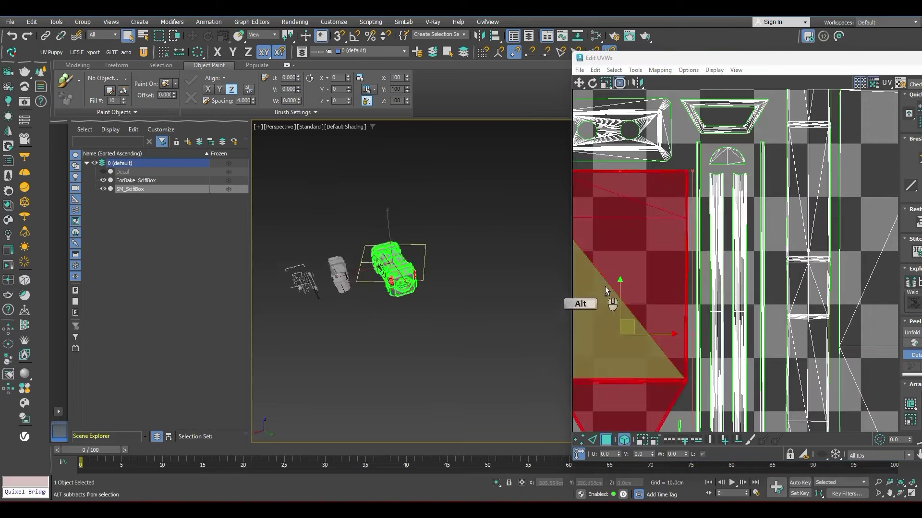
alt+middle_drag(606, 291, 479, 257)
scroll(389, 269, up, 6)
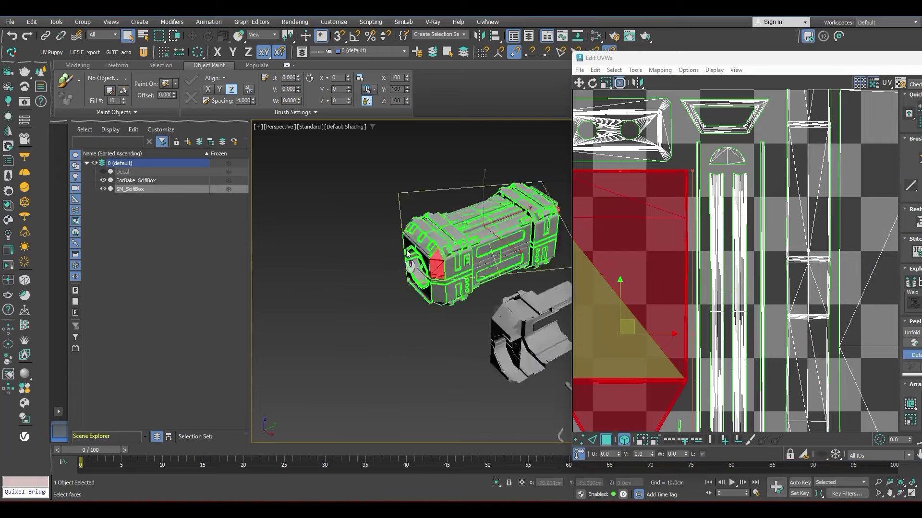
alt+middle_drag(408, 260, 529, 242)
scroll(686, 317, down, 4)
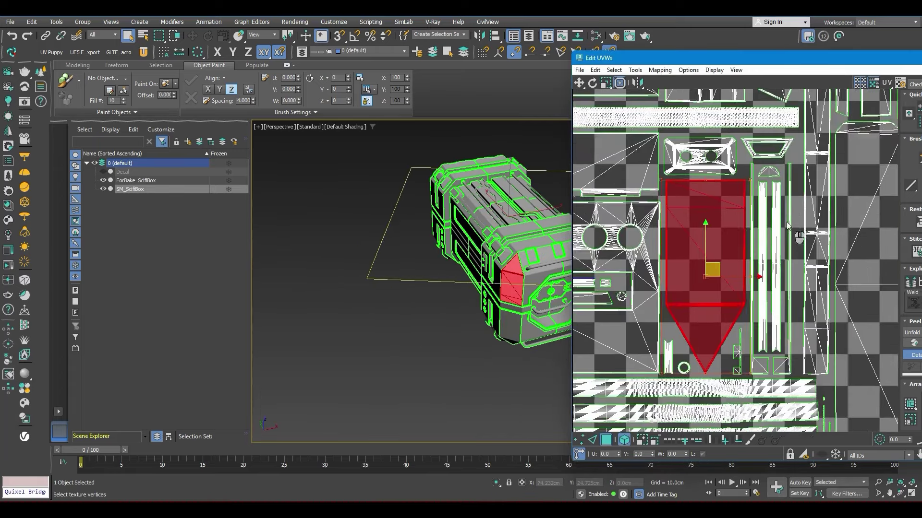
click(686, 316)
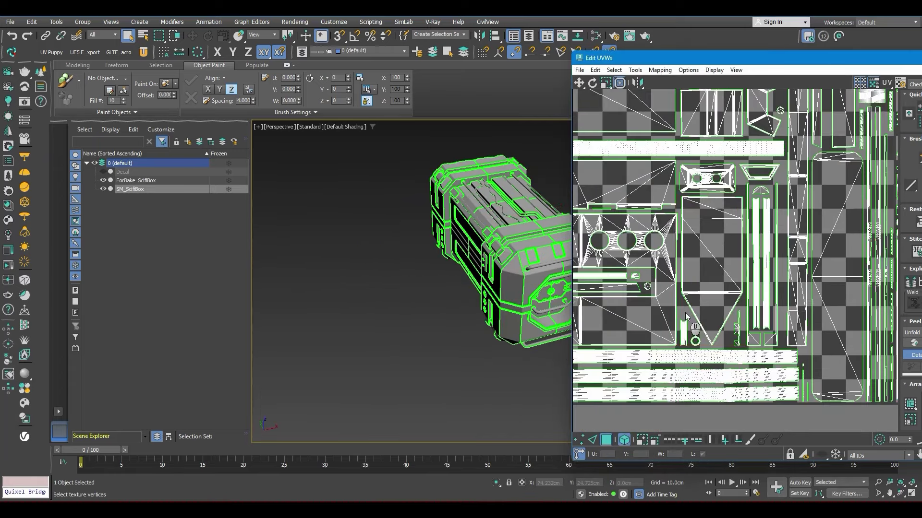
scroll(696, 283, up, 2)
scroll(526, 246, up, 4)
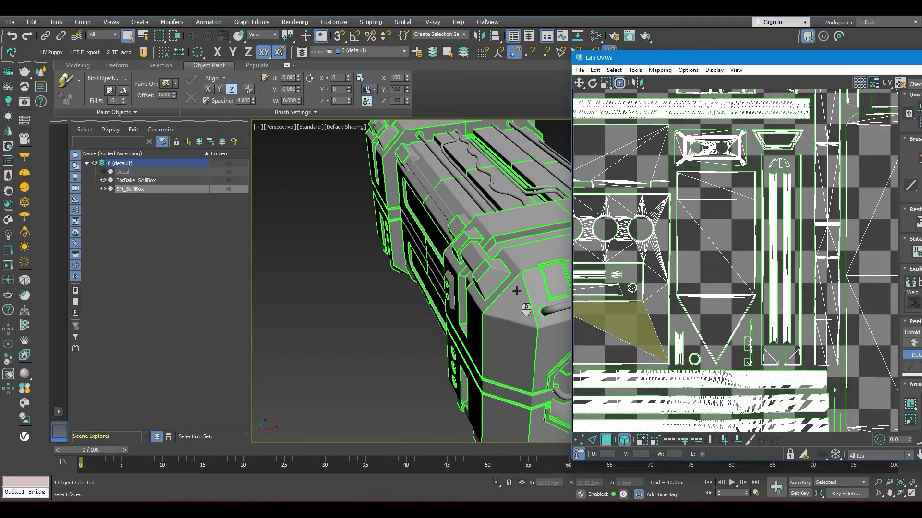
Convert SM_ScifiBox to an Editable Poly and deselect it
scroll(489, 284, down, 4)
mouse_move(487, 279)
alt+middle_down()
mouse_move(699, 272)
mouse_move(487, 278)
alt+middle_up()
right_click(493, 270)
mouse_move(569, 402)
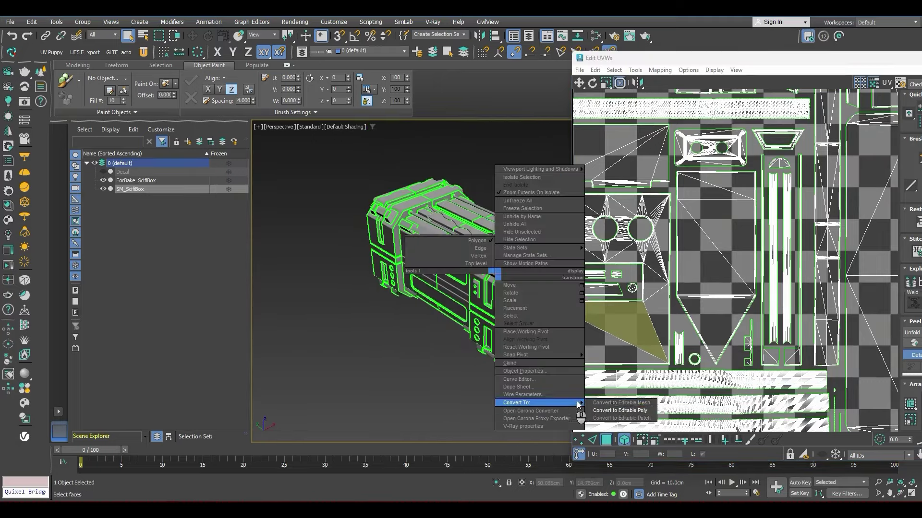
click(612, 412)
click(511, 371)
Examine the complete box up close and compare it with the separate bake parts
middle_drag(511, 371, 440, 328)
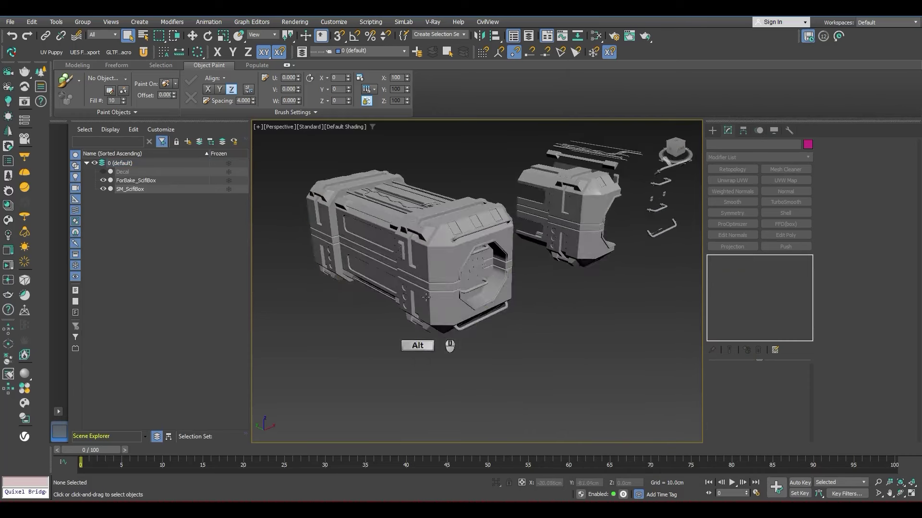
scroll(434, 265, up, 3)
scroll(434, 265, up, 2)
scroll(478, 281, up, 2)
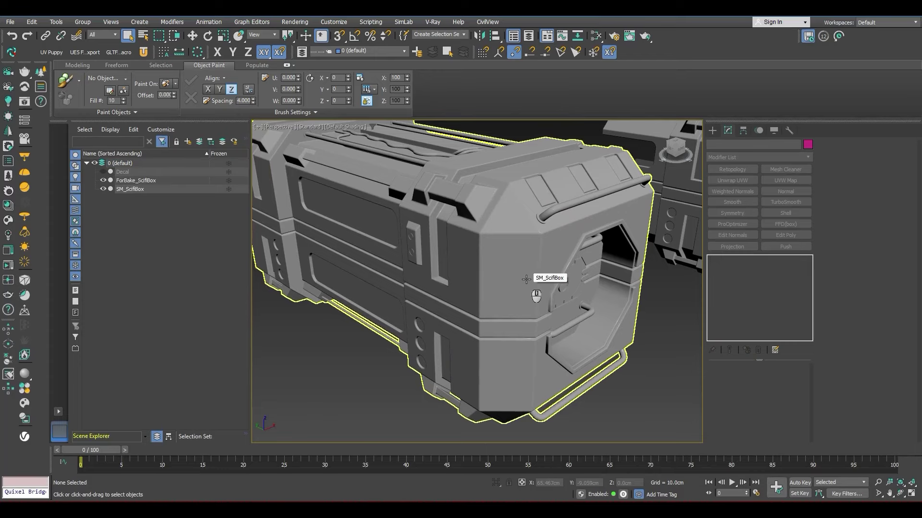
alt+middle_drag(526, 279, 516, 336)
scroll(516, 335, down, 3)
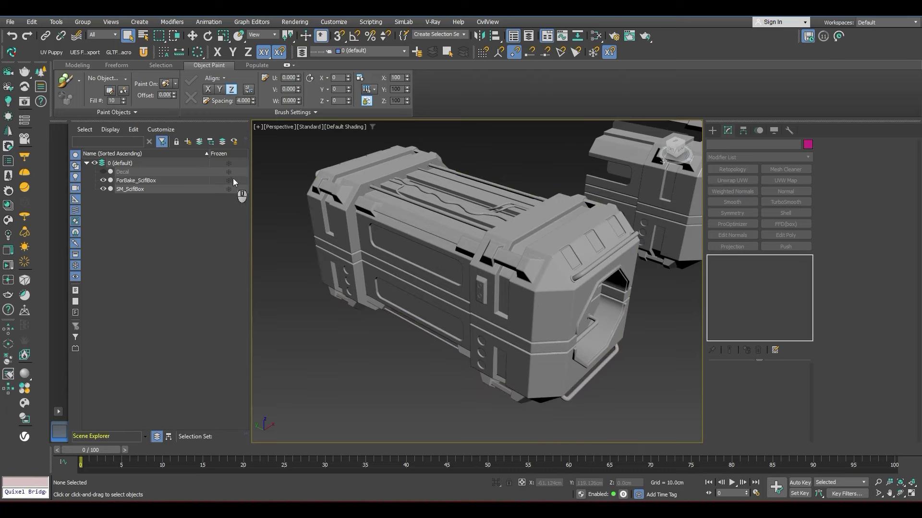
middle_drag(566, 255, 350, 312)
scroll(351, 313, down, 4)
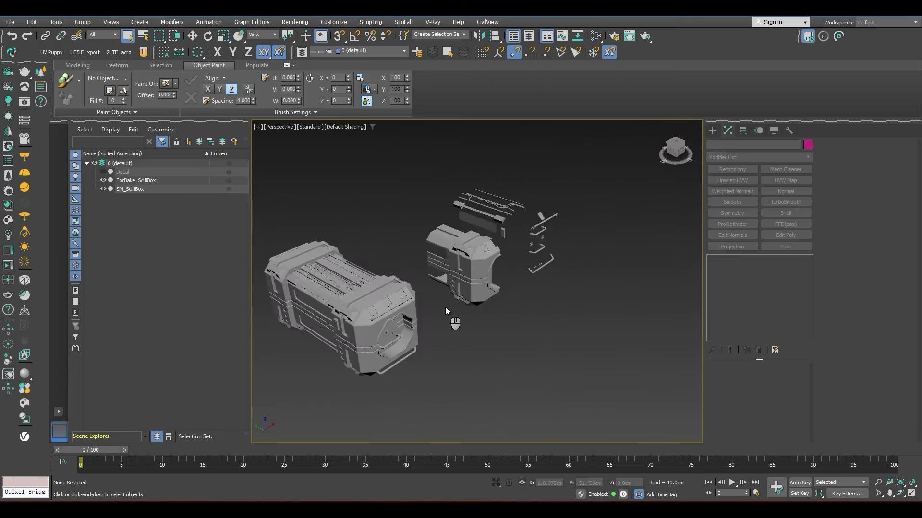
alt+middle_drag(445, 307, 432, 313)
scroll(432, 307, up, 3)
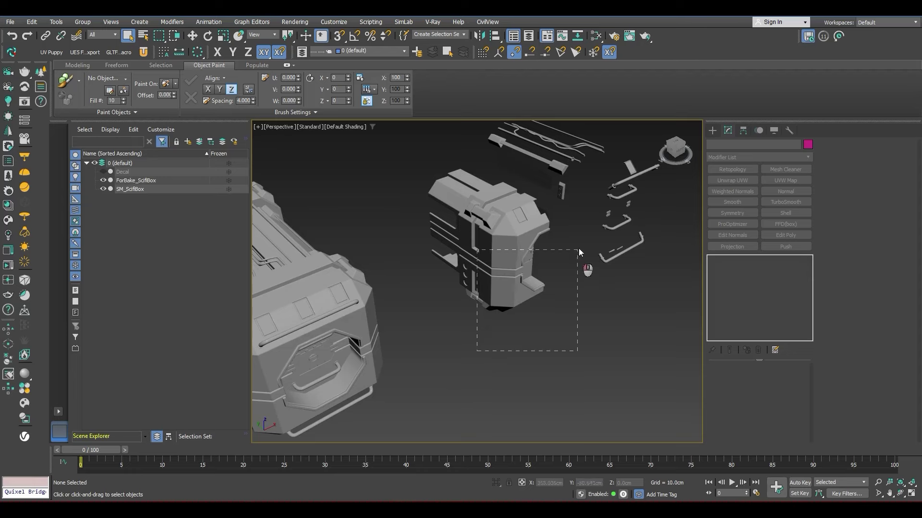
Select ForBake_ScifiBox and return to the complete box to compare the two meshes
mouse_move(579, 252)
mouse_down()
mouse_move(582, 216)
mouse_move(581, 249)
mouse_up()
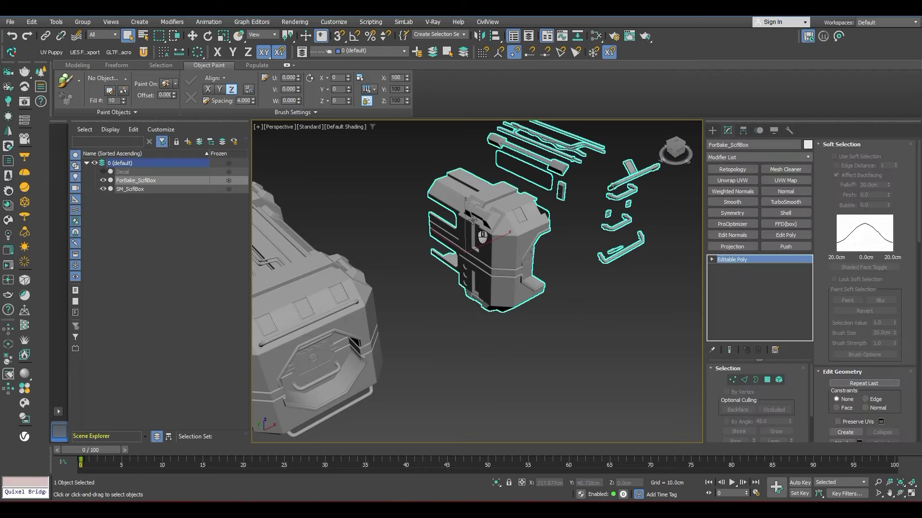
middle_drag(424, 312, 604, 304)
click(464, 244)
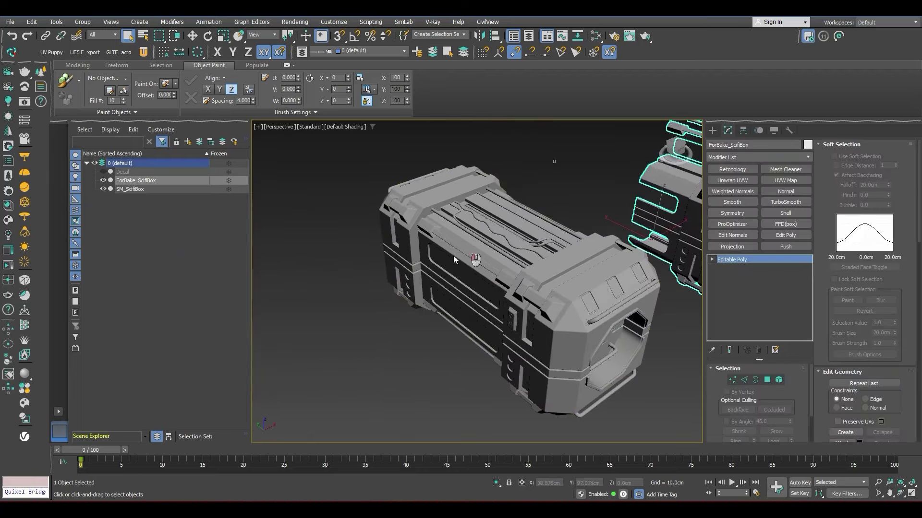
middle_drag(513, 319, 464, 319)
click(464, 319)
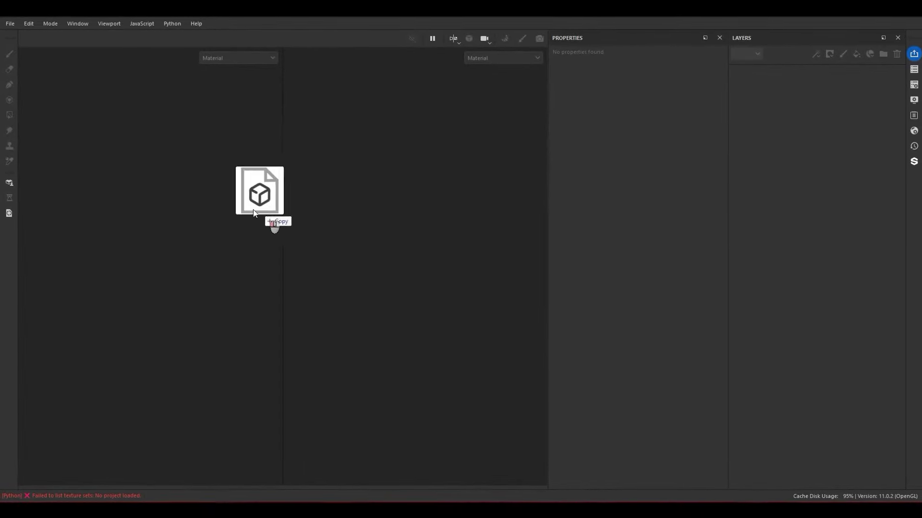
Create a Substance Painter project from ForBake.fbx at 1024 resolution, DirectX normals, with the UV Tile workflow preserving the tile layout per material
drag(254, 211, 166, 210)
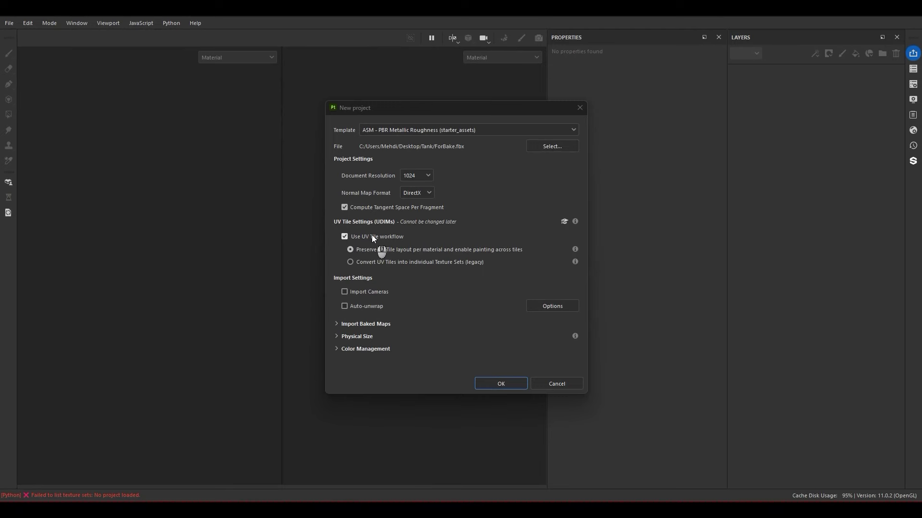
click(477, 383)
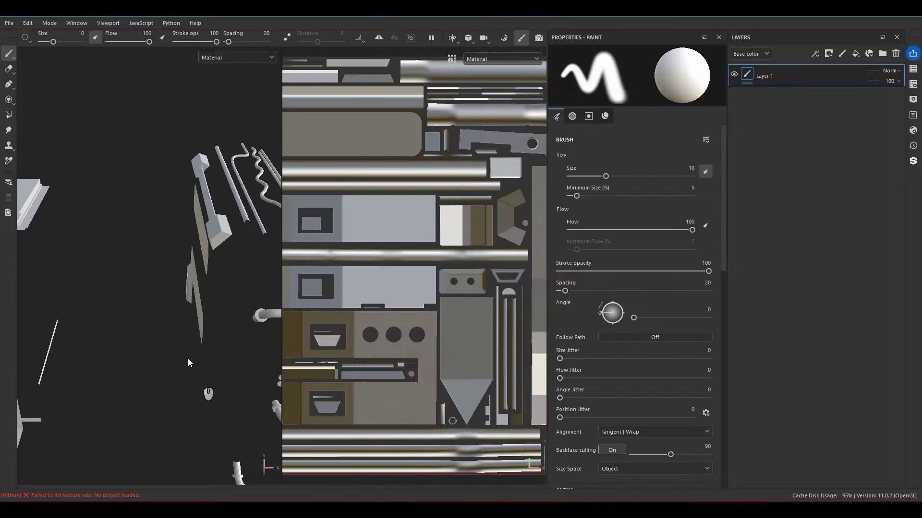
View the whole imported bake mesh and its UV tiles 1001 and 1002
scroll(200, 285, down, 3)
alt+drag(201, 283, 236, 273)
scroll(449, 299, down, 7)
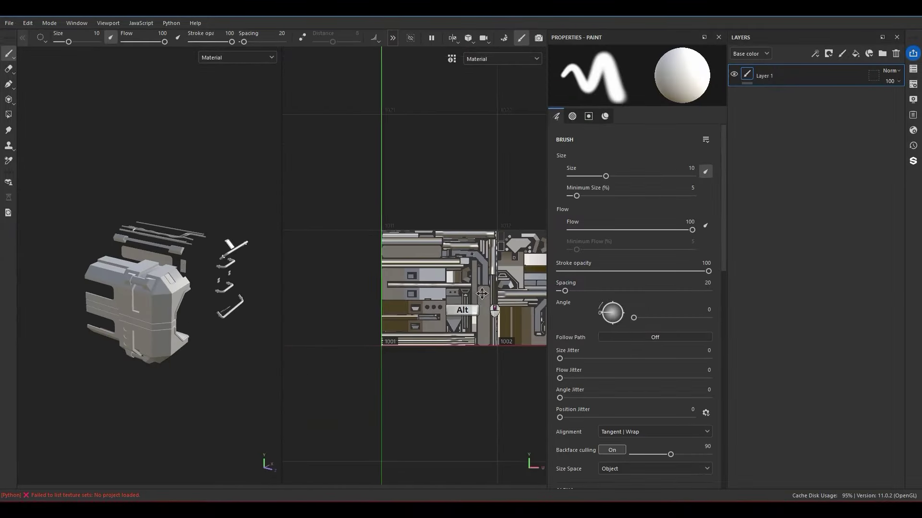
alt+middle_drag(482, 294, 391, 281)
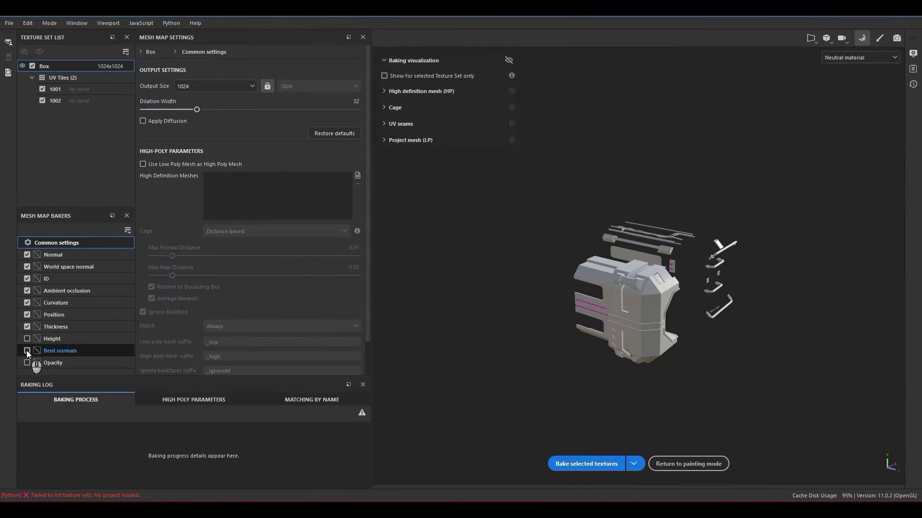
Enable the Bent normals baker and set the bake output to size 4096 with Supersampling 64x antialiasing
click(27, 350)
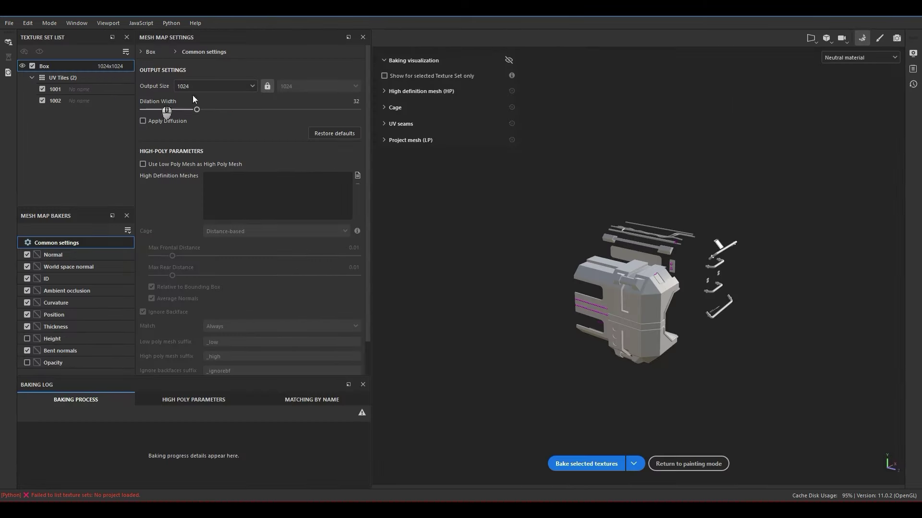
click(214, 86)
click(196, 165)
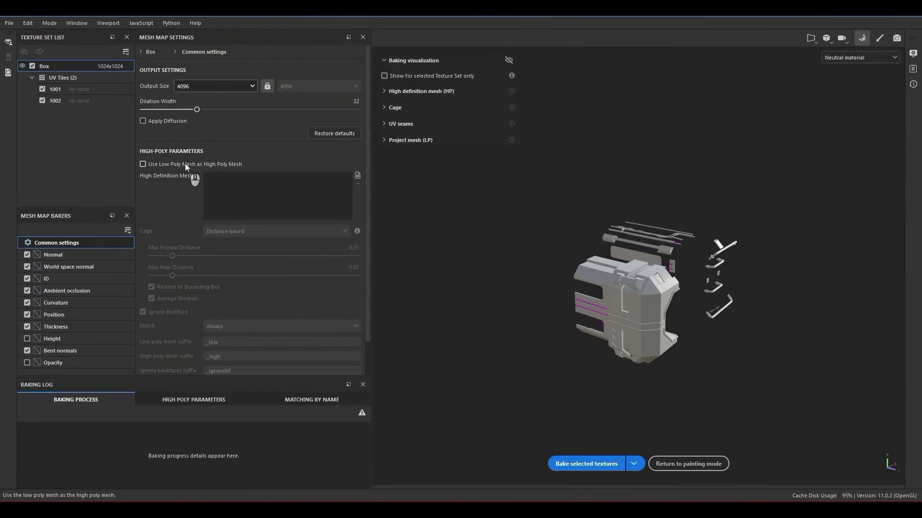
scroll(220, 290, down, 1)
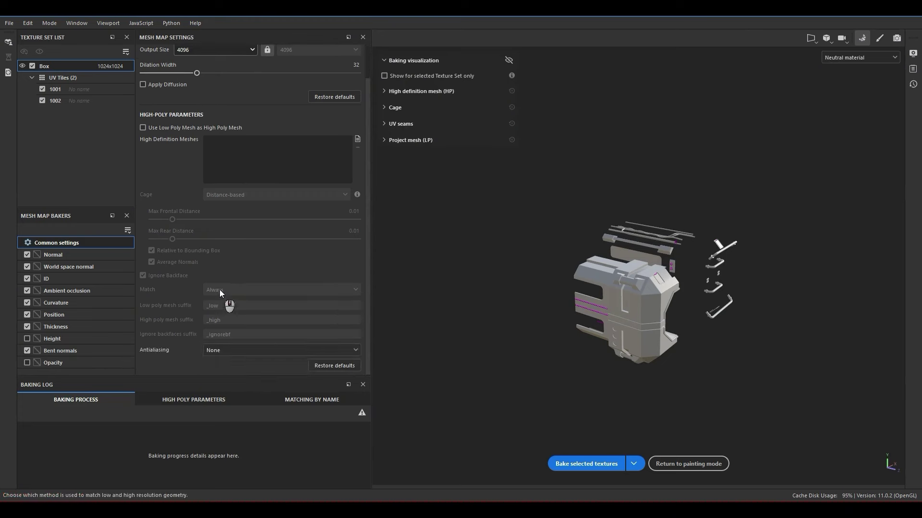
click(223, 350)
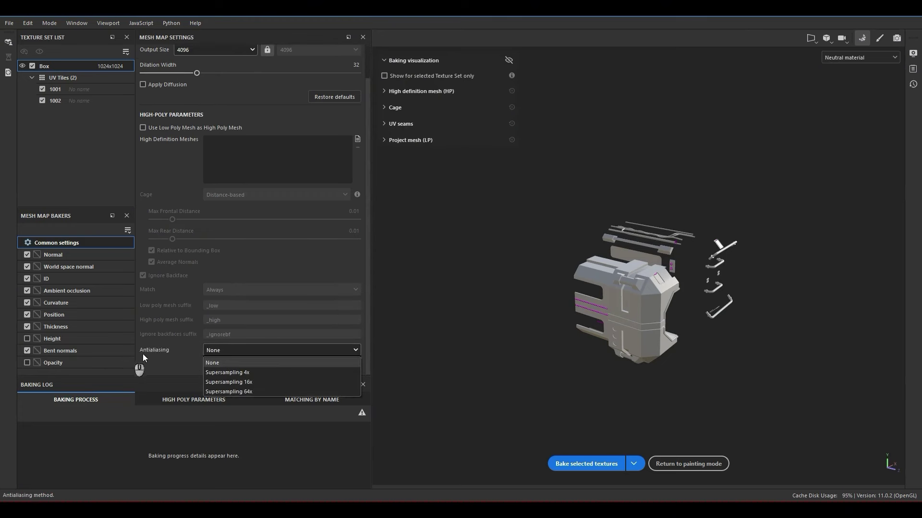
click(252, 392)
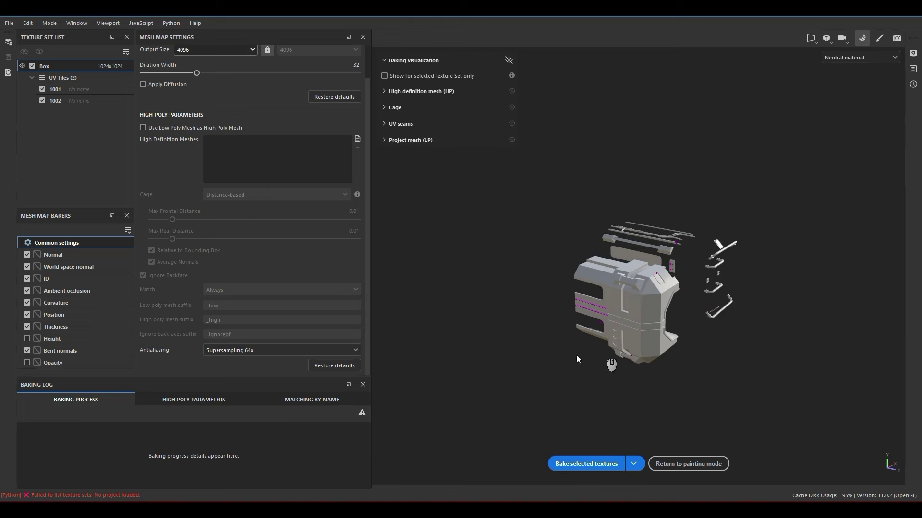
Set the Box texture set's resolution to 2048x2048 and bake the selected mesh maps
click(111, 68)
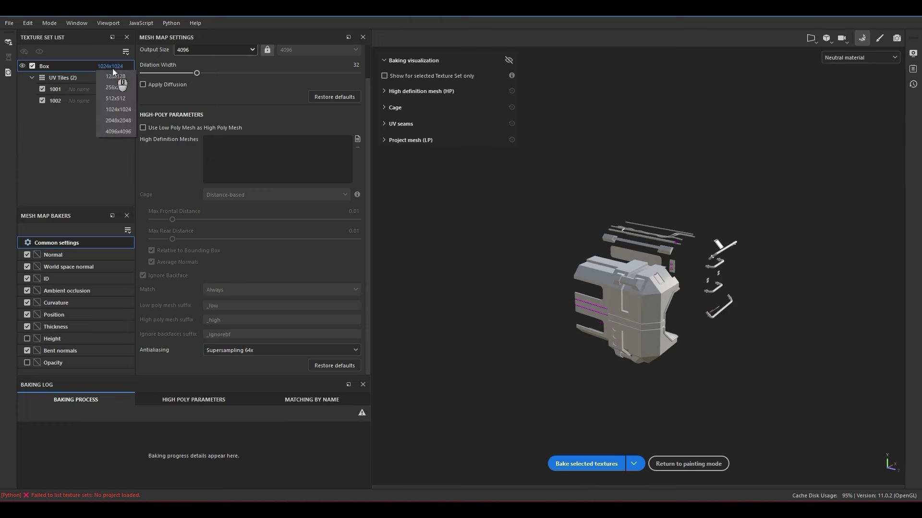
click(119, 120)
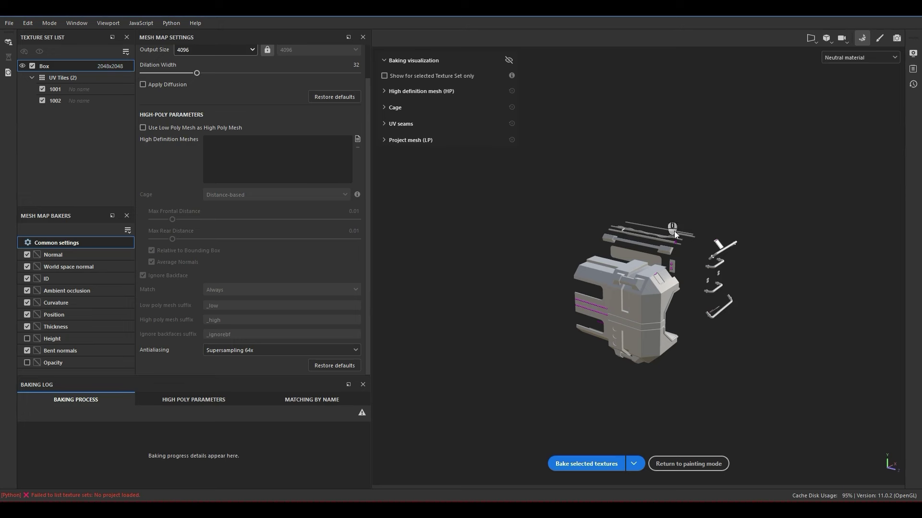
click(585, 465)
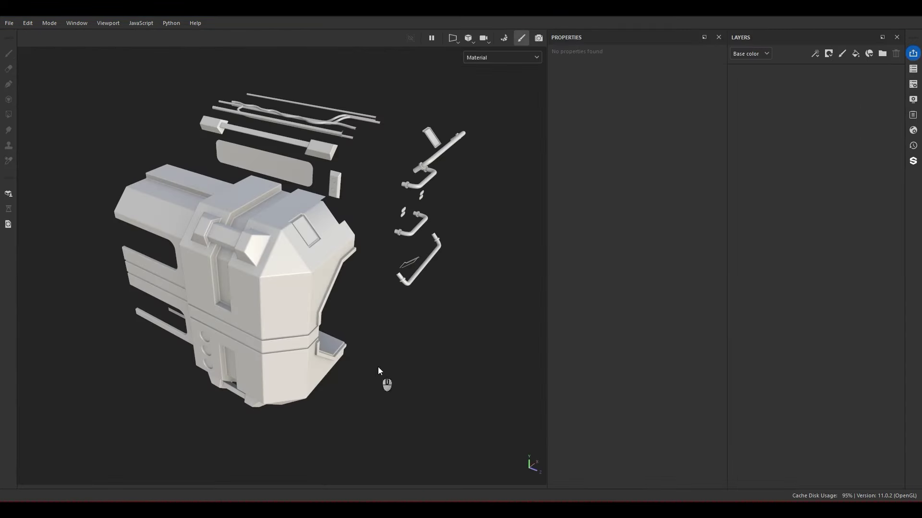
Cycle through the baked mesh maps on the separate bake parts and return to the material view
key(b)
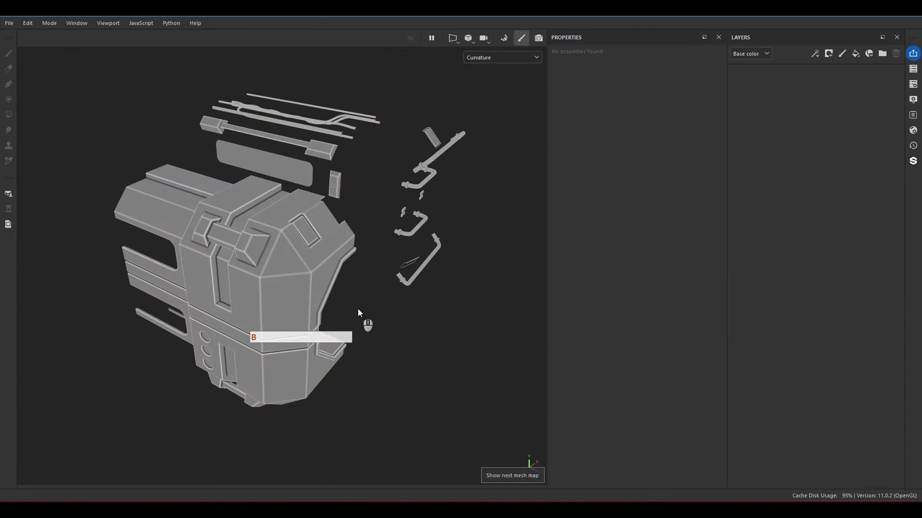
key(b)
key(b)
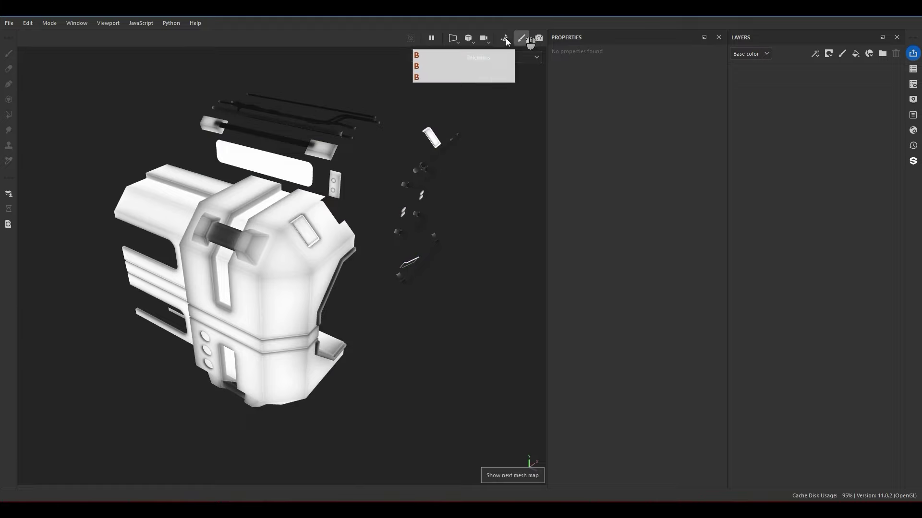
key(b)
key(b)
key(b)
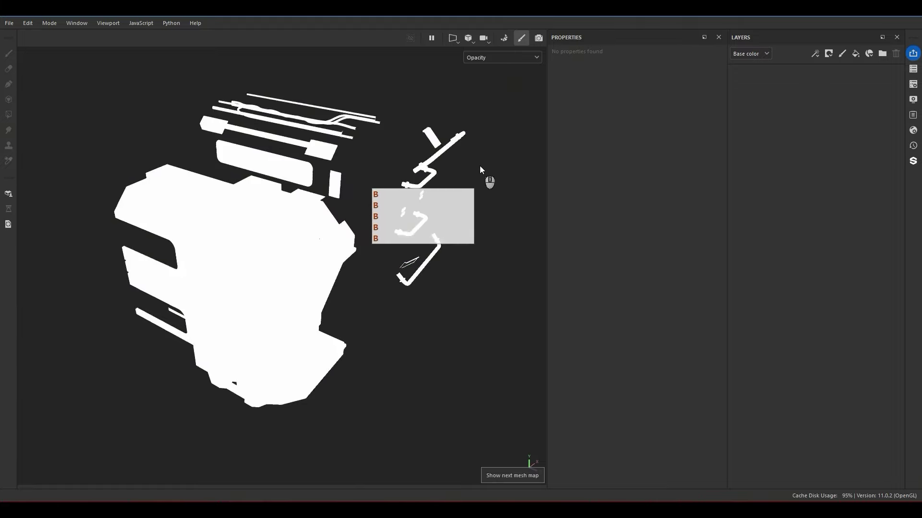
key(b)
key(b)
key(b)
key(b)
key(m)
alt+drag(353, 270, 326, 281)
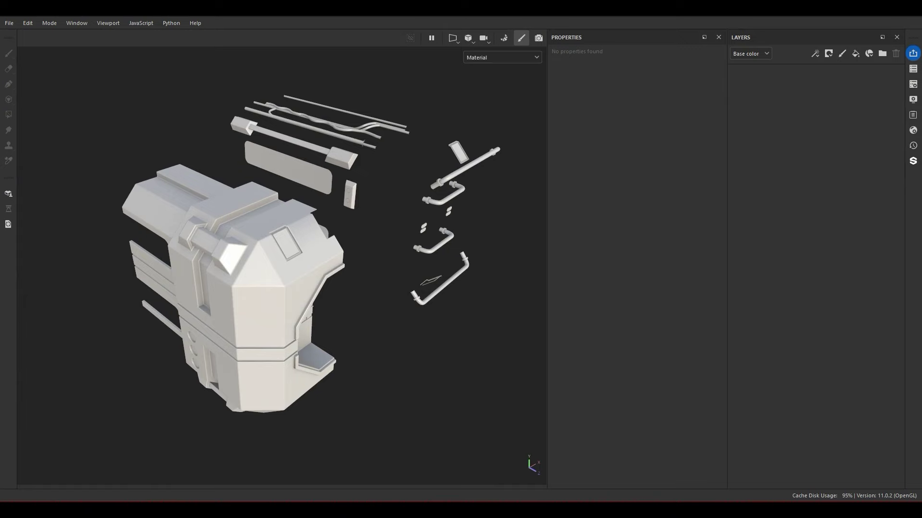
Replace the project mesh with SM_ScifiBox.fbx, keeping DirectX normals and preserved stroke positions
drag(423, 129, 283, 185)
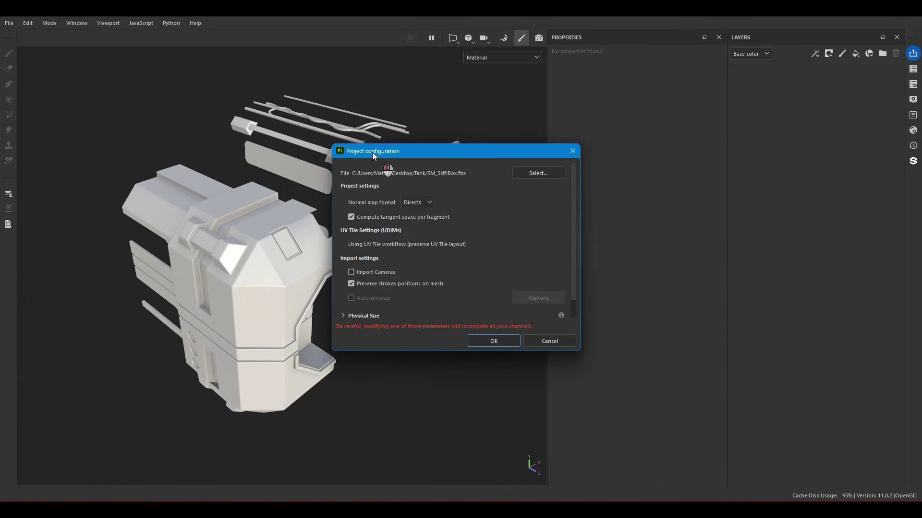
drag(373, 152, 347, 148)
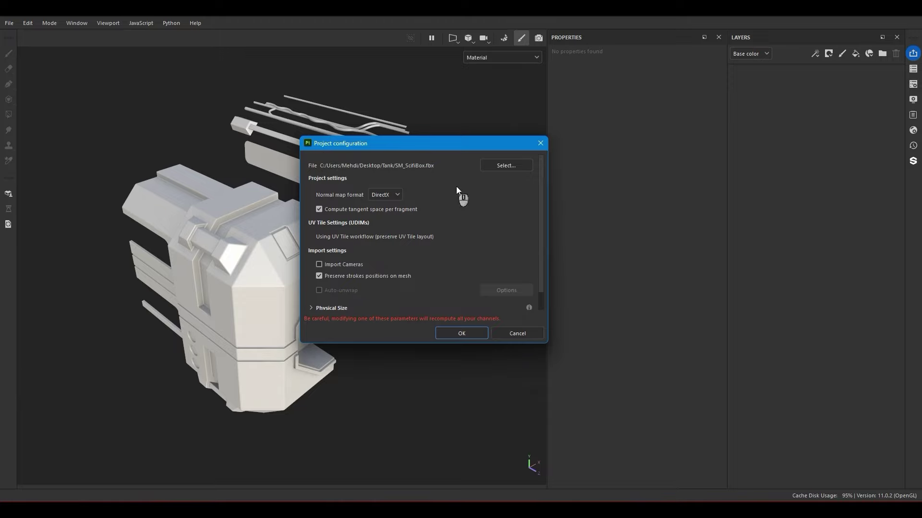
click(462, 334)
Check the baked mesh maps on the complete sci-fi box, then return to the material view and examine its end
mouse_move(312, 263)
alt+mouse_down()
mouse_move(302, 232)
mouse_move(350, 187)
mouse_move(330, 288)
mouse_move(413, 292)
mouse_move(304, 309)
alt+mouse_up()
key(b)
key(b)
key(b)
key(b)
key(b)
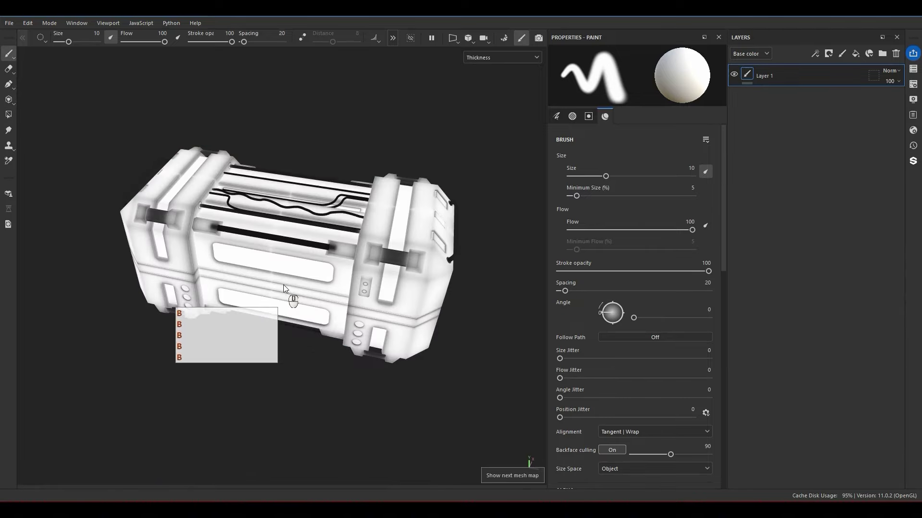
key(m)
alt+middle_drag(369, 235, 329, 213)
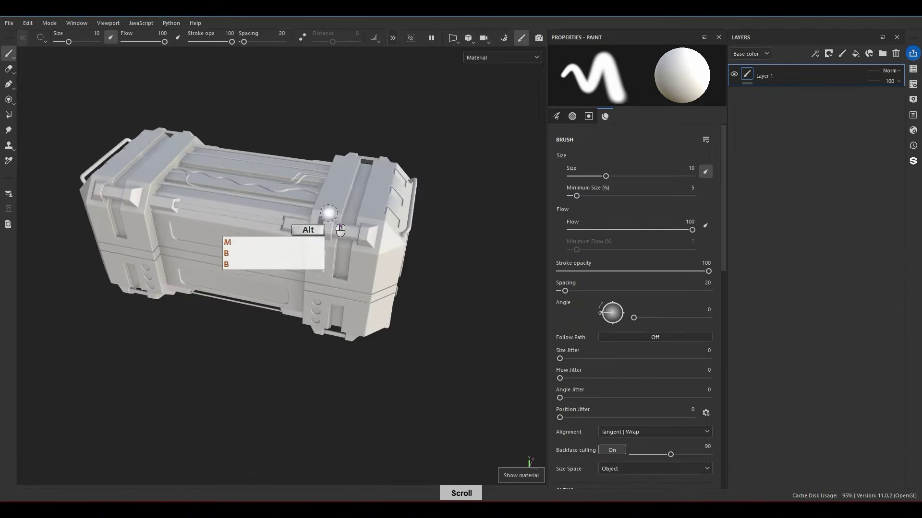
alt+drag(329, 213, 327, 294)
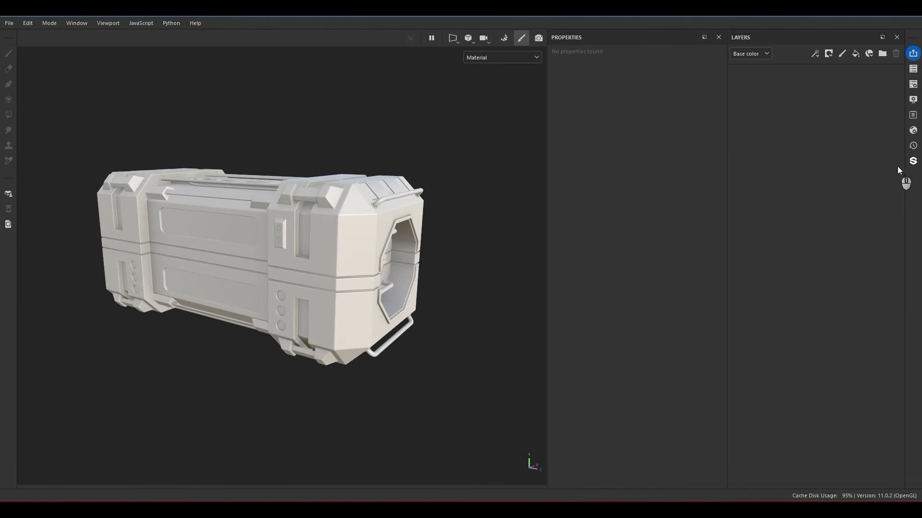
Add Ambient occlusion and Emissive channels to the texture set
click(913, 84)
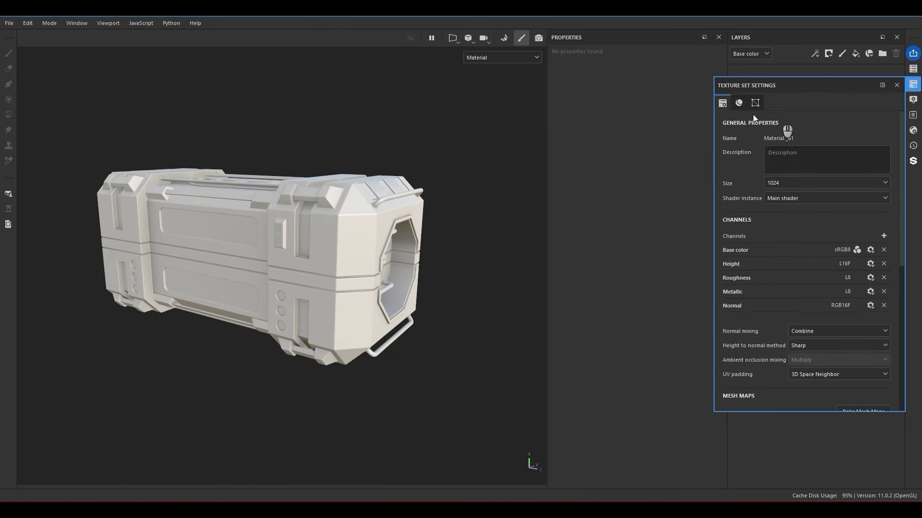
click(884, 235)
click(868, 259)
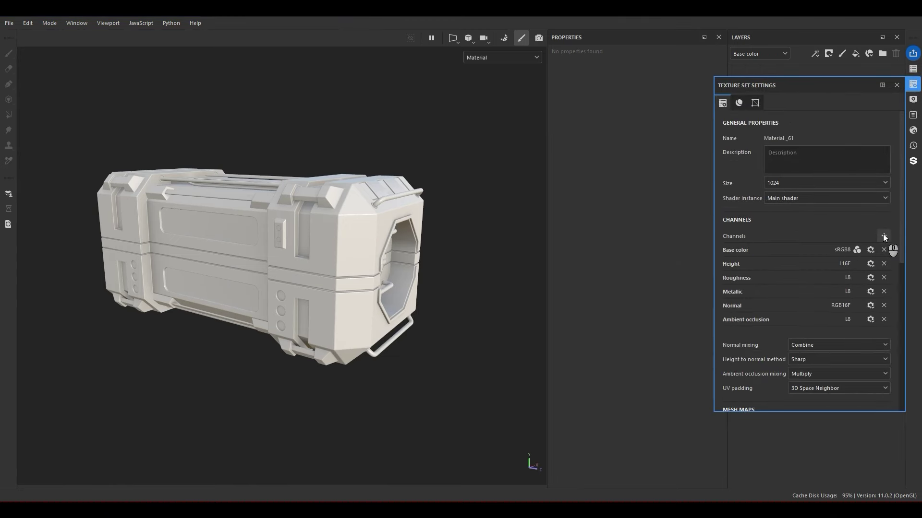
click(884, 236)
click(874, 350)
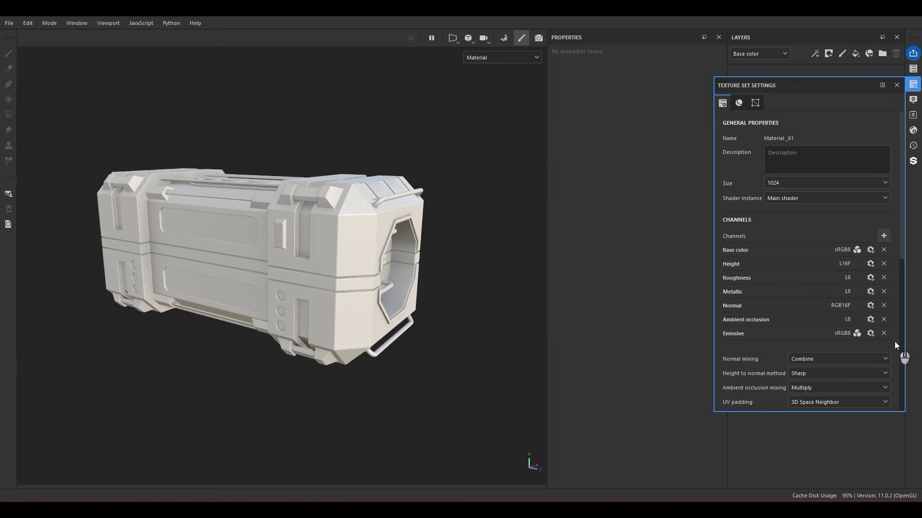
click(897, 86)
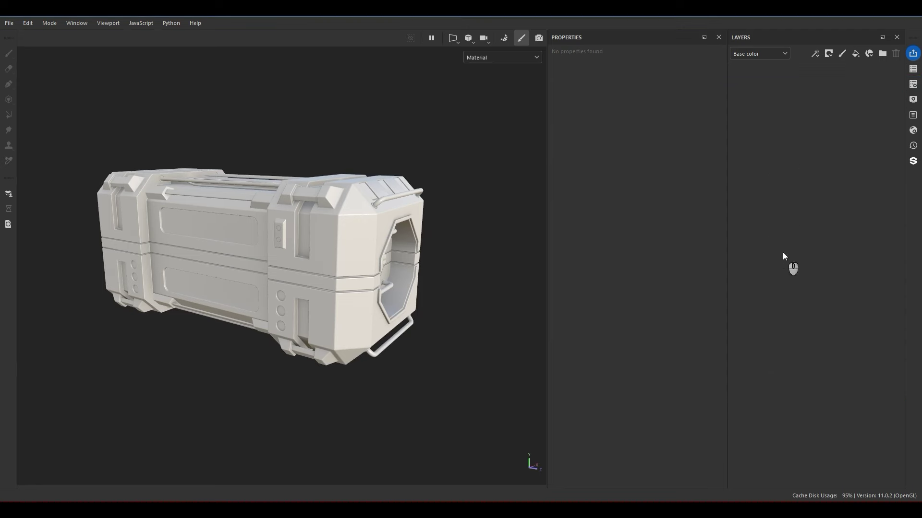
Add a fill layer named Base with only the color channel active
click(855, 54)
double_click(774, 74)
text(Base)
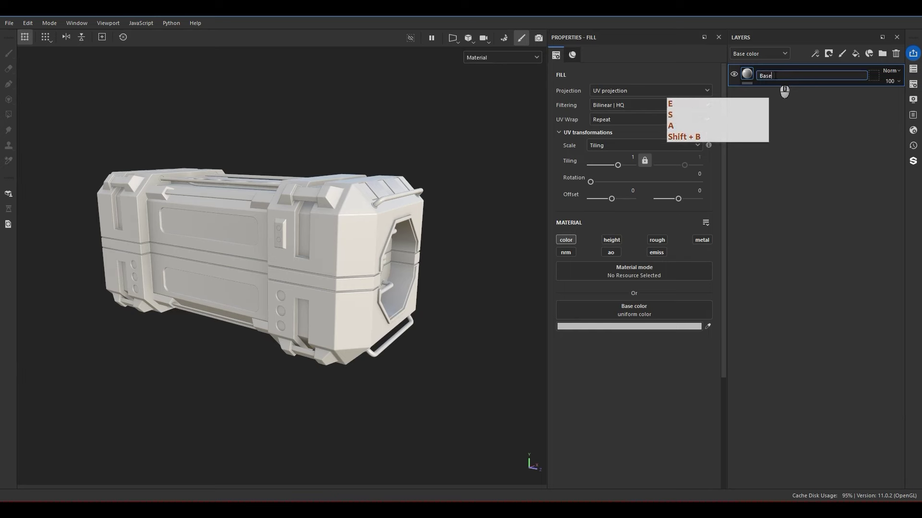
key(Return)
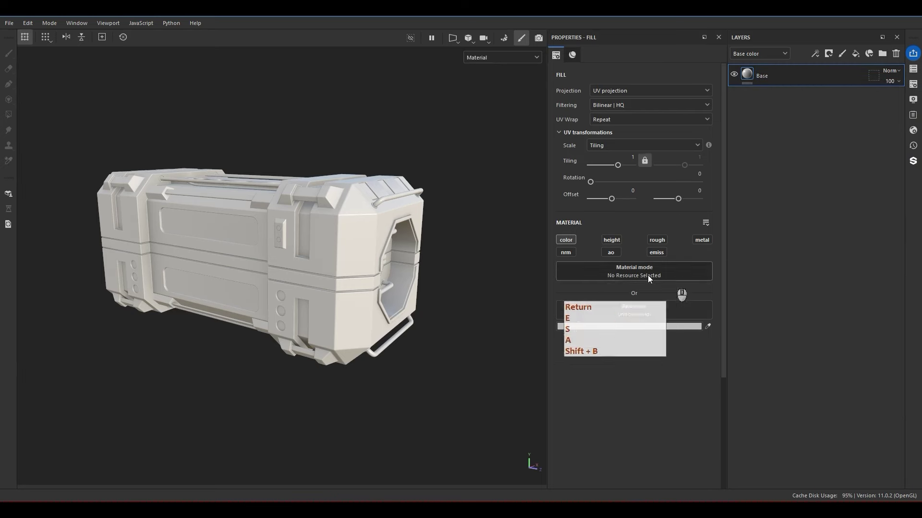
alt+click(561, 238)
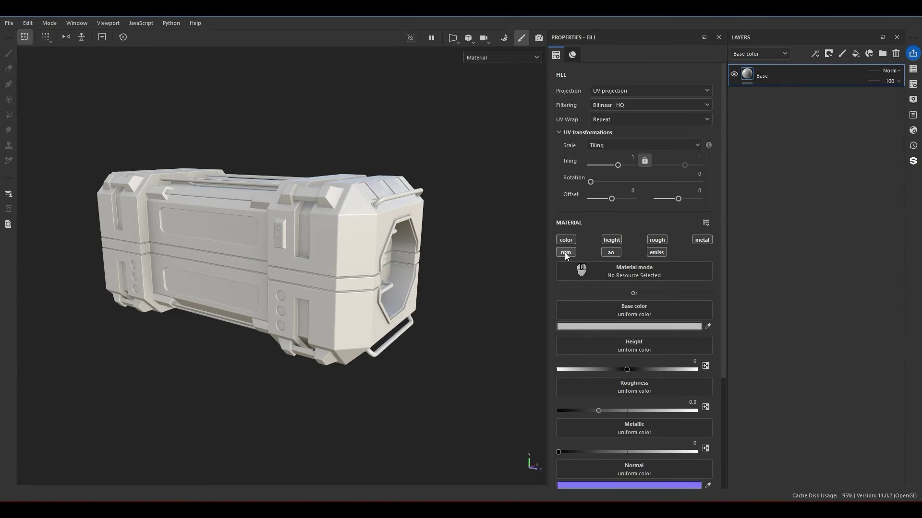
scroll(624, 289, down, 4)
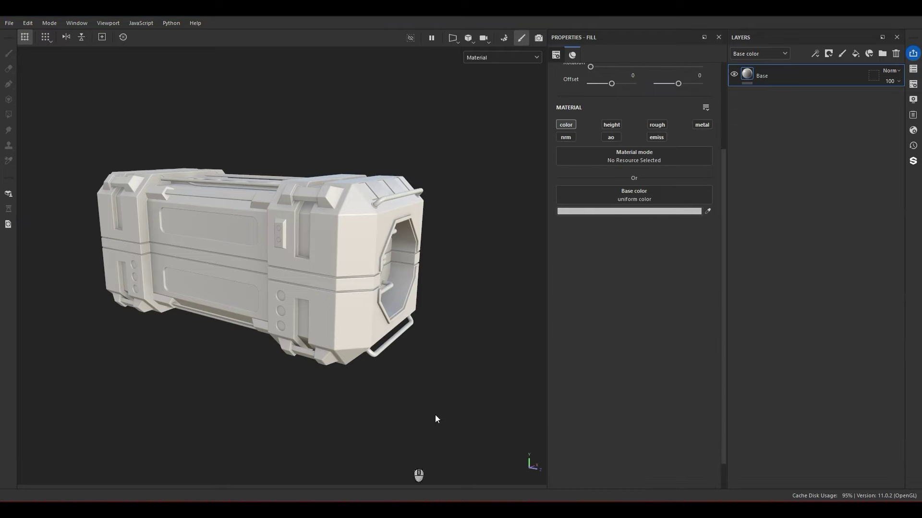
alt+drag(348, 233, 369, 253)
scroll(393, 240, up, 2)
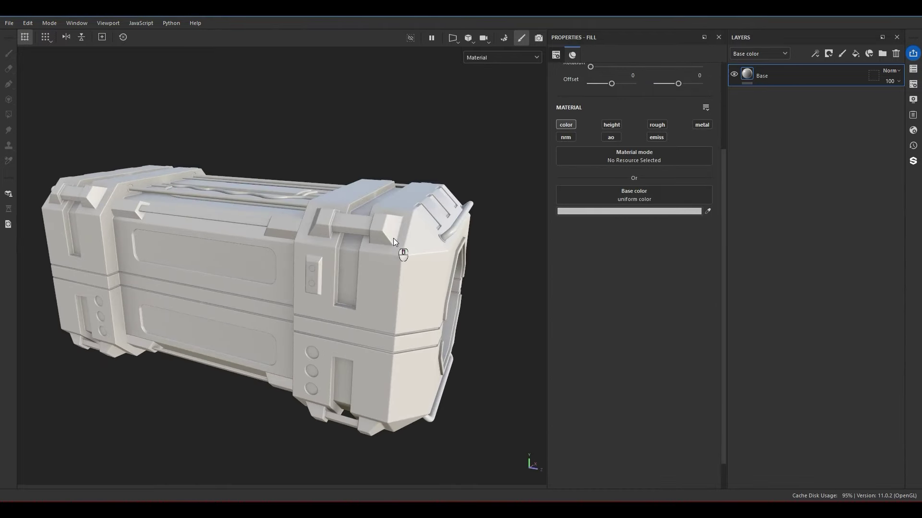
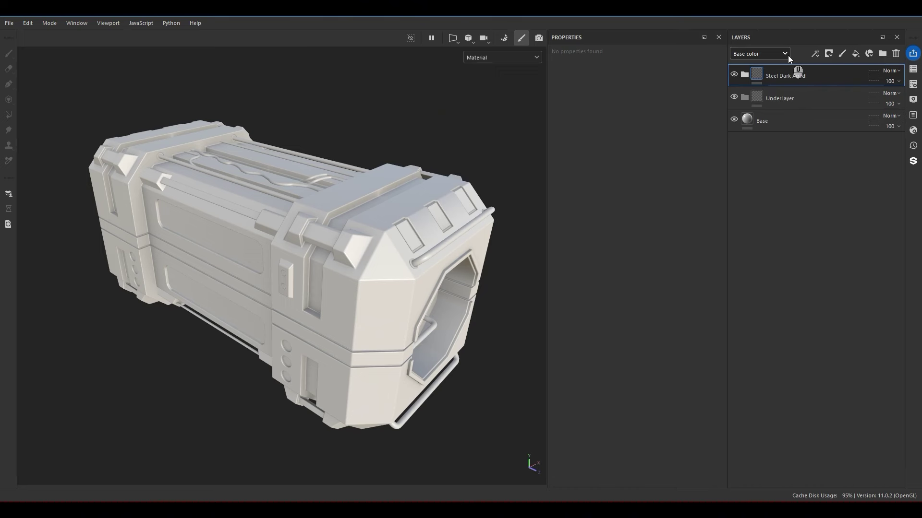
Move the Steel Dark Aged folder into the UnderLayer folder
drag(784, 75, 790, 99)
click(753, 98)
key(ctrl+x)
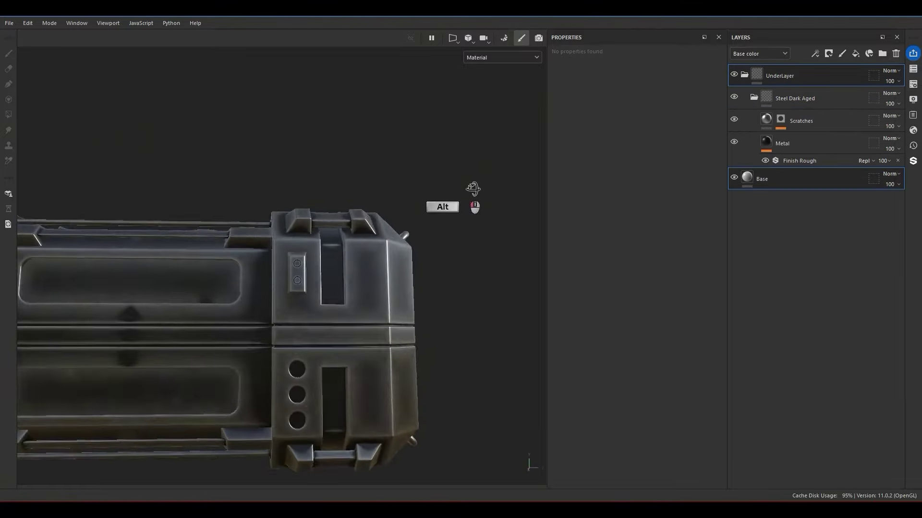
Select the Metal layer and compare the box with the Scratches layer hidden and shown
alt+drag(474, 189, 752, 178)
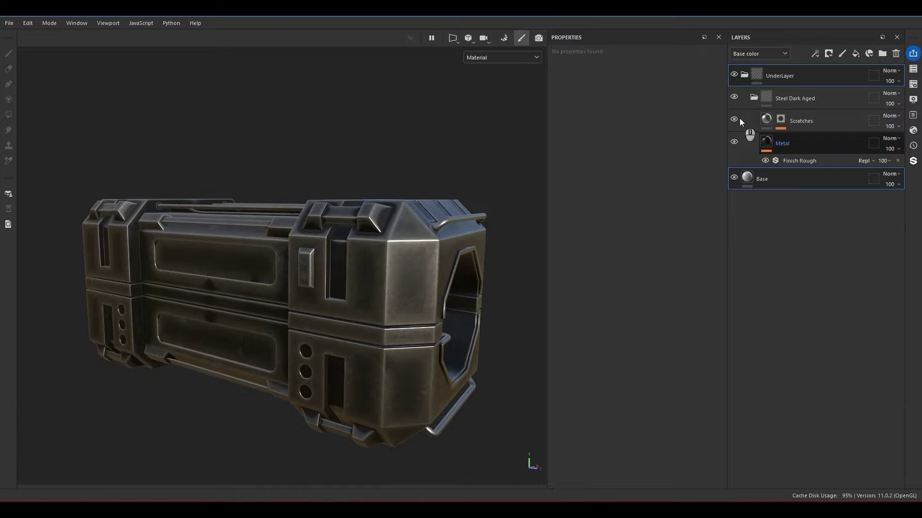
click(781, 144)
mouse_move(760, 118)
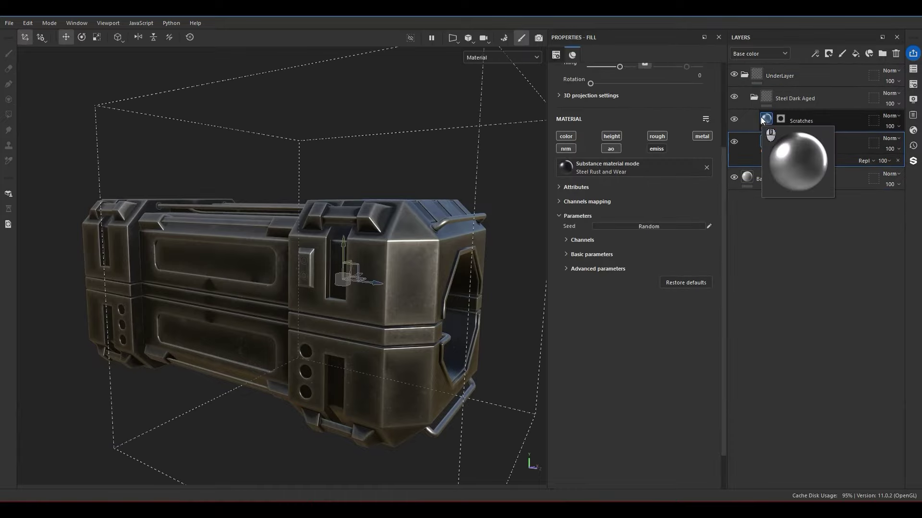
click(733, 145)
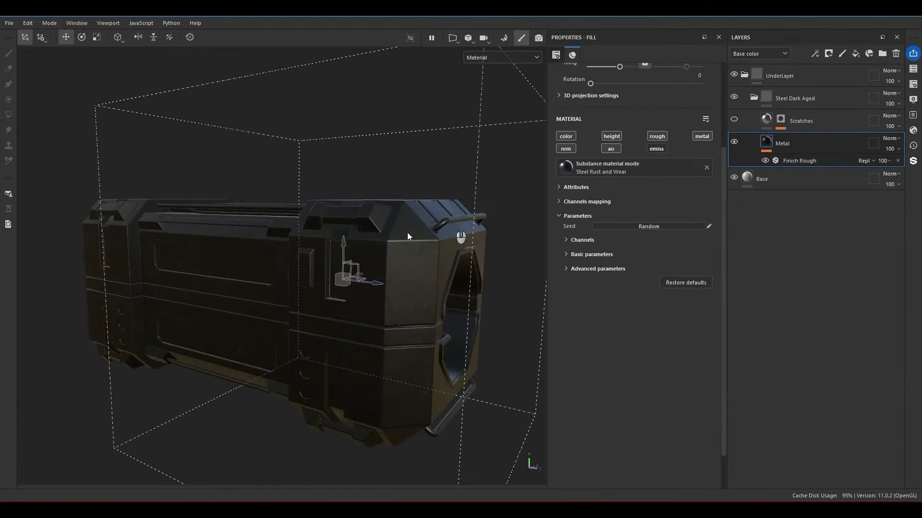
alt+drag(405, 235, 437, 281)
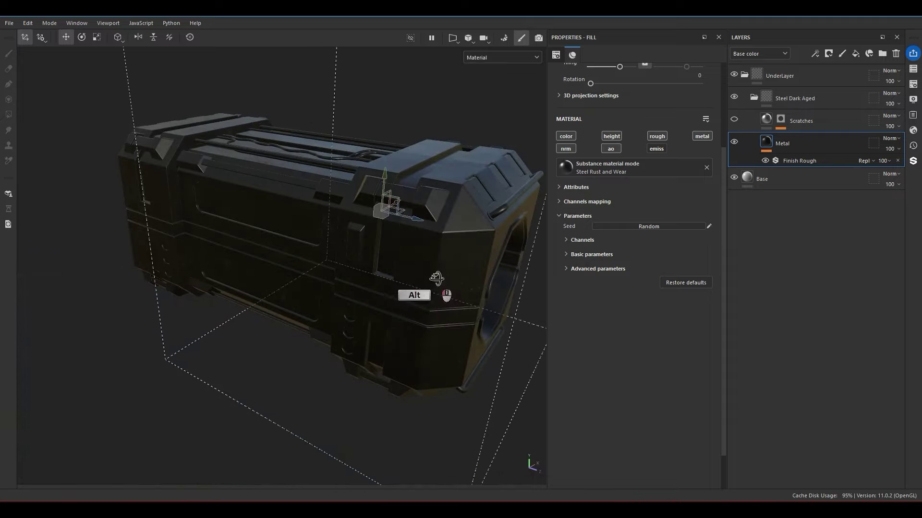
click(733, 120)
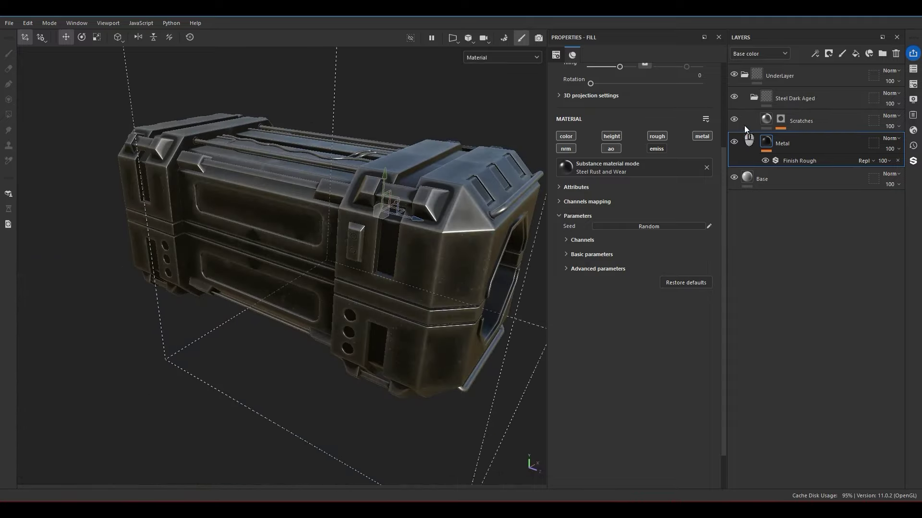
Select the Scratches fill layer and inspect its edge wear up close on the box's latch and corner
click(768, 117)
alt+drag(384, 255, 443, 258)
scroll(359, 219, up, 8)
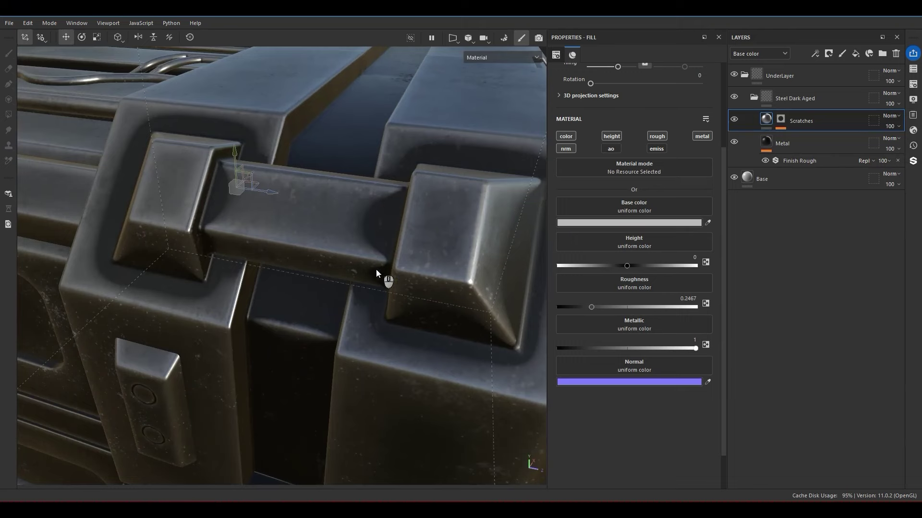
alt+drag(459, 190, 319, 202)
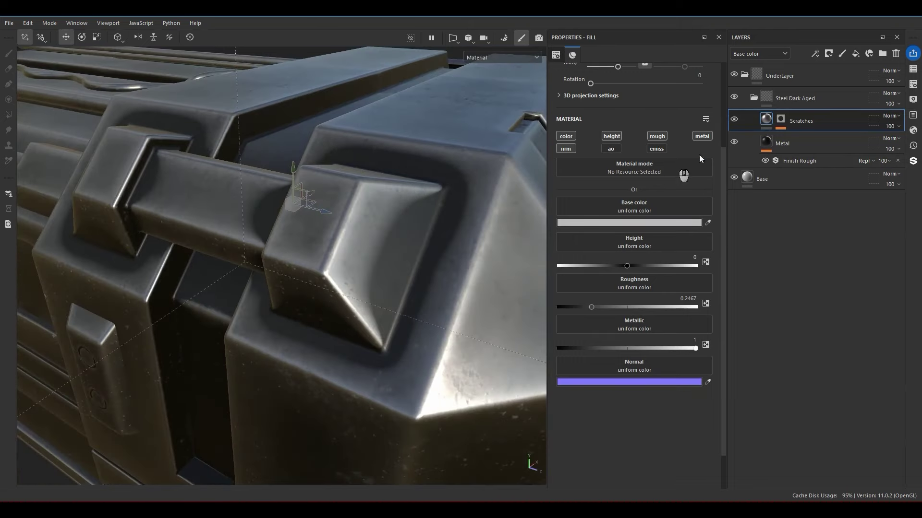
In the Scratches layer's mask, hide the Dirt and Mask Editor effects and set the Grunge Scratches Fine balance to 0.36
click(780, 119)
click(778, 118)
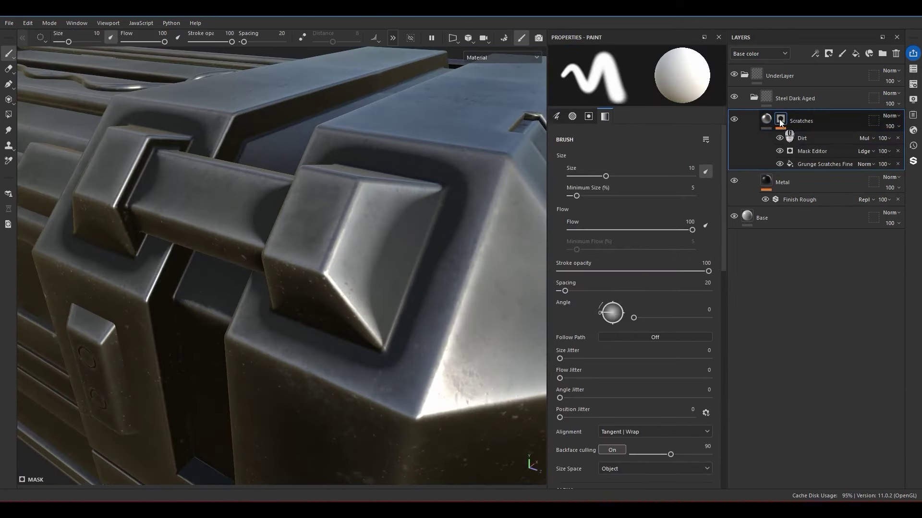
alt+click(778, 120)
drag(780, 138, 778, 166)
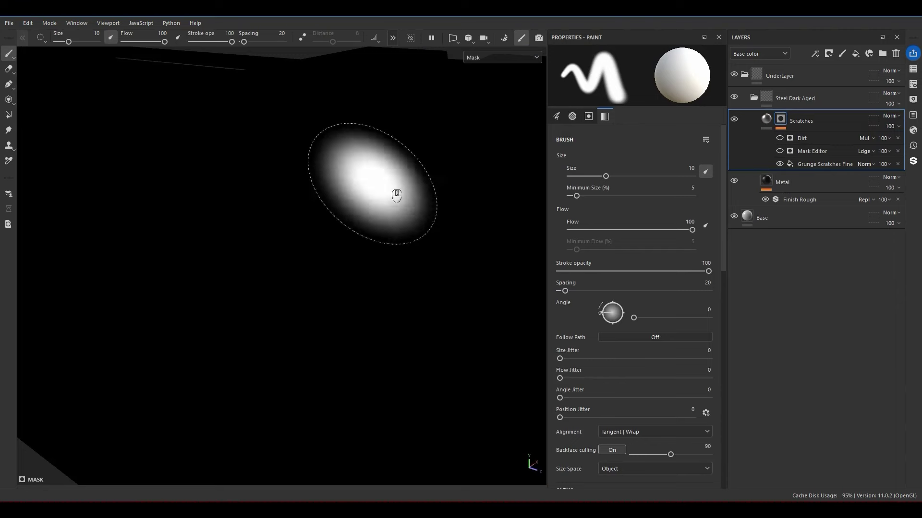
click(811, 166)
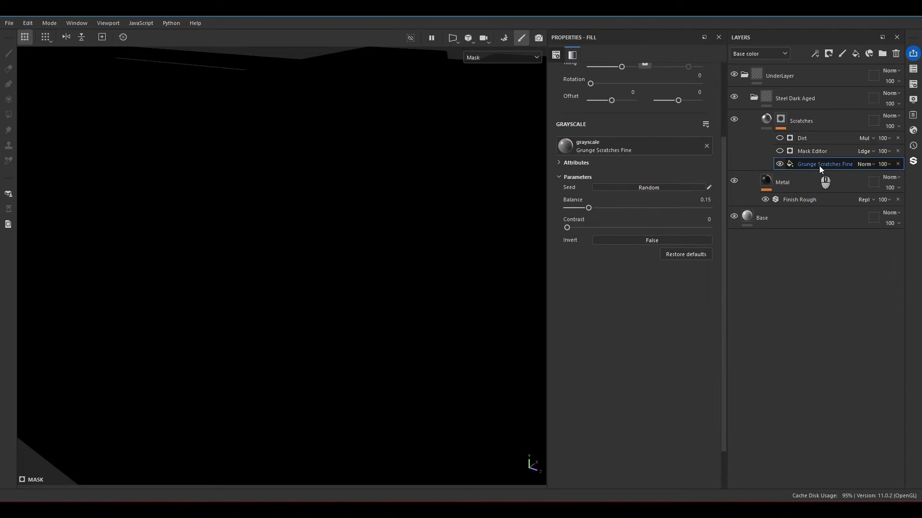
scroll(309, 223, down, 4)
alt+middle_drag(309, 223, 362, 206)
drag(597, 214, 617, 213)
key(m)
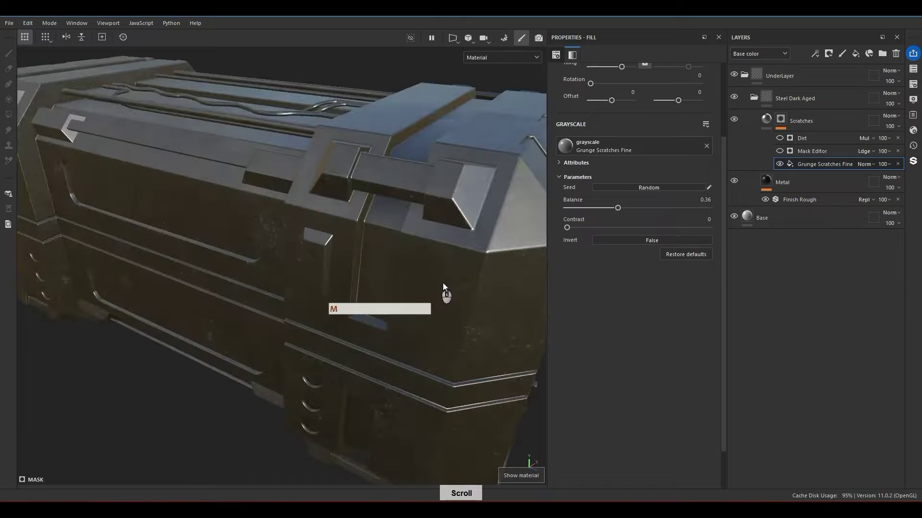
alt+drag(442, 284, 349, 263)
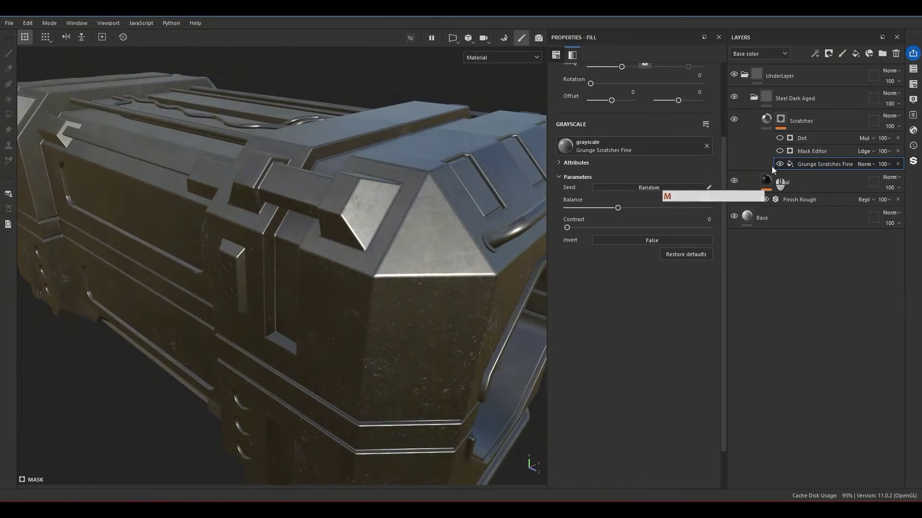
Turn the Mask Editor effect back on and set its global balance to 0.47 and curvature to 0.37
click(780, 151)
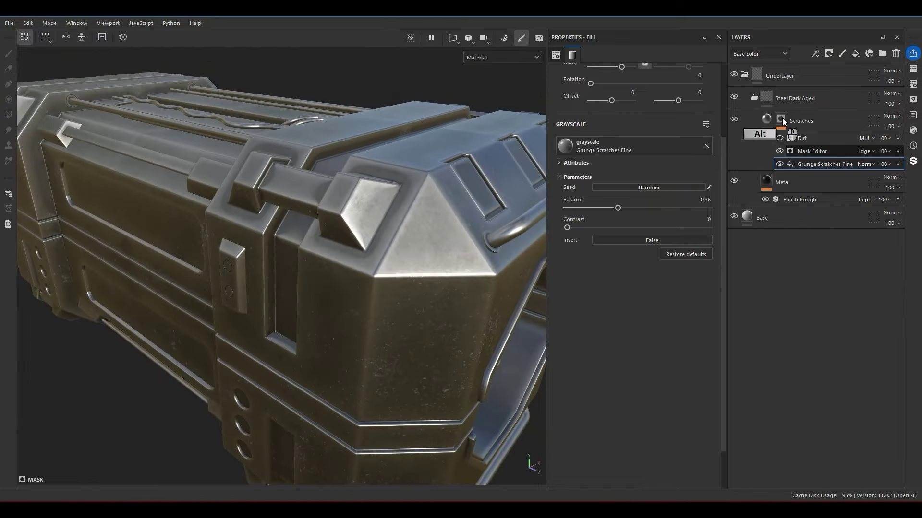
alt+click(782, 118)
alt+drag(428, 189, 344, 206)
click(779, 154)
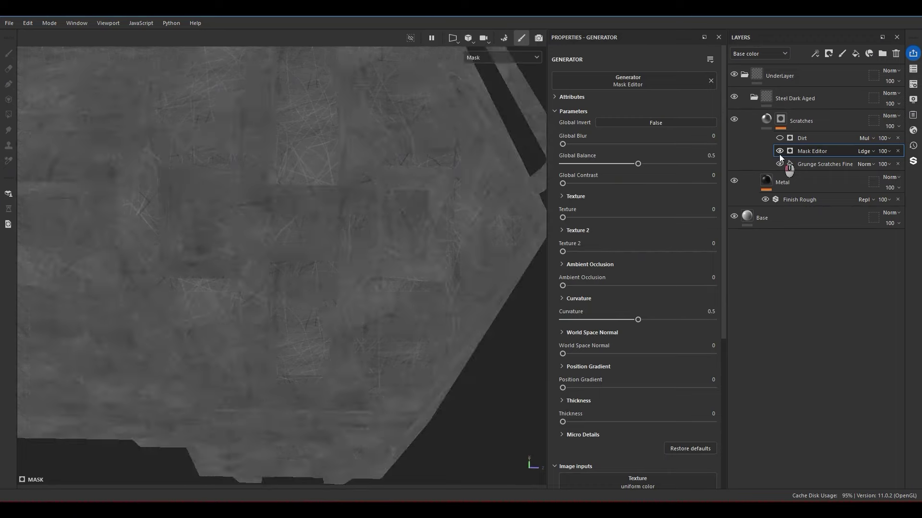
click(780, 154)
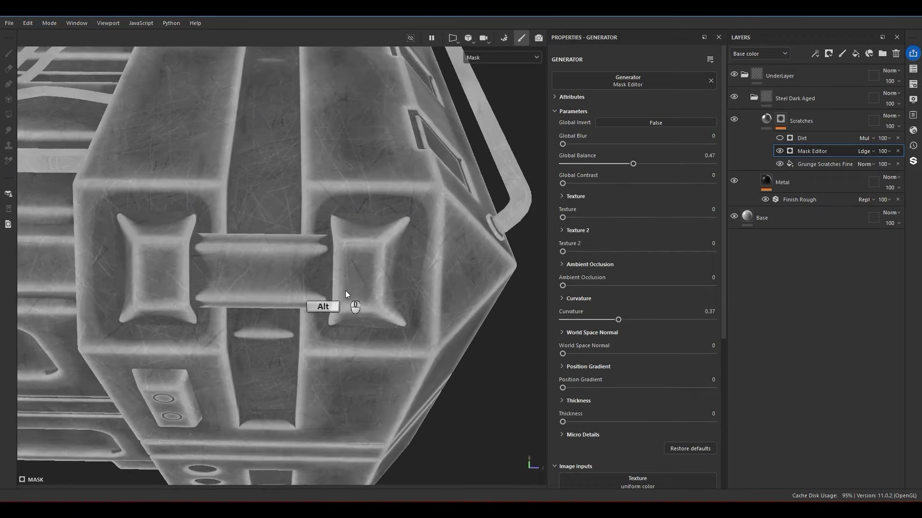
alt+drag(345, 292, 386, 283)
Replace the Mask Editor generator with Metal Edge Wear, raising its grunge amount and wear level and reducing its grunge scale
click(636, 80)
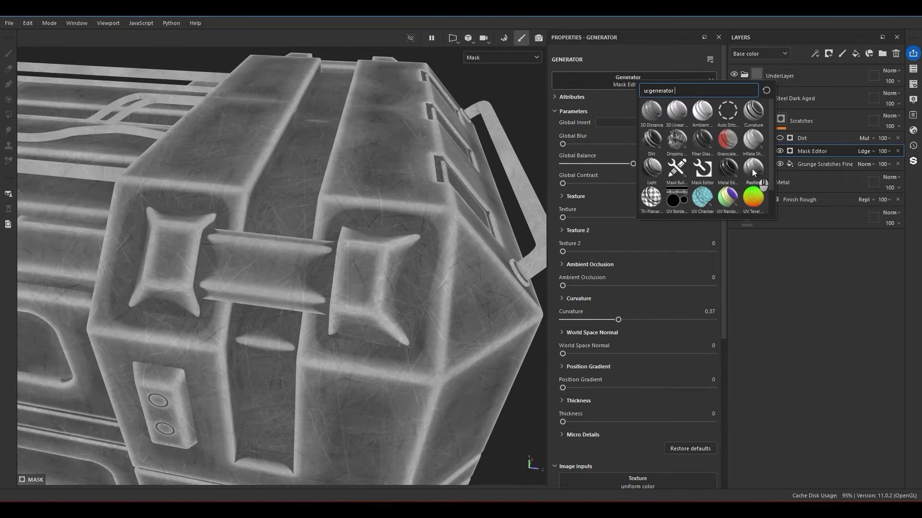
click(728, 168)
alt+drag(345, 251, 557, 248)
mouse_move(617, 229)
mouse_down()
mouse_move(648, 230)
mouse_move(625, 215)
mouse_up()
mouse_move(588, 251)
mouse_down()
mouse_move(596, 246)
mouse_move(573, 249)
mouse_up()
drag(675, 157, 687, 159)
Set the Metal Edge Wear effect's opacity to 30 and check the box in material view
click(888, 151)
drag(899, 169, 886, 172)
key(m)
alt+drag(358, 254, 760, 151)
With the Dirt effect enabled in the Scratches mask, set its dirt level to 0.55 and its opacity to 95
click(798, 138)
alt+click(796, 146)
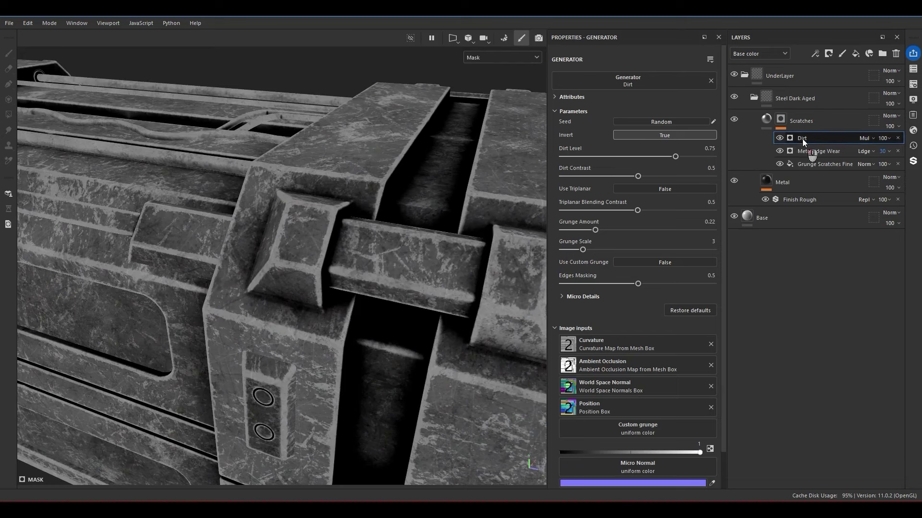
click(883, 138)
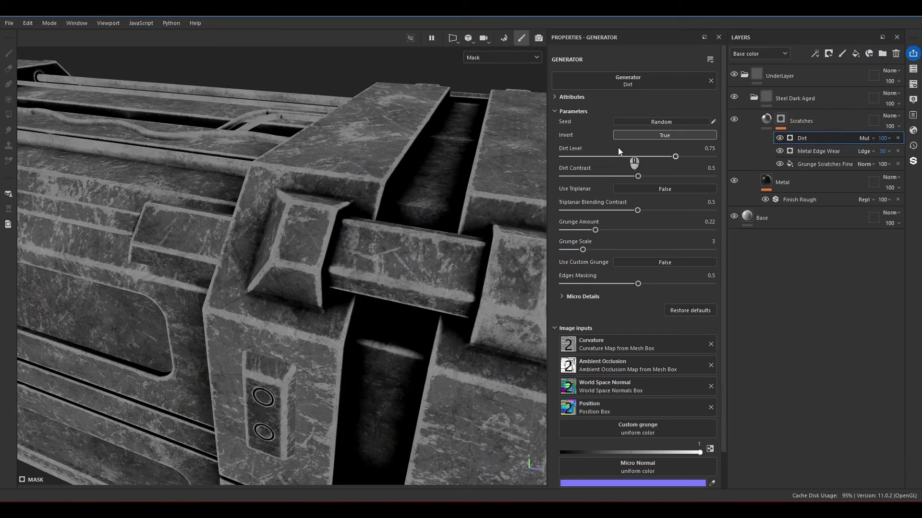
mouse_move(656, 161)
mouse_down()
mouse_move(634, 161)
mouse_move(646, 159)
mouse_up()
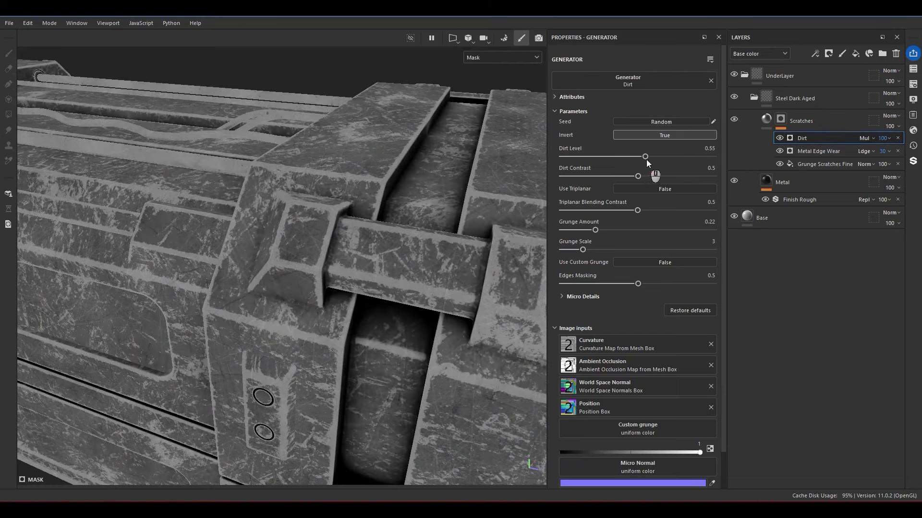
click(884, 139)
drag(886, 155, 912, 157)
key(m)
Set the Dirt effect's dirt level to 0.84 and its opacity to 69
click(888, 138)
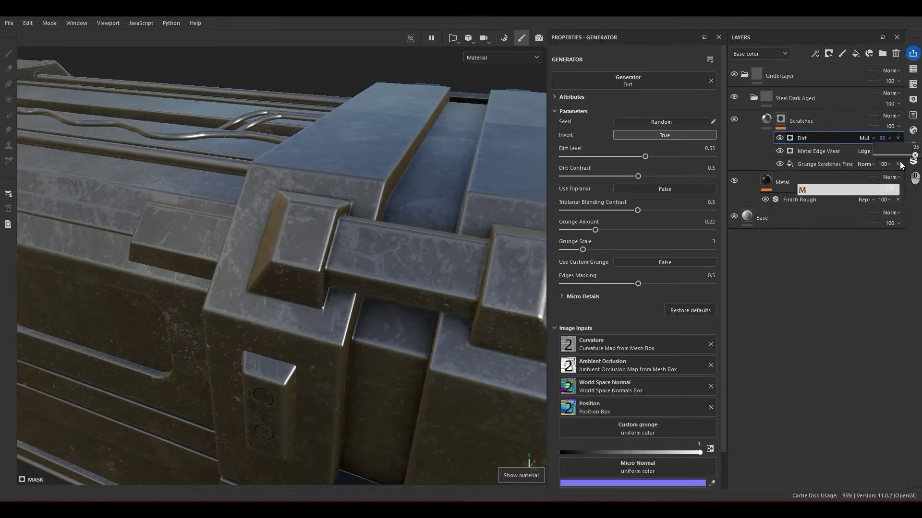
mouse_move(670, 159)
mouse_down()
mouse_move(697, 157)
mouse_move(671, 159)
mouse_up()
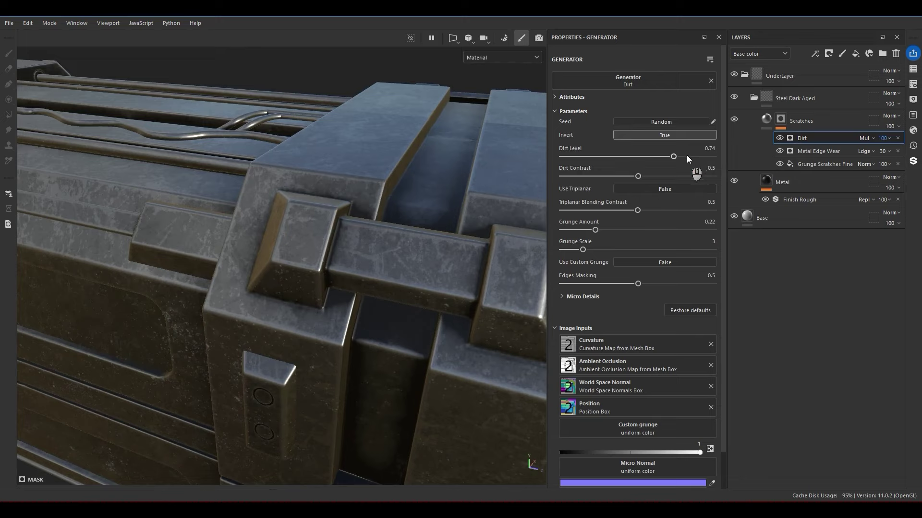
click(687, 156)
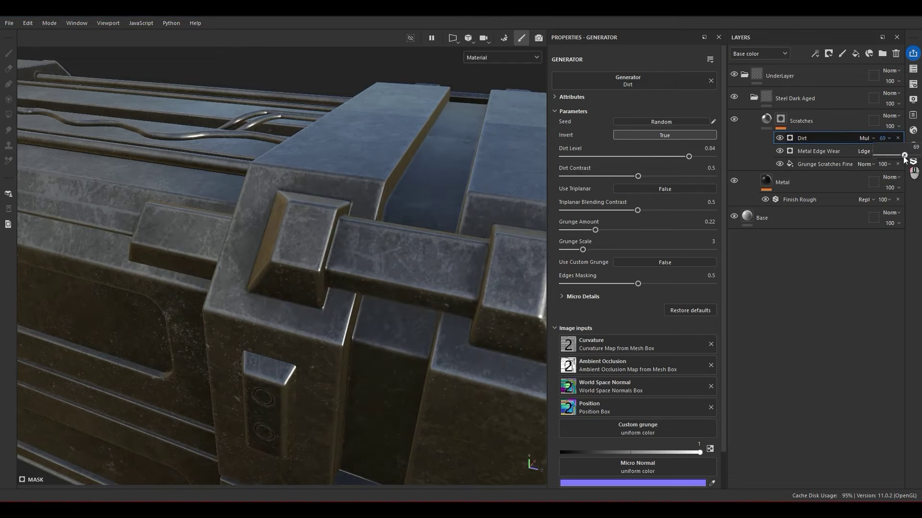
alt+drag(187, 271, 480, 184)
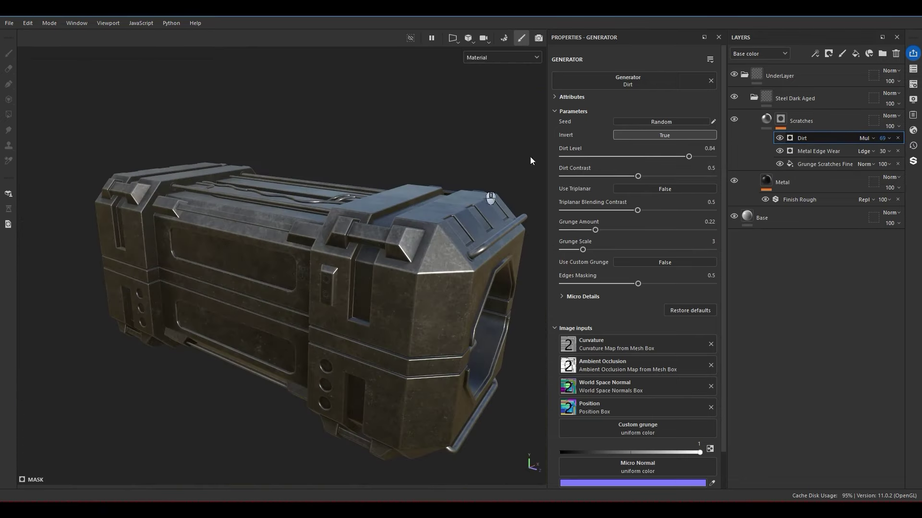
Collapse the UnderLayer folder and add a new folder named CoverLayer above it
click(754, 99)
click(744, 74)
click(773, 77)
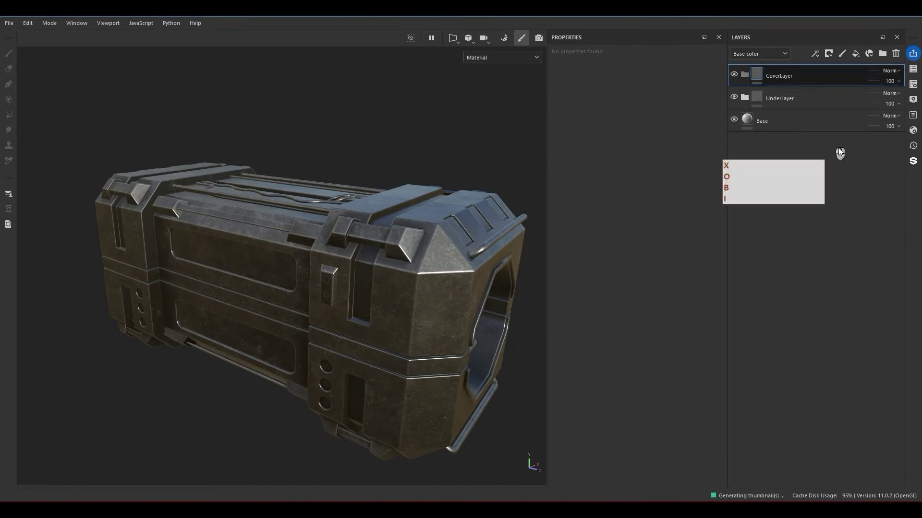
Place the SubstanceMaster_ScifiBox_Metal material inside the CoverLayer folder and inspect it on the box
alt+drag(537, 217, 376, 246)
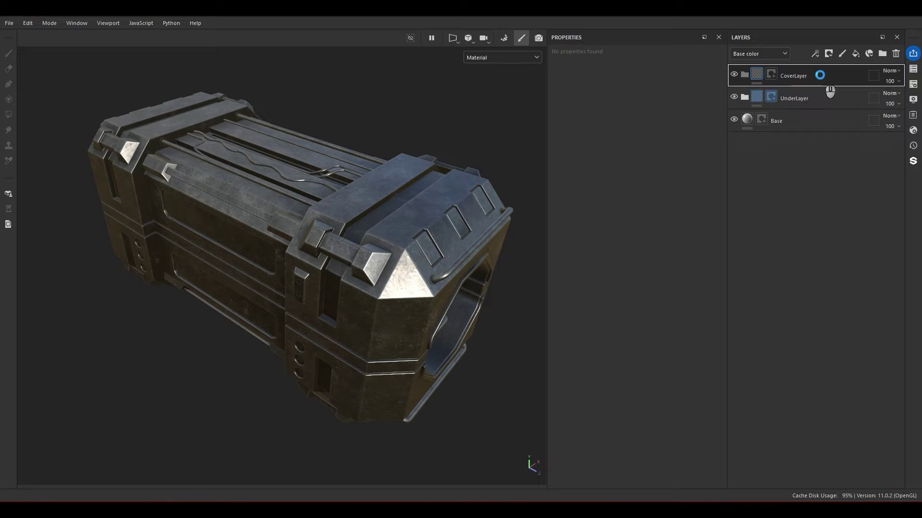
drag(819, 74, 819, 75)
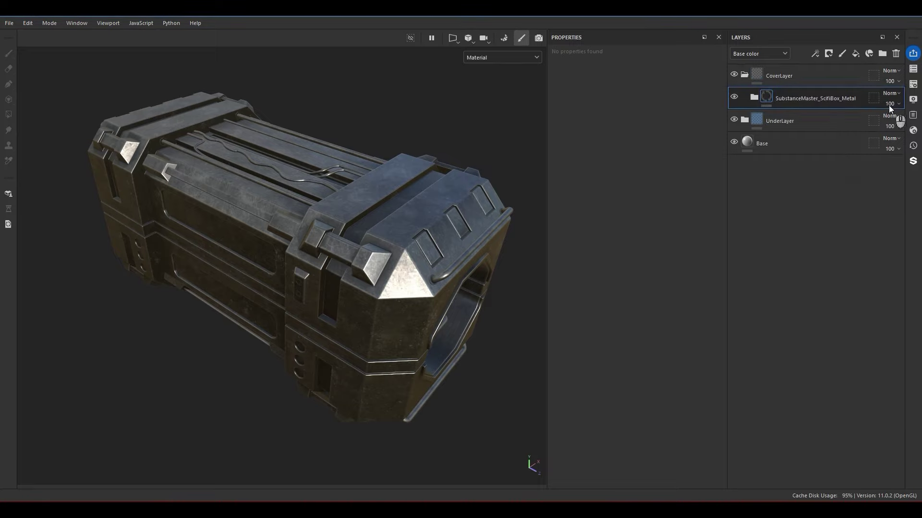
alt+drag(412, 174, 317, 249)
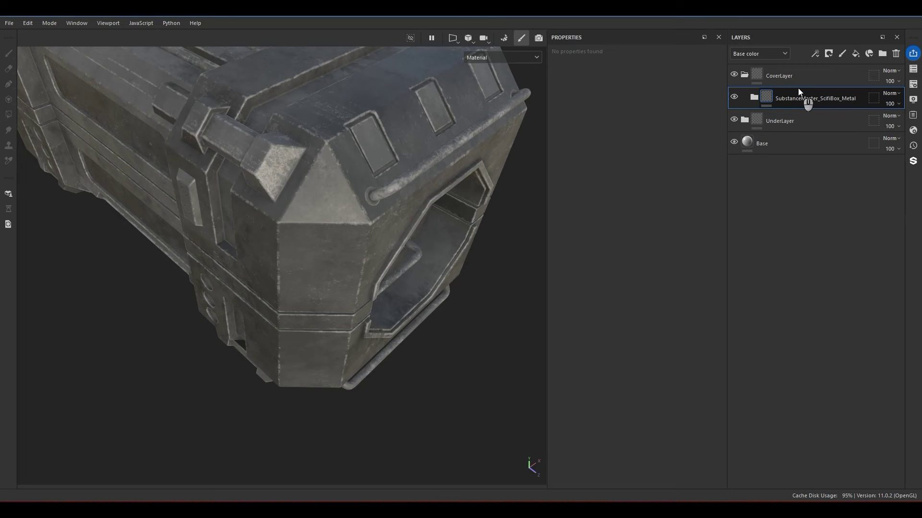
Mark the CoverLayer folder with the red layer color and review the whole box
click(782, 78)
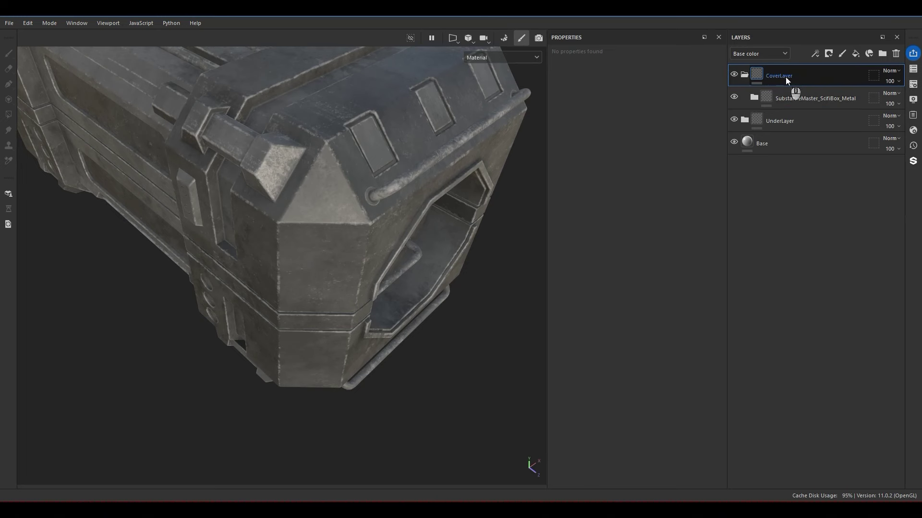
right_click(786, 80)
click(814, 336)
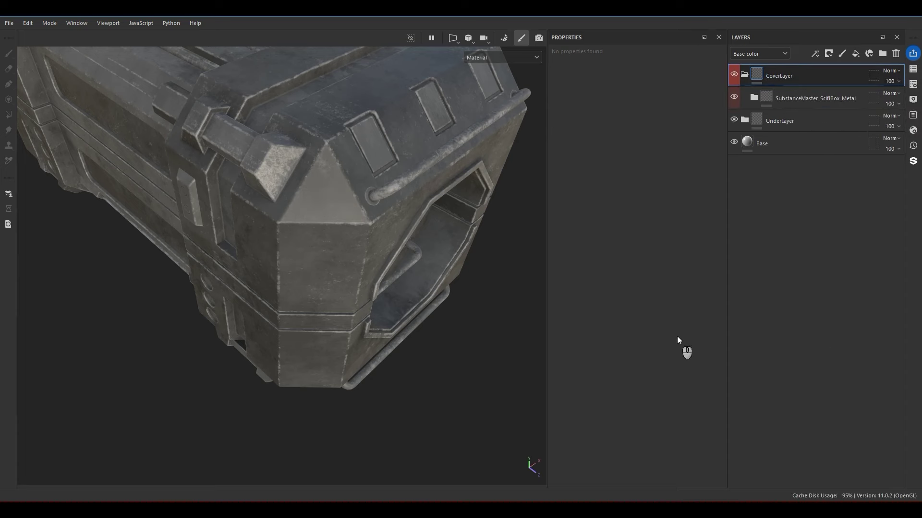
scroll(331, 231, down, 3)
alt+drag(326, 226, 355, 207)
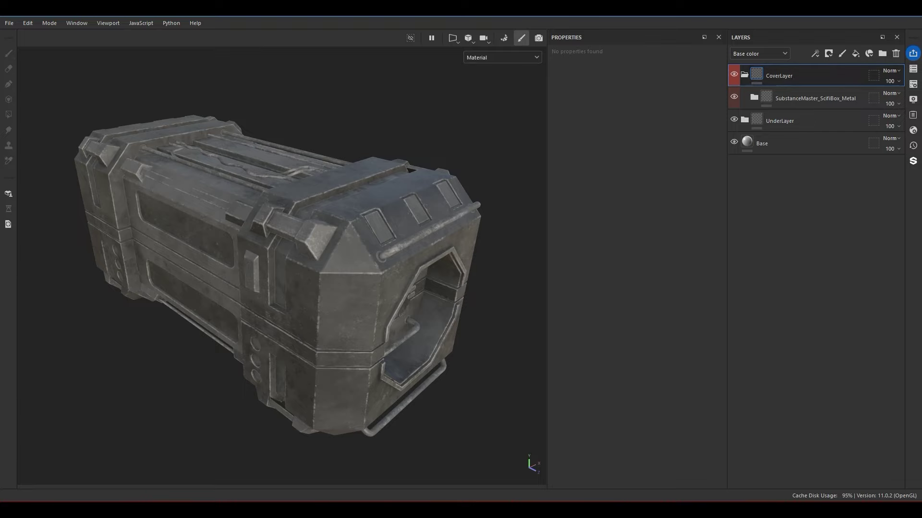
Collapse the CoverLayer folder and add a black mask to it
click(744, 75)
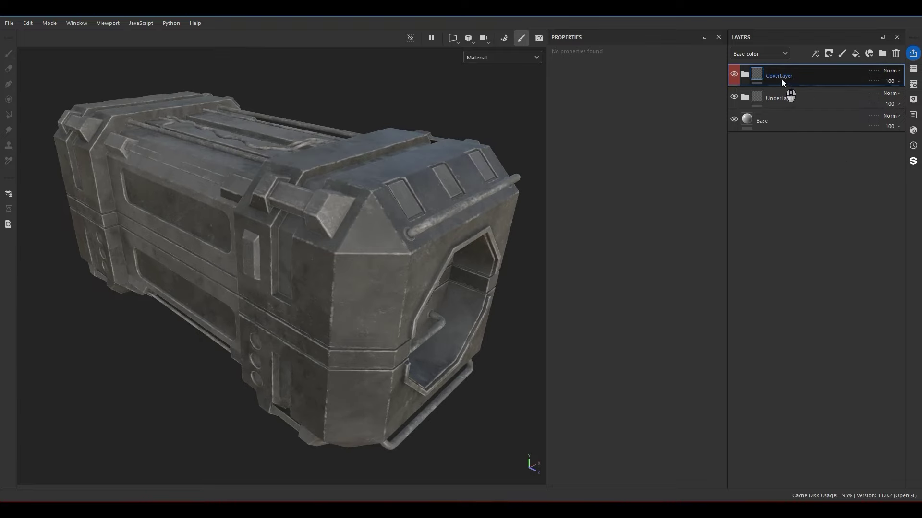
right_click(777, 79)
click(800, 94)
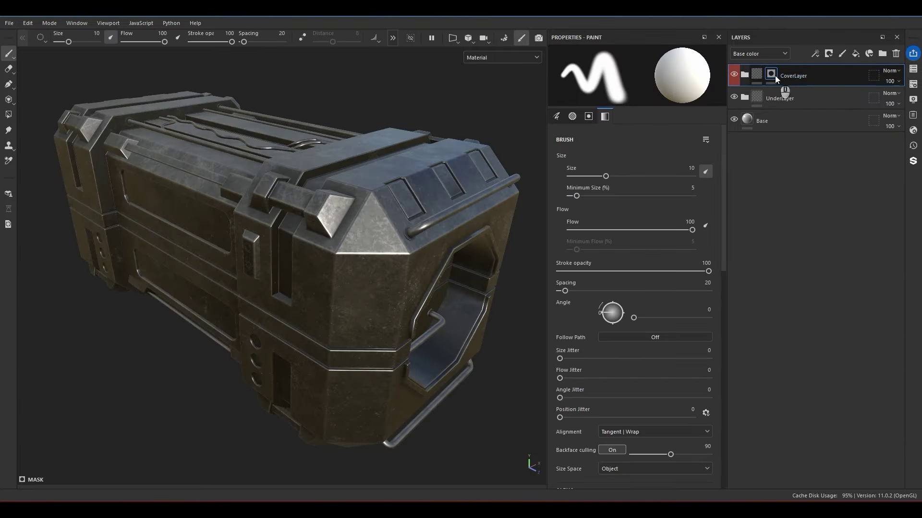
alt+drag(293, 245, 348, 144)
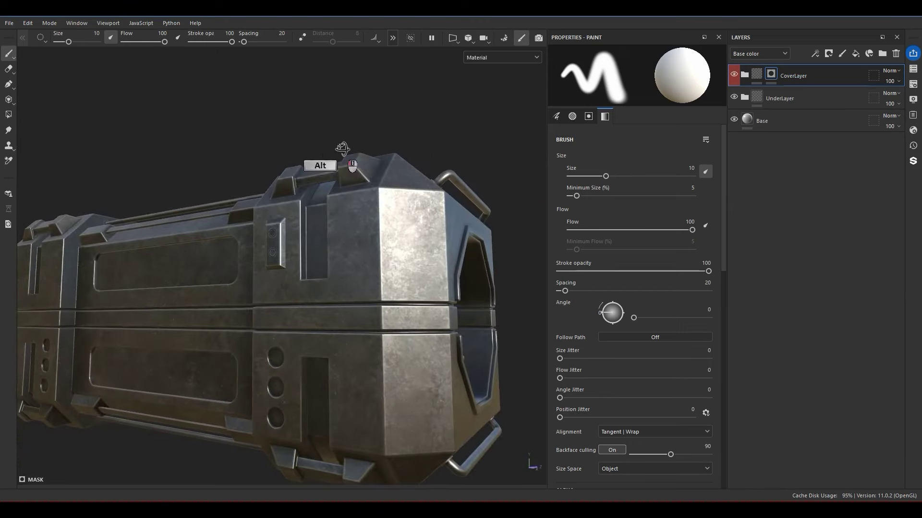
Lighten the Metal Color in the advanced parameters of the Metal layer inside the Steel Dark Aged folder
click(744, 97)
click(754, 120)
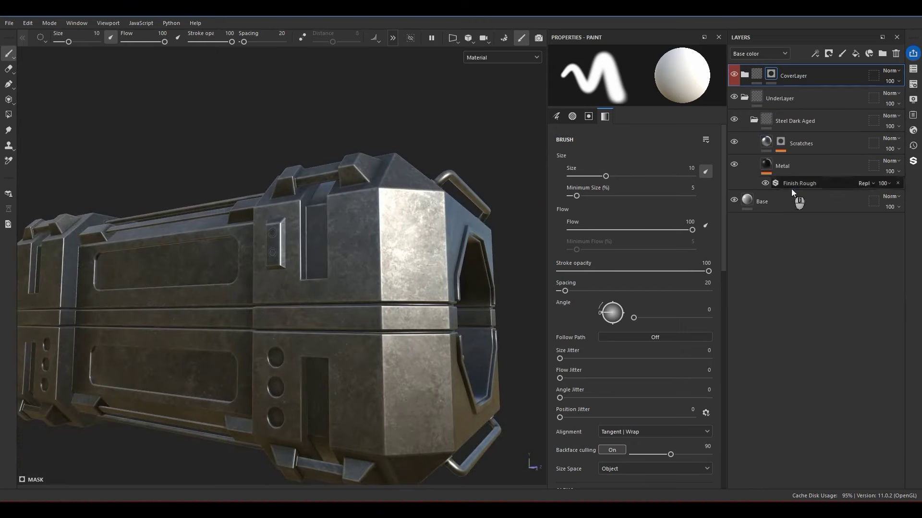
click(776, 168)
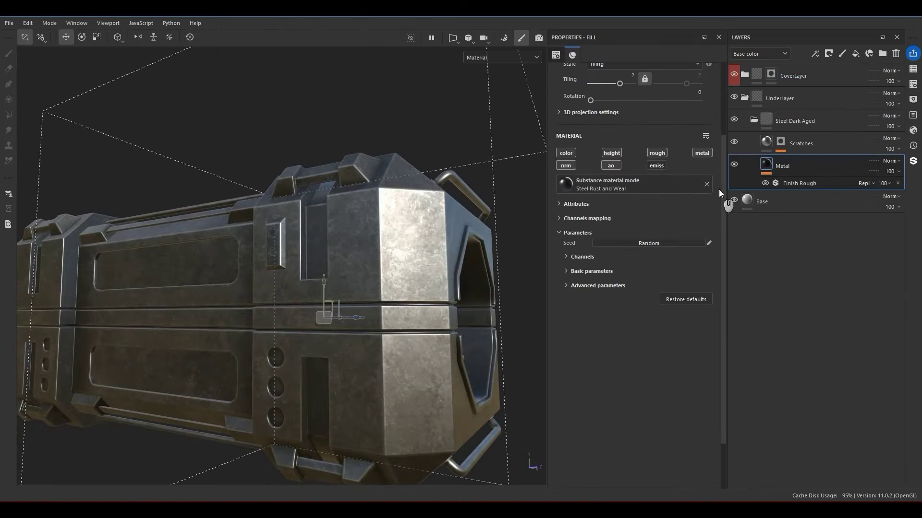
click(583, 285)
click(638, 297)
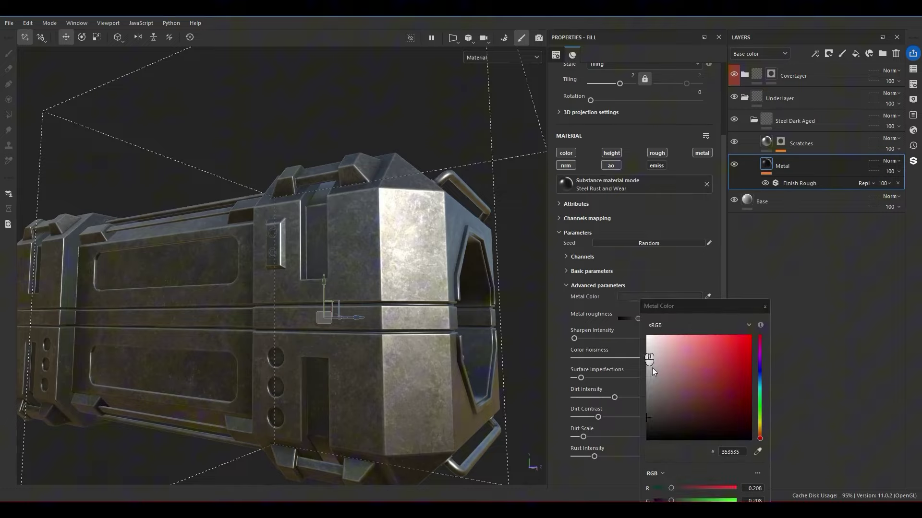
alt+drag(394, 273, 449, 280)
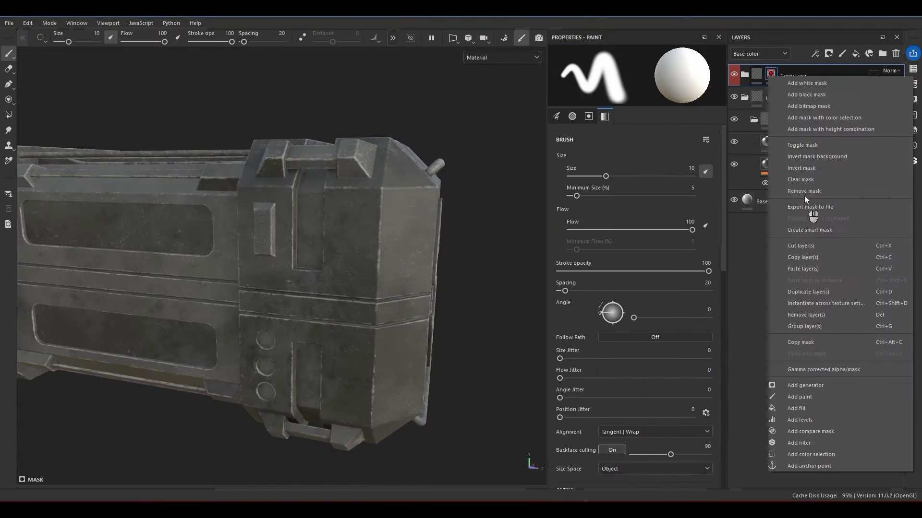
Add a Metal Edge Wear generator to the CoverLayer folder's mask and inspect the worn edges up close
mouse_move(480, 192)
alt+mouse_down()
mouse_move(377, 190)
mouse_move(509, 173)
alt+mouse_up()
right_click(797, 75)
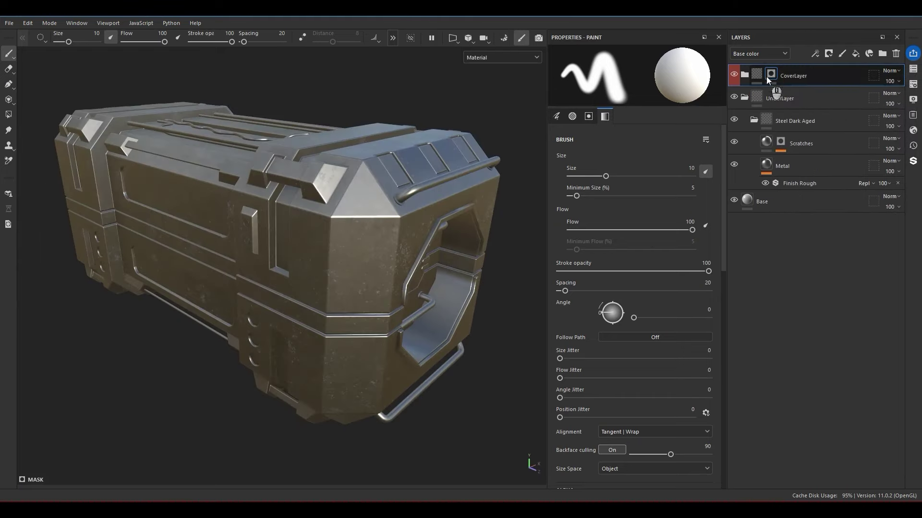
right_click(768, 75)
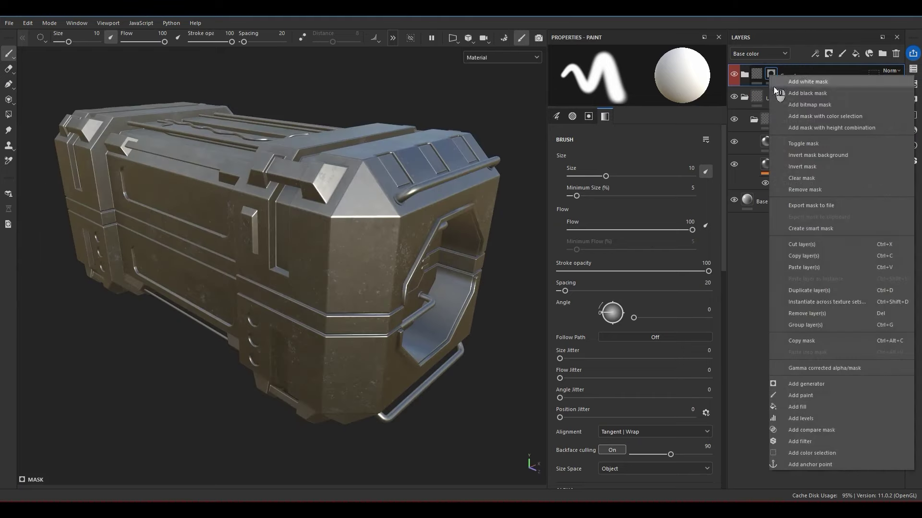
click(799, 384)
click(636, 82)
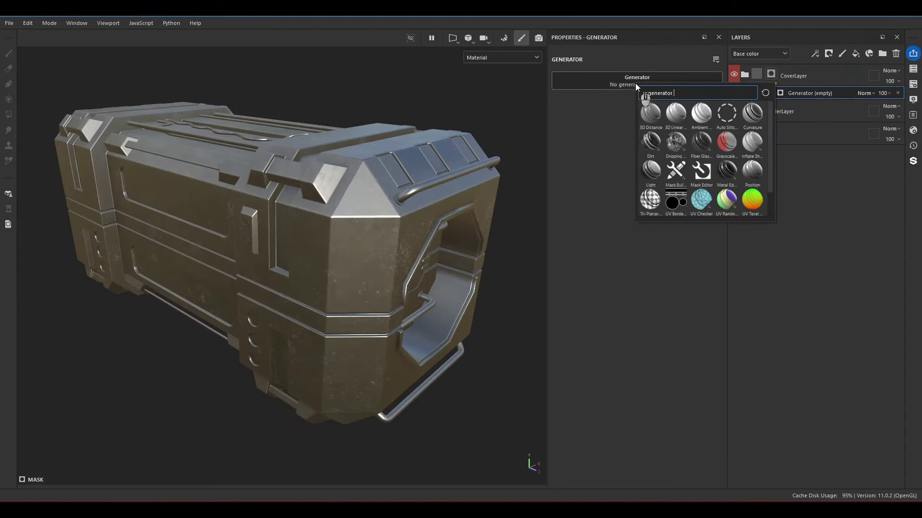
click(727, 181)
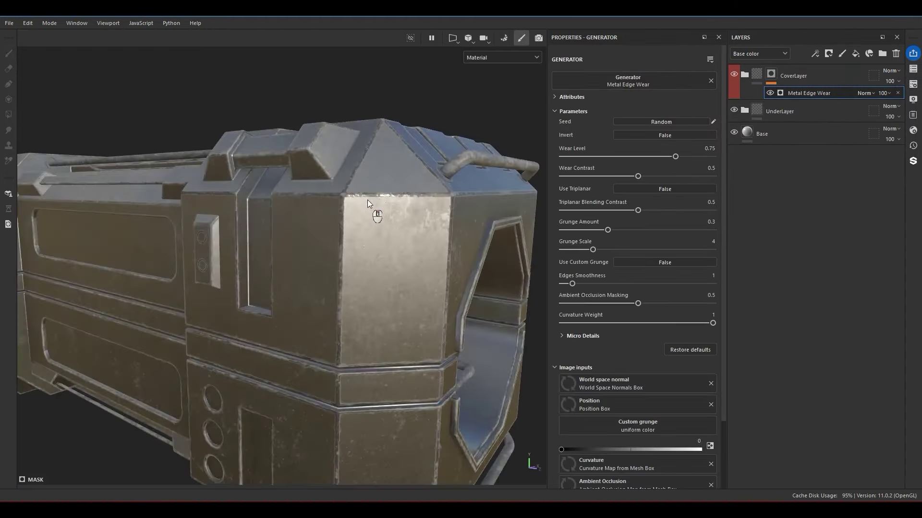
scroll(349, 198, up, 5)
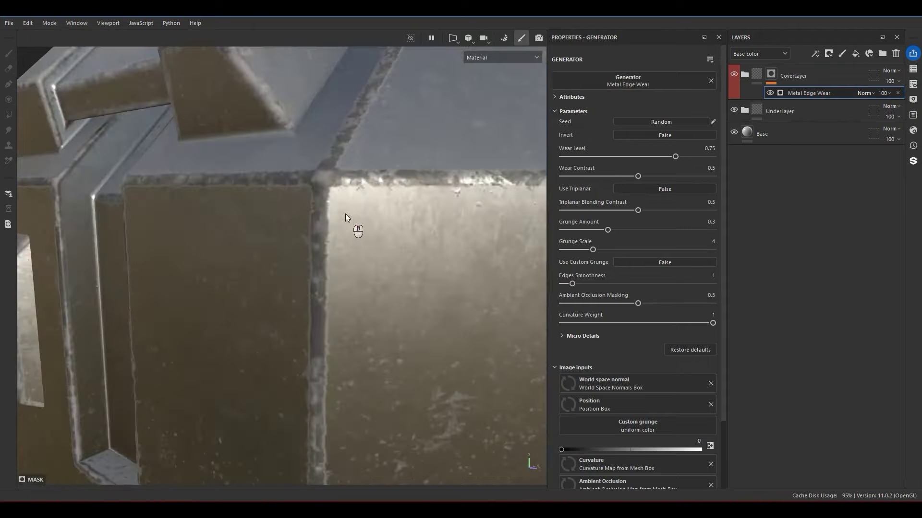
Invert the Metal Edge Wear generator on the CoverLayer mask and inspect the box's worn edges
alt+drag(345, 214, 373, 240)
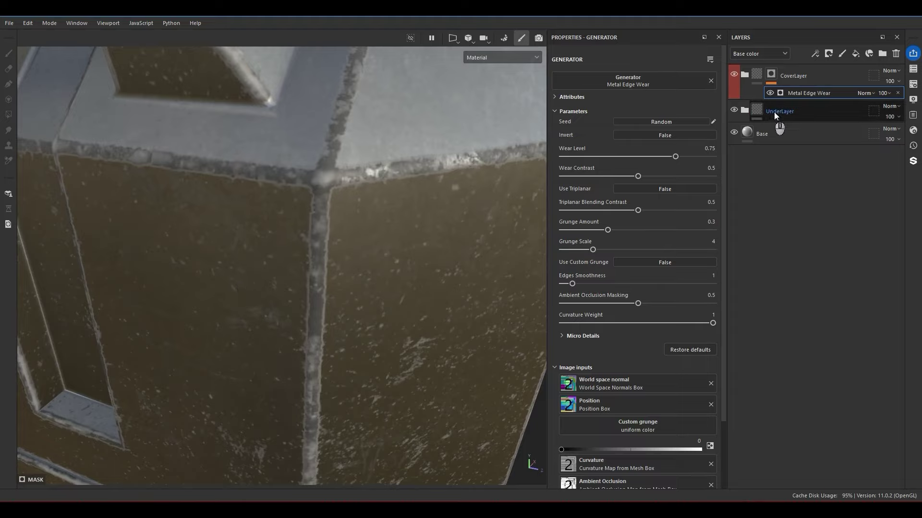
click(635, 137)
scroll(342, 211, down, 8)
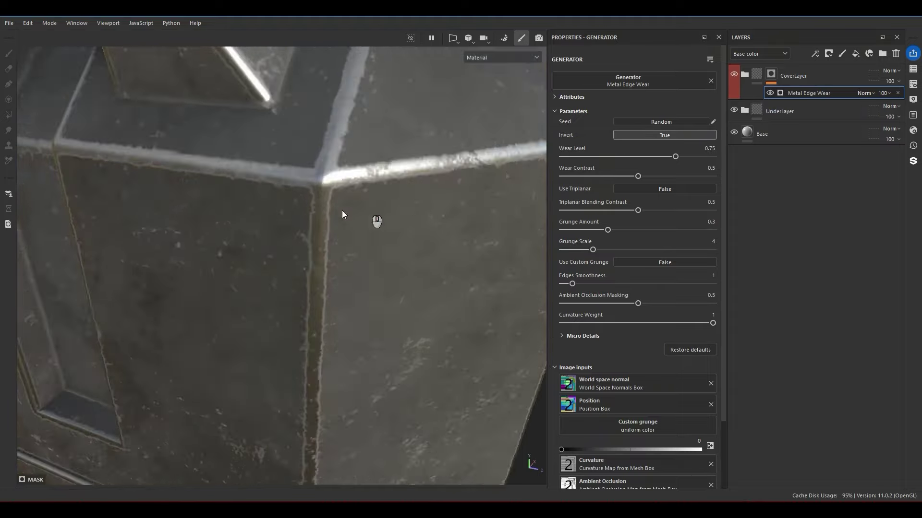
alt+middle_drag(334, 210, 421, 159)
alt+drag(420, 159, 419, 301)
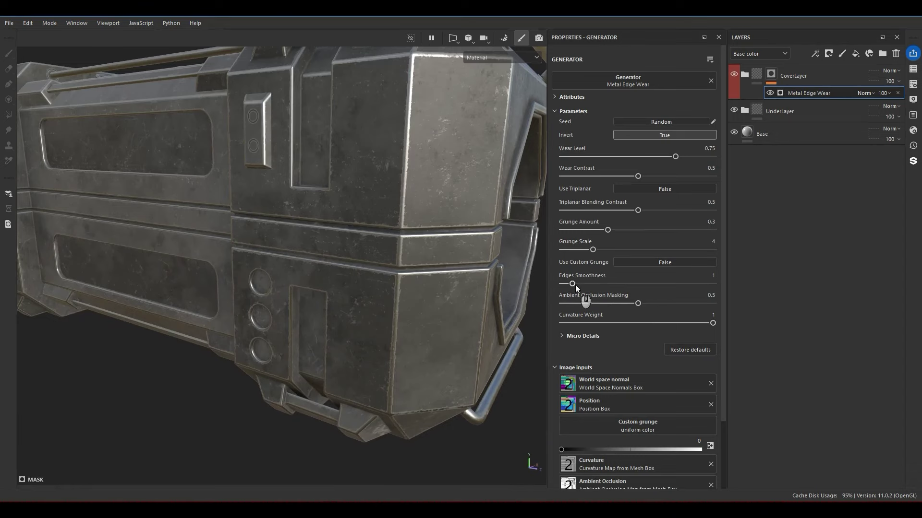
Set the generator's Edges Smoothness to 4.04, Ambient Occlusion Masking to 0.4 and Grunge Scale to 1
key(ctrl+z)
drag(575, 285, 631, 327)
click(630, 305)
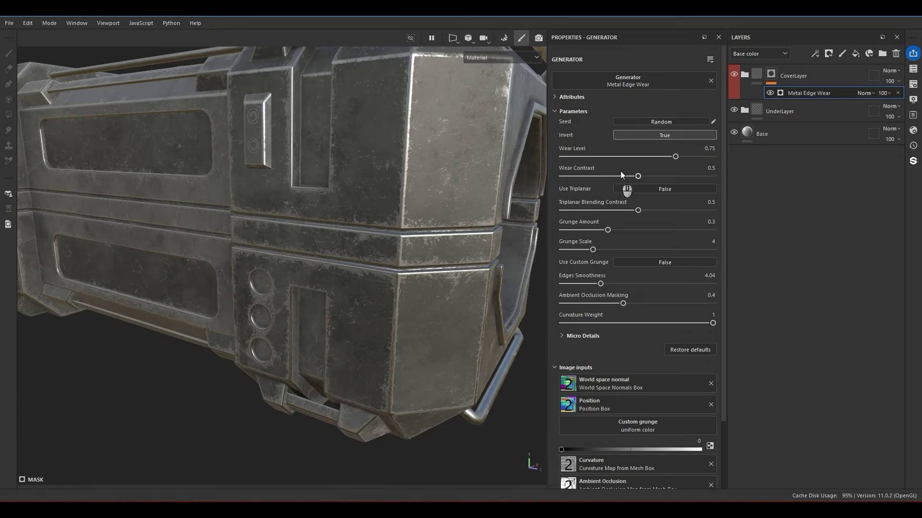
drag(585, 251, 567, 250)
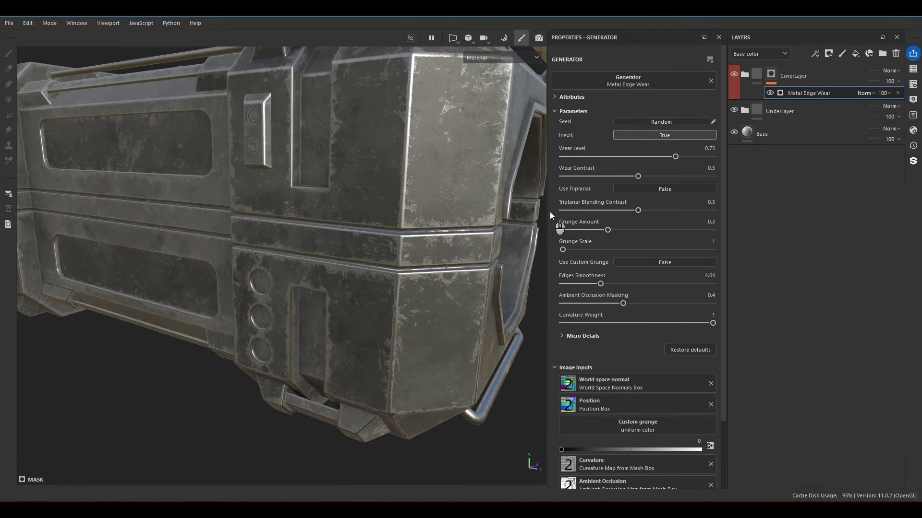
Fine-tune the Metal Edge Wear generator's Edges Smoothness to 3.73 while checking the wear on the box's corner
scroll(331, 110, up, 3)
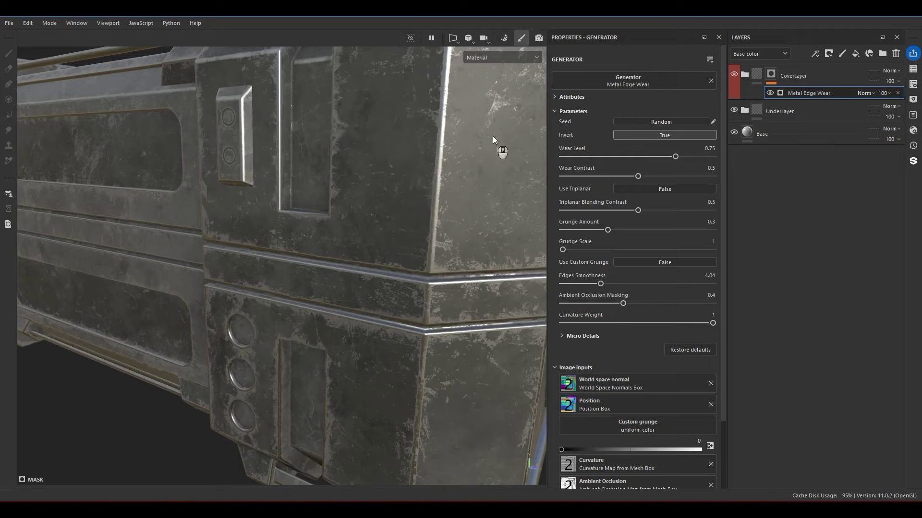
alt+drag(493, 139, 598, 284)
alt+drag(360, 264, 339, 228)
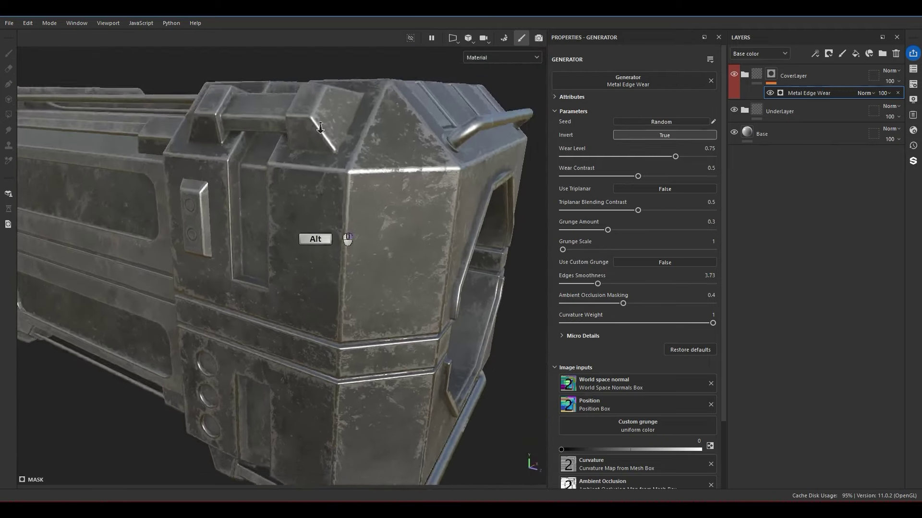
alt+right_drag(339, 228, 331, 206)
Add a fill effect above Metal Edge Wear in the CoverLayer mask, using Grunge Map 003 as its grayscale
right_click(783, 96)
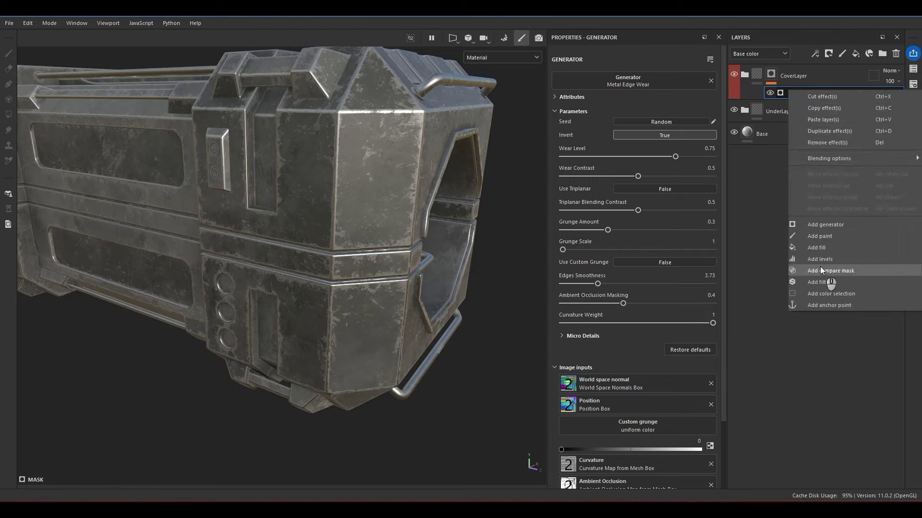
click(816, 248)
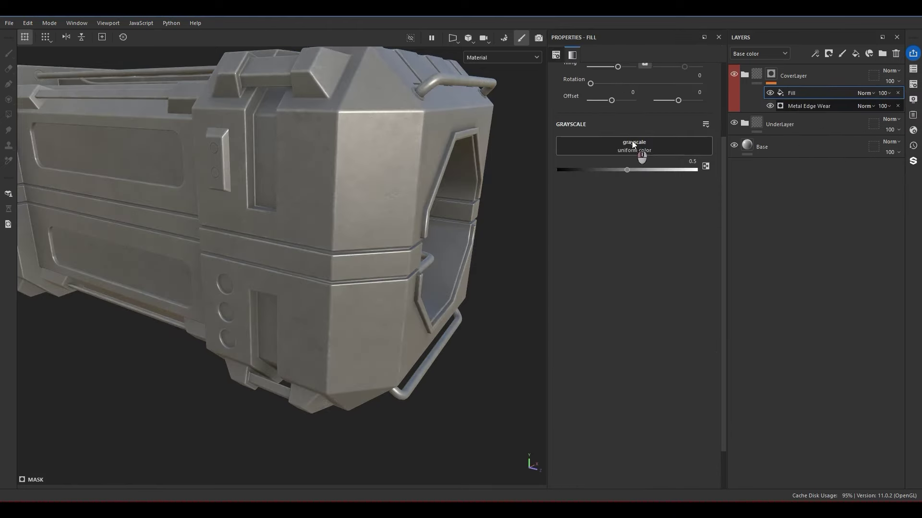
click(632, 144)
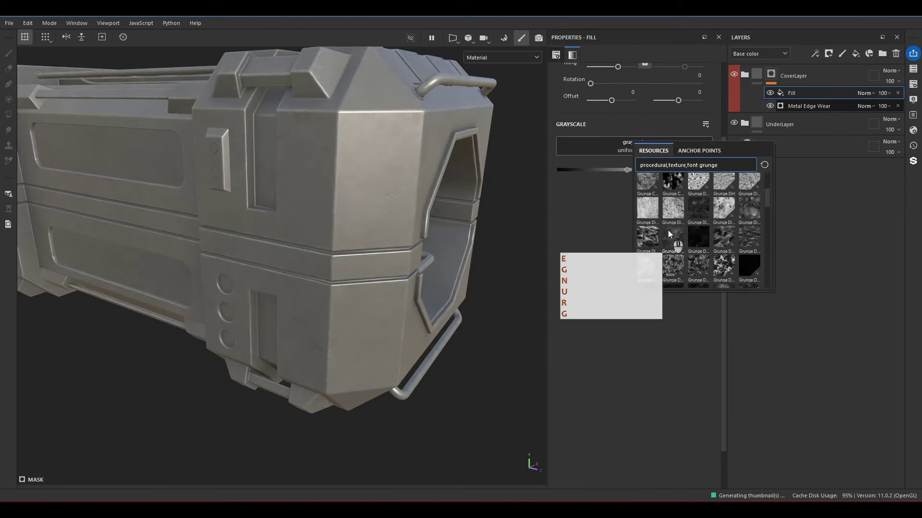
click(671, 234)
alt+drag(363, 284, 329, 263)
scroll(630, 163, up, 3)
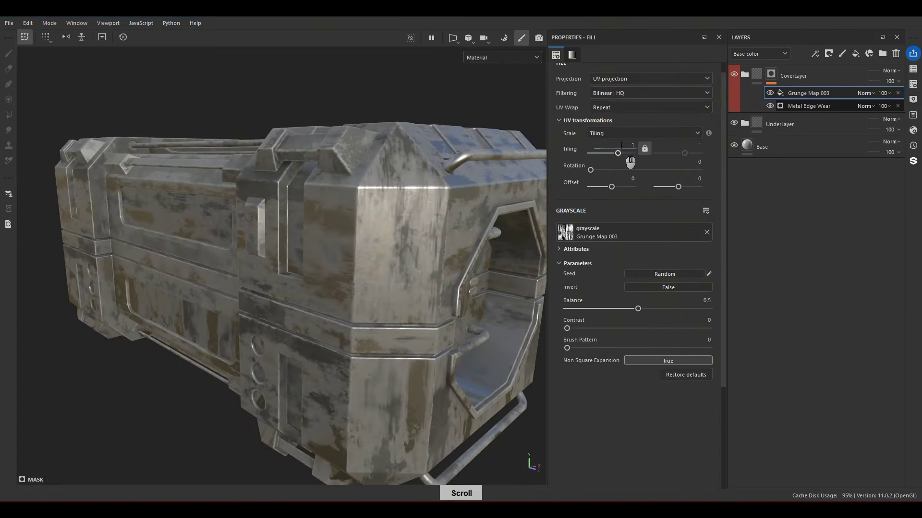
Set the Grunge Map 003 fill's tiling to 2 and switch it to Tri-planar projection
click(622, 145)
text(2)
key(Return)
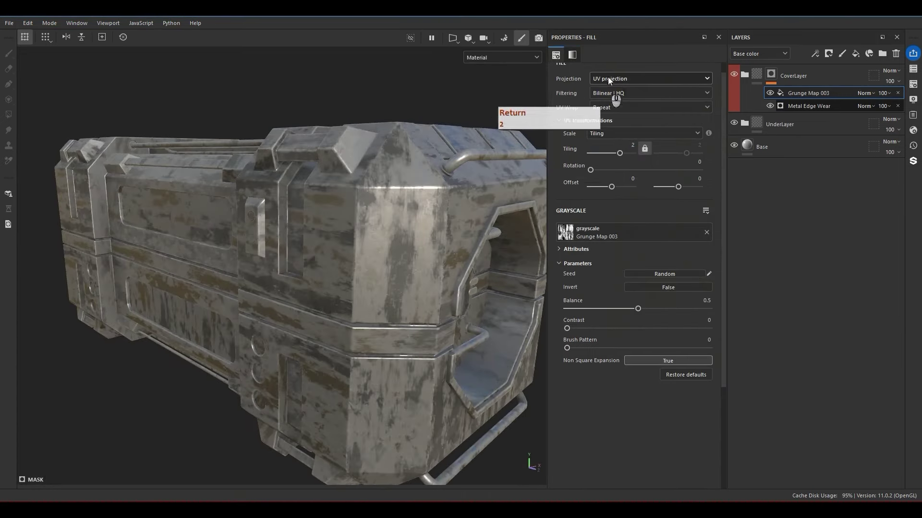
scroll(270, 159, up, 3)
click(617, 90)
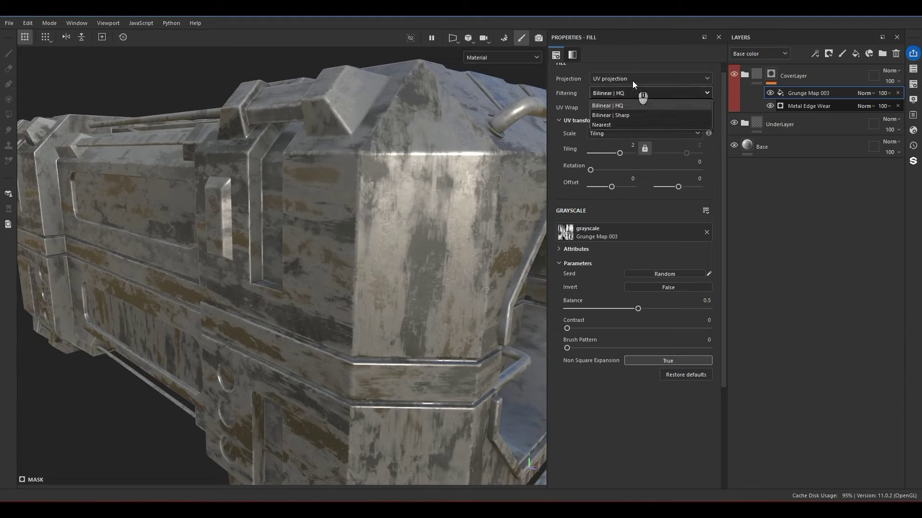
click(632, 81)
click(621, 110)
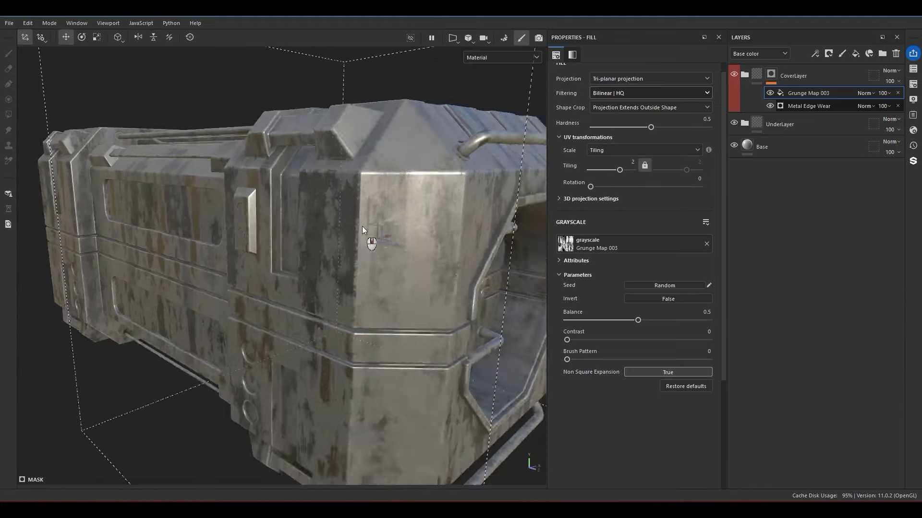
scroll(362, 226, down, 3)
alt+drag(362, 227, 319, 199)
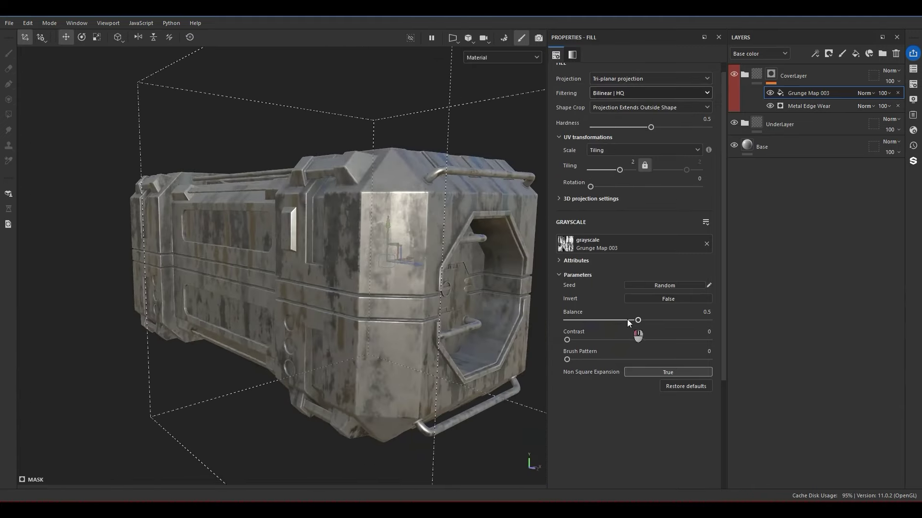
Set the Balance of Grunge Map 003 to 0.33 and review the box's side
mouse_move(628, 321)
mouse_down()
mouse_move(603, 321)
mouse_move(618, 321)
mouse_up()
alt+drag(364, 269, 404, 267)
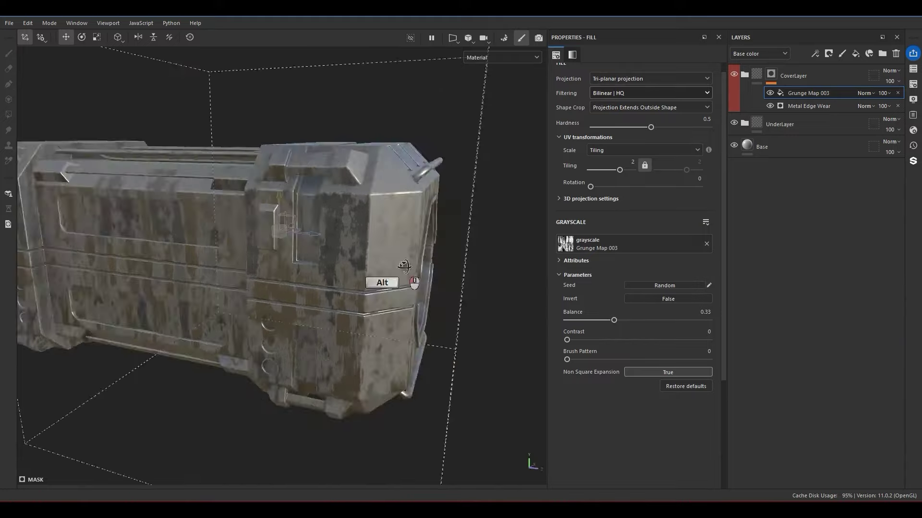
alt+right_drag(405, 267, 437, 249)
Display the CoverLayer mask alone and set the Grunge Map 003 effect's blending to Linear dodge (Add)
alt+click(777, 73)
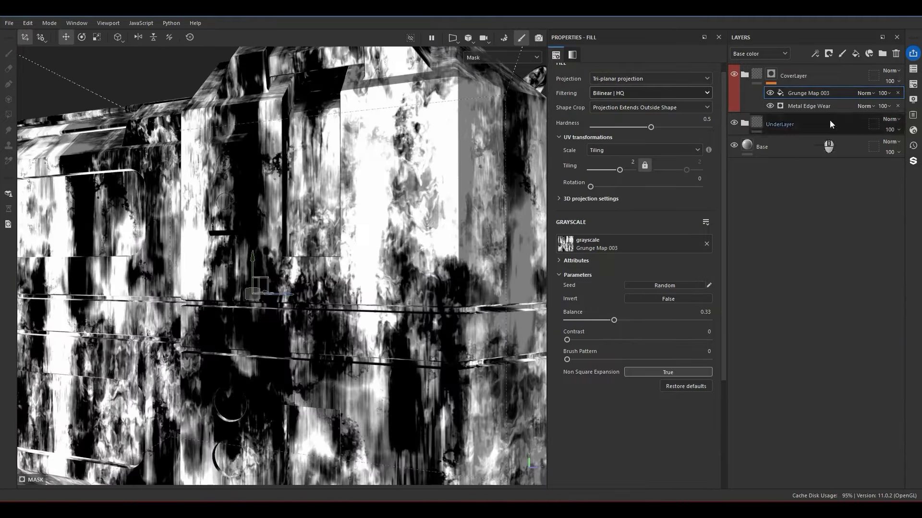
click(866, 93)
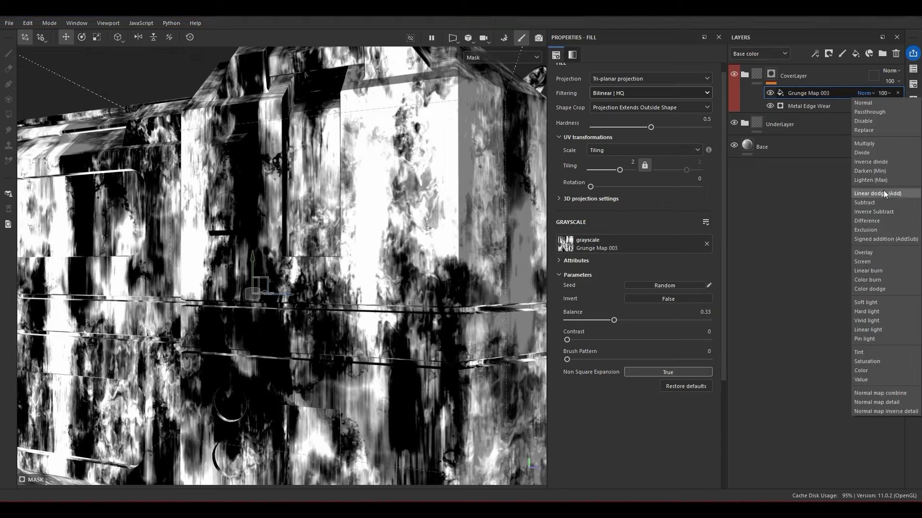
click(884, 193)
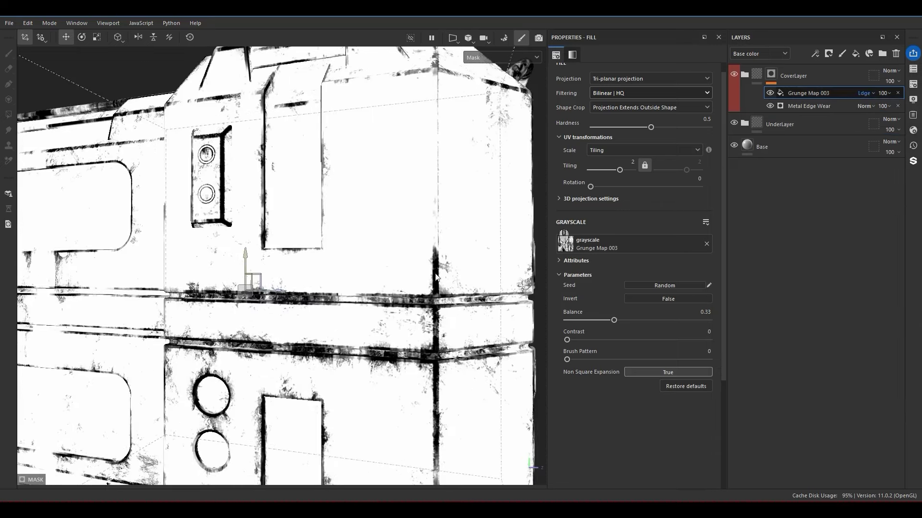
click(771, 93)
click(771, 93)
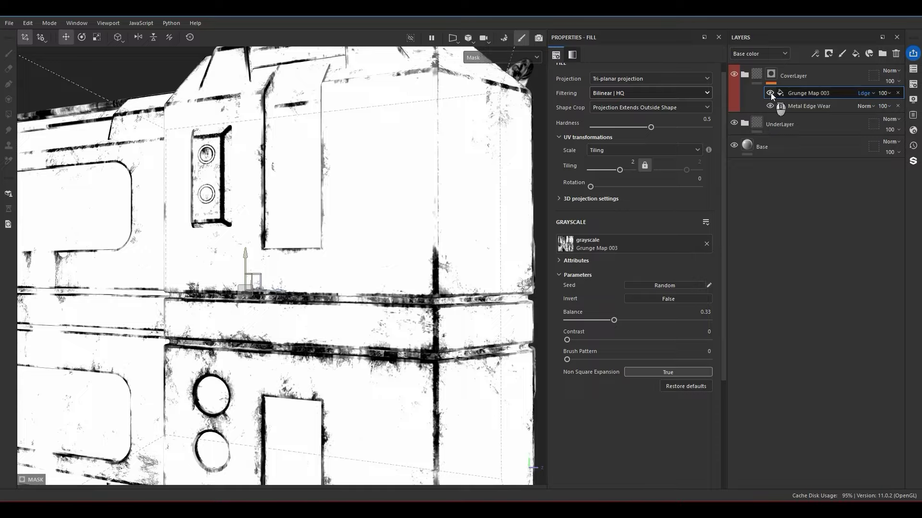
Compare the CoverLayer mask with Grunge Map 003 shown and hidden, up close and on the whole corner
scroll(369, 353, up, 5)
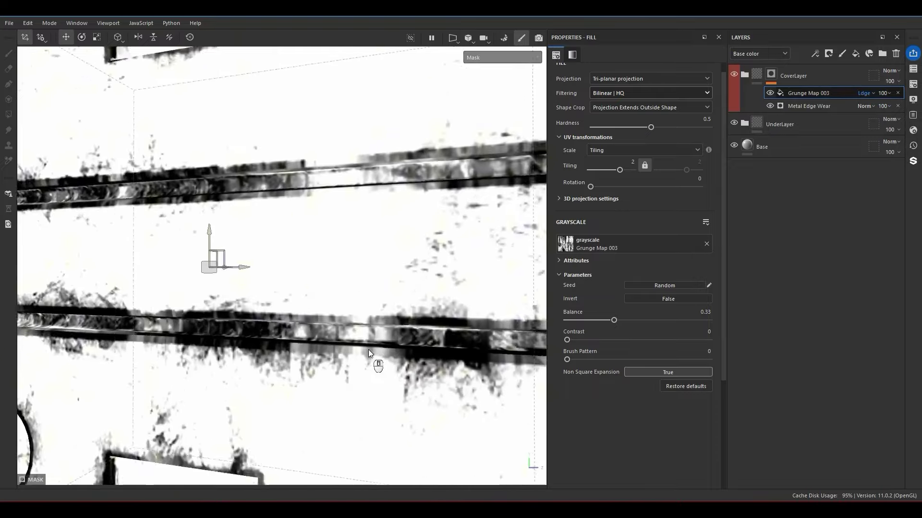
click(770, 97)
click(770, 97)
click(770, 97)
click(770, 97)
scroll(384, 331, down, 4)
alt+drag(384, 331, 452, 201)
alt+drag(312, 213, 424, 136)
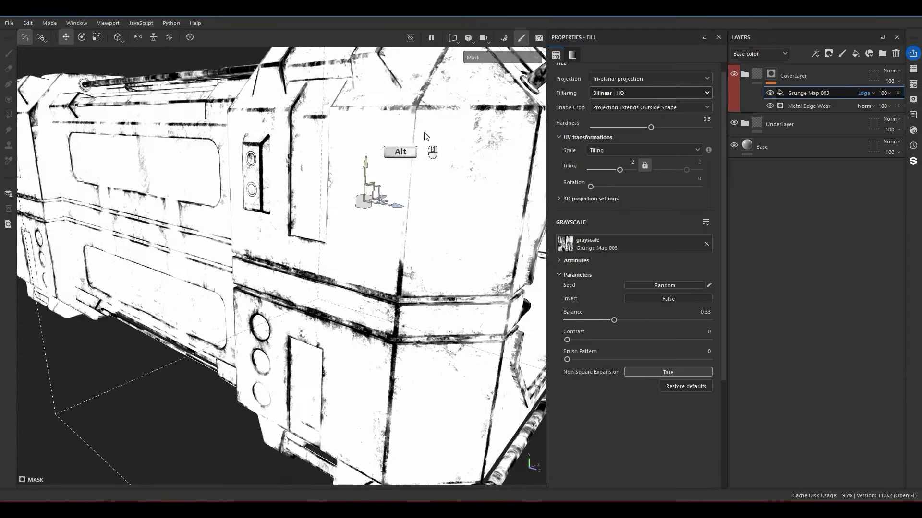
click(769, 93)
click(769, 93)
click(769, 93)
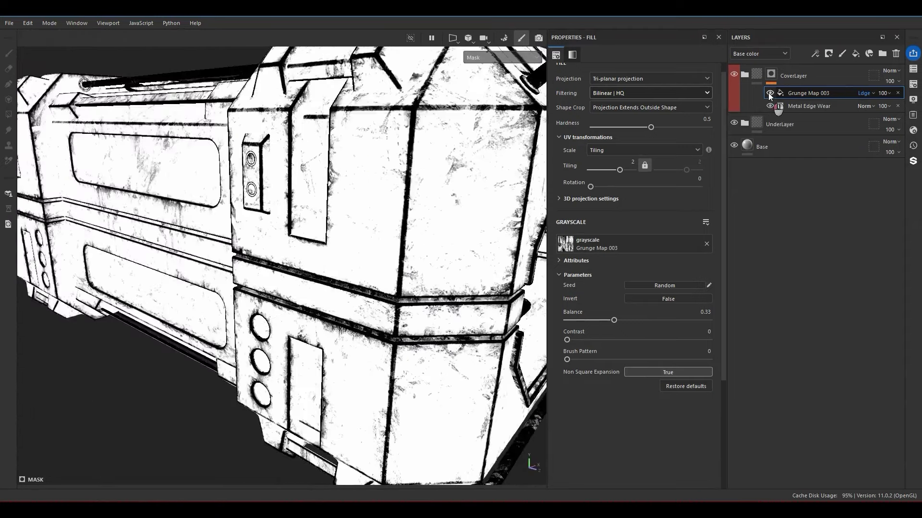
click(769, 93)
Return to the material view and examine how Grunge Map 003 breaks up the worn edges around the box
click(758, 76)
alt+drag(422, 249, 317, 198)
click(771, 74)
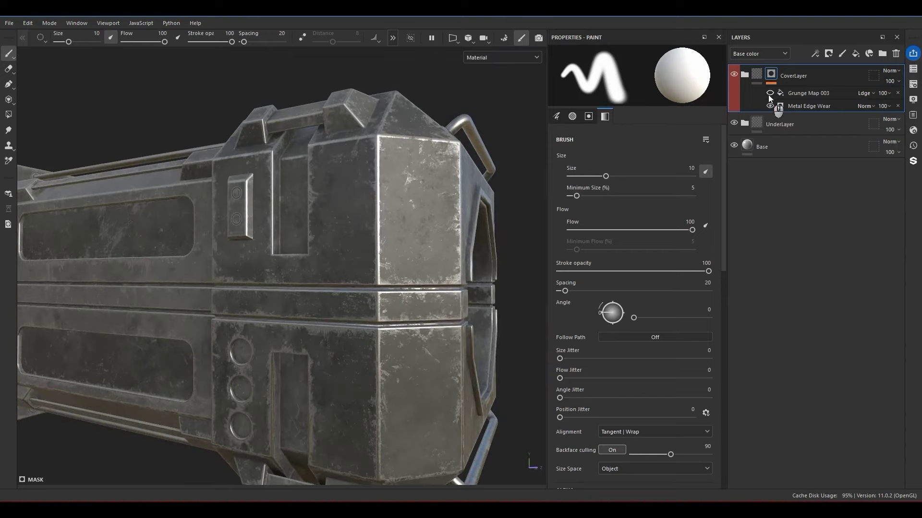
alt+drag(422, 173, 407, 119)
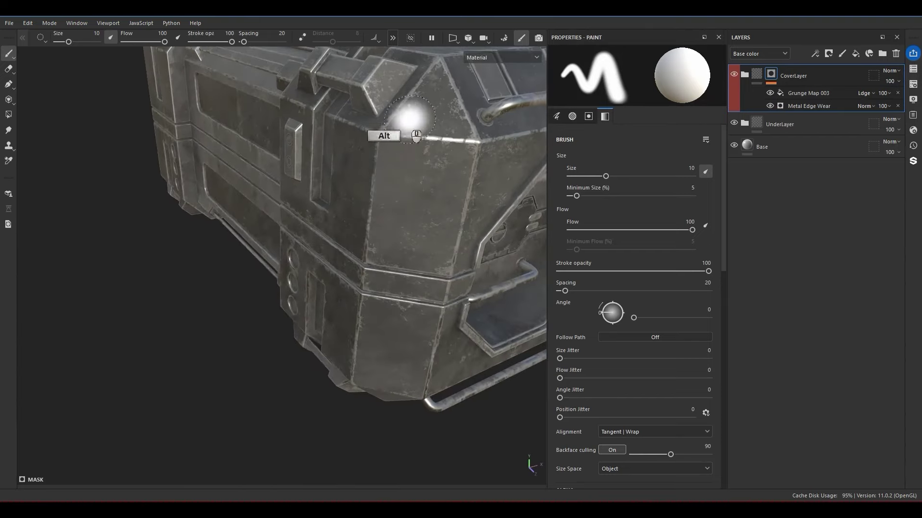
alt+drag(475, 225, 358, 251)
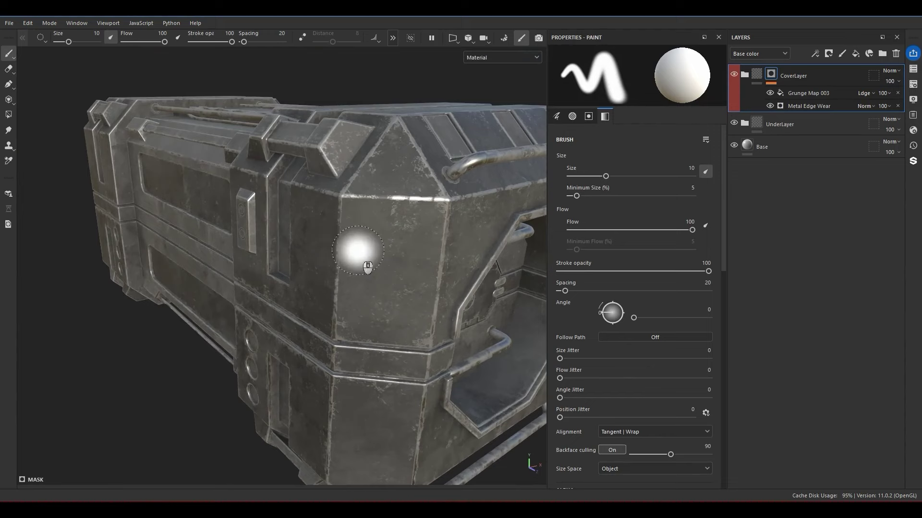
Add another fill effect on top of the CoverLayer mask, using Grunge Scratches Rough as its grayscale
click(795, 93)
right_click(794, 93)
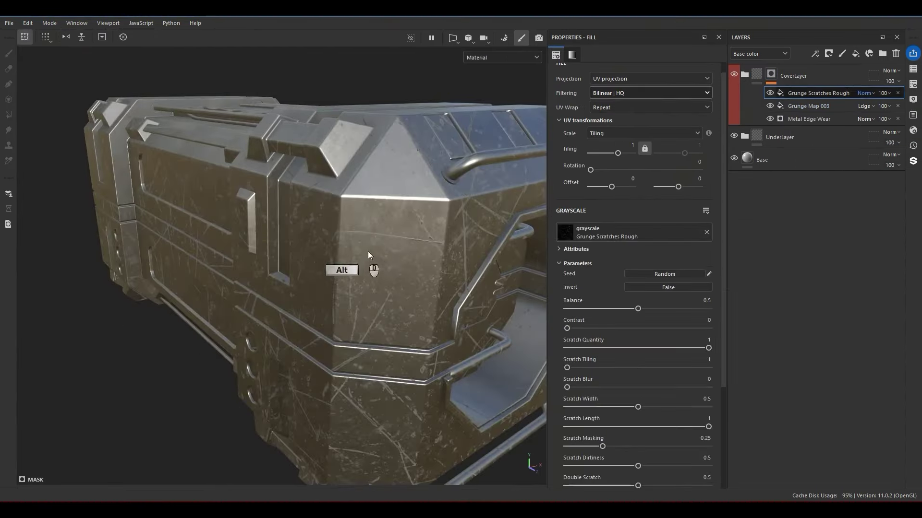
alt+drag(367, 252, 650, 178)
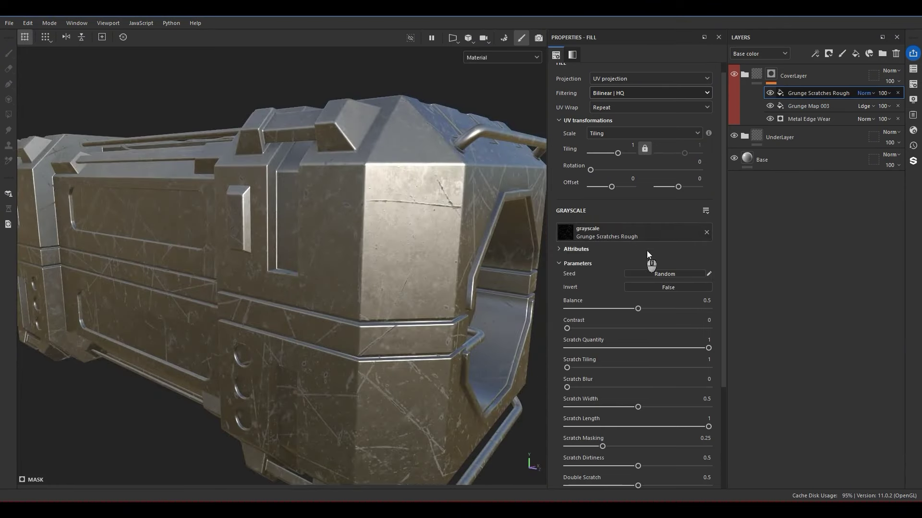
Set the Grunge Scratches Rough effect's blending to Subtract and review the scratches on the material
click(870, 94)
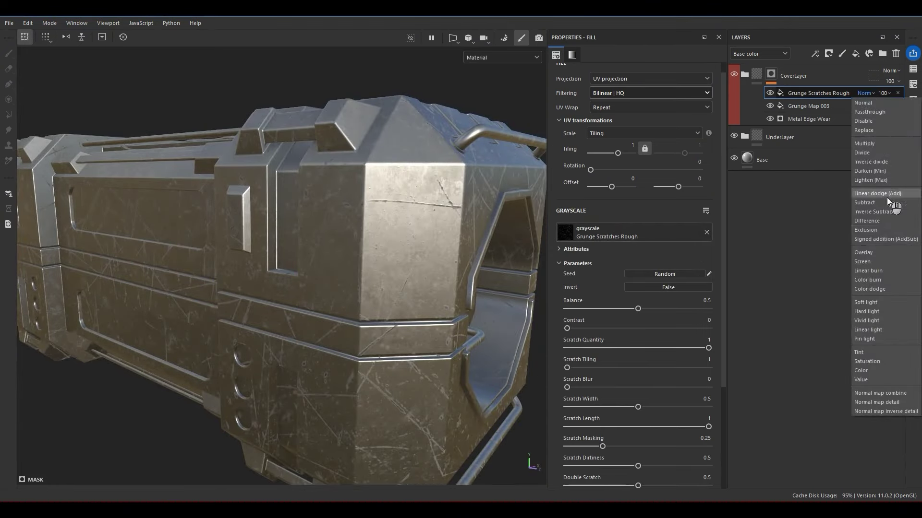
click(862, 209)
alt+drag(384, 298, 366, 298)
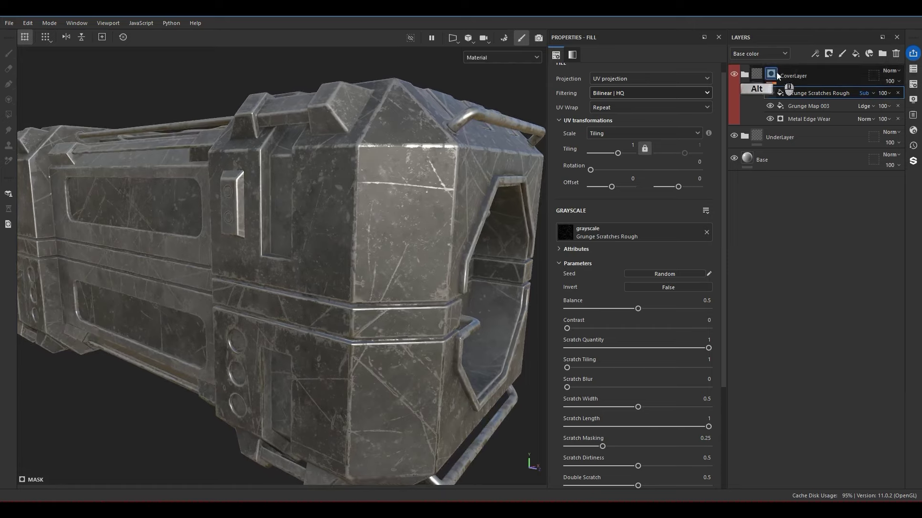
Display the CoverLayer mask and compare it with Grunge Scratches Rough hidden and shown in Normal blending
alt+click(771, 74)
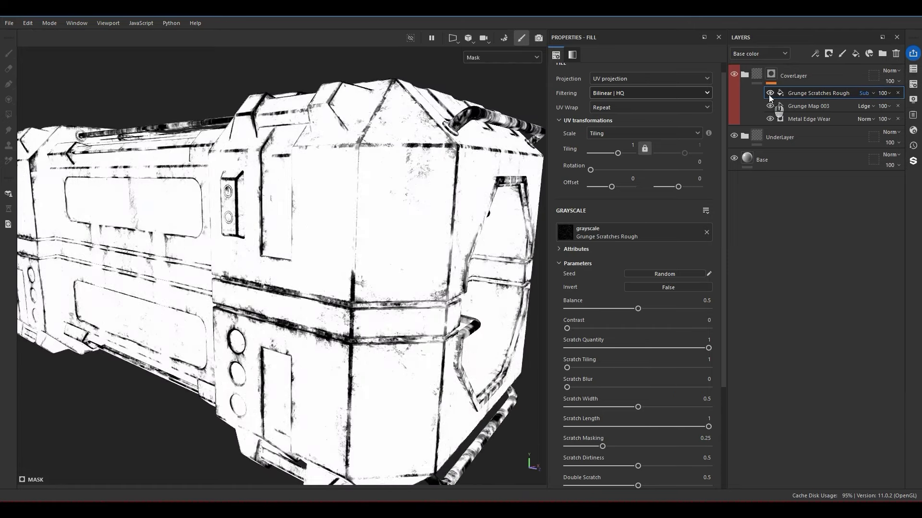
click(769, 95)
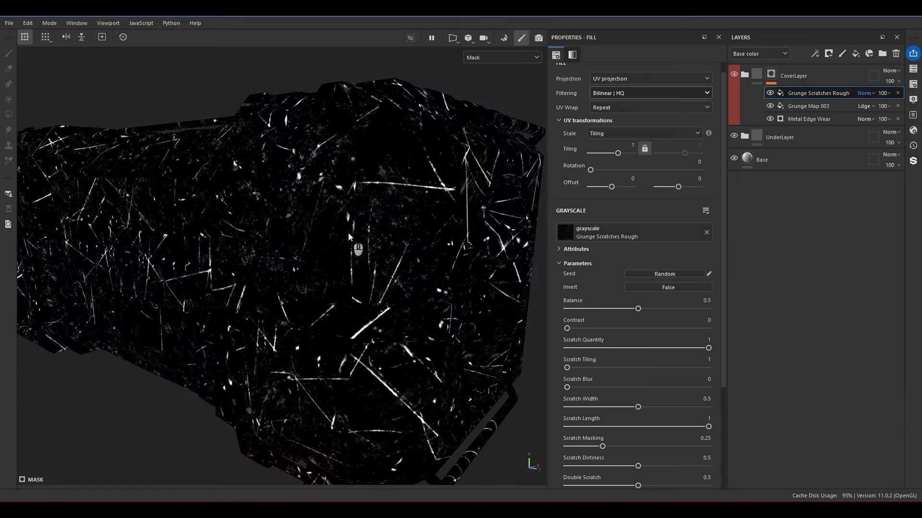
click(770, 94)
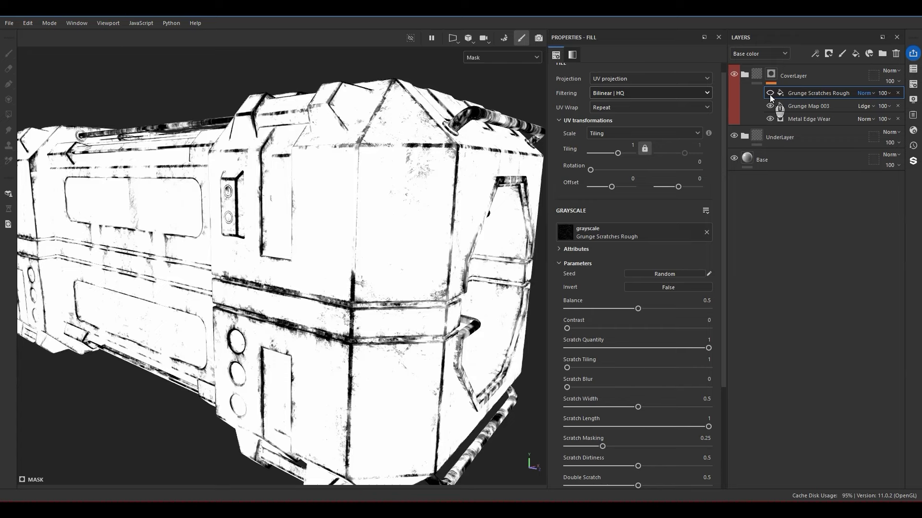
click(770, 94)
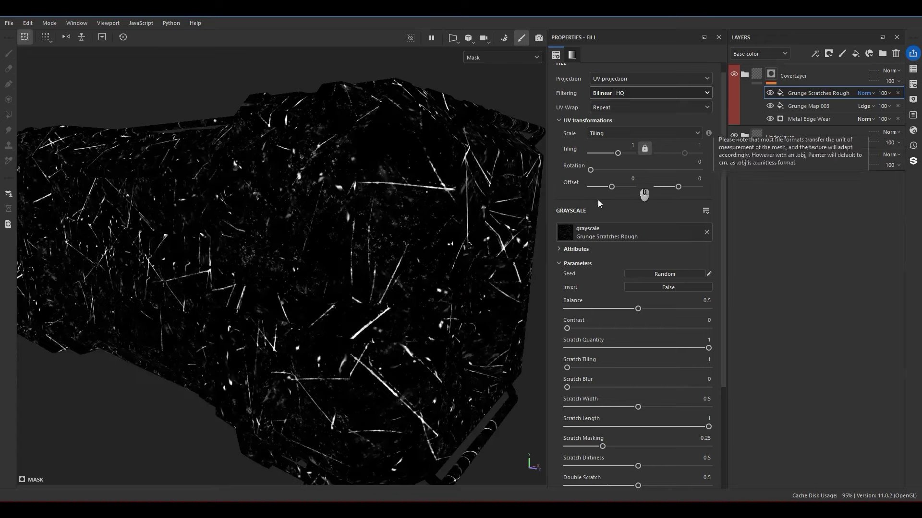
scroll(434, 197, up, 3)
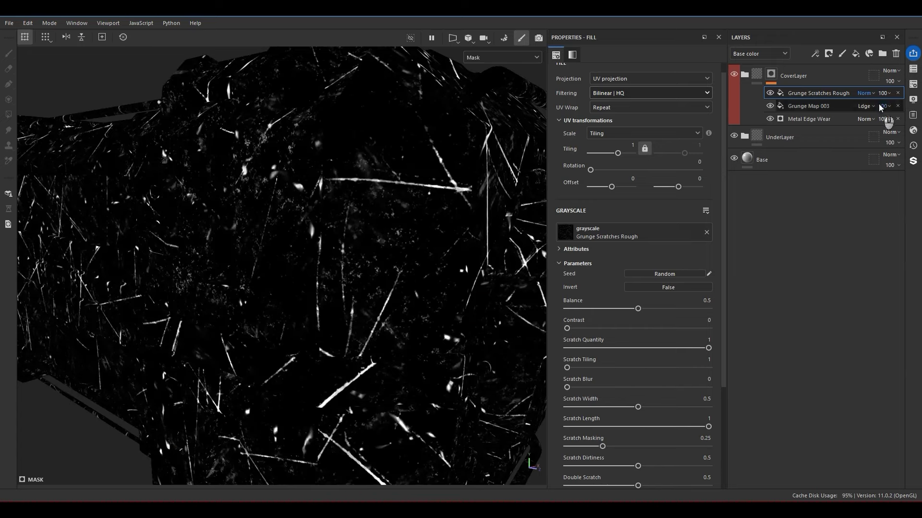
Set the Grunge Scratches Rough effect back to Subtract blending and its UV tiling to 2
click(865, 93)
click(866, 203)
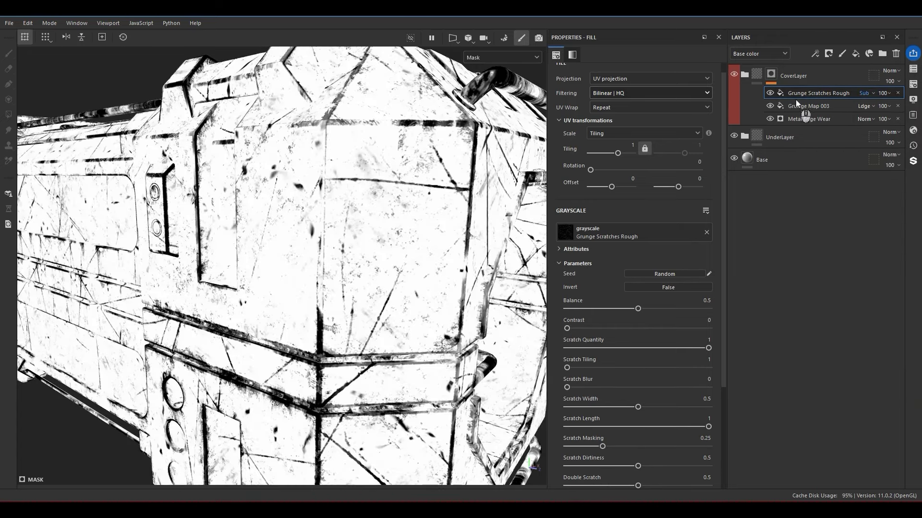
key(ctrl+a)
text(2)
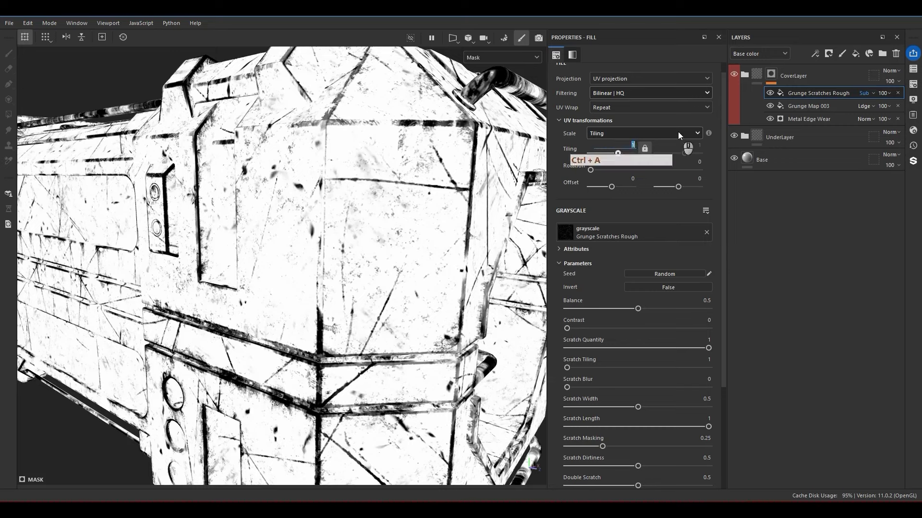
key(Return)
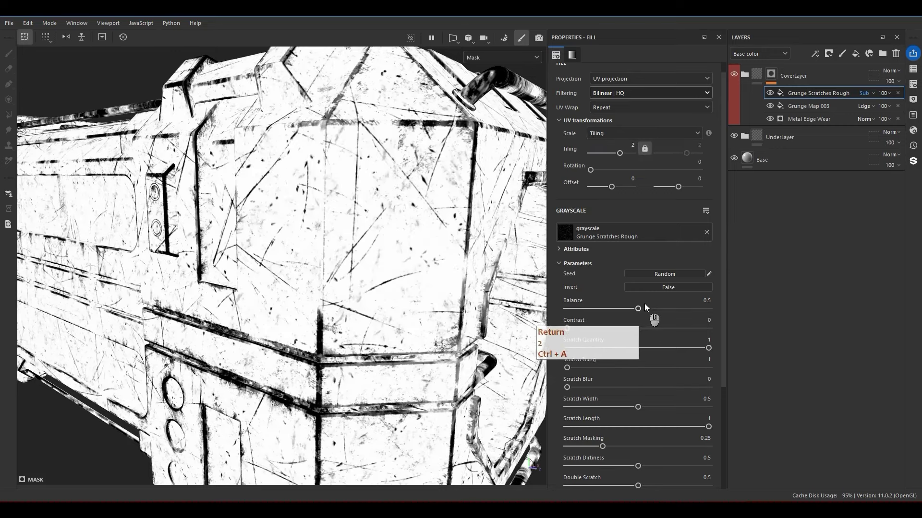
Tune the Grunge Scratches Rough parameters: Balance 0.14, Scratch Quantity 0.53, Scratch Width 0.45, Scratch Length 0.56 and Scratch Masking 0.63
drag(642, 309, 581, 310)
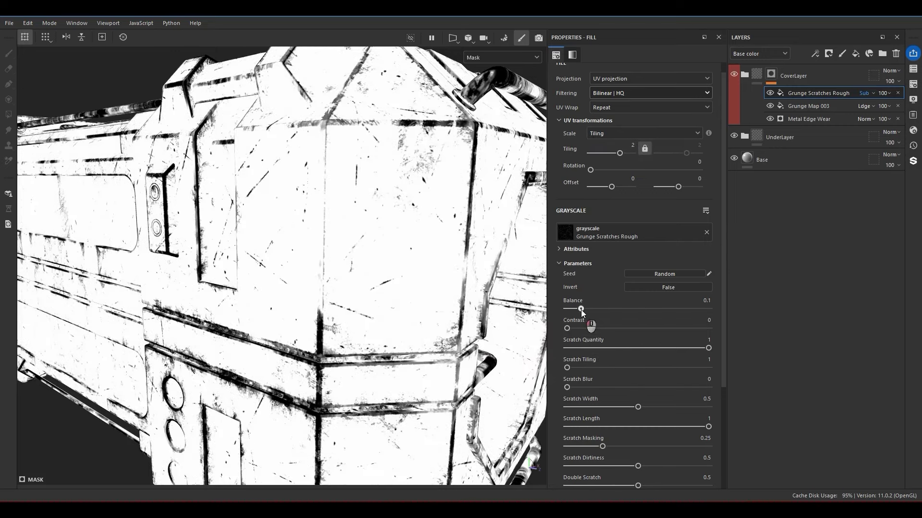
drag(595, 352, 629, 349)
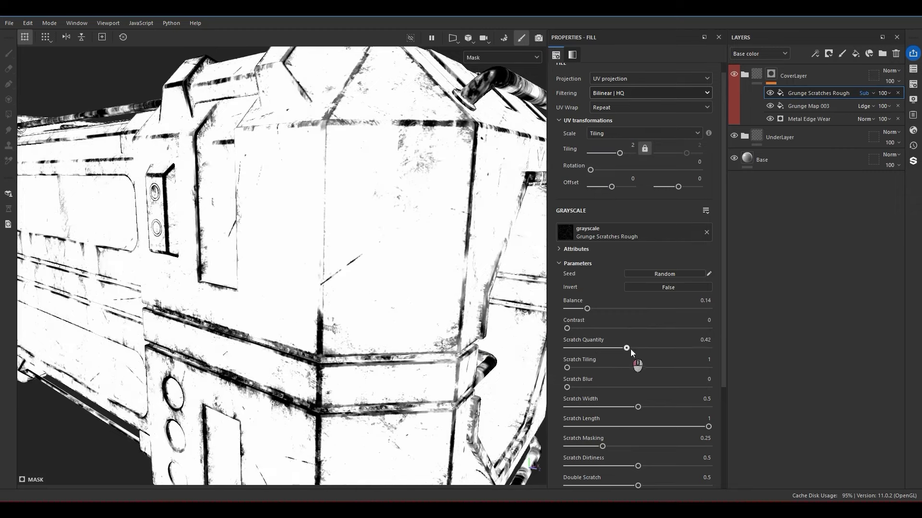
scroll(630, 350, down, 3)
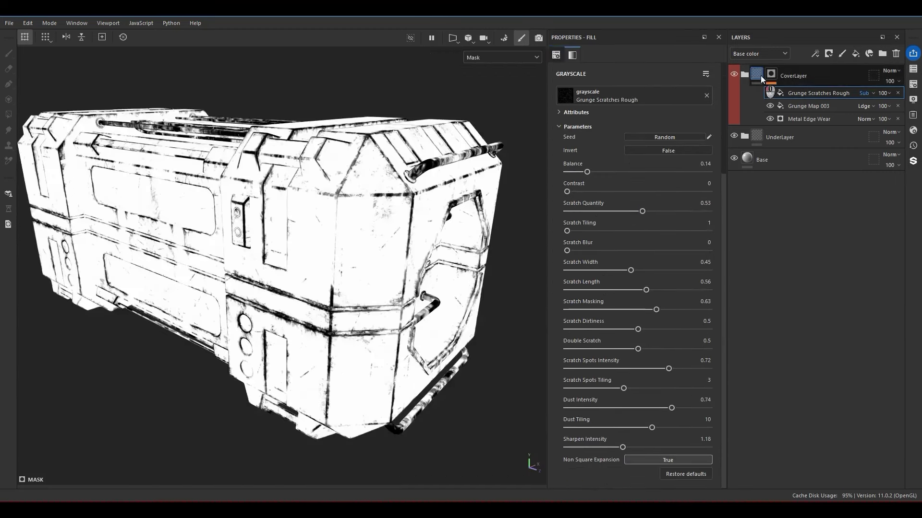
Return to the material view and examine the toned-down scratches on the box's corner panels
click(761, 76)
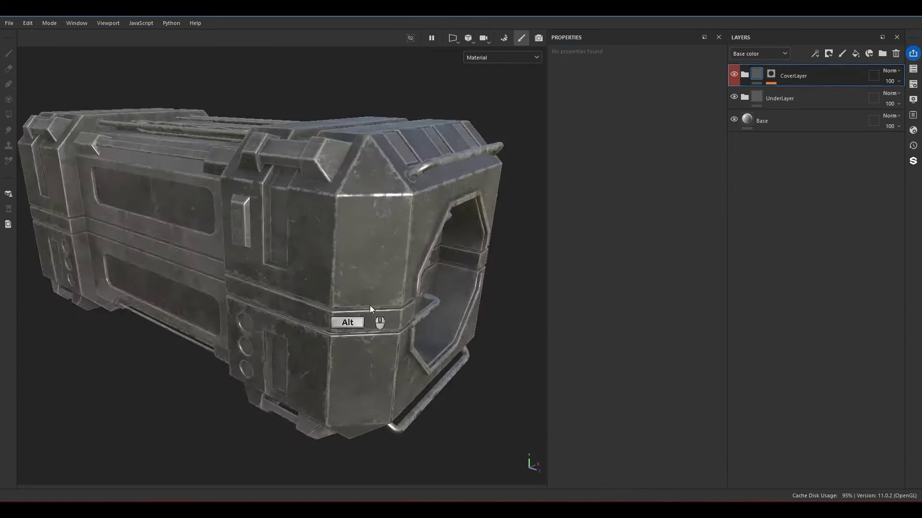
alt+drag(370, 306, 359, 238)
scroll(419, 206, up, 5)
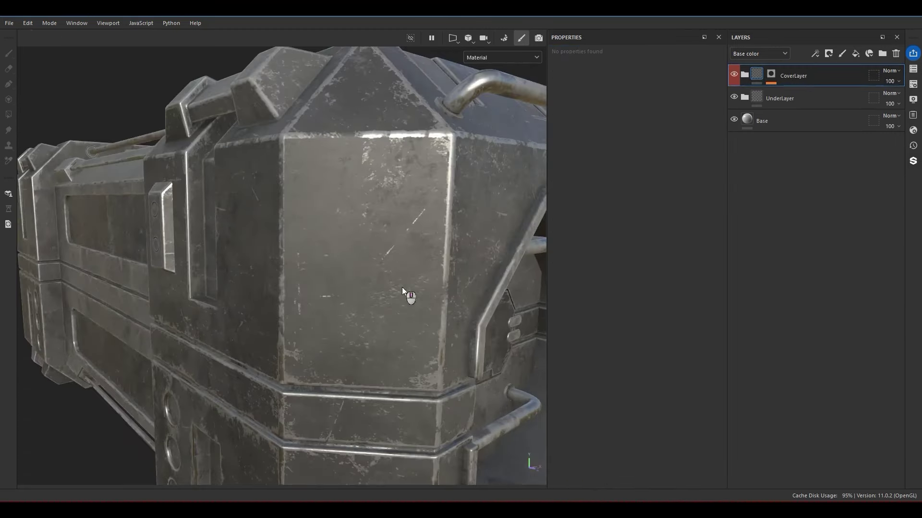
alt+drag(402, 287, 412, 170)
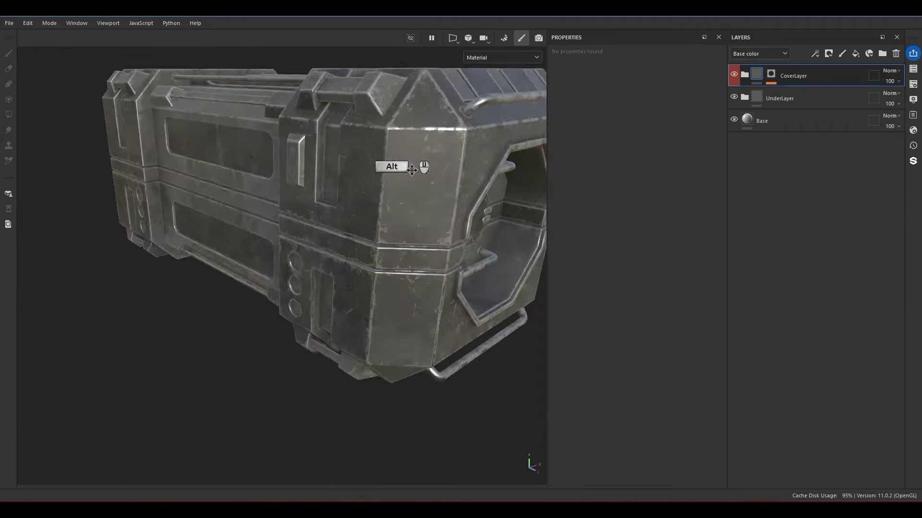
alt+middle_drag(412, 170, 411, 206)
scroll(411, 206, down, 1)
Add a fill effect on top of the CoverLayer mask using Grunge Paint Scratched as grayscale, and display the mask
click(766, 78)
right_click(800, 97)
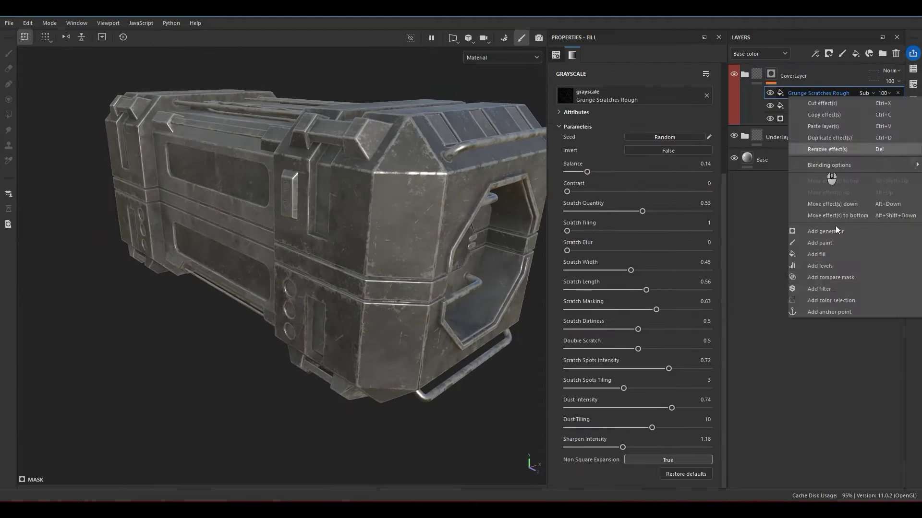
mouse_move(735, 133)
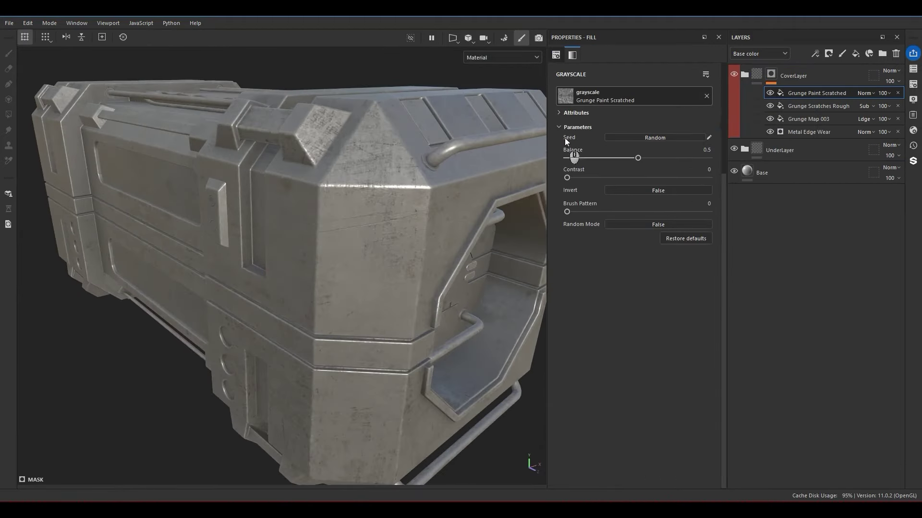
alt+click(824, 95)
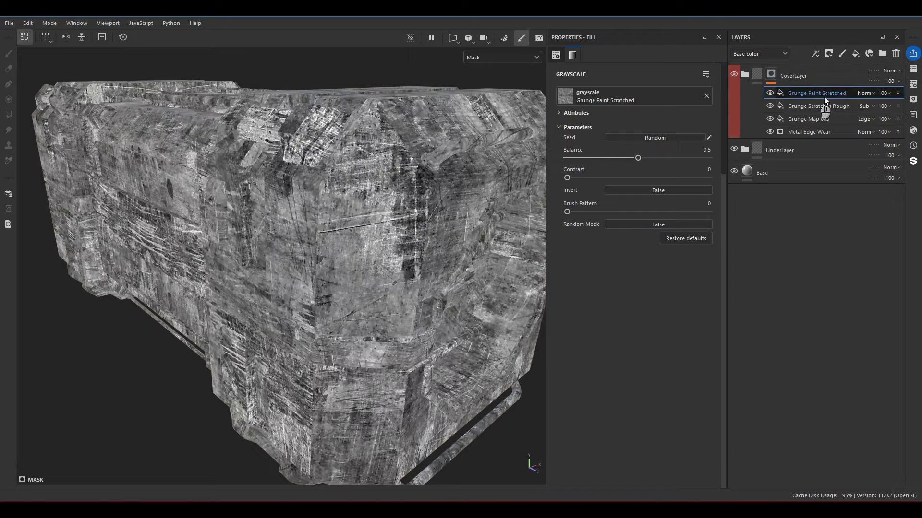
Blend the Grunge Paint Scratched effect with Subtract and set its UV tiling to 2
click(863, 94)
click(862, 196)
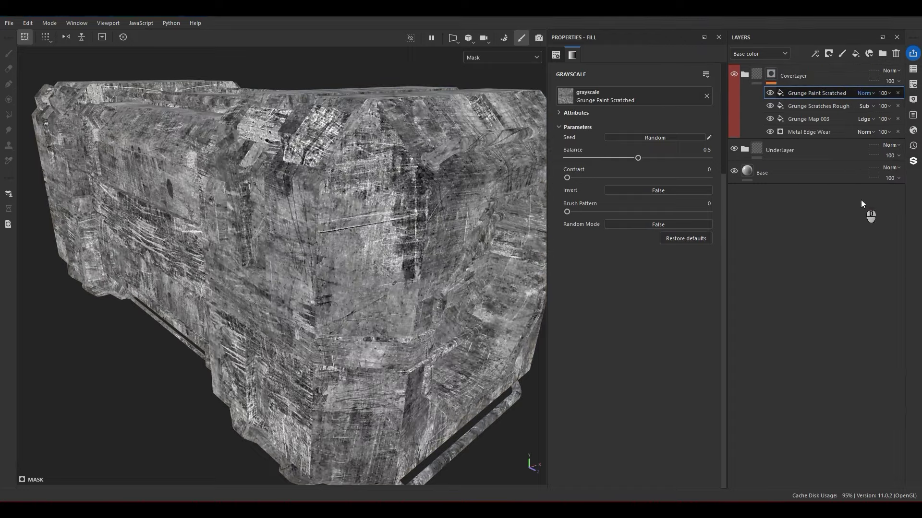
scroll(587, 187, up, 3)
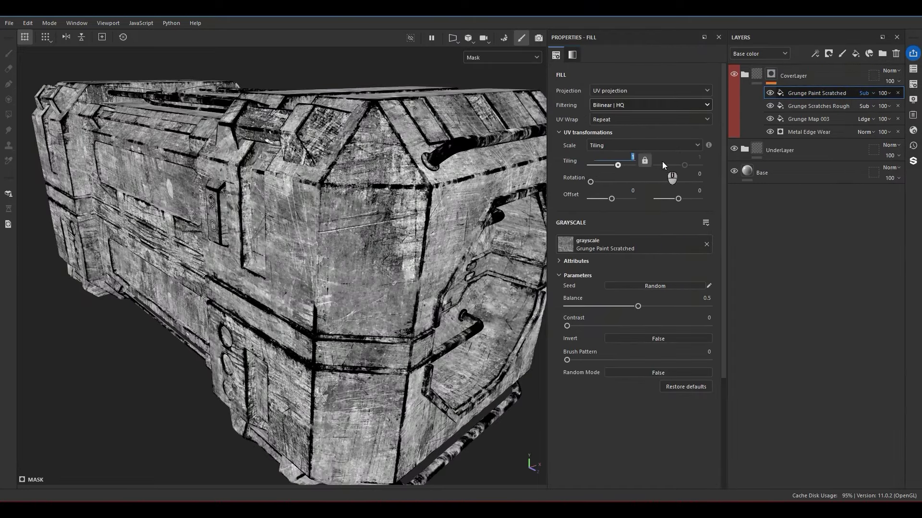
text(2)
key(Return)
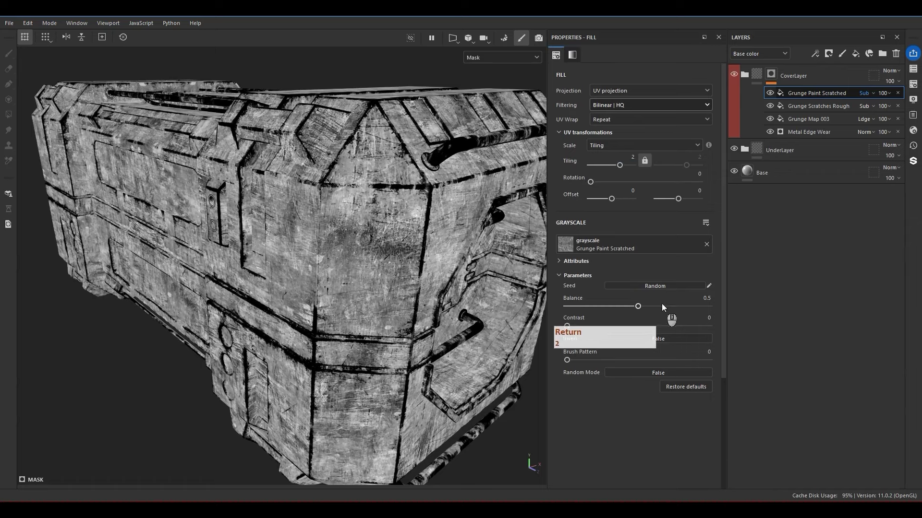
Enable Random Mode for Grunge Paint Scratched and lower its Balance to 0.08
click(631, 372)
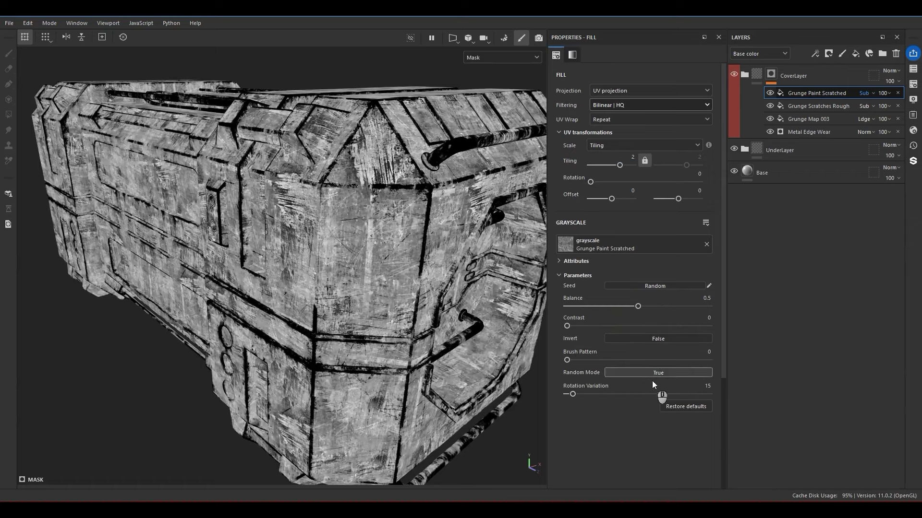
drag(638, 307, 580, 308)
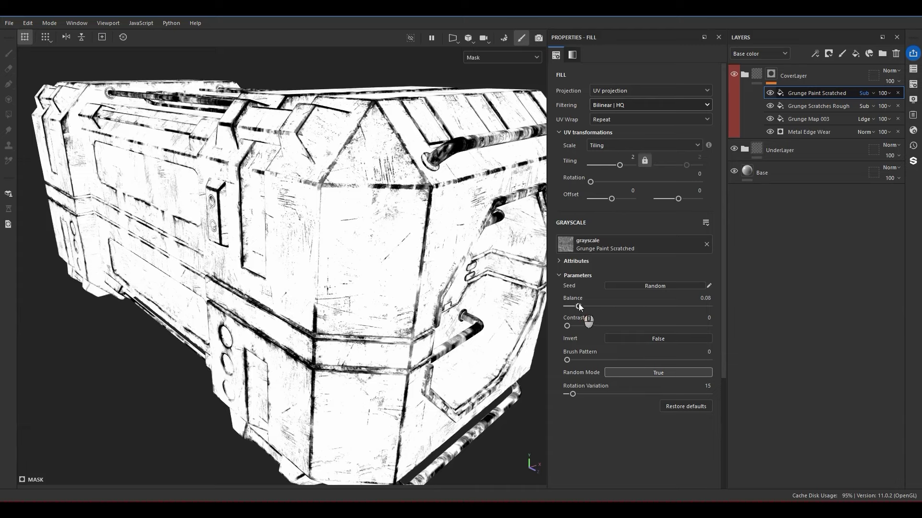
drag(578, 306, 579, 306)
Return to the material view and examine the scratched cover metal around the box, toggling the CoverLayer's visibility to compare
click(758, 75)
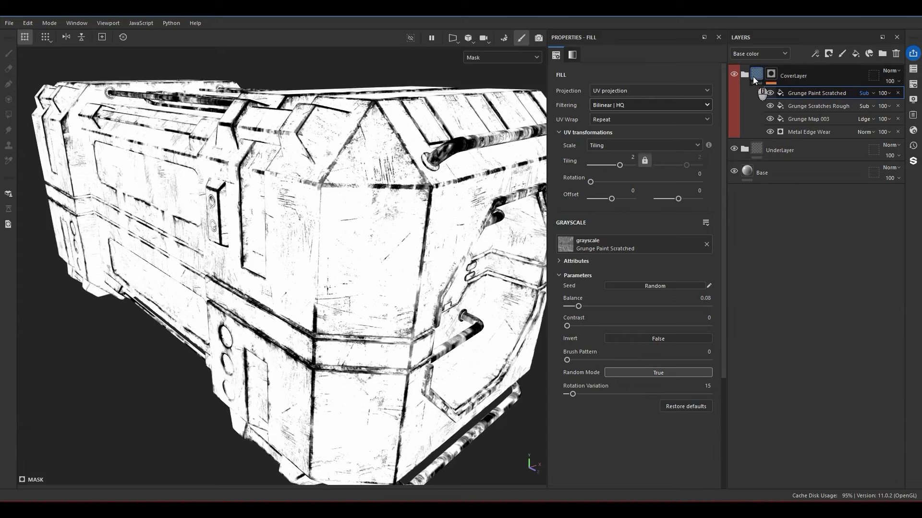
scroll(386, 185, up, 6)
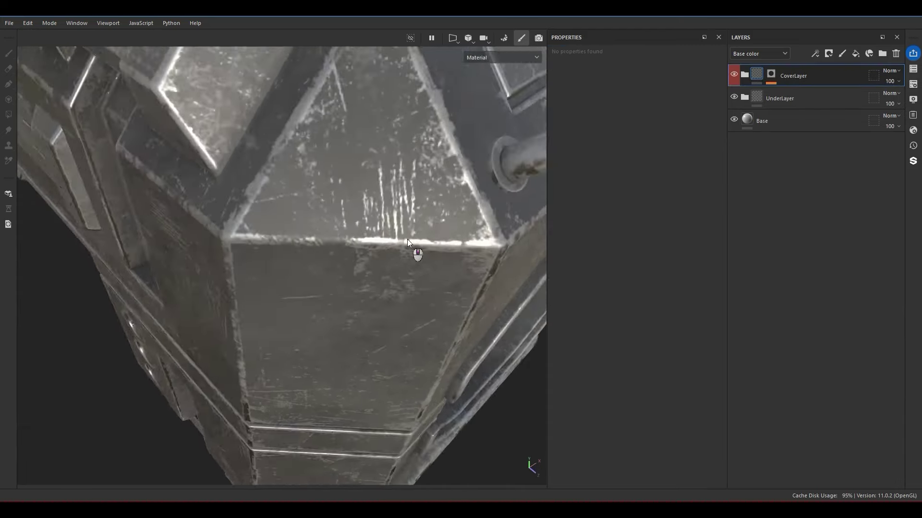
key(f)
alt+drag(379, 336, 331, 207)
scroll(407, 225, up, 2)
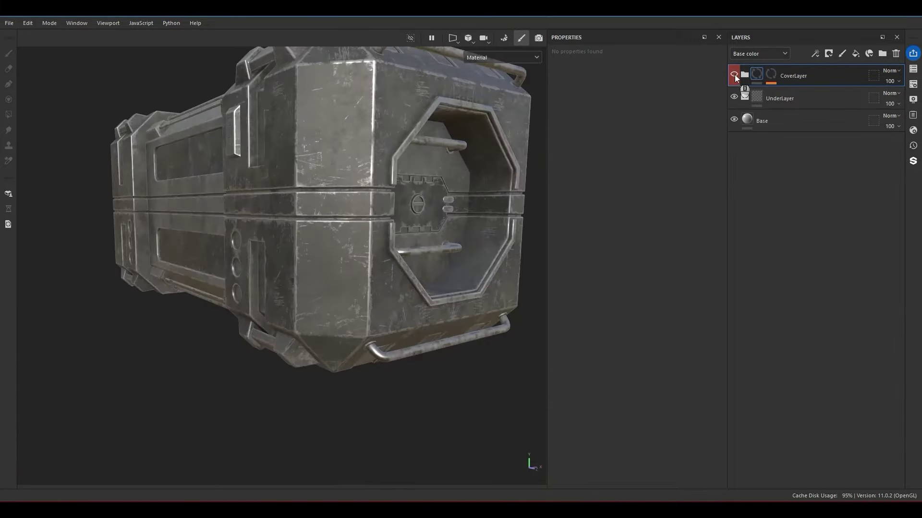
click(734, 75)
scroll(326, 310, up, 4)
alt+drag(325, 310, 293, 290)
Add a paint effect above Grunge Paint Scratched in the CoverLayer mask
click(772, 75)
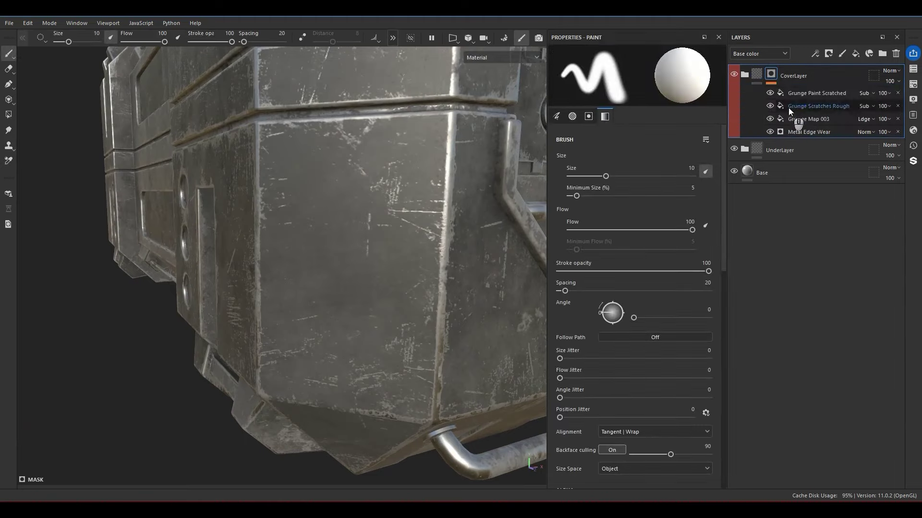
click(804, 92)
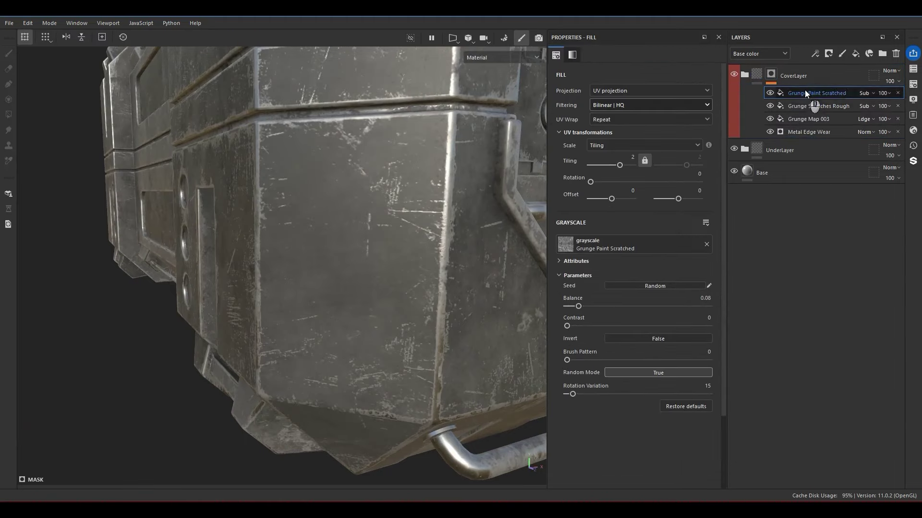
click(817, 240)
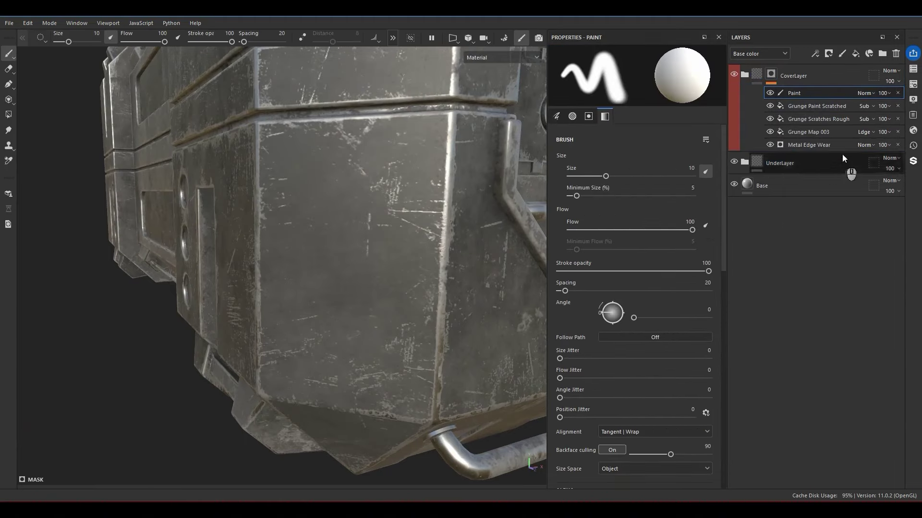
Paint white over scratches on the lower corner panel with a size 4.84 brush, then try black painting and undo the last stroke
scroll(653, 330, down, 8)
drag(427, 292, 488, 216)
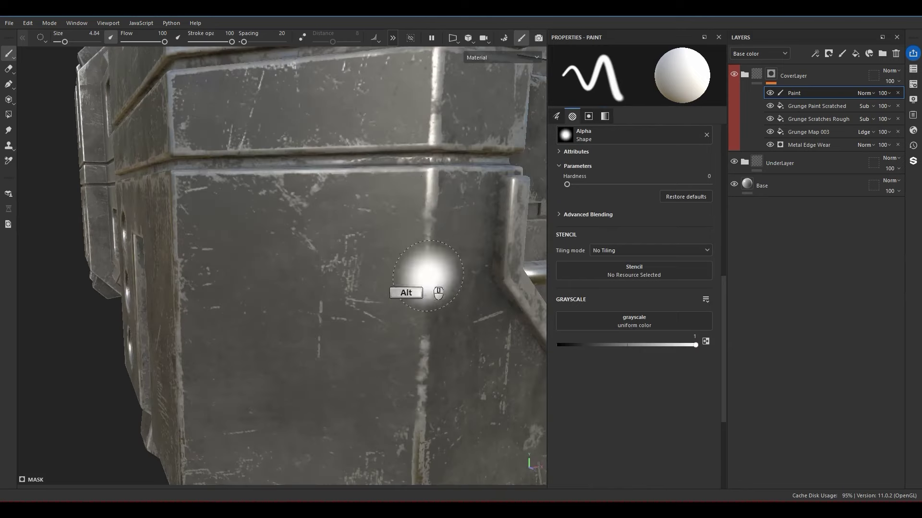
drag(300, 182, 319, 261)
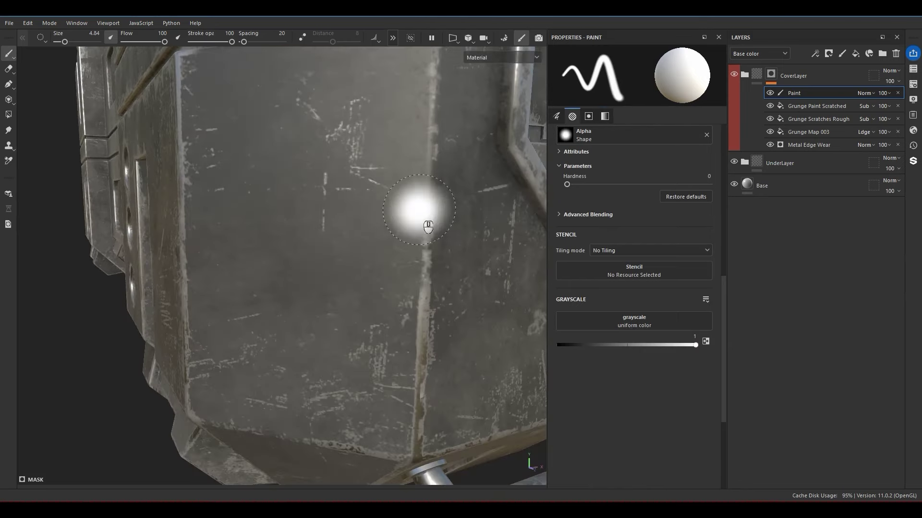
key(x)
mouse_move(415, 206)
mouse_down()
mouse_move(438, 185)
mouse_move(354, 247)
mouse_move(354, 294)
mouse_move(399, 344)
mouse_move(360, 257)
mouse_move(395, 273)
mouse_move(183, 223)
mouse_up()
click(343, 257)
key(ctrl+z)
Create a new folder above the CoverLayer and rename it SteelBars
click(756, 76)
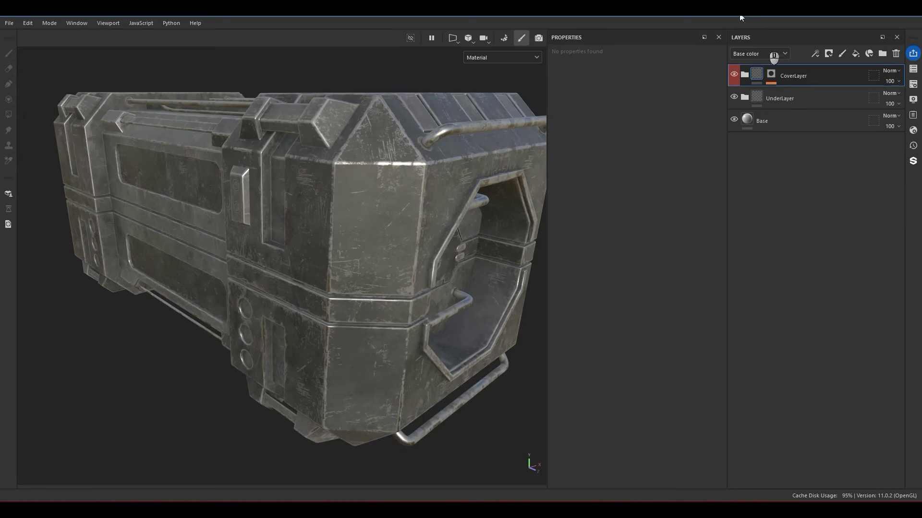
click(883, 51)
double_click(812, 76)
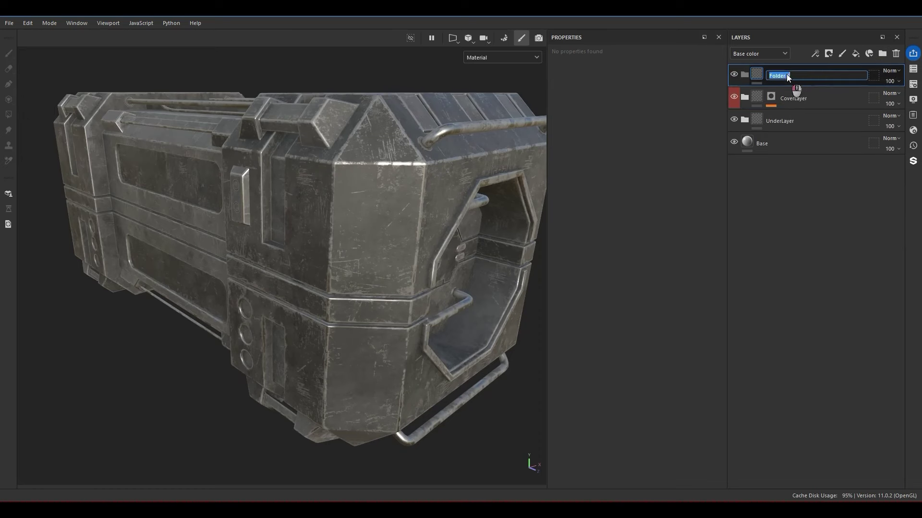
text(SteelBars)
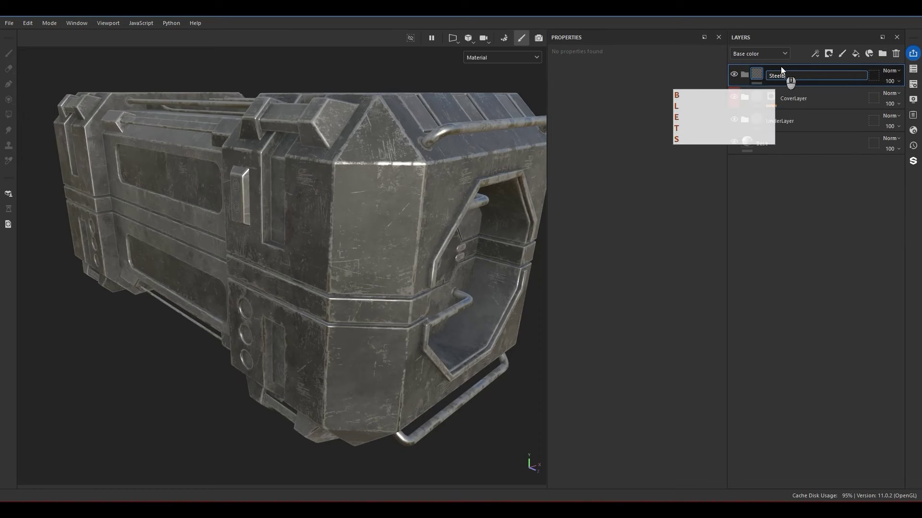
key(Return)
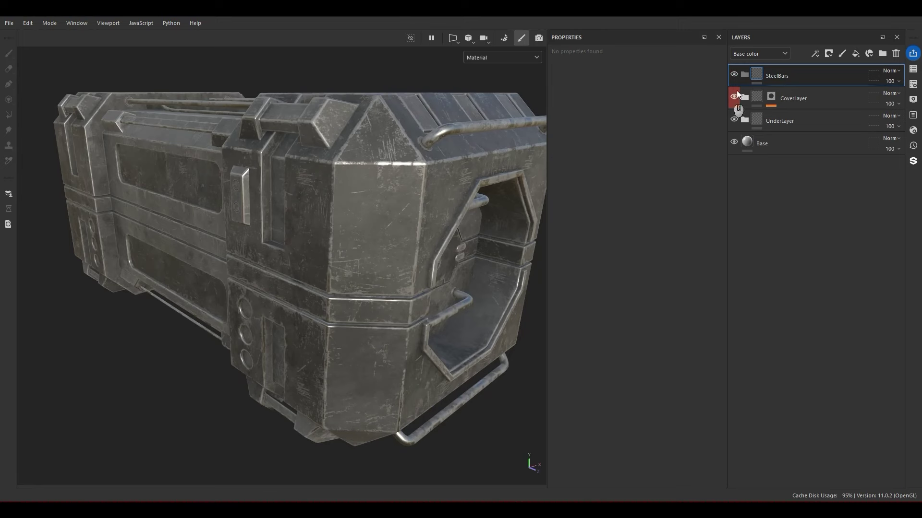
Add the Steel smart material inside the SteelBars folder and give the folder a green color label
click(869, 54)
click(822, 82)
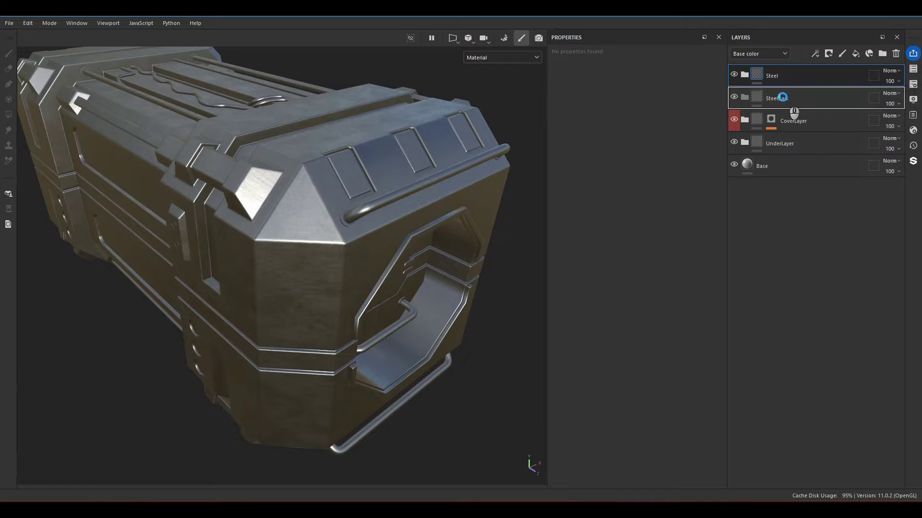
drag(783, 98, 782, 98)
right_click(781, 76)
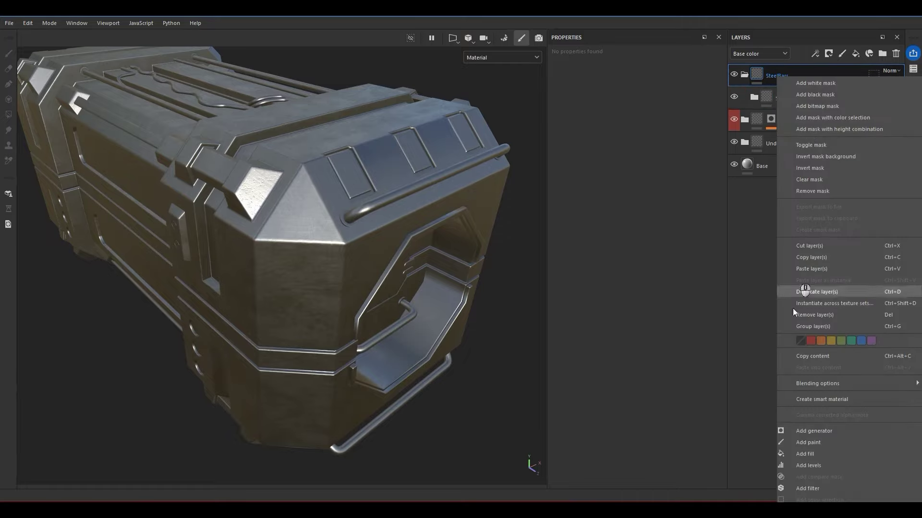
click(841, 341)
Examine the Steel smart material on the box and the fill settings of its Base layer
alt+drag(308, 268, 363, 278)
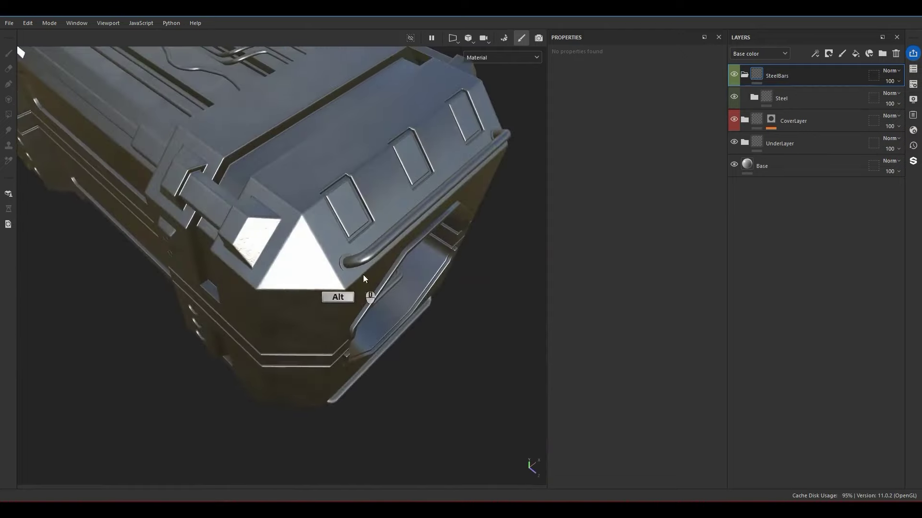
scroll(359, 260, up, 6)
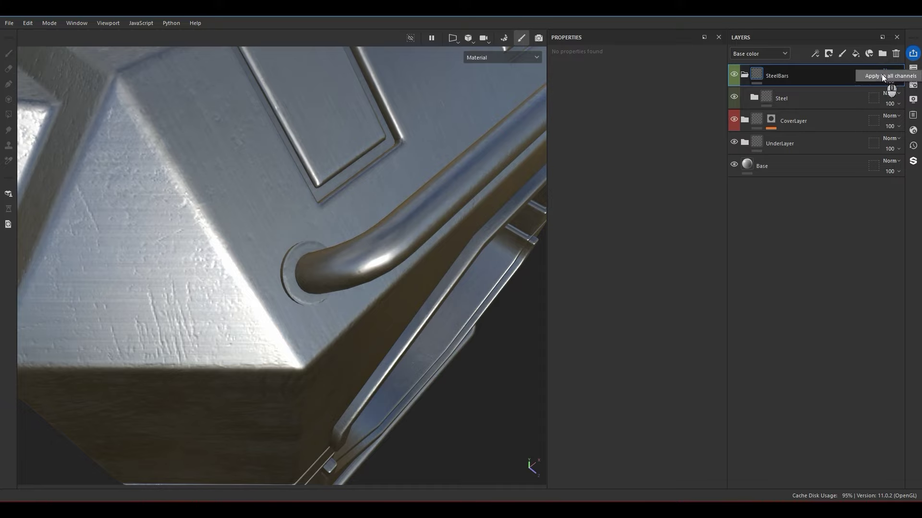
alt+drag(327, 212, 301, 259)
click(754, 99)
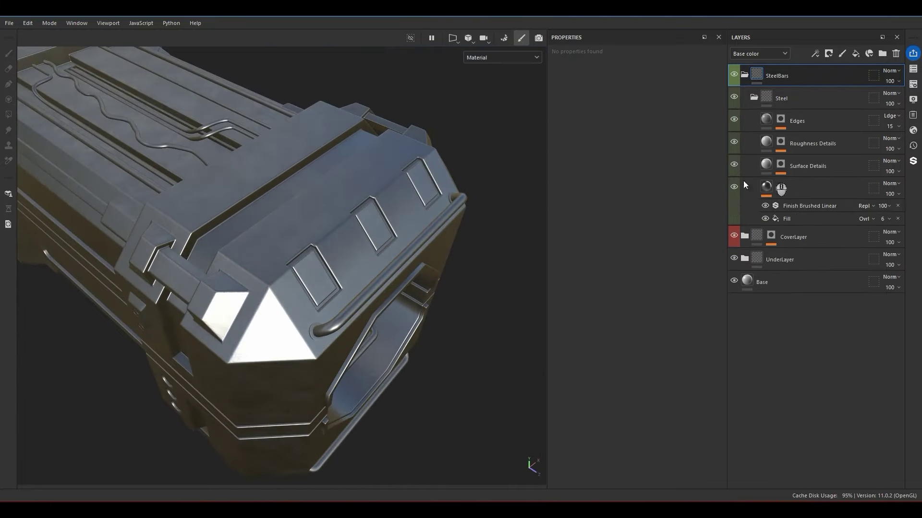
click(785, 191)
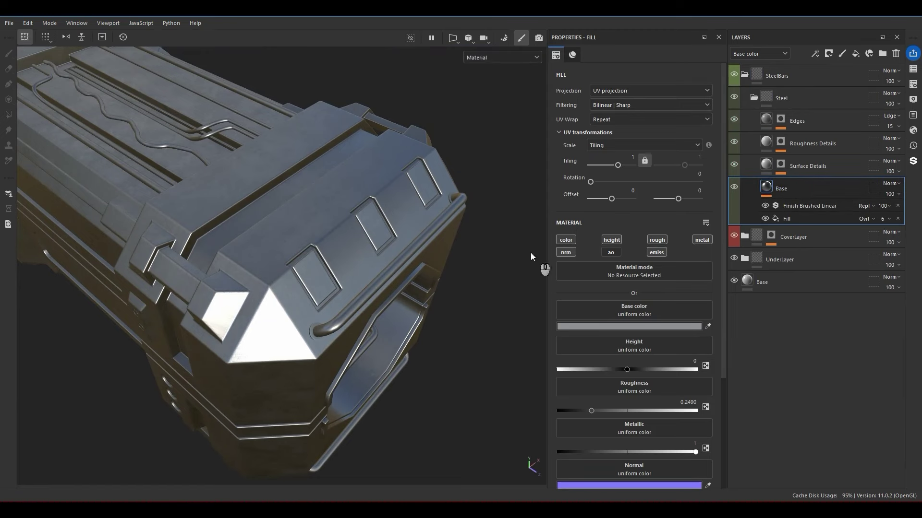
click(744, 75)
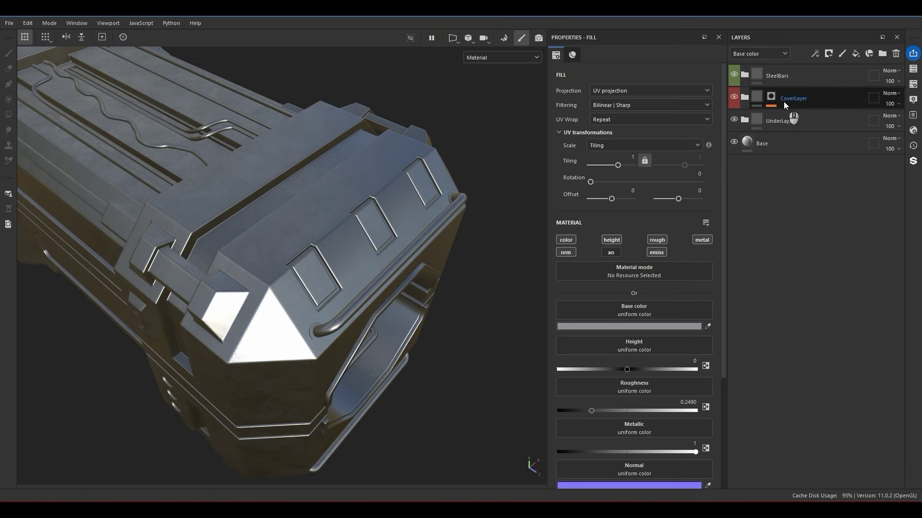
scroll(427, 216, up, 2)
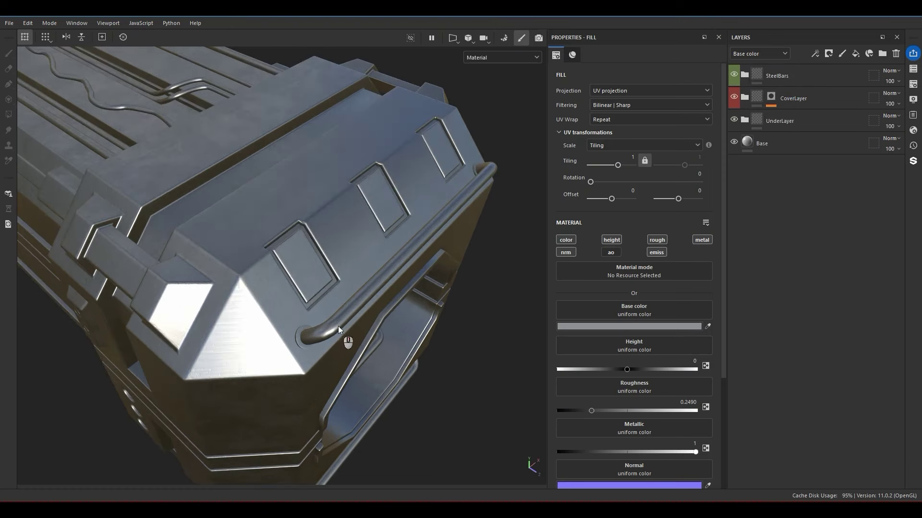
Add a black mask to the SteelBars folder and a paint effect within that mask
click(785, 76)
right_click(785, 76)
click(808, 97)
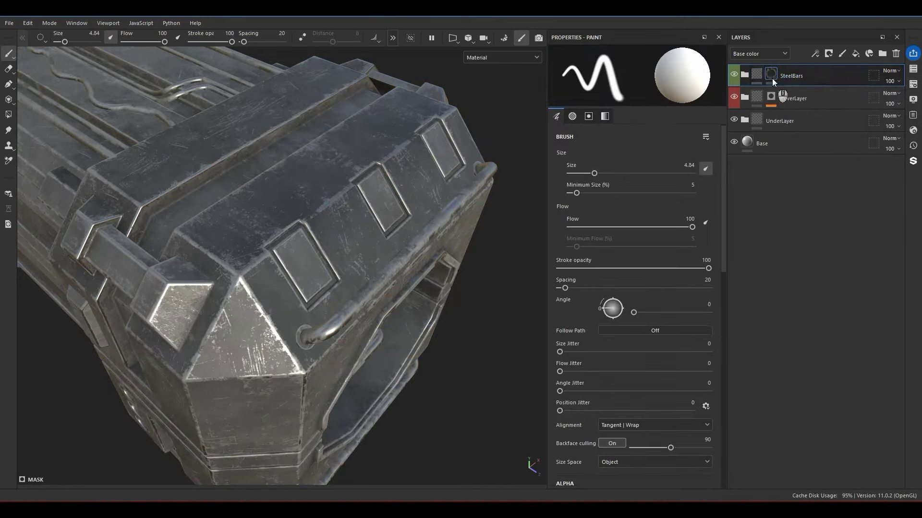
right_click(770, 75)
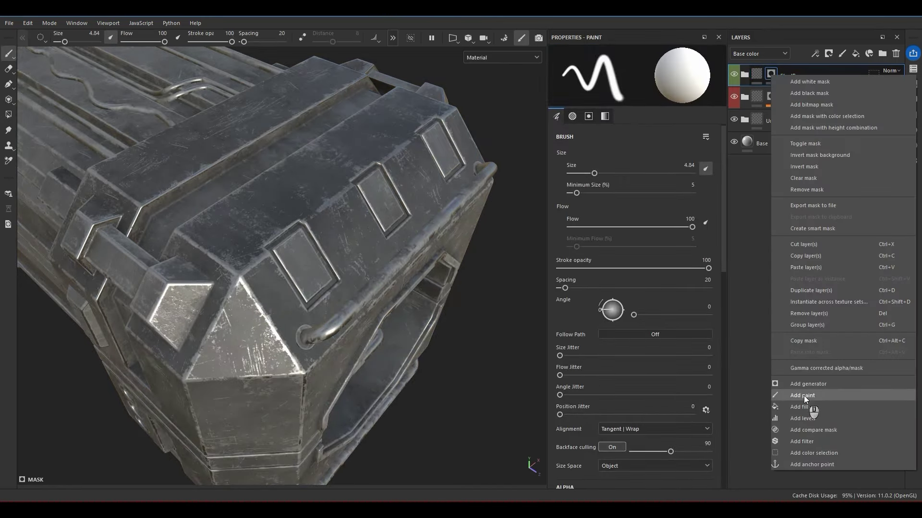
click(804, 396)
Fill the metal bars and handles white in the SteelBars mask with the Polygon Fill tool in UV chunk mode
click(9, 116)
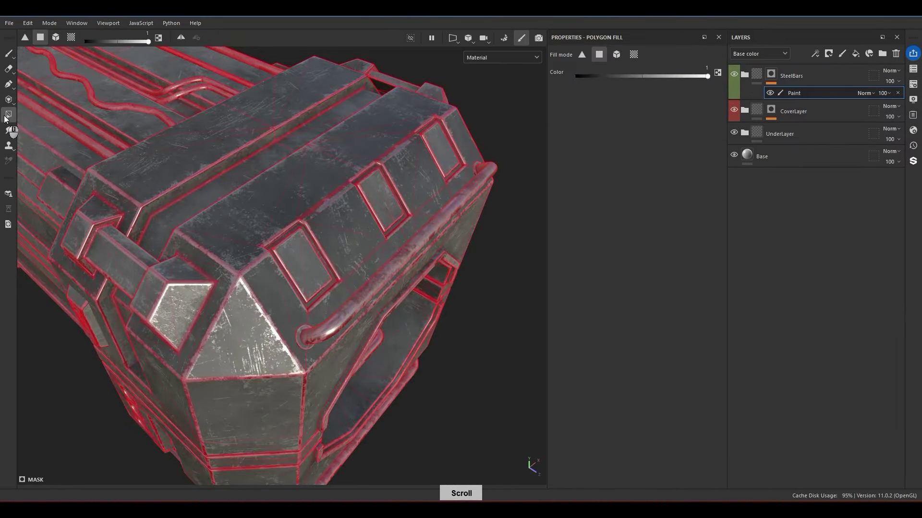
alt+drag(100, 62, 755, 112)
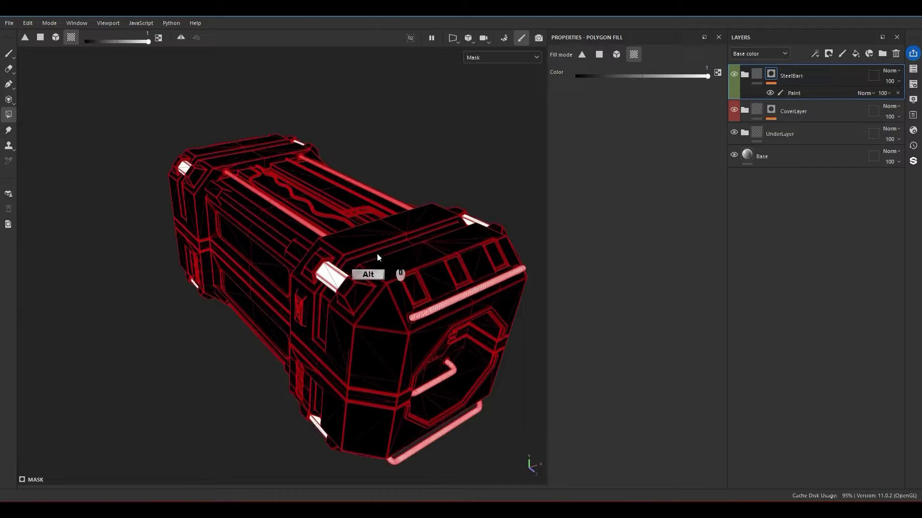
mouse_move(388, 252)
alt+mouse_down()
mouse_move(496, 265)
mouse_move(487, 354)
mouse_move(239, 148)
alt+mouse_up()
Inspect the steel bars and handles from several angles and check the material inside the CoverLayer folder
scroll(318, 277, up, 5)
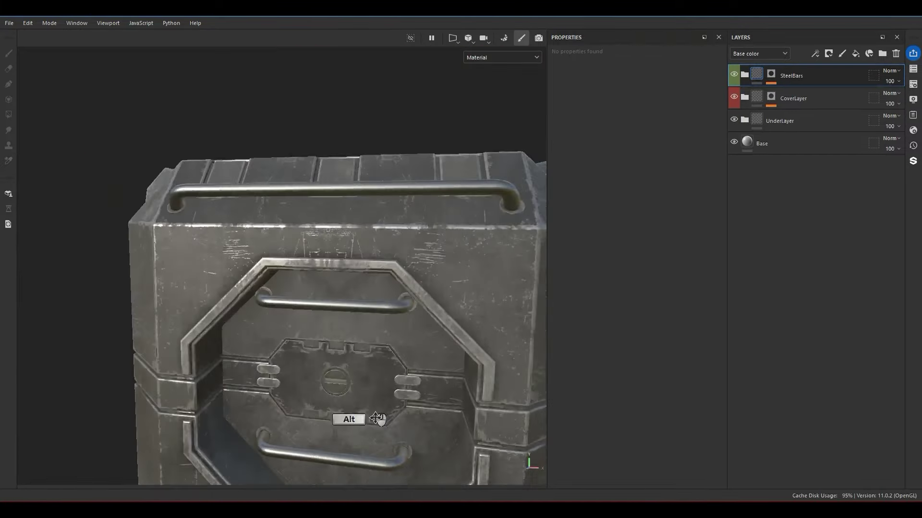
mouse_move(375, 406)
alt+mouse_down()
mouse_move(423, 355)
mouse_move(307, 271)
alt+mouse_up()
alt+middle_drag(307, 271, 322, 255)
scroll(369, 292, up, 4)
shift+right_drag(368, 292, 333, 282)
scroll(363, 283, up, 4)
scroll(336, 282, down, 7)
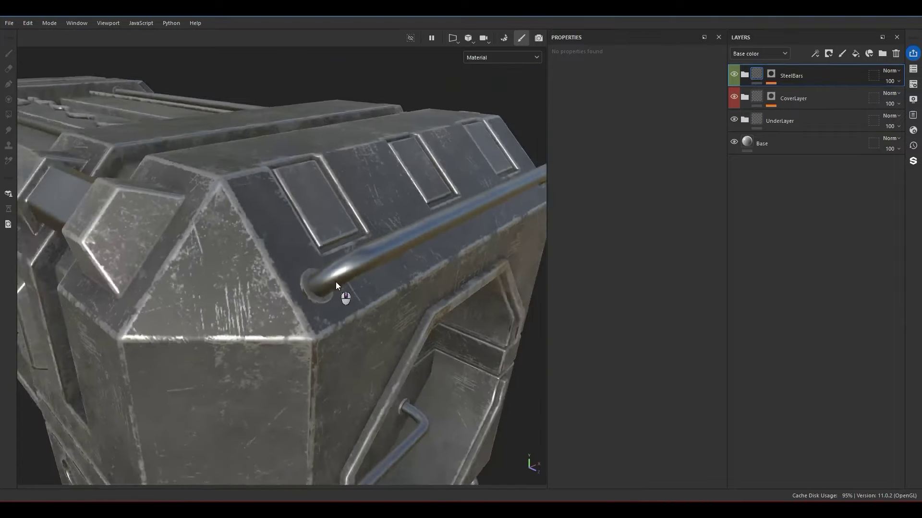
alt+middle_drag(335, 282, 331, 188)
scroll(336, 202, down, 3)
mouse_move(343, 219)
alt+mouse_down()
mouse_move(408, 195)
mouse_move(290, 219)
mouse_move(348, 221)
alt+mouse_up()
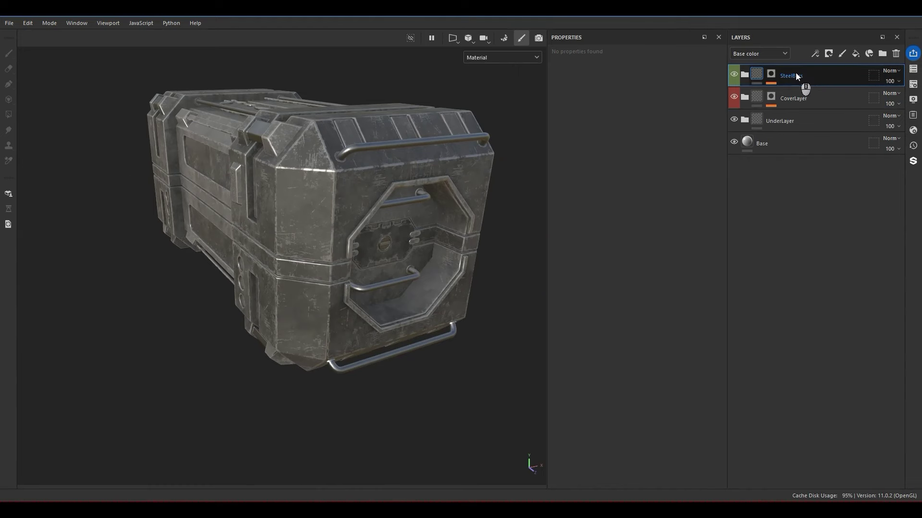
click(745, 98)
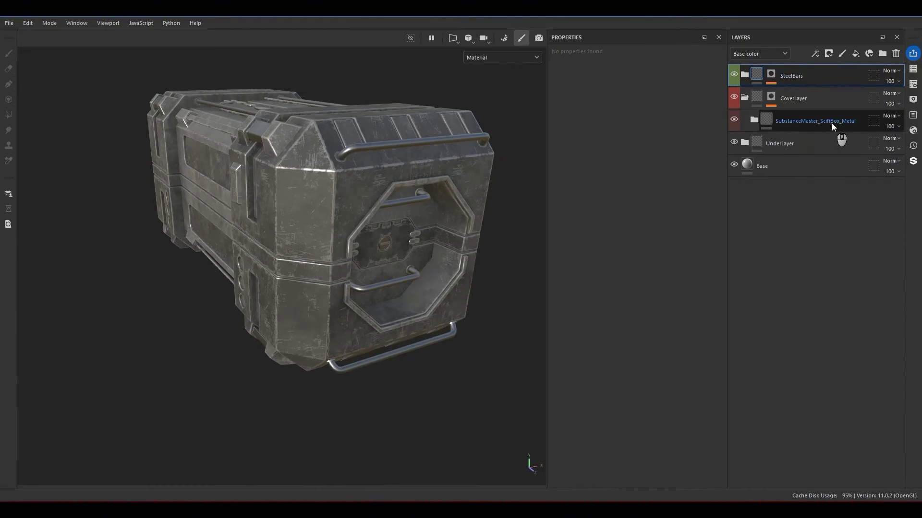
click(744, 97)
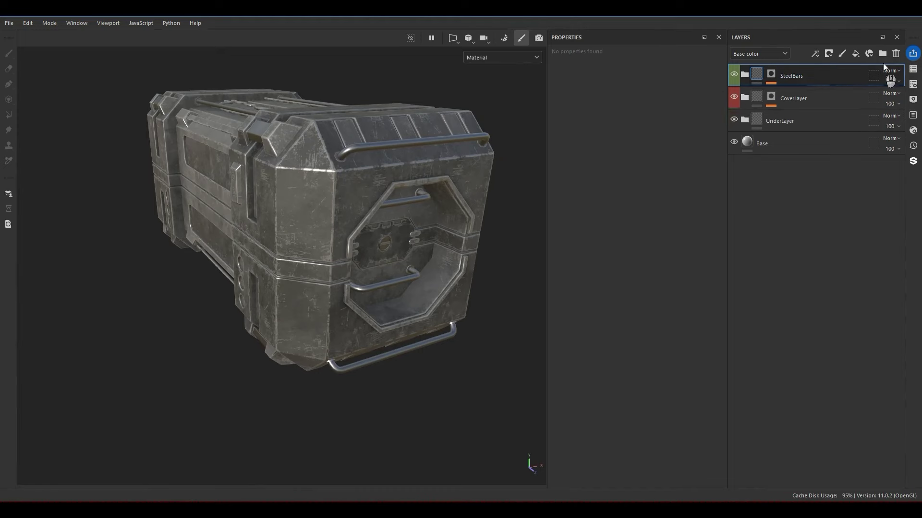
Create a new folder above SteelBars and rename it OrangeSide
click(882, 54)
double_click(777, 77)
text(OrangeSide)
key(Return)
alt+middle_drag(290, 169, 388, 232)
alt+drag(388, 232, 407, 235)
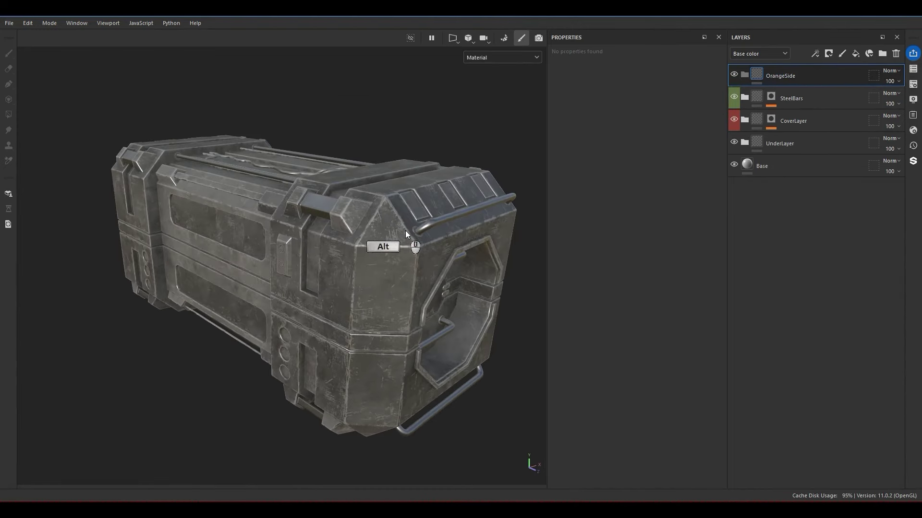
Add the SubstanceMaster_ScifiBox_Orange smart material inside the OrangeSide folder and check its scratches on the box side
drag(771, 141, 770, 76)
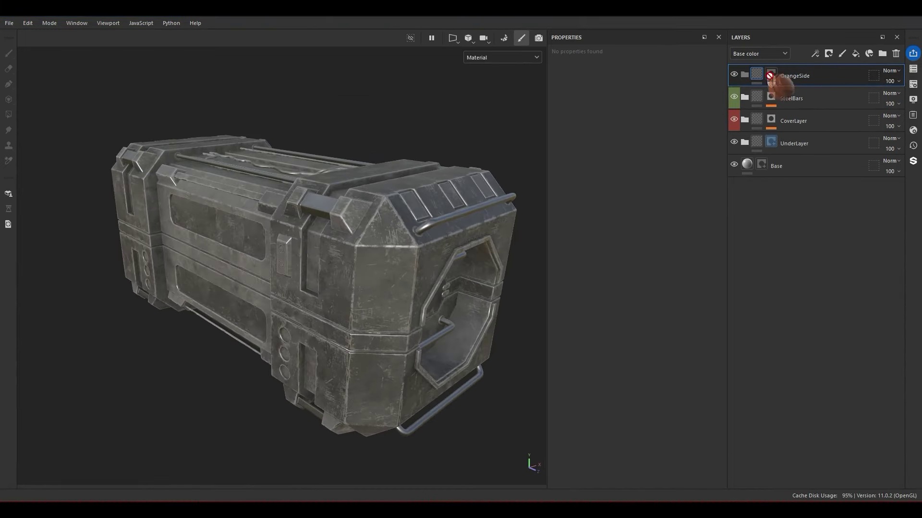
alt+drag(373, 201, 543, 197)
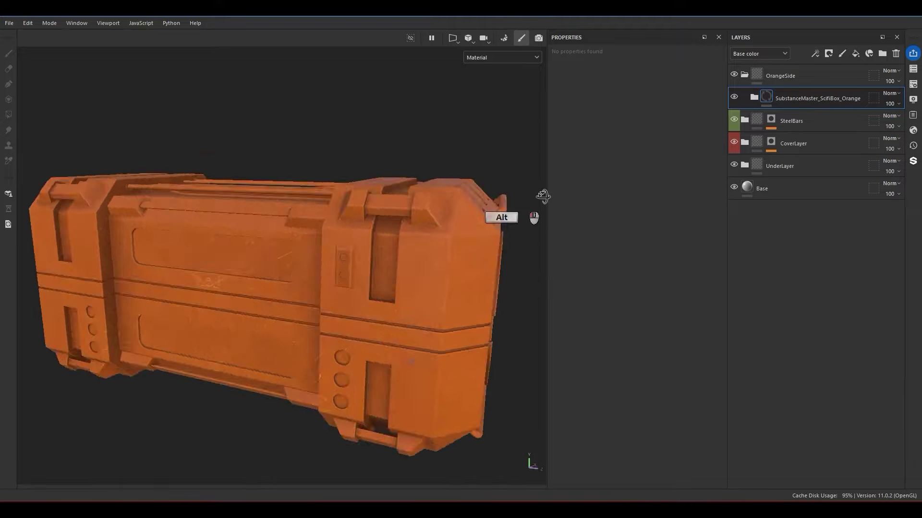
alt+right_drag(543, 198, 574, 194)
alt+drag(574, 195, 536, 243)
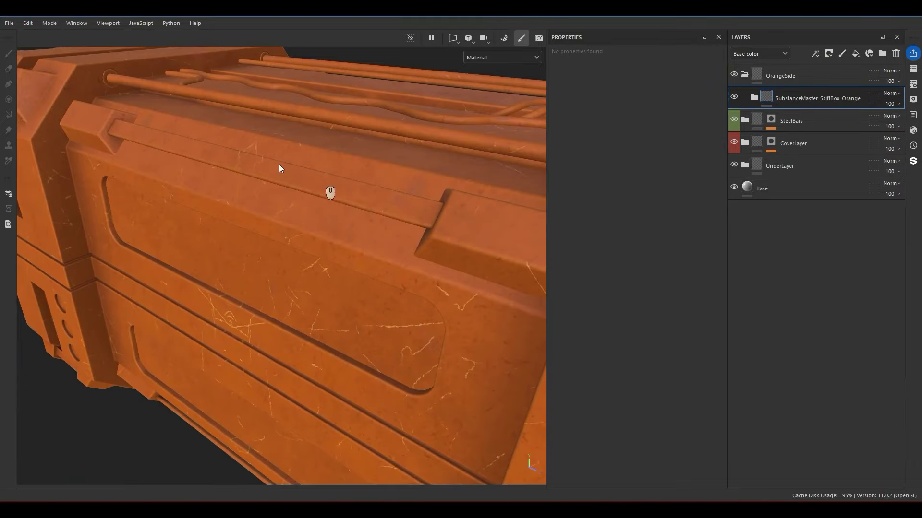
alt+drag(316, 206, 321, 246)
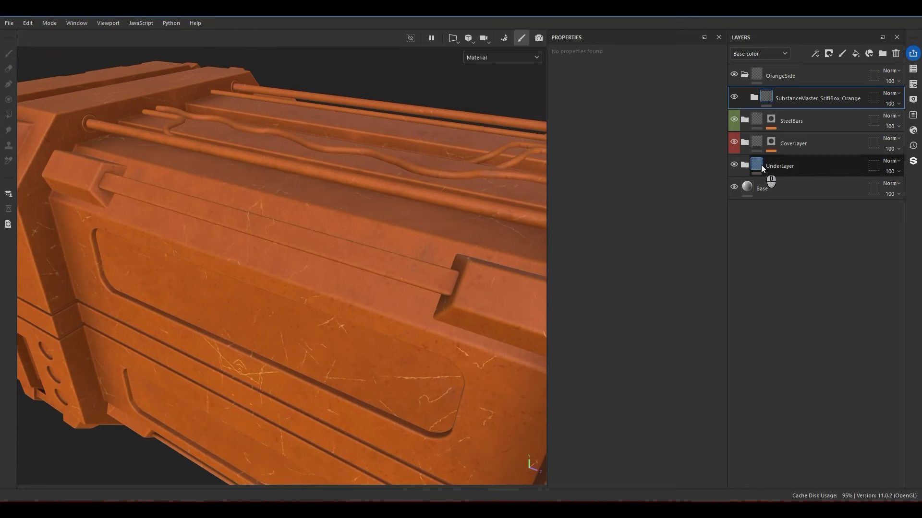
Add a black mask to the OrangeSide folder and a paint effect within that mask, ready for polygon filling
right_click(778, 78)
click(799, 100)
key(4)
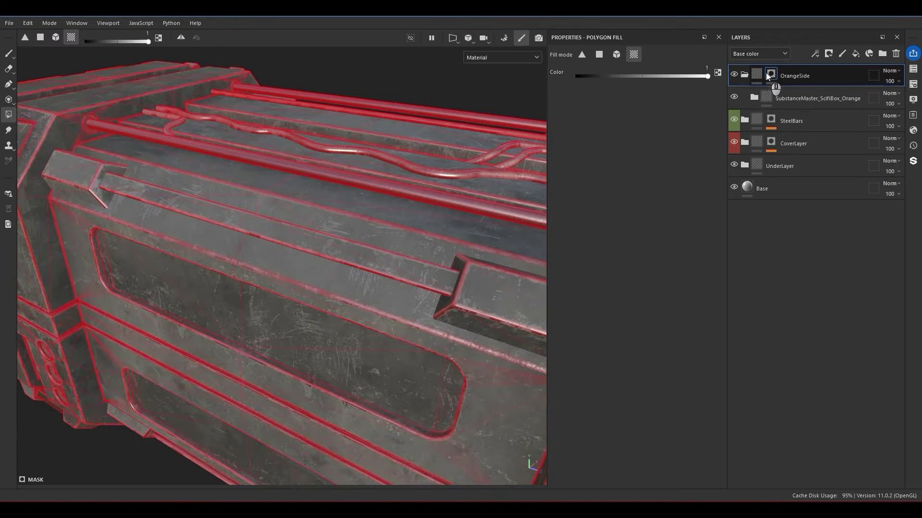
right_click(767, 72)
click(325, 249)
key(ctrl+z)
right_click(772, 77)
click(812, 399)
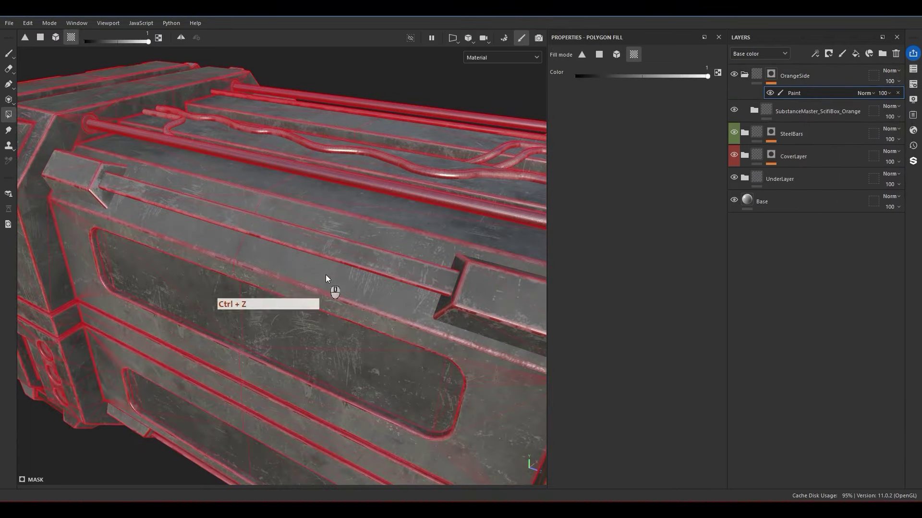
Fill the long recessed strips along the box sides in the OrangeSide mask using Polygon Fill in UV chunk mode
click(357, 252)
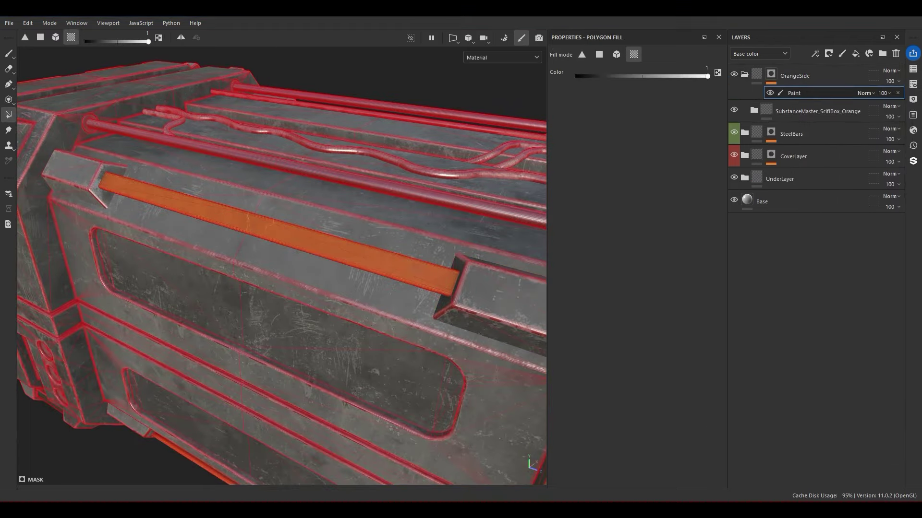
alt+drag(283, 307, 206, 246)
click(338, 200)
Fill the pill-shaped clamps and the handle mounting rings inside the octagonal recess orange with Polygon Fill in mesh mode
alt+drag(401, 267, 205, 224)
key(F3)
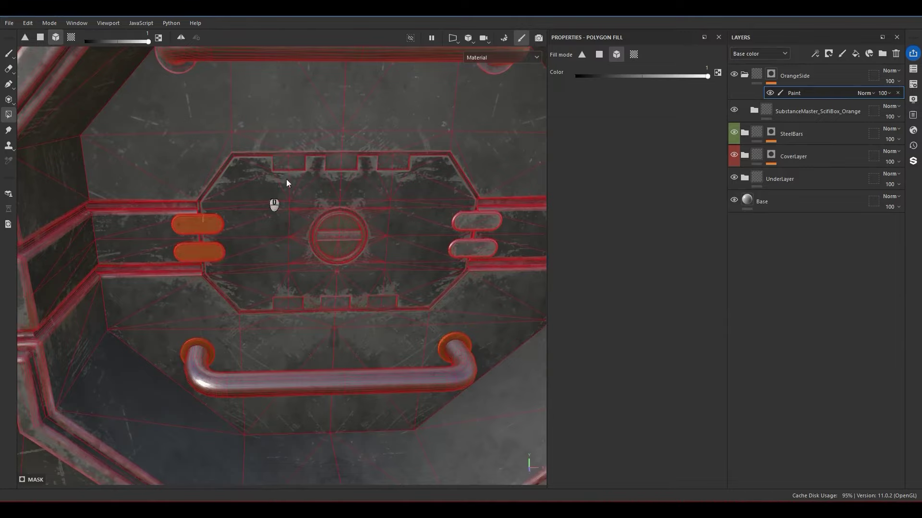
alt+drag(286, 180, 426, 241)
alt+drag(393, 208, 420, 182)
click(447, 152)
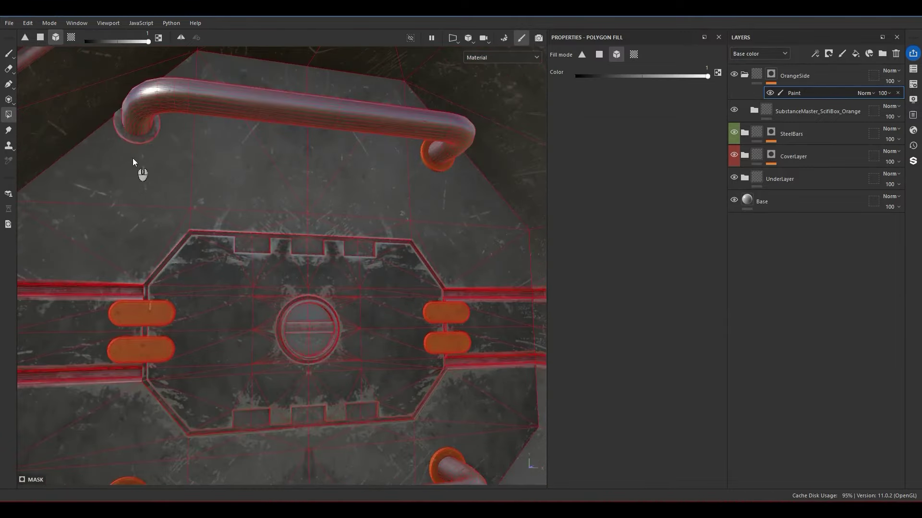
click(133, 140)
alt+drag(134, 140, 207, 196)
Fill the small round buttons on the box's side plate orange in UV chunk mode, undoing unwanted fills
scroll(208, 196, down, 5)
alt+drag(276, 306, 364, 269)
click(71, 37)
key(ctrl+z)
click(198, 196)
alt+drag(199, 196, 383, 314)
scroll(265, 233, up, 6)
click(264, 232)
scroll(264, 232, down, 6)
scroll(320, 233, down, 6)
scroll(303, 374, up, 8)
key(ctrl+z)
click(258, 362)
Collapse the OrangeSide folder
scroll(258, 362, down, 6)
click(745, 77)
click(746, 77)
click(747, 78)
scroll(314, 257, down, 6)
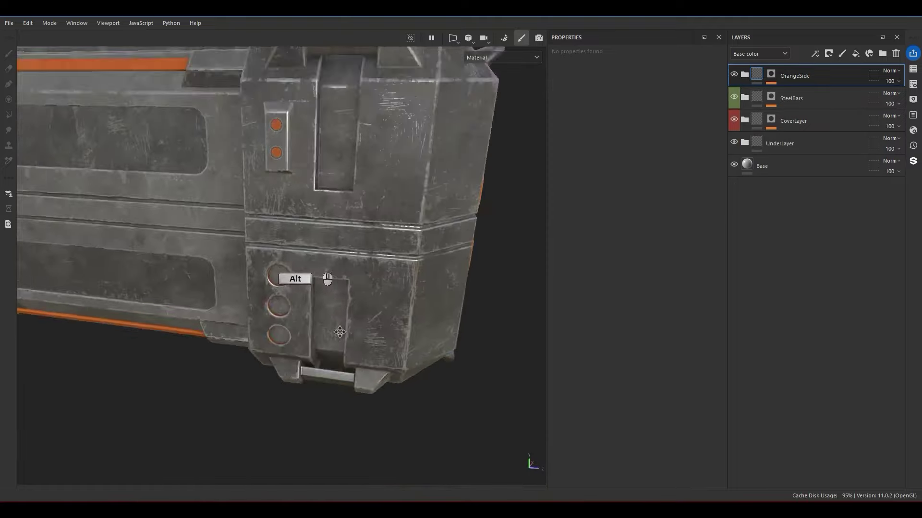
Create a new folder above OrangeSide and rename it Cables
mouse_move(314, 258)
alt+mouse_down()
mouse_move(314, 241)
mouse_move(224, 198)
mouse_move(211, 180)
mouse_move(299, 181)
mouse_move(305, 246)
alt+mouse_up()
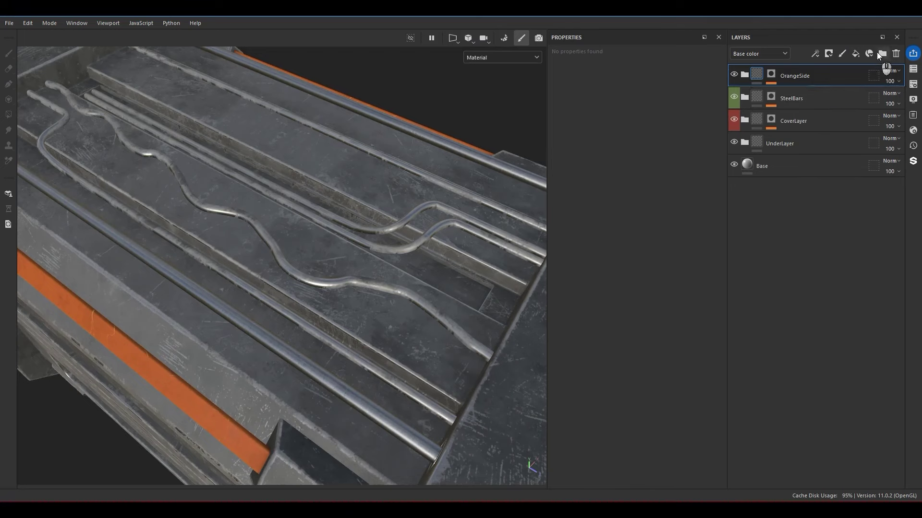
click(881, 53)
double_click(788, 77)
text(Cables)
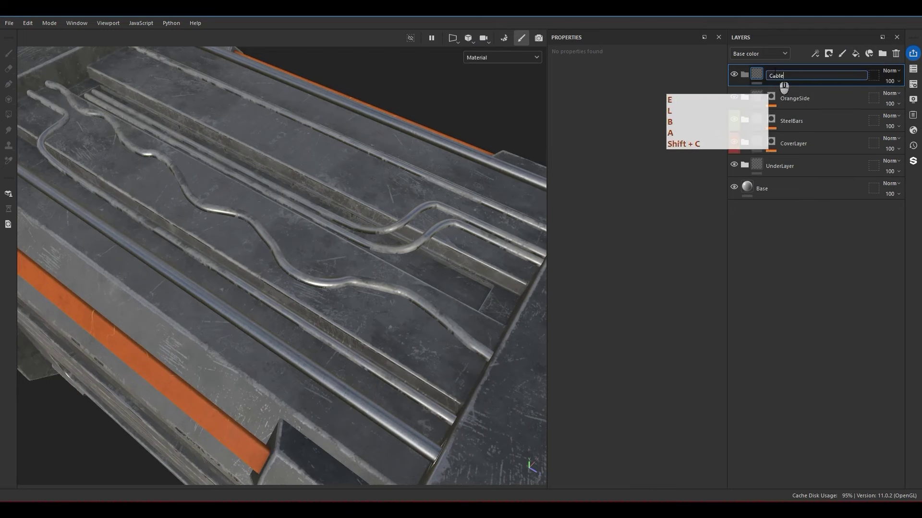
key(Return)
Add a black mask with a paint effect to the Cables folder and fill the cables on the box's top white
click(829, 53)
click(823, 73)
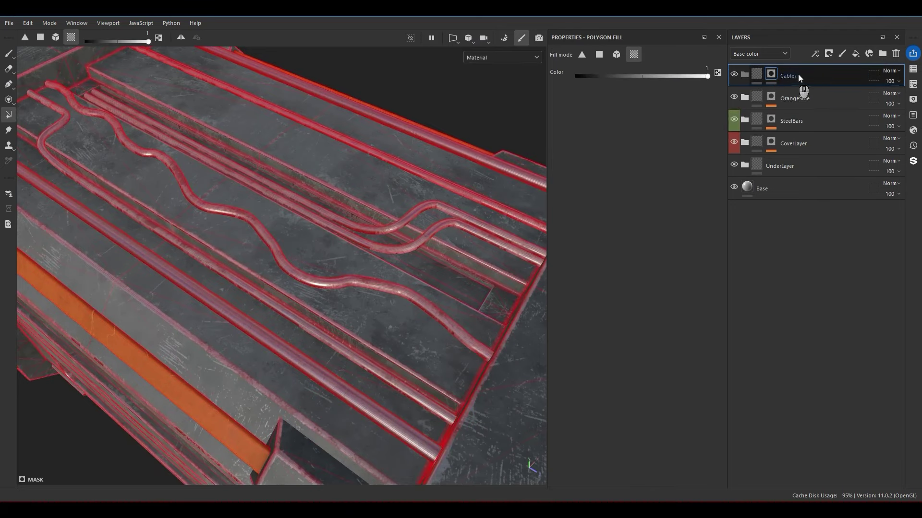
right_click(768, 77)
click(791, 397)
mouse_move(422, 212)
alt+mouse_down()
mouse_move(433, 187)
mouse_move(305, 255)
mouse_move(336, 169)
mouse_move(301, 257)
mouse_move(307, 247)
alt+mouse_up()
scroll(350, 138, up, 2)
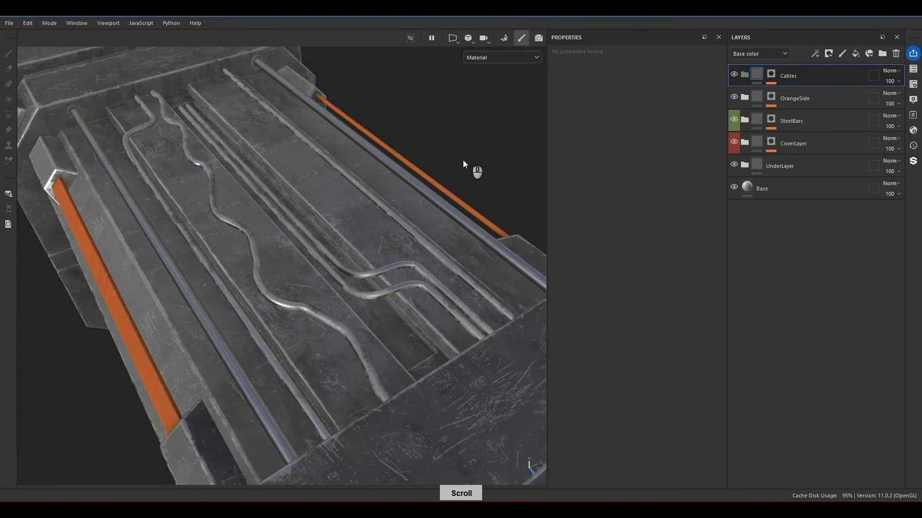
Add three fill layers inside the Cables folder and name them Cable1, Cable2 and Cable3
click(855, 54)
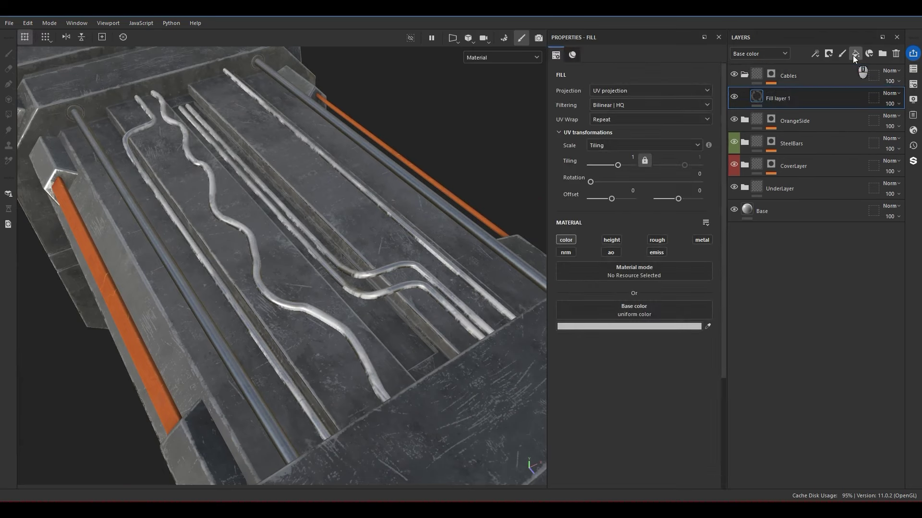
click(853, 56)
click(852, 55)
double_click(772, 143)
text(V)
key(shift+BackSpace)
text(Cabe1)
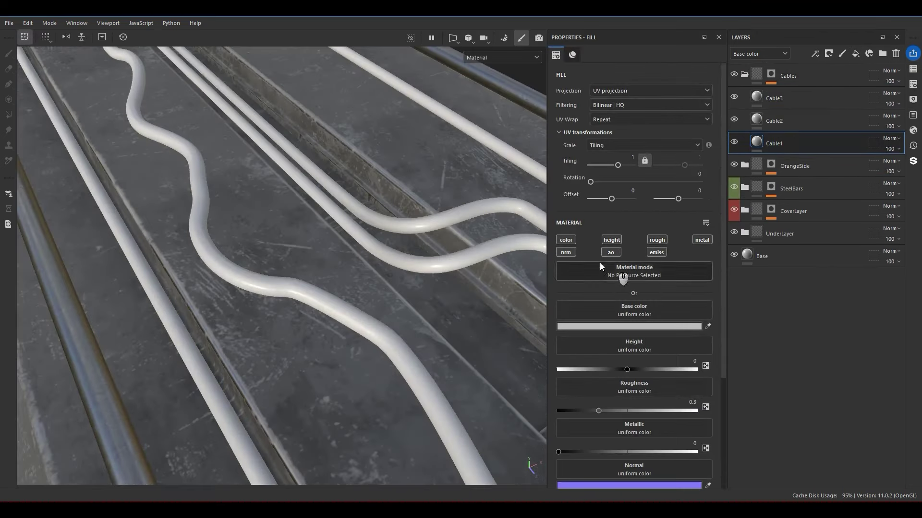
Select the Cables folder and look over the cables running along the top of the box
click(891, 73)
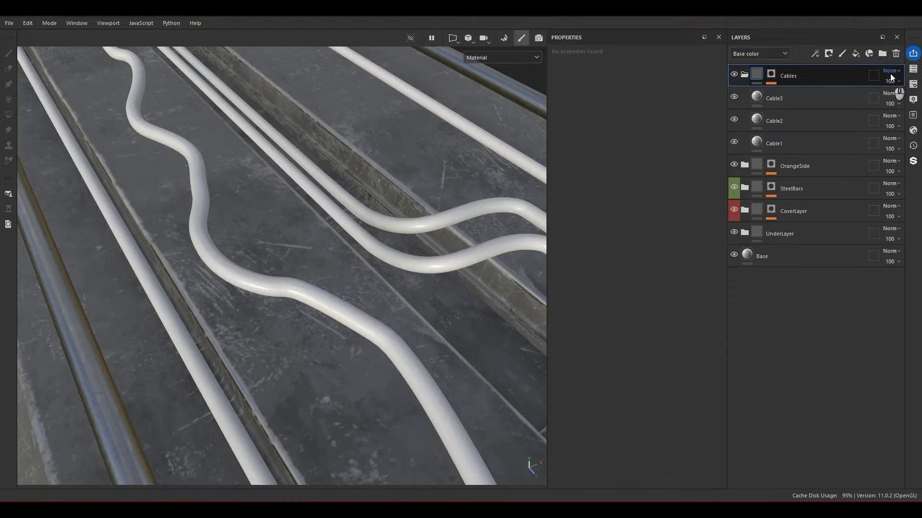
scroll(284, 288, down, 6)
mouse_move(336, 264)
alt+mouse_down()
mouse_move(406, 194)
mouse_move(430, 219)
mouse_move(408, 212)
mouse_move(349, 273)
alt+mouse_up()
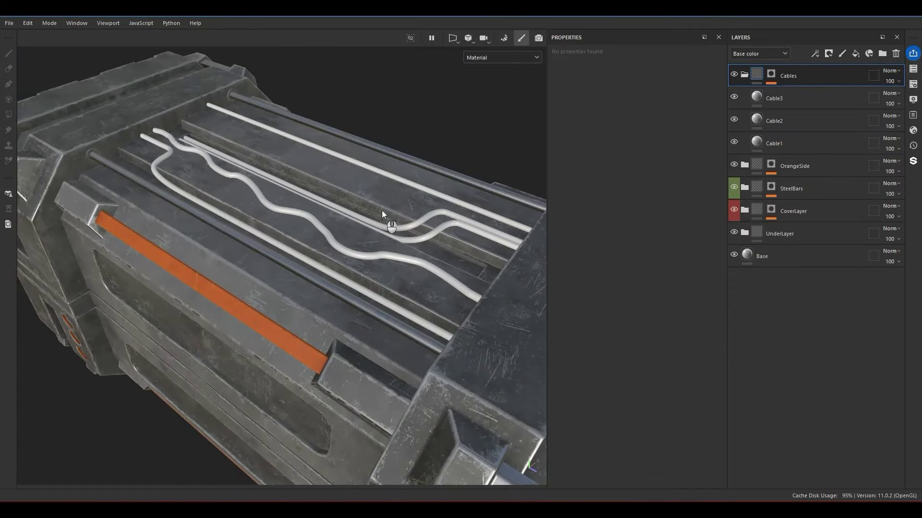
alt+drag(383, 210, 269, 269)
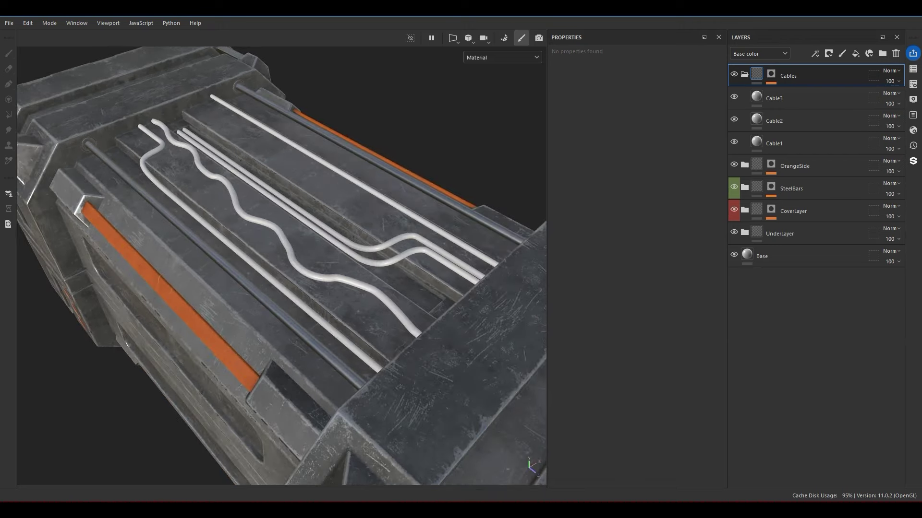
Give Cable1 an orange base color and Cable2 a red base color using only the color channel
click(803, 150)
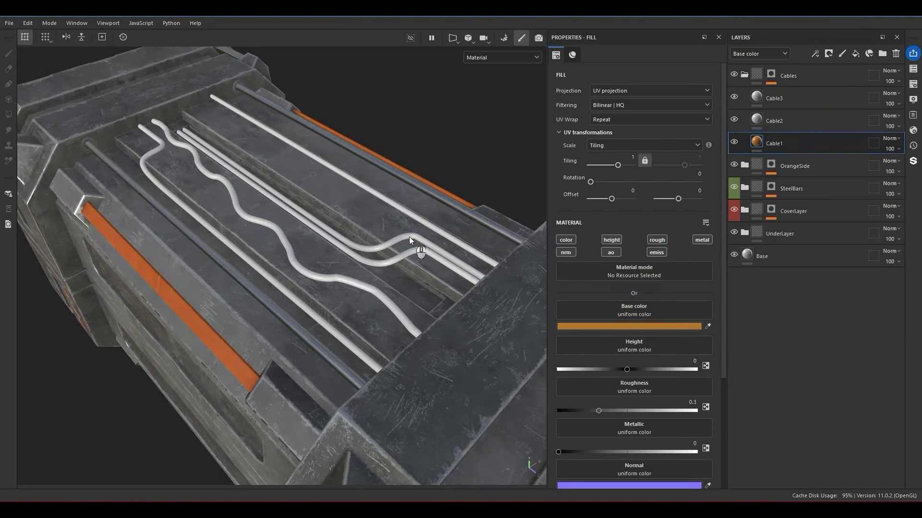
alt+drag(409, 237, 270, 205)
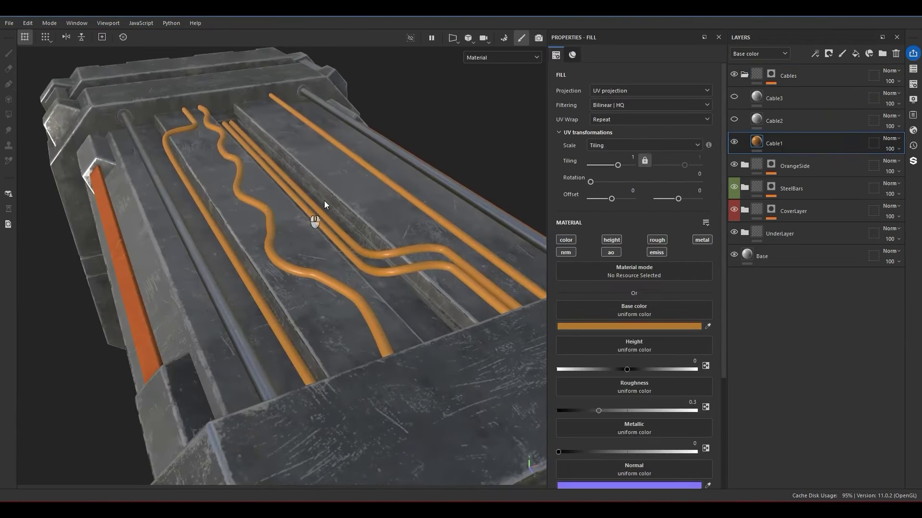
click(734, 119)
click(776, 119)
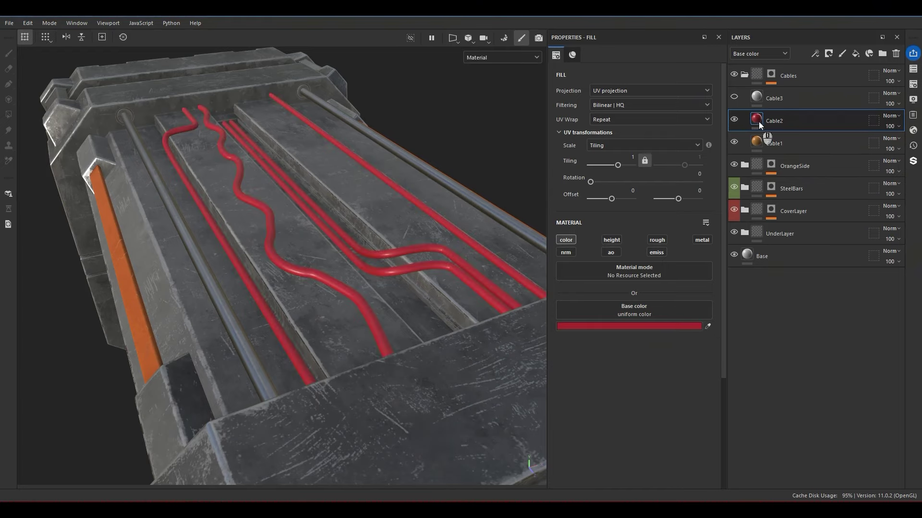
Add a black mask with a paint effect to Cable2 and fill selected cables white so they turn red
right_click(762, 120)
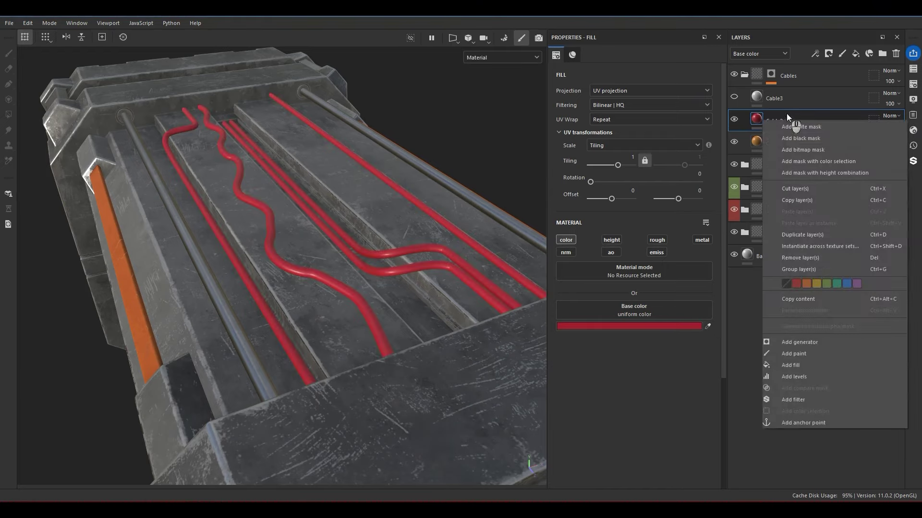
click(811, 149)
alt+drag(305, 224, 298, 276)
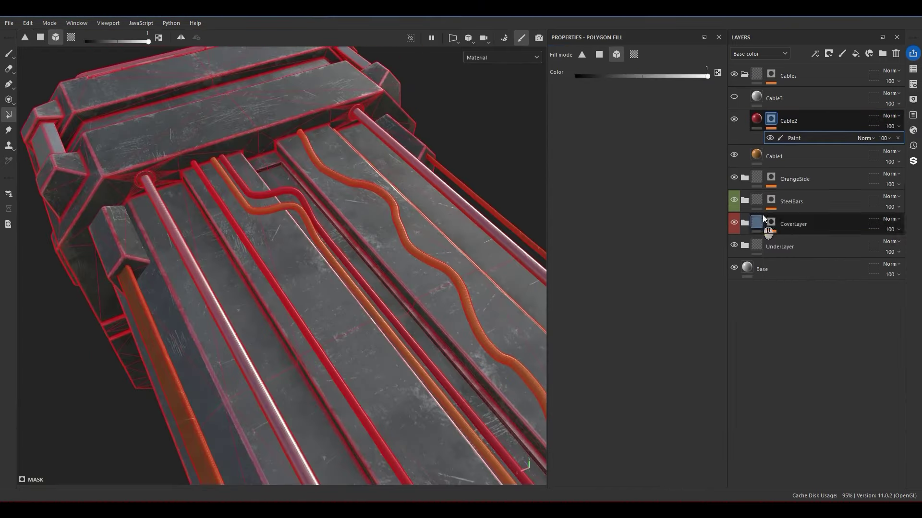
click(756, 120)
alt+drag(432, 269, 283, 237)
middle_drag(282, 237, 332, 380)
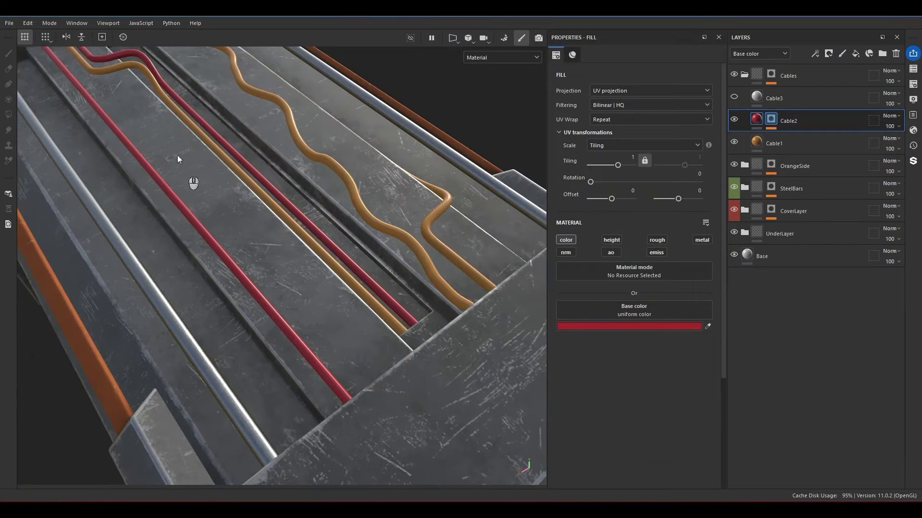
Show Cable3 with its light grey base color and mask it to only some of the cables
click(760, 102)
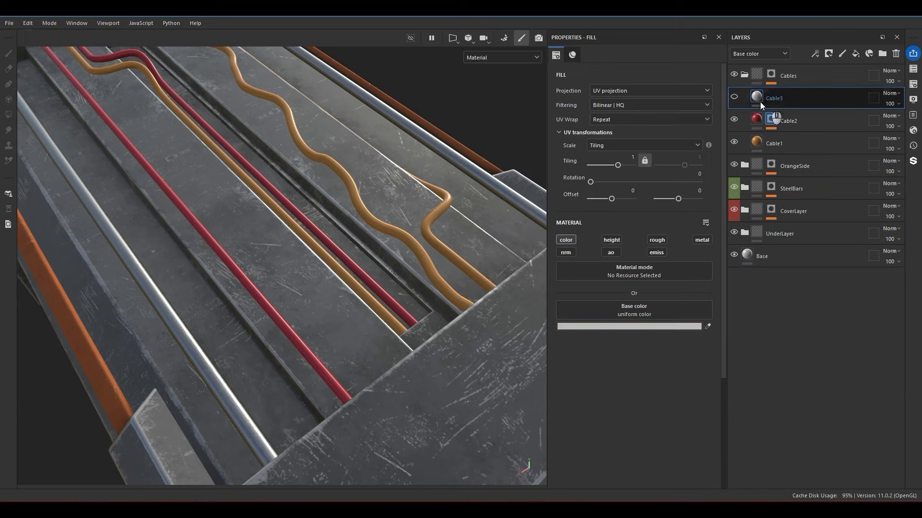
click(735, 97)
right_click(776, 97)
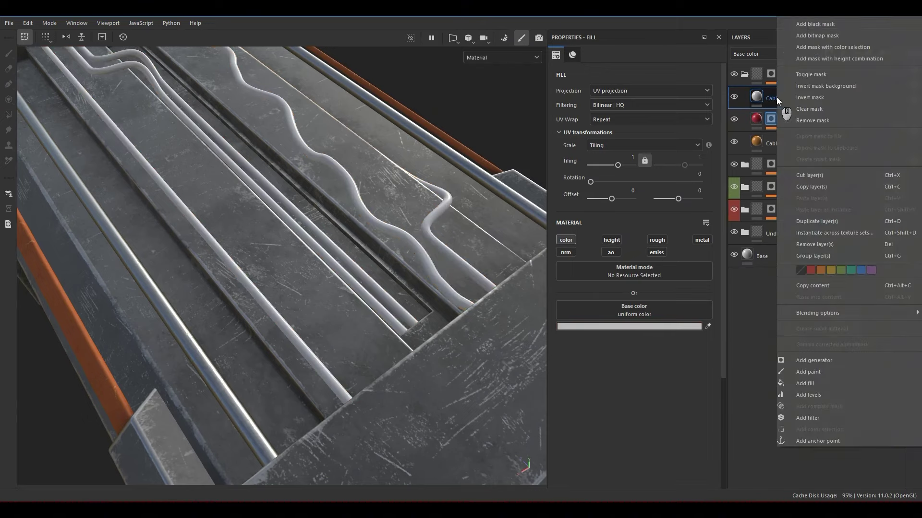
click(802, 21)
key(j)
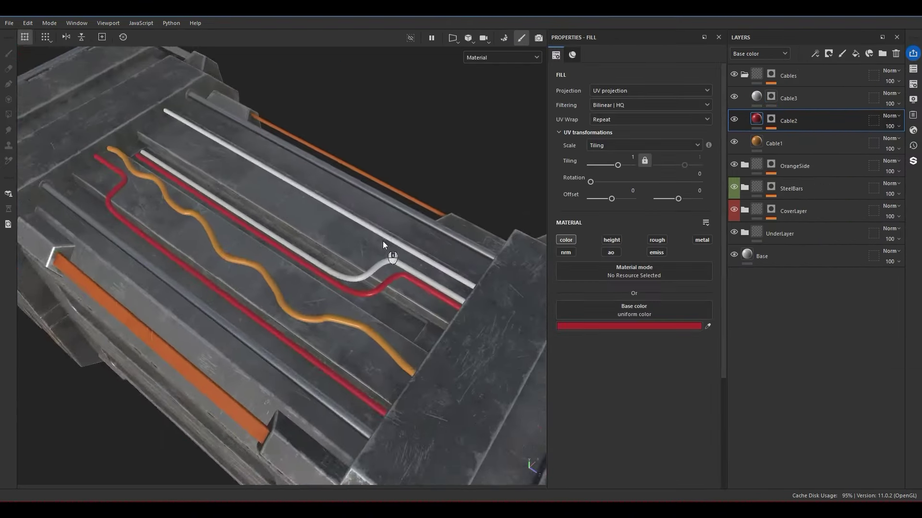
Review the colored cables, then collapse and select the Cables folder
alt+drag(383, 241, 172, 180)
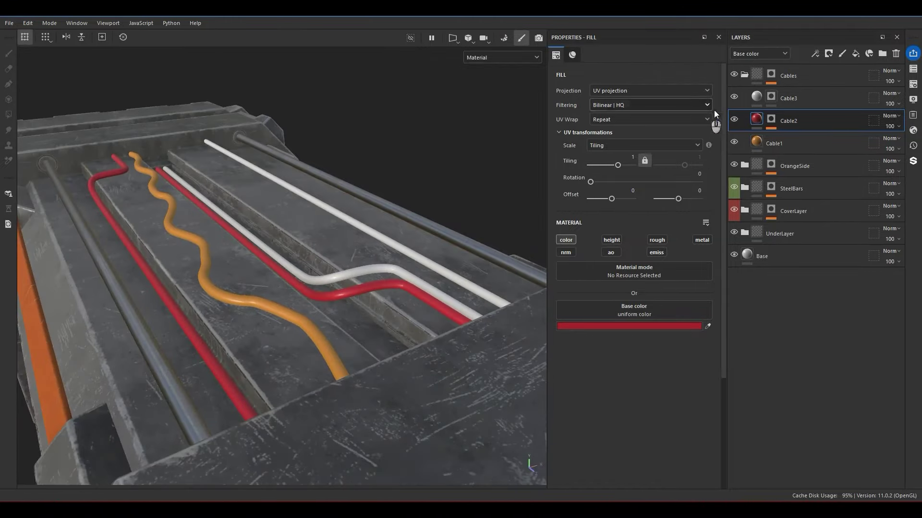
click(755, 141)
click(754, 99)
click(745, 76)
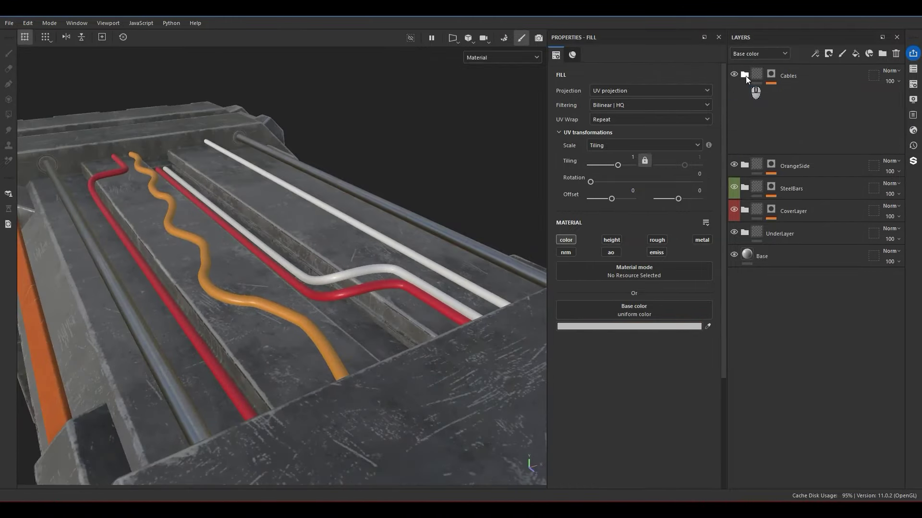
right_click(745, 76)
click(740, 77)
click(756, 73)
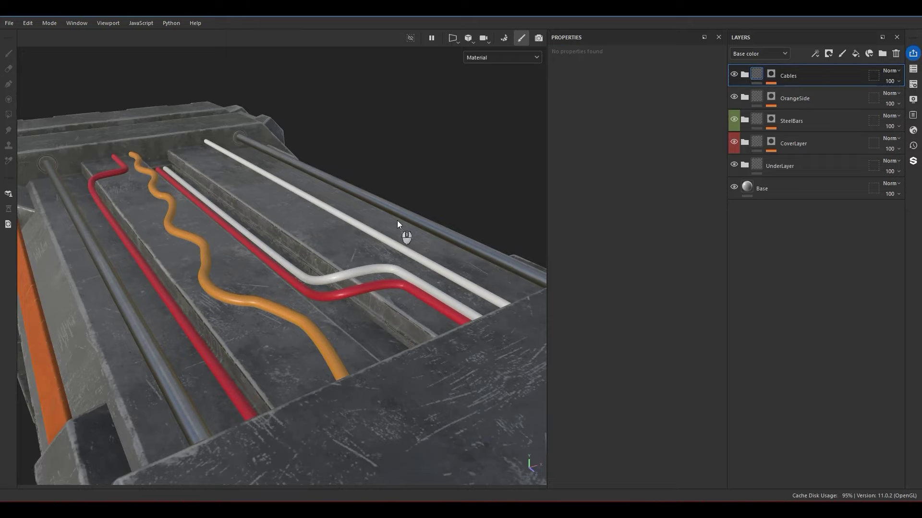
alt+drag(480, 231, 317, 178)
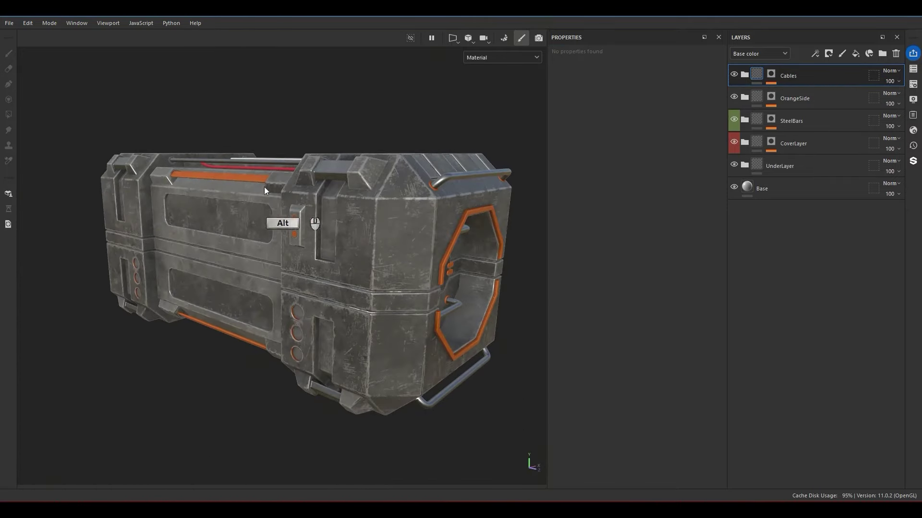
Add a paint layer above Cables and set its brush alpha to the Leelawadee UI Bold font with the text 7
click(841, 53)
scroll(634, 240, down, 5)
click(565, 276)
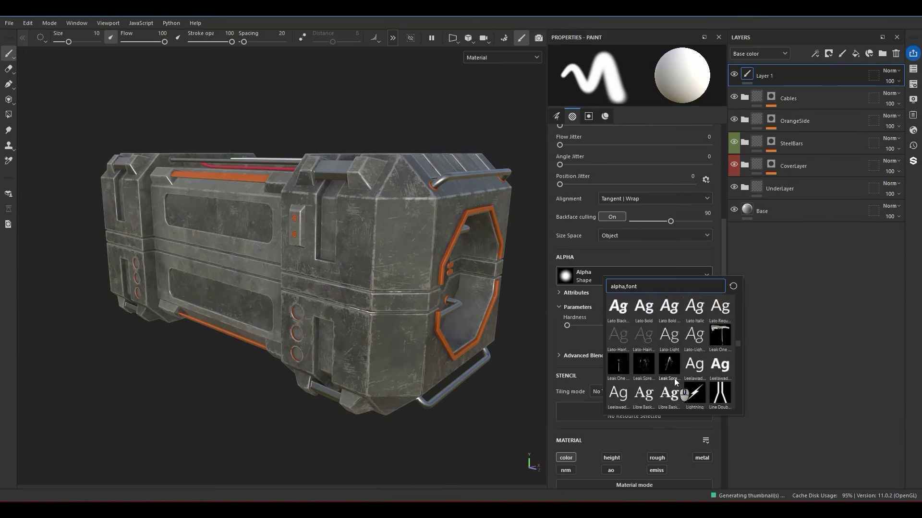
click(719, 365)
drag(614, 317, 576, 303)
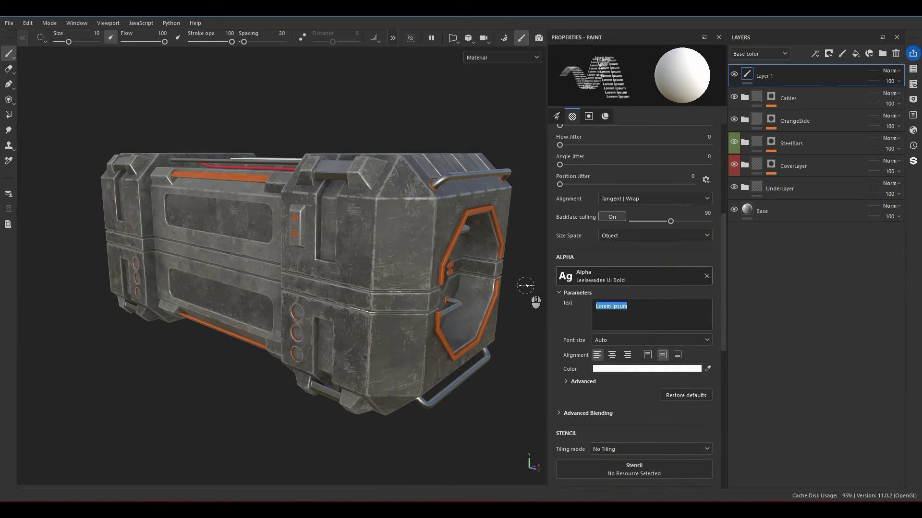
double_click(641, 309)
key(ctrl+a)
text(7)
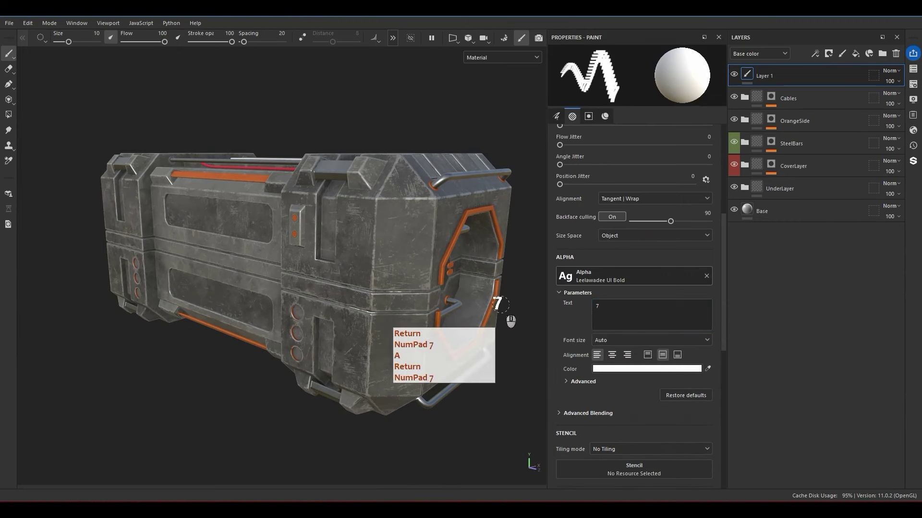
Enlarge the brush to about 25, stamp the 7 on the box's corner panel and check the matching panels on other sides
mouse_move(383, 261)
ctrl+right_down()
mouse_move(406, 242)
mouse_move(426, 243)
ctrl+right_up()
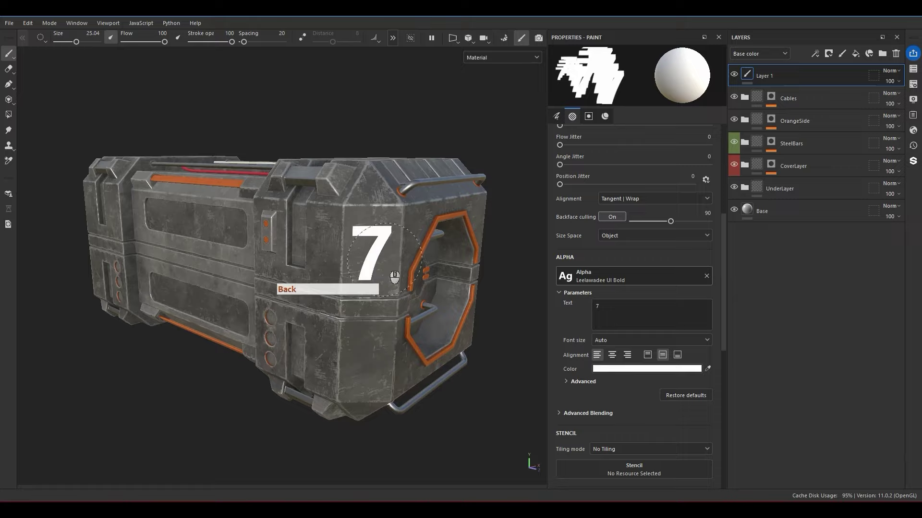
click(383, 260)
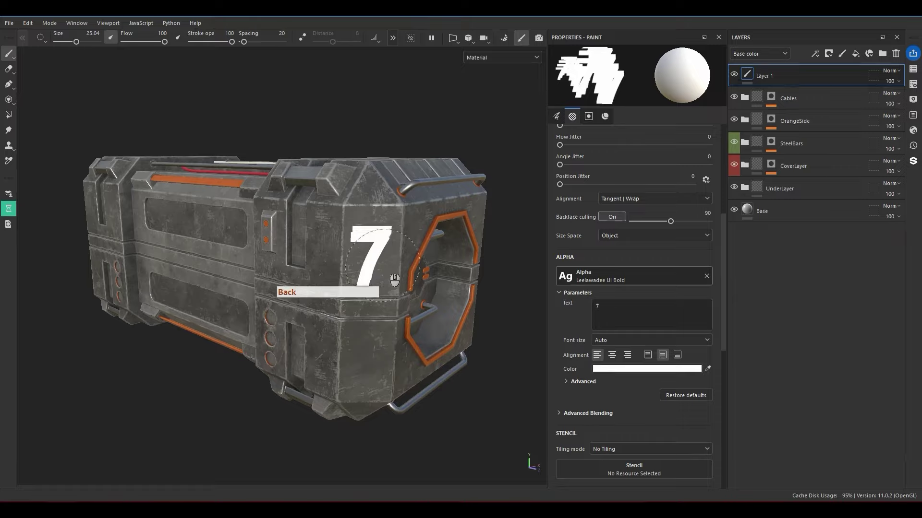
mouse_move(324, 363)
alt+mouse_down()
mouse_move(469, 329)
mouse_move(305, 261)
mouse_move(329, 261)
mouse_move(305, 285)
mouse_move(219, 234)
mouse_move(187, 183)
alt+mouse_up()
scroll(223, 228, up, 5)
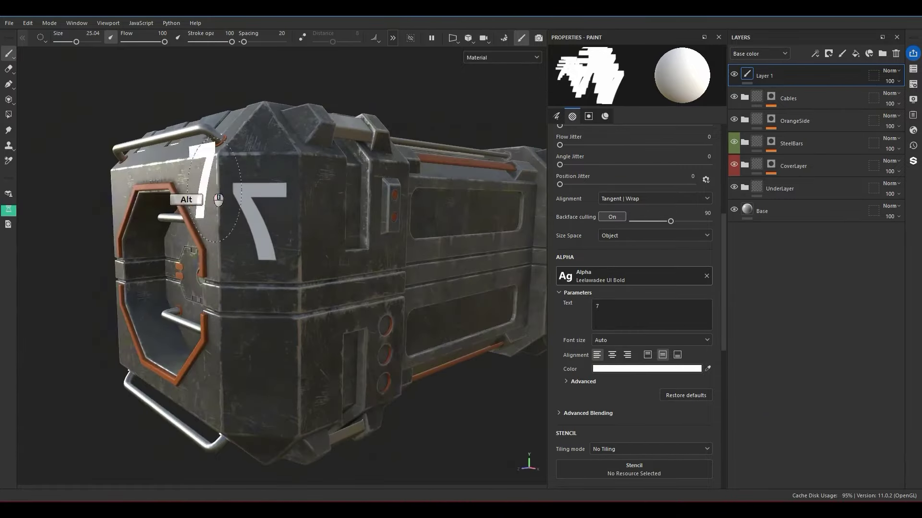
alt+drag(295, 294, 236, 300)
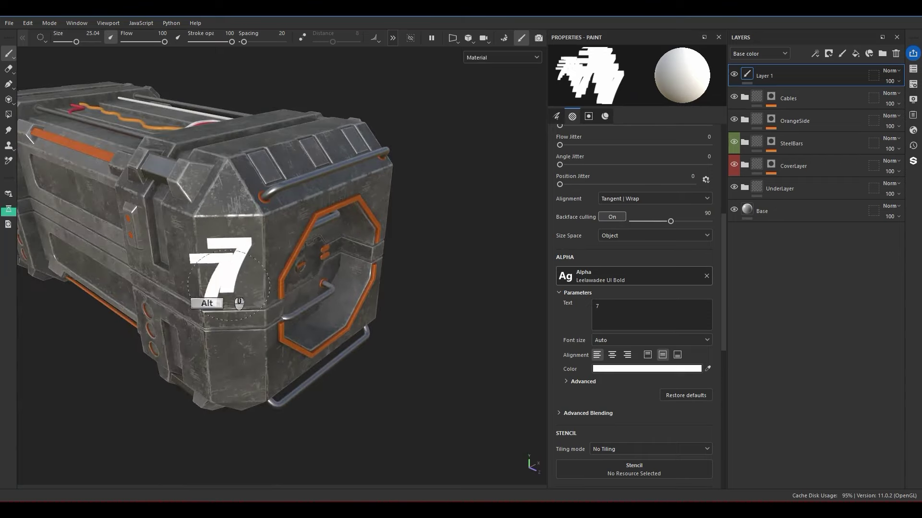
mouse_move(324, 296)
alt+mouse_down()
mouse_move(169, 173)
mouse_move(151, 212)
mouse_move(298, 216)
alt+mouse_up()
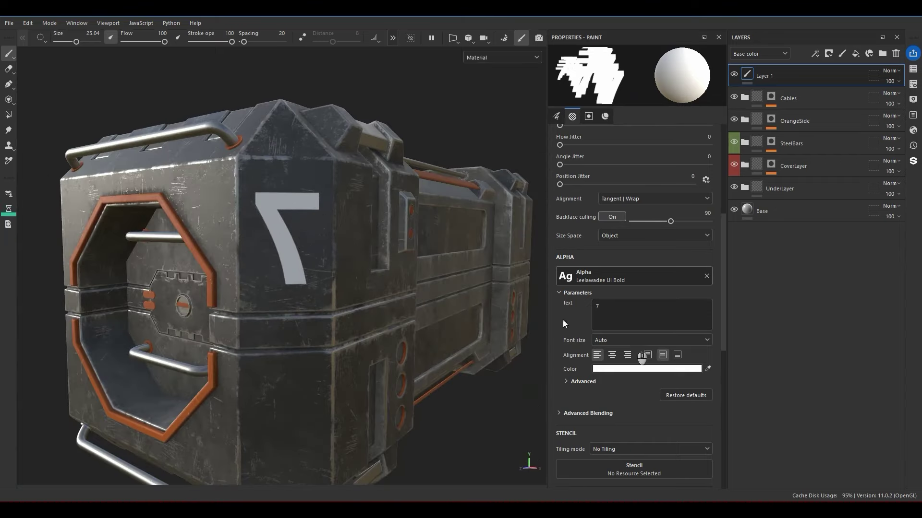
Undo the stamped 7 and resize the text brush over the corner panel
key(ctrl+z)
scroll(304, 284, down, 3)
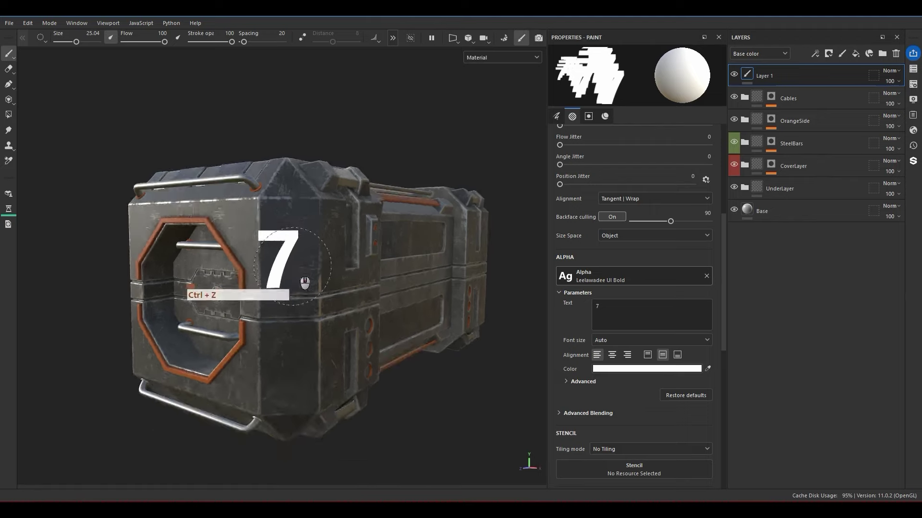
mouse_move(305, 284)
alt+mouse_down()
mouse_move(249, 288)
mouse_move(358, 264)
mouse_move(341, 252)
alt+mouse_up()
ctrl+right_drag(340, 252, 364, 252)
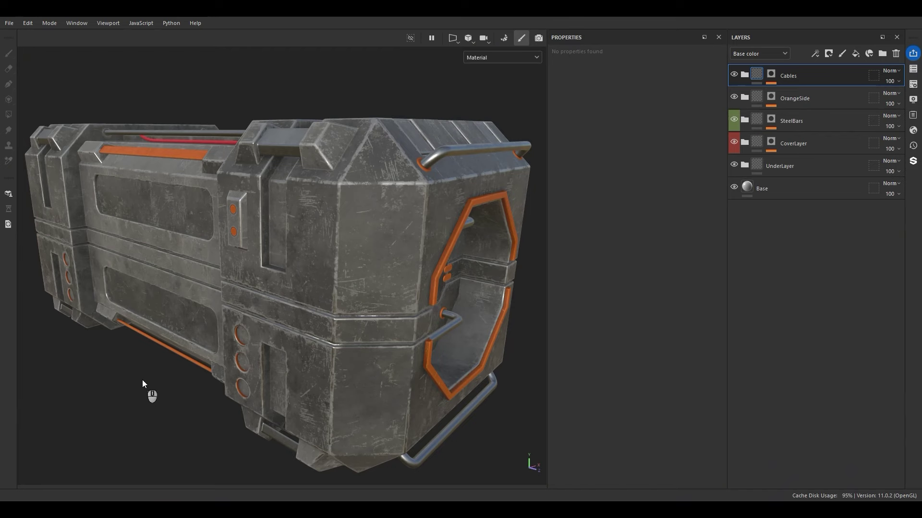
Add a fill layer above Cables with only the emissive channel enabled and set its emissive color to white
click(855, 53)
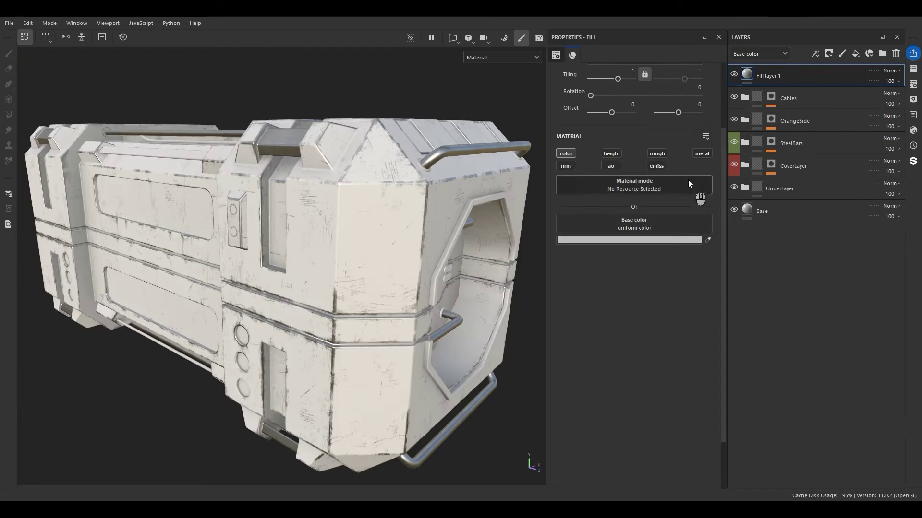
alt+click(657, 168)
click(612, 240)
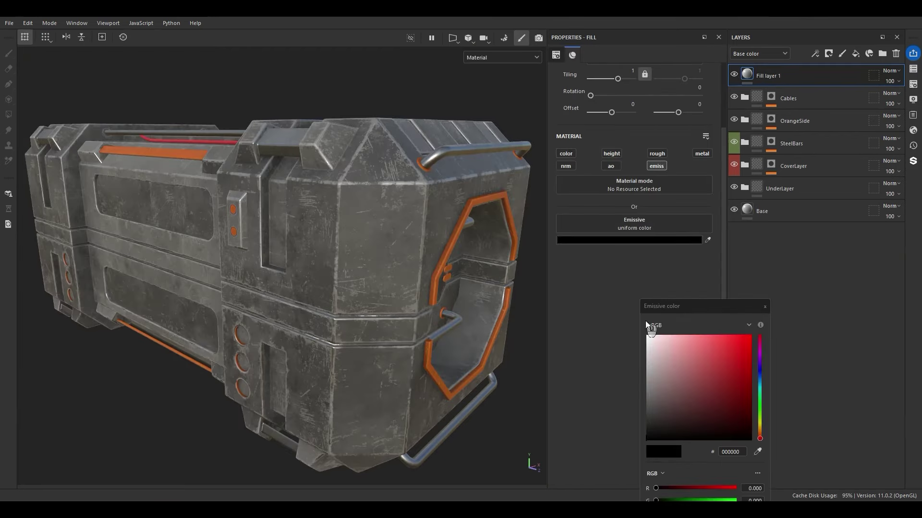
click(648, 337)
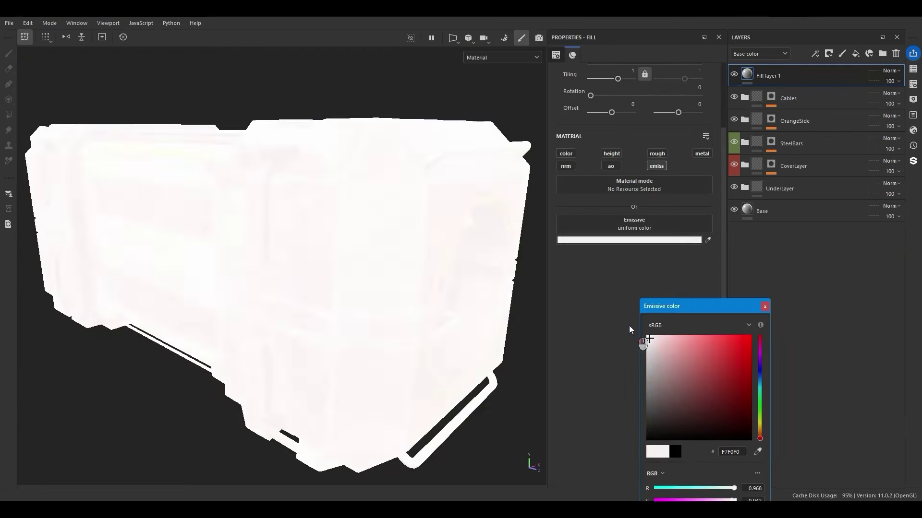
click(760, 306)
Add a black mask to the emissive fill layer and fill the two horizontal strips around the box's end section
right_click(762, 76)
click(782, 93)
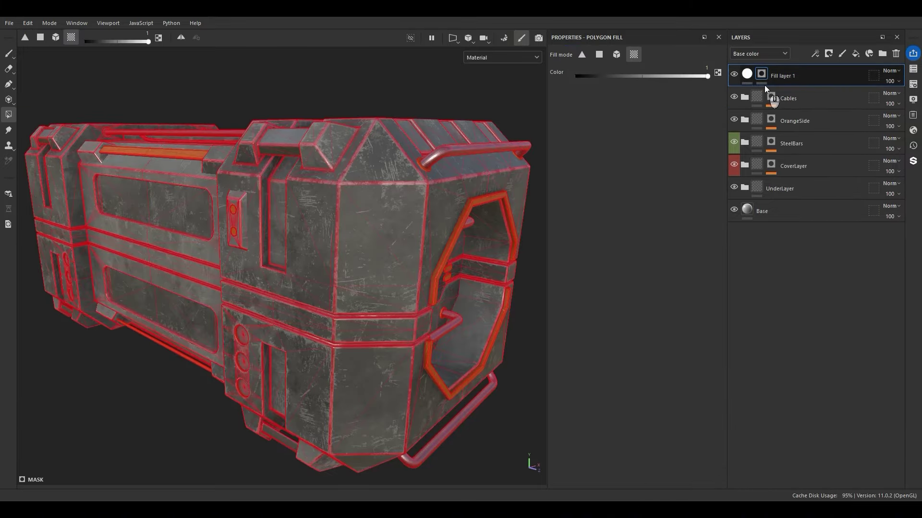
scroll(243, 239, up, 5)
alt+middle_drag(475, 419, 413, 281)
scroll(411, 274, up, 2)
click(409, 268)
click(390, 376)
key(ctrl+z)
click(390, 378)
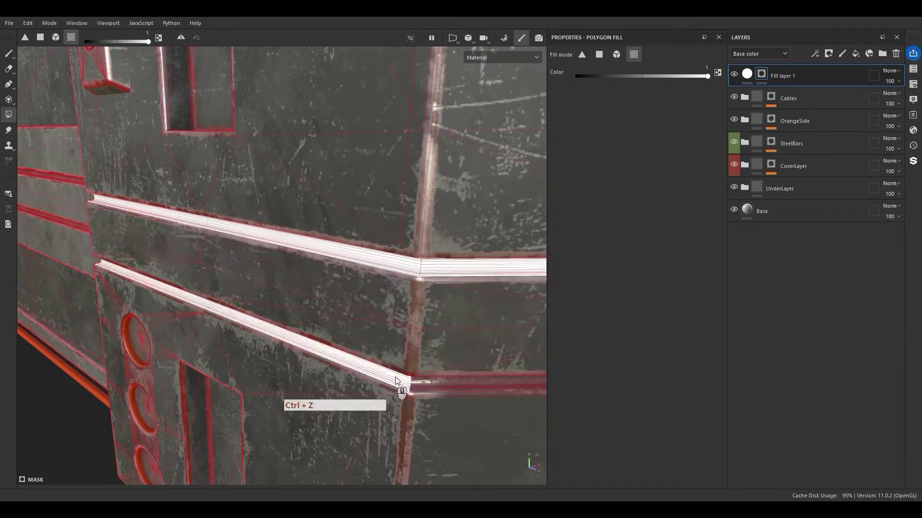
Try to add the edge of the lower small orange button to the emissive mask
alt+drag(391, 377, 313, 280)
scroll(317, 255, up, 5)
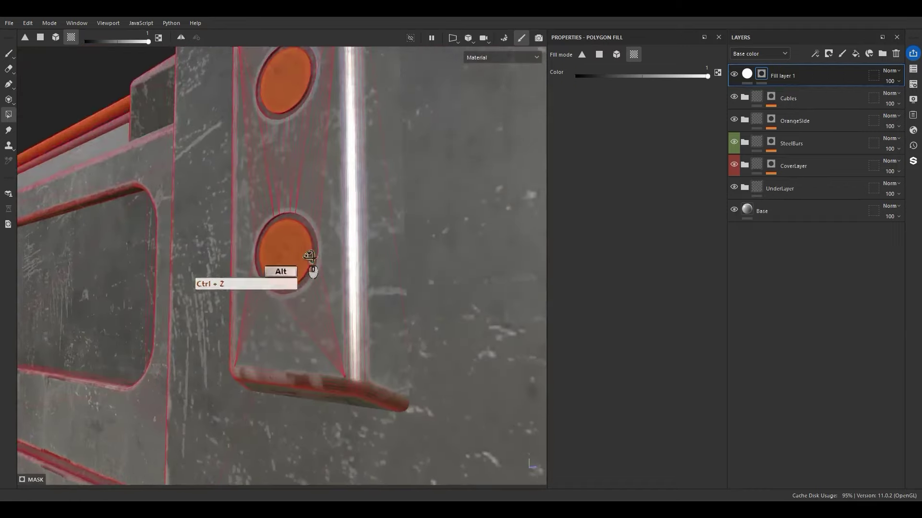
click(315, 246)
key(ctrl+z)
scroll(327, 241, down, 6)
alt+middle_drag(346, 251, 221, 208)
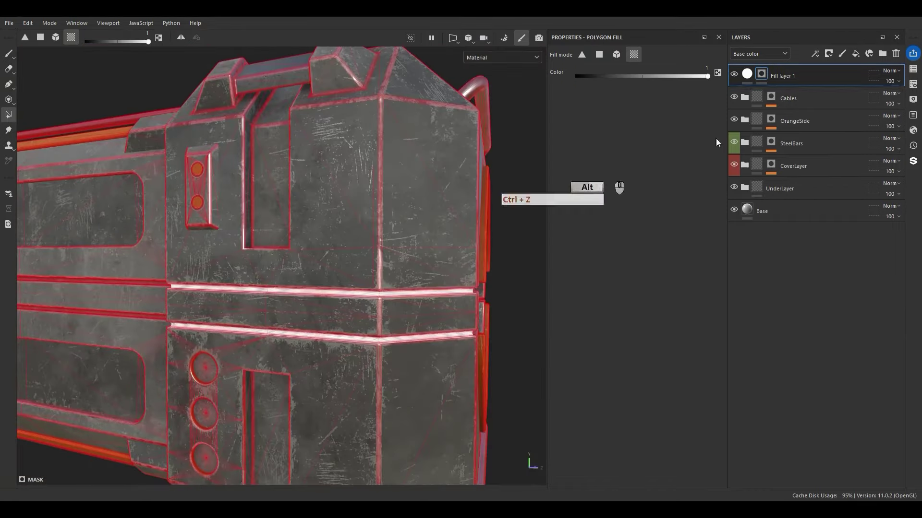
Enable all material channels on the emissive fill layer and inspect the two glowing strips up close
click(753, 76)
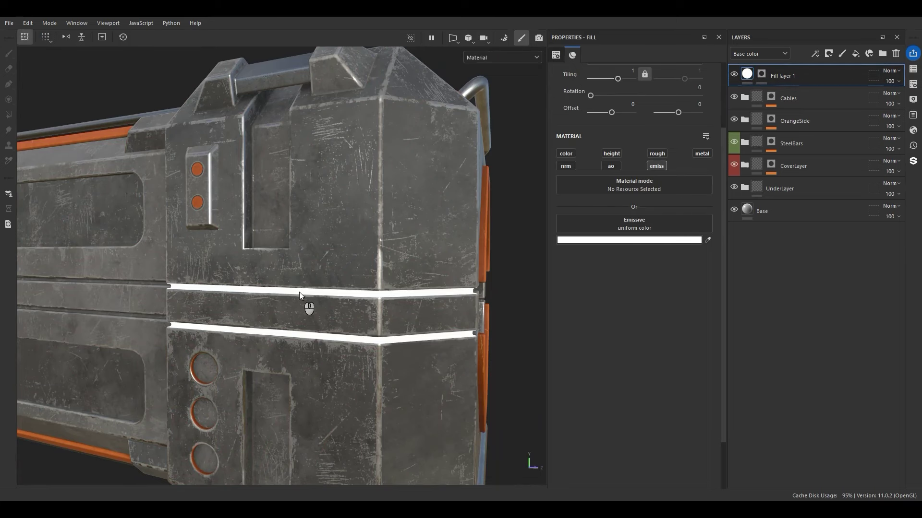
scroll(298, 292, up, 3)
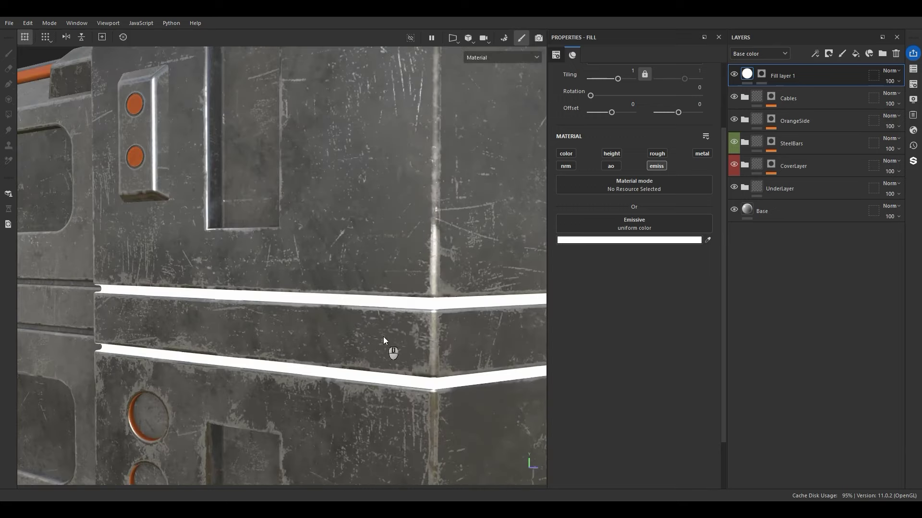
click(751, 77)
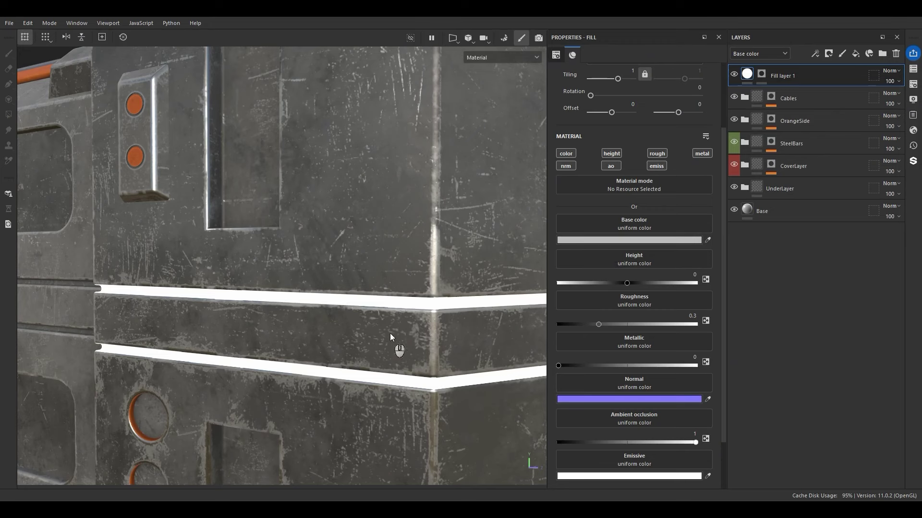
scroll(389, 336, up, 2)
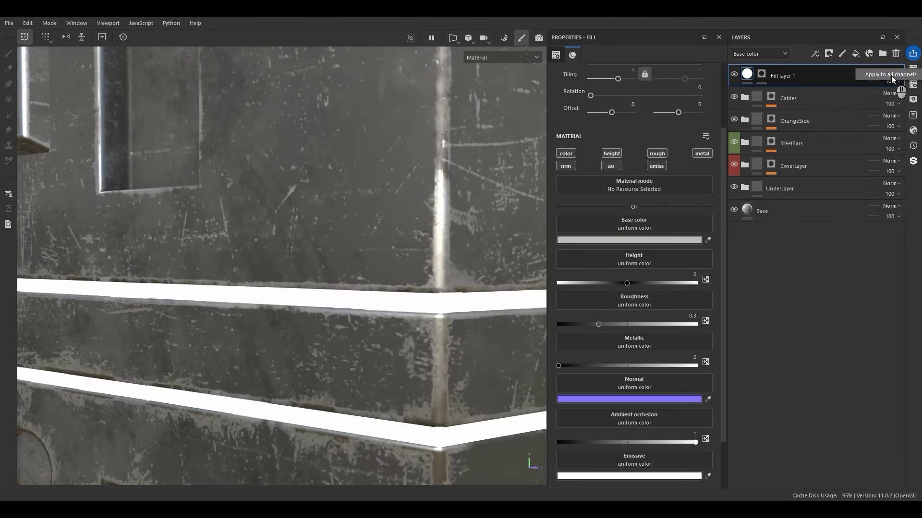
scroll(502, 294, down, 2)
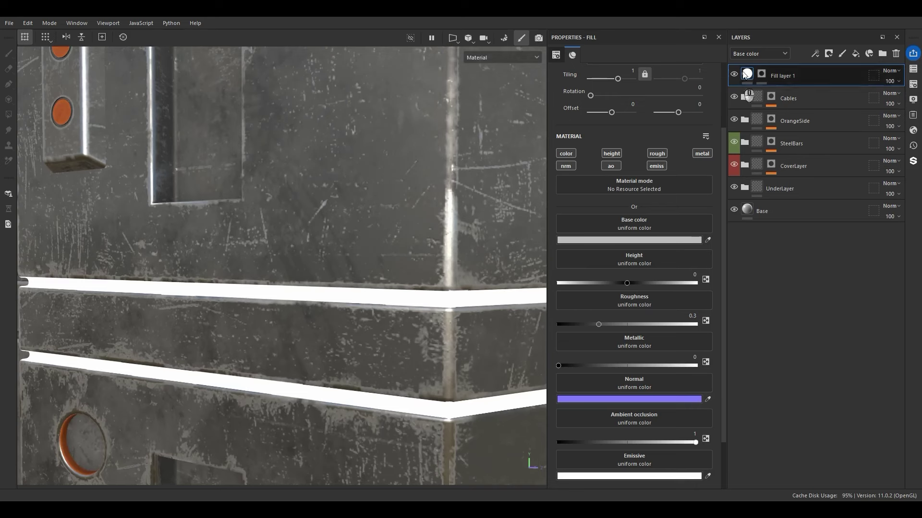
Compare the two strips with the emissive fill layer hidden and shown, and select the layer's mask
click(734, 74)
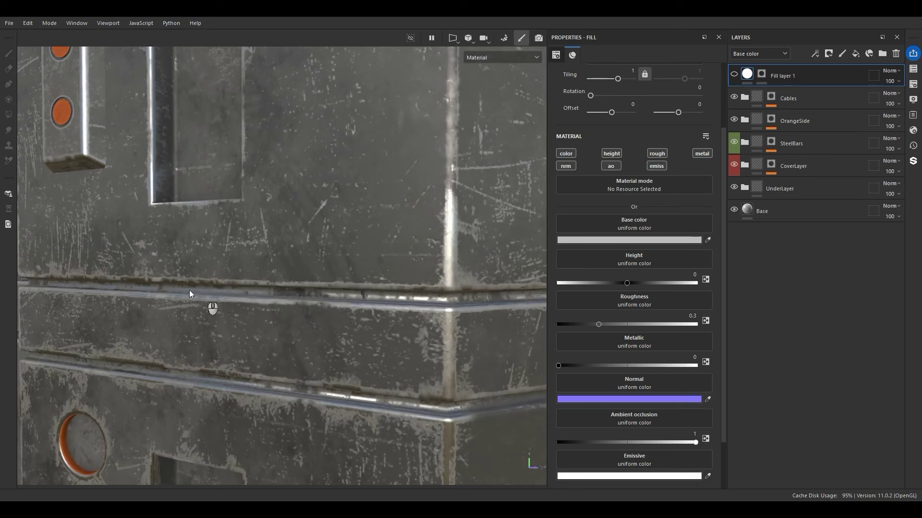
click(734, 76)
click(761, 74)
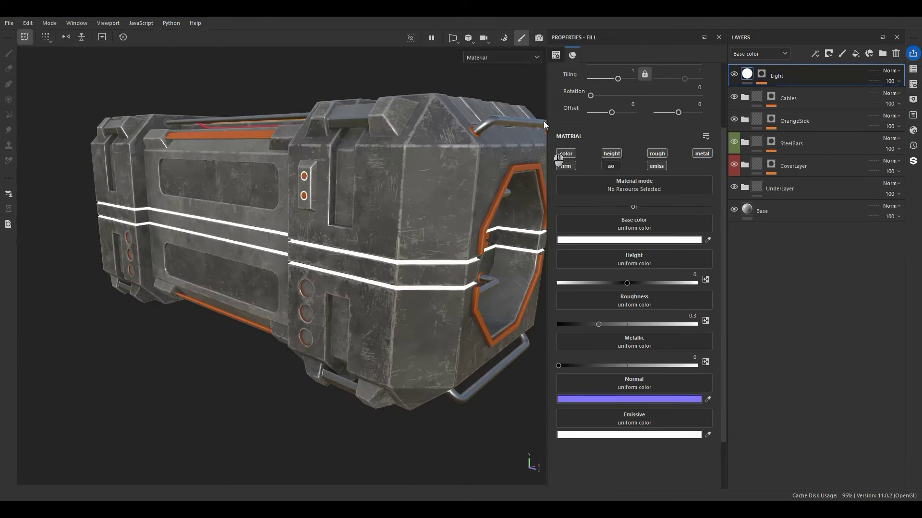
Inspect the Light layer's mask along the strips near the box's open end, and return to the shaded material view
alt+click(761, 75)
alt+drag(446, 162, 596, 267)
alt+drag(310, 200, 388, 314)
scroll(389, 315, up, 3)
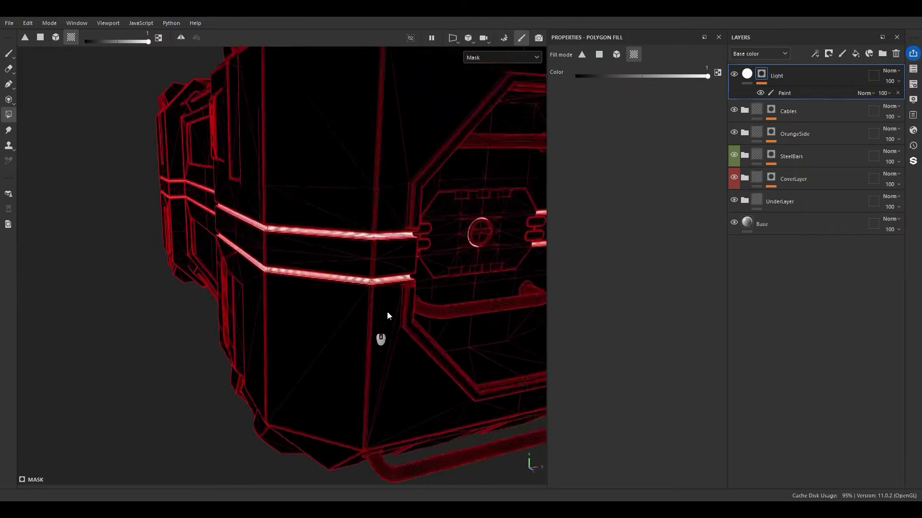
scroll(389, 199, up, 5)
scroll(260, 217, up, 2)
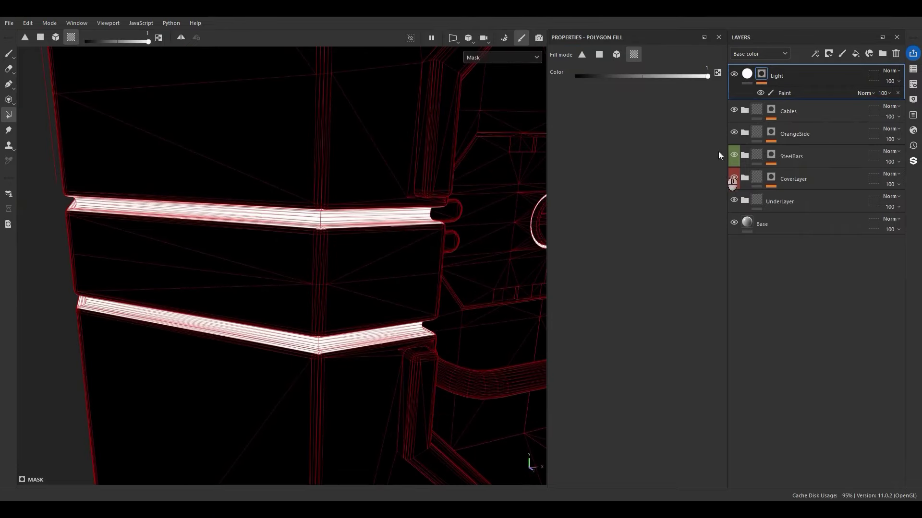
click(747, 74)
scroll(406, 137, down, 5)
alt+drag(406, 137, 261, 232)
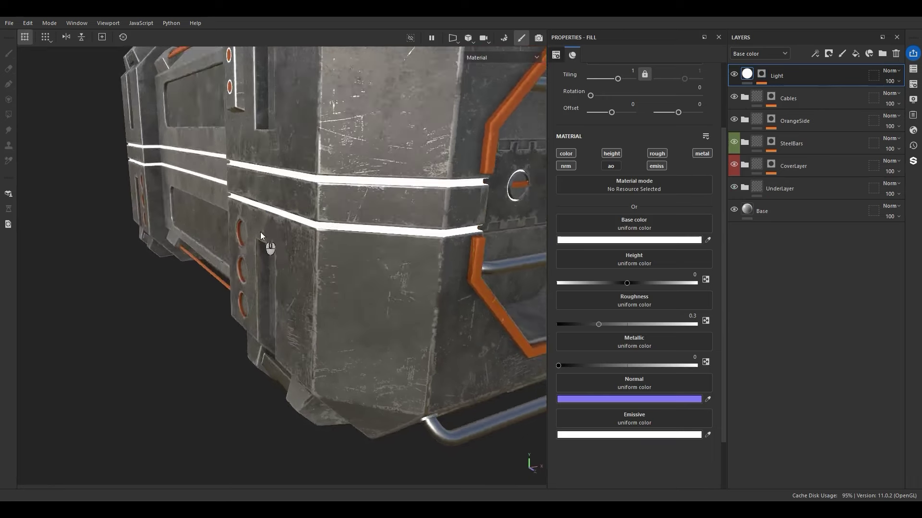
Cycle the channel views to Emissive, examine the glowing areas around the box, and return to the material view
key(c)
key(c)
key(c)
key(c)
key(c)
key(c)
key(c)
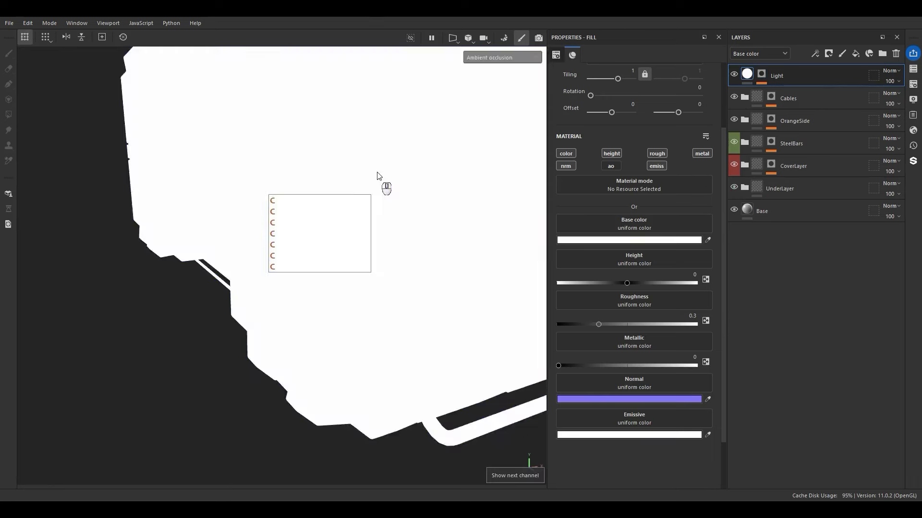
key(c)
alt+drag(378, 176, 326, 277)
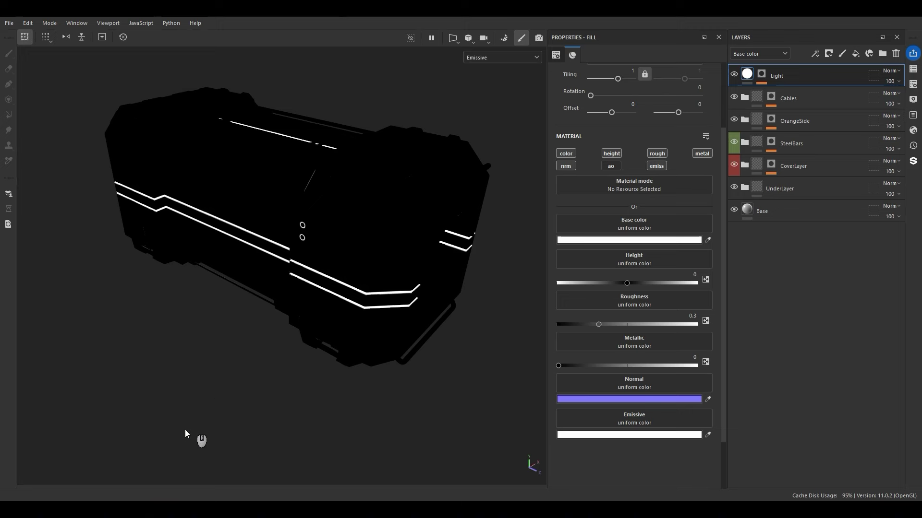
key(m)
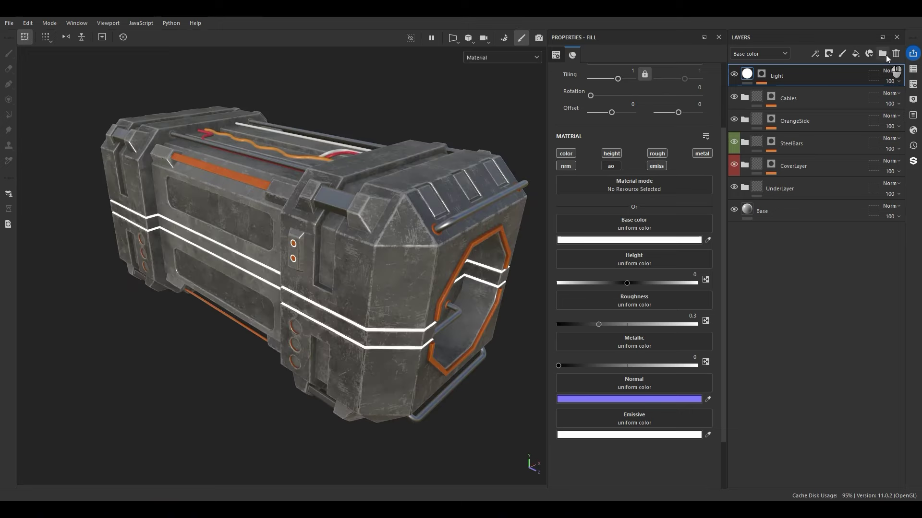
Create a new folder above the Light layer and name it Details
click(882, 53)
double_click(789, 75)
text(Details)
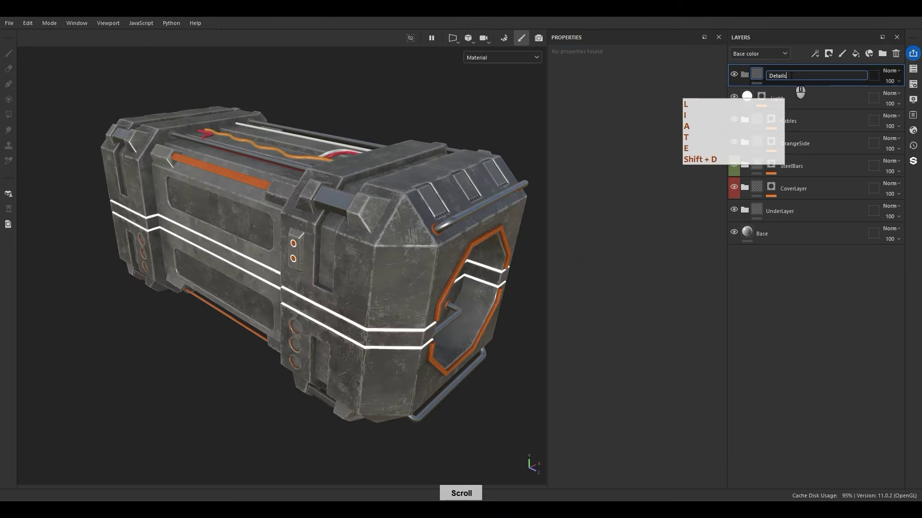
key(Return)
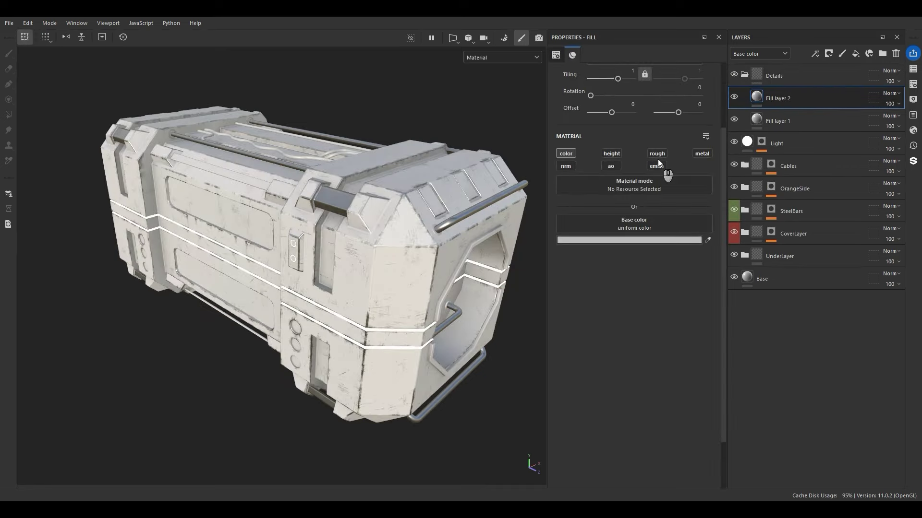
Limit the two fill layers in Details to height, with the upper at 1 named D+ and the lower at -1 named D-
click(777, 121)
alt+click(611, 154)
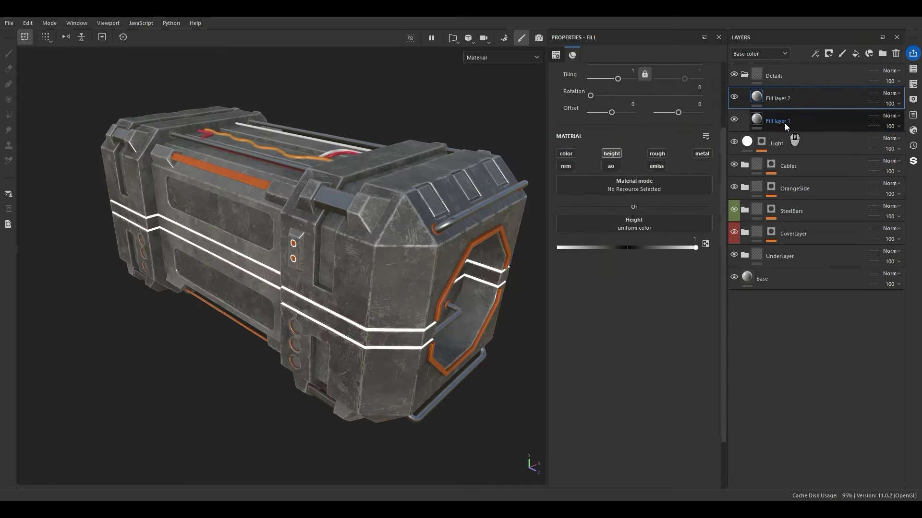
double_click(782, 121)
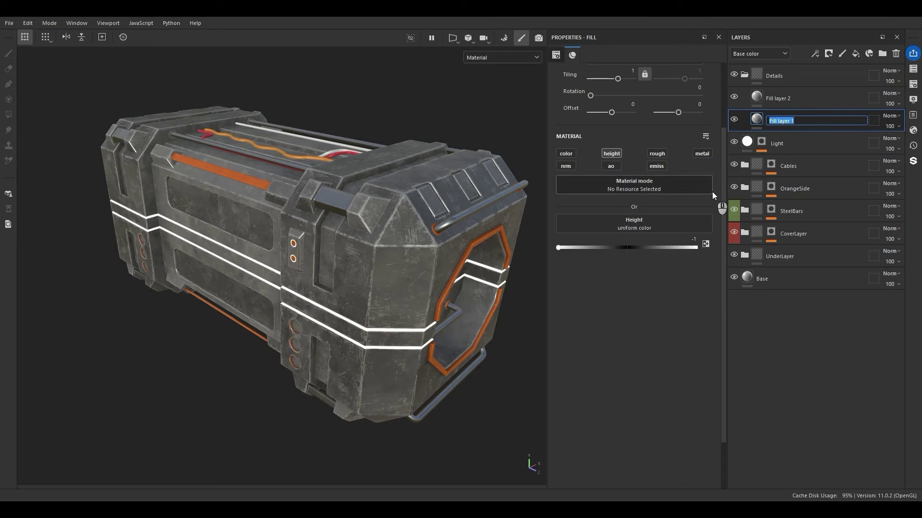
text(D-)
key(Return)
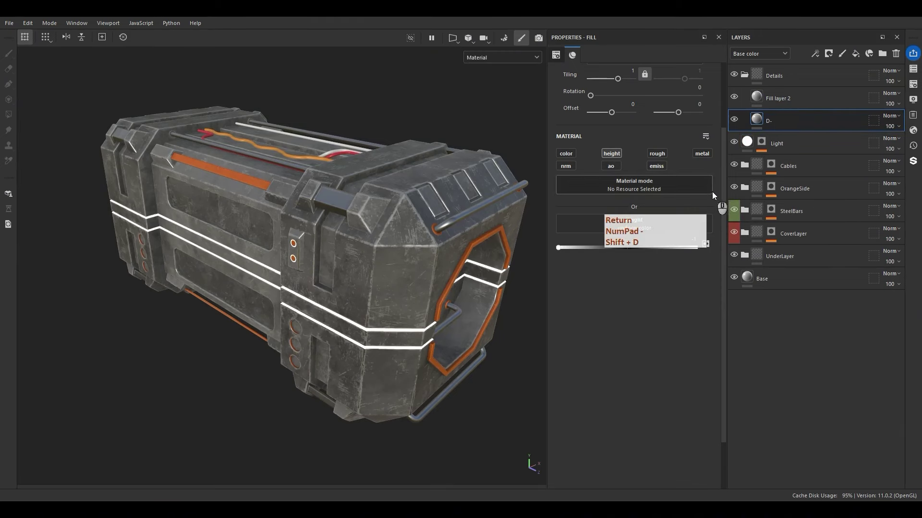
double_click(776, 98)
text(D+)
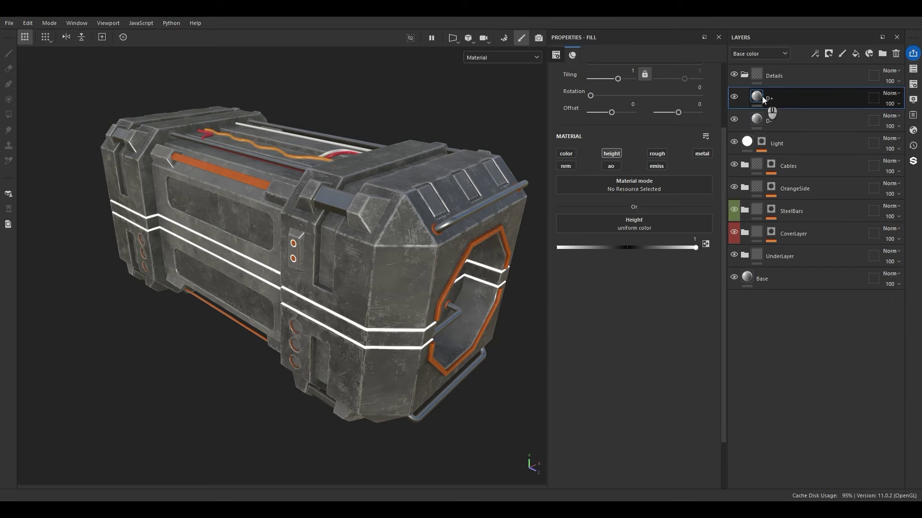
Add a black mask to both the D- and D+ layers
right_click(783, 123)
click(818, 24)
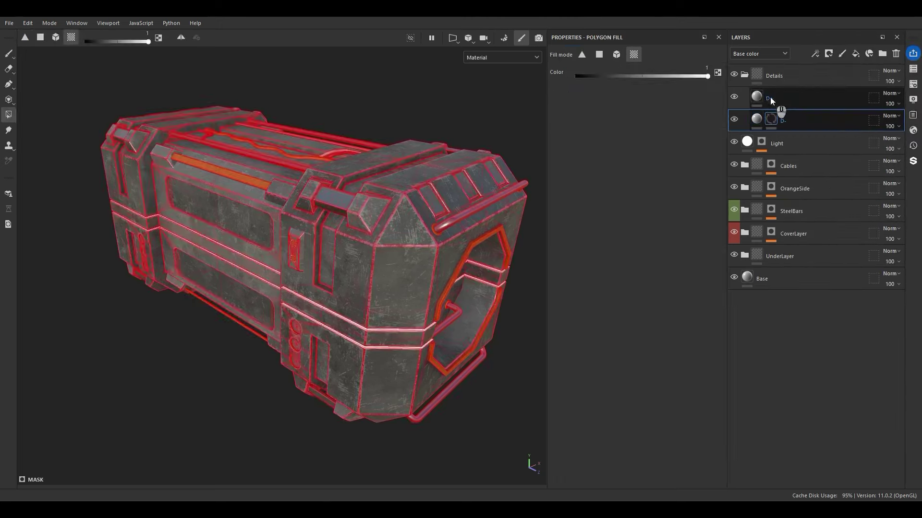
right_click(770, 98)
click(814, 25)
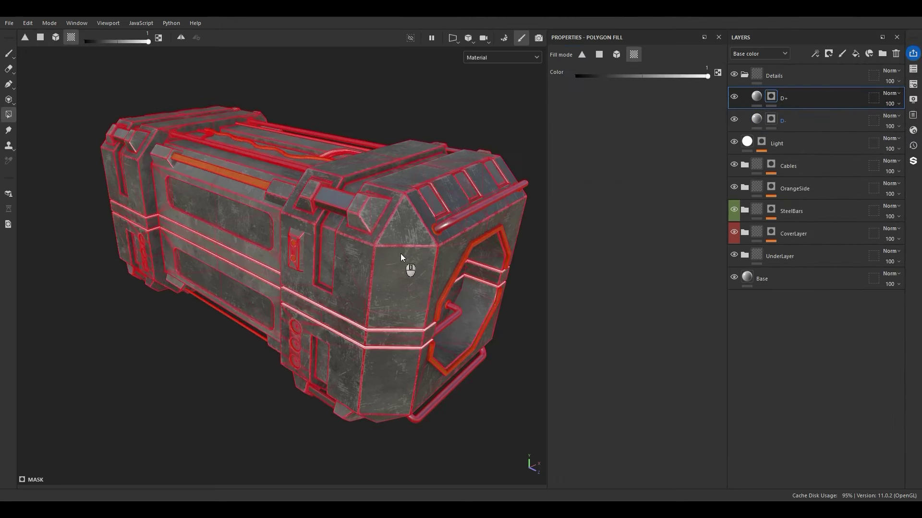
Fill the recessed vertical channels above and below the light strips at the box's end section in the D+ mask
alt+drag(404, 254, 467, 223)
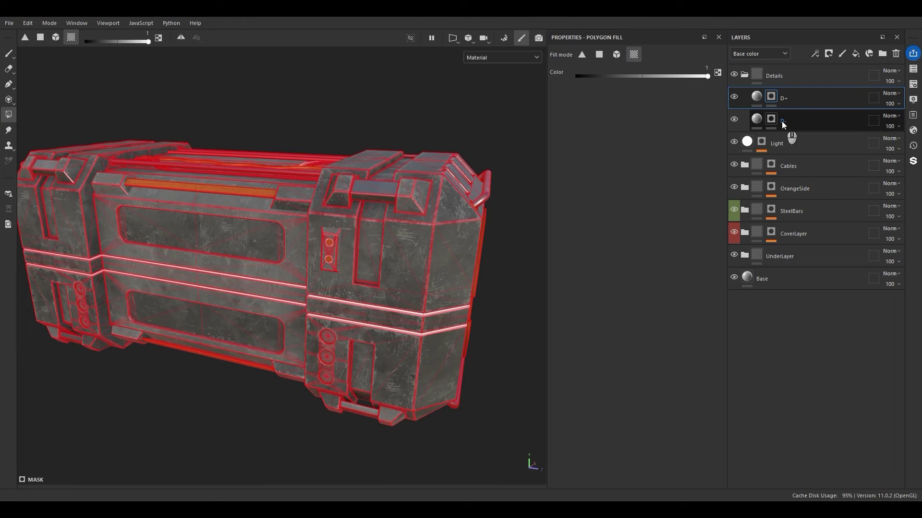
alt+drag(368, 269, 526, 204)
scroll(409, 147, up, 4)
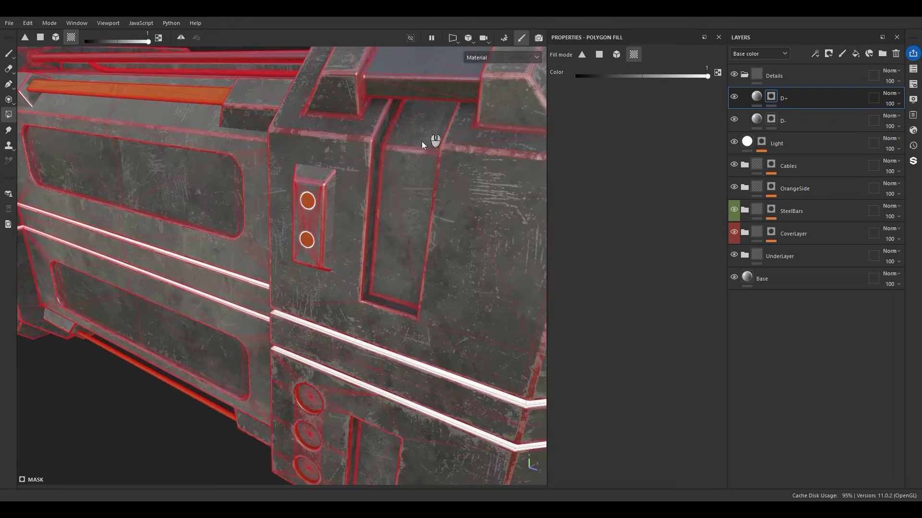
click(771, 96)
click(418, 198)
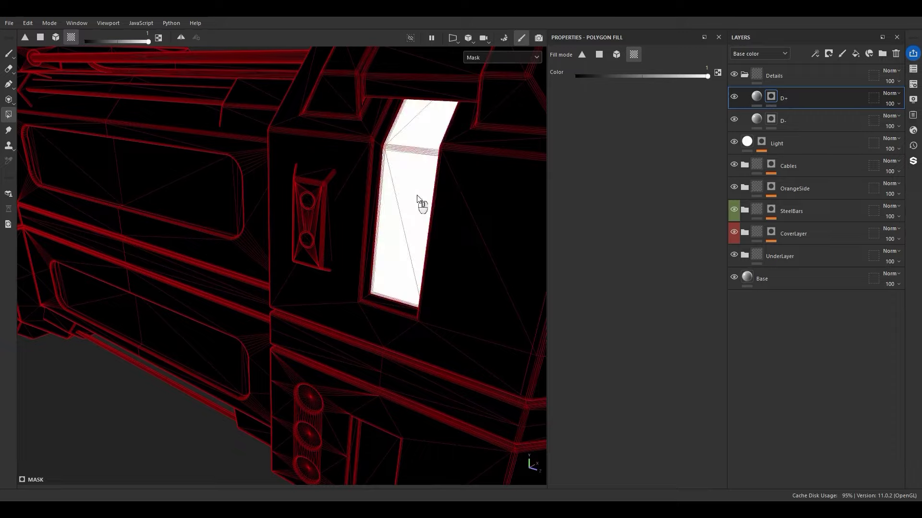
scroll(416, 195, down, 2)
alt+drag(417, 195, 384, 240)
click(384, 292)
alt+drag(402, 279, 375, 249)
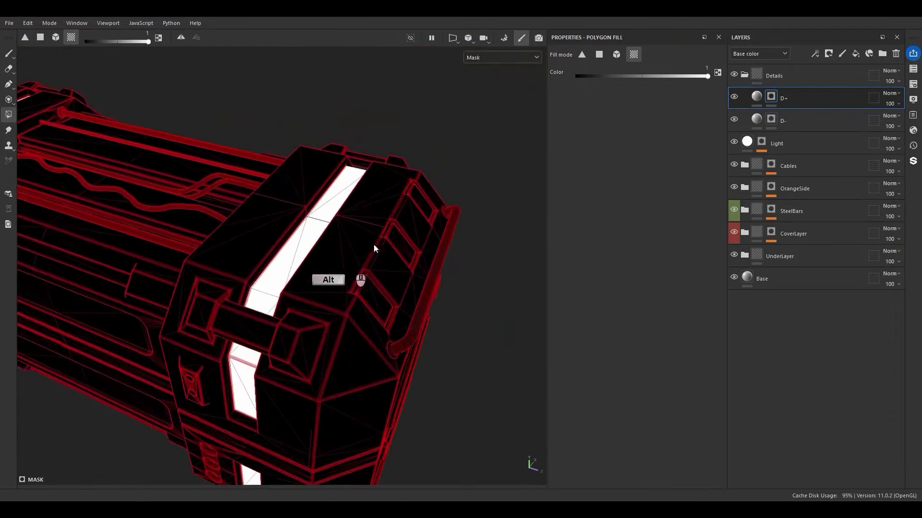
Add a fill with the Gradient Linear 2 texture to the D+ mask and set its Tiling parameter to 16
right_click(771, 96)
drag(736, 181, 717, 183)
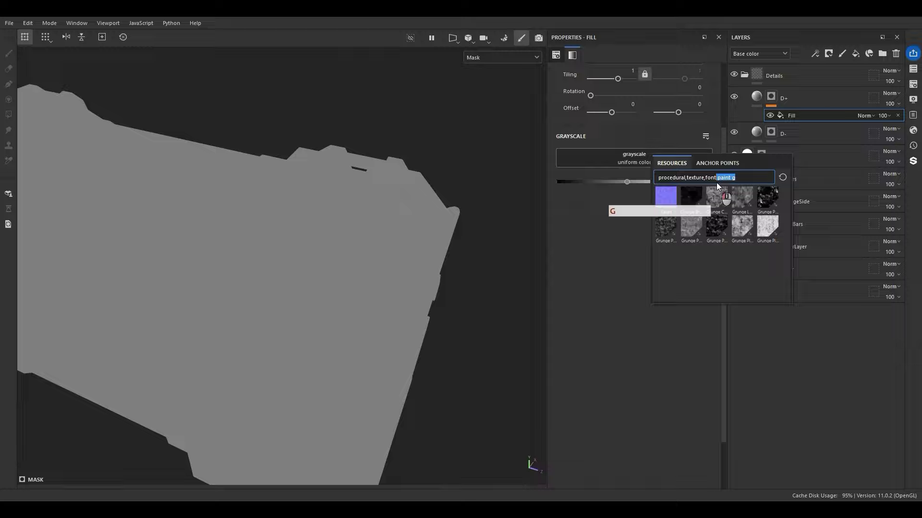
text(g)
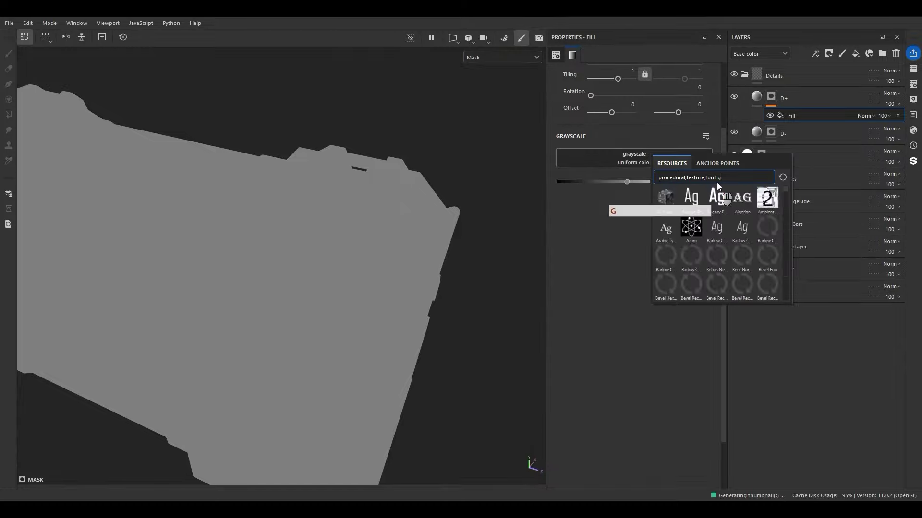
text(radi)
click(719, 225)
drag(568, 261, 754, 256)
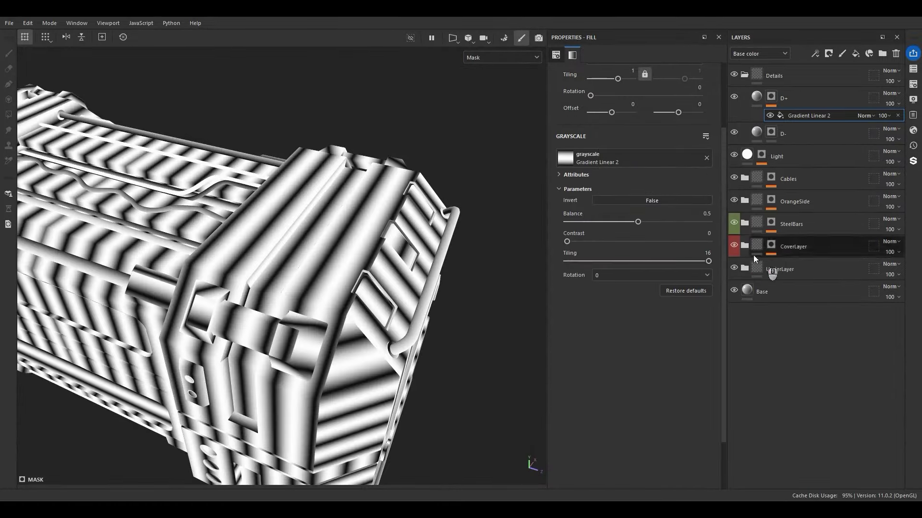
Set the gradient fill's UV tiling to 20 and its blend mode to Multiply
click(633, 71)
text(20)
key(Return)
alt+drag(438, 283, 327, 300)
click(865, 116)
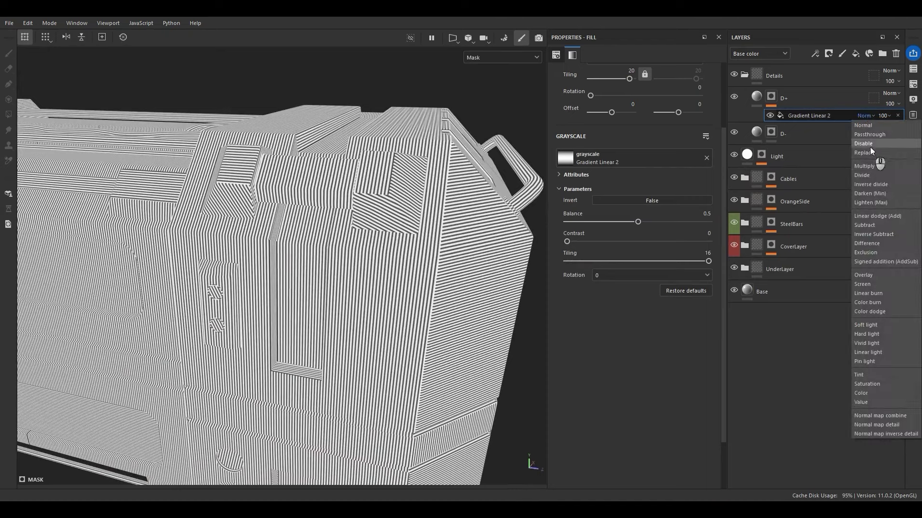
click(871, 168)
Lower the Gradient Linear 2 Tiling parameter to 12 and check the stripes in the recessed channel up close
drag(708, 262, 671, 261)
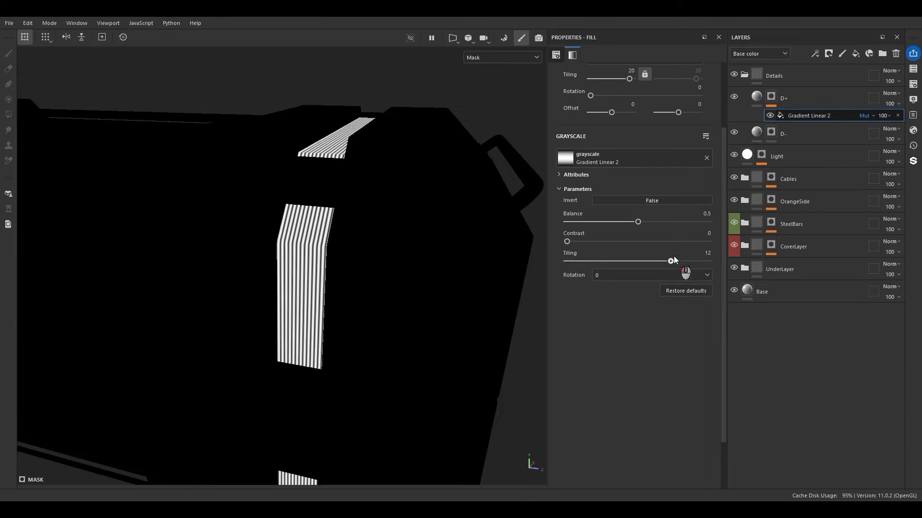
alt+drag(297, 279, 344, 179)
scroll(338, 186, up, 5)
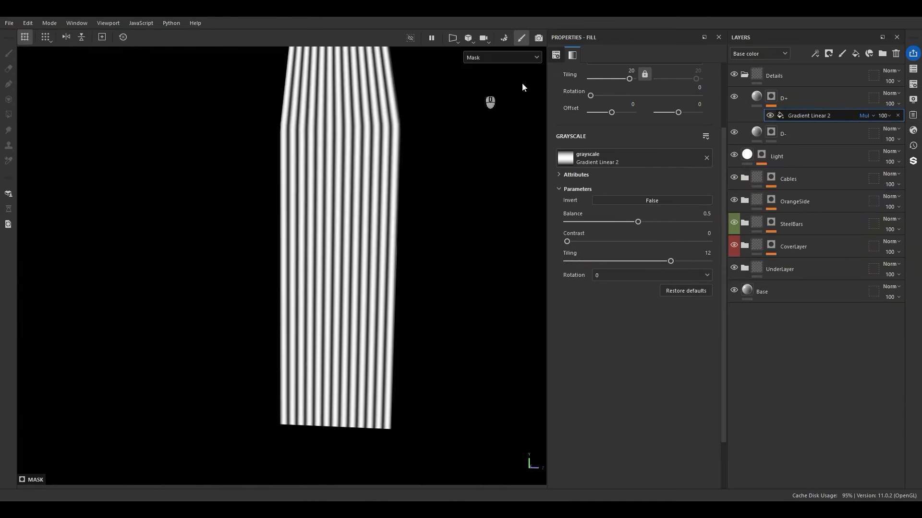
Reduce the D+ layer's height to 0.5358 and check the ribbed channels on the box
click(757, 97)
alt+drag(292, 272, 312, 216)
scroll(361, 121, up, 3)
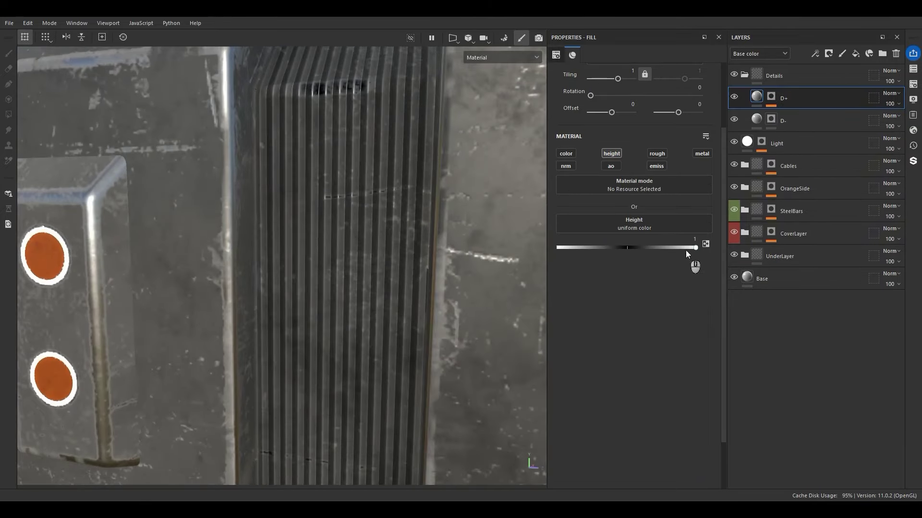
drag(664, 241, 664, 241)
scroll(317, 114, down, 5)
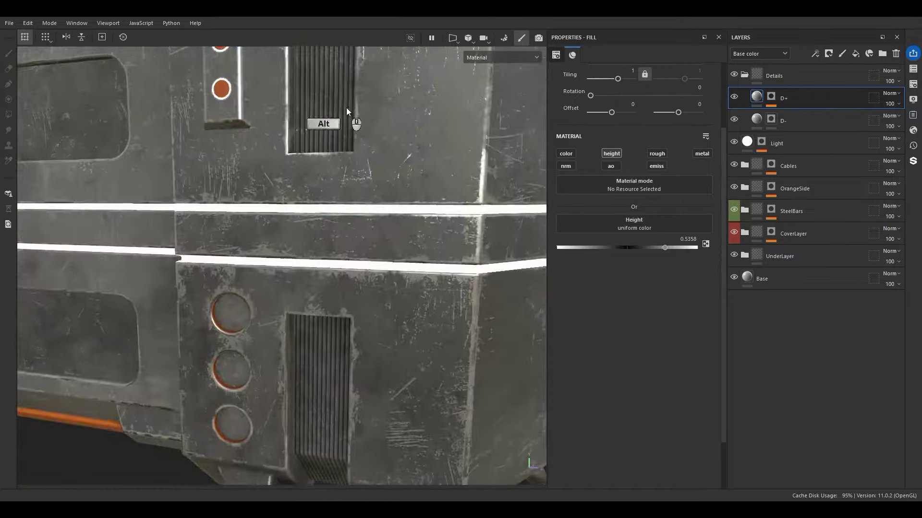
alt+middle_drag(339, 367, 333, 259)
alt+drag(333, 260, 319, 201)
scroll(340, 200, down, 3)
Fill the recessed rounded side panels and the round recesses in the D- mask
click(774, 120)
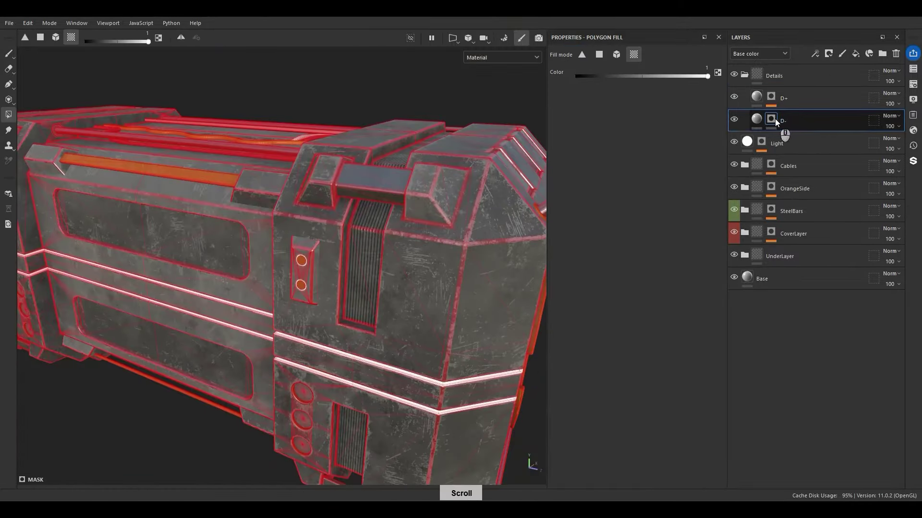
alt+click(771, 120)
scroll(282, 253, up, 5)
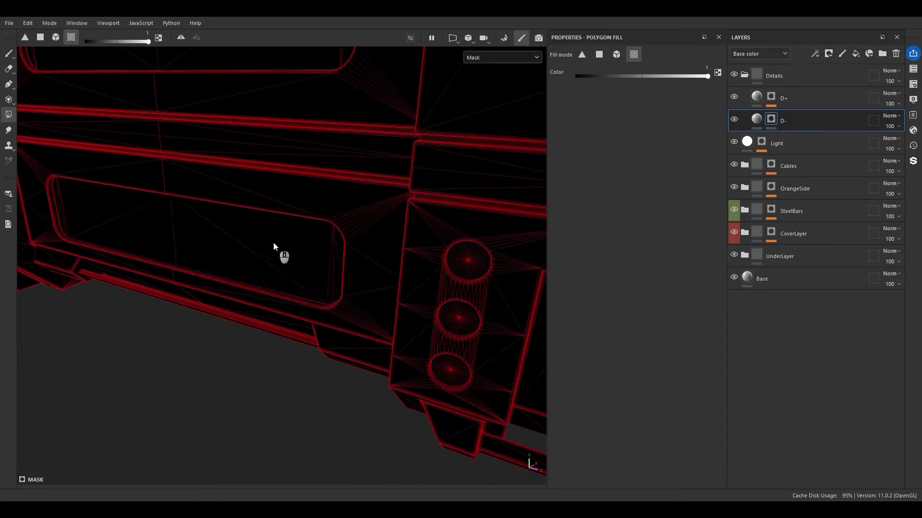
click(272, 231)
alt+drag(271, 228, 300, 144)
scroll(341, 196, up, 3)
click(387, 182)
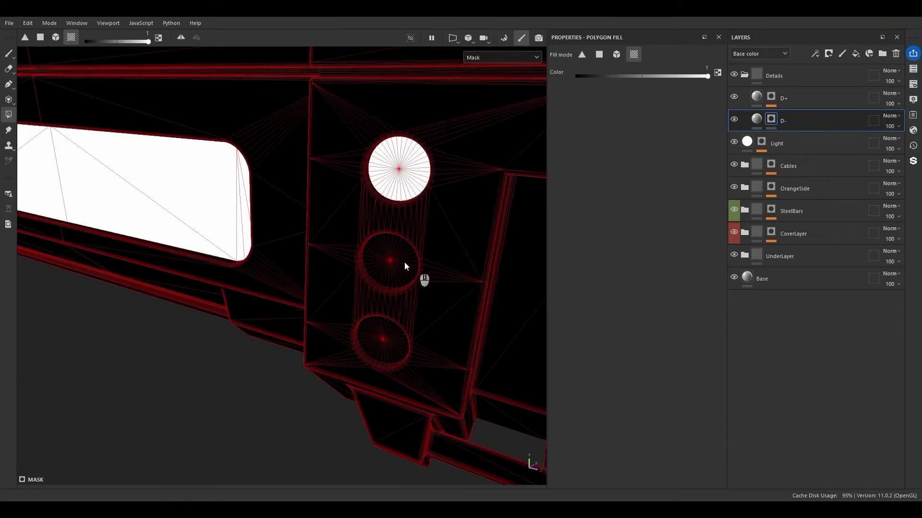
scroll(365, 339, down, 4)
alt+drag(369, 332, 231, 140)
Add a fill with the Circles texture to the D- mask and set its blend mode to Multiply
right_click(770, 116)
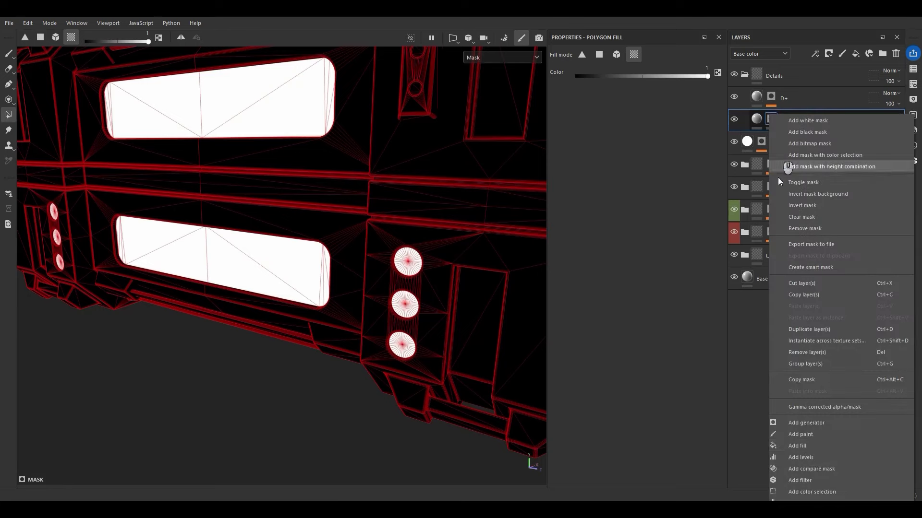
click(804, 447)
click(635, 158)
text(circle)
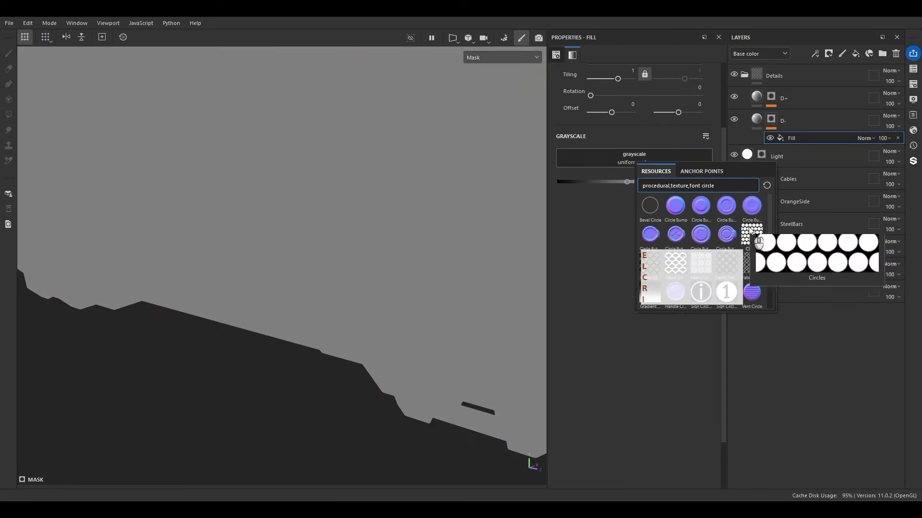
click(747, 241)
click(864, 139)
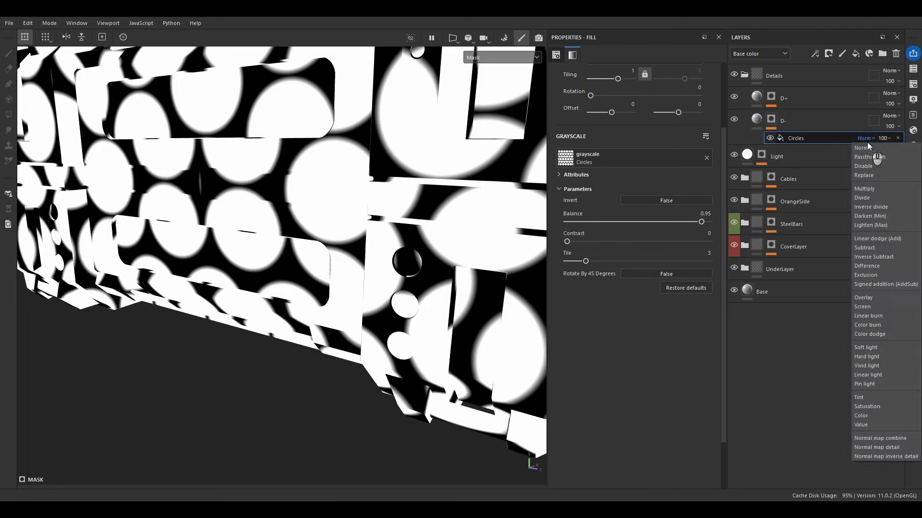
click(865, 189)
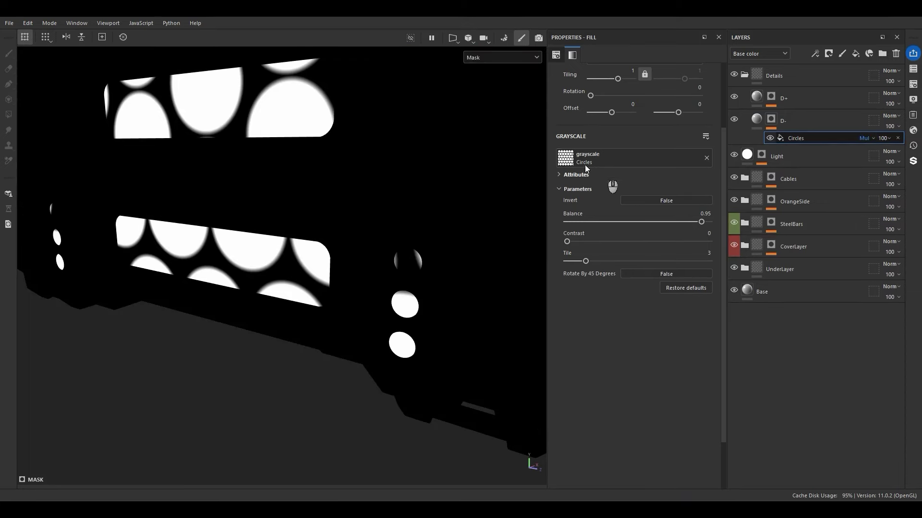
Set the Circles fill's Tile parameter to 16 and its tiling to 7.23 in the D- mask
drag(586, 261, 727, 262)
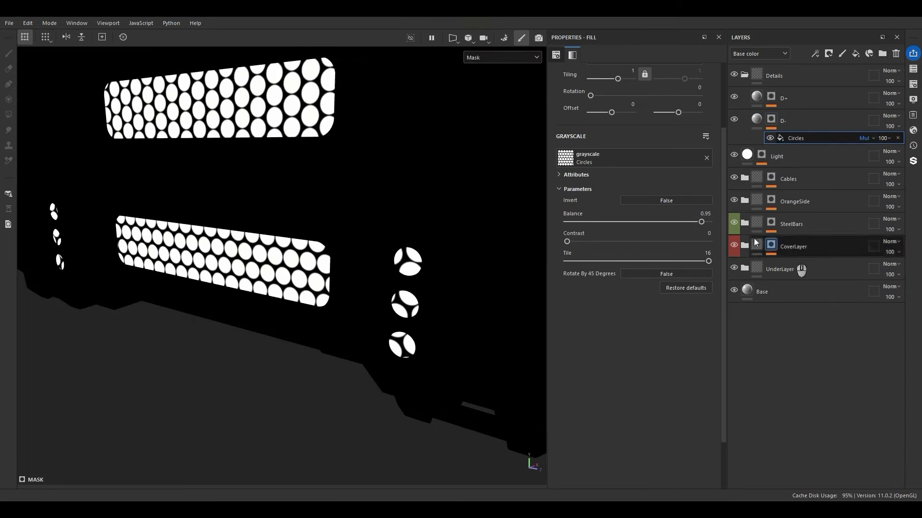
drag(617, 82, 624, 77)
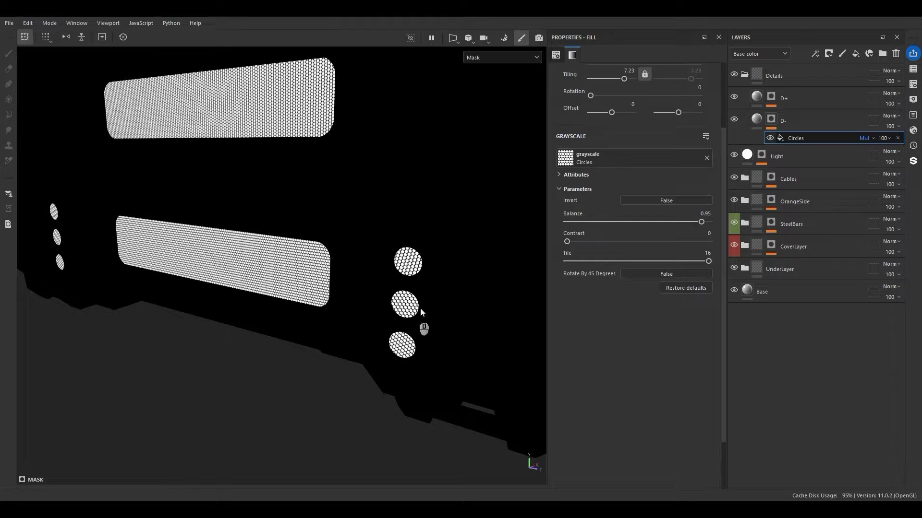
scroll(419, 307, up, 4)
Set the D- layer's height to -0.0853 to soften the circle pattern's depth
click(756, 119)
scroll(367, 267, up, 3)
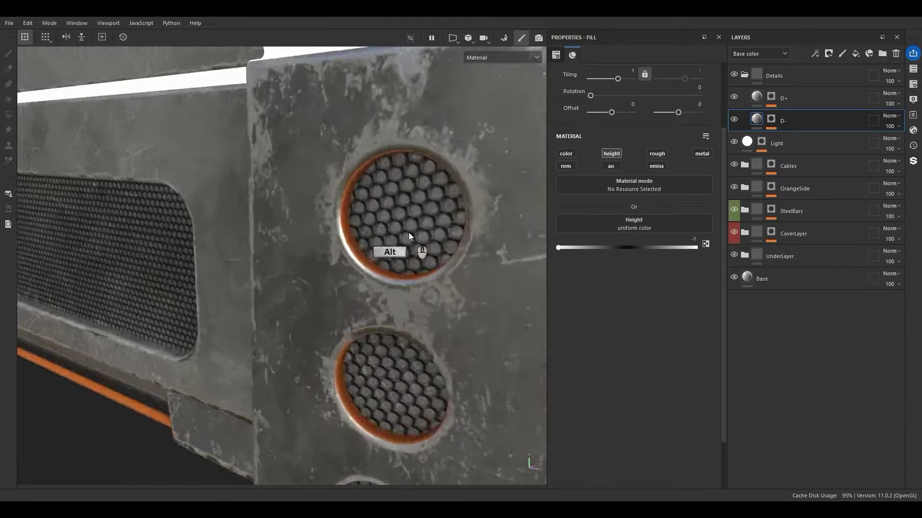
drag(571, 247, 620, 248)
drag(620, 248, 621, 248)
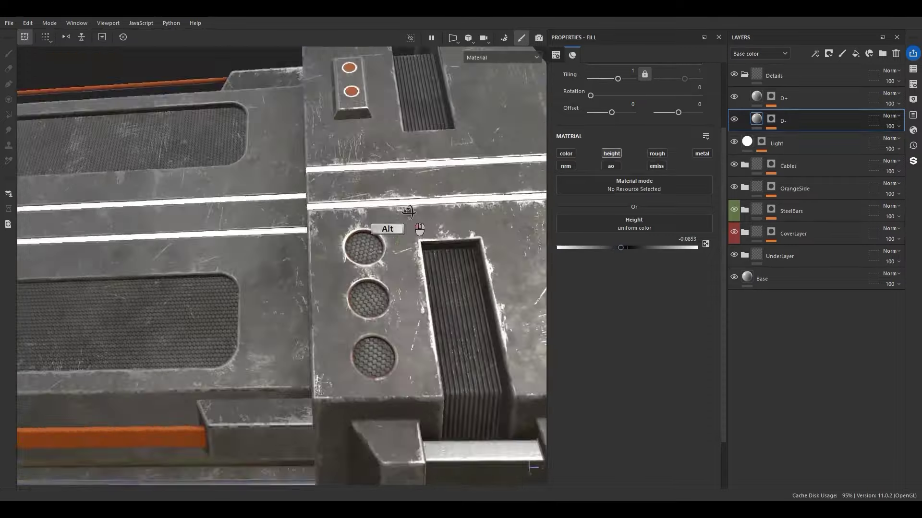
Examine the circle pattern in the side panels and round recesses, and the ribbed channels around the box
alt+drag(410, 213, 327, 272)
alt+middle_drag(331, 271, 460, 262)
scroll(459, 262, down, 5)
alt+drag(316, 172, 354, 237)
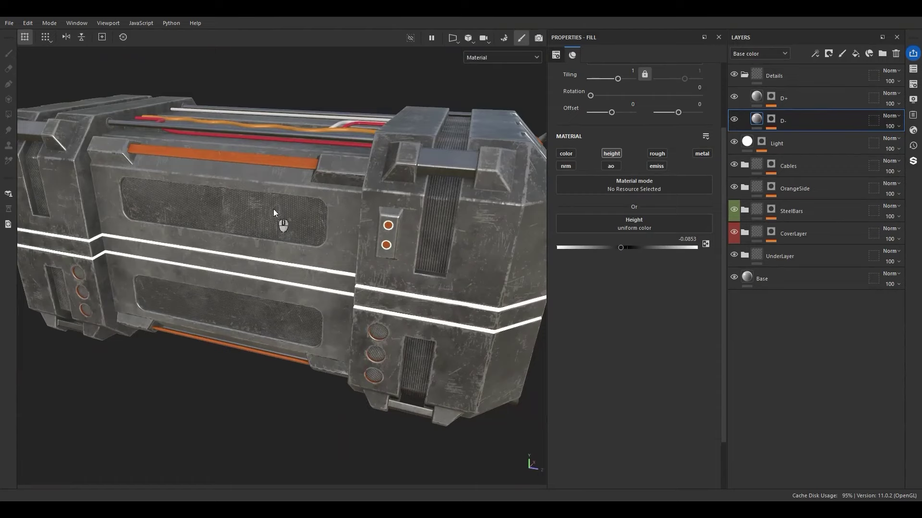
alt+drag(379, 207, 331, 222)
scroll(388, 260, up, 5)
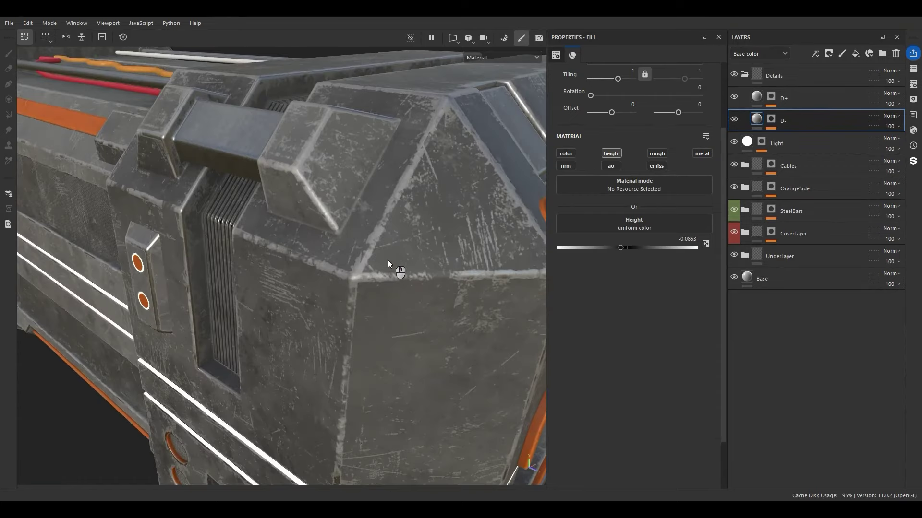
scroll(385, 261, down, 5)
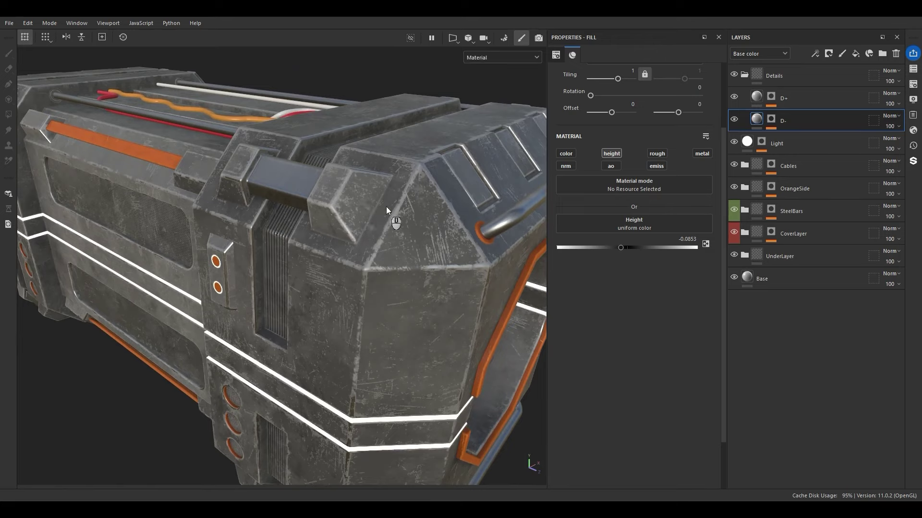
scroll(387, 208, down, 1)
alt+middle_drag(384, 216, 392, 144)
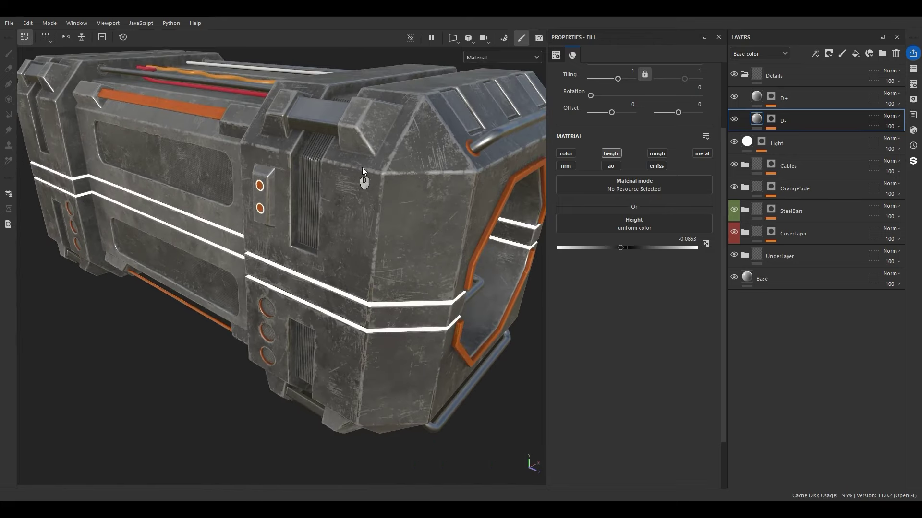
Add a fill layer above D+ in the Details folder, name it D- and give it a black mask
click(755, 100)
click(856, 57)
double_click(785, 101)
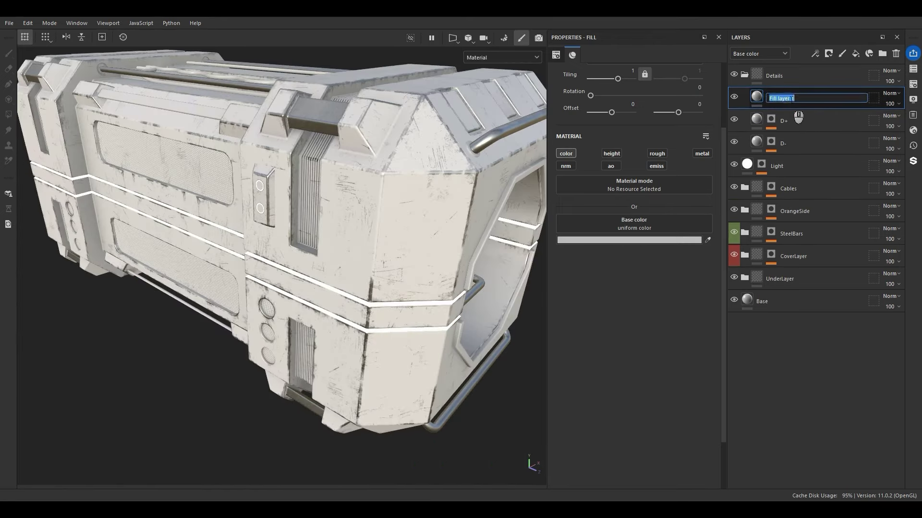
text(D-)
key(Return)
right_click(742, 97)
click(745, 112)
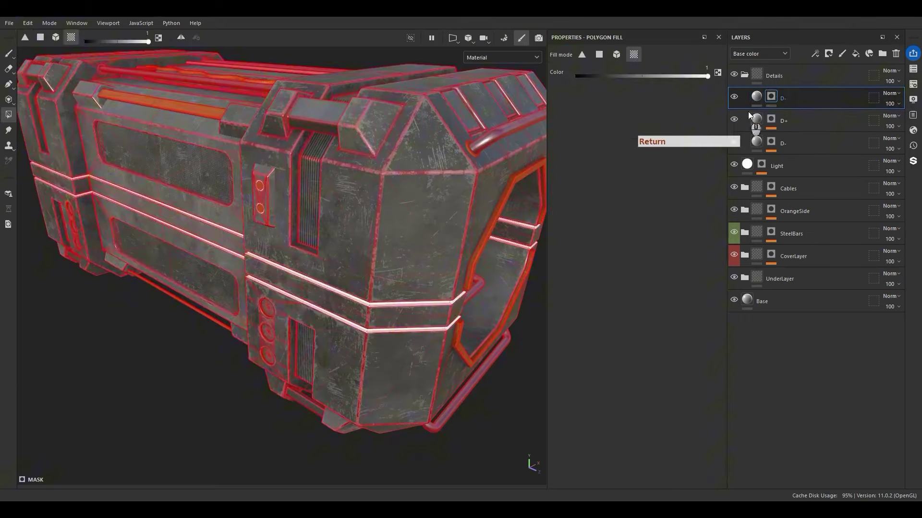
Limit the new D- layer to the height channel and set its height to -1
click(756, 101)
alt+click(610, 156)
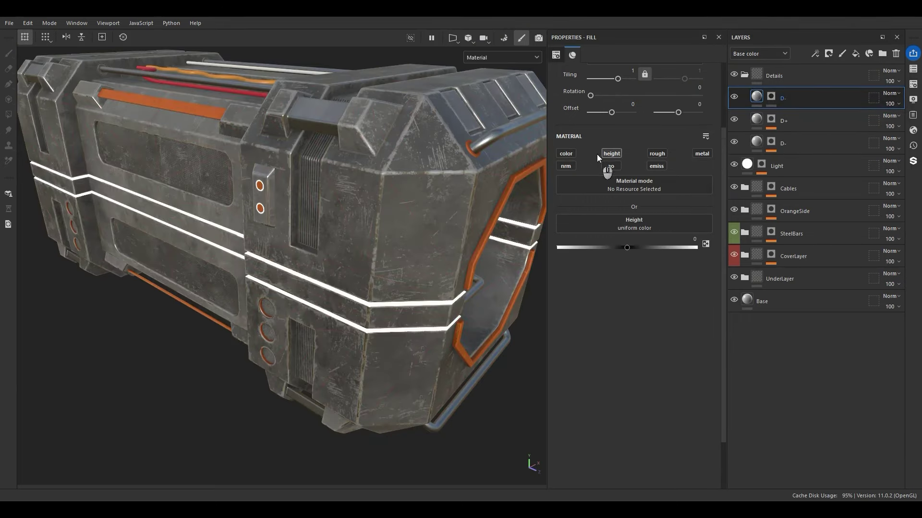
drag(627, 247, 620, 249)
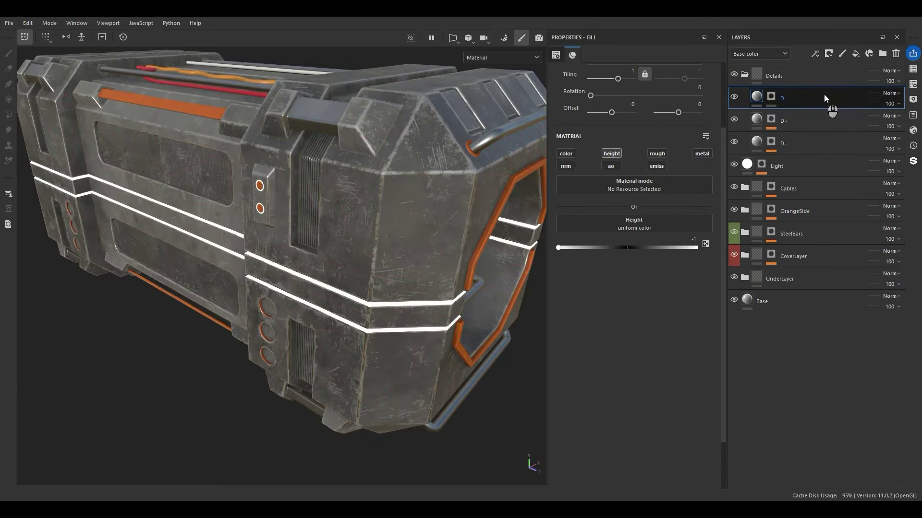
Duplicate the new D- layer and rename the copy D+
key(ctrl+d)
double_click(788, 99)
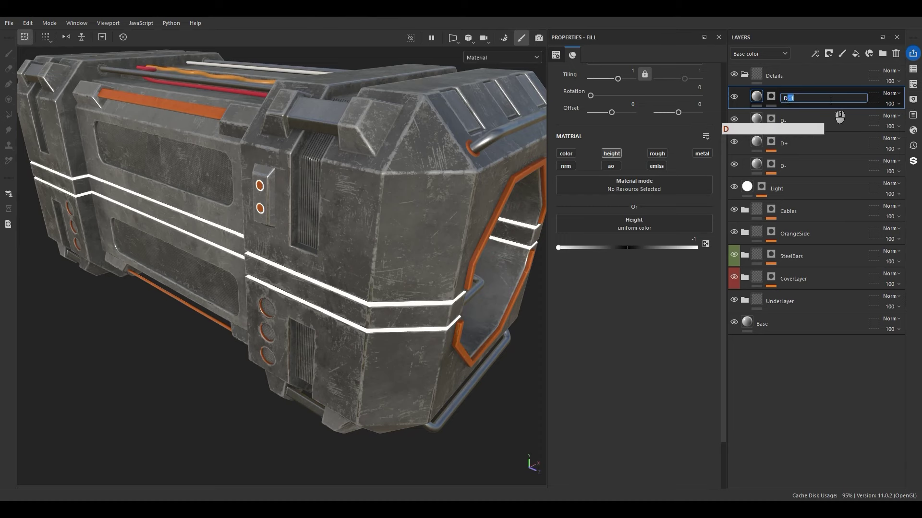
text(D+)
key(Return)
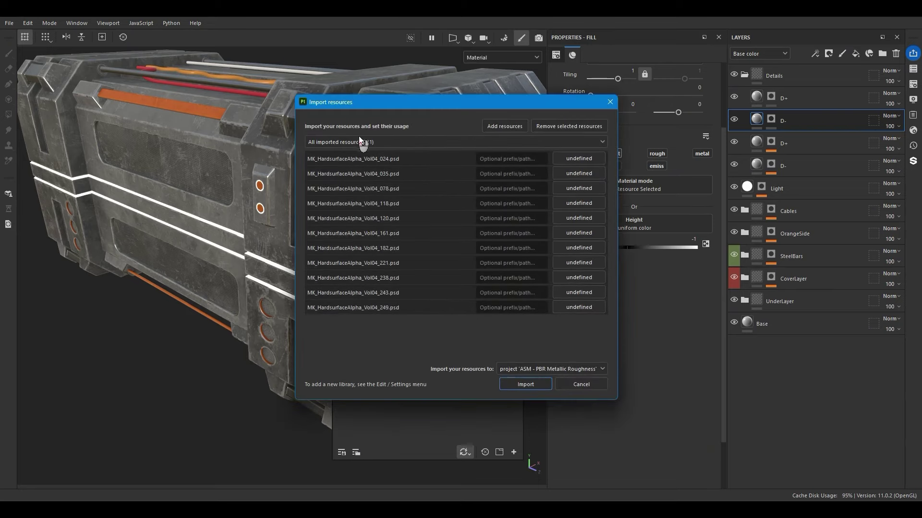
Import the eleven MK_HardsurfaceAlpha_Vol04 PSD files into the current project as textures
click(606, 197)
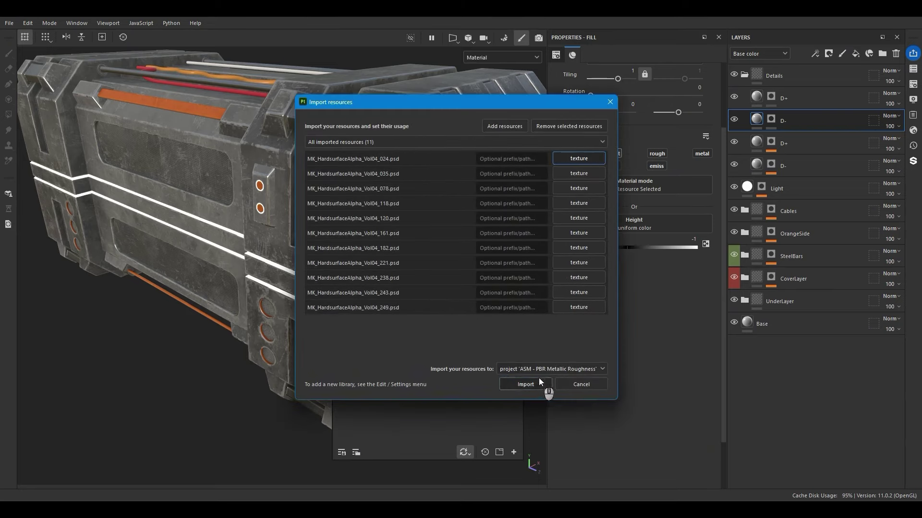
click(525, 385)
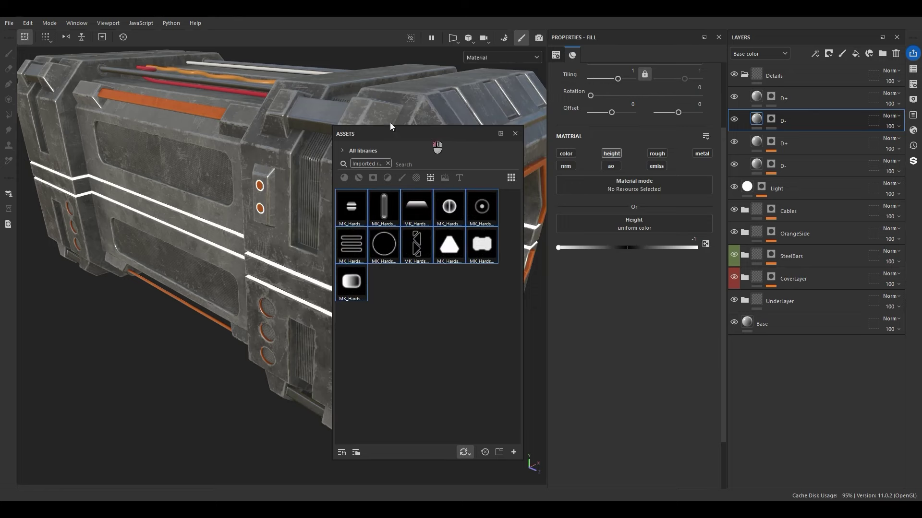
drag(390, 124, 108, 0)
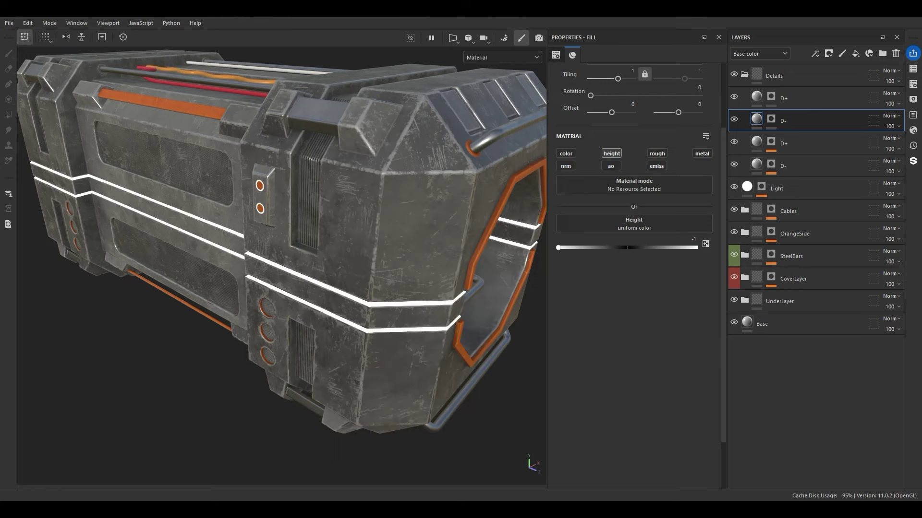
Add a paint effect to the mask of the new, upper D- layer
click(774, 121)
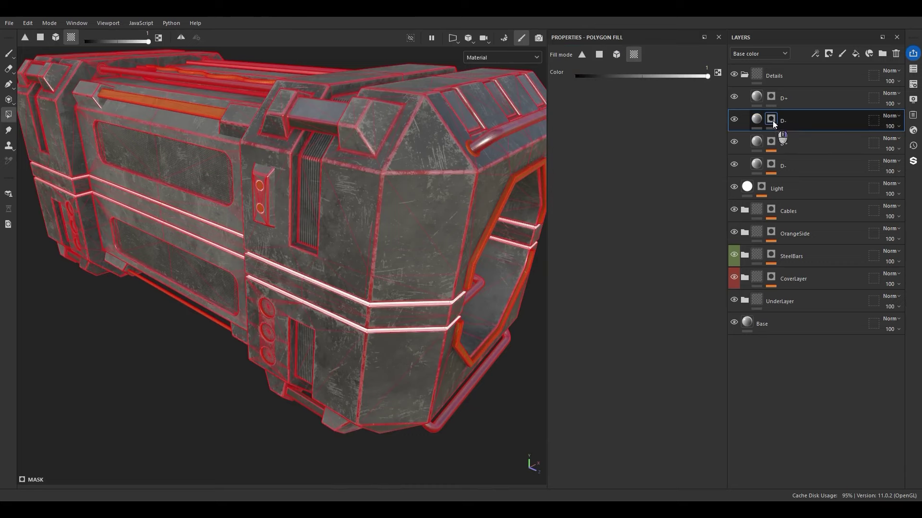
right_click(773, 120)
click(785, 129)
alt+drag(343, 186, 387, 172)
alt+middle_drag(387, 172, 385, 171)
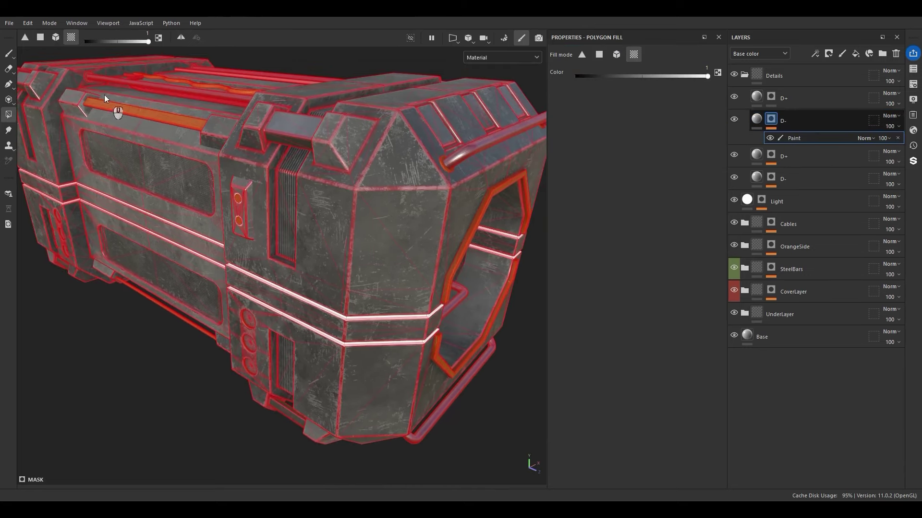
Set up the paint brush with MK_HardsurfaceAlpha_Vol04_118 as its grayscale, hardness 1 and size 3.96
click(10, 55)
scroll(585, 276, down, 3)
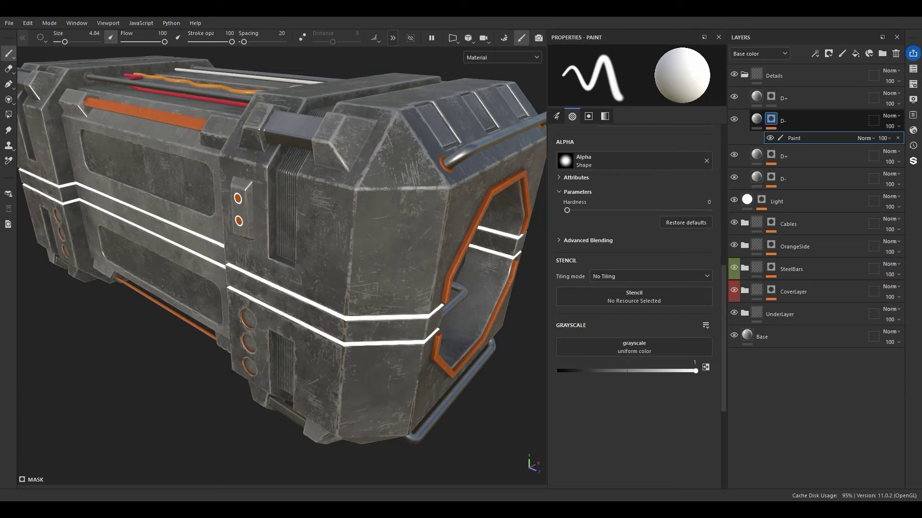
key(n)
drag(450, 181, 590, 356)
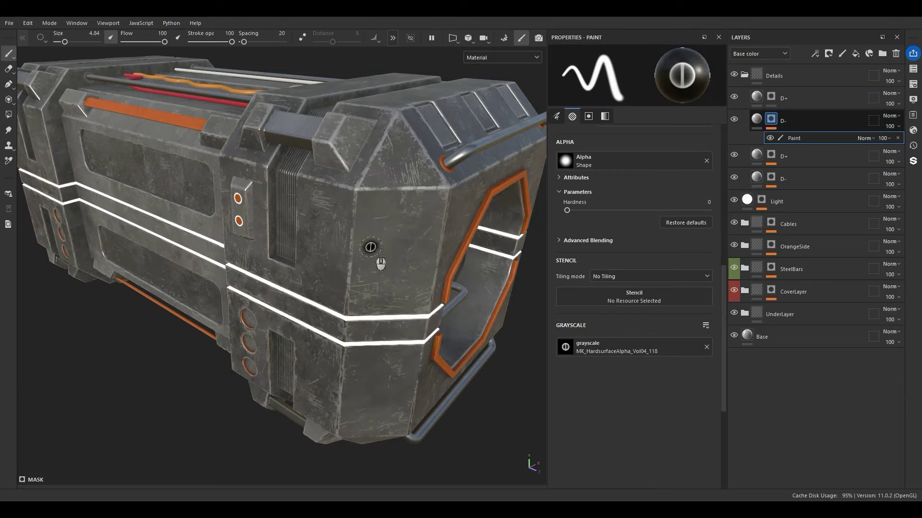
ctrl+right_drag(381, 263, 369, 235)
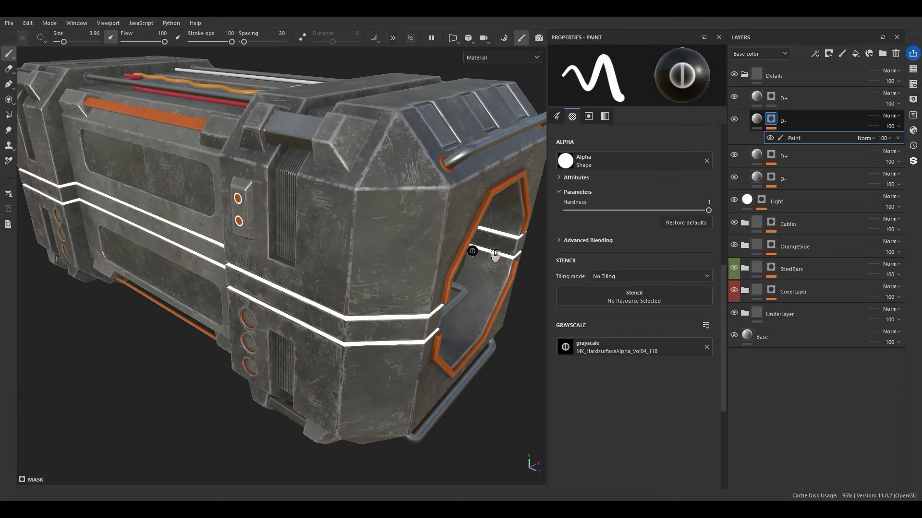
Try to stamp slotted screws at the three corners of the triangular end face with brush size 2.97
scroll(379, 181, up, 6)
ctrl+right_drag(373, 195, 352, 197)
click(344, 196)
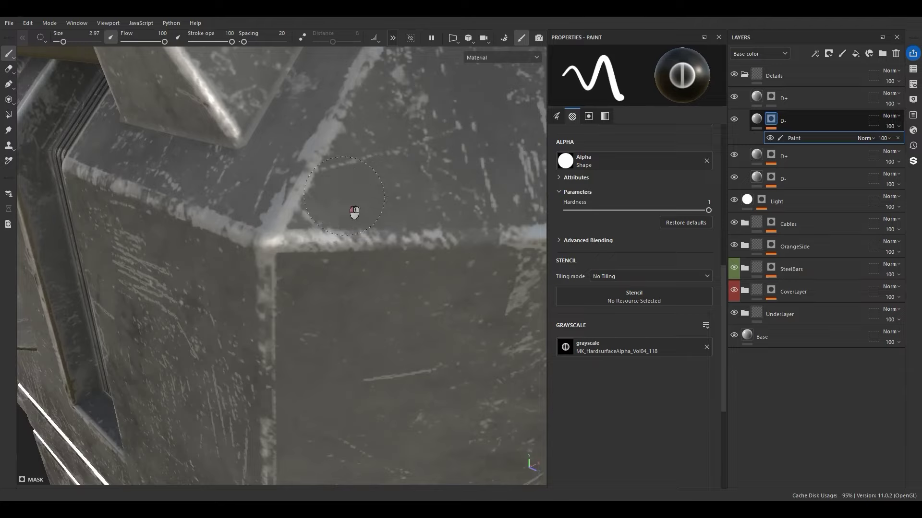
scroll(344, 196, down, 4)
click(448, 223)
alt+middle_drag(446, 223, 377, 358)
scroll(285, 210, up, 3)
click(286, 203)
scroll(306, 306, down, 4)
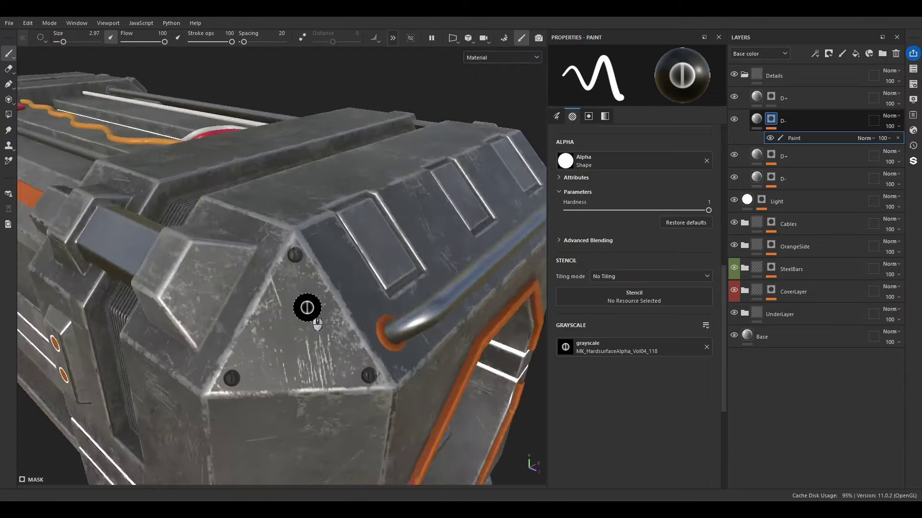
scroll(307, 307, down, 3)
alt+middle_drag(332, 456, 321, 251)
alt+drag(321, 251, 312, 274)
scroll(371, 111, up, 5)
alt+middle_drag(371, 111, 360, 181)
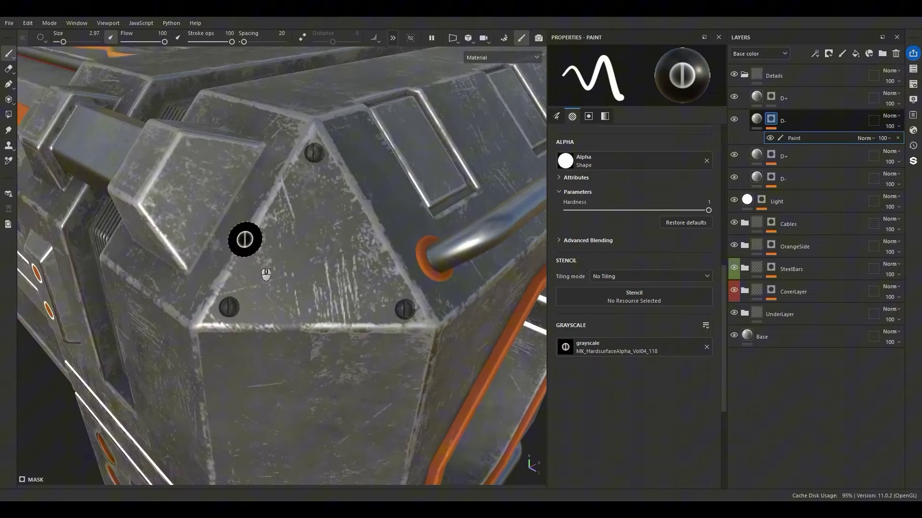
Undo the last two screw stamps and try to restamp them with differently rotated slots
key(ctrl+z)
key(ctrl+z)
scroll(380, 298, up, 3)
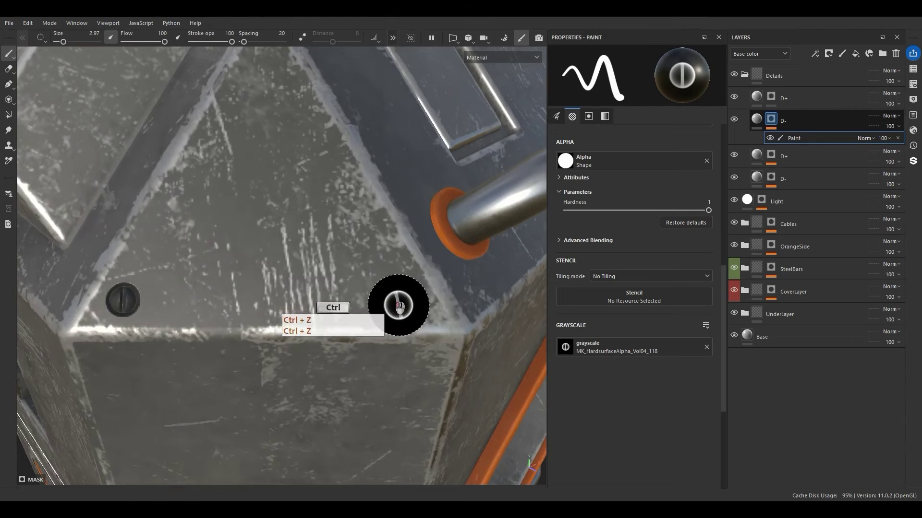
ctrl+drag(398, 306, 395, 276)
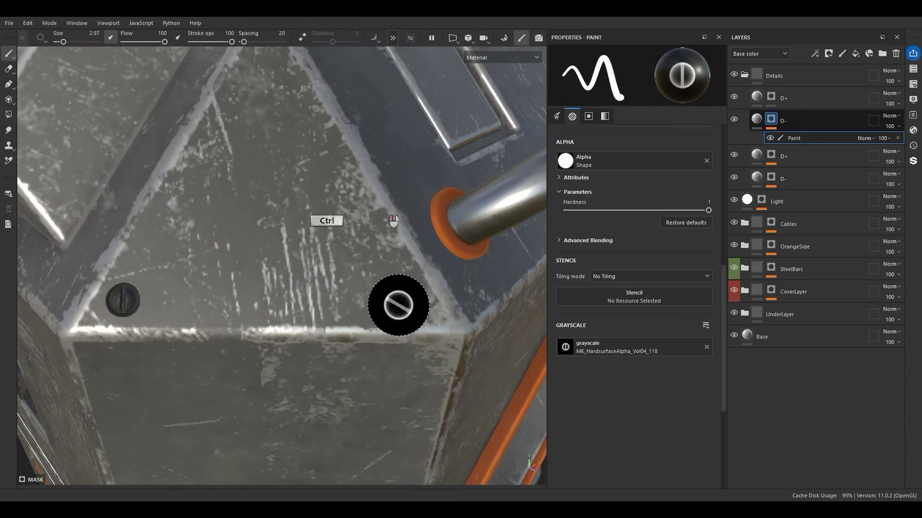
scroll(416, 305, down, 3)
scroll(331, 222, up, 3)
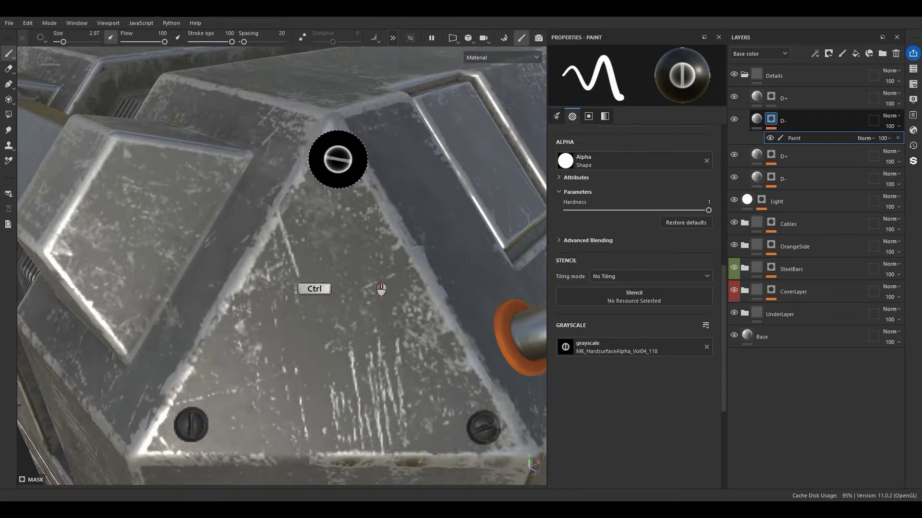
ctrl+drag(337, 159, 329, 148)
click(332, 156)
scroll(300, 324, down, 5)
alt+drag(300, 324, 327, 275)
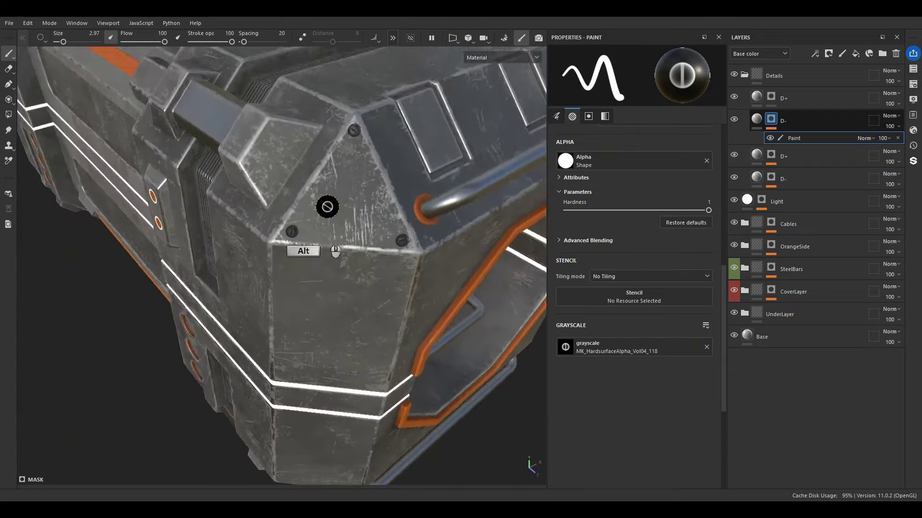
scroll(366, 154, up, 3)
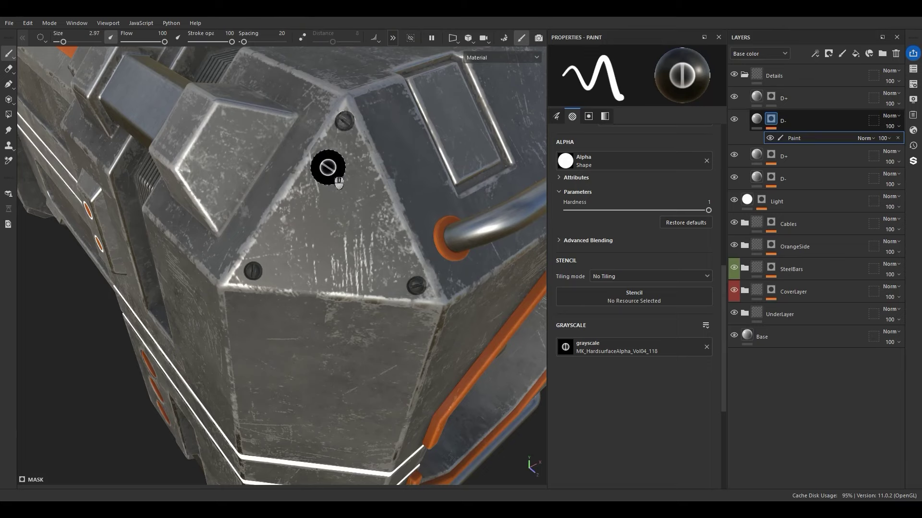
Undo the three screw stamps on the triangular face
key(ctrl+z)
key(ctrl+z)
key(ctrl+z)
Reduce the brush size to 1.9 and stamp screws with varied slot rotations at the triangular face's three corners
ctrl+right_drag(248, 271, 240, 272)
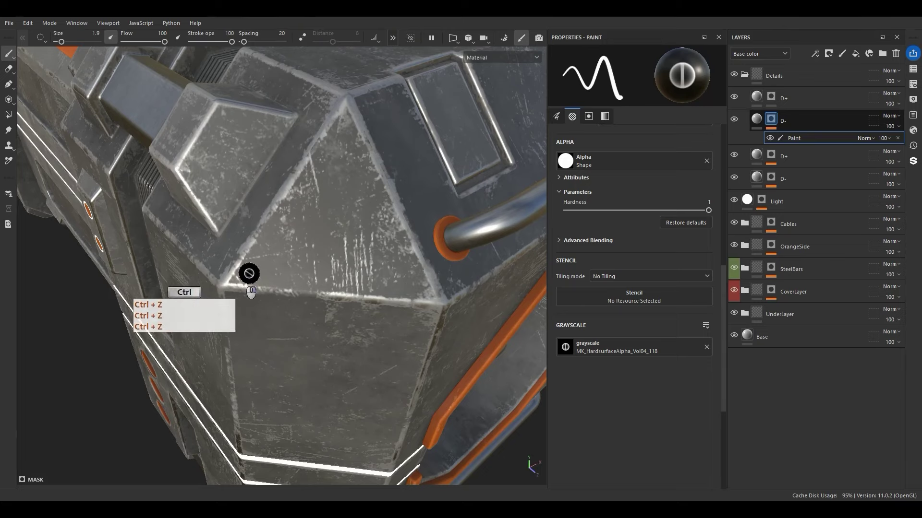
alt+middle_drag(249, 277, 294, 270)
scroll(296, 268, up, 4)
click(279, 258)
scroll(322, 282, down, 4)
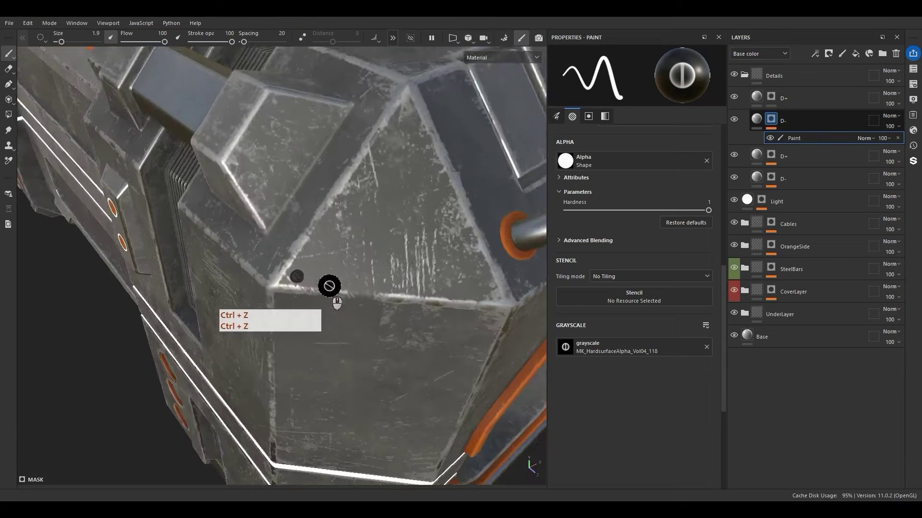
alt+drag(330, 286, 288, 278)
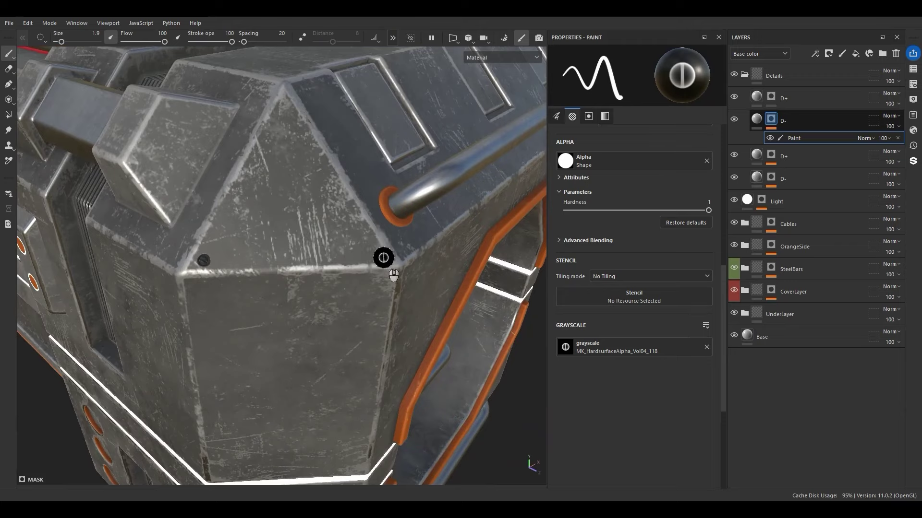
alt+drag(273, 241, 343, 178)
scroll(296, 202, up, 4)
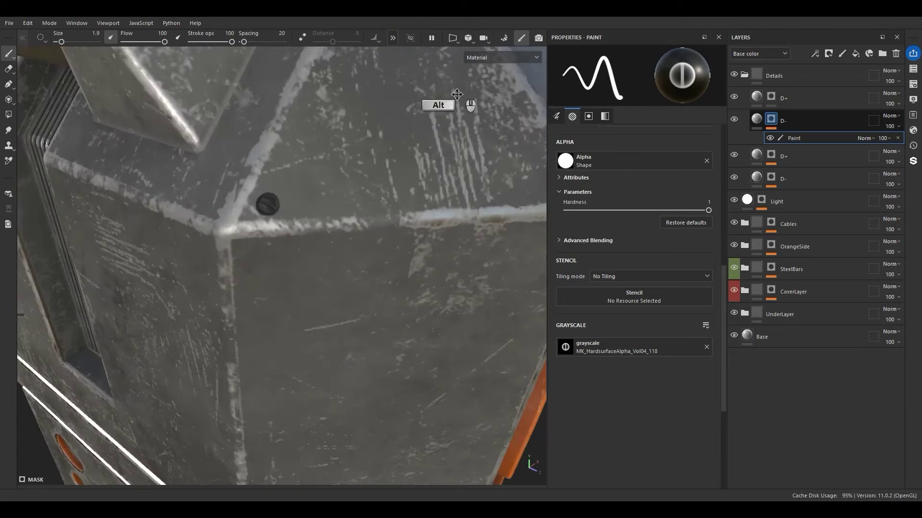
alt+drag(456, 88, 318, 209)
key(ctrl+z)
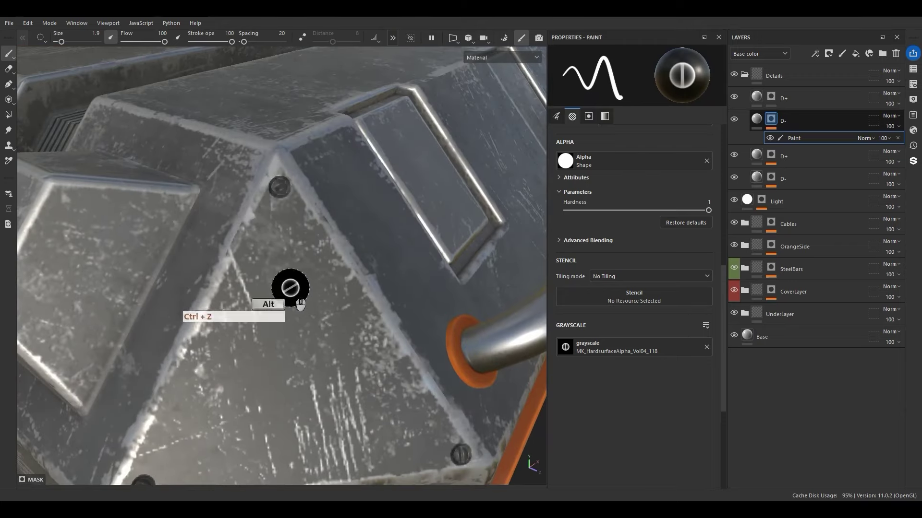
Set the height of the upper D- layer holding the screws to -0.1331
scroll(288, 288, up, 5)
click(756, 121)
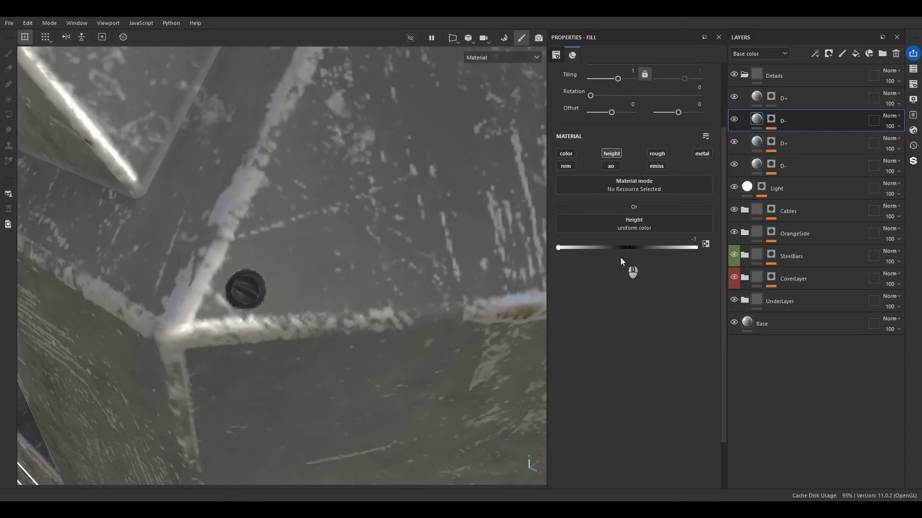
drag(608, 255, 618, 249)
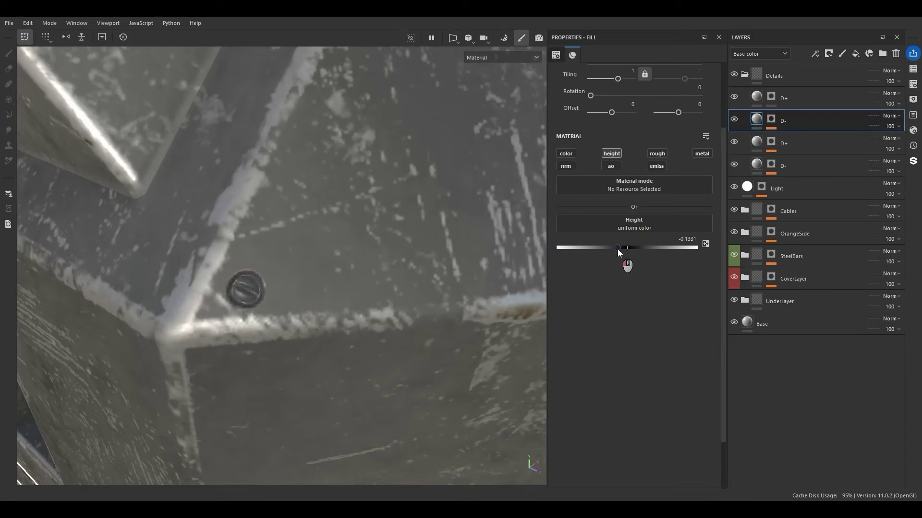
scroll(292, 215, down, 6)
scroll(292, 215, down, 4)
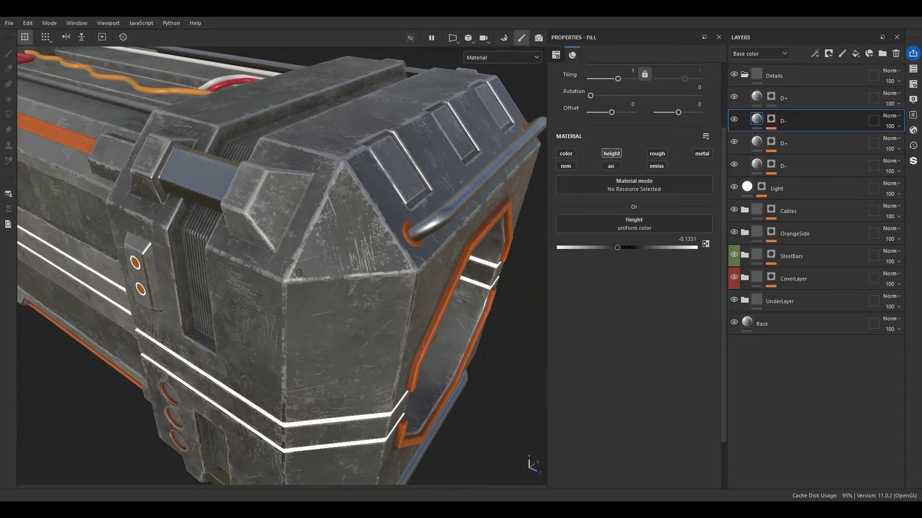
drag(542, 17, 454, 86)
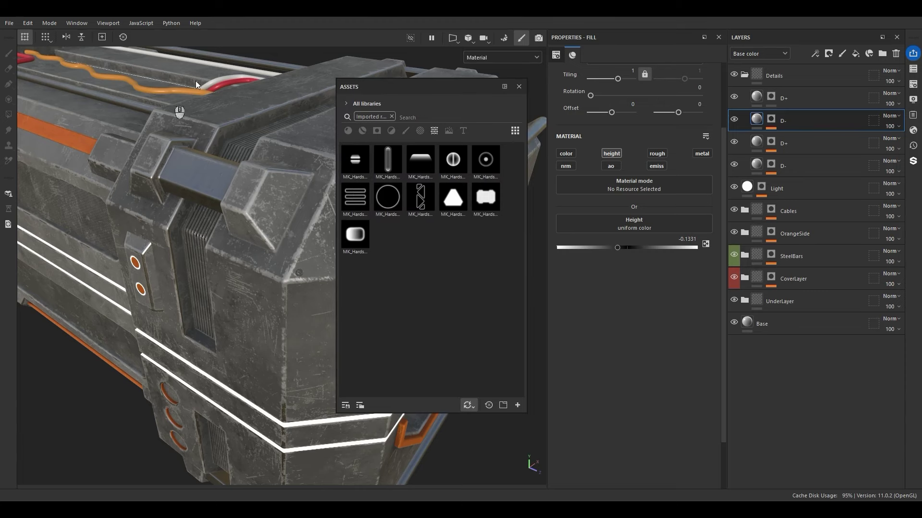
drag(412, 91, 292, 0)
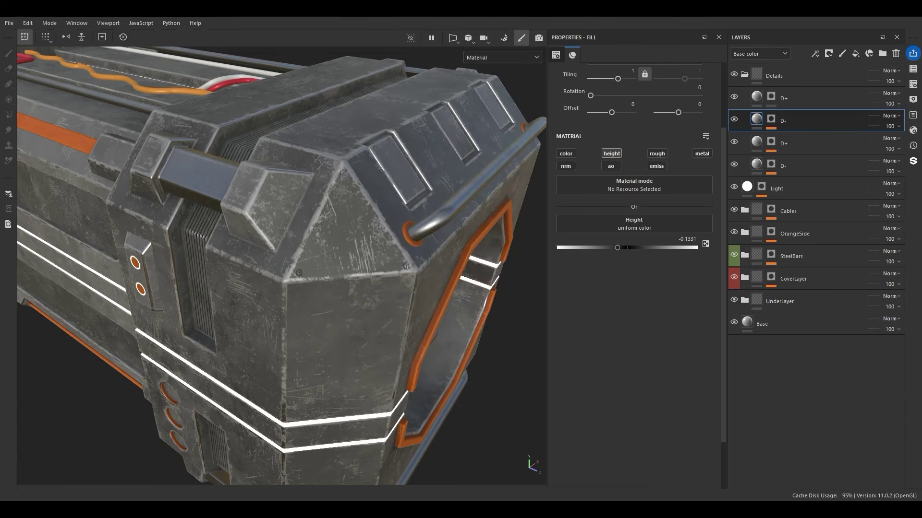
scroll(329, 260, down, 3)
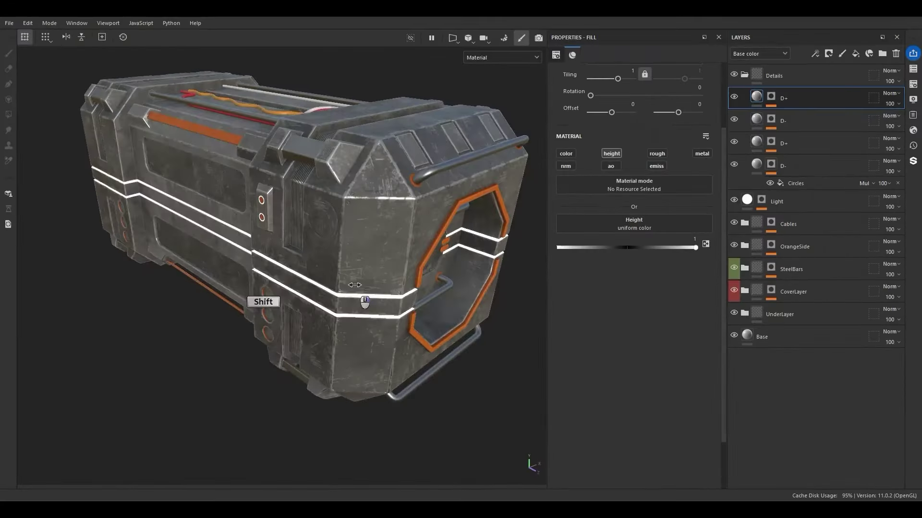
scroll(330, 301, up, 3)
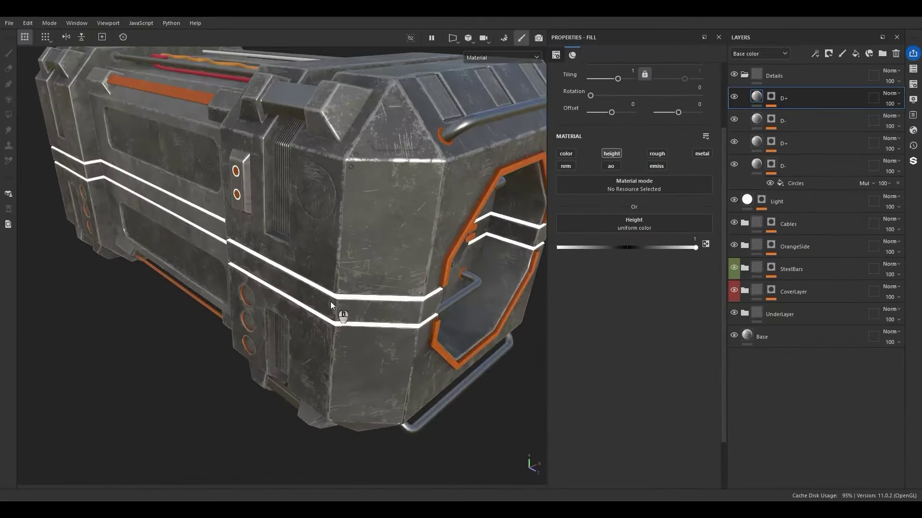
alt+drag(330, 301, 380, 274)
Check the masks of the upper D+ and D- layers and set the upper D- layer's height to -0.2287
alt+click(770, 99)
mouse_move(390, 188)
alt+mouse_down()
mouse_move(288, 291)
mouse_move(409, 202)
mouse_move(319, 192)
mouse_move(317, 235)
alt+mouse_up()
alt+click(771, 134)
click(756, 133)
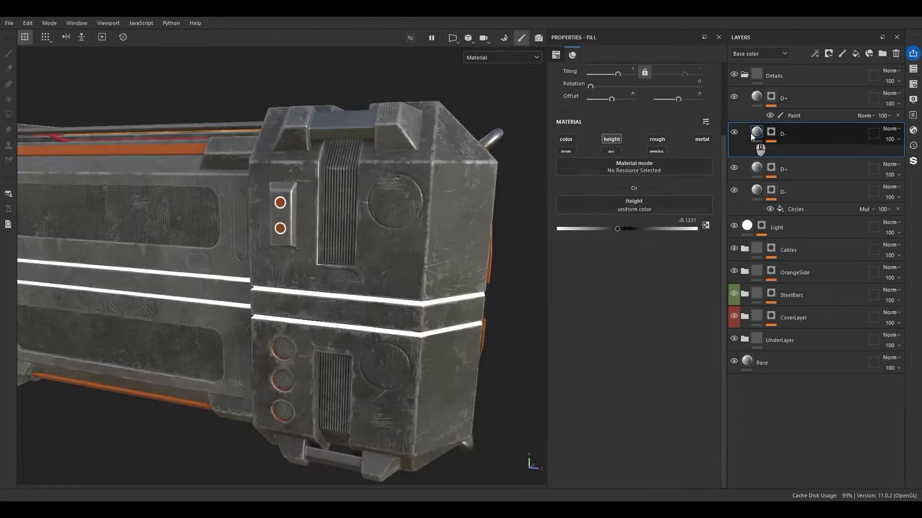
alt+drag(432, 278, 634, 246)
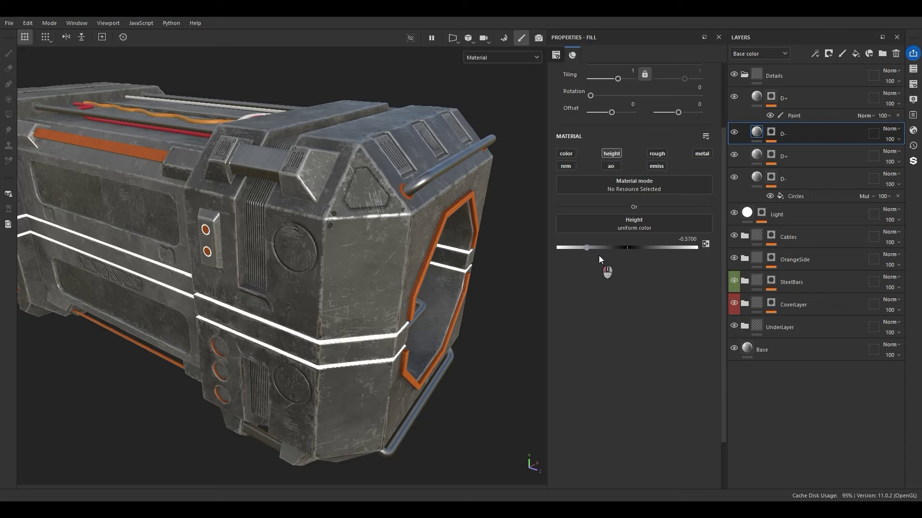
drag(617, 252, 610, 248)
Examine the stamped screws and recessed shapes on the box's triangular face and adjacent side panels
scroll(348, 210, up, 5)
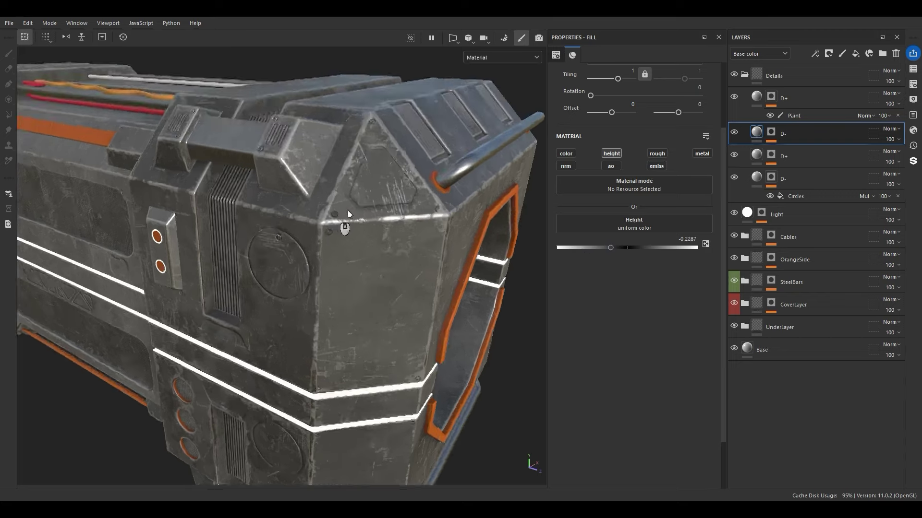
alt+drag(344, 211, 282, 249)
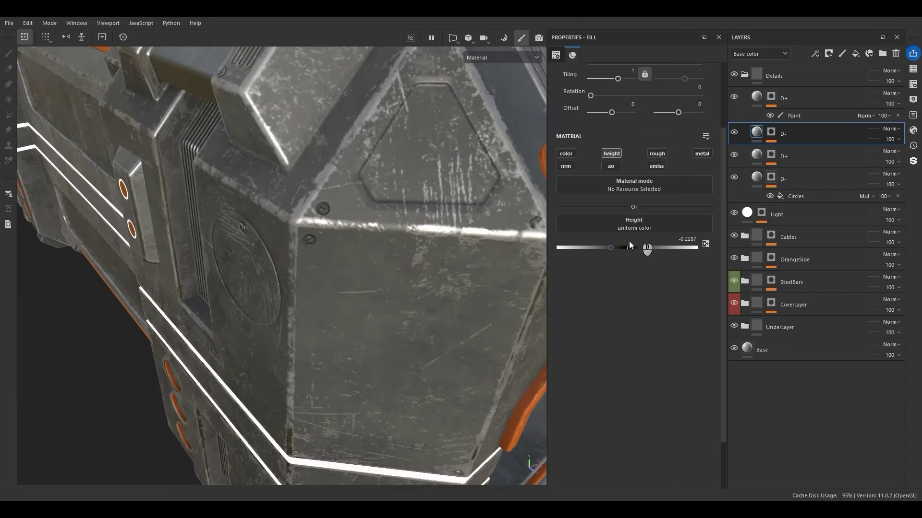
click(755, 101)
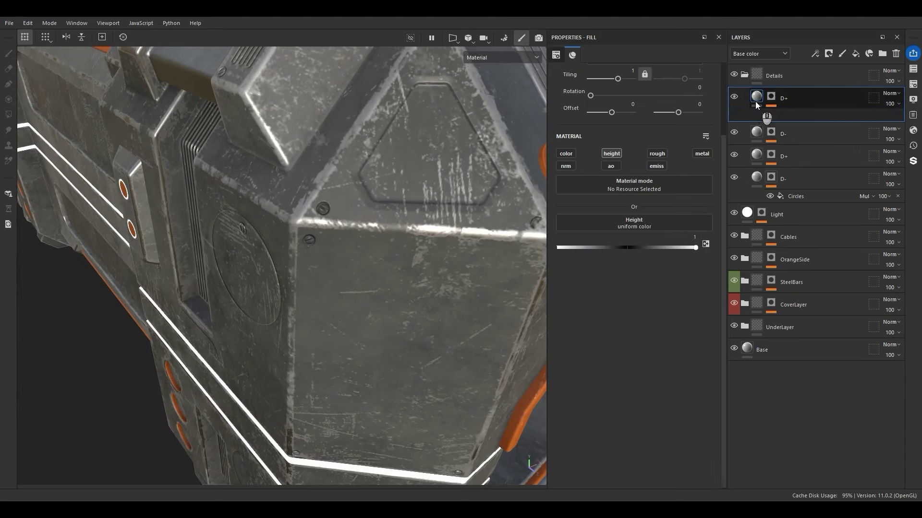
mouse_move(756, 102)
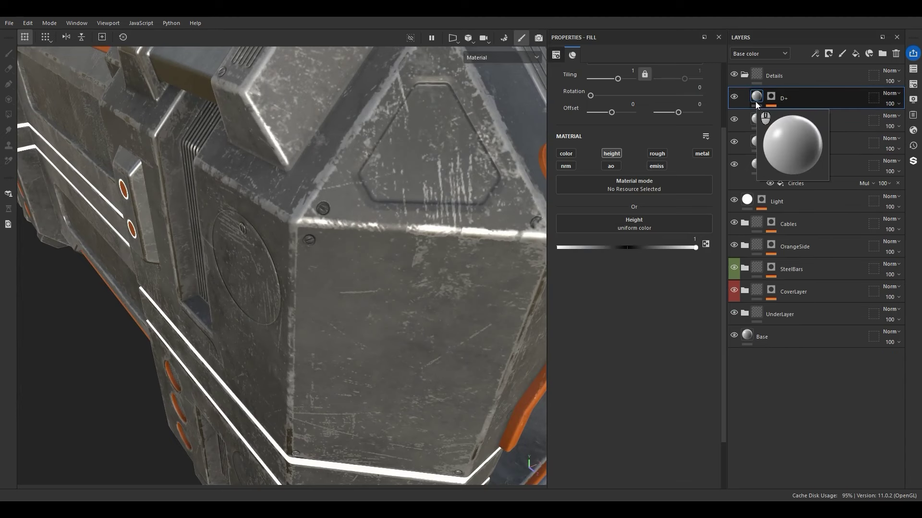
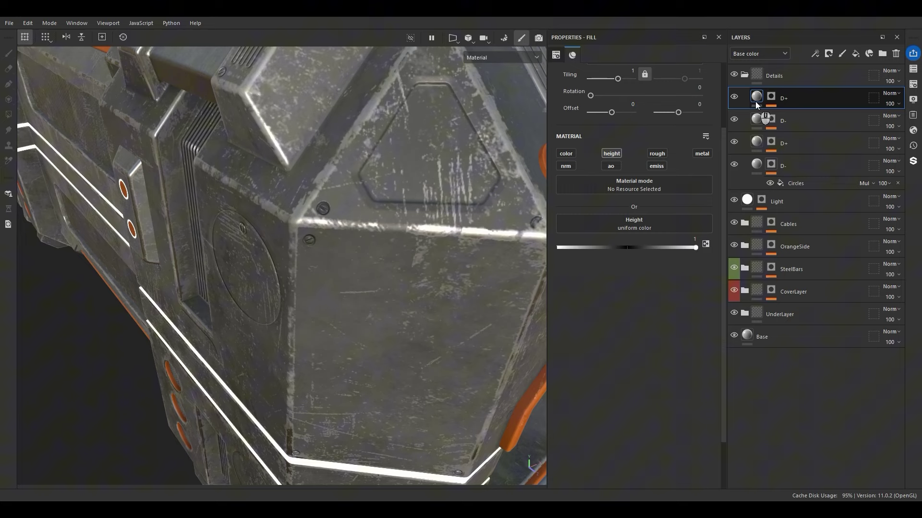
click(745, 75)
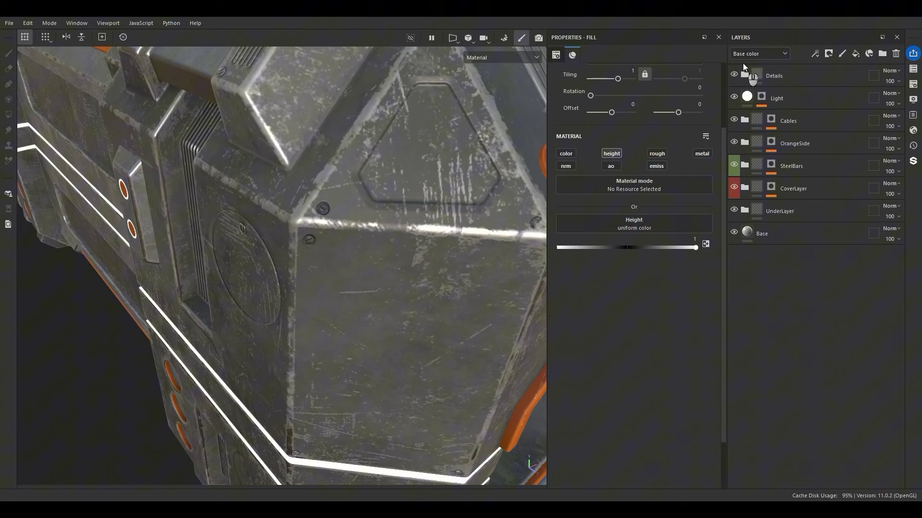
alt+drag(370, 226, 333, 198)
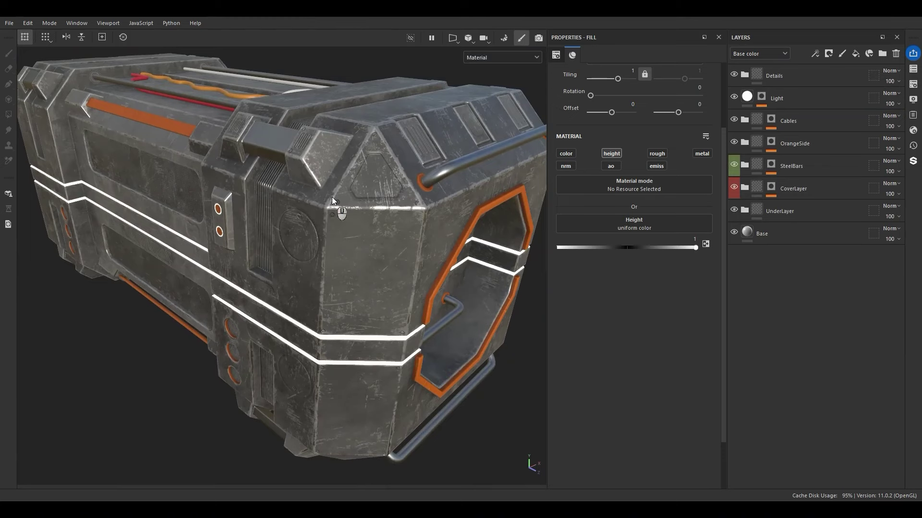
scroll(369, 194, up, 5)
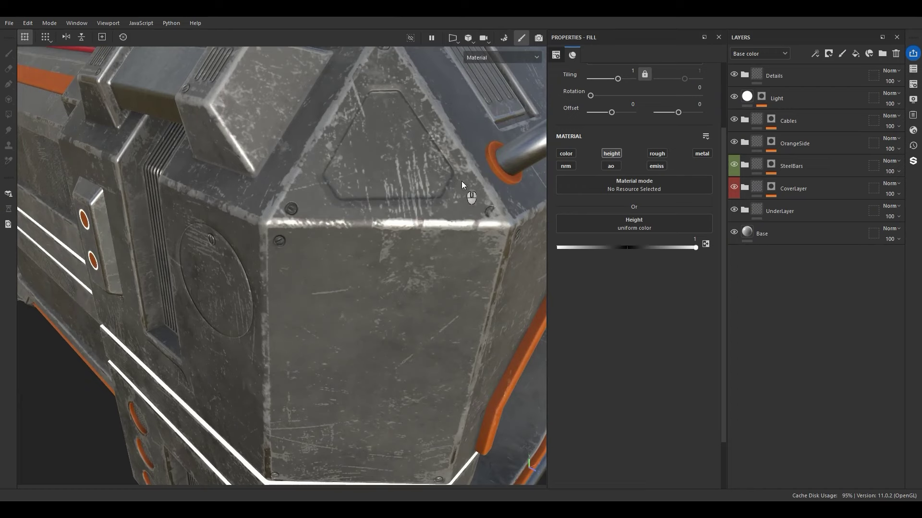
Add a paint layer named H+ above the upper D+ layer in the Details folder
click(745, 75)
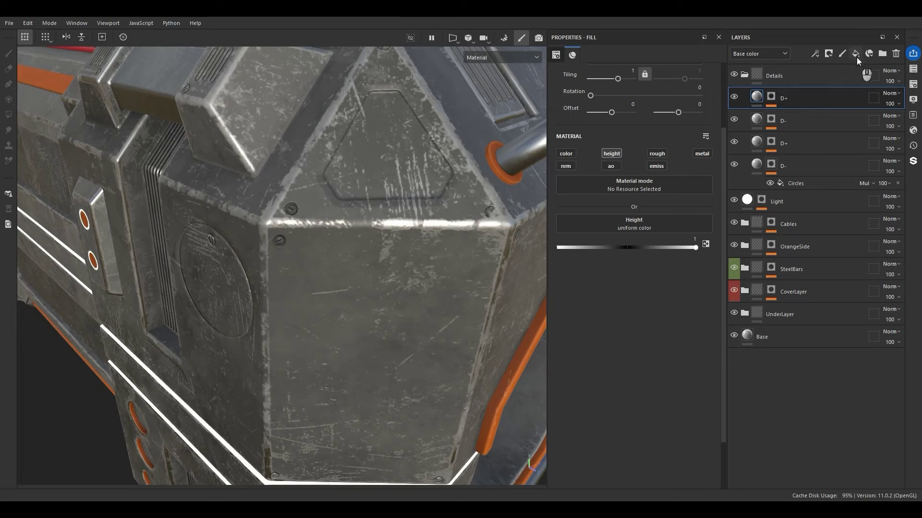
click(842, 54)
double_click(774, 100)
text(H+)
key(Return)
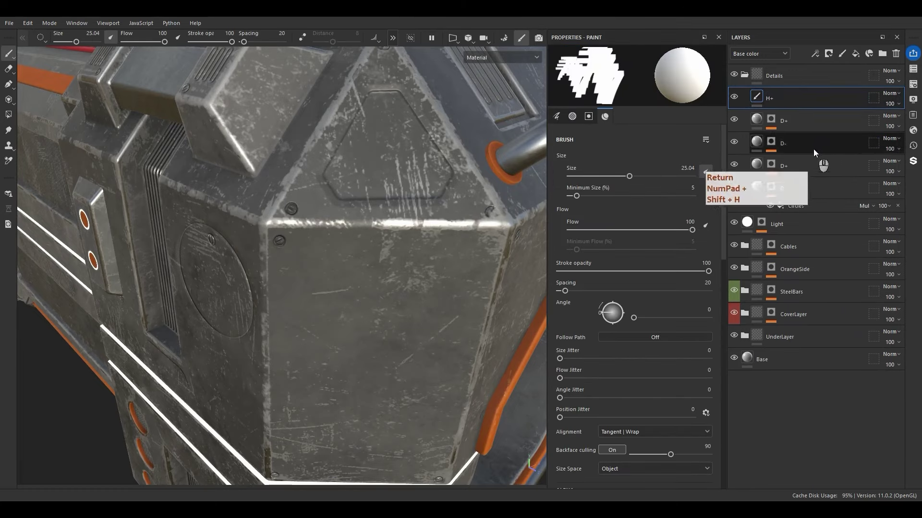
Add fill layers named Dirt and Edge above H+ and hide the Edge layer
click(854, 54)
double_click(780, 99)
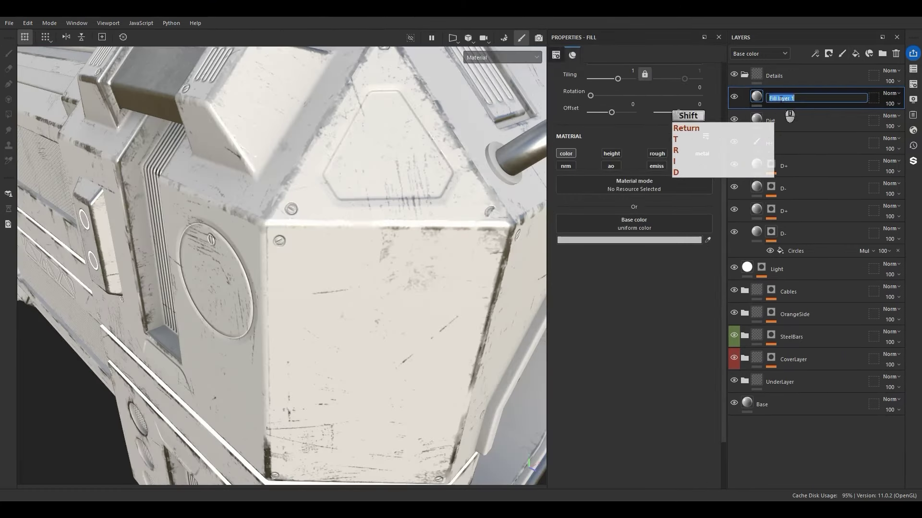
text(Edge)
key(Return)
click(734, 96)
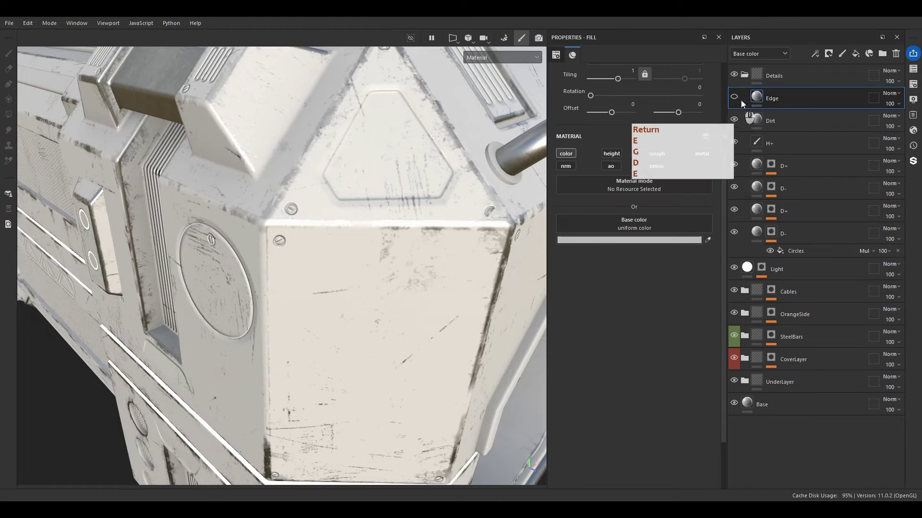
Add a black mask to the Dirt layer and drive it with the Dirt generator
click(764, 120)
right_click(765, 120)
click(802, 21)
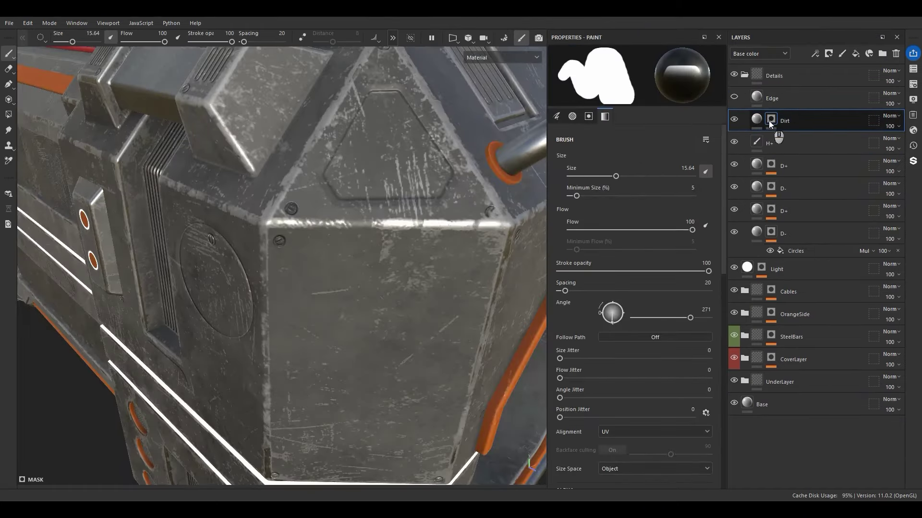
right_click(769, 121)
click(806, 168)
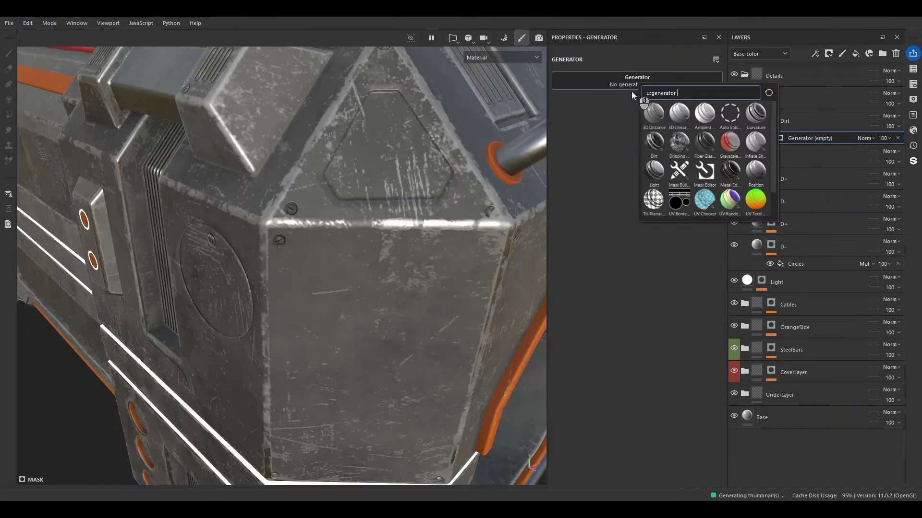
click(656, 147)
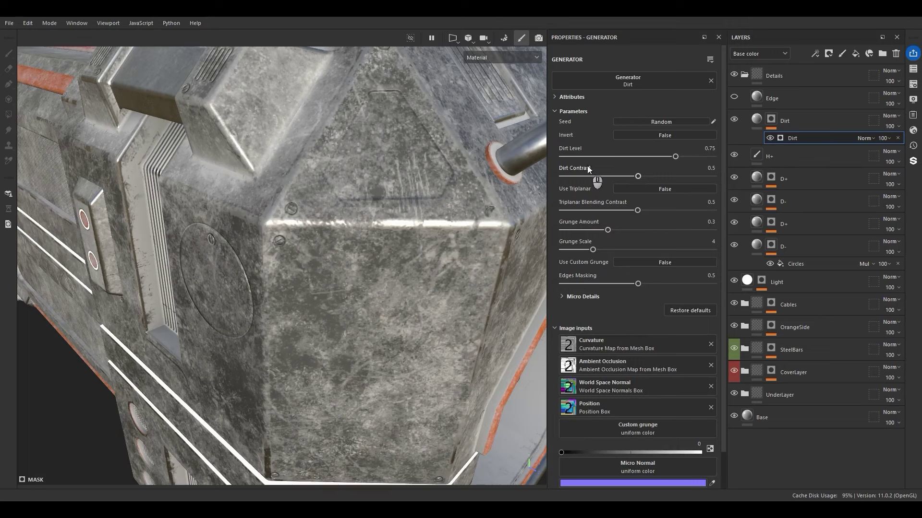
Set the H+ paint layer's blending mode to Passthrough and add an anchor point to it
click(773, 158)
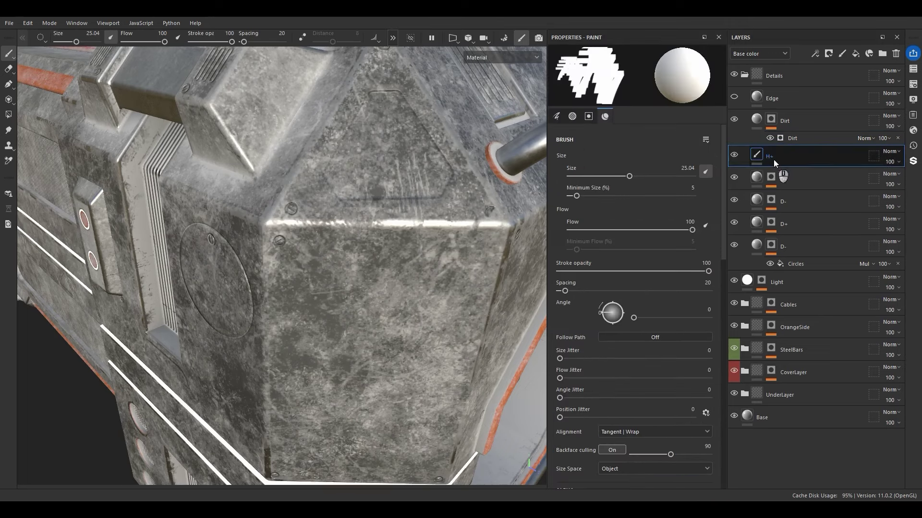
click(888, 153)
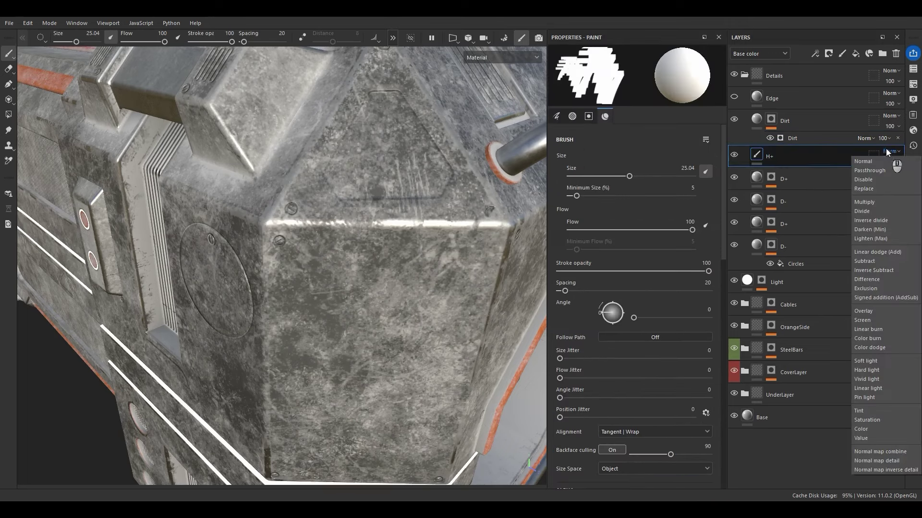
click(871, 171)
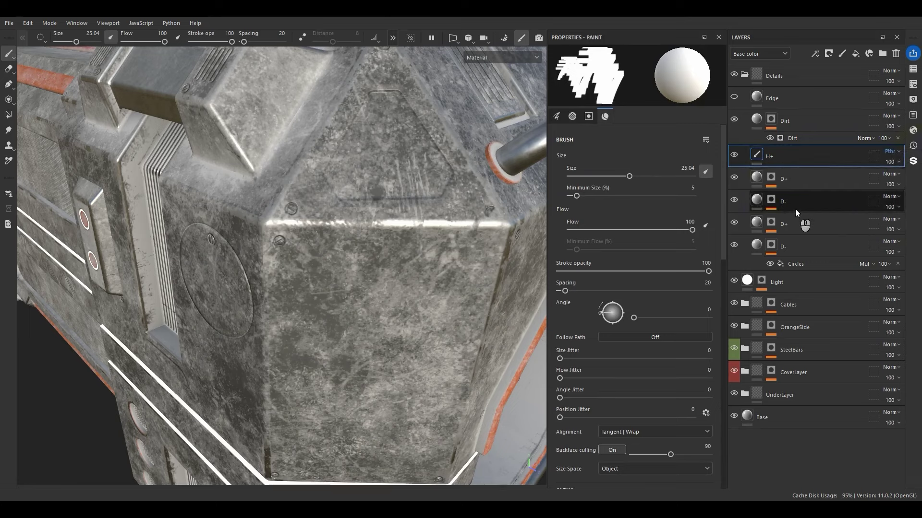
right_click(781, 150)
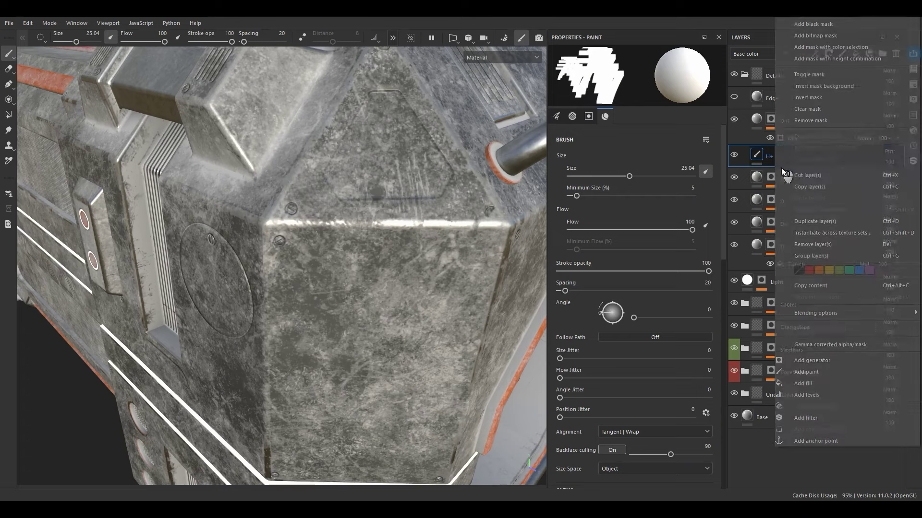
click(816, 441)
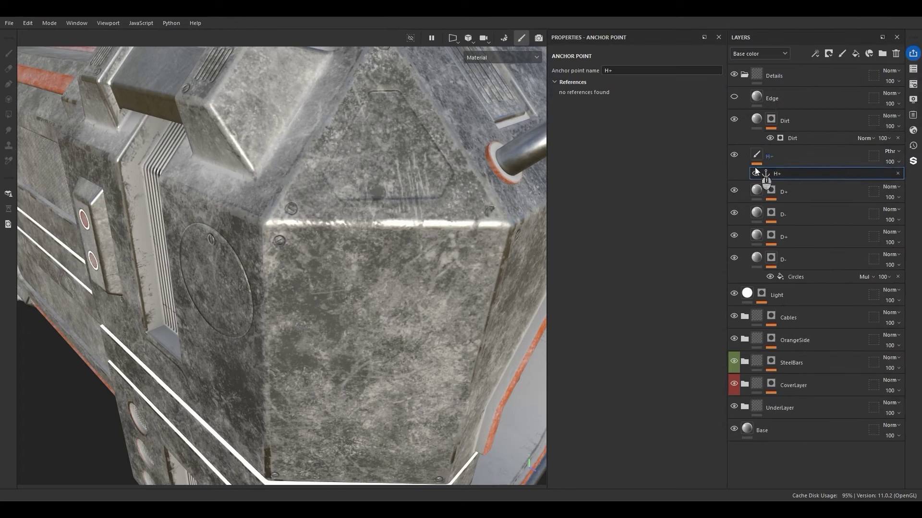
Feed the H+ anchor point into the Dirt generator's Micro Height input and reference its Height channel
click(794, 140)
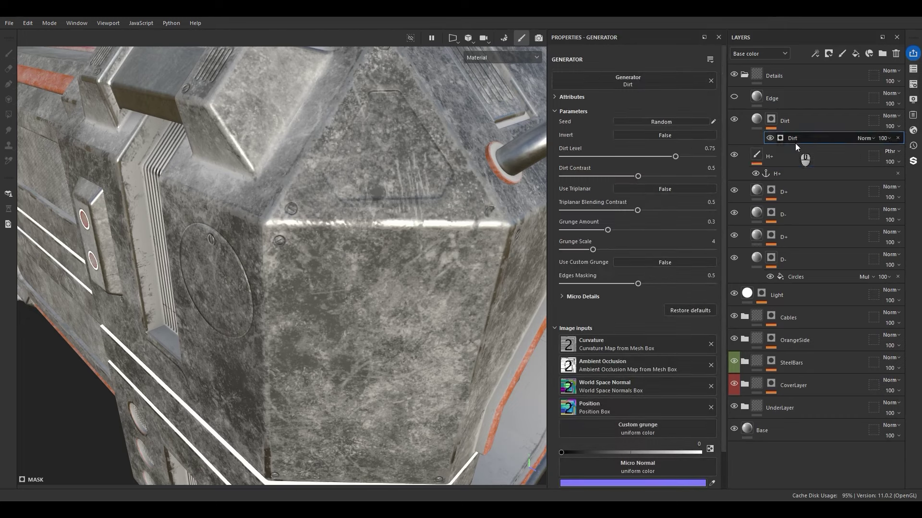
scroll(635, 358, down, 2)
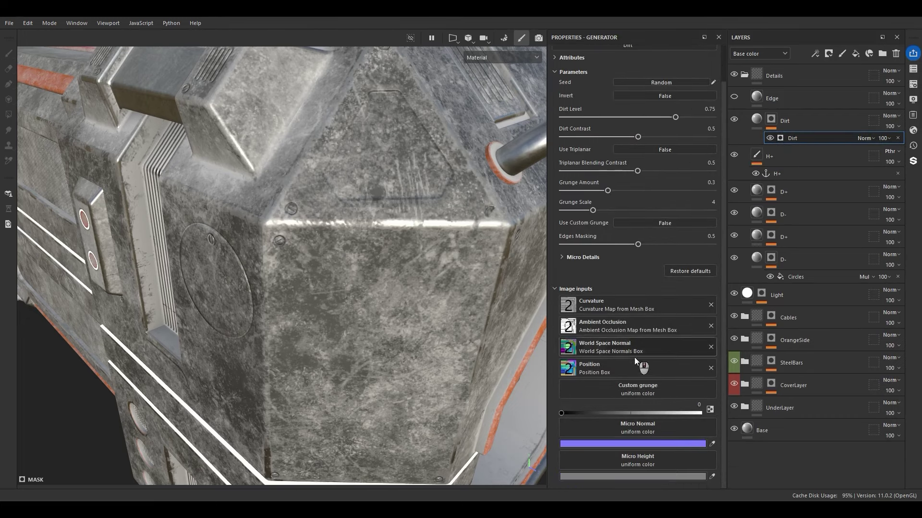
click(640, 456)
click(711, 315)
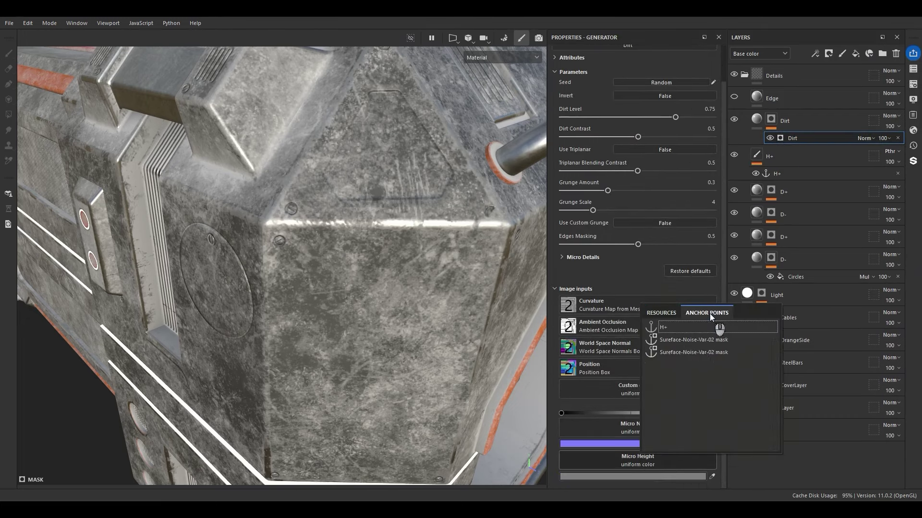
click(669, 325)
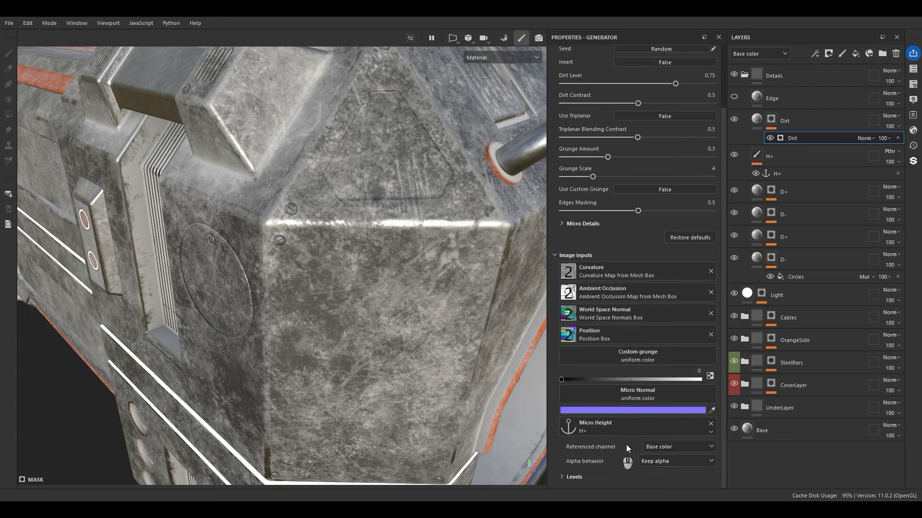
click(647, 446)
click(656, 388)
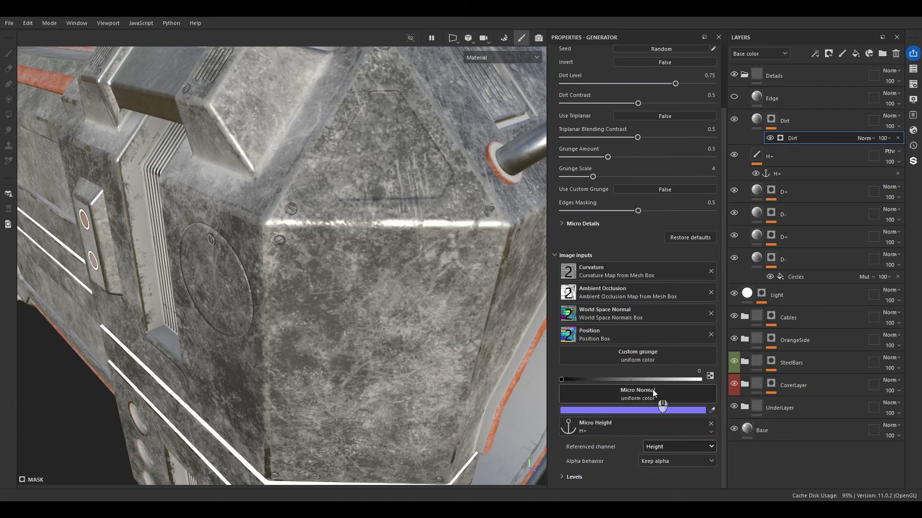
Enable Micro Height in the Dirt generator's micro details and compare its effect on the stamped details
click(582, 223)
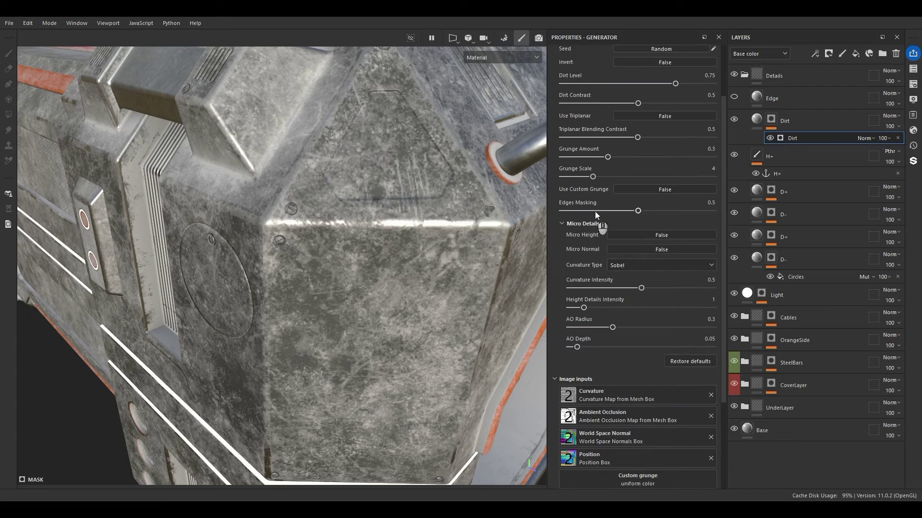
click(630, 235)
alt+drag(298, 268, 320, 240)
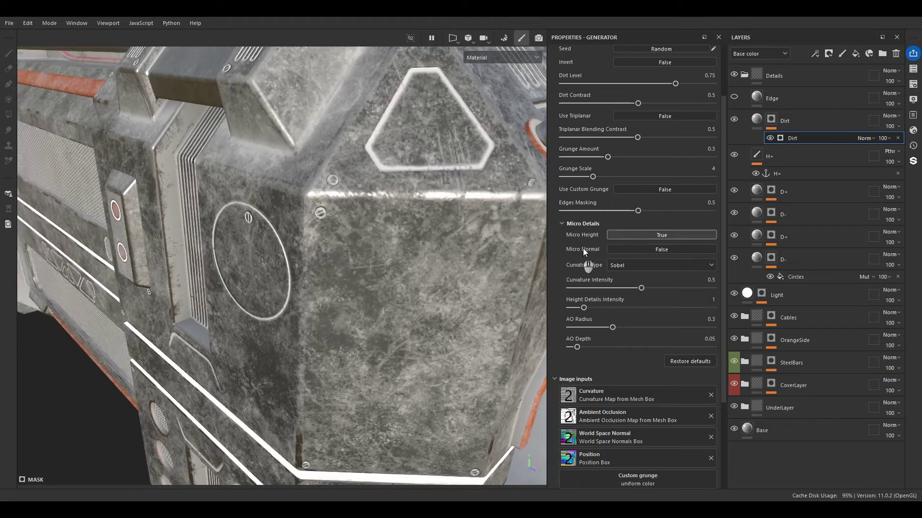
click(629, 233)
click(629, 233)
alt+drag(452, 173, 417, 296)
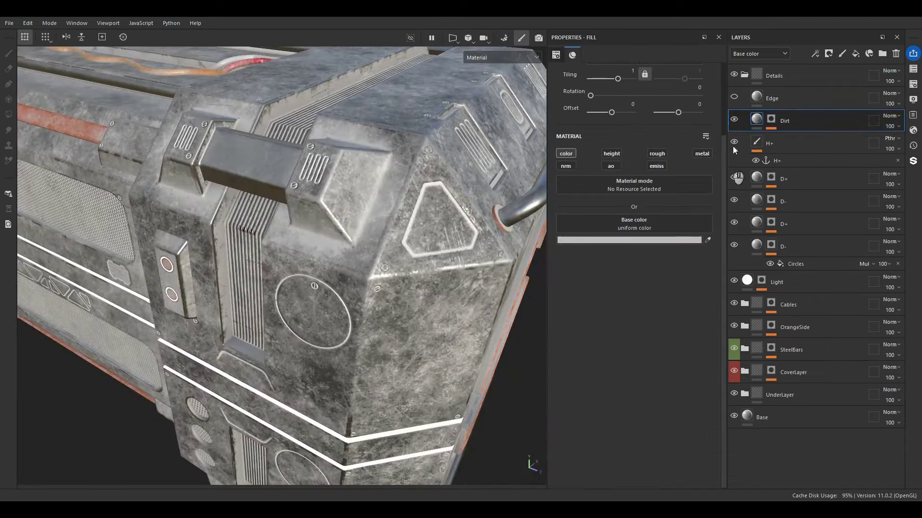
Set the Dirt fill layer's base color to dark brown 392E28 and inspect it on the box's corner
click(610, 239)
click(759, 432)
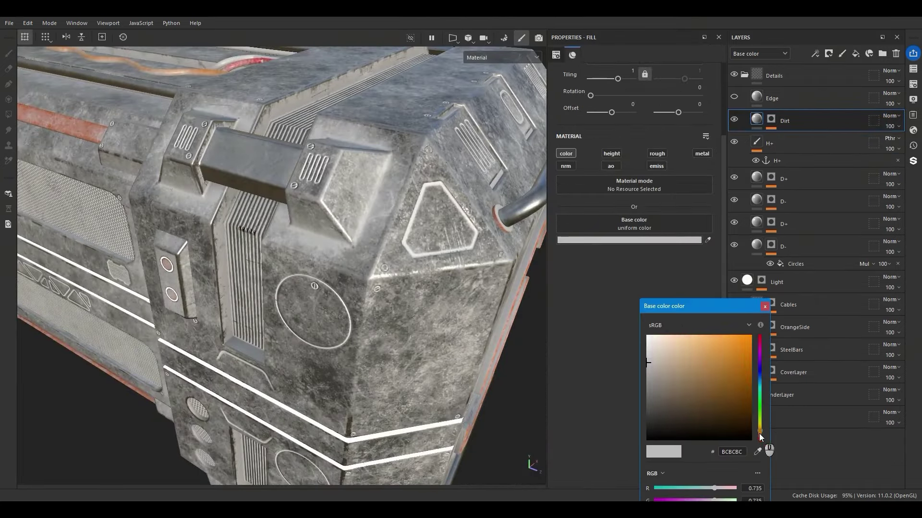
click(671, 415)
click(678, 417)
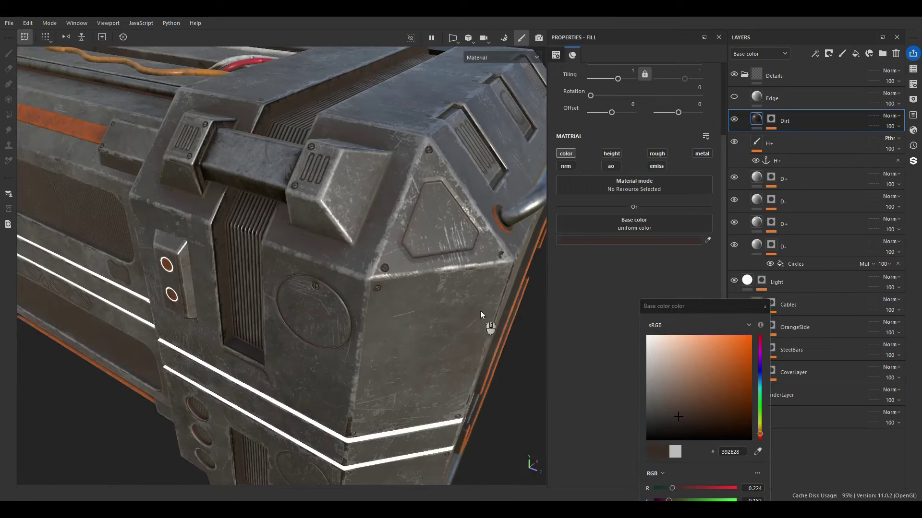
alt+drag(482, 313, 353, 223)
alt+right_drag(353, 224, 533, 206)
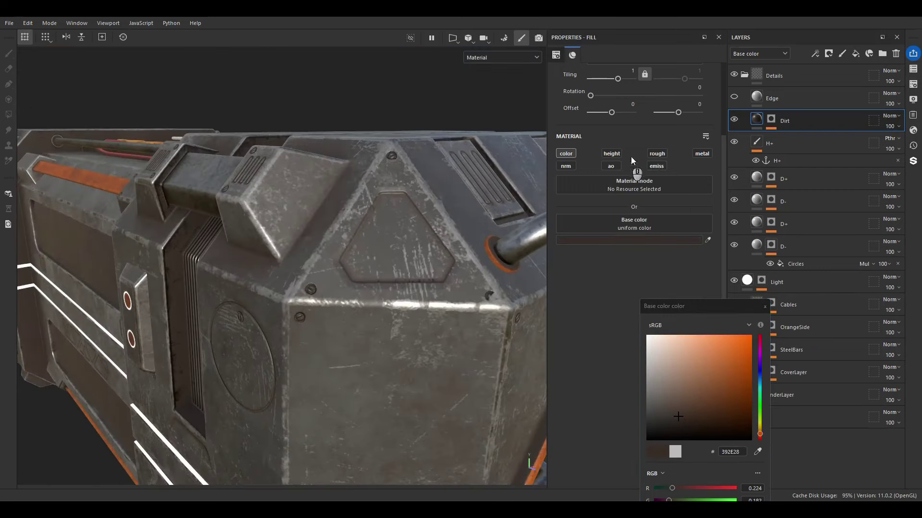
Enable the roughness and metallic channels on the Dirt fill layer and close the color picker
click(657, 154)
click(702, 153)
click(764, 307)
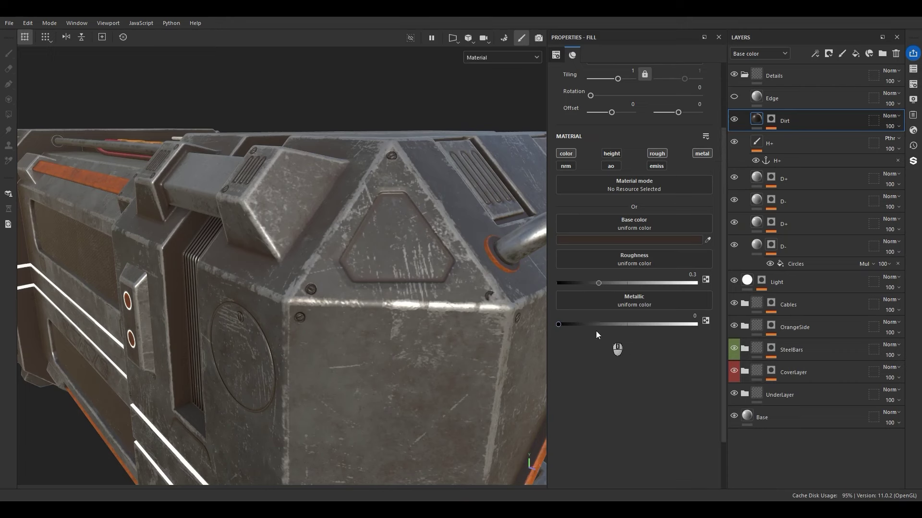
Set the Dirt fill layer's roughness to 0.8
scroll(570, 321, up, 1)
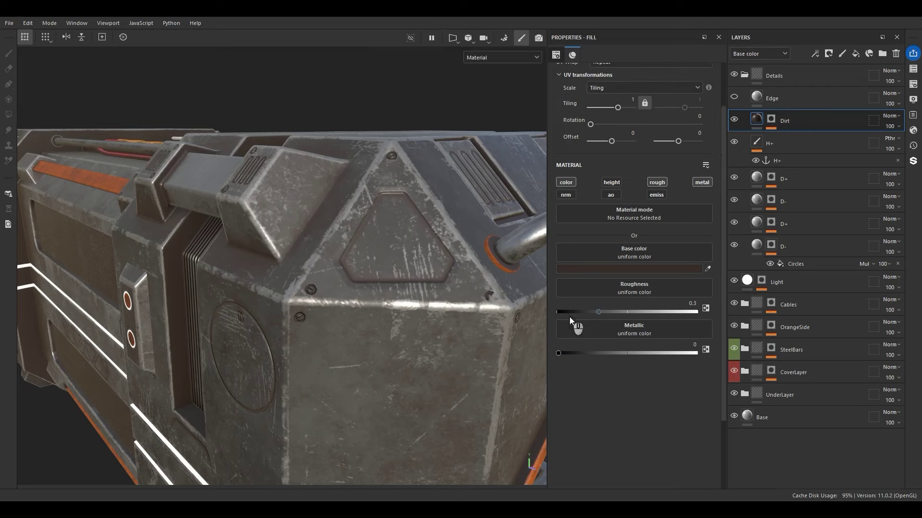
text(8)
key(Return)
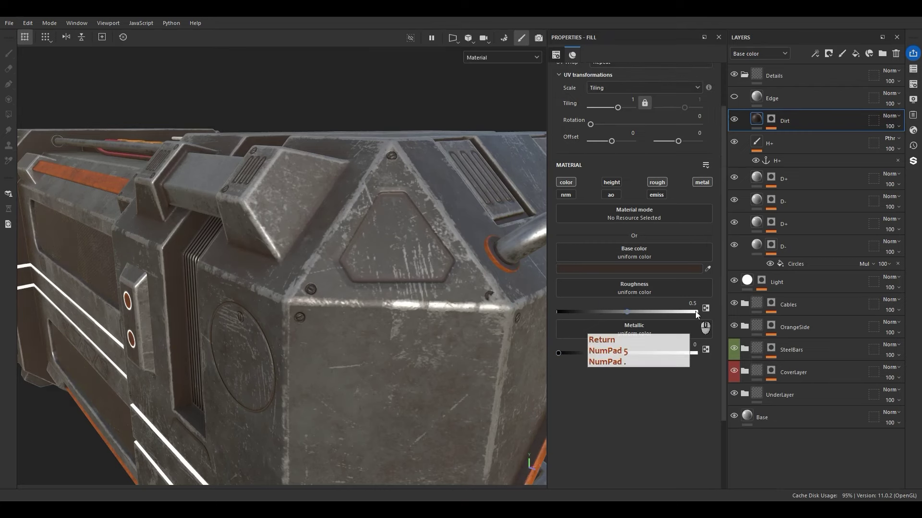
key(ctrl+a)
text(.8)
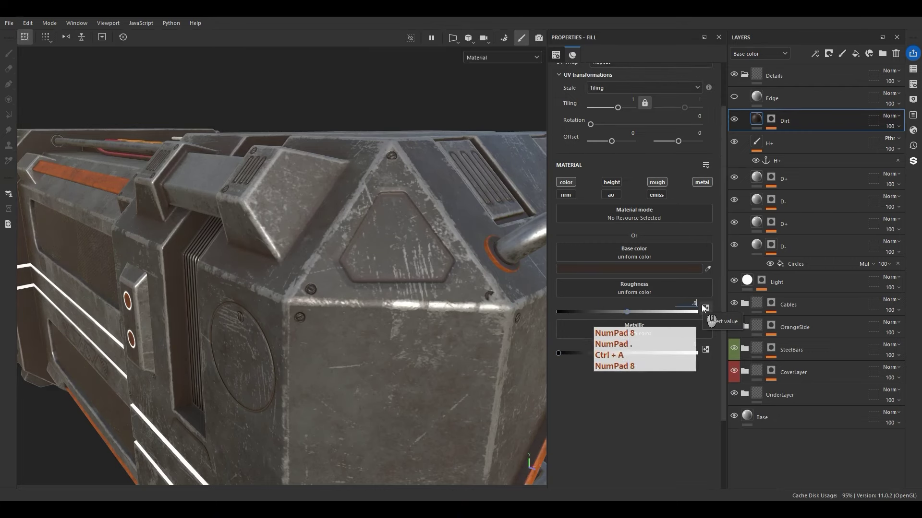
Set the Dirt layer's roughness to 0.8 and its mask's Dirt generator to dirt level 0.68, contrast 0.57 and grunge scale 2
key(Return)
scroll(323, 205, up, 3)
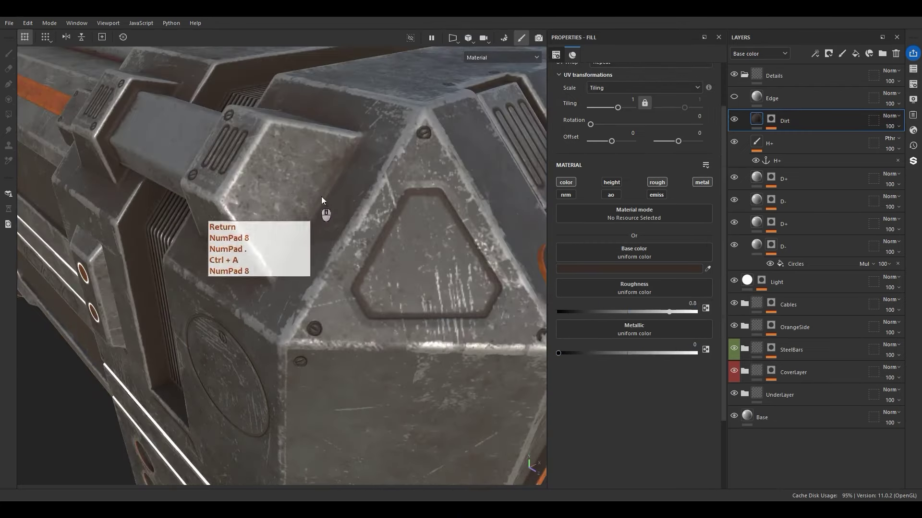
alt+click(771, 117)
click(793, 140)
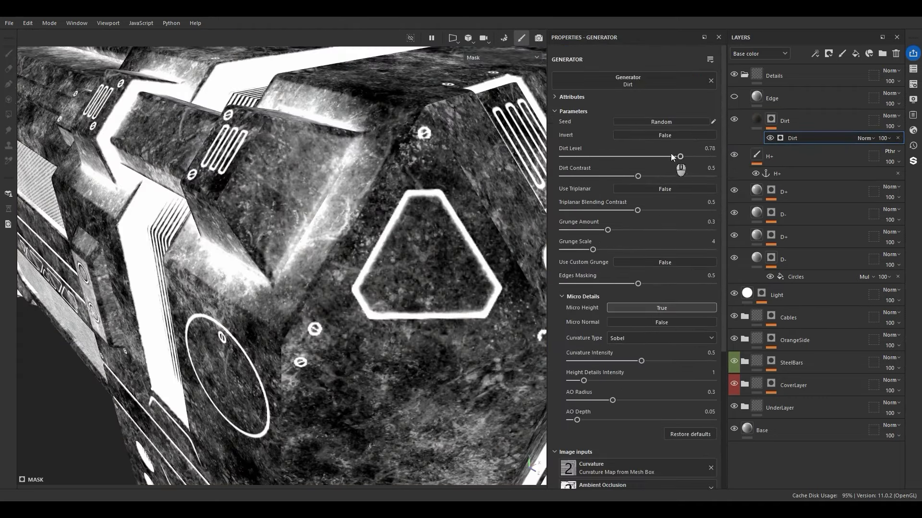
drag(672, 156, 649, 177)
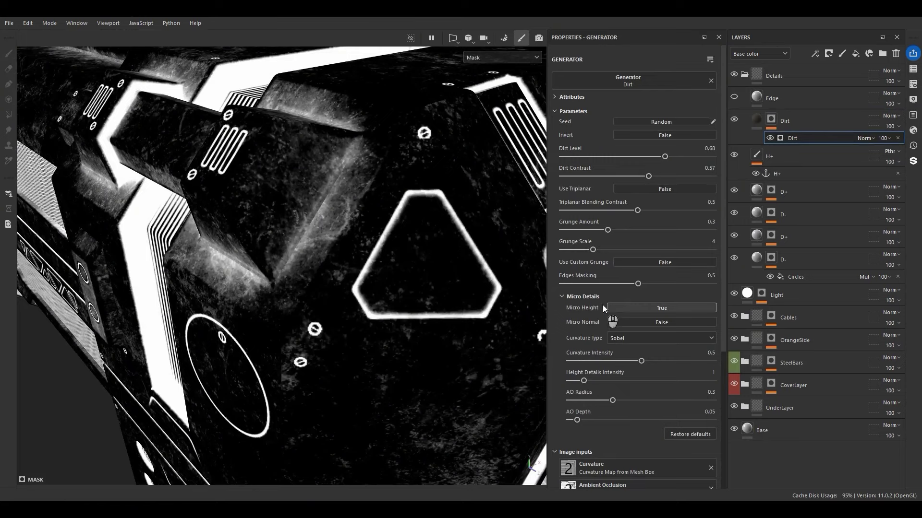
drag(593, 249, 573, 250)
Set the Dirt generator's micro-detail curvature intensity to 0.76, height details intensity to 3.36 and AO radius to 0.44, and raise the AO depth
scroll(604, 373, down, 2)
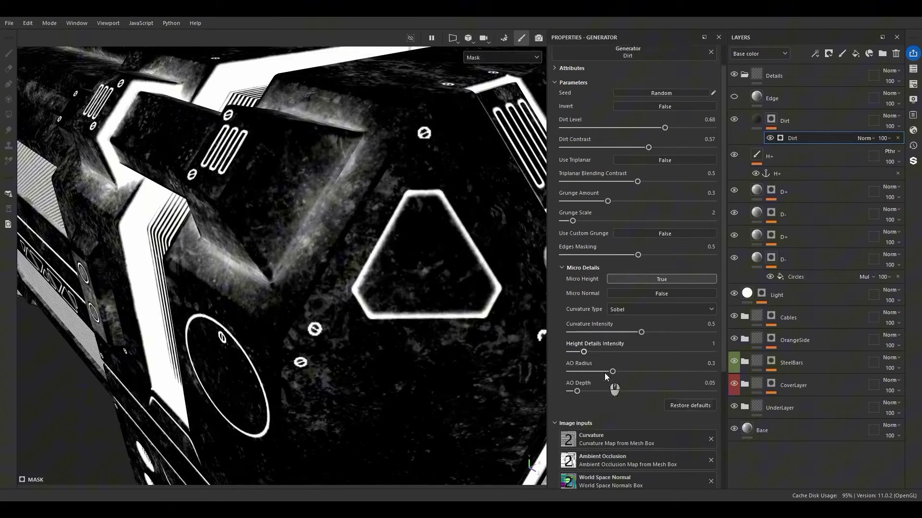
drag(592, 324, 678, 303)
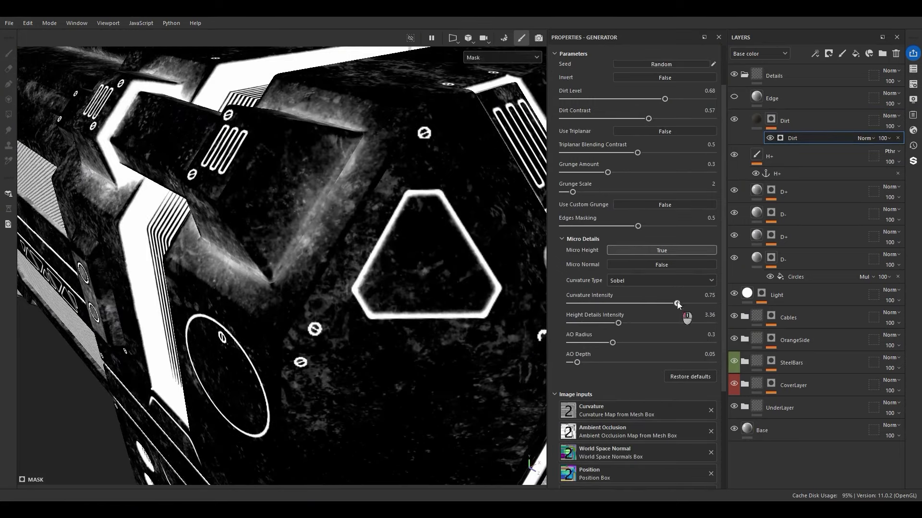
drag(613, 343, 633, 342)
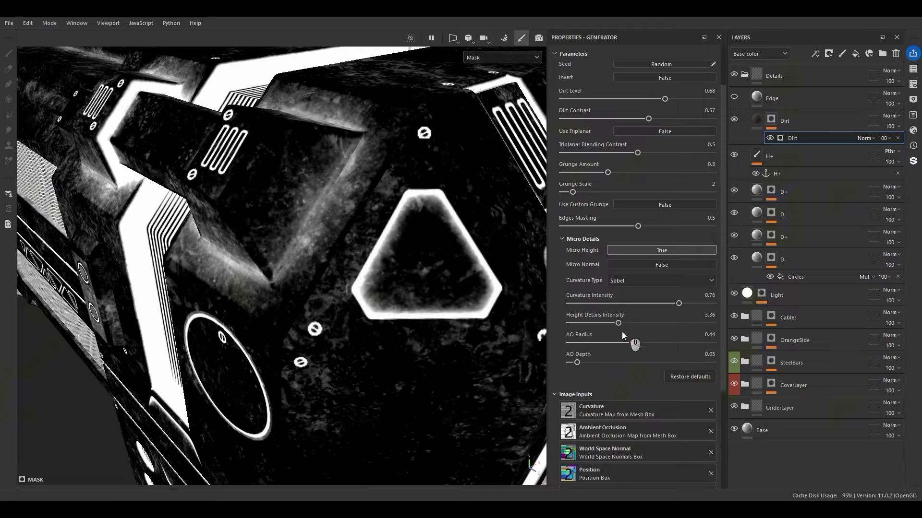
mouse_move(584, 359)
mouse_down()
mouse_move(625, 355)
mouse_move(597, 355)
mouse_up()
alt+drag(456, 240, 336, 149)
Select the Dirt fill layer and reduce its base color opacity to 48
click(745, 124)
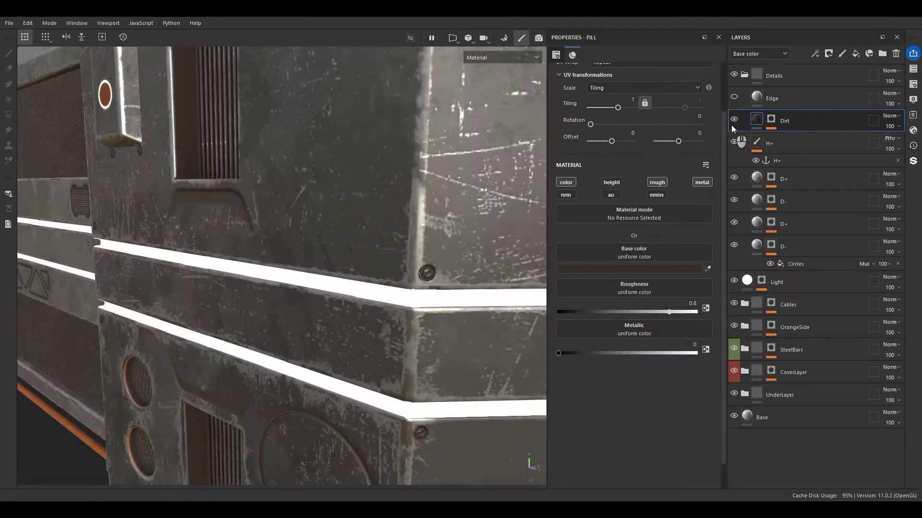
alt+drag(336, 298, 387, 351)
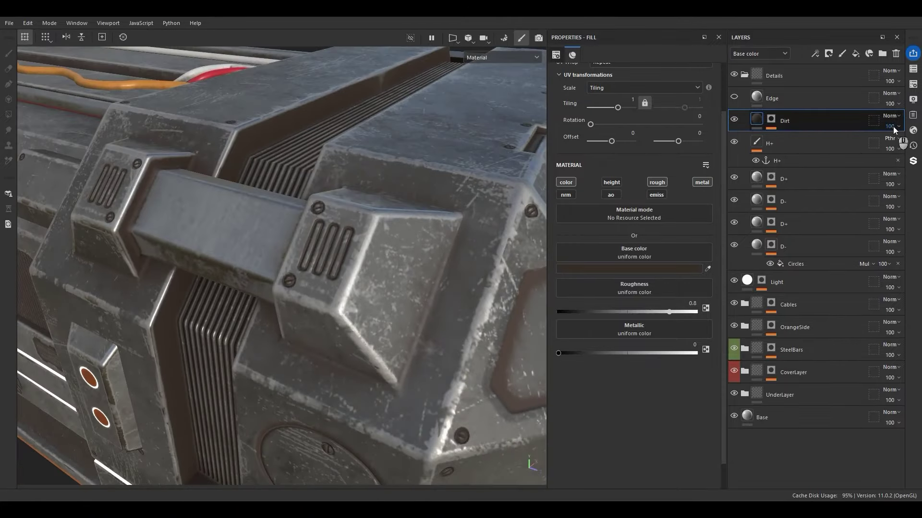
click(895, 127)
drag(916, 143, 897, 139)
Darken the Dirt layer's uniform base color to the dark brown 2B2622
scroll(367, 271, down, 3)
alt+middle_drag(358, 266, 331, 165)
alt+drag(331, 166, 295, 166)
scroll(588, 324, up, 2)
click(592, 328)
mouse_move(669, 420)
mouse_down()
mouse_move(656, 422)
mouse_move(660, 412)
mouse_move(667, 424)
mouse_up()
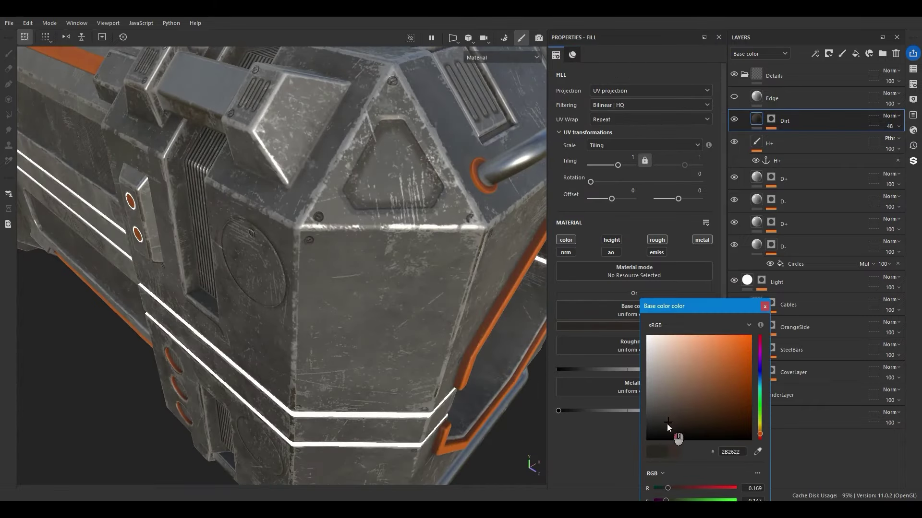
Reduce the opacity of the Dirt generator in the Dirt layer's mask to 80 and return to the layer's fill
click(770, 120)
click(883, 139)
drag(892, 156, 907, 154)
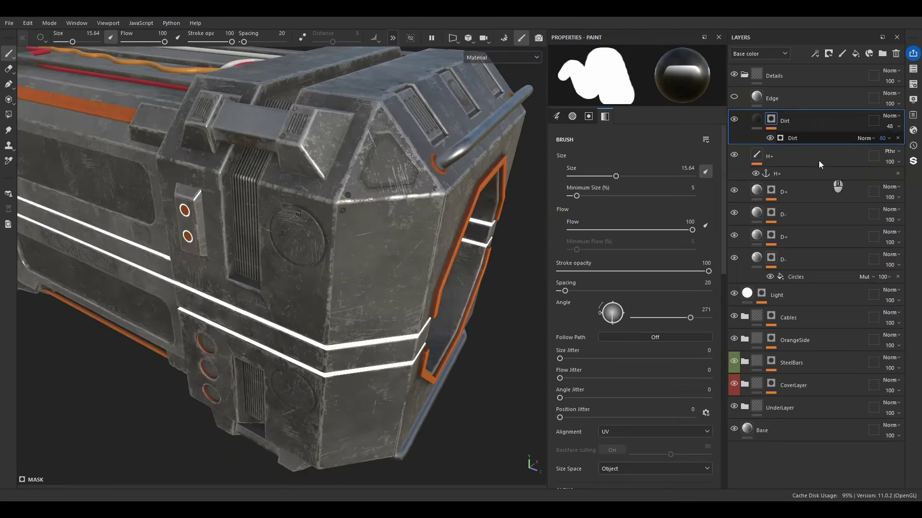
click(778, 120)
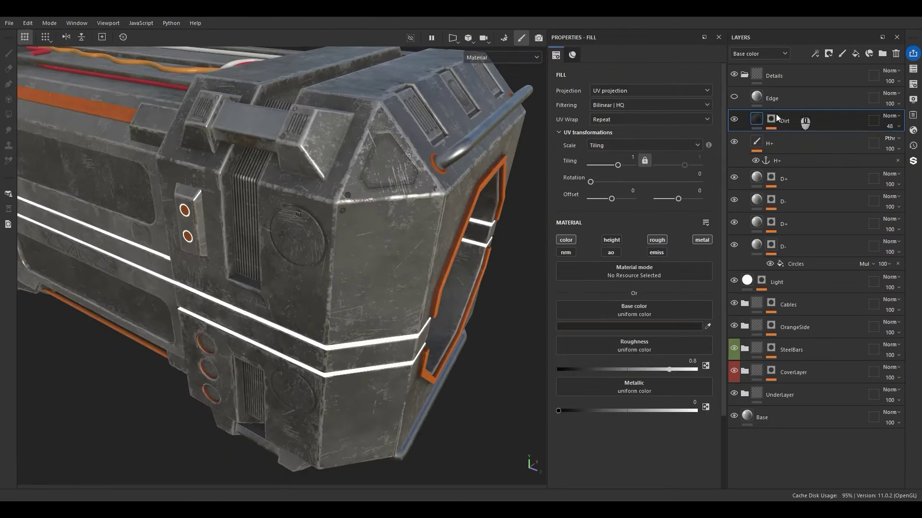
Make the Edge layer visible and add a black mask to it
click(734, 97)
click(776, 102)
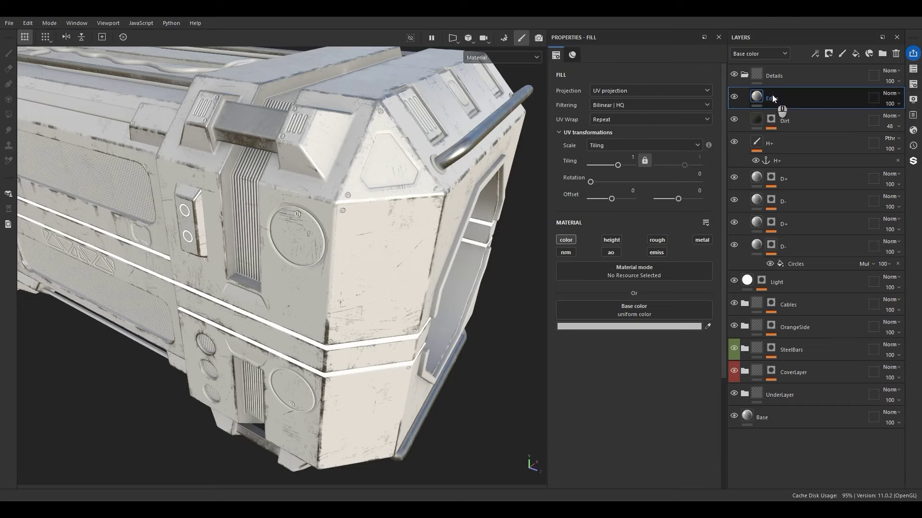
right_click(772, 94)
click(805, 24)
Add a generator to the Edge layer's mask and assign Metal Edge Wear to it
right_click(771, 96)
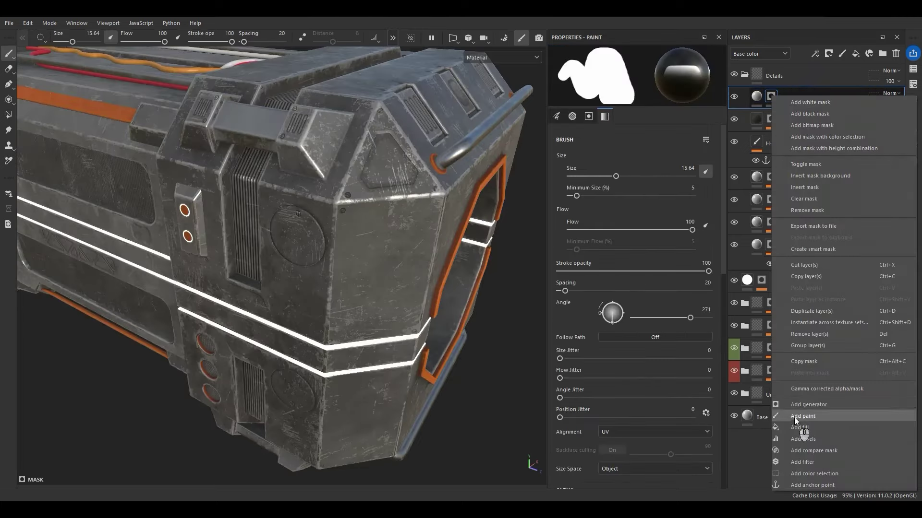
click(809, 405)
click(658, 82)
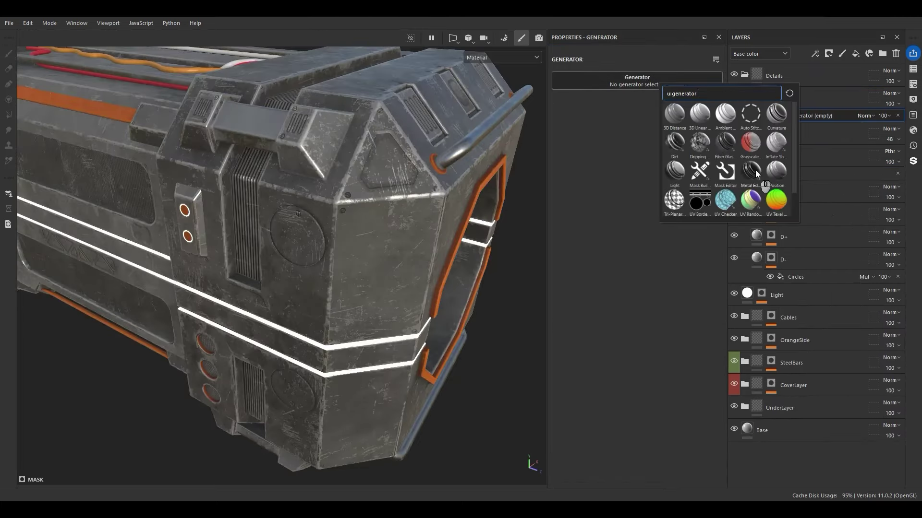
click(751, 171)
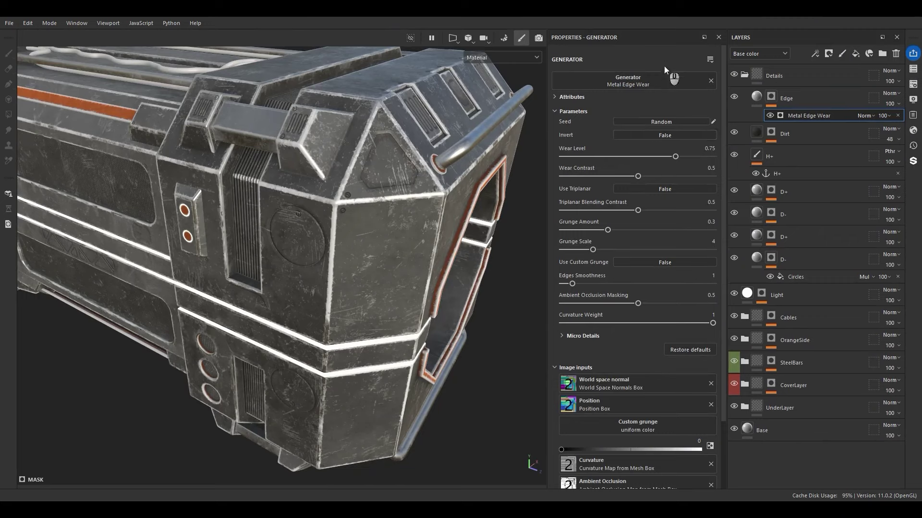
Assign the H+ anchor point to the Metal Edge Wear generator's Micro Height input and set Micro Height to True
scroll(621, 301, down, 3)
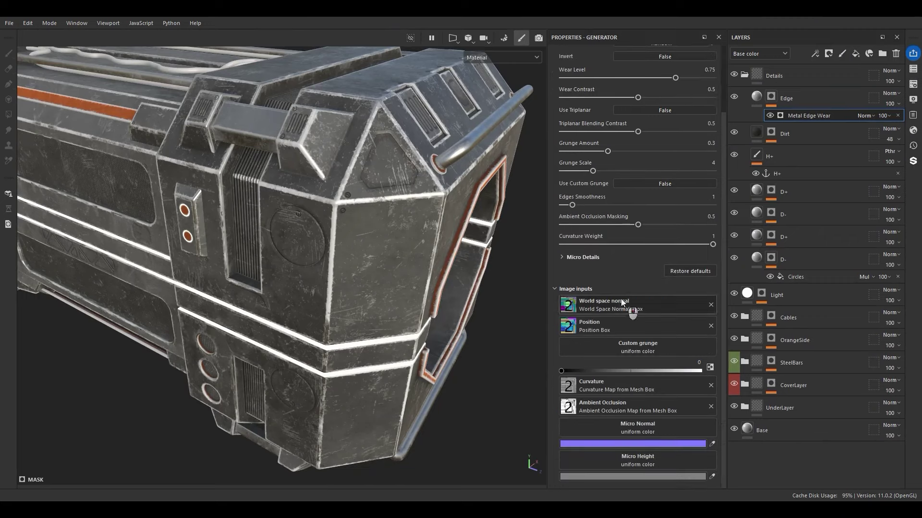
click(642, 461)
click(709, 318)
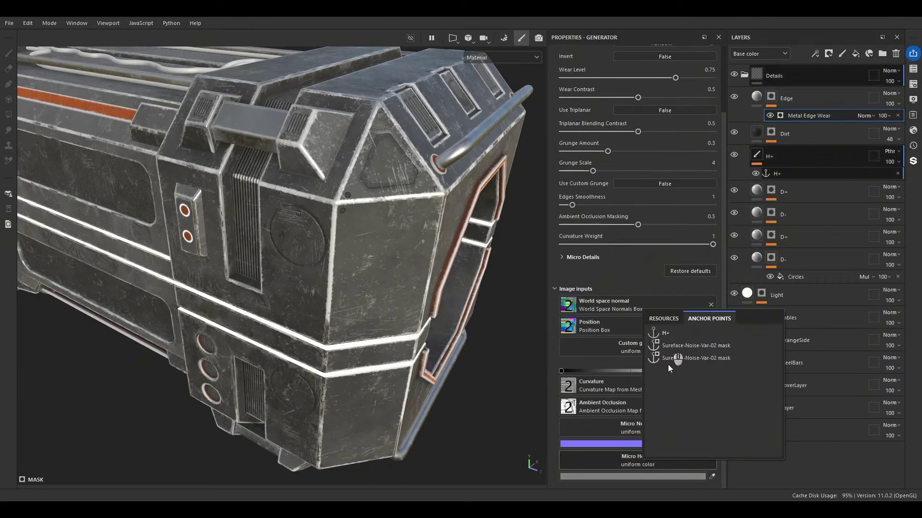
click(668, 333)
click(658, 478)
click(655, 422)
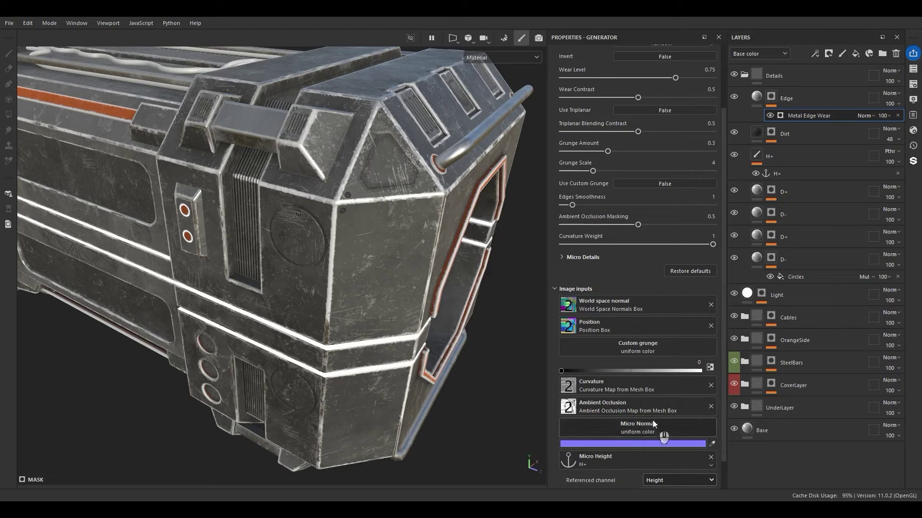
click(582, 258)
click(633, 269)
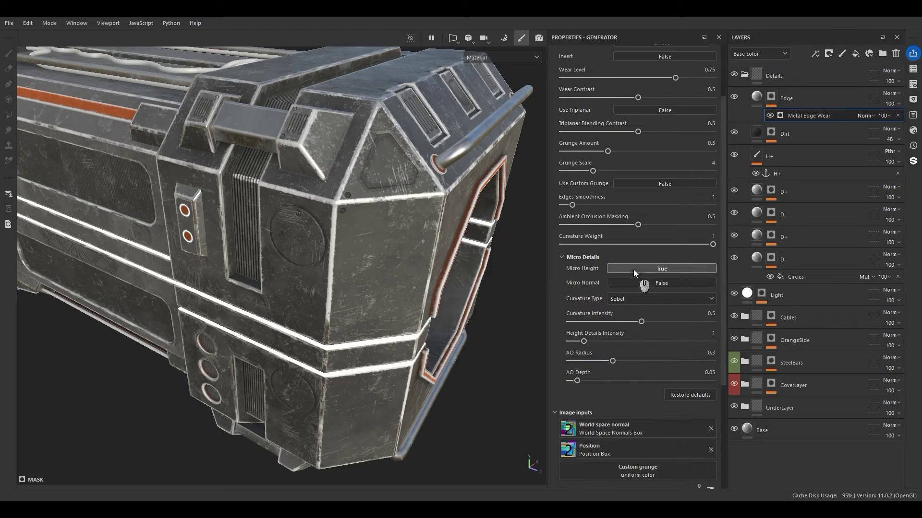
Set the edge wear generator's wear level to 0.48, height details intensity to 4.03, AO radius to 0.13 and AO depth to 0.22
alt+drag(360, 223, 389, 184)
alt+right_drag(389, 180, 339, 172)
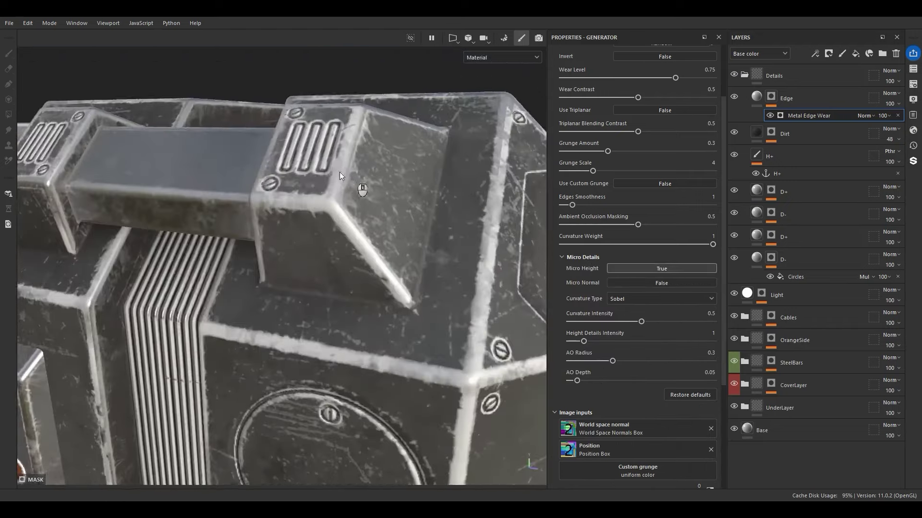
alt+drag(339, 172, 305, 158)
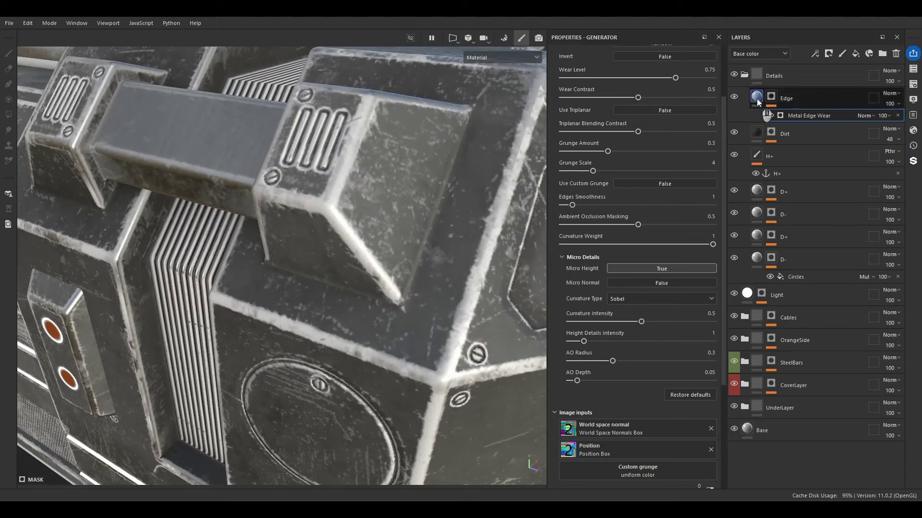
scroll(604, 253, up, 2)
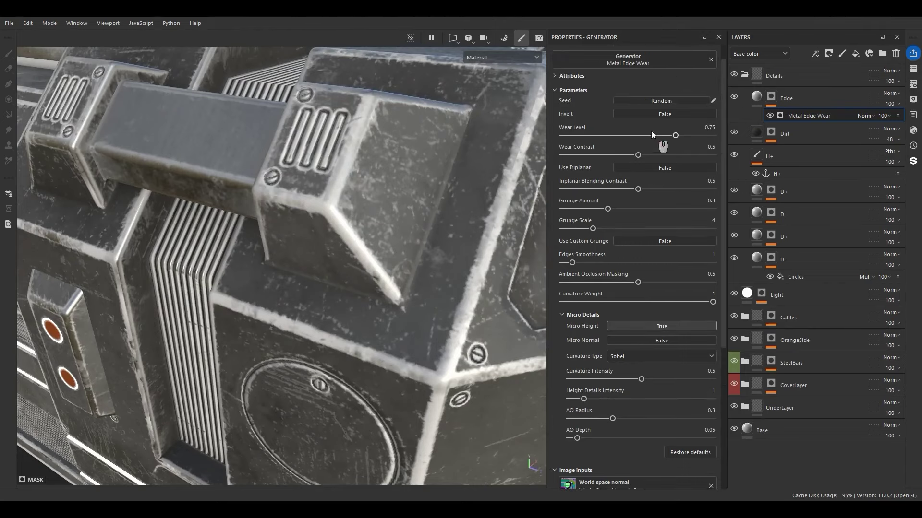
mouse_move(651, 130)
mouse_down()
mouse_move(590, 135)
mouse_move(656, 138)
mouse_move(634, 135)
mouse_up()
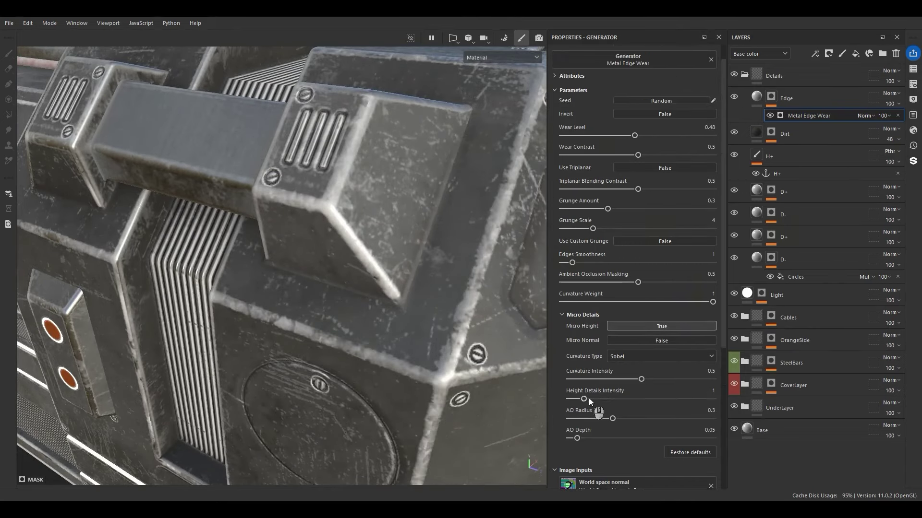
drag(584, 398, 603, 399)
drag(577, 437, 628, 399)
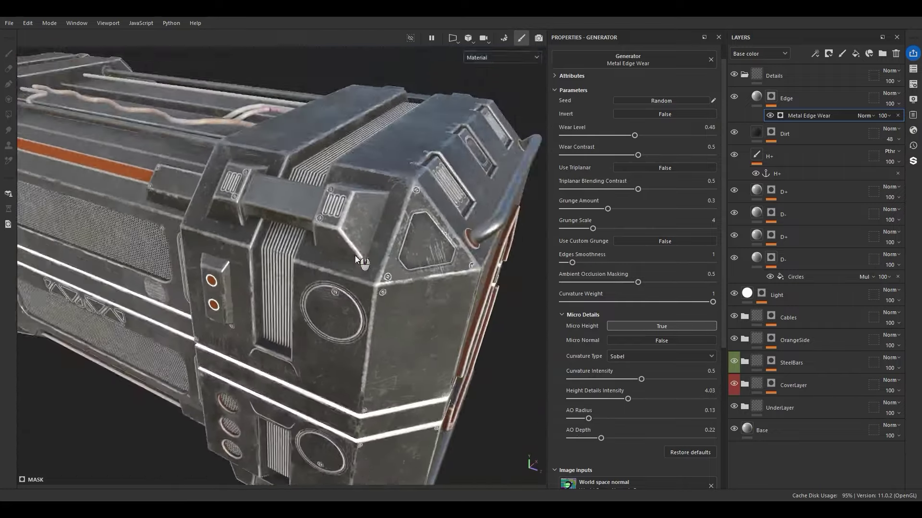
Set the edge wear generator's wear level to 0.41 and grunge amount to 0.42, and inspect the Edge mask on its own
alt+drag(355, 255, 423, 214)
scroll(416, 275, up, 5)
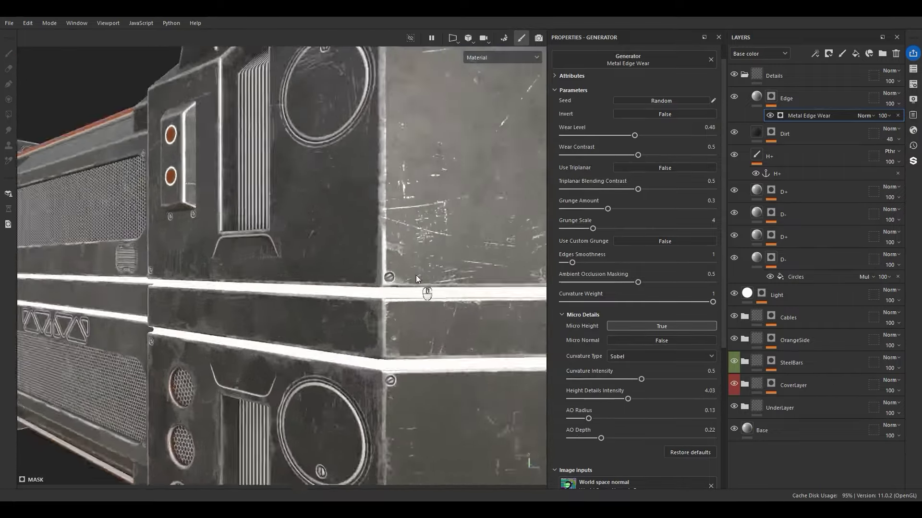
alt+drag(416, 275, 365, 307)
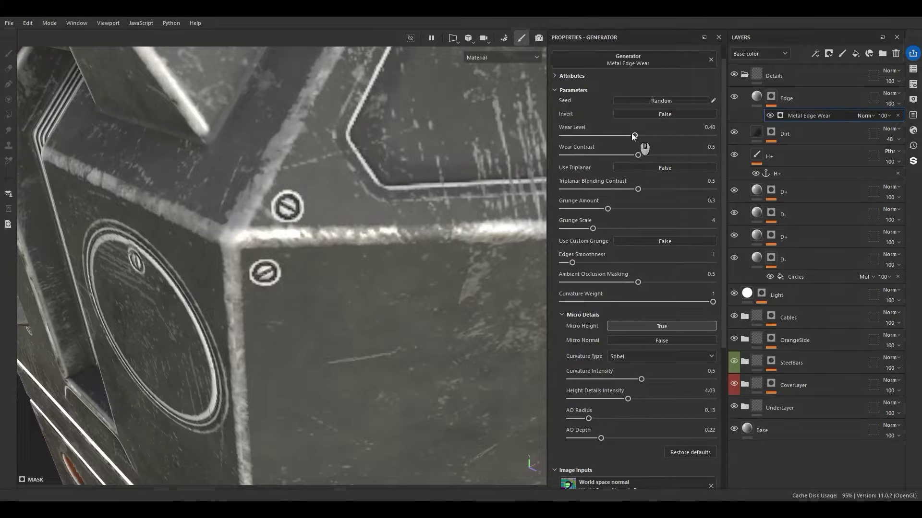
mouse_move(634, 135)
mouse_down()
mouse_move(584, 144)
mouse_move(624, 136)
mouse_up()
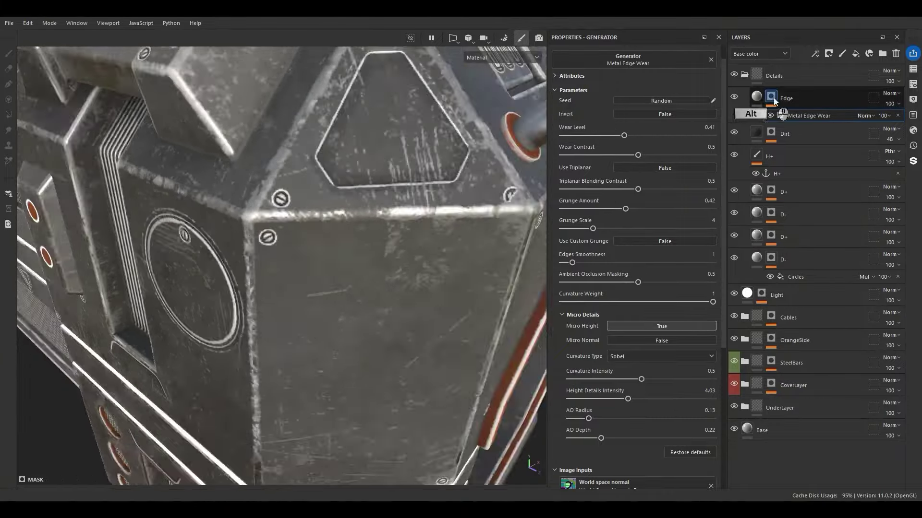
alt+click(771, 96)
alt+right_drag(320, 232, 289, 118)
alt+drag(183, 158, 223, 125)
alt+middle_drag(224, 126, 348, 106)
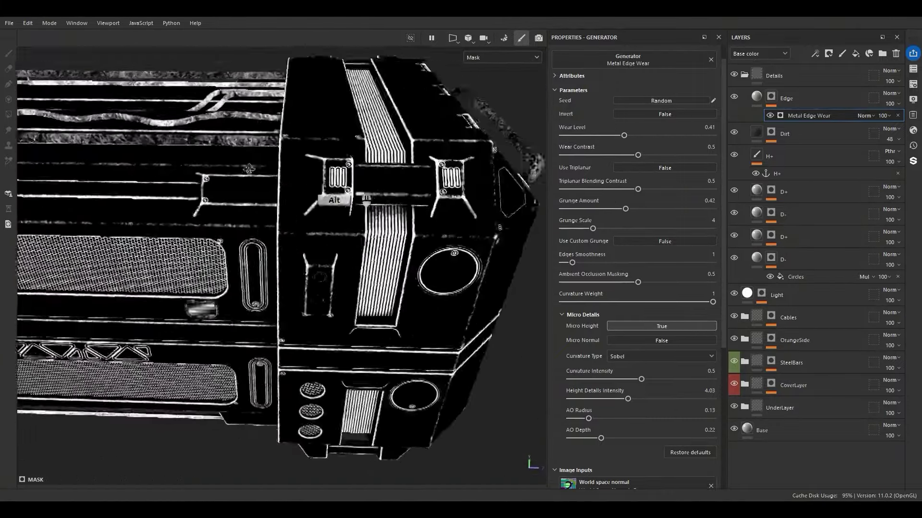
alt+drag(348, 106, 302, 115)
Enable the roughness and metallic channels on the Edge fill layer and set its metallic value to about 0.56
click(756, 96)
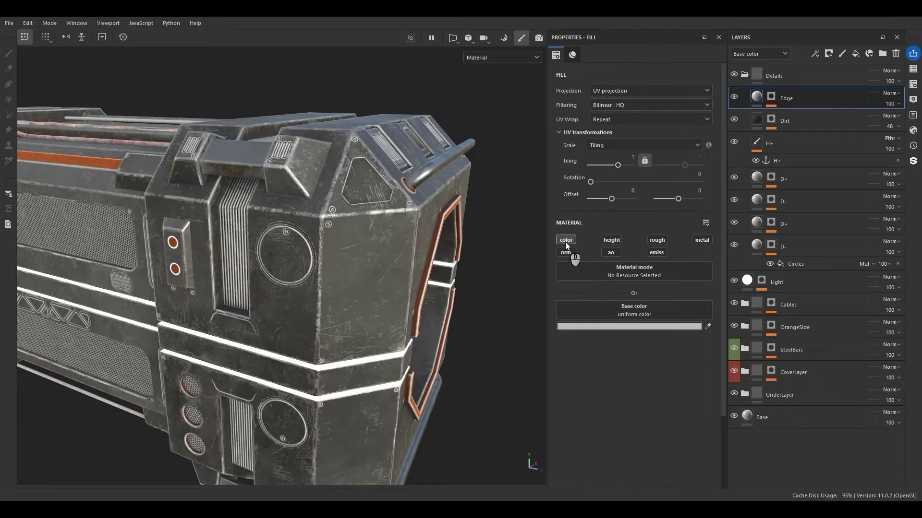
click(661, 241)
click(700, 241)
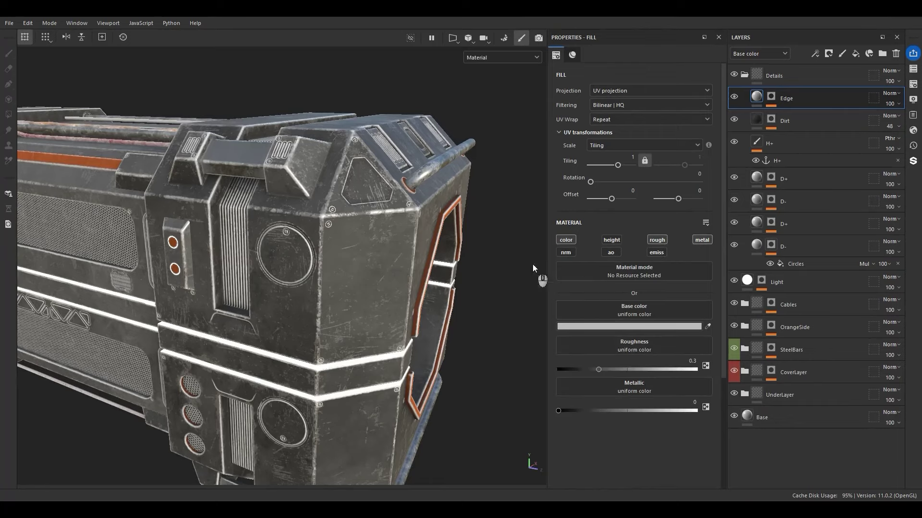
alt+right_drag(351, 192, 294, 209)
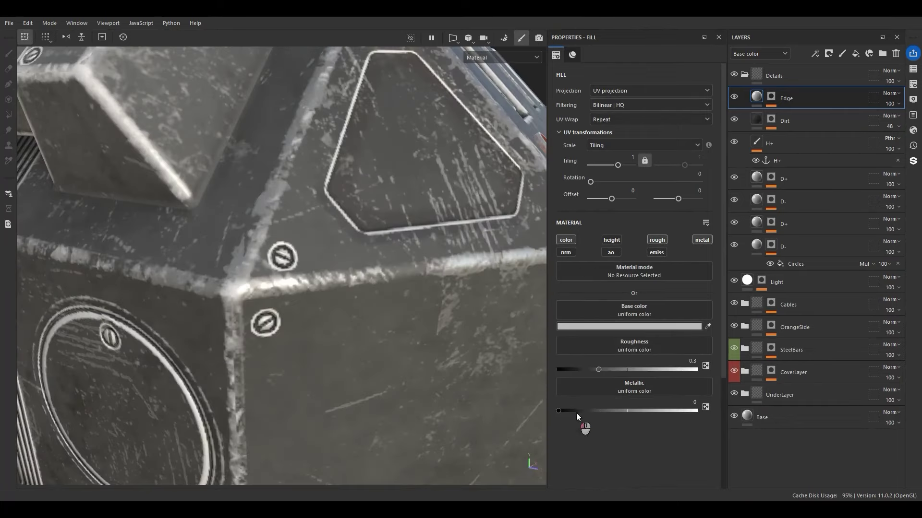
drag(576, 412, 636, 411)
Set the Edge layer's base color to the grey 707070 and its roughness to about 0.56
click(640, 327)
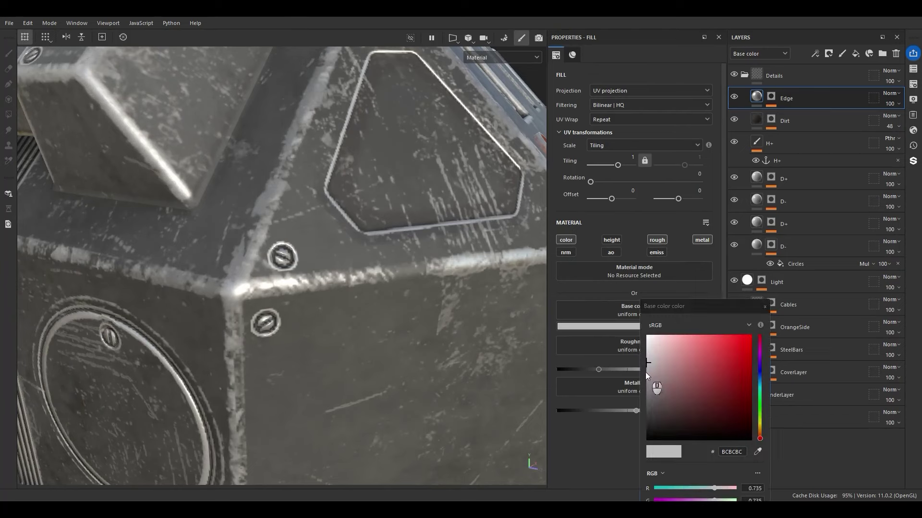
drag(645, 372, 643, 400)
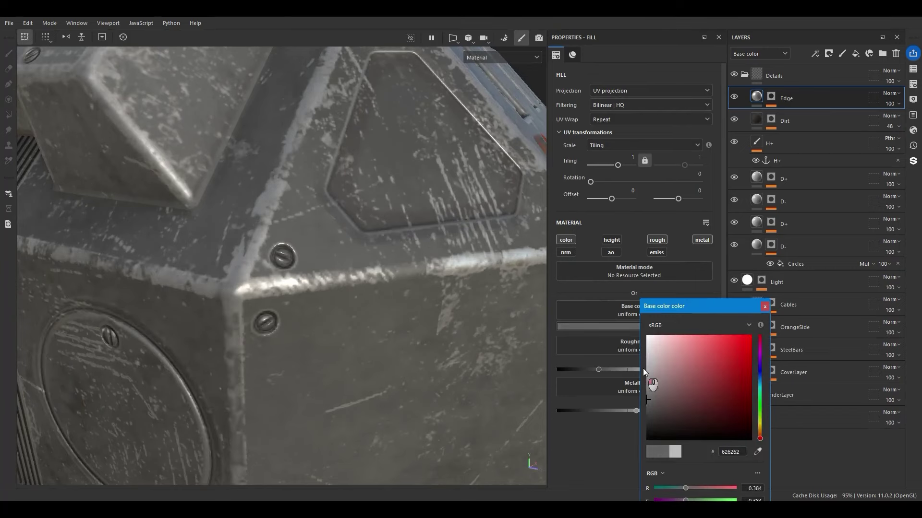
drag(643, 368, 640, 394)
mouse_move(599, 369)
mouse_down()
mouse_move(637, 374)
mouse_move(610, 376)
mouse_up()
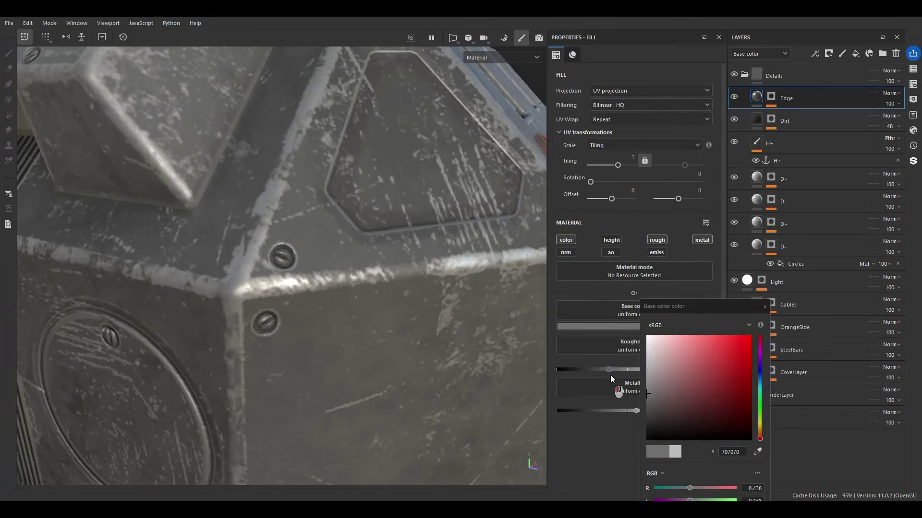
click(764, 307)
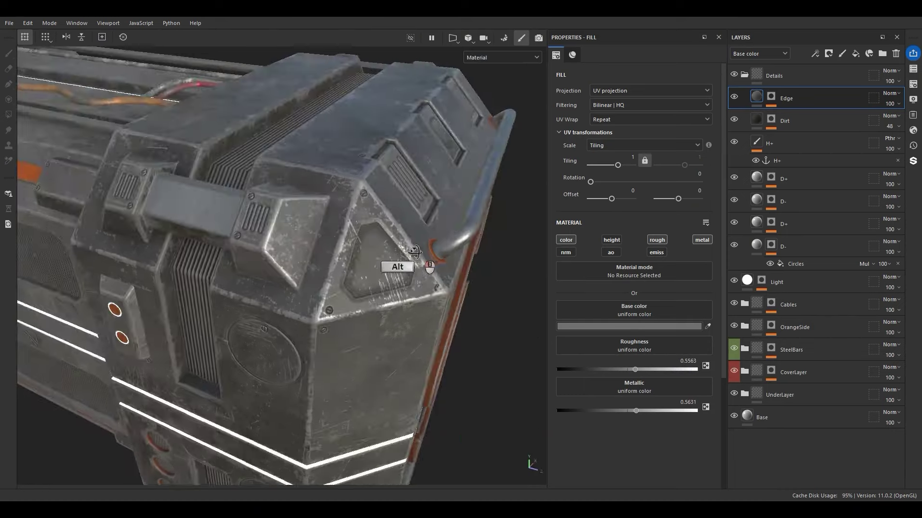
Inspect the container's edge wear from several sides and compare it with the Edge layer hidden and shown
alt+drag(418, 248, 382, 223)
mouse_move(734, 97)
mouse_down()
mouse_move(731, 129)
mouse_move(733, 94)
mouse_up()
mouse_move(413, 193)
alt+mouse_down()
mouse_move(428, 159)
mouse_move(407, 192)
alt+mouse_up()
scroll(424, 117, down, 2)
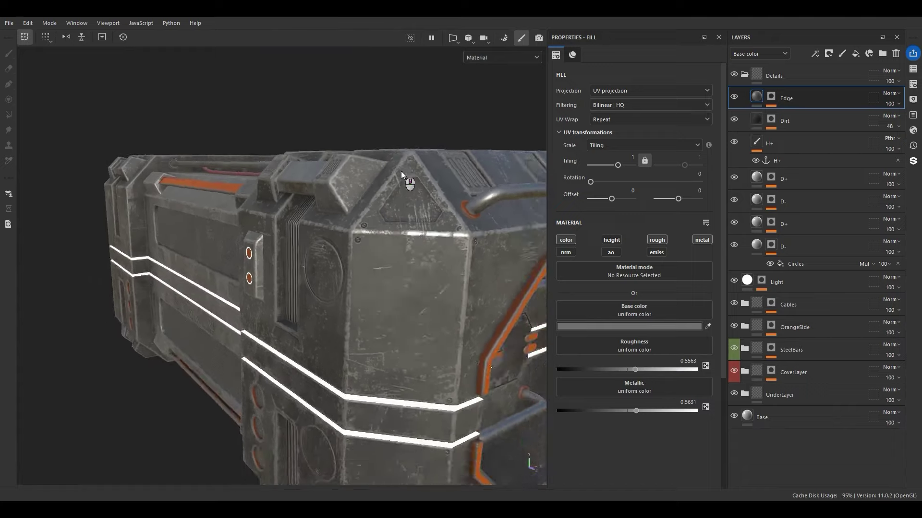
alt+drag(392, 239, 433, 204)
scroll(86, 289, up, 4)
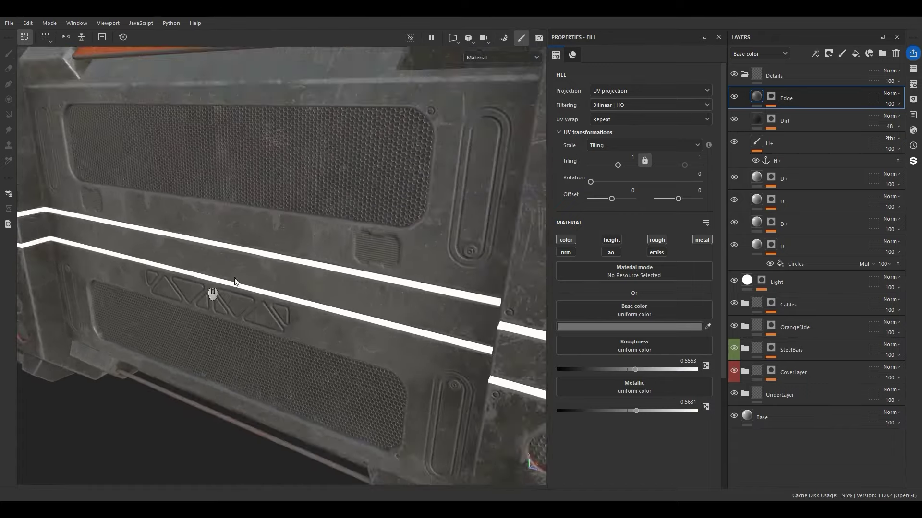
alt+drag(425, 247, 454, 254)
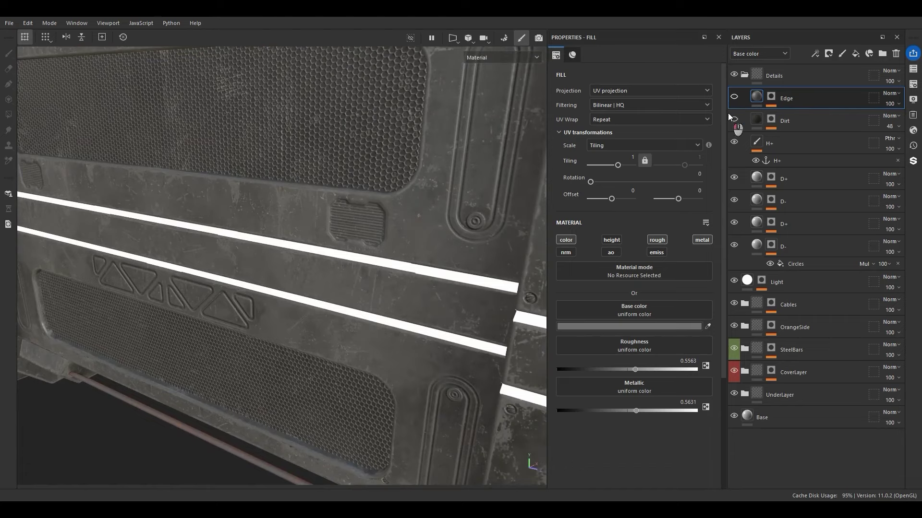
key(ctrl+z)
scroll(236, 208, down, 6)
alt+drag(467, 210, 450, 222)
key(ctrl+z)
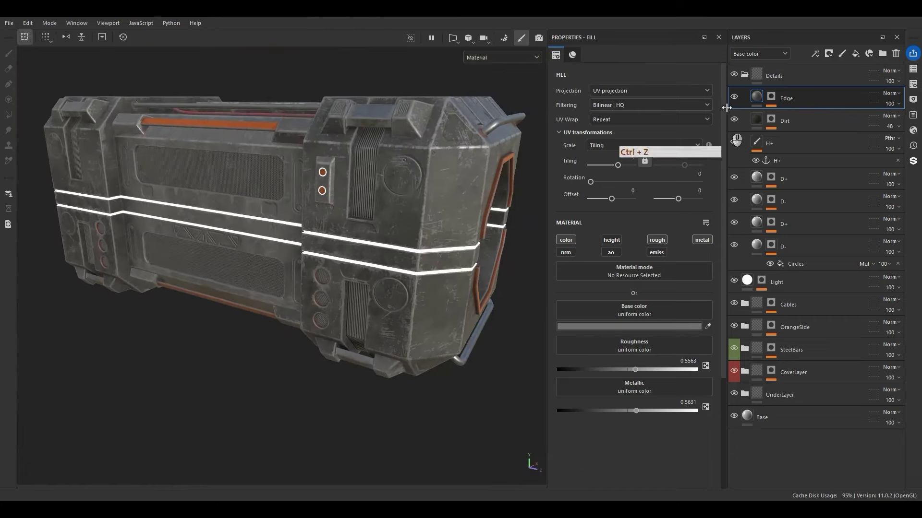
key(ctrl+z)
Add a paint layer named Effect above the Details folder and set its blending mode to Passthrough
click(842, 54)
text(Effec)
text(t)
key(Return)
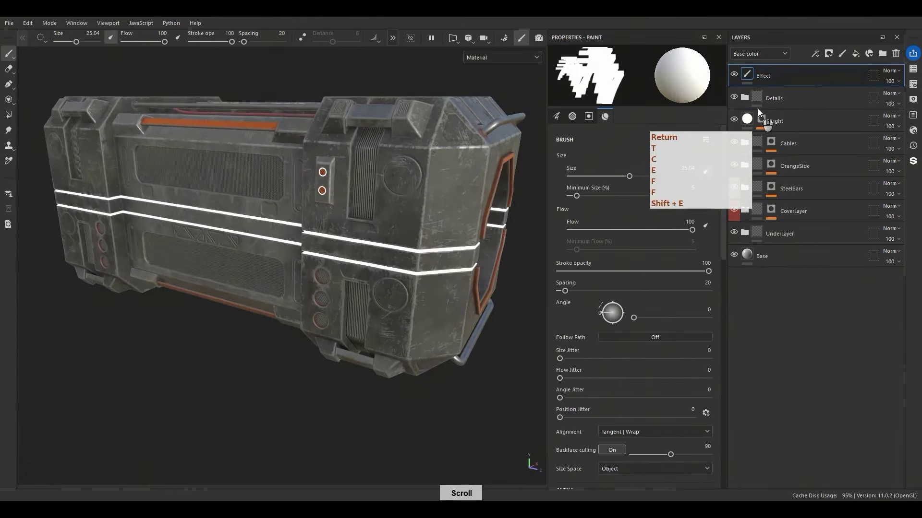
click(891, 71)
click(883, 89)
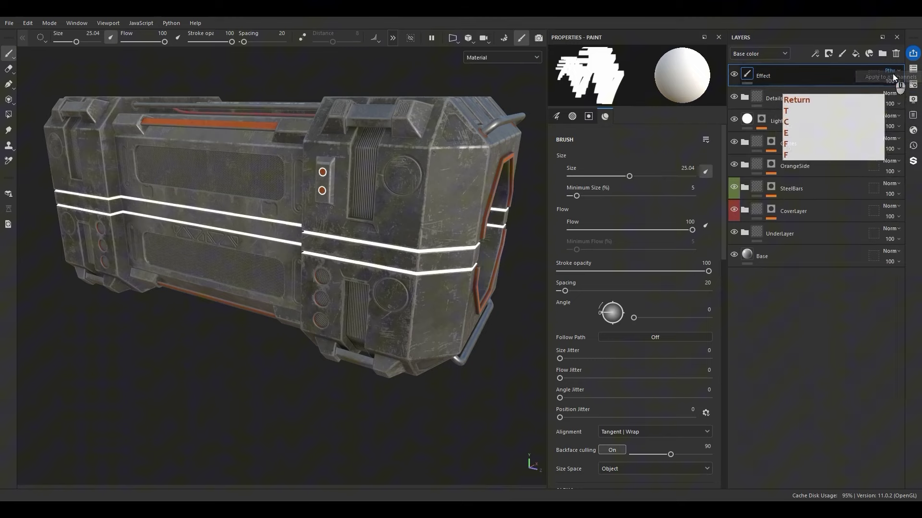
Add a Sharpen filter to the Effect layer
right_click(778, 80)
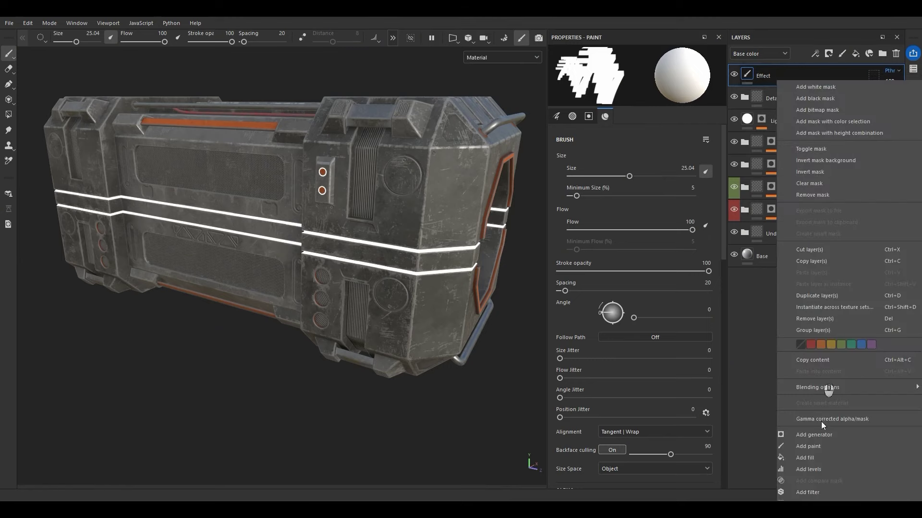
click(822, 493)
click(637, 96)
text(shar)
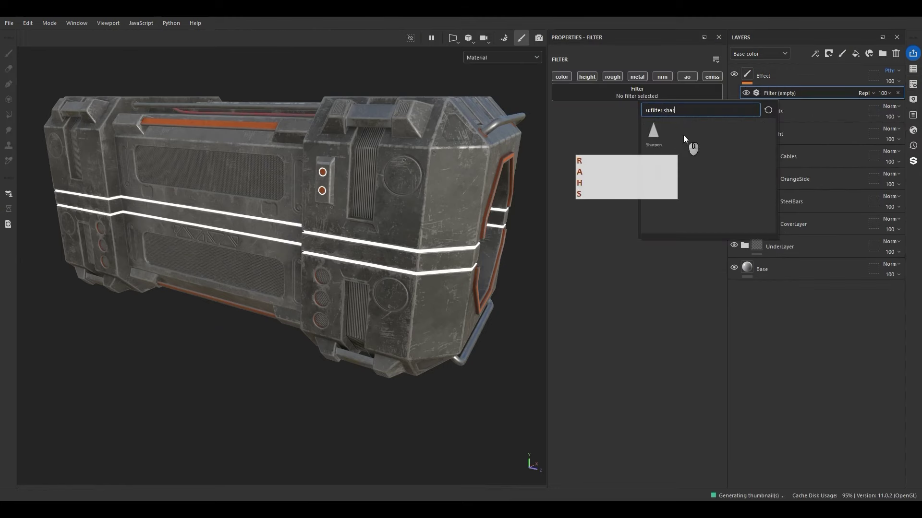
click(654, 141)
Try a sharpen intensity of 0.25 and check the scratches on the hull up close
scroll(244, 179, up, 4)
alt+middle_drag(421, 237, 360, 221)
click(711, 133)
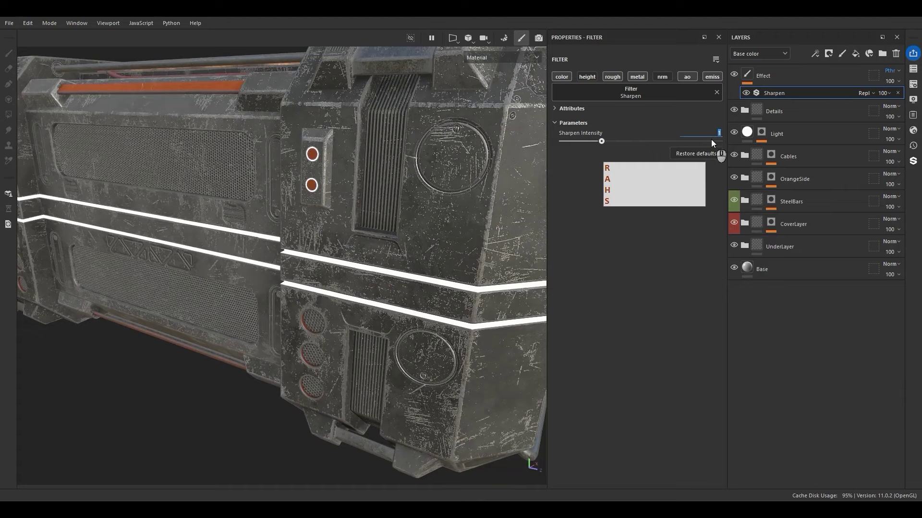
text(.25)
key(Return)
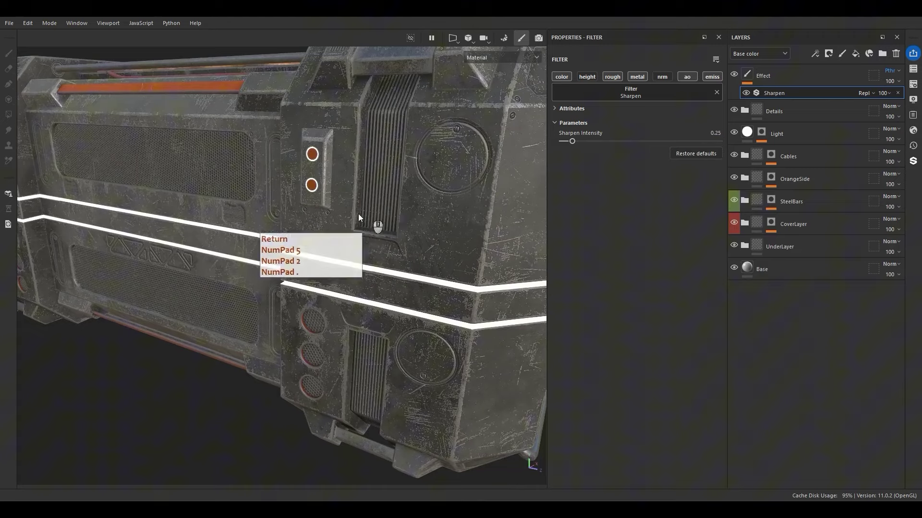
alt+drag(358, 214, 419, 211)
shift+right_drag(418, 211, 399, 213)
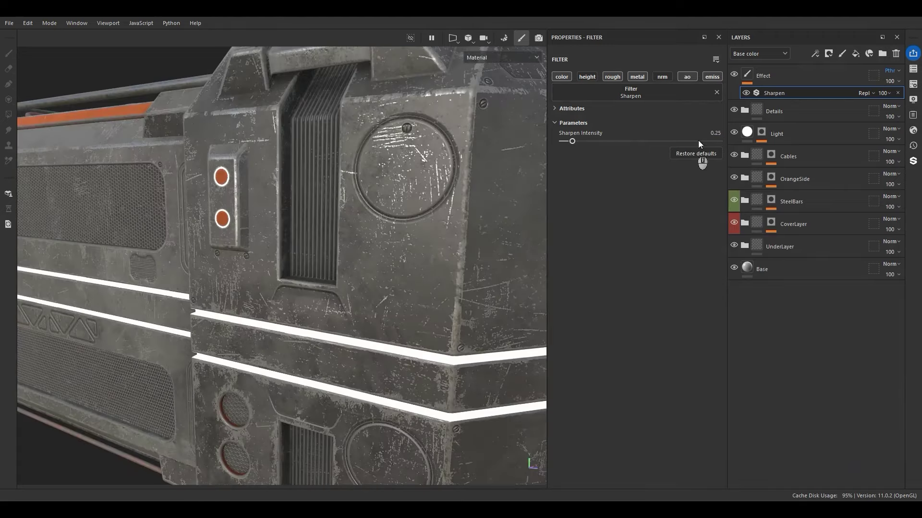
Set the Sharpen filter's intensity to 0.1
click(716, 130)
text(.1)
key(Return)
alt+drag(423, 206, 412, 198)
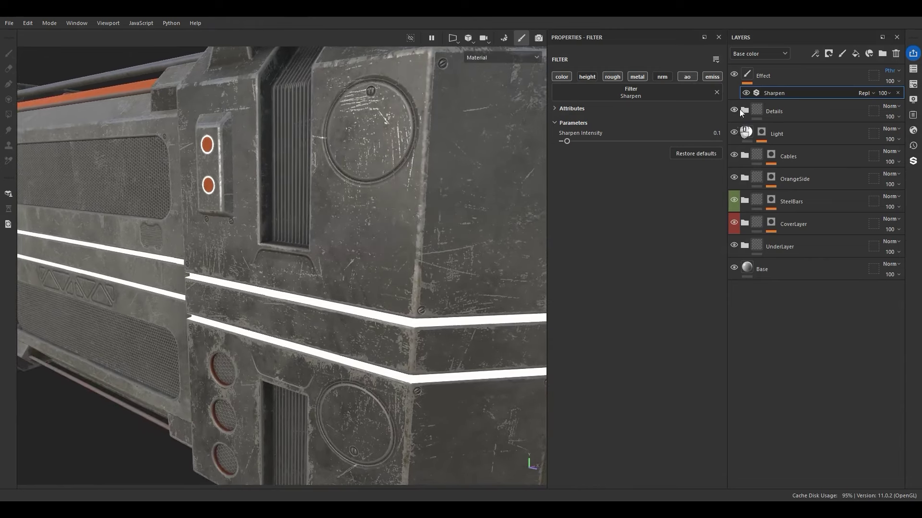
Add a Height To Normal filter above Sharpen with a normal intensity of 2, and save the project
right_click(747, 94)
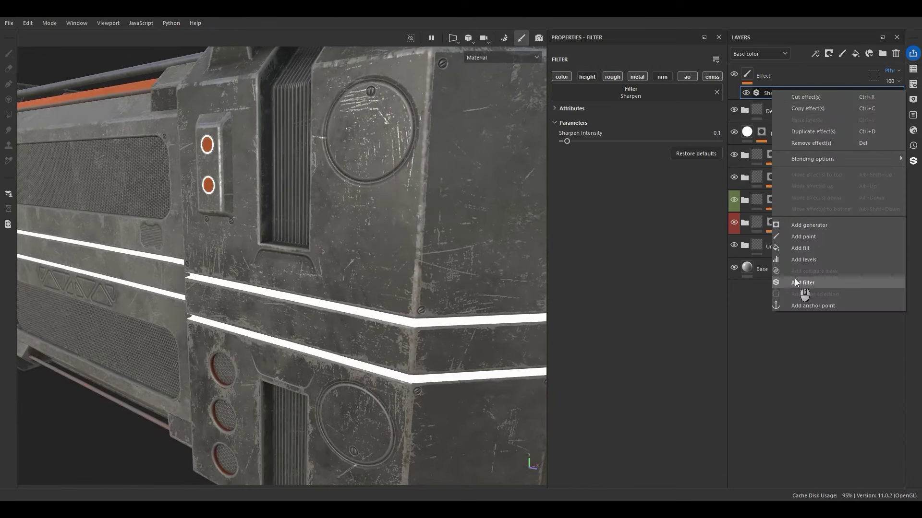
click(793, 278)
click(617, 97)
text(shar)
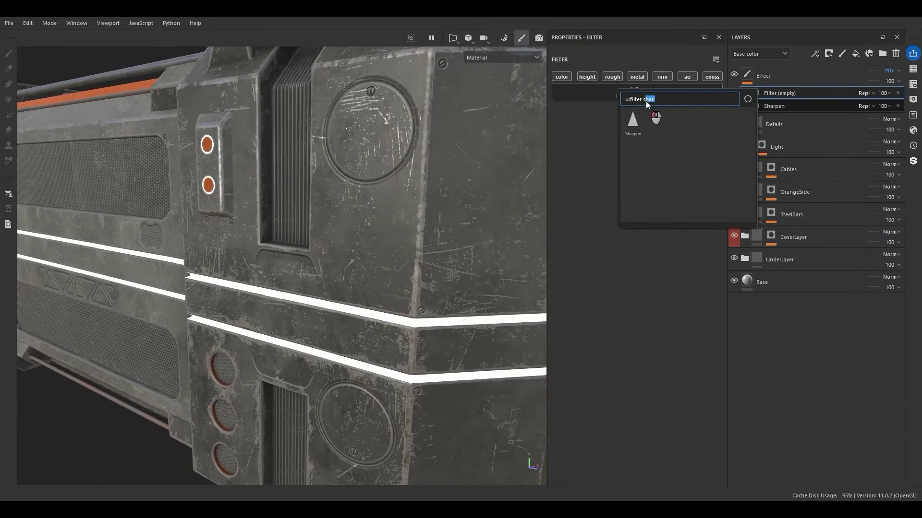
key(BackSpace)
click(658, 120)
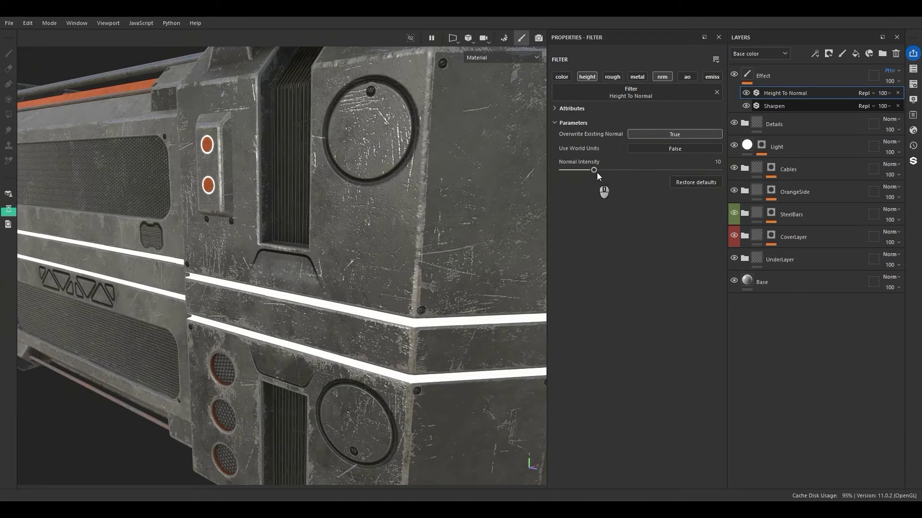
key(Return)
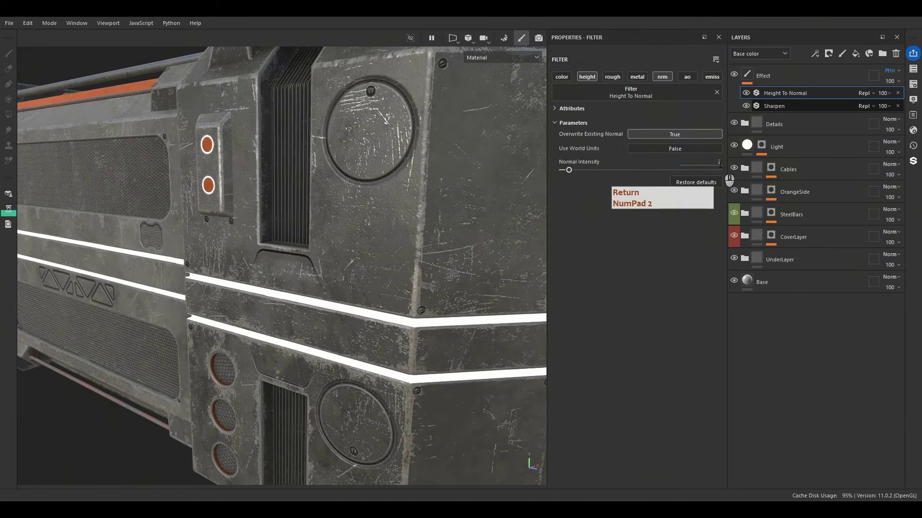
click(746, 94)
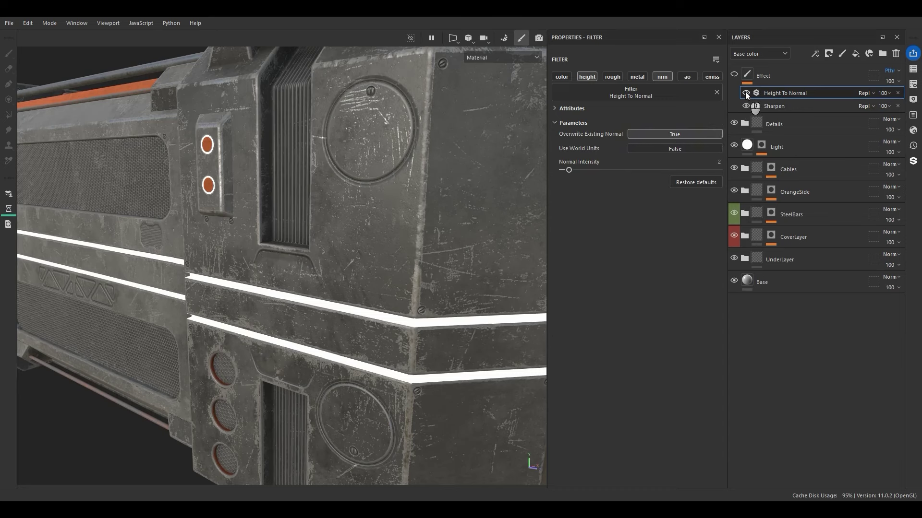
key(ctrl+s)
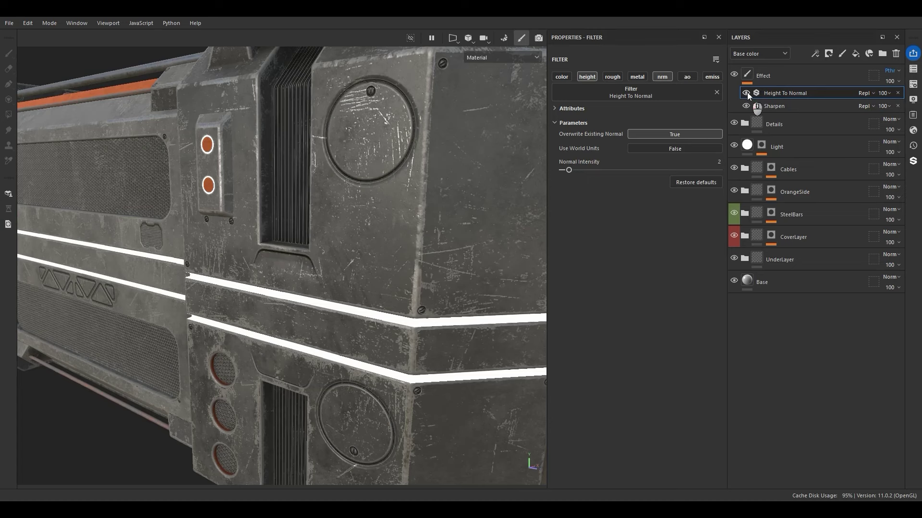
Compare the screw detail beside the light strip up close with the Height To Normal filter on and off
scroll(422, 275, up, 5)
scroll(423, 276, up, 3)
alt+drag(423, 275, 421, 260)
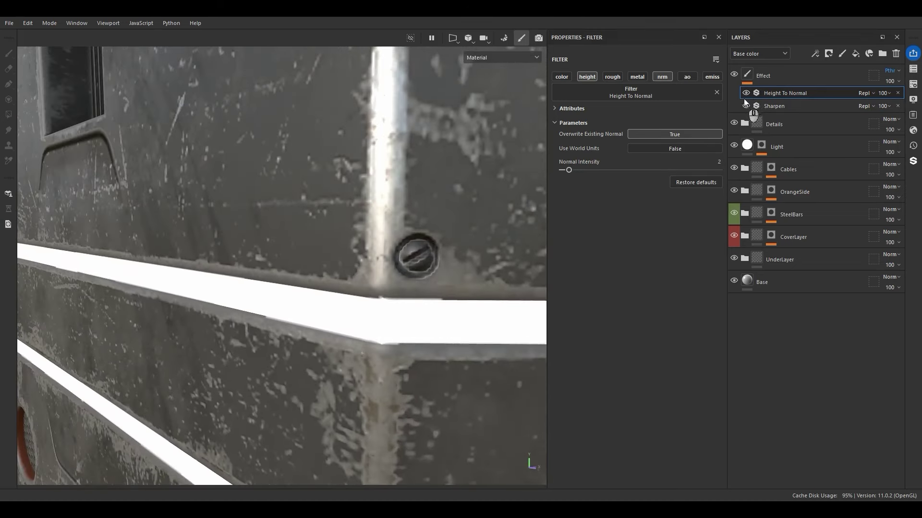
click(749, 94)
click(748, 95)
click(746, 94)
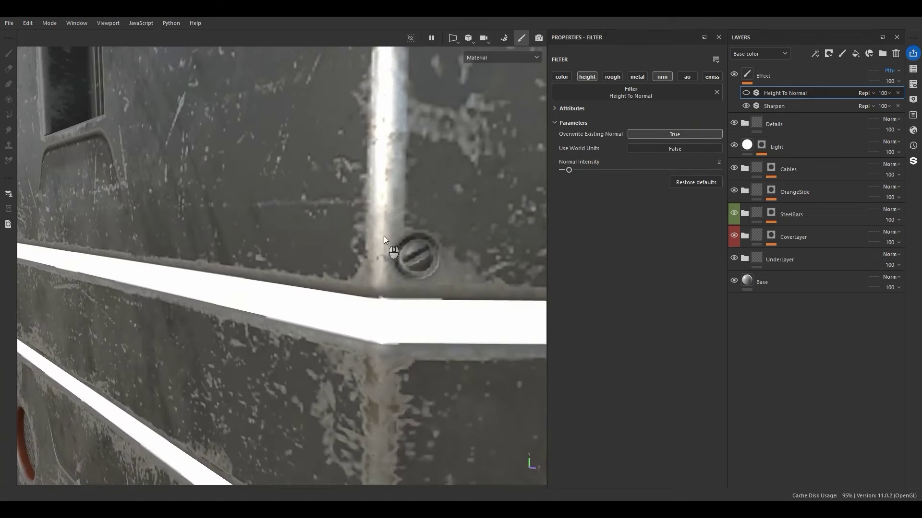
Try a height of -0.9863 on the upper D- fill layer in the Details folder, then undo it
click(744, 124)
click(761, 251)
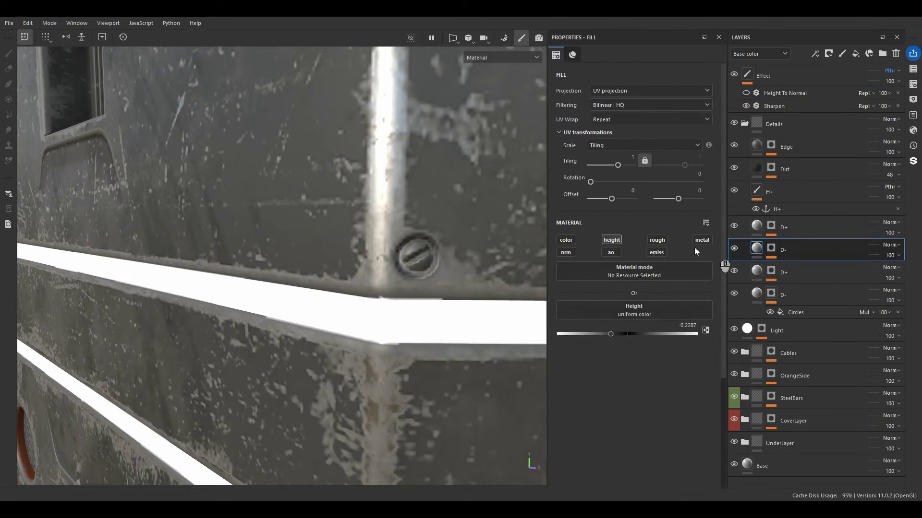
drag(611, 333, 559, 334)
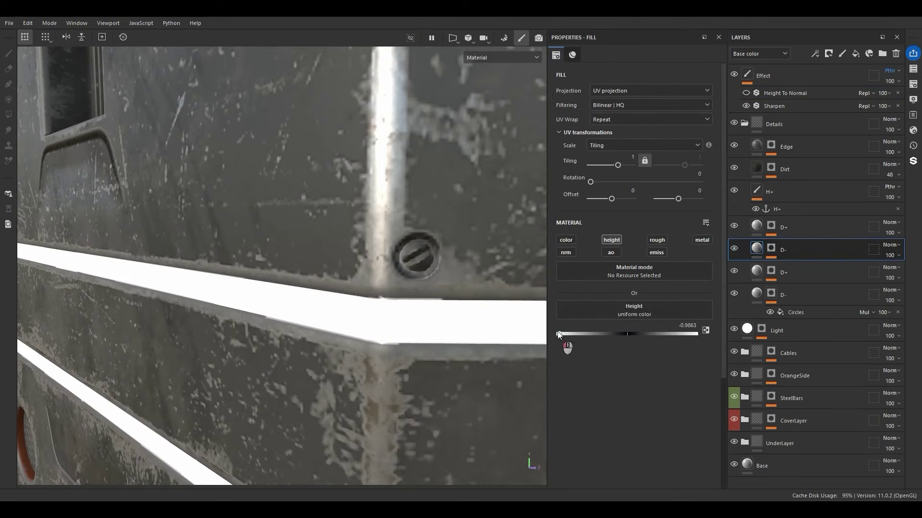
key(ctrl+z)
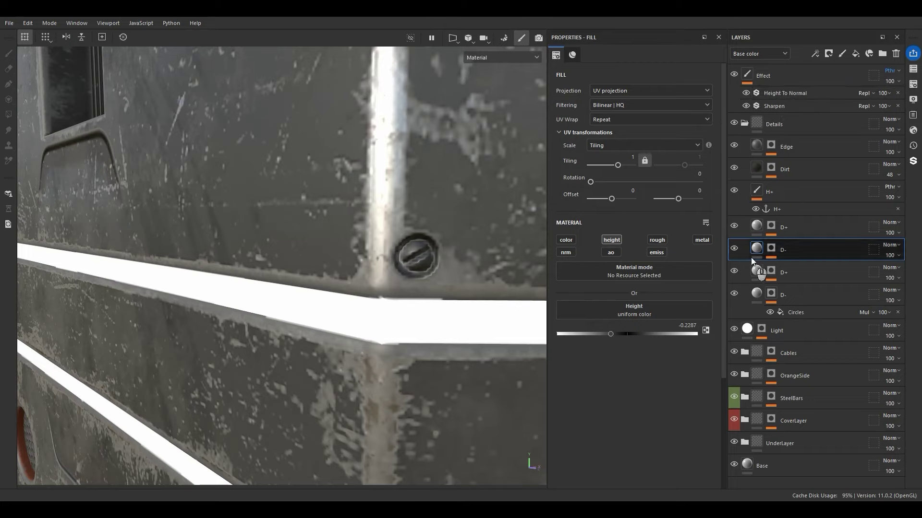
Collapse the Details folder and add an Anisotropic Kuwahara filter above Height To Normal on the Effect layer
alt+right_drag(480, 159, 365, 191)
alt+drag(366, 191, 384, 243)
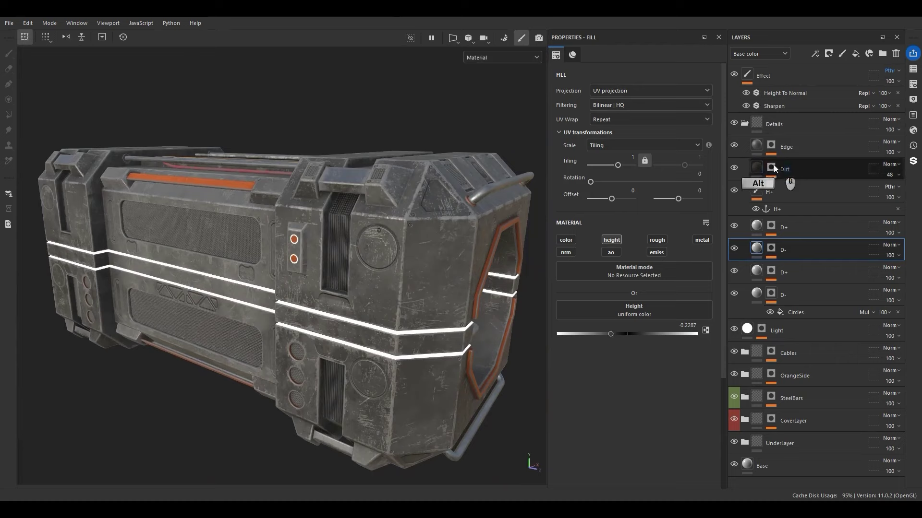
click(747, 123)
click(773, 93)
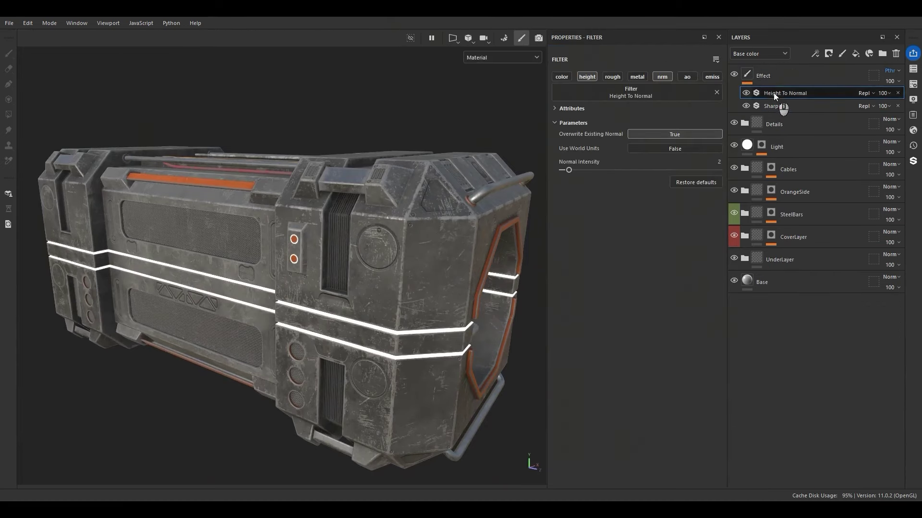
alt+right_drag(251, 267, 393, 287)
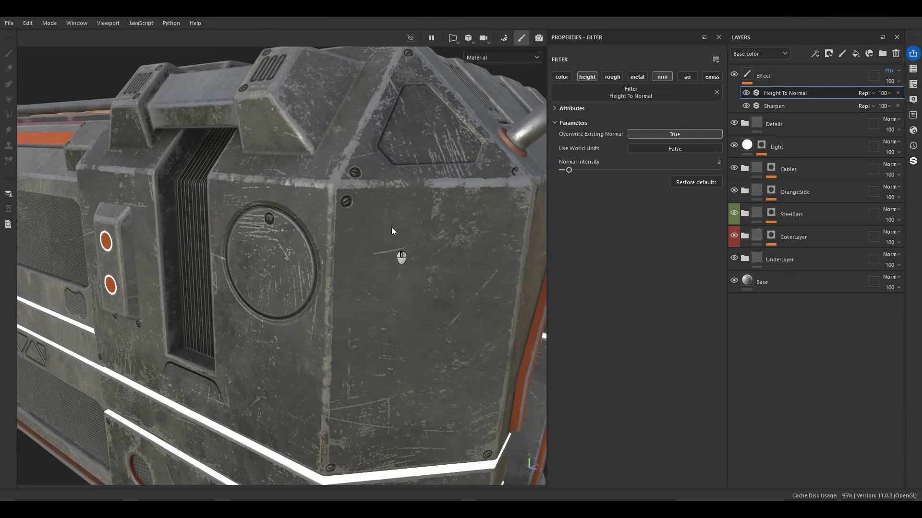
right_click(781, 93)
click(797, 287)
click(636, 94)
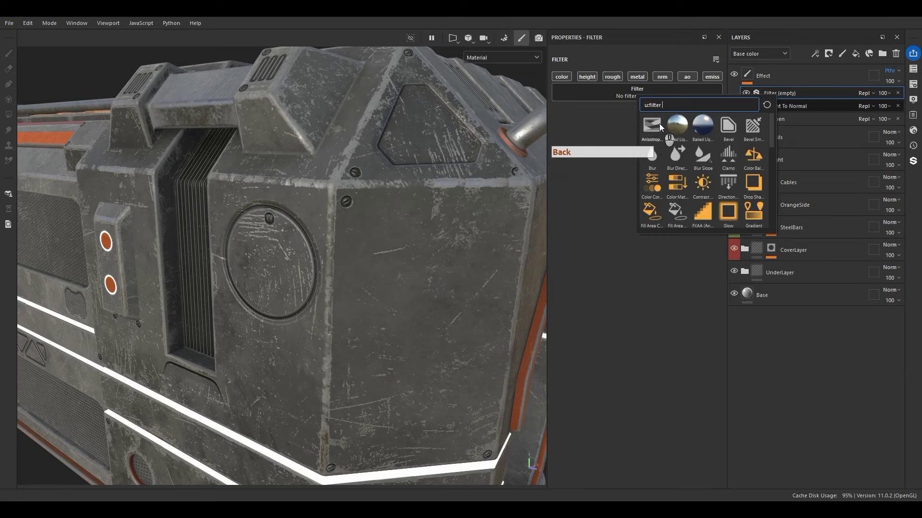
click(658, 123)
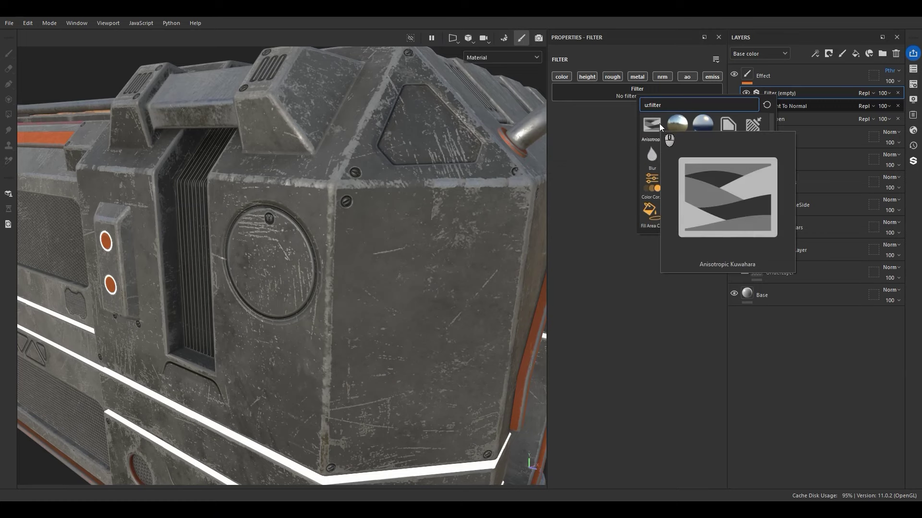
Set the Anisotropic Kuwahara filter's radius to 2.4 and check the whole container
scroll(432, 243, down, 2)
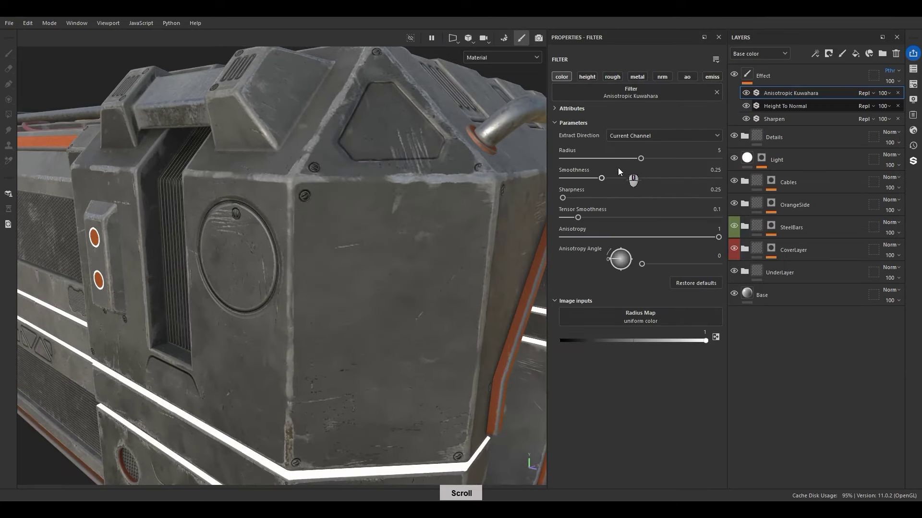
drag(592, 161, 600, 163)
scroll(382, 246, down, 3)
scroll(383, 245, down, 3)
mouse_move(383, 246)
alt+mouse_down()
mouse_move(384, 209)
mouse_move(350, 194)
mouse_move(385, 255)
mouse_move(380, 243)
alt+mouse_up()
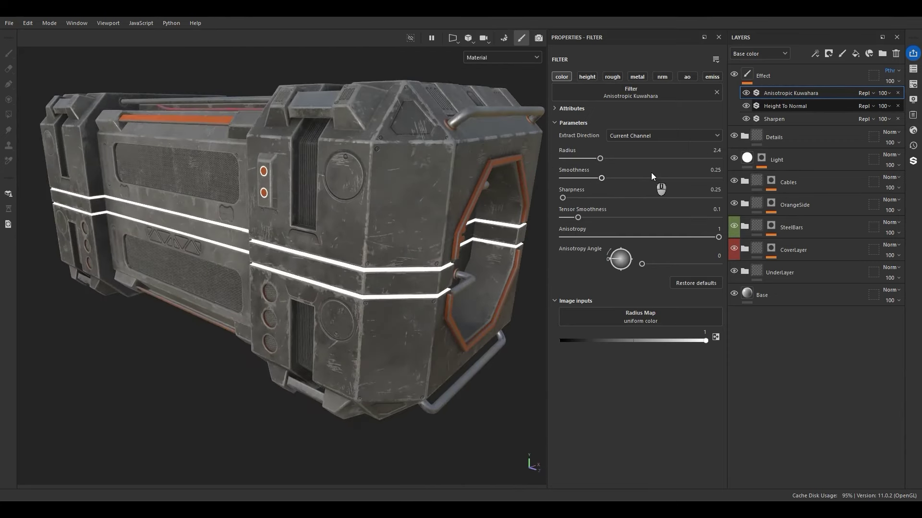
Add a color-only fill layer named Color Gradient above SubstanceMaster_ScifiBox_Metal inside the CoverLayer folder
click(744, 249)
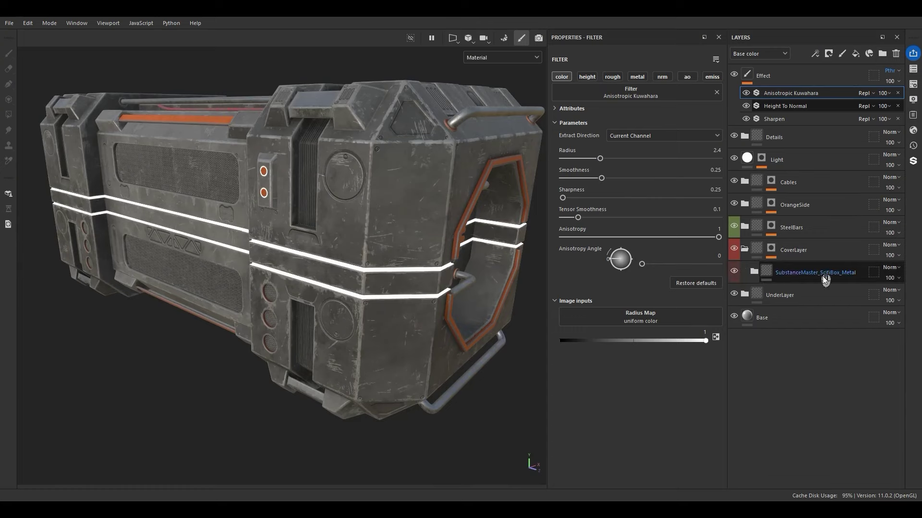
click(793, 272)
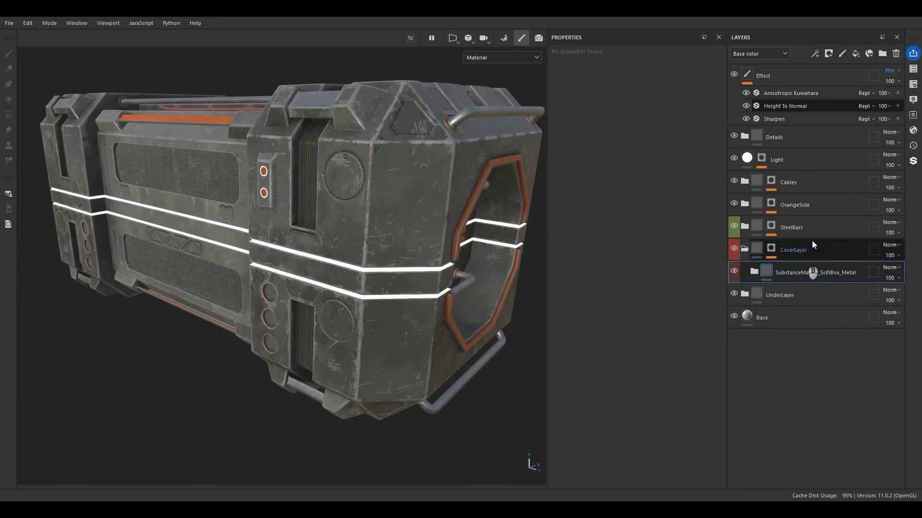
click(856, 53)
double_click(783, 273)
text(Co)
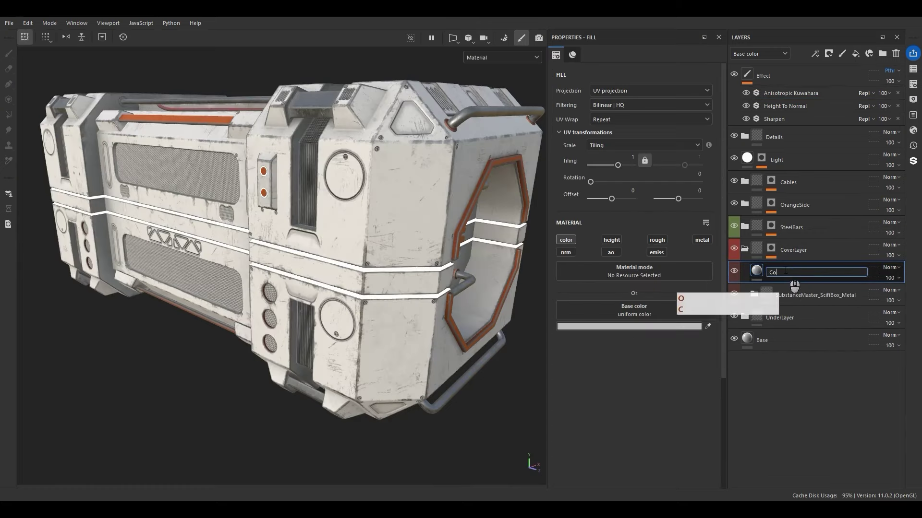
text(lor Gradient)
key(Return)
Set the Color Gradient layer's base color to a very dark grey
click(633, 326)
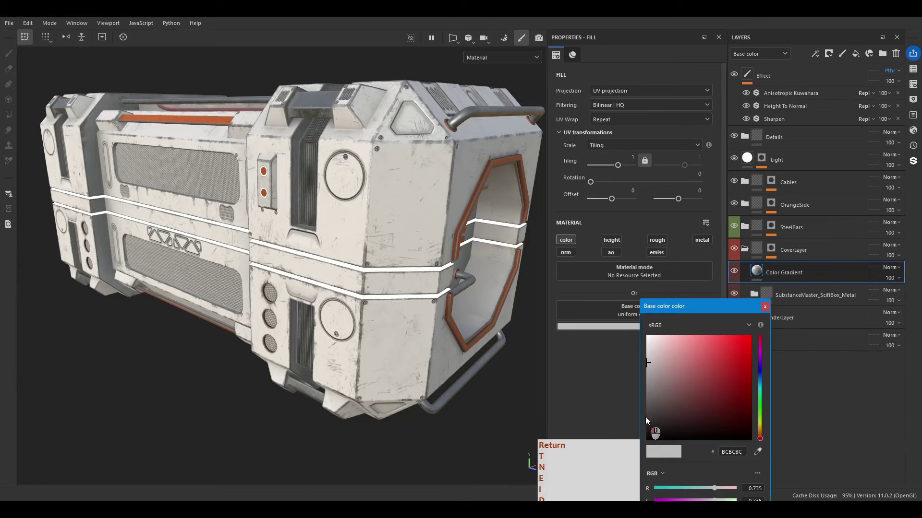
click(645, 417)
click(765, 307)
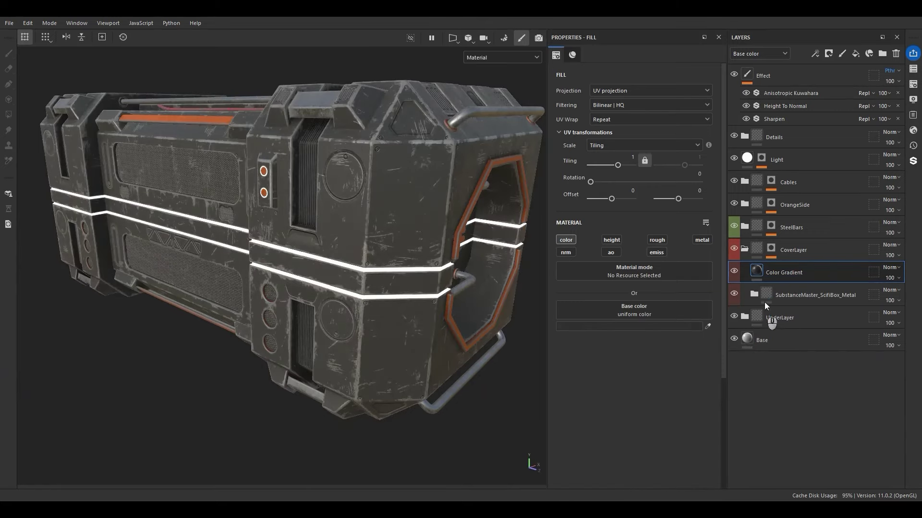
Add a mask with a 3D Linear Gradient generator to the Color Gradient layer
click(828, 53)
click(845, 77)
click(815, 53)
click(833, 66)
click(664, 83)
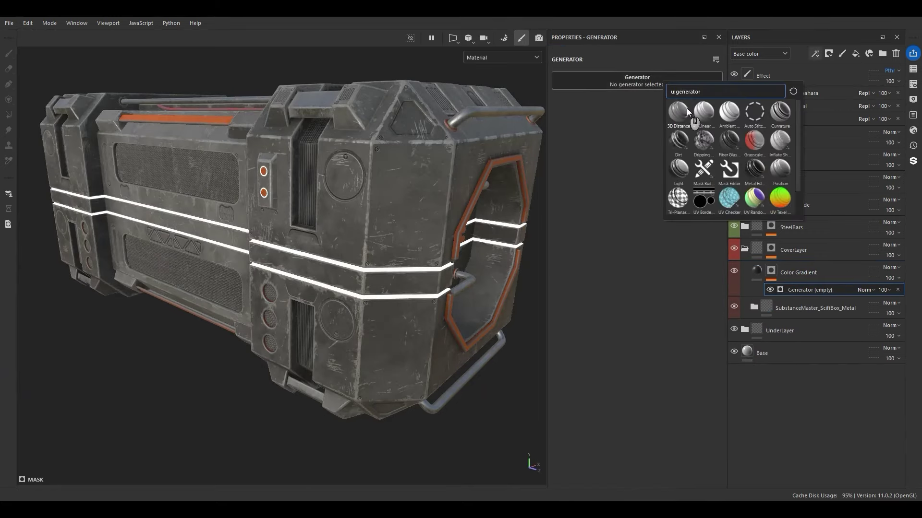
click(711, 114)
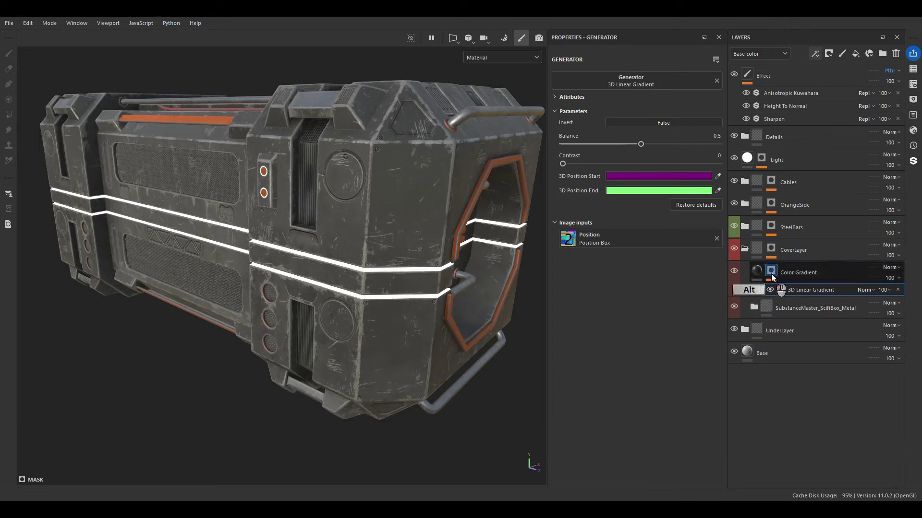
Display the Color Gradient mask, invert the 3D Linear Gradient, and set its balance to about 0.6 and contrast to 0.69
alt+click(780, 290)
click(656, 122)
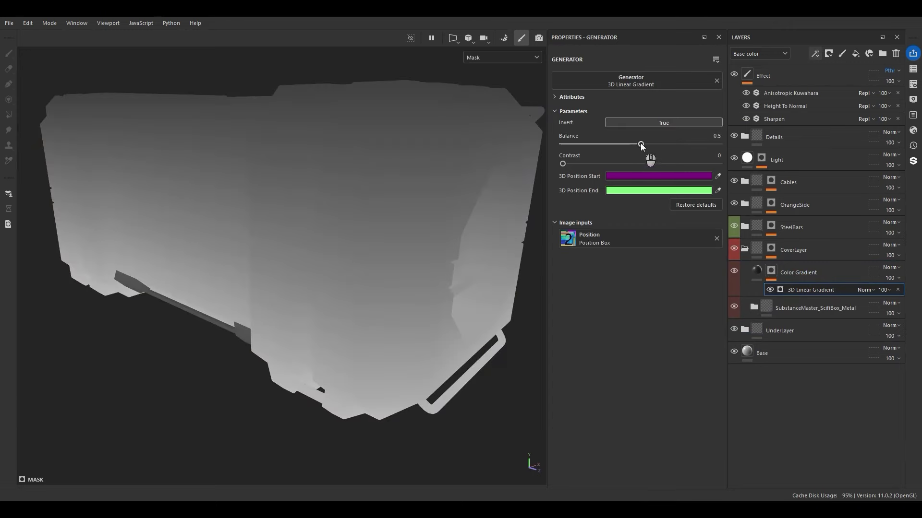
mouse_move(641, 144)
mouse_down()
mouse_move(616, 144)
mouse_move(595, 164)
mouse_move(620, 162)
mouse_move(627, 144)
mouse_move(653, 144)
mouse_move(652, 161)
mouse_move(683, 161)
mouse_move(664, 163)
mouse_move(656, 144)
mouse_up()
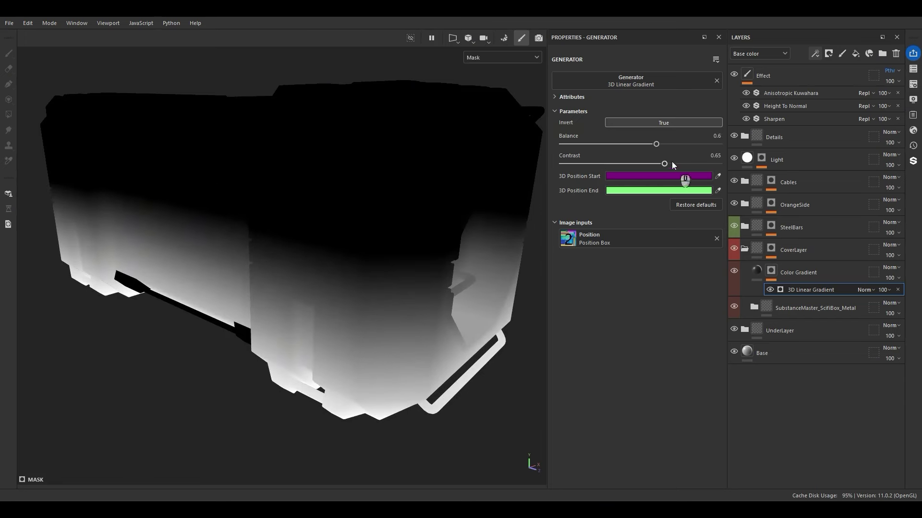
mouse_move(656, 144)
mouse_down()
mouse_move(669, 143)
mouse_move(659, 144)
mouse_up()
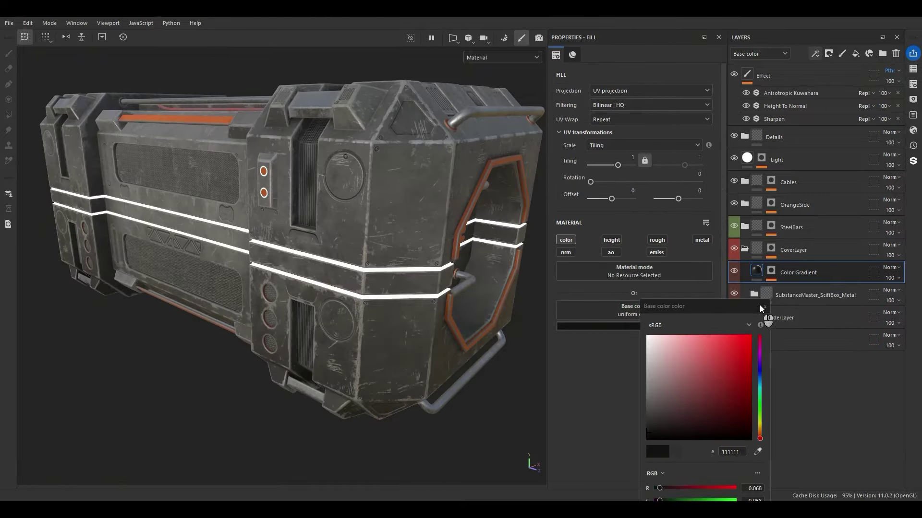
Check the gradient on the material, then lower the 3D Linear Gradient's balance to 0.48
click(762, 309)
alt+drag(342, 267, 347, 304)
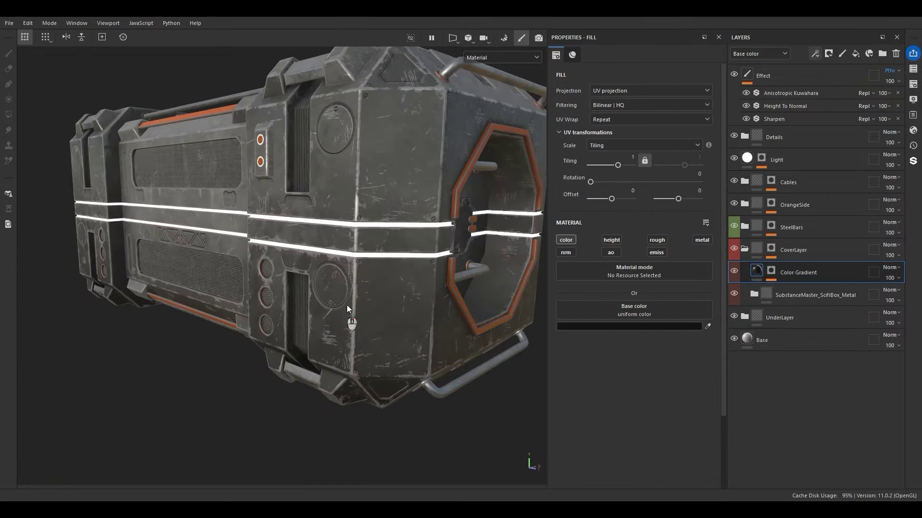
click(770, 271)
click(804, 290)
drag(661, 144, 637, 149)
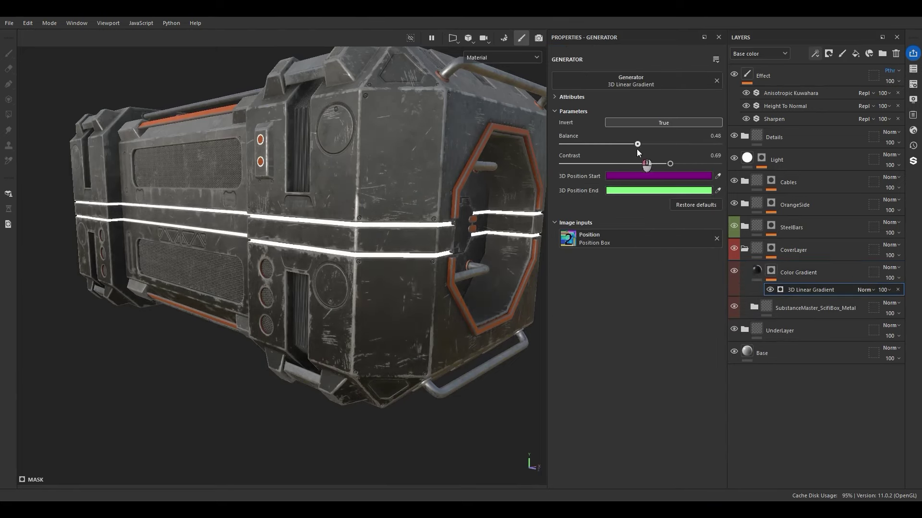
Examine the gradient in the mask and base color channels, comparing the container with and without the Color Gradient layer
alt+right_drag(336, 259, 291, 284)
alt+drag(291, 284, 316, 300)
alt+right_drag(316, 300, 343, 303)
key(c)
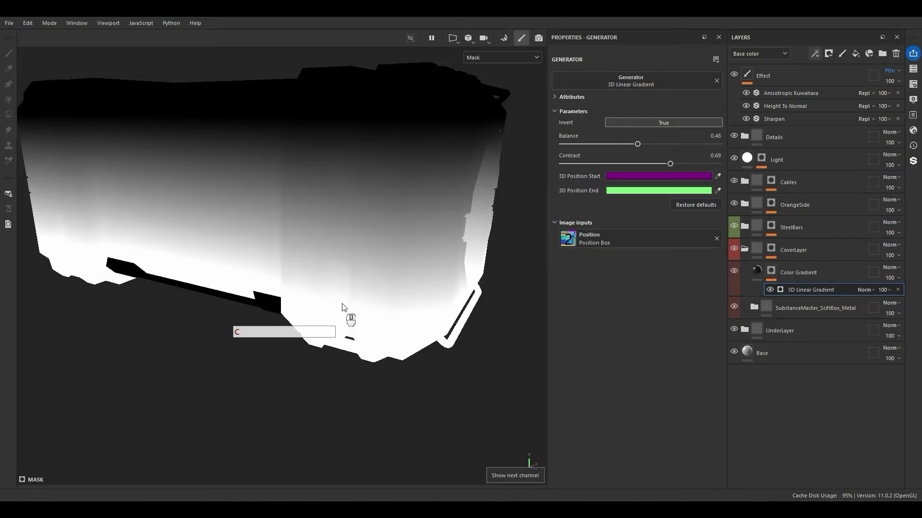
key(c)
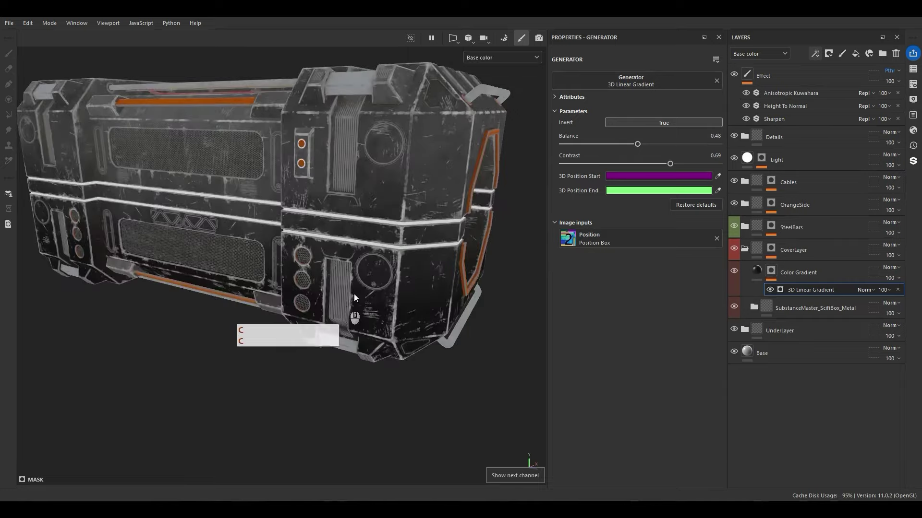
mouse_move(353, 293)
alt+mouse_down()
mouse_move(288, 269)
mouse_move(365, 288)
alt+mouse_up()
click(736, 273)
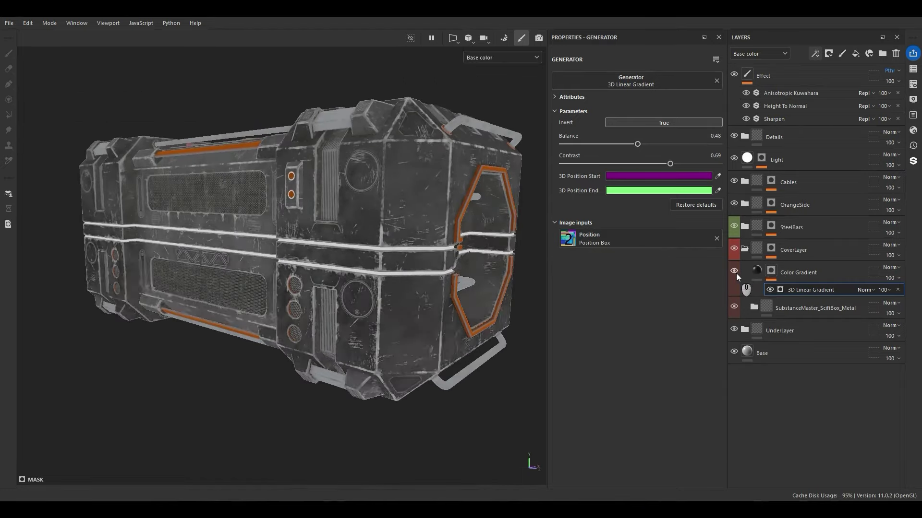
click(735, 273)
Reduce the Color Gradient layer's opacity to 46 and check the container in Material view
click(889, 278)
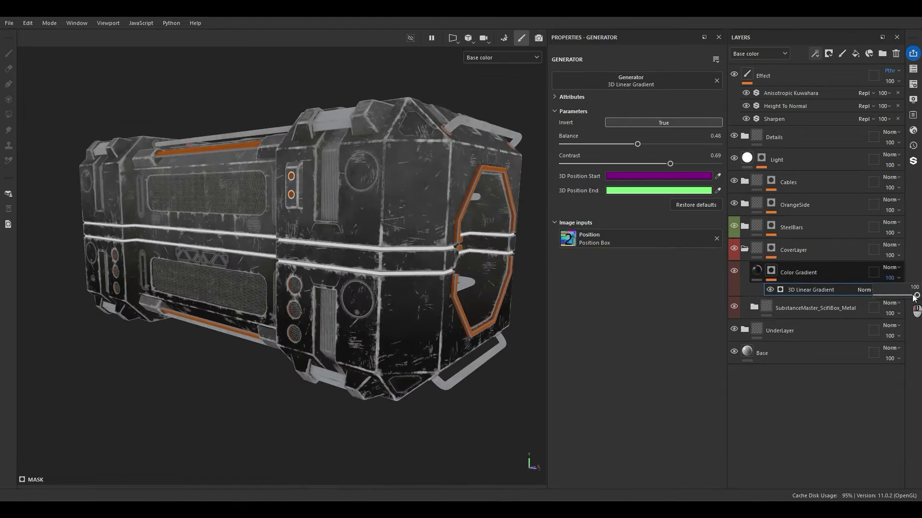
drag(916, 295, 896, 296)
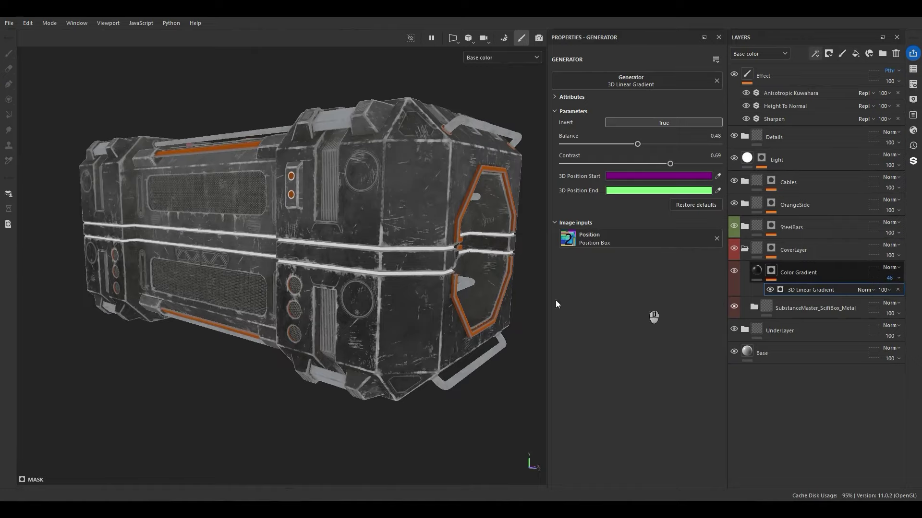
alt+drag(540, 281, 438, 322)
click(755, 272)
scroll(443, 237, down, 2)
key(m)
scroll(407, 332, up, 4)
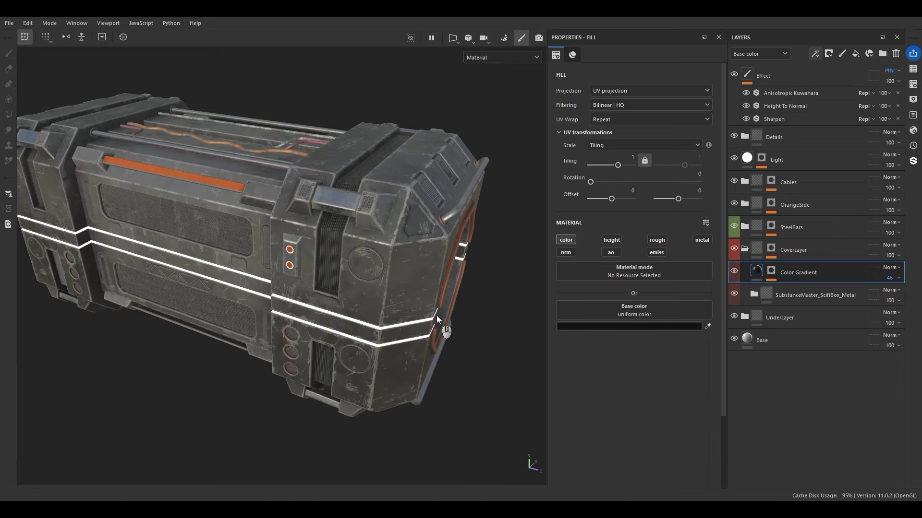
scroll(351, 336, up, 3)
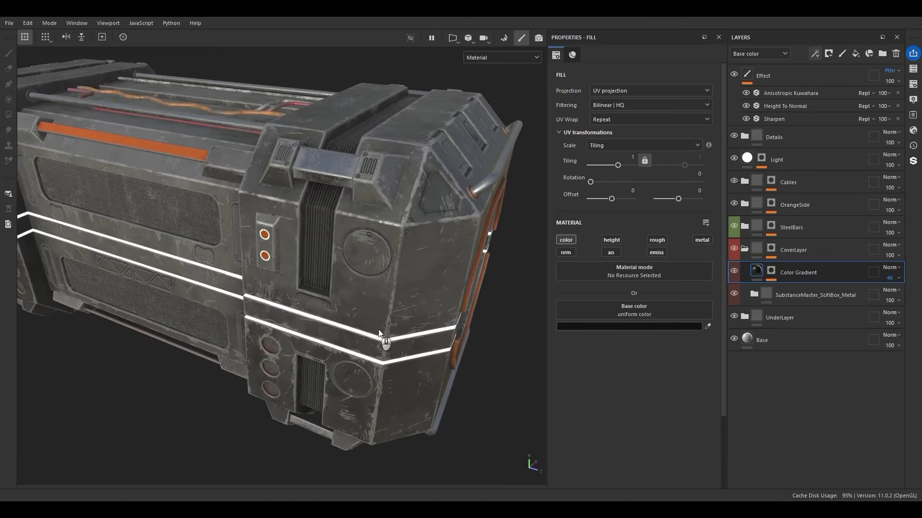
alt+drag(421, 327, 447, 317)
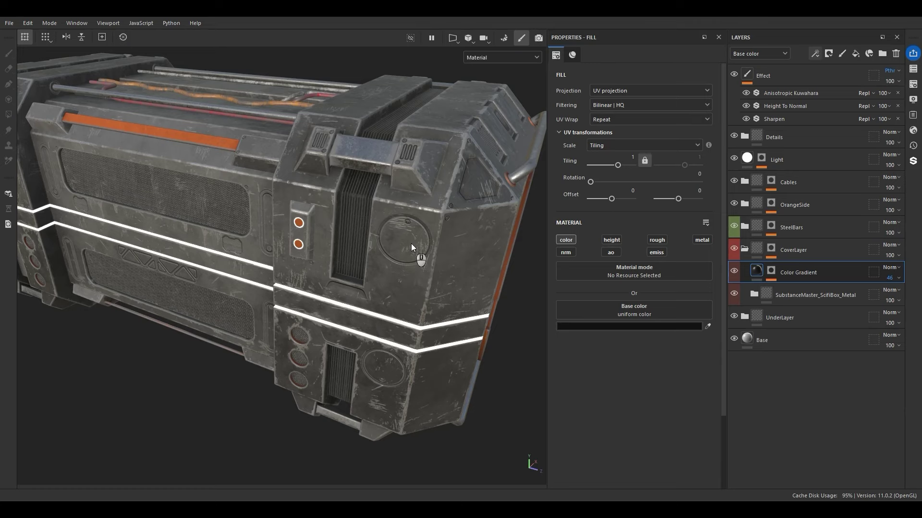
Review the exported diffuse, normal and ORM texture pairs in the Texture folder and close the folder window
drag(227, 247, 541, 182)
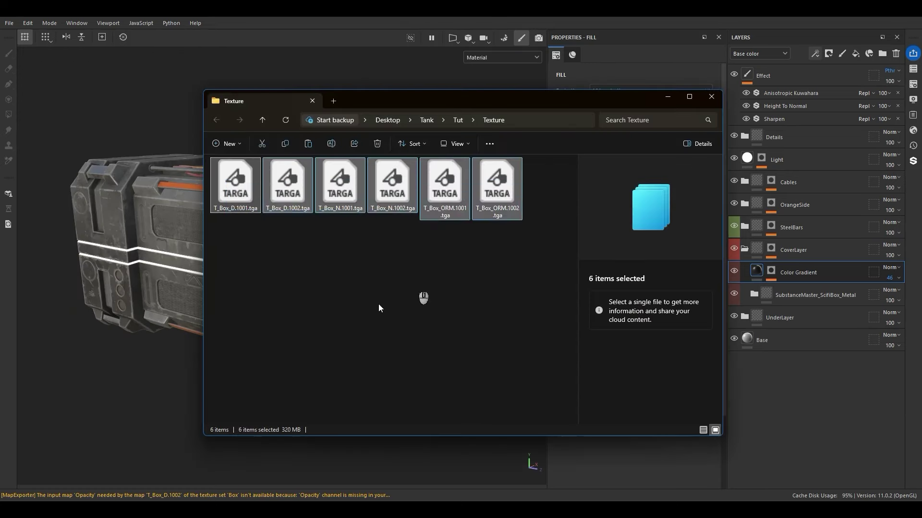
click(350, 299)
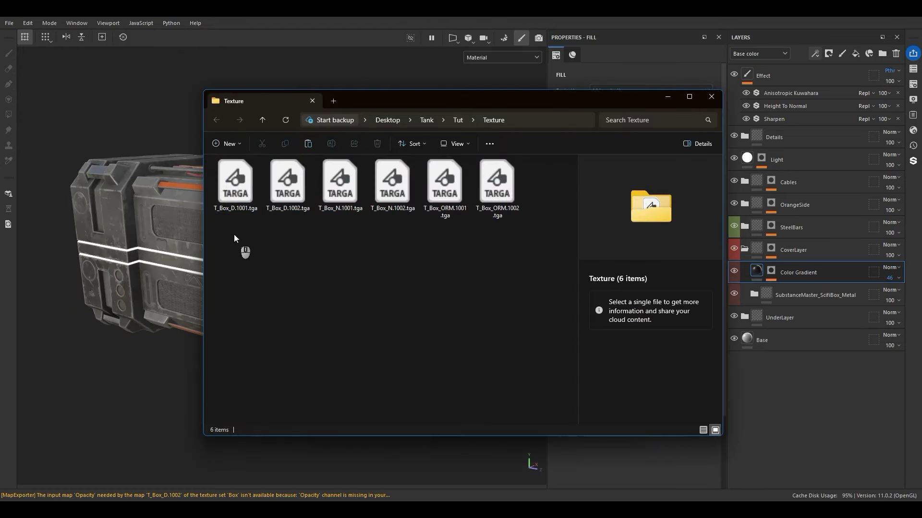
drag(240, 213, 271, 190)
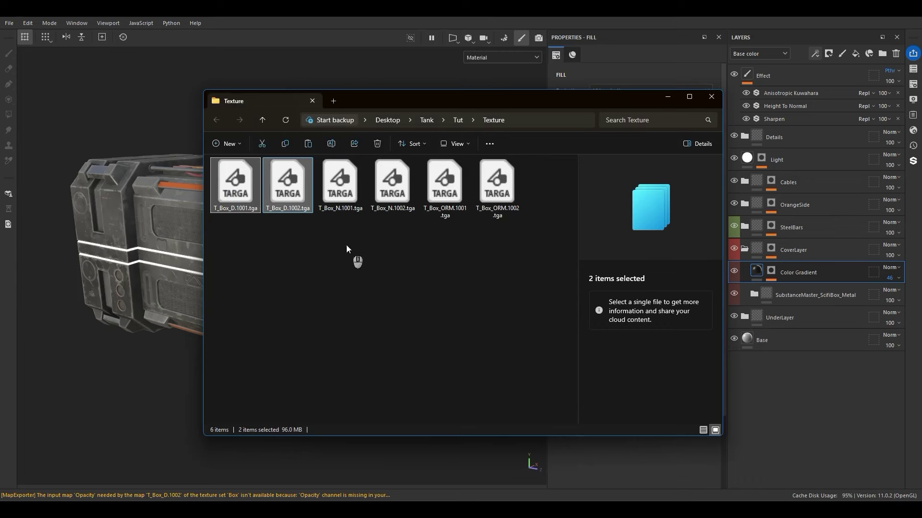
drag(347, 244, 407, 202)
drag(433, 244, 503, 202)
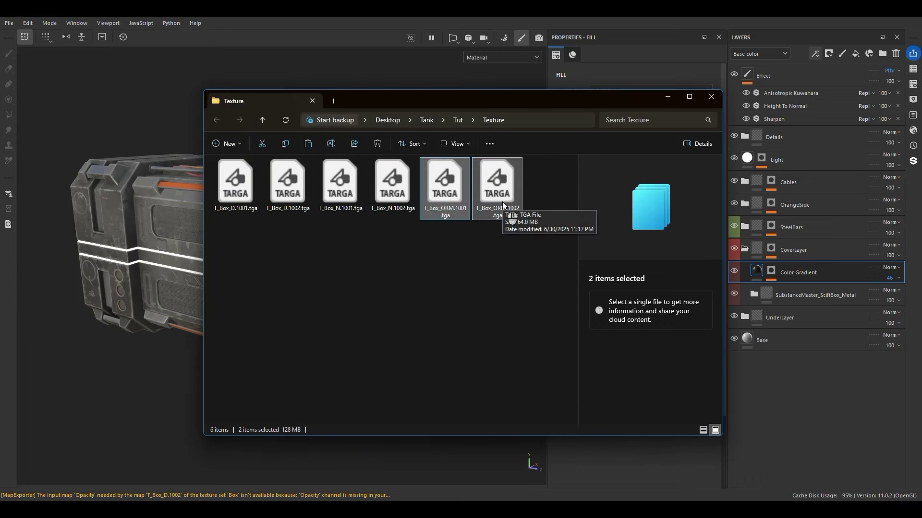
drag(537, 244, 452, 204)
right_drag(451, 203, 454, 202)
click(451, 297)
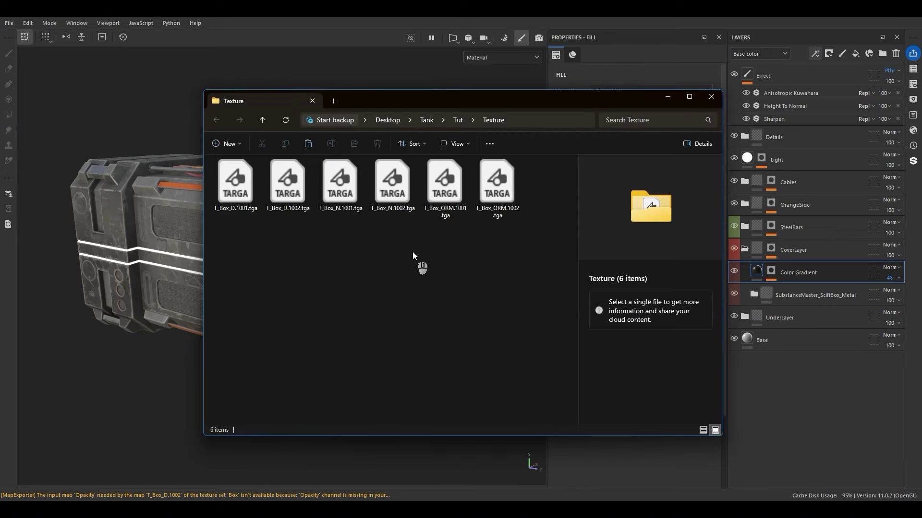
click(712, 97)
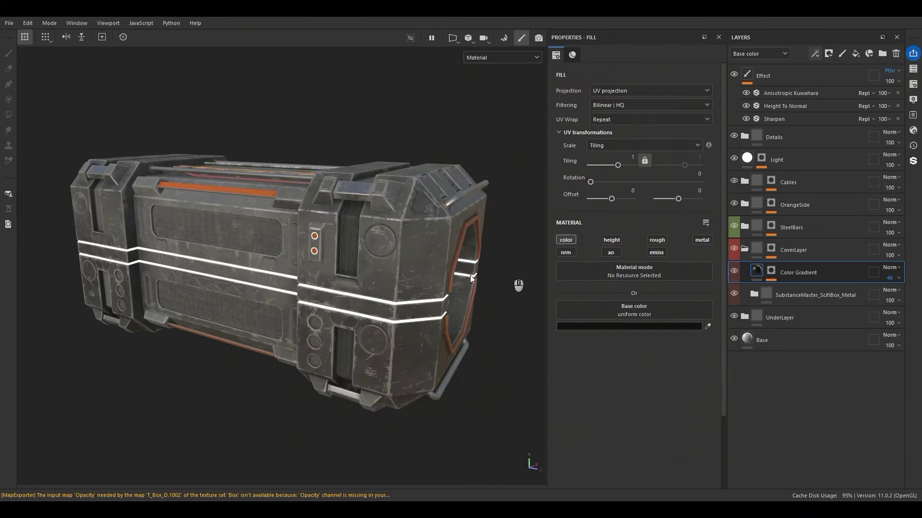
Switch to Unreal Engine and import SM_ScifiBox_Tut.fbx into the ScifiBoxTut folder with material and texture import turned off
click(293, 135)
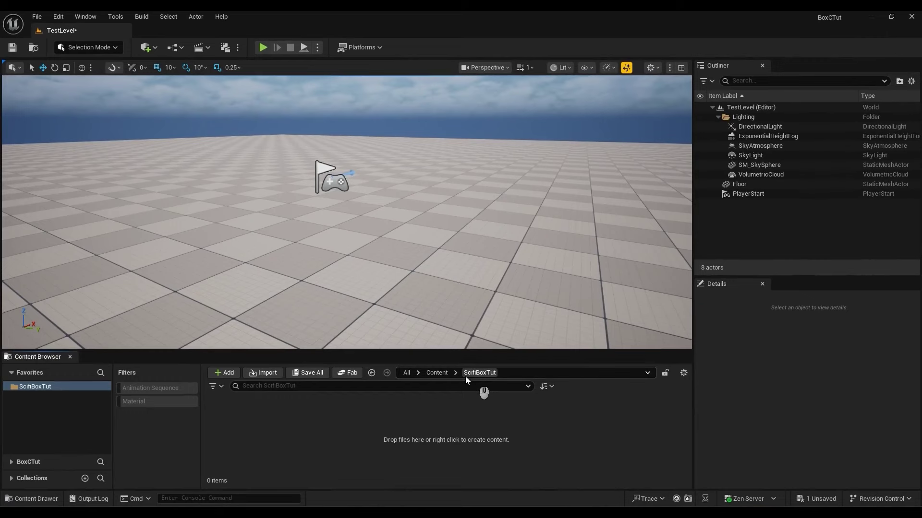
click(260, 374)
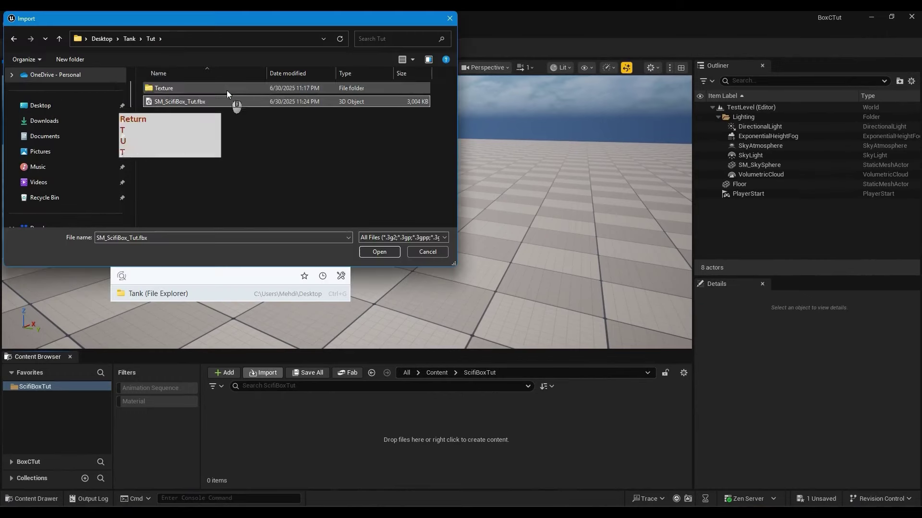
click(377, 252)
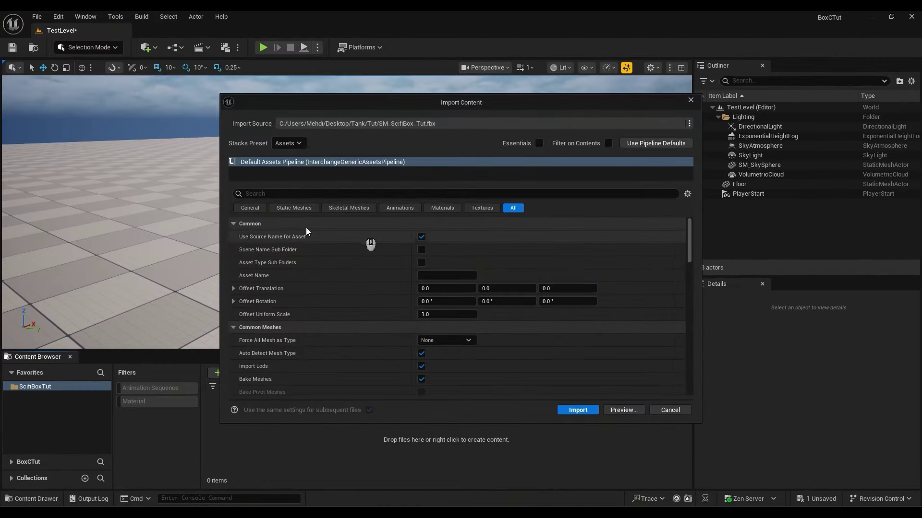
click(448, 209)
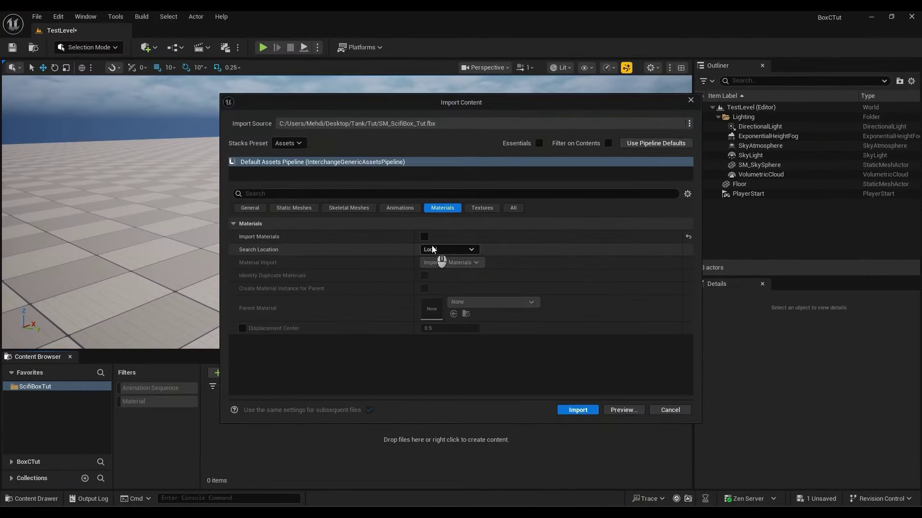
click(424, 236)
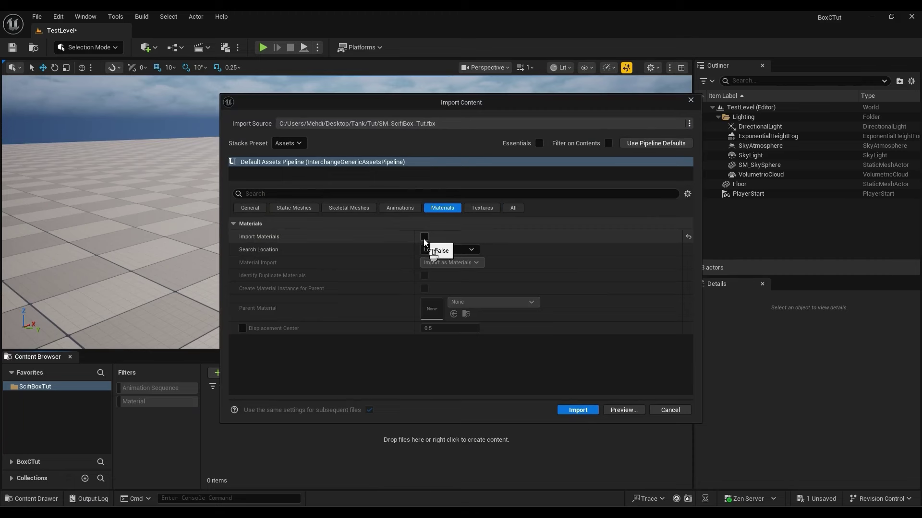
click(478, 209)
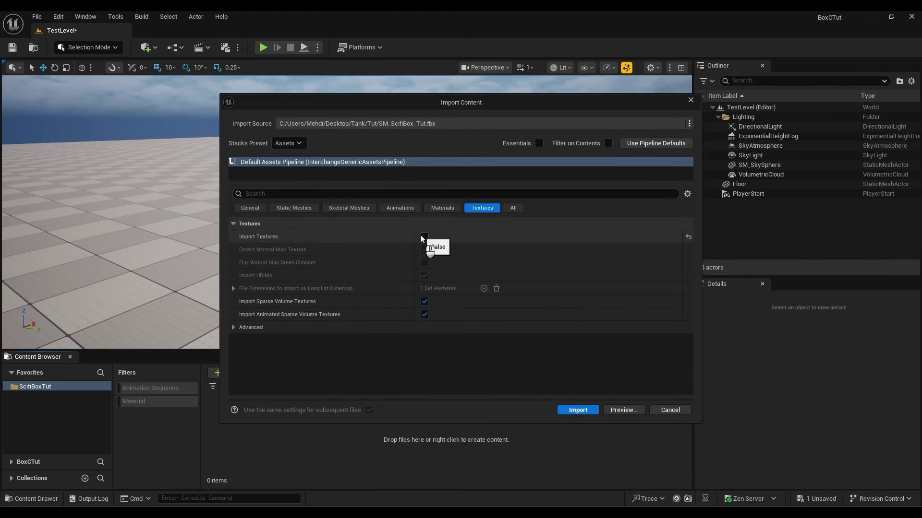
click(577, 410)
Place the SM_ScifiBox_Tut mesh on the floor of the level and inspect it up close
drag(243, 435, 305, 278)
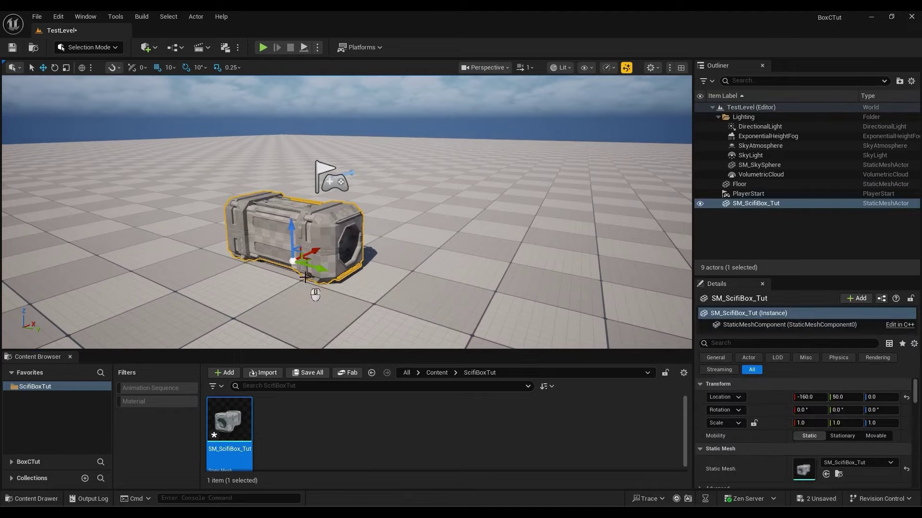
key(w)
right_drag(300, 276, 310, 297)
key(s)
key(a)
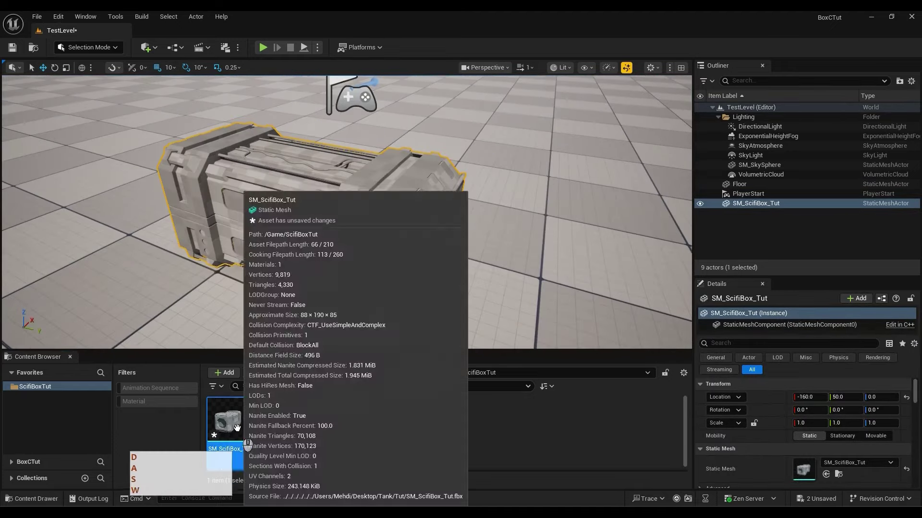
Inspect SM_ScifiBox_Tut and its Nanite statistics in the static mesh editor, then close the editor
double_click(237, 427)
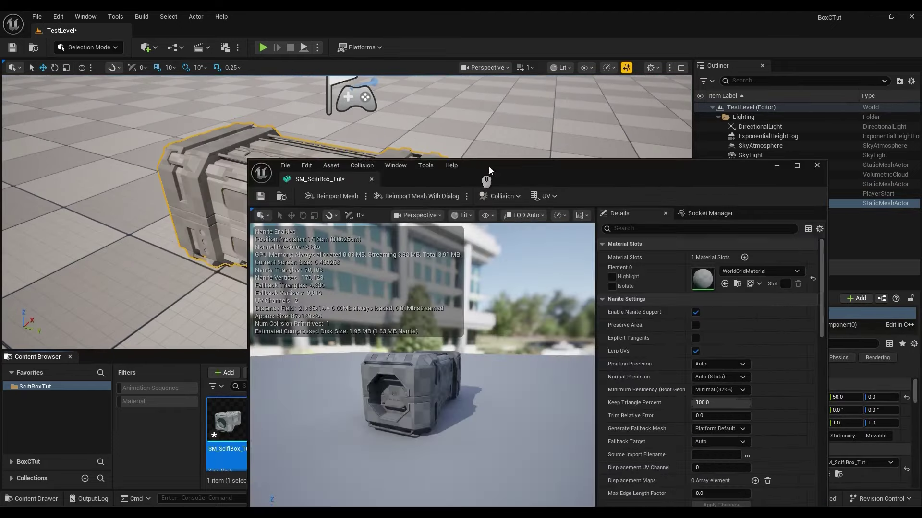
drag(488, 166, 440, 64)
alt+drag(292, 372, 439, 290)
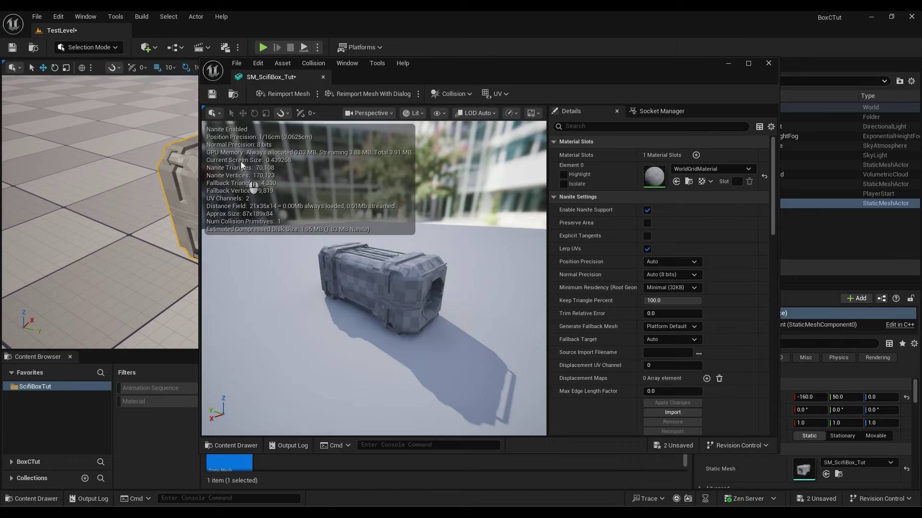
click(768, 63)
Start another import into the ScifiBoxTut folder and browse to the Texture folder
click(286, 417)
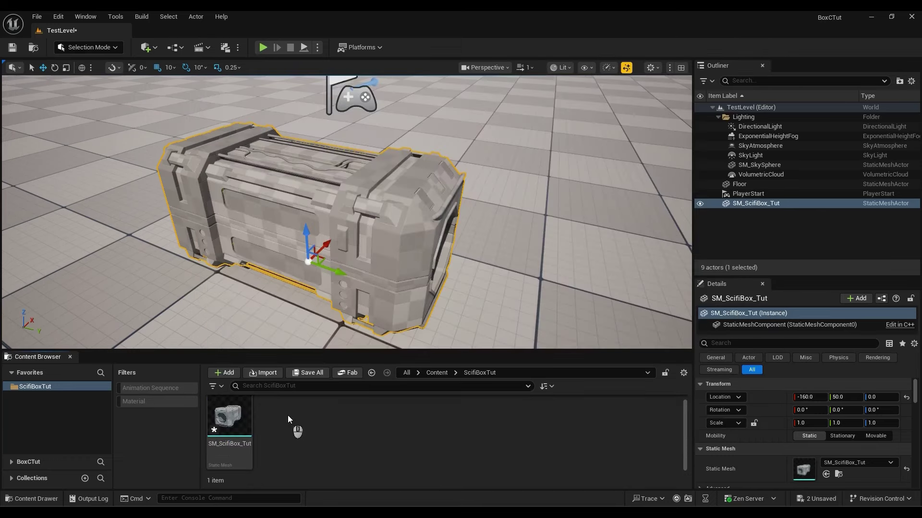
right_click(287, 416)
click(255, 380)
click(255, 378)
drag(154, 188, 429, 116)
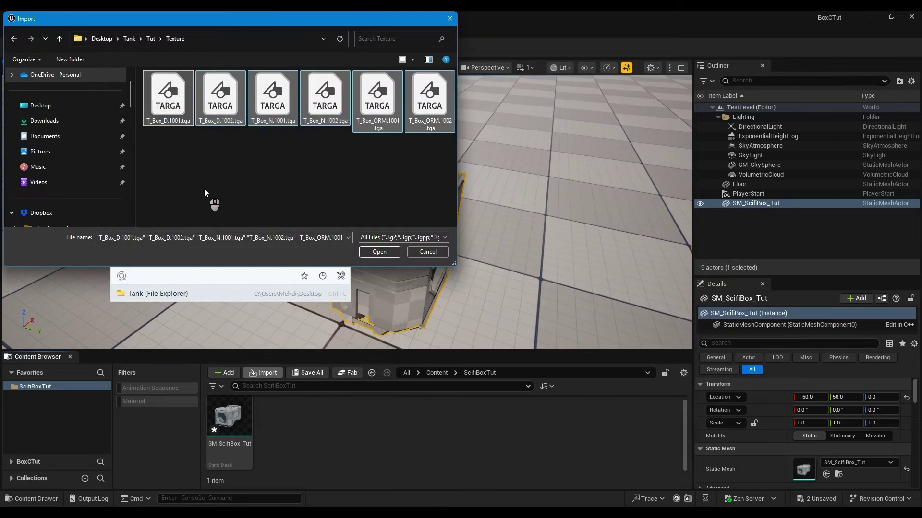
click(370, 253)
click(270, 116)
key(ctrl+a)
click(400, 200)
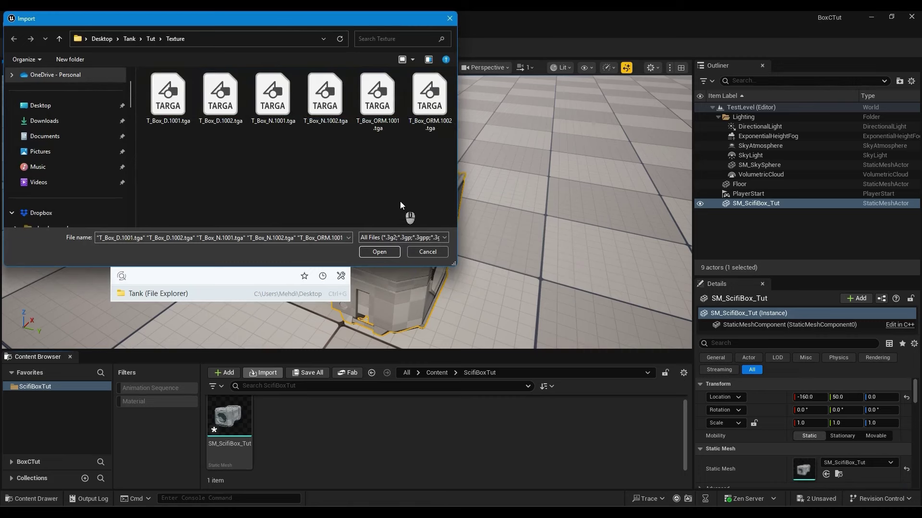
Import T_Box_D.1001.tga, T_Box_N.1001.tga and T_Box_ORM.1001.tga into the ScifiBoxTut folder
click(168, 98)
ctrl+click(288, 108)
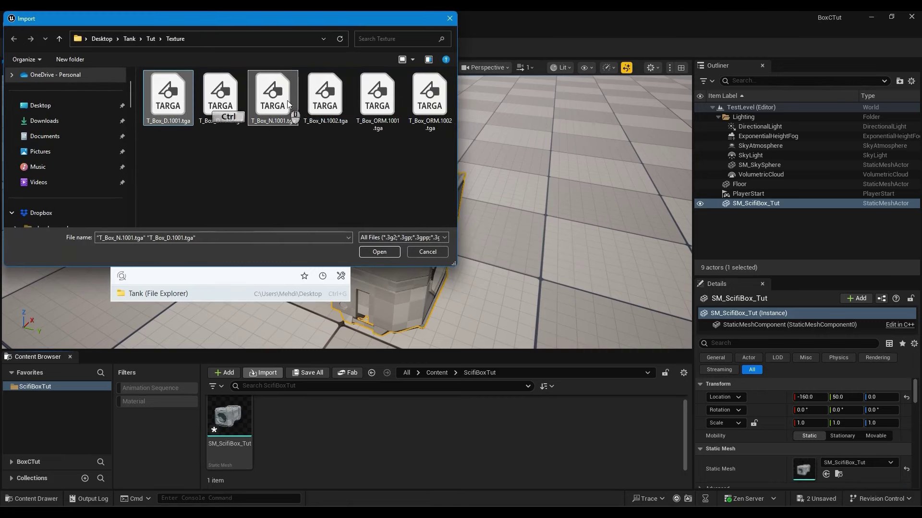
ctrl+click(379, 105)
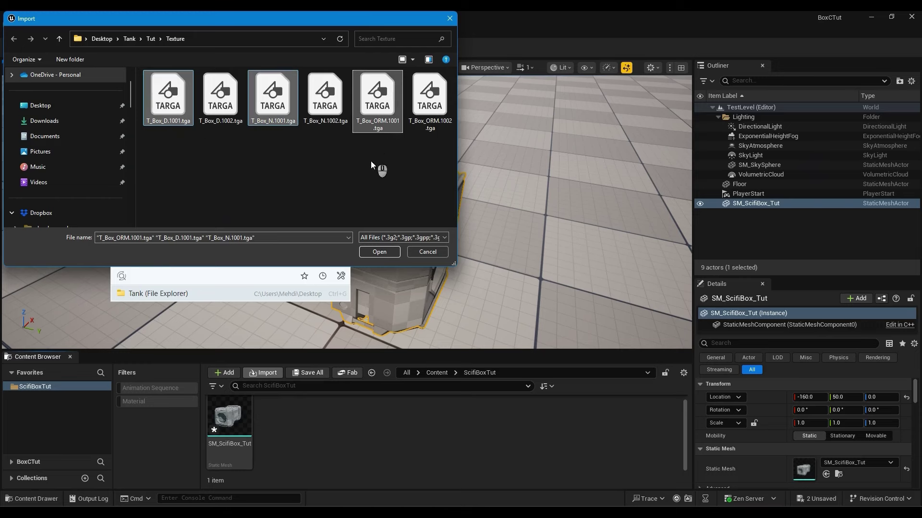
click(381, 255)
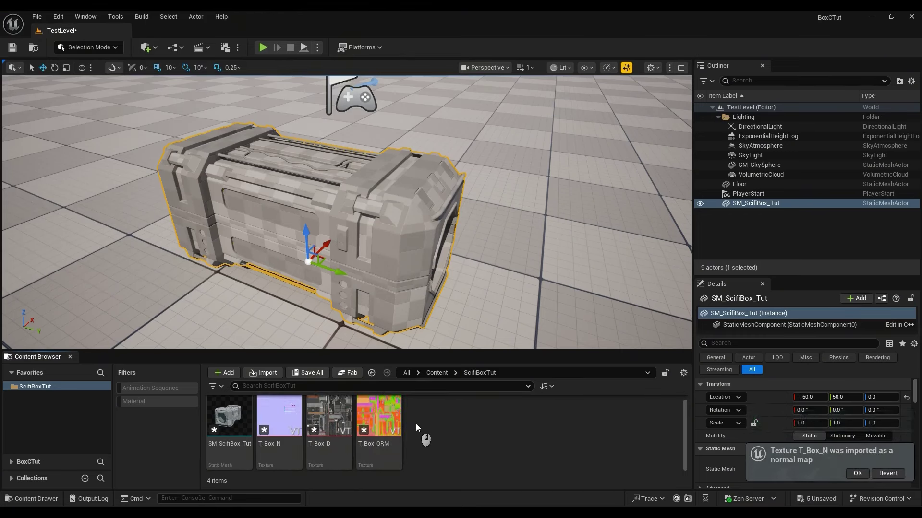
mouse_move(346, 428)
mouse_move(395, 431)
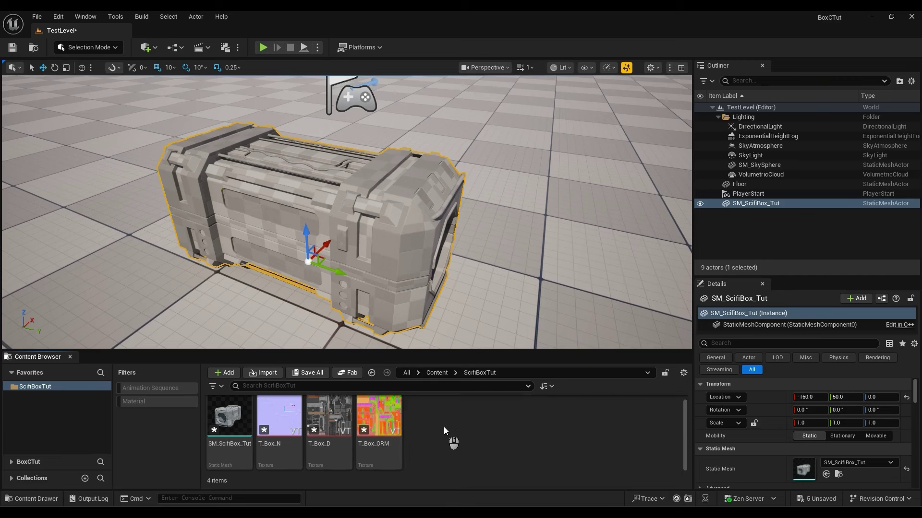
Look up the engine version number in the About Unreal Editor information, and close it again
click(221, 17)
click(235, 256)
double_click(325, 320)
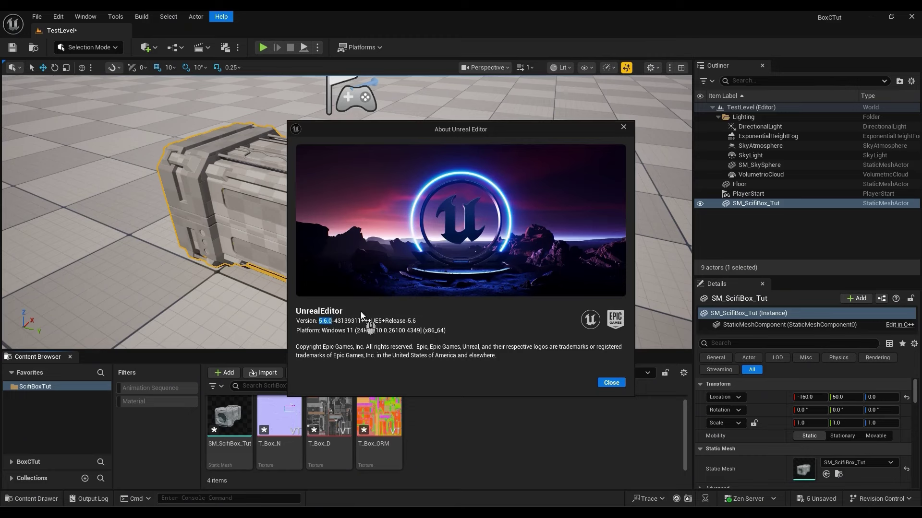
click(624, 128)
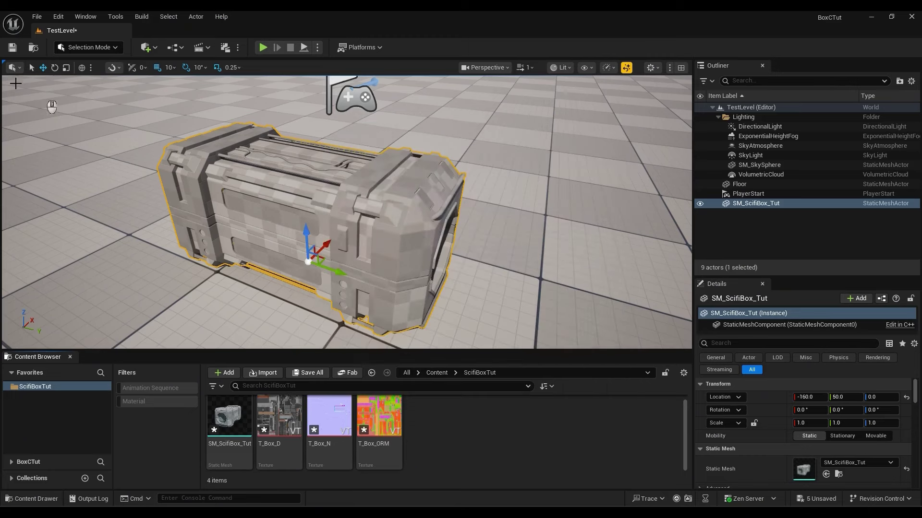
Search the project settings for "virtual texture" and check the virtual texture support options
click(58, 16)
click(104, 168)
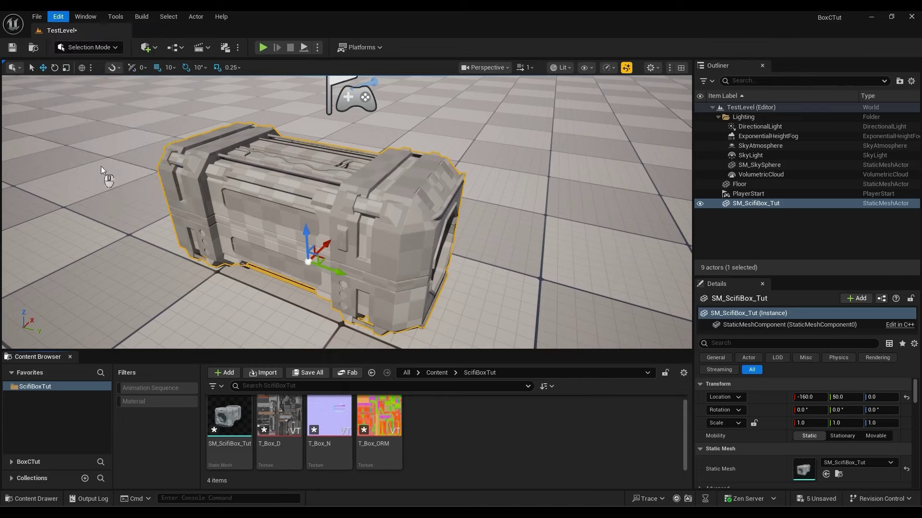
text(virtual texture)
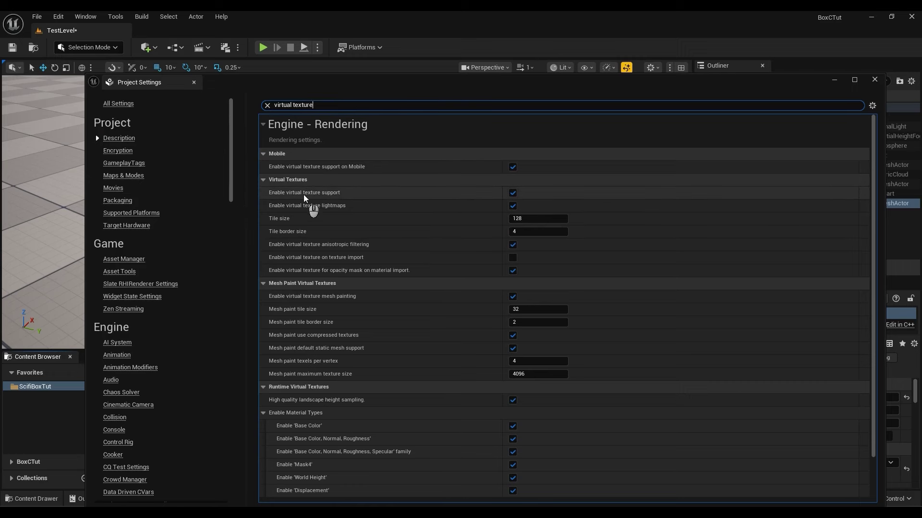
mouse_move(304, 198)
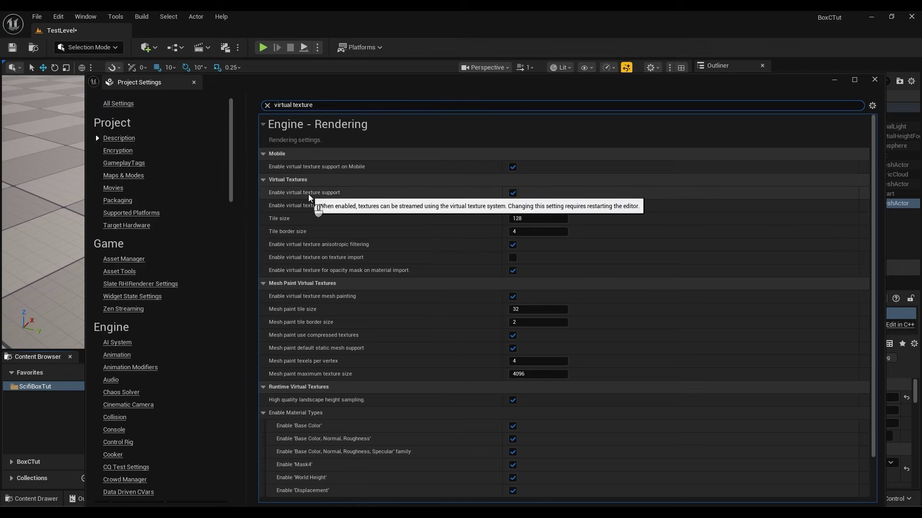
mouse_move(331, 209)
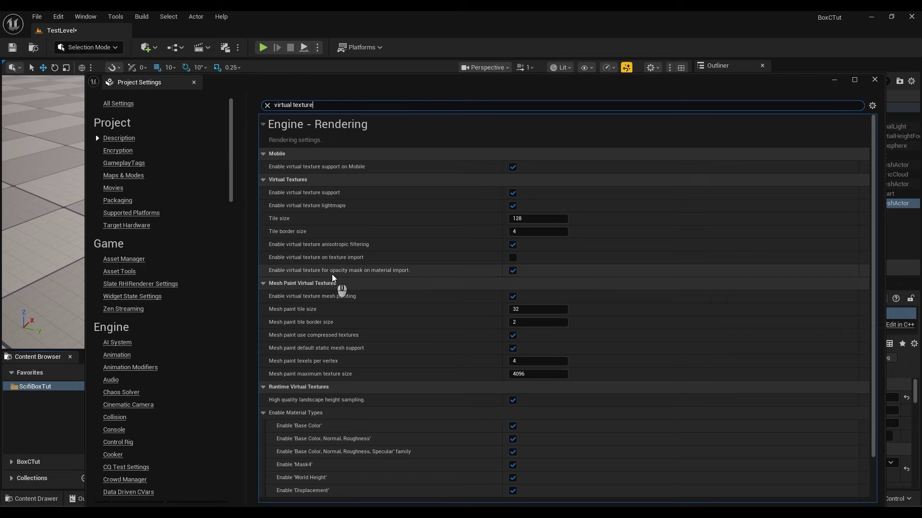
mouse_move(332, 272)
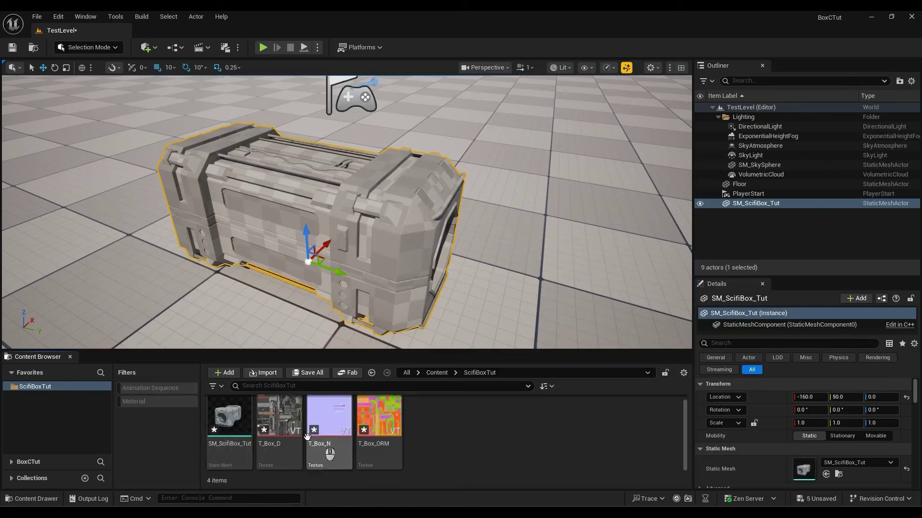
Create a material named MM_Master in the ScifiBoxTut folder
right_click(433, 423)
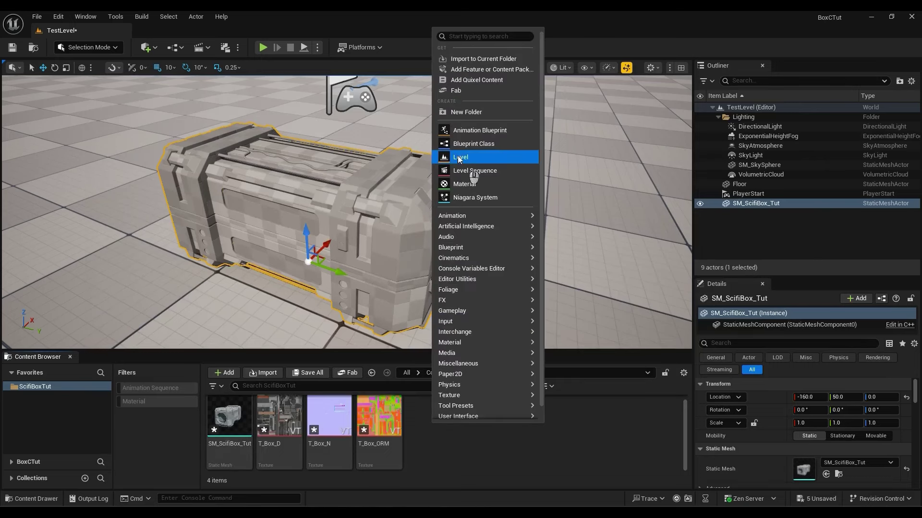
click(475, 185)
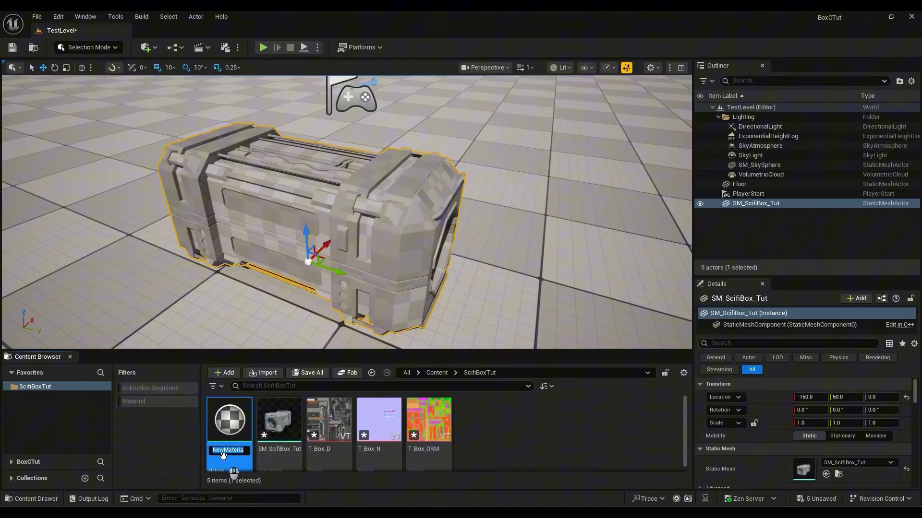
text(MM_Master)
key(Return)
Create a material instance of MM_Master named MI_ScifiBox, and open MM_Master for editing
right_click(226, 432)
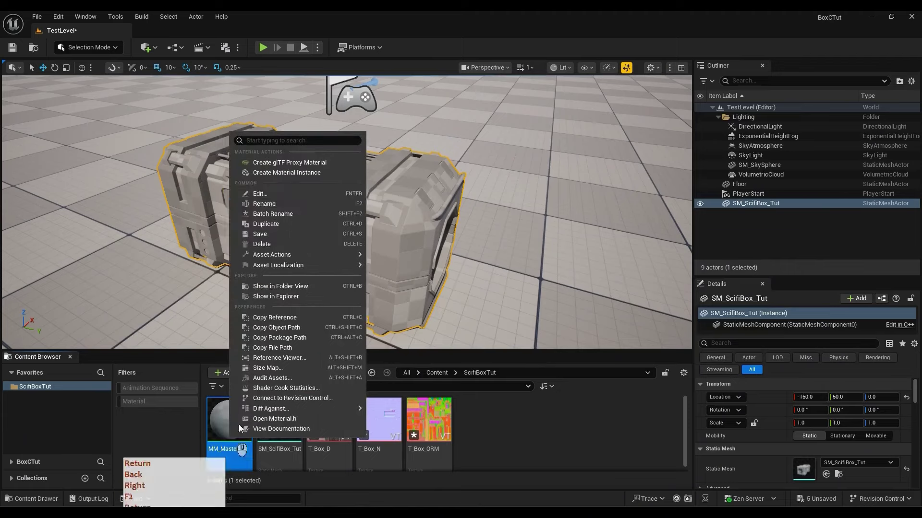
click(278, 172)
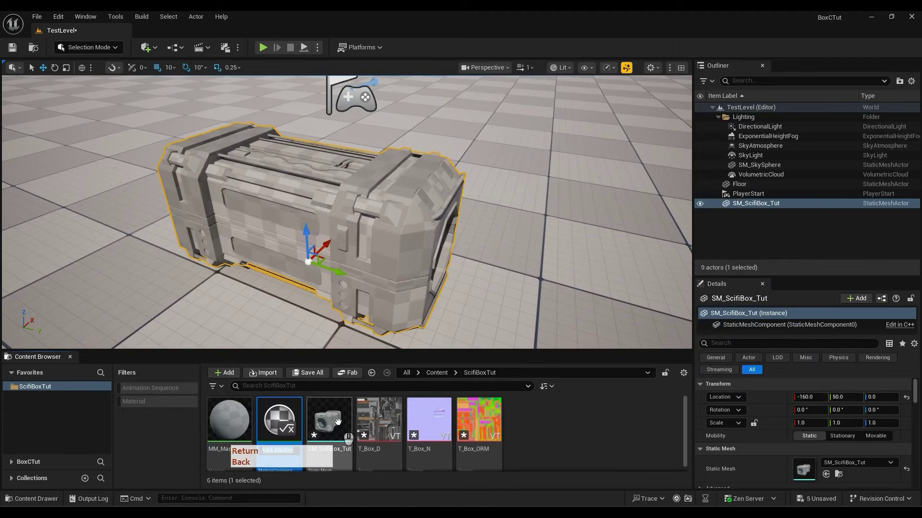
text(MI_ScifiBox)
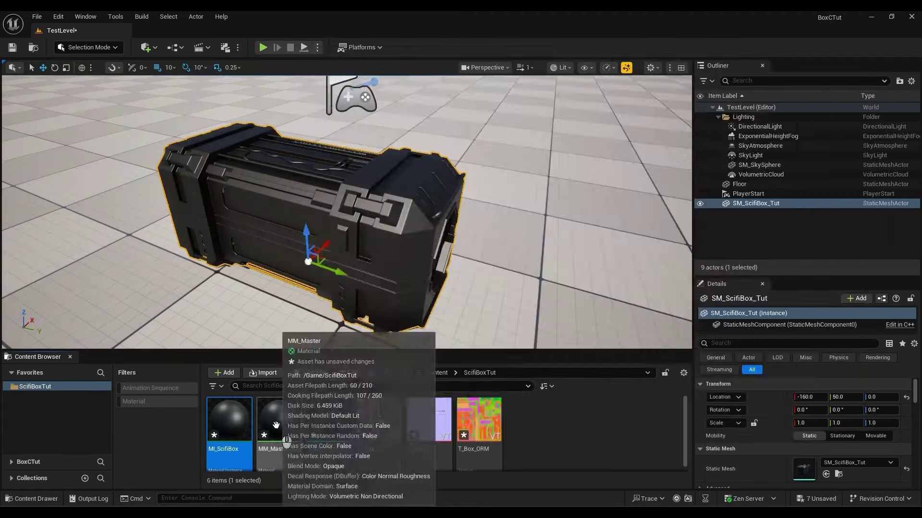
double_click(276, 420)
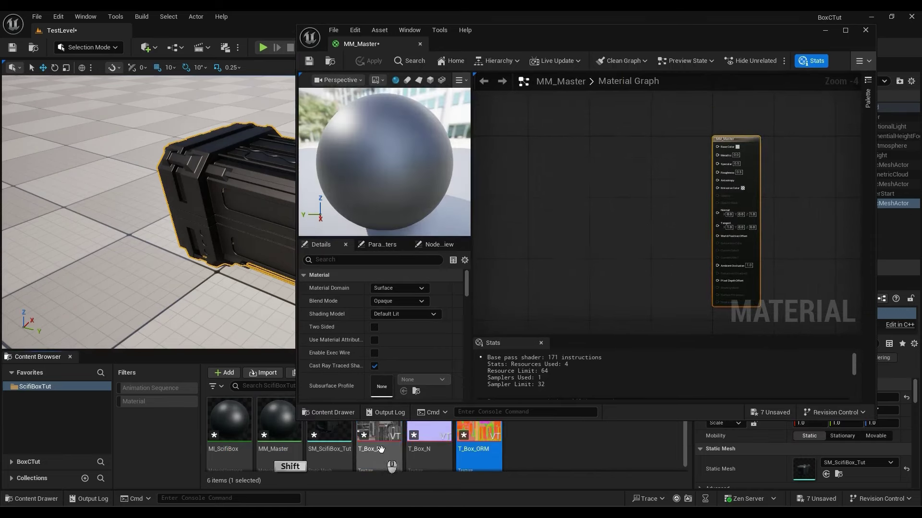
drag(428, 434, 546, 133)
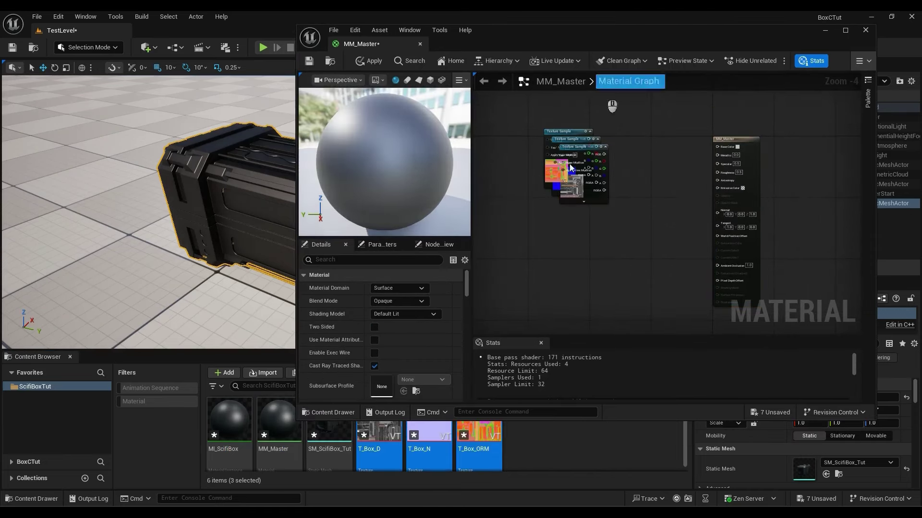
drag(608, 245, 546, 125)
key(Delete)
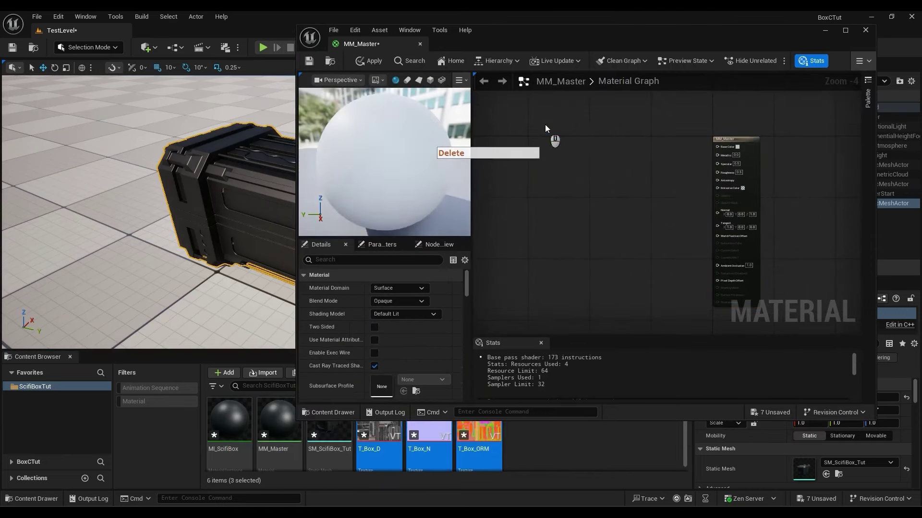
Turn off sRGB for the T_Box_ORM texture and save it, keeping the MM_Master editor open
click(558, 437)
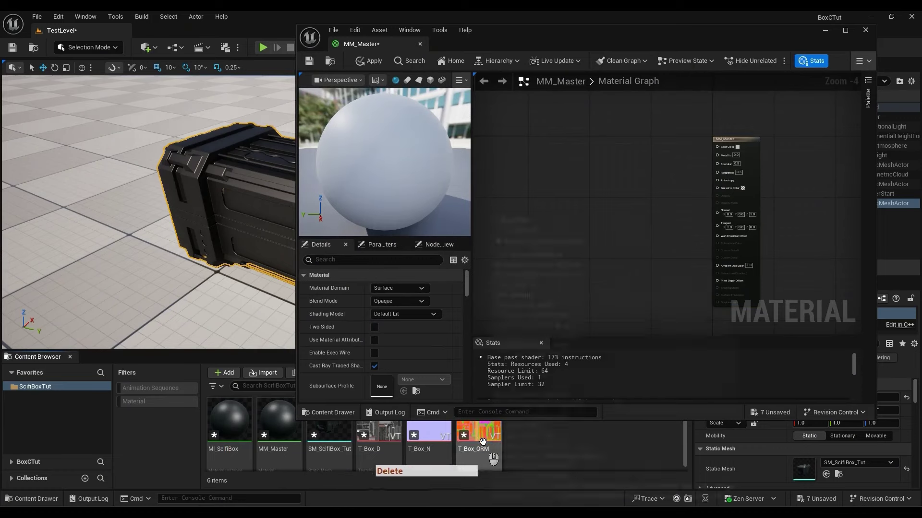
double_click(478, 437)
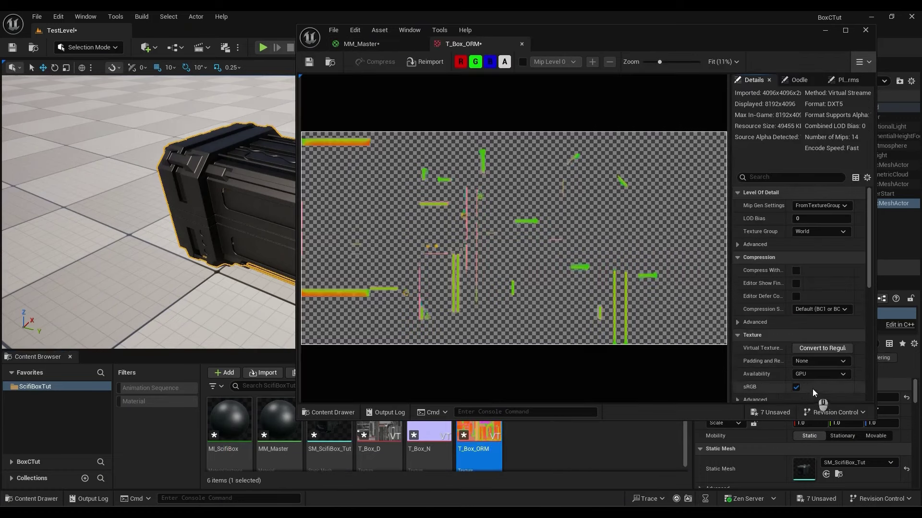
scroll(812, 389, down, 1)
click(796, 372)
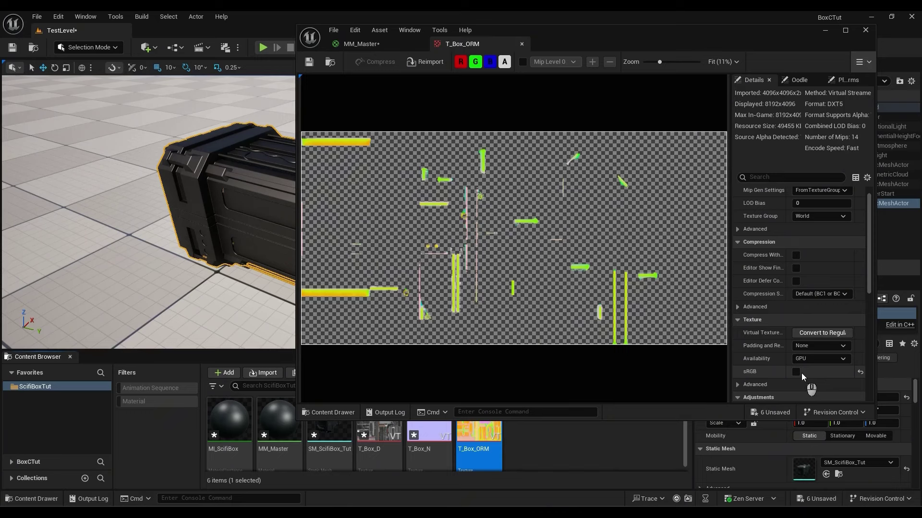
click(866, 30)
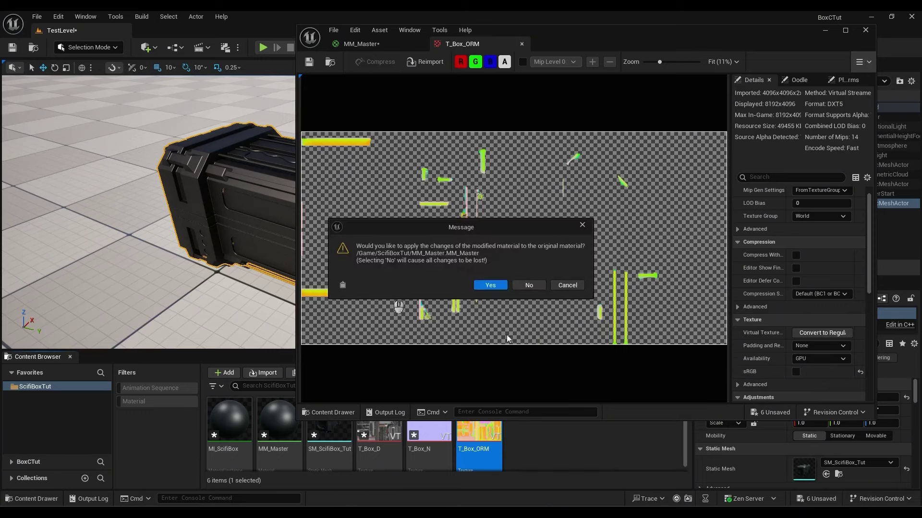
click(568, 285)
Add T_Box_D, T_Box_N and T_Box_ORM as texture samples to the MM_Master graph
shift+click(379, 437)
drag(379, 437, 560, 192)
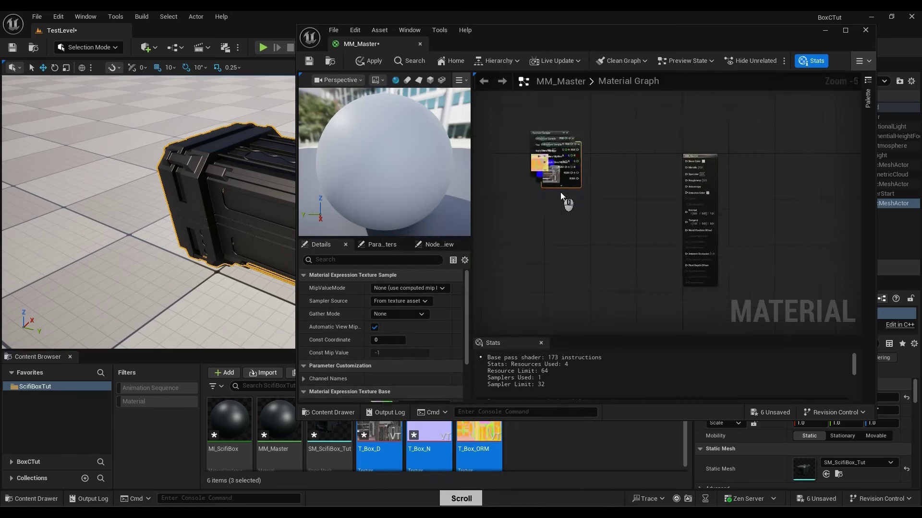
scroll(562, 195, up, 2)
right_drag(571, 214, 567, 308)
Connect the T_Box_D sample's RGB output to Base Color and the T_Box_N sample's RGB output to Normal
drag(557, 260, 630, 194)
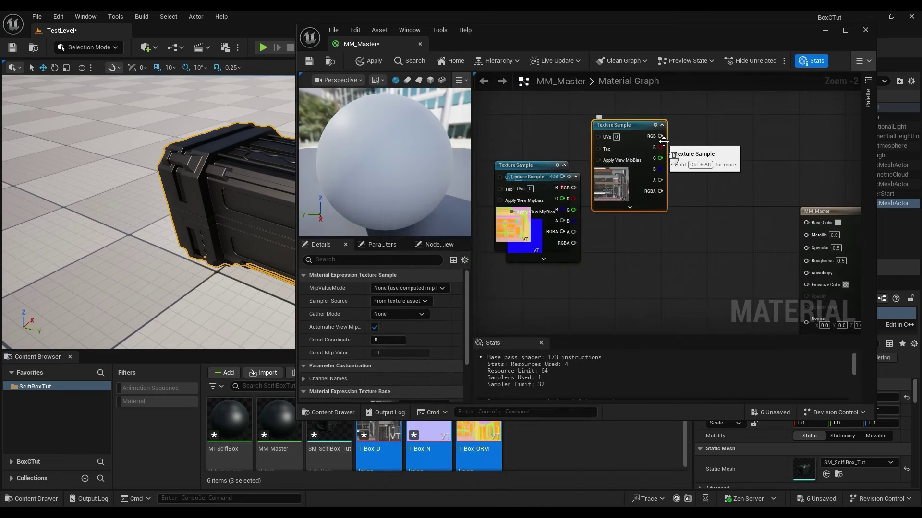
right_drag(713, 189, 663, 170)
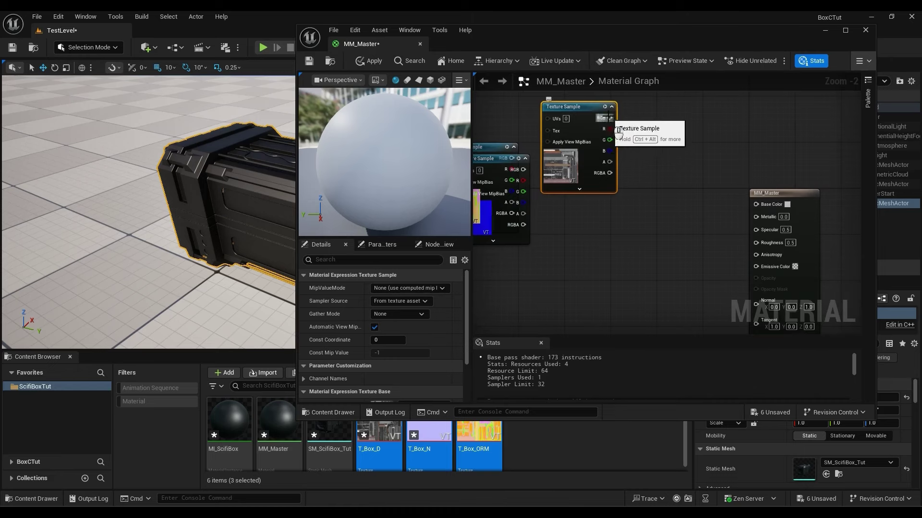
drag(609, 118, 756, 204)
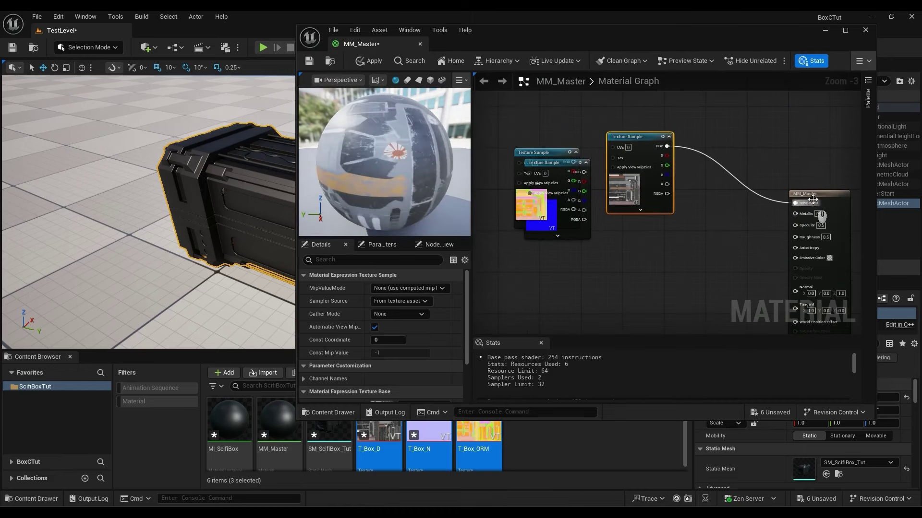
right_drag(712, 228, 678, 195)
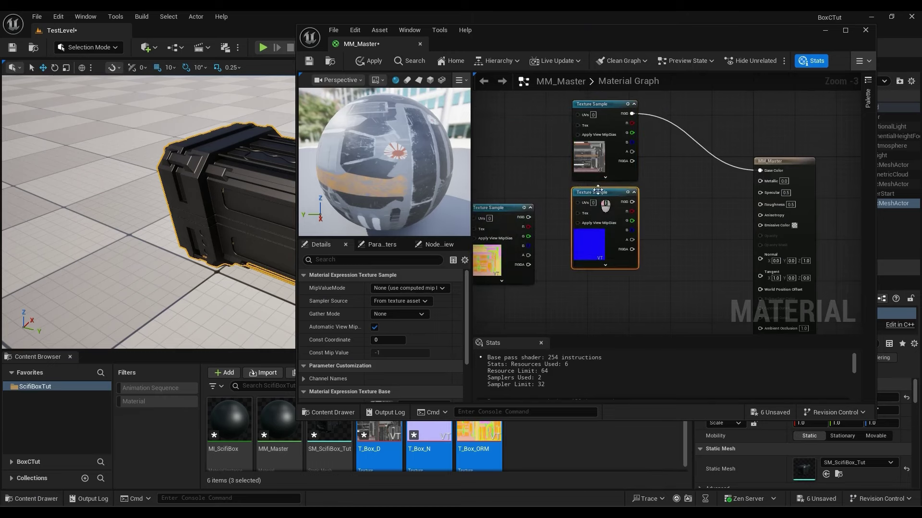
drag(631, 202, 759, 255)
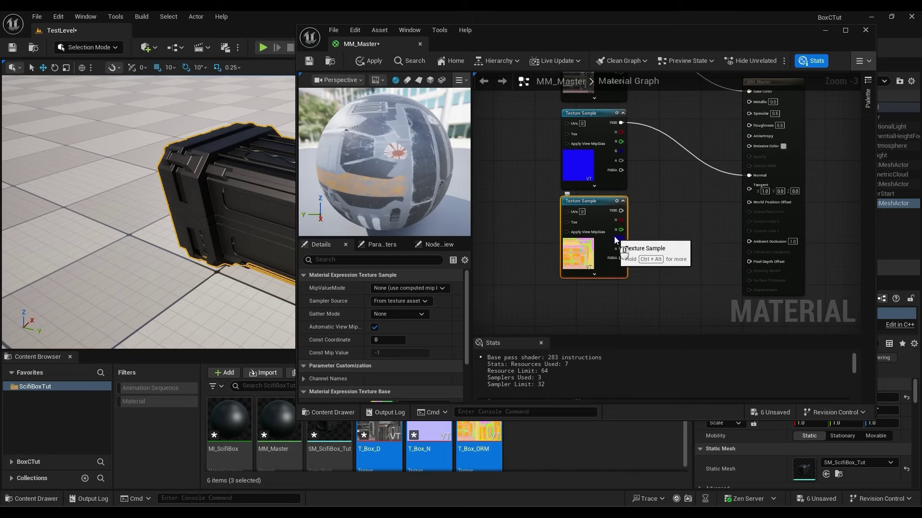
Connect the T_Box_ORM sample's red channel to Ambient Occlusion, green to Roughness and blue to Metallic
scroll(606, 236, down, 2)
drag(541, 236, 537, 118)
click(568, 211)
scroll(557, 214, up, 2)
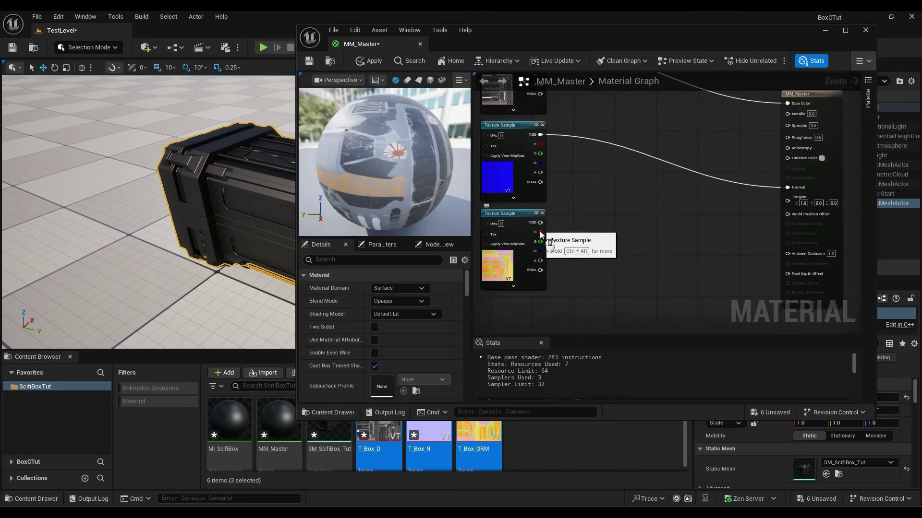
drag(540, 233, 788, 253)
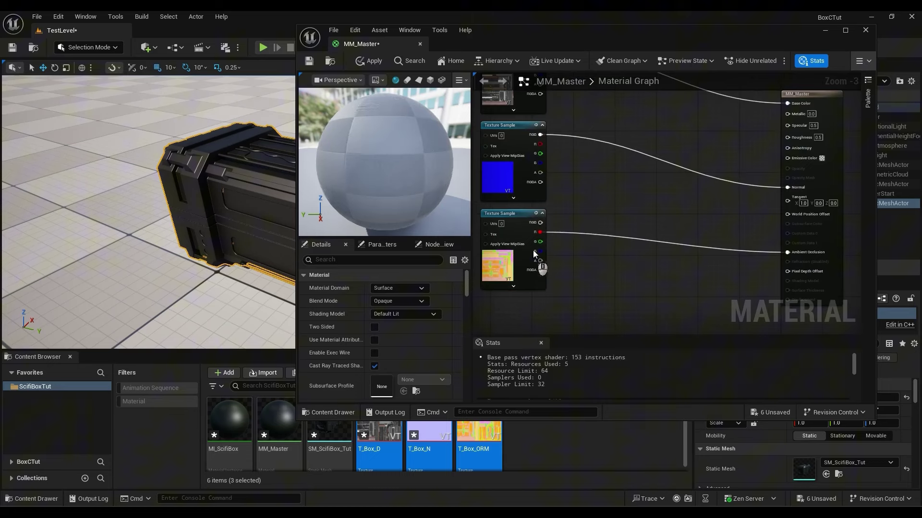
drag(541, 242, 787, 136)
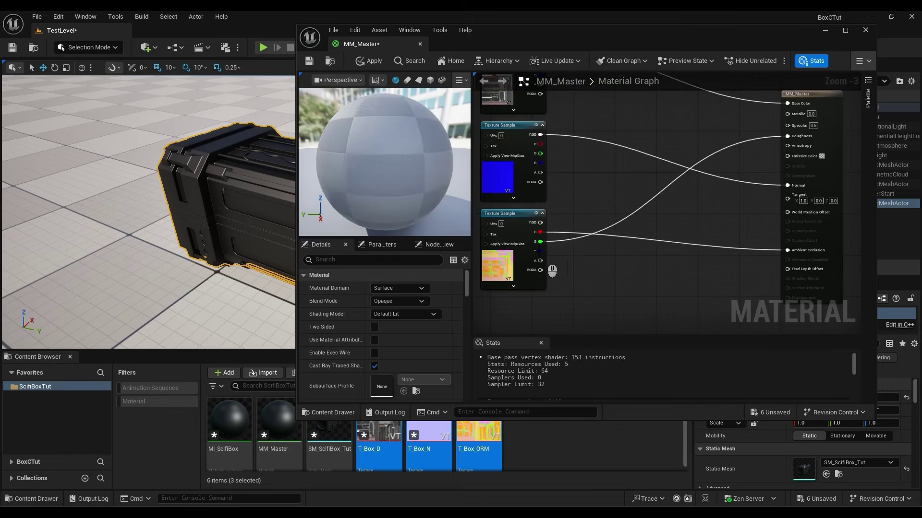
drag(540, 251, 789, 114)
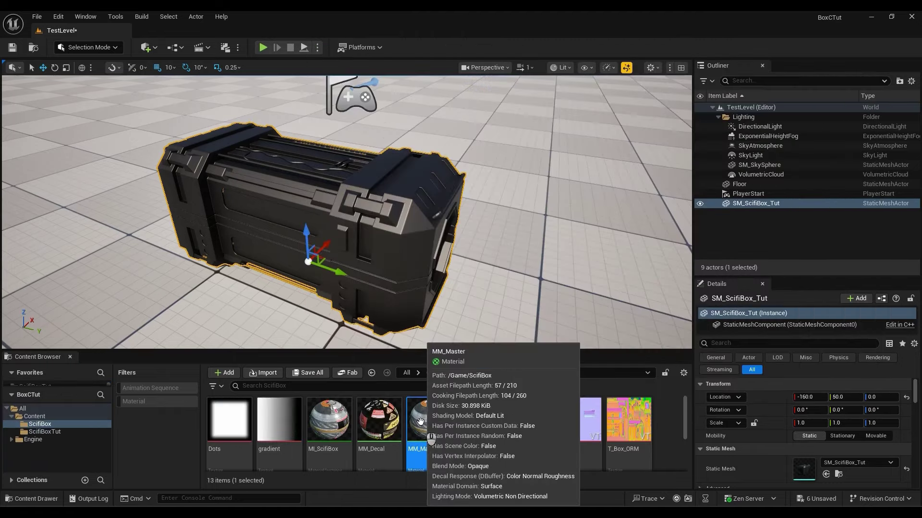
Open the MM_Master material graph and add two Multiply nodes side by side below the texture samples
double_click(410, 419)
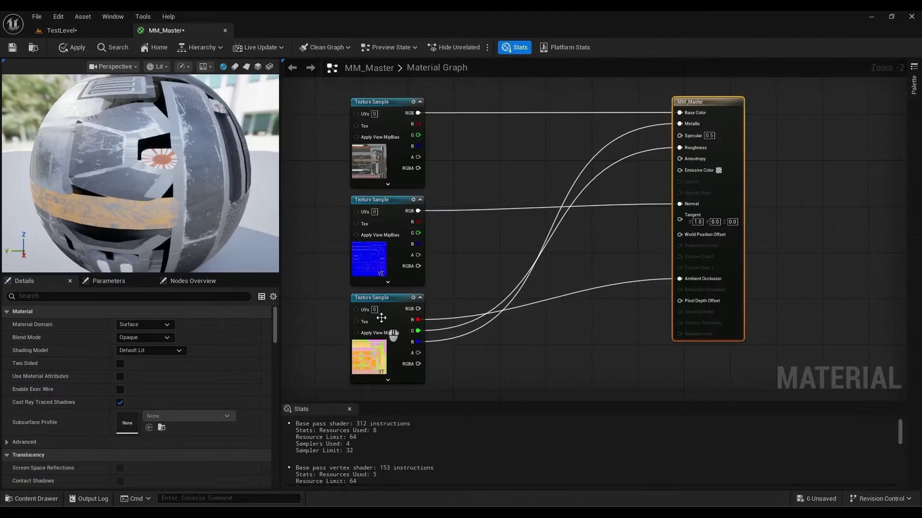
right_drag(447, 361, 405, 252)
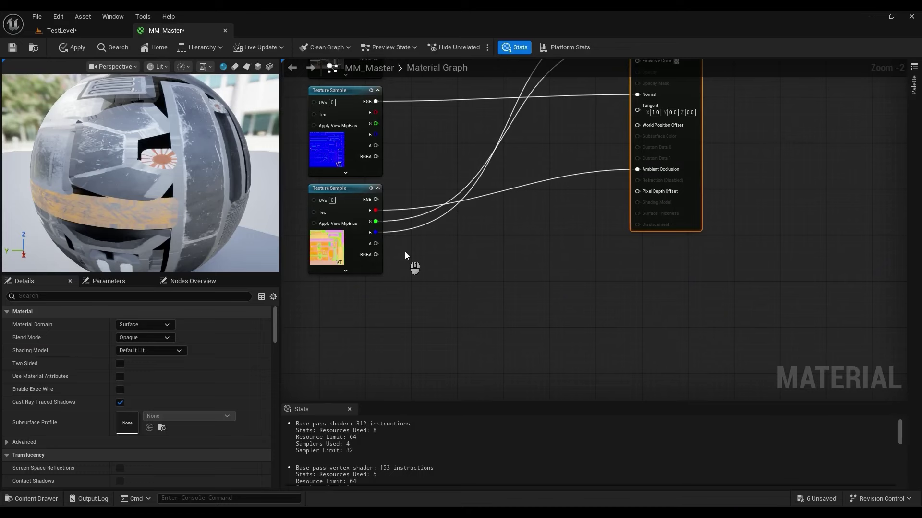
scroll(485, 269, up, 1)
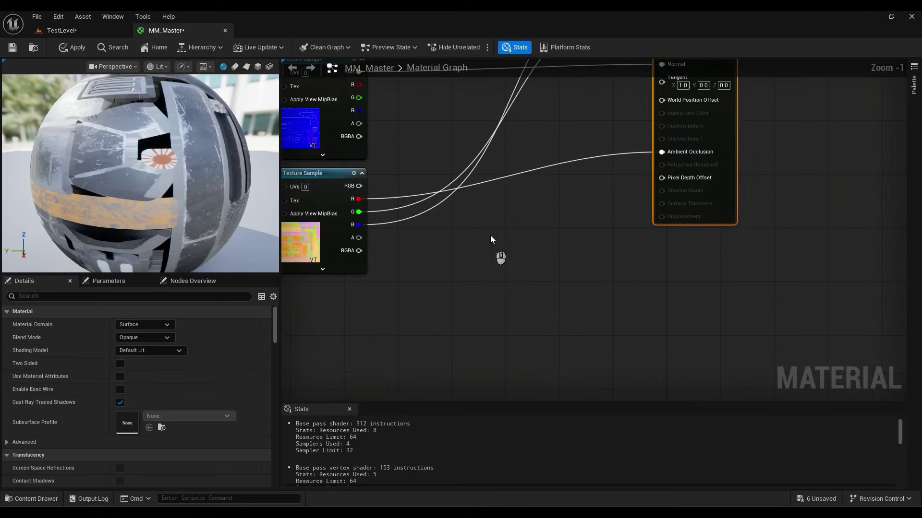
scroll(500, 238, down, 1)
key(m)
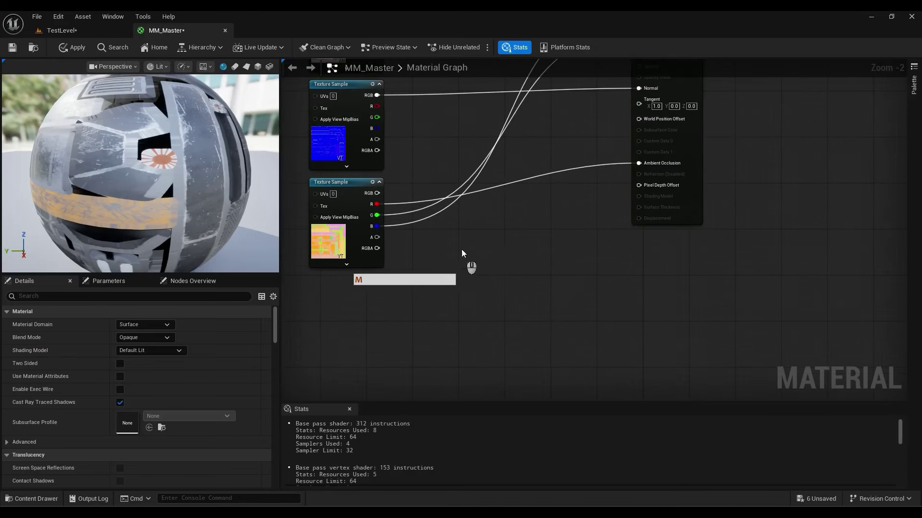
click(484, 261)
key(m)
click(559, 254)
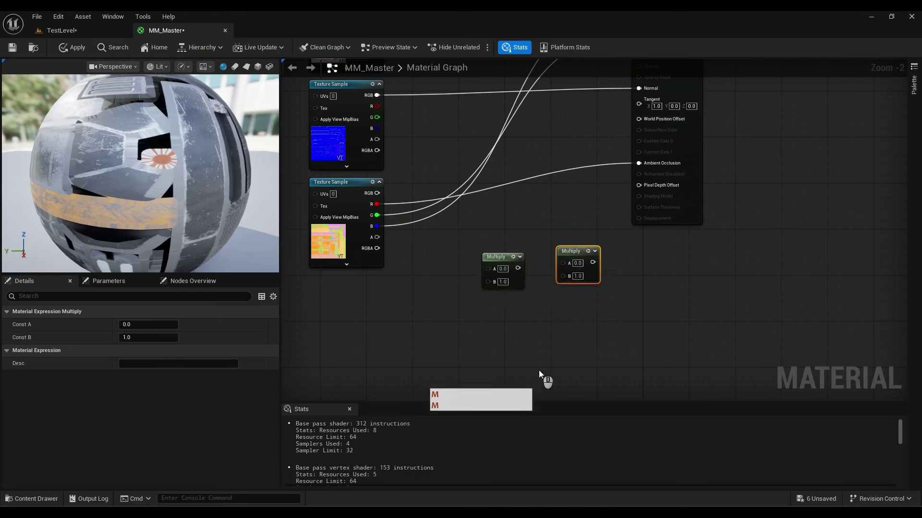
drag(581, 250, 575, 256)
Connect the T_Box_ORM sample's alpha to the first Multiply's A input and that node's output to the second Multiply's A
scroll(531, 265, up, 2)
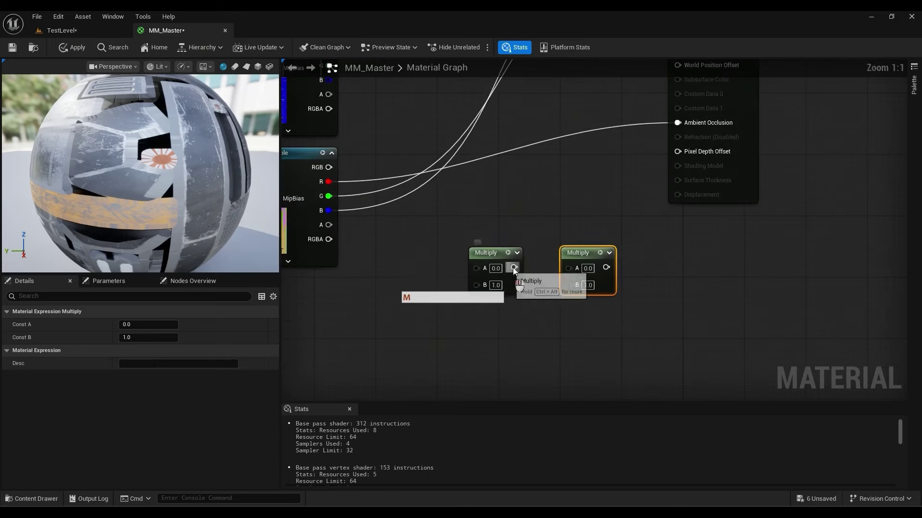
drag(513, 267, 568, 268)
drag(476, 267, 323, 227)
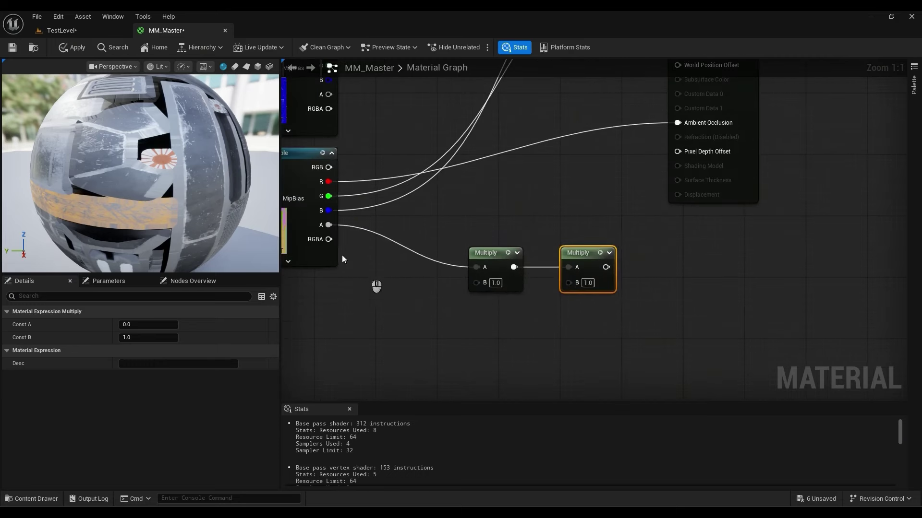
Add a scalar parameter named Emissive Int with a default value of 1 below the Multiply nodes
key(s)
click(427, 310)
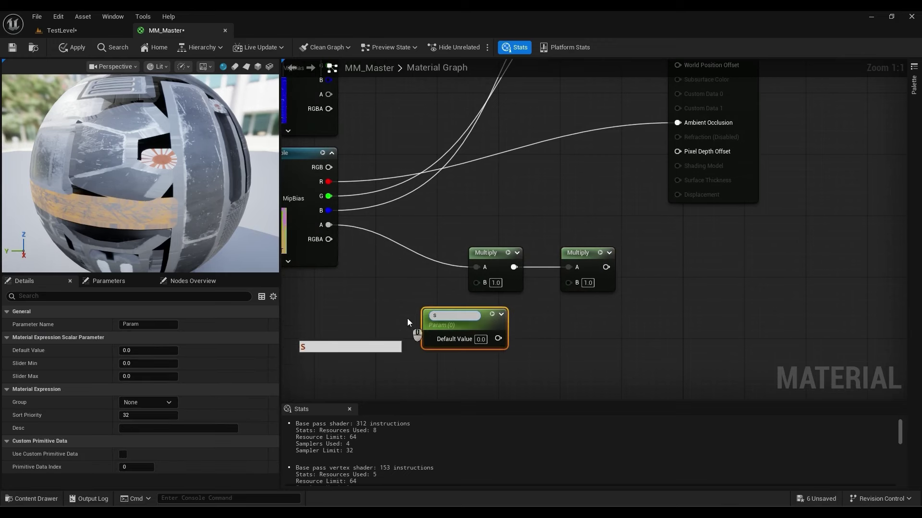
key(BackSpace)
text(Em)
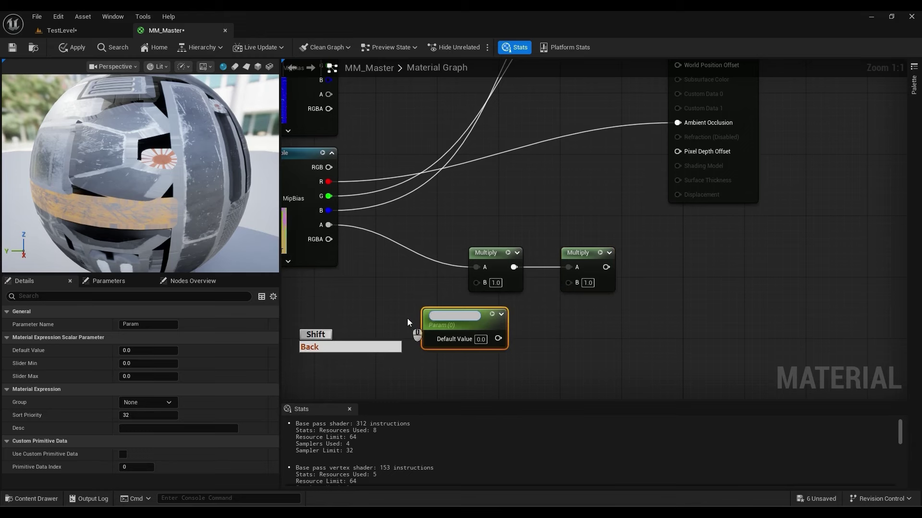
text(issive Int)
key(Return)
scroll(473, 357, up, 1)
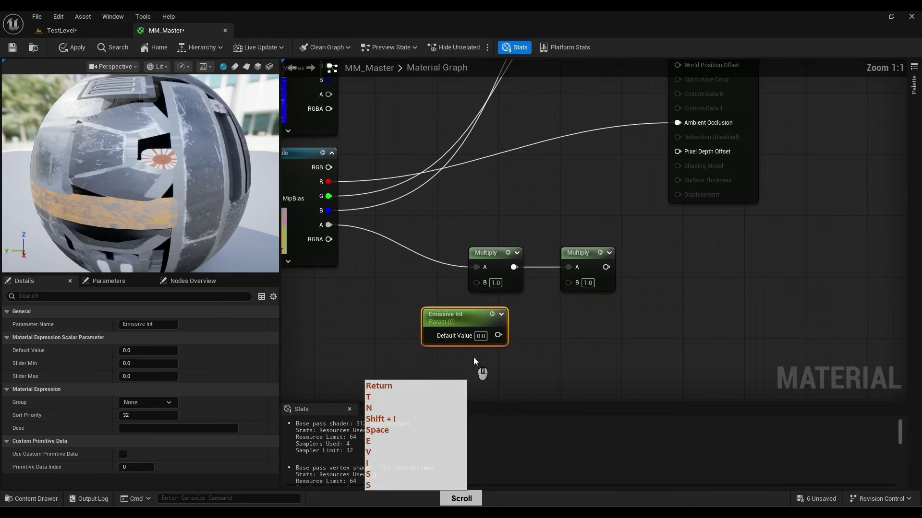
click(481, 336)
text(1)
key(Return)
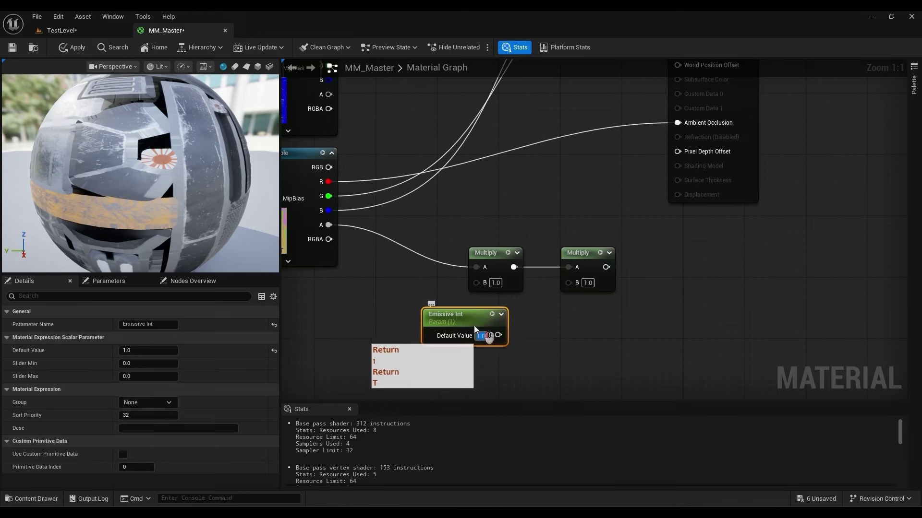
Connect the Emissive Int parameter's output to the first Multiply node's B input
drag(478, 319, 472, 293)
scroll(439, 335, down, 1)
click(491, 319)
right_drag(491, 320, 490, 227)
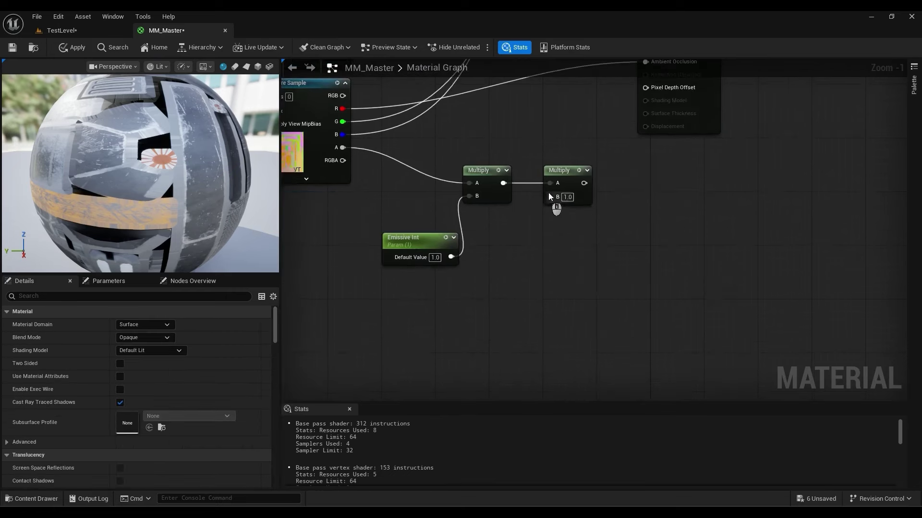
Add a vector parameter named Light Color below Emissive Int and connect its output to the second Multiply's B input
scroll(542, 206, up, 1)
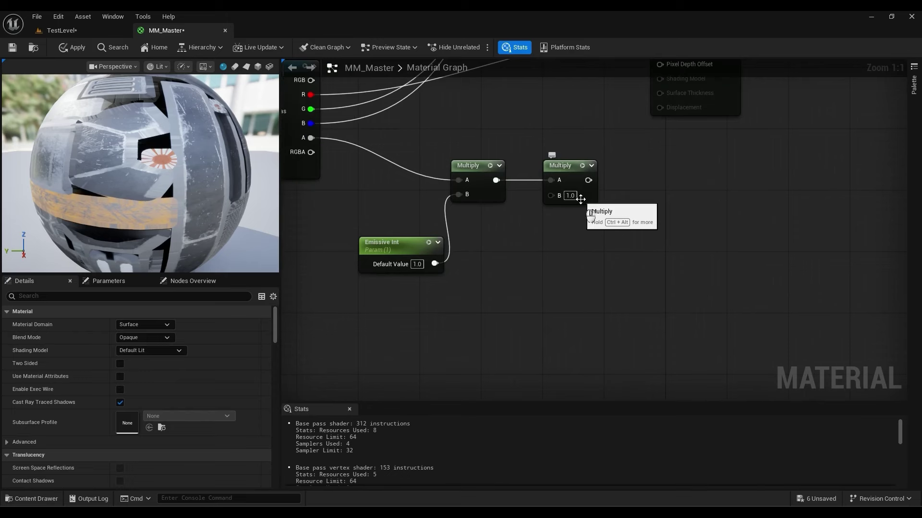
key(v)
click(499, 276)
text(Light Color)
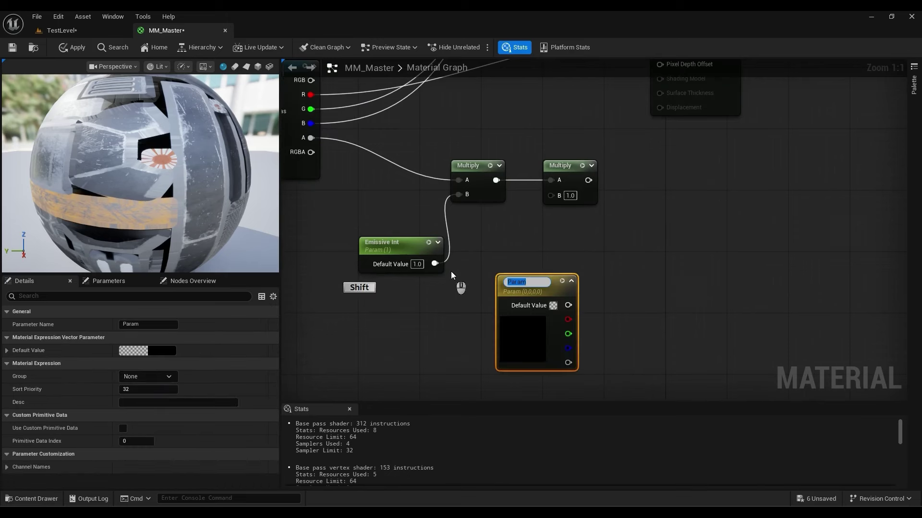
key(Return)
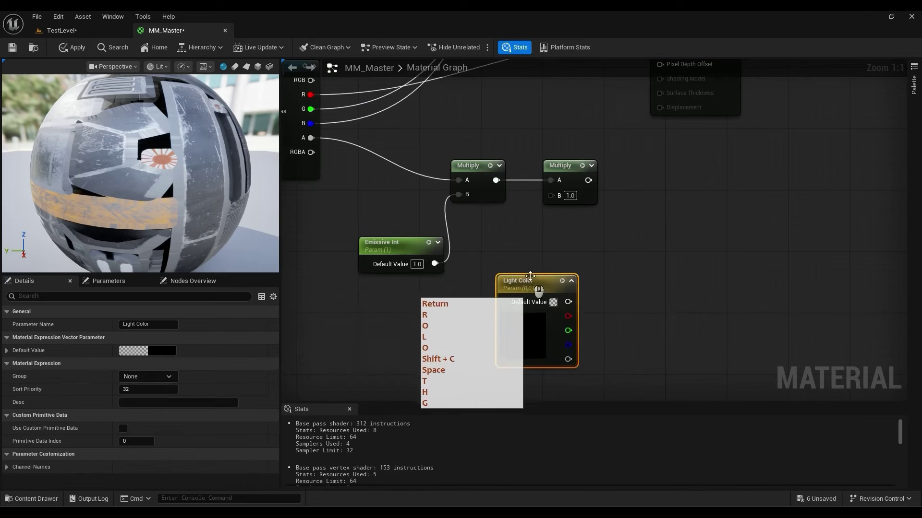
drag(533, 284, 395, 288)
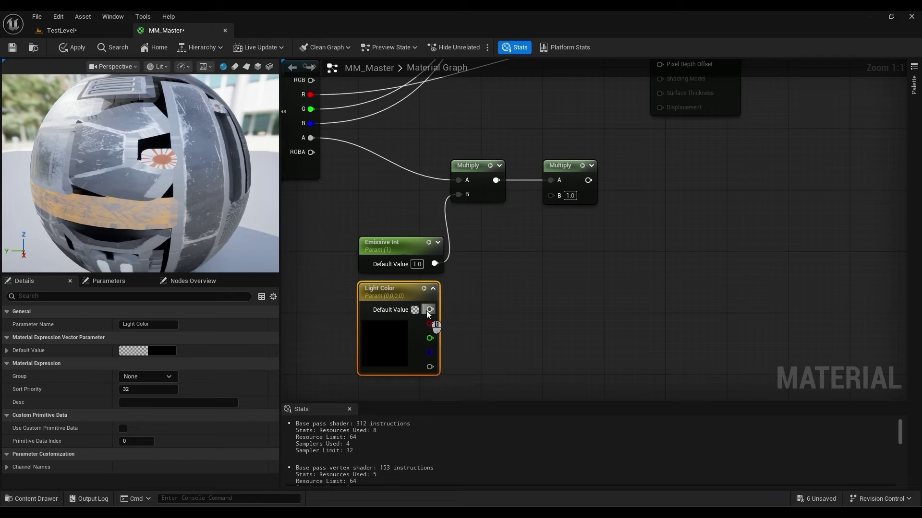
drag(430, 310, 551, 194)
Connect the second Multiply's output to Emissive Color and save the material
right_drag(661, 315, 610, 398)
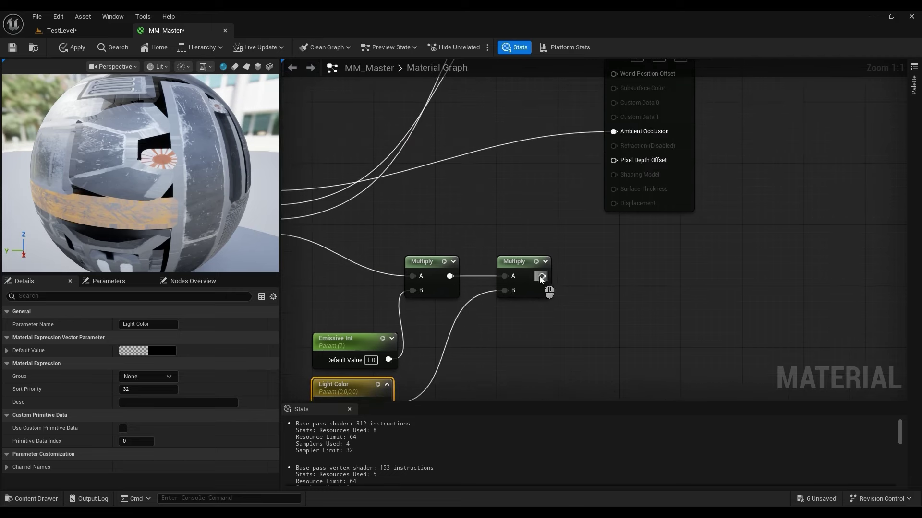
drag(530, 271, 614, 149)
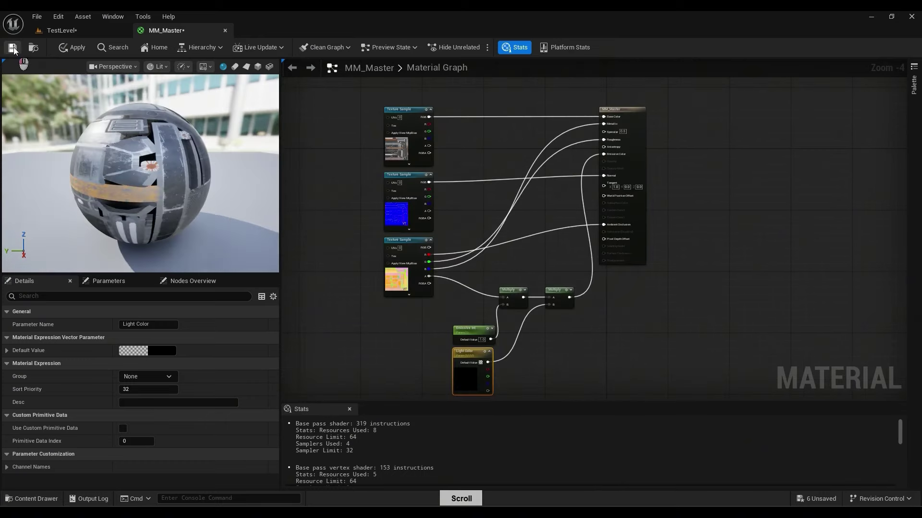
click(13, 49)
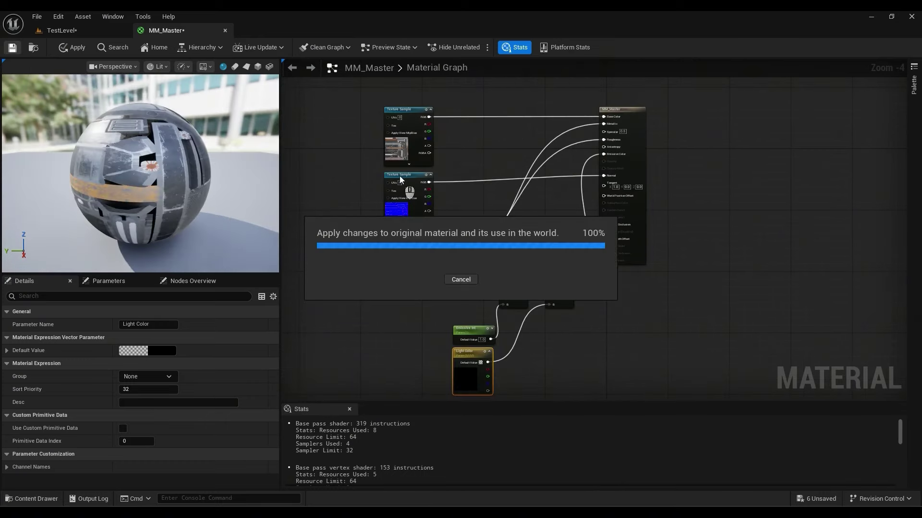
Convert the three texture samples in the MM_Master graph to parameters
scroll(384, 245, up, 2)
right_drag(383, 248, 364, 298)
drag(449, 129, 385, 343)
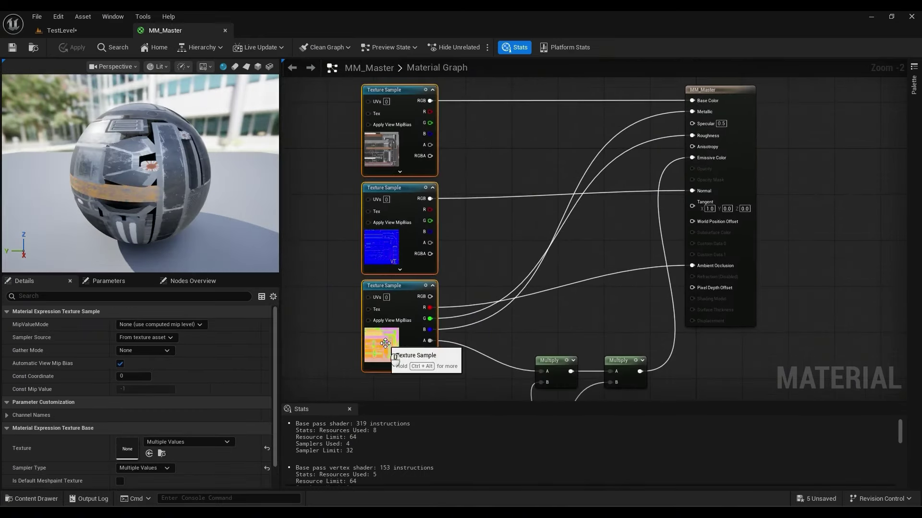
click(310, 184)
drag(463, 121, 388, 343)
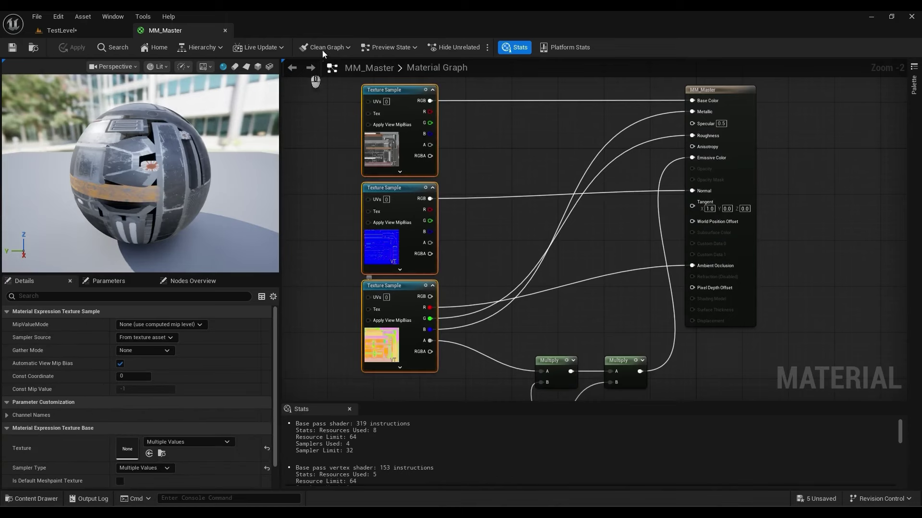
right_click(397, 130)
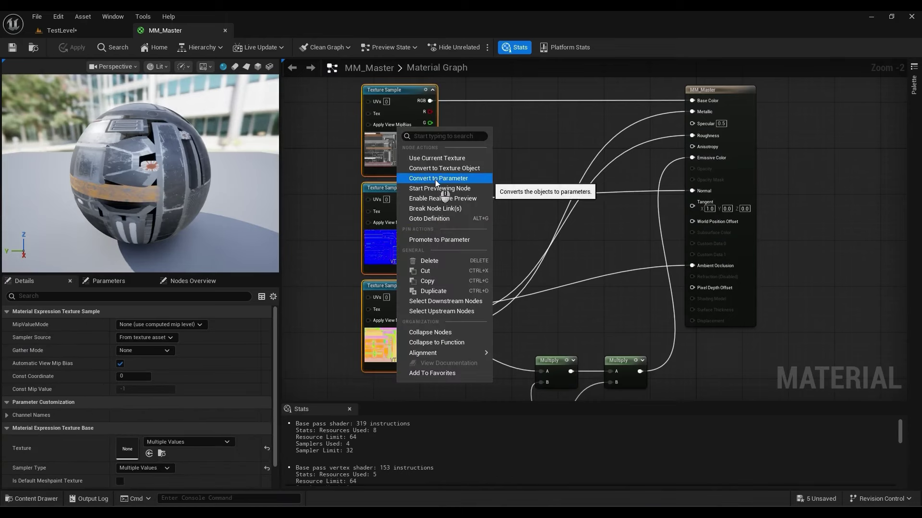
click(436, 180)
Name the three texture parameters BaseColor, Normal and ORM, in order from the uppermost node down
text(Bas)
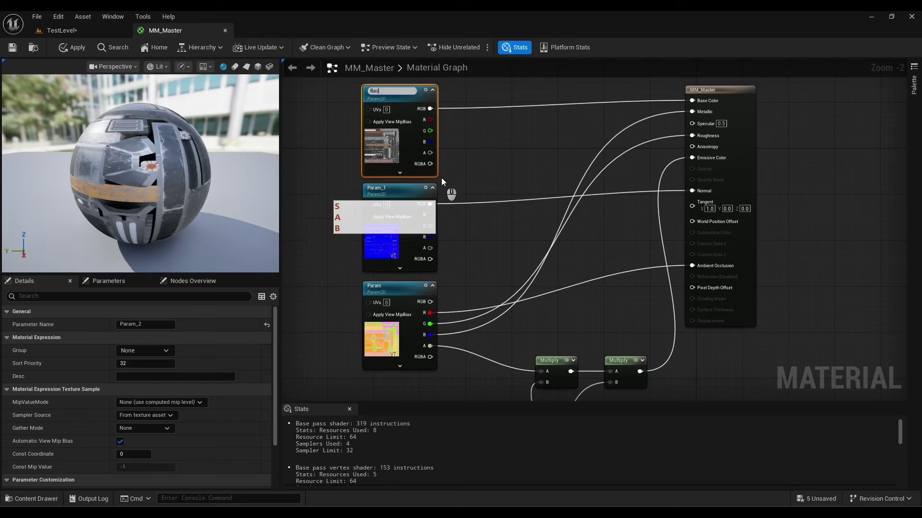
text(eColor)
key(Return)
click(400, 244)
key(F2)
text(Normal)
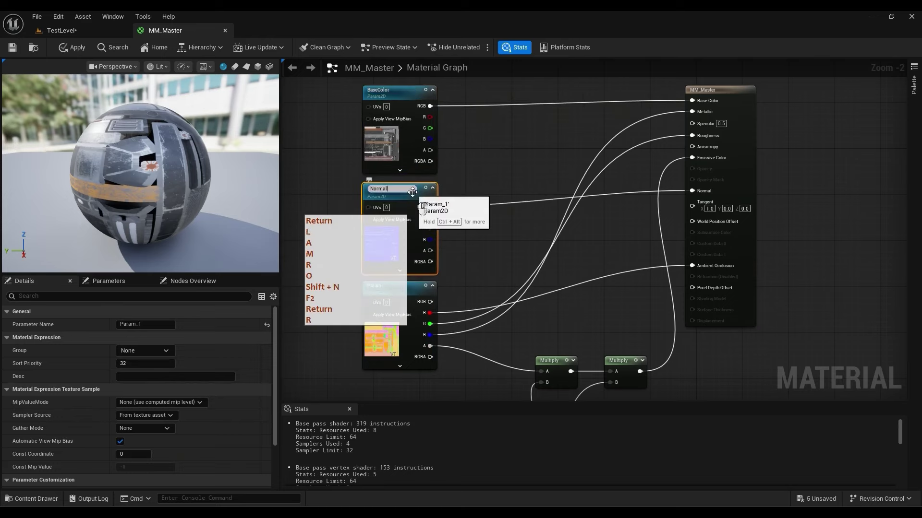
key(Return)
click(401, 287)
scroll(401, 288, up, 1)
key(F2)
text(ORM)
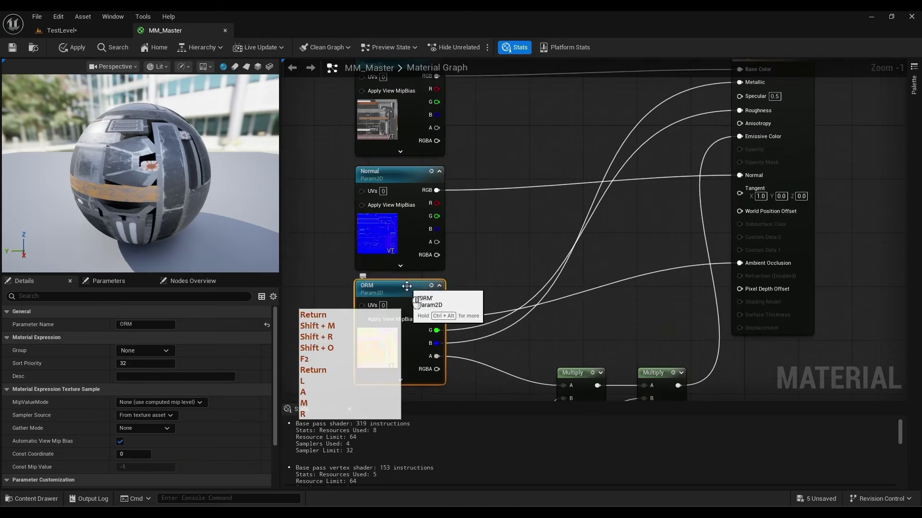
key(Return)
Assign the BaseColor, Normal and ORM parameters to a group named Input and set their sampler source to Shared: Wrap
scroll(402, 212, down, 1)
drag(340, 335, 401, 120)
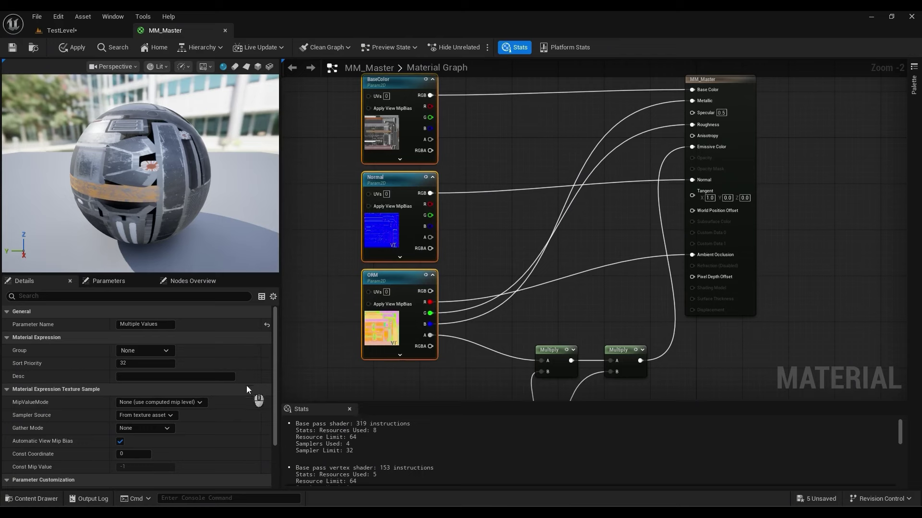
drag(136, 352, 118, 351)
text(Inp)
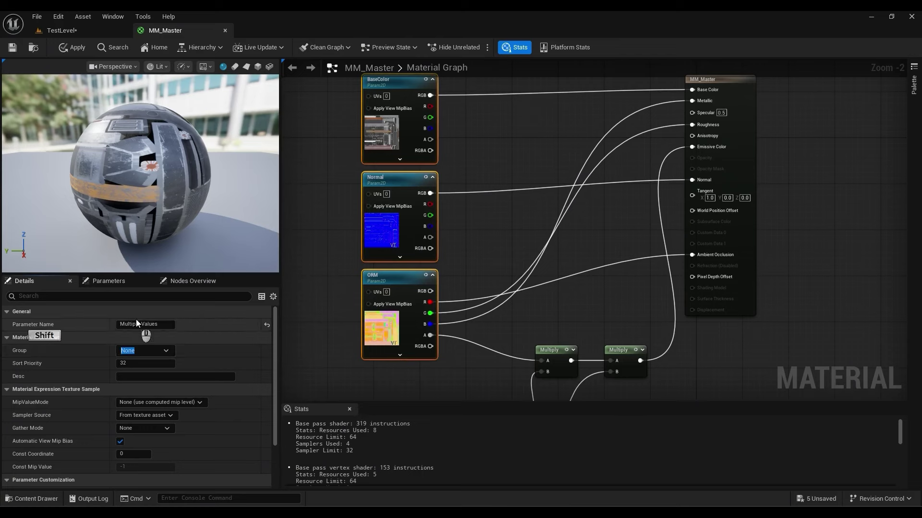
text(ut)
key(Return)
scroll(144, 384, down, 2)
click(145, 384)
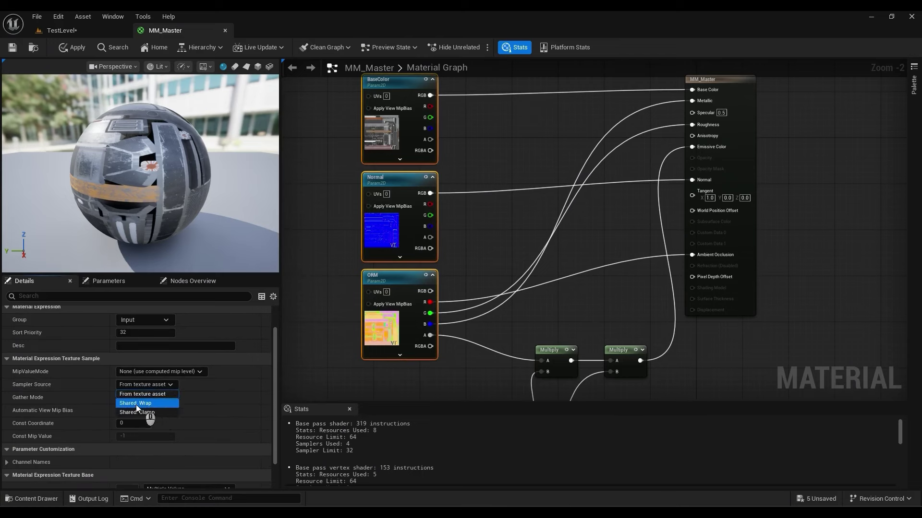
click(136, 405)
Assign the Emissive Int and Light Color parameters to a group named Parameters
right_drag(411, 385, 305, 202)
drag(310, 298, 386, 233)
drag(144, 351, 115, 350)
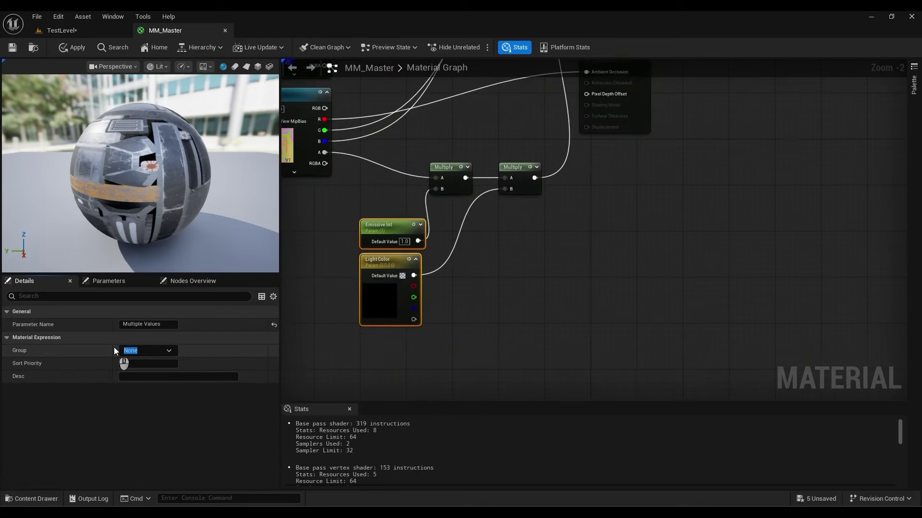
text(Parameters)
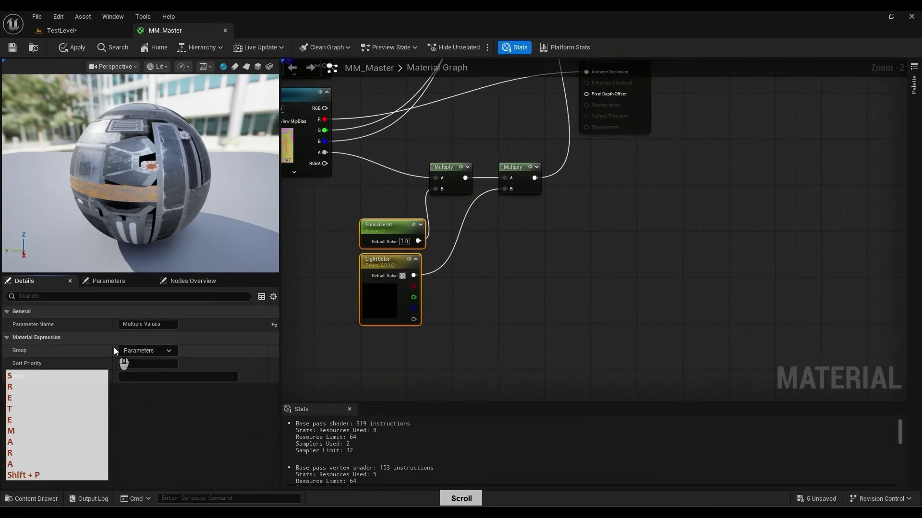
key(Return)
click(370, 352)
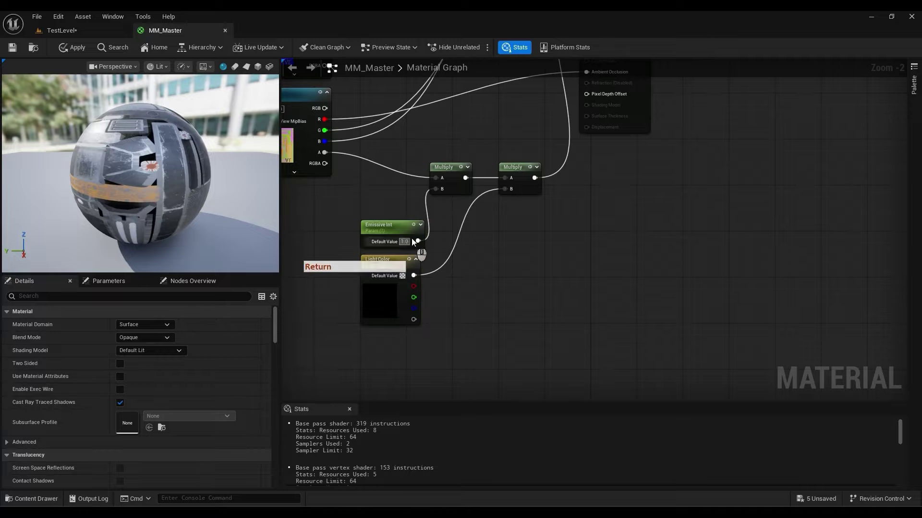
Save MM_Master, return to TestLevel and frame the sci-fi container in the viewport
right_drag(411, 239, 472, 303)
scroll(472, 302, down, 1)
scroll(494, 323, down, 3)
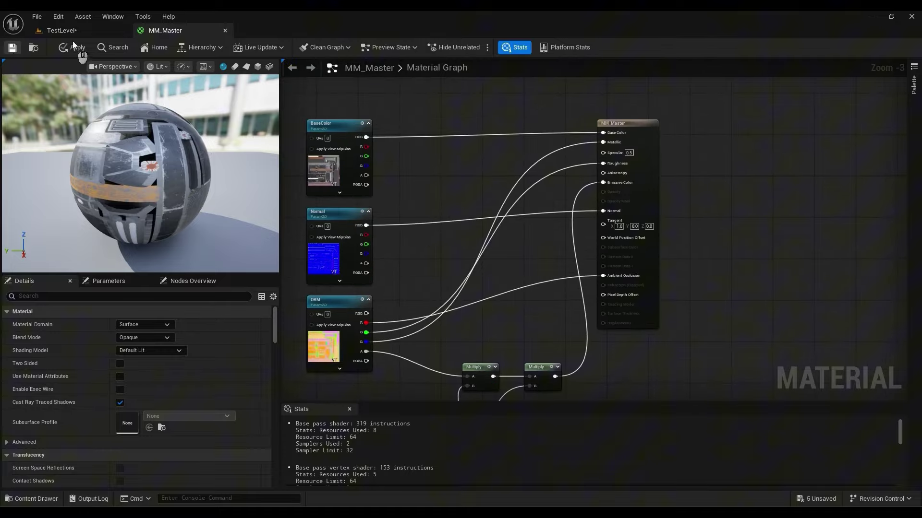
click(61, 30)
right_drag(295, 282, 297, 282)
key(w)
alt+drag(397, 219, 344, 257)
key(f)
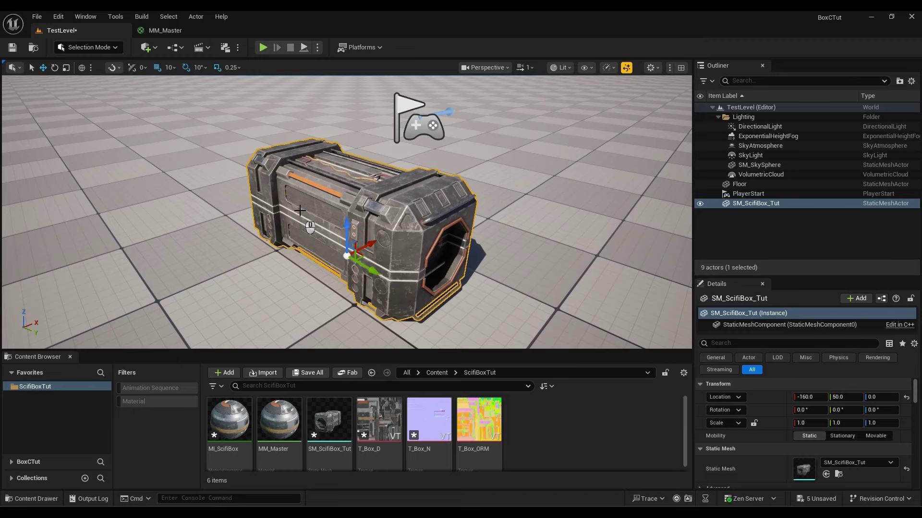
Open the MI_ScifiBox material instance for editing
click(231, 430)
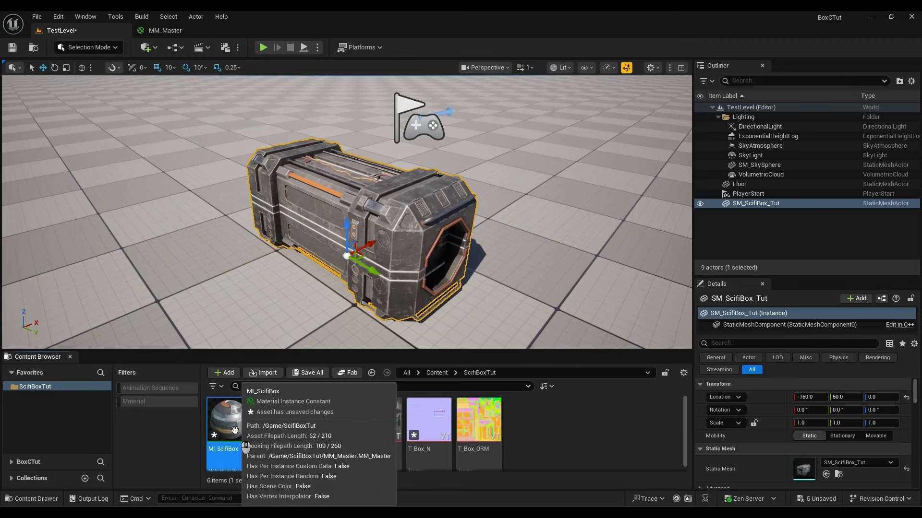
double_click(231, 429)
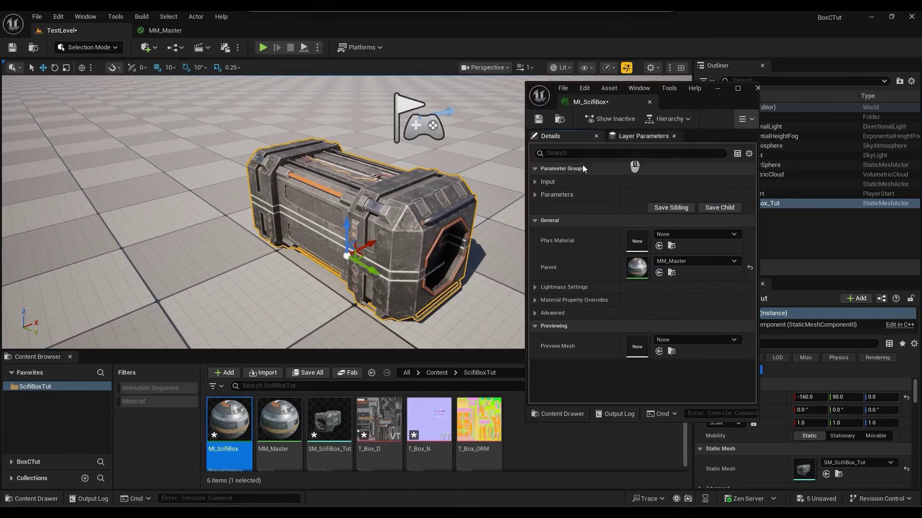
Enable the Emissive Int and Light Color overrides in the material instance and set the Light Color to pure red with R at 1.0
click(535, 195)
click(534, 182)
click(551, 288)
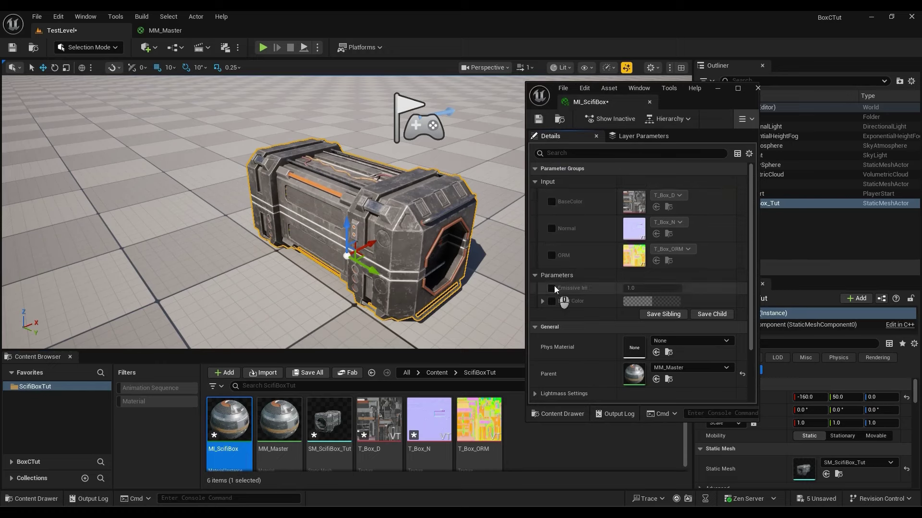
click(551, 301)
click(661, 303)
click(766, 302)
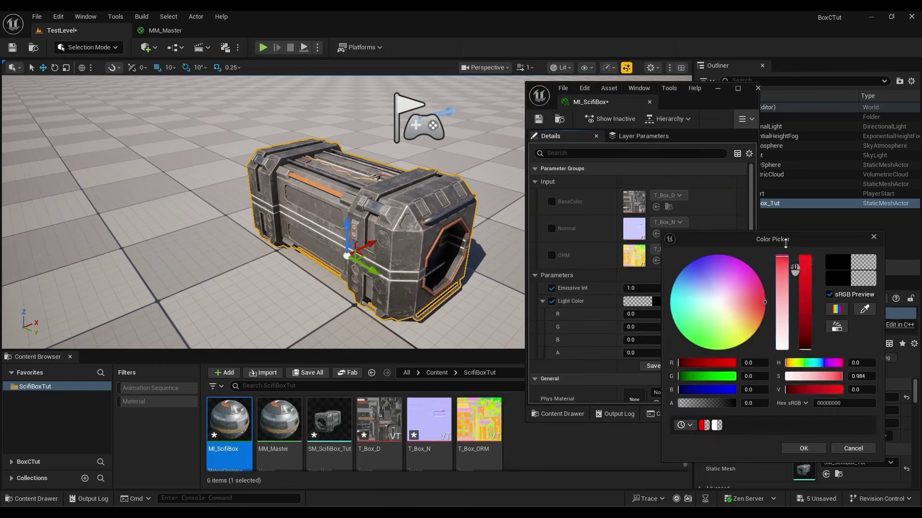
click(816, 447)
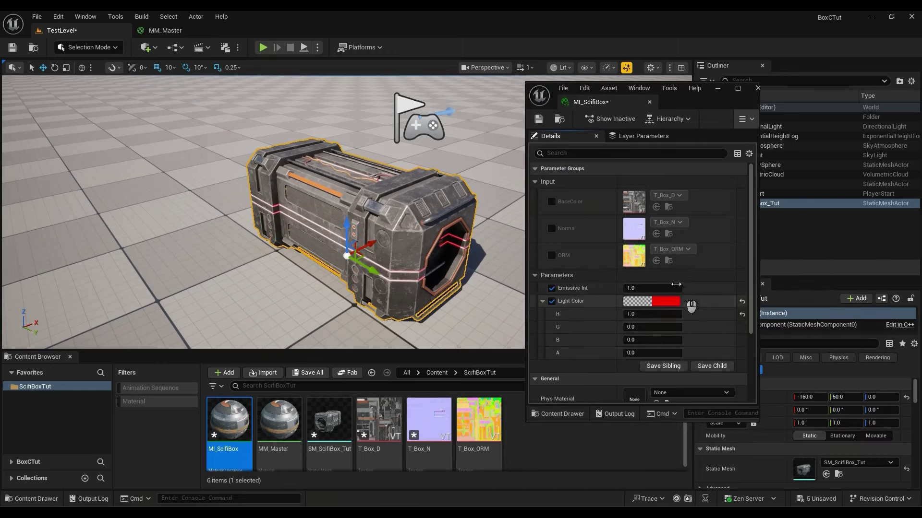
Set the material instance's Emissive Int to 10
click(670, 286)
text(10)
key(Return)
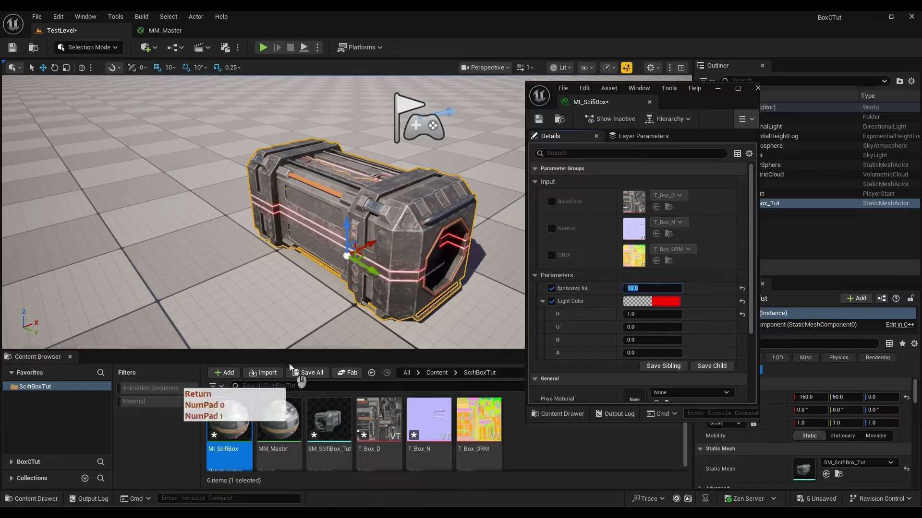
Examine the glow of the container's emissive light strips from a low side view
right_drag(359, 254, 374, 235)
key(w)
scroll(360, 256, down, 3)
key(w)
key(s)
key(e)
key(q)
key(a)
key(e)
key(q)
key(s)
key(s)
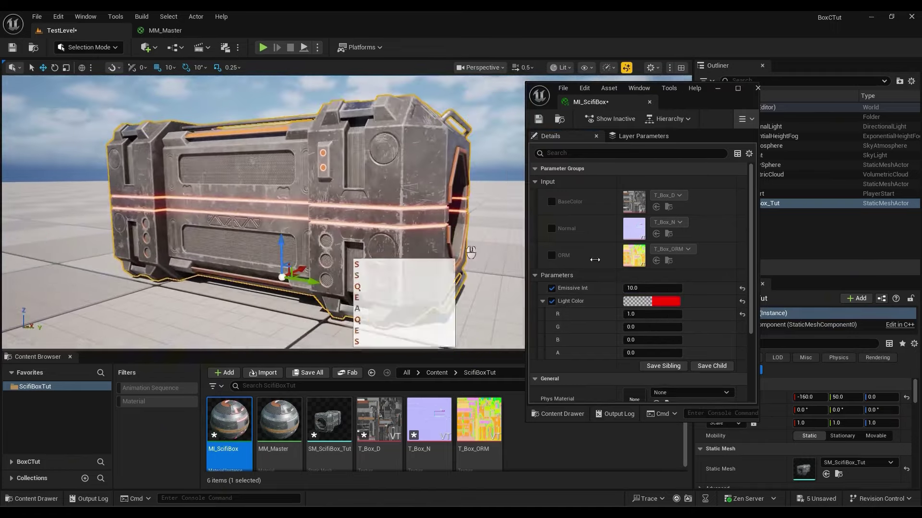
Change the material instance's Light Color to a warm yellow tone and adjust the Emissive Int
click(666, 302)
drag(747, 319, 774, 311)
drag(633, 288, 638, 315)
click(435, 262)
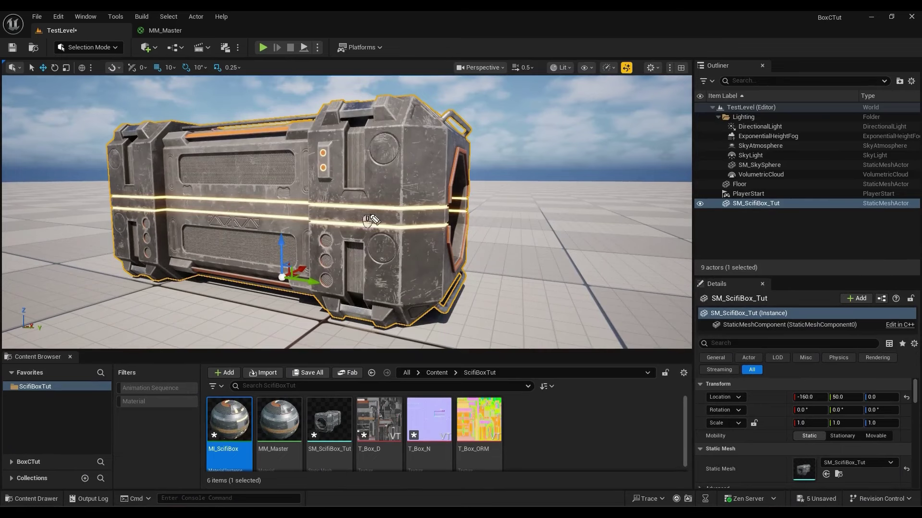
drag(416, 185, 416, 246)
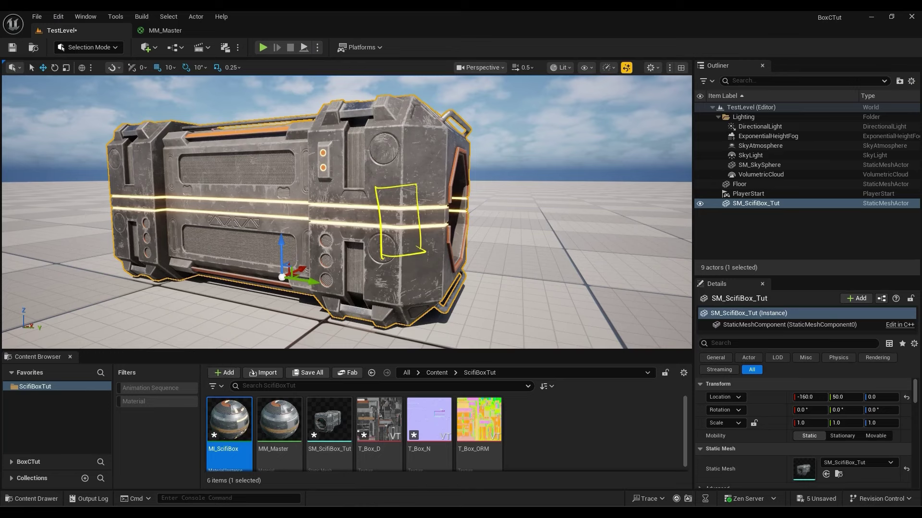
key(Escape)
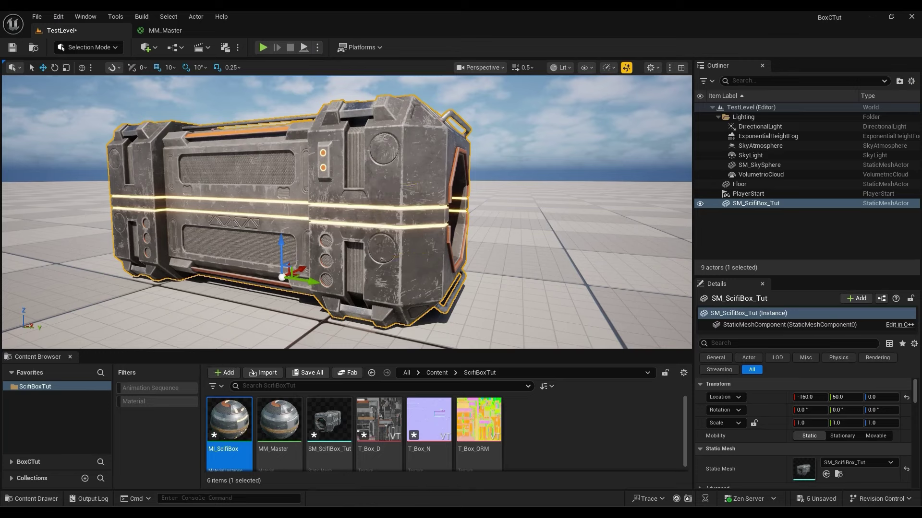
click(524, 413)
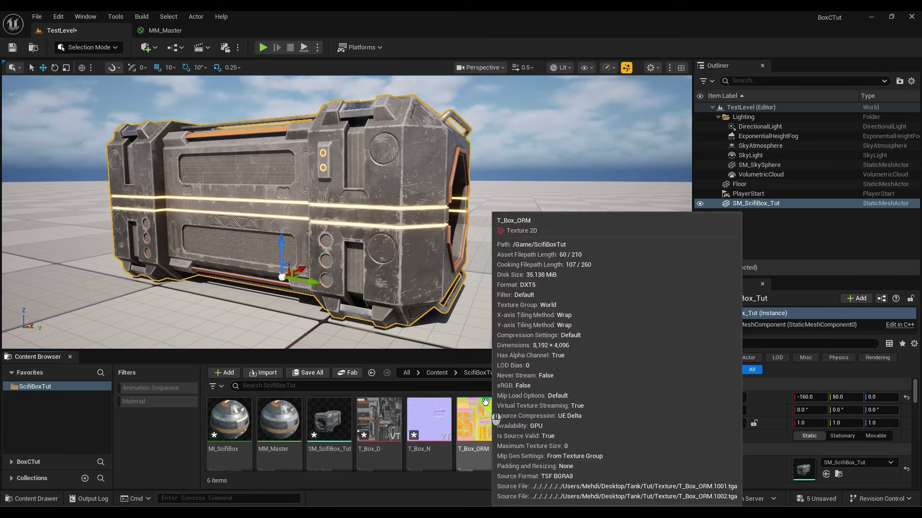
scroll(377, 197, up, 5)
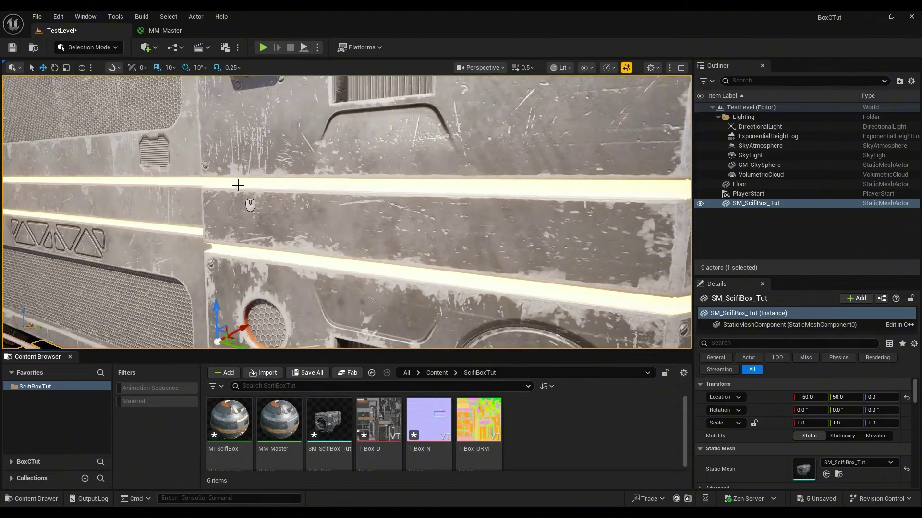
scroll(358, 260, down, 5)
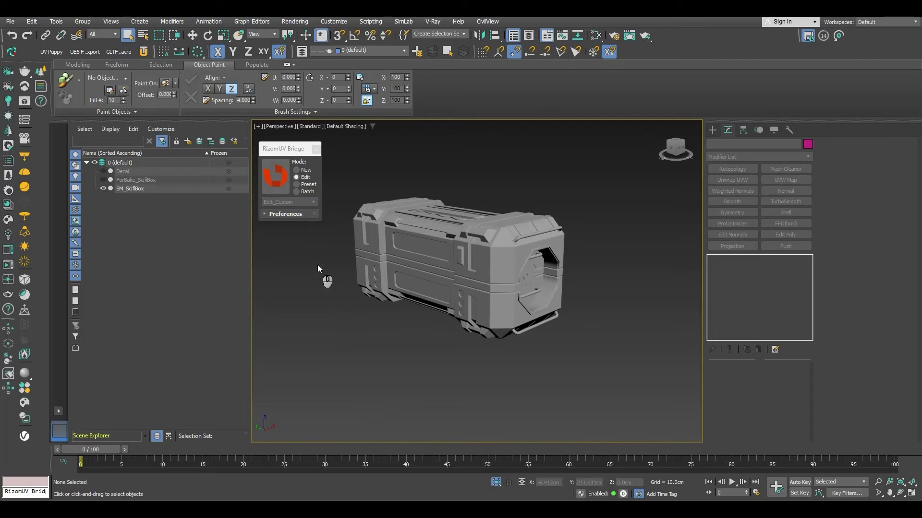
In 3ds Max, send SM_ScifiBox to RizomUV through RizomUV Bridge in Edit mode
drag(274, 149, 284, 149)
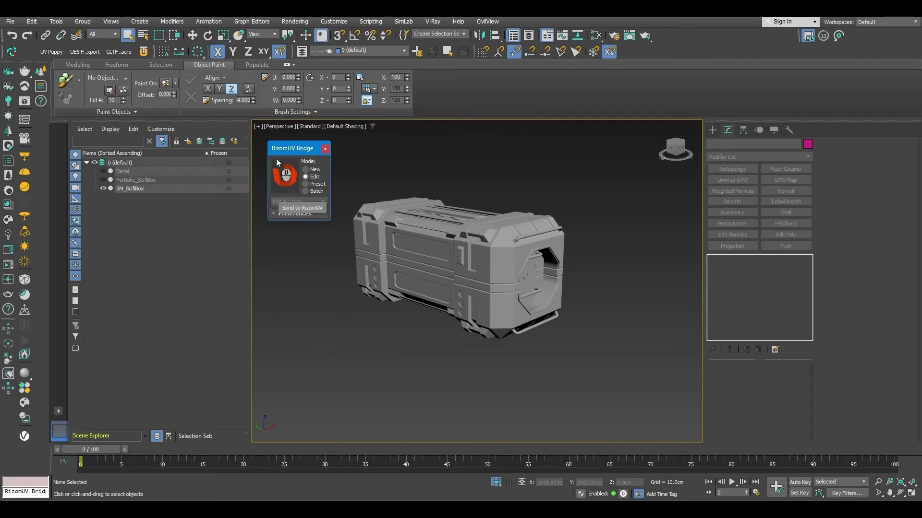
click(467, 274)
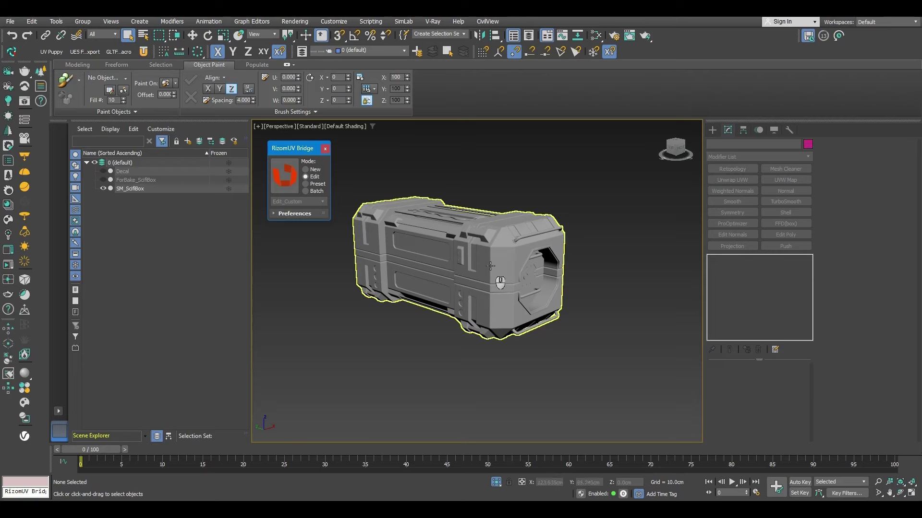
scroll(495, 286, down, 3)
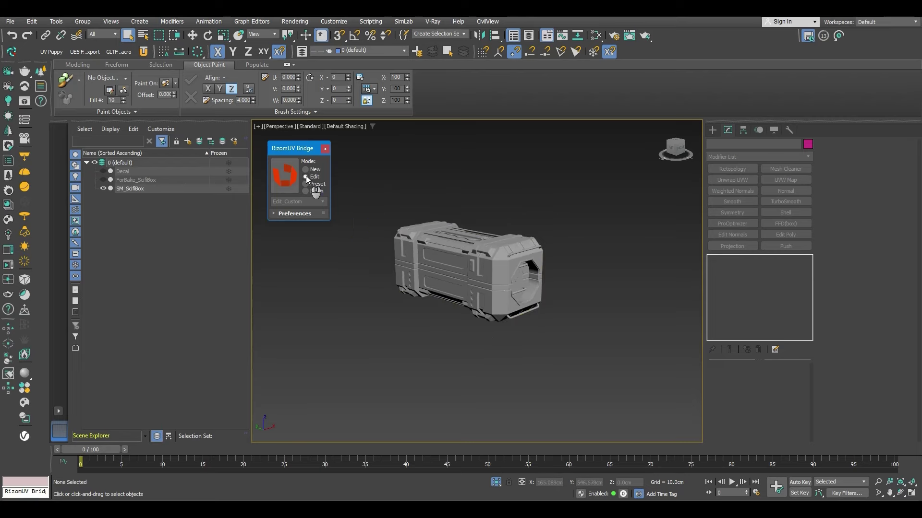
click(290, 182)
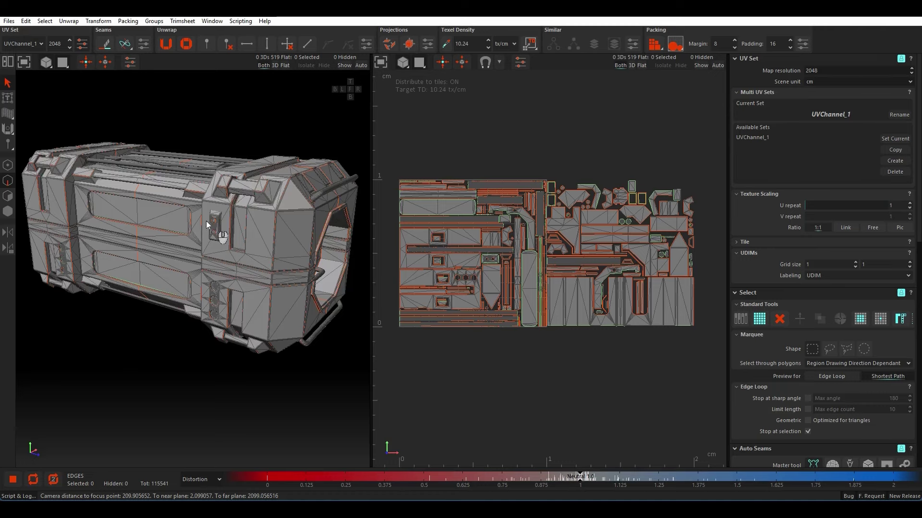
Create a new UV set named UVChannel2 and copy the UVs of UVChannel_1 into it
alt+drag(206, 221, 297, 216)
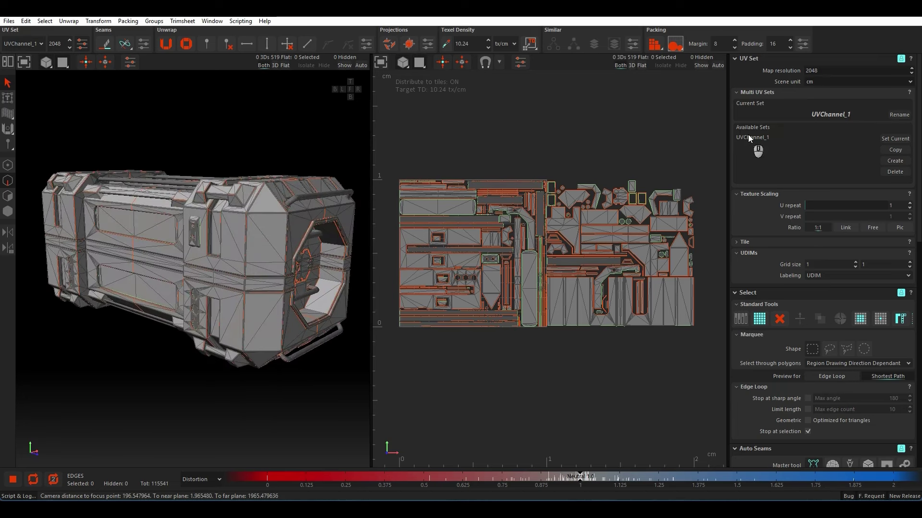
click(895, 161)
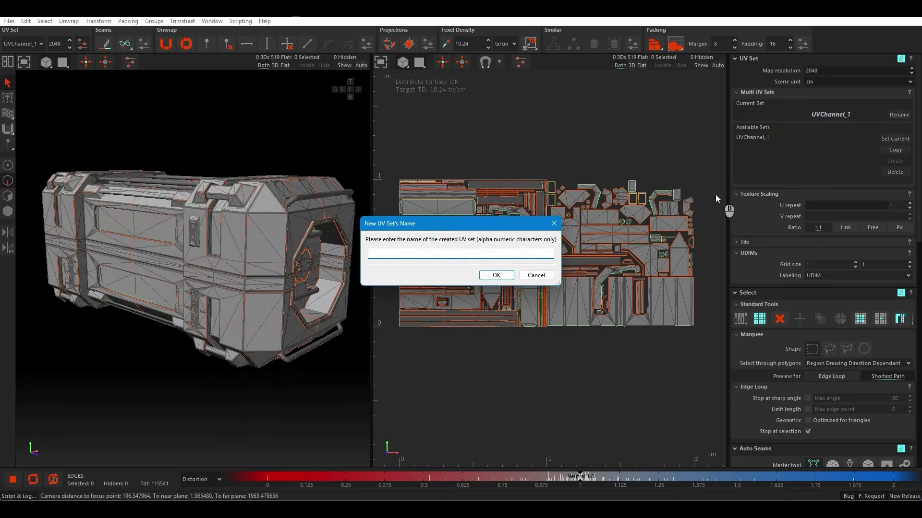
text(UVChannel2)
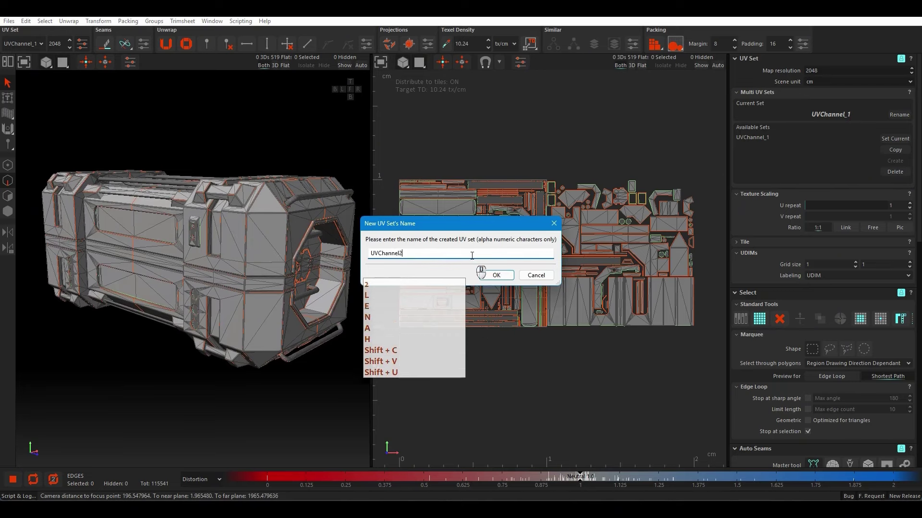
key(Return)
click(765, 138)
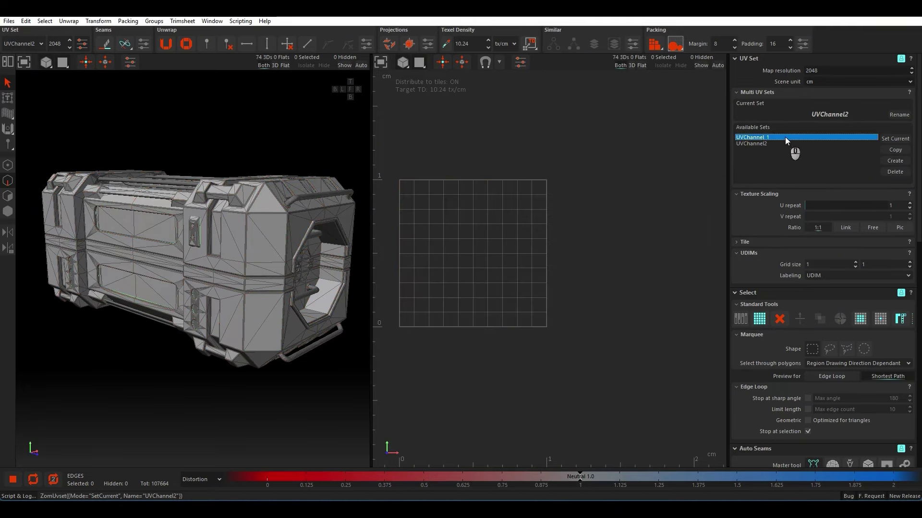
click(895, 139)
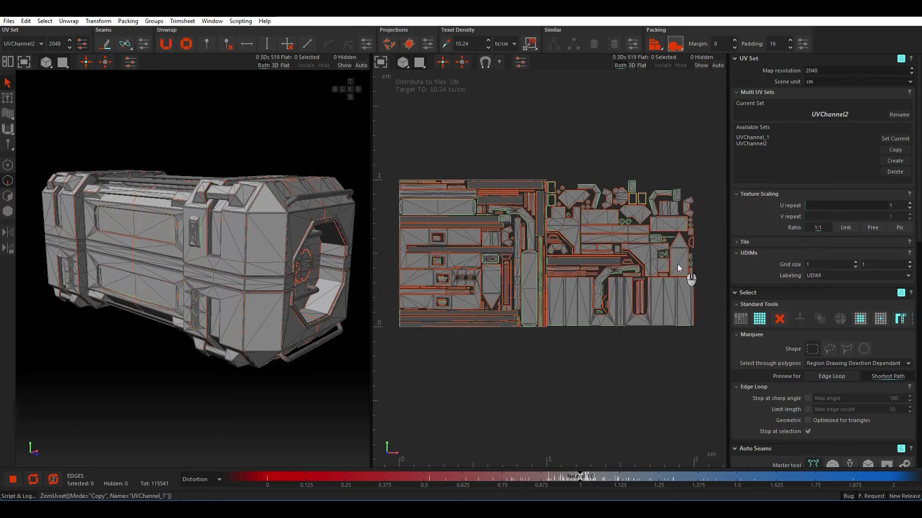
Switch to island selection and select the light strip islands running around the container
scroll(219, 287, up, 3)
scroll(284, 271, up, 5)
key(F4)
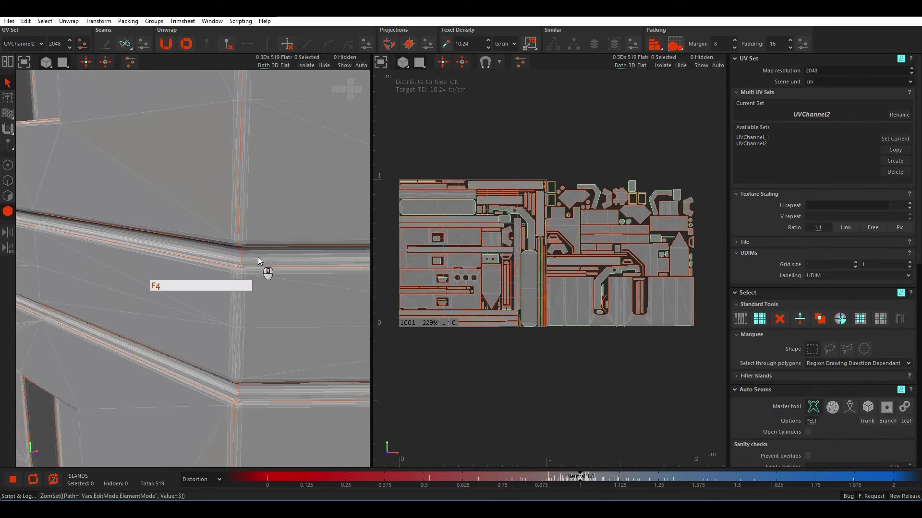
click(225, 255)
ctrl+click(226, 255)
ctrl+click(220, 391)
ctrl+click(271, 395)
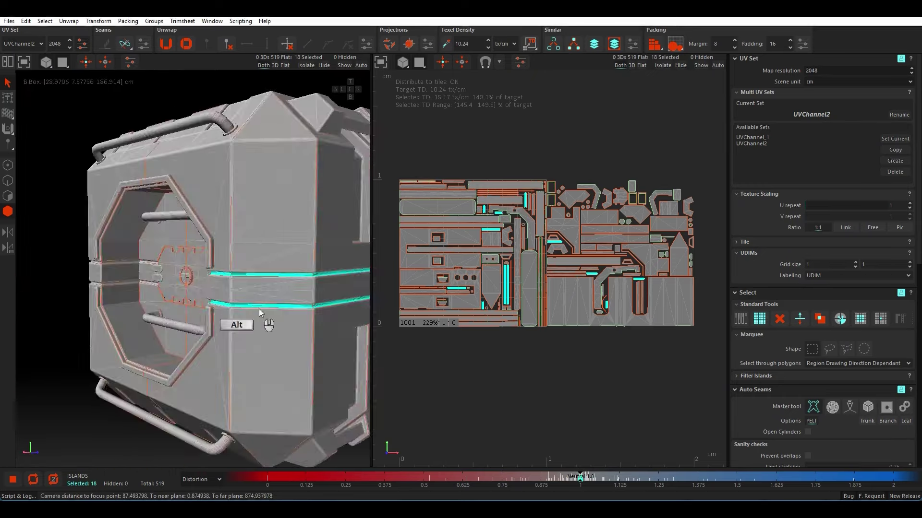
alt+drag(257, 325, 214, 204)
scroll(215, 205, up, 4)
click(218, 237)
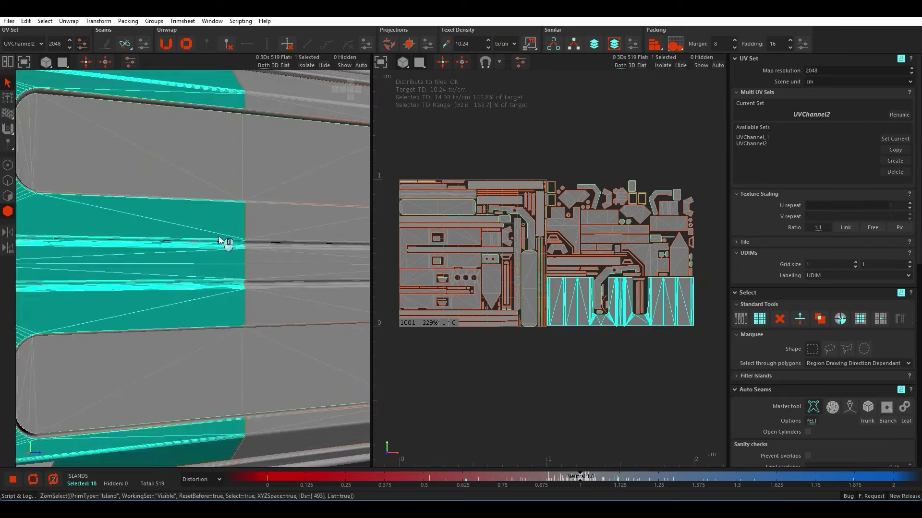
scroll(211, 238, down, 3)
scroll(82, 238, up, 3)
key(ctrl+z)
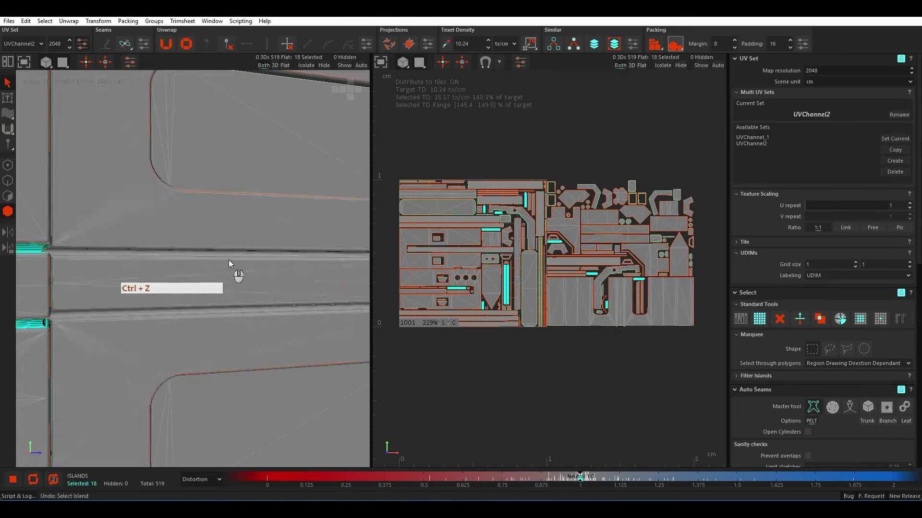
Select only the three islands of the upper light strip at the container's corner and invert the selection
scroll(227, 261, down, 5)
alt+drag(192, 273, 331, 307)
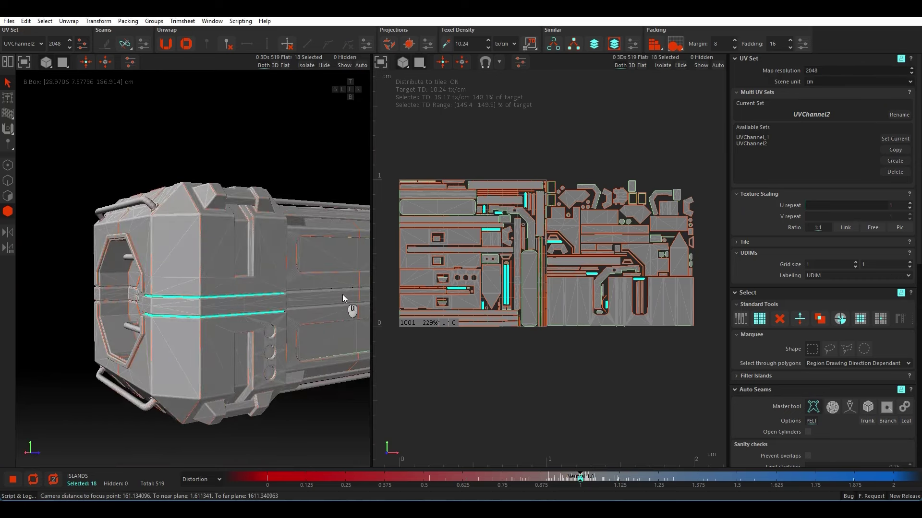
scroll(184, 317, up, 4)
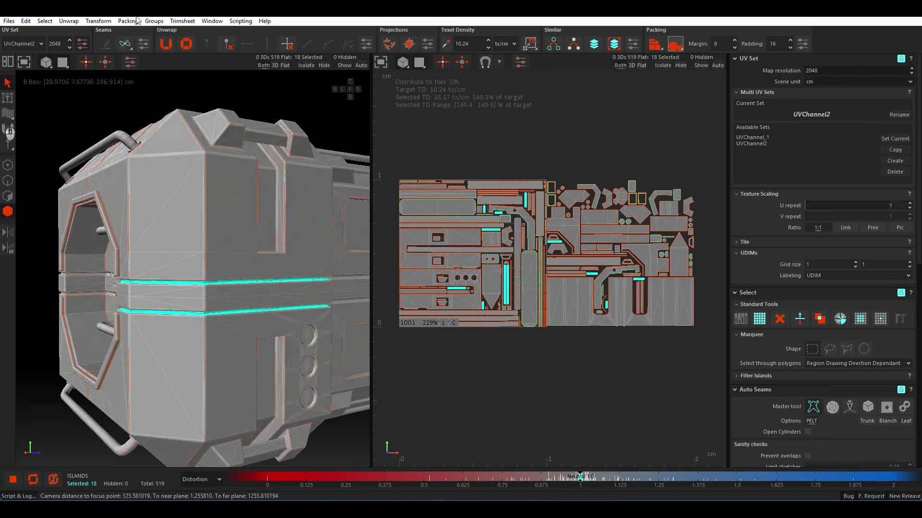
scroll(113, 291, up, 4)
click(298, 276)
ctrl+click(145, 277)
ctrl+click(115, 276)
alt+drag(198, 284, 275, 265)
key(ctrl+i)
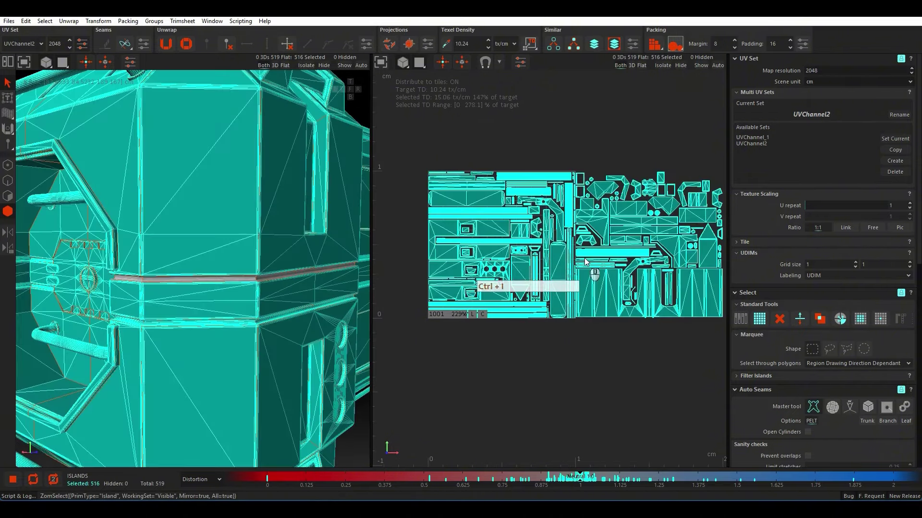
Shrink all the other UV islands to a tiny cluster in the origin corner of tile 1001 and box-select the three light strip islands
key(F5)
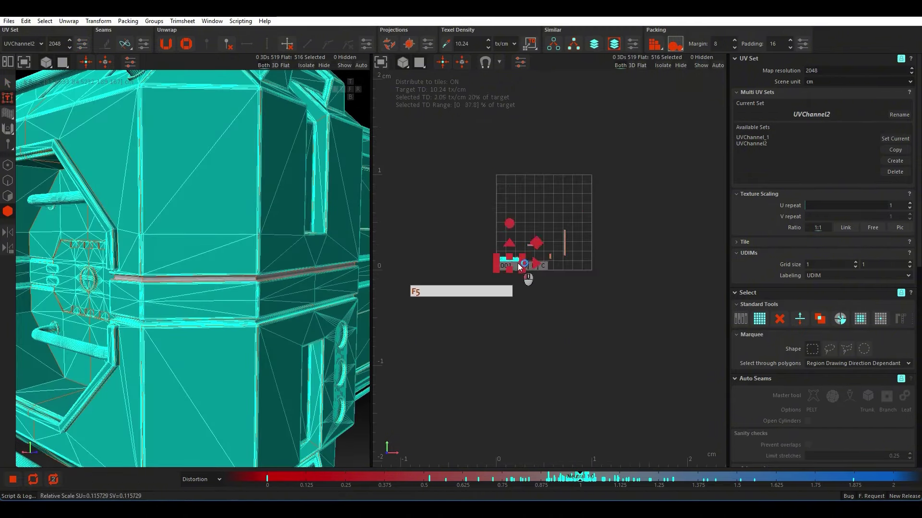
scroll(510, 267, up, 5)
click(618, 220)
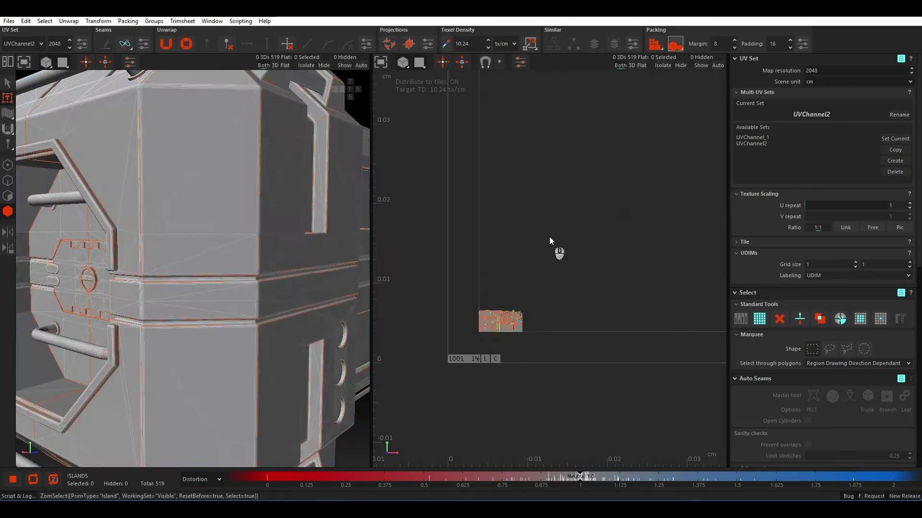
scroll(550, 239, down, 7)
scroll(561, 249, down, 5)
alt+middle_drag(710, 168, 645, 301)
drag(648, 255, 509, 374)
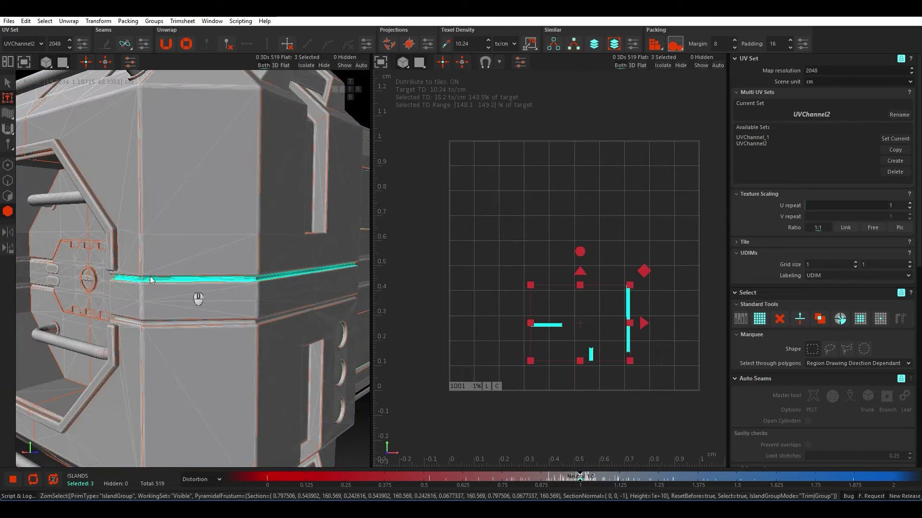
Select the end edges of the horizontal light strip in edge mode and weld it to the adjoining short strip island
key(F2)
scroll(566, 341, up, 6)
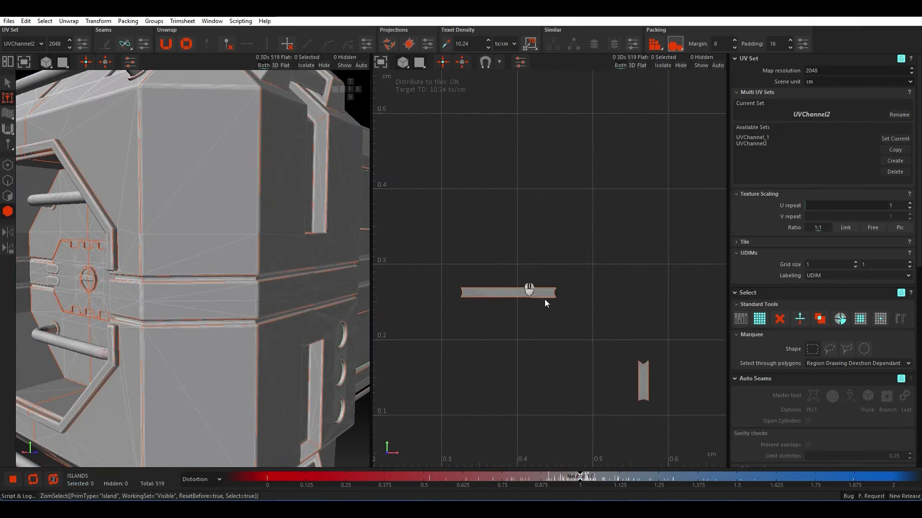
shift+click(548, 94)
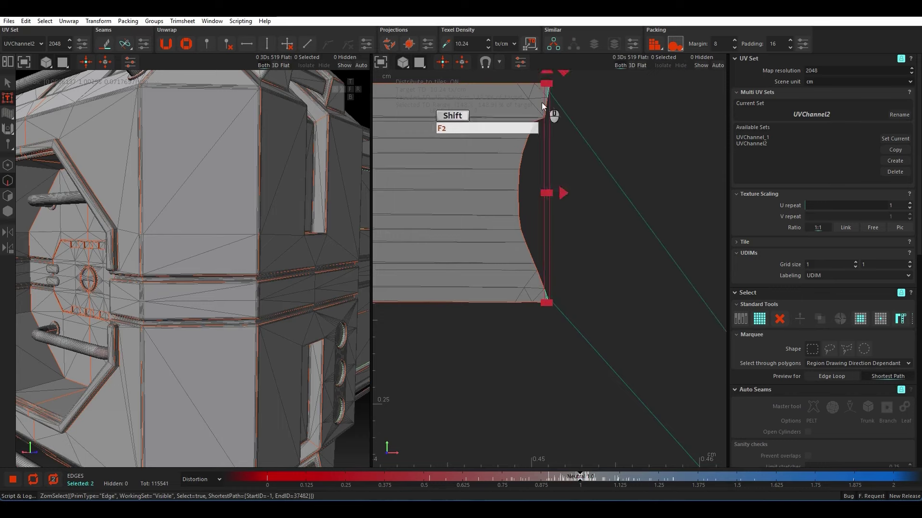
key(q)
click(545, 295)
shift+click(549, 94)
scroll(552, 124, down, 6)
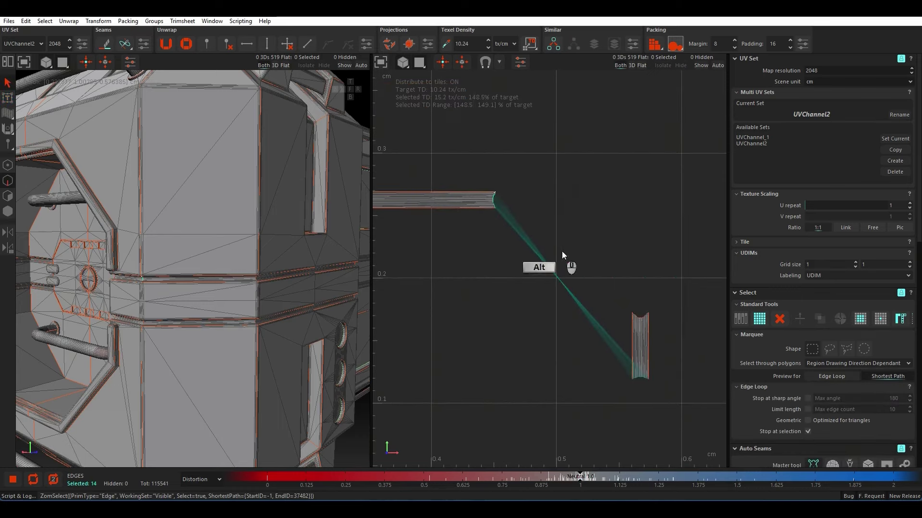
key(w)
scroll(516, 241, down, 5)
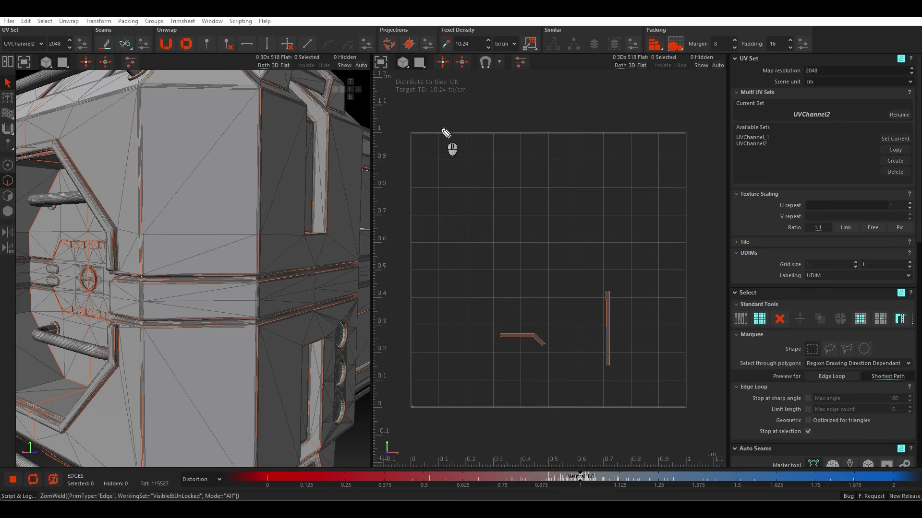
drag(463, 131, 476, 400)
mouse_move(420, 168)
mouse_down()
mouse_move(622, 169)
mouse_move(630, 189)
mouse_up()
drag(628, 164, 641, 171)
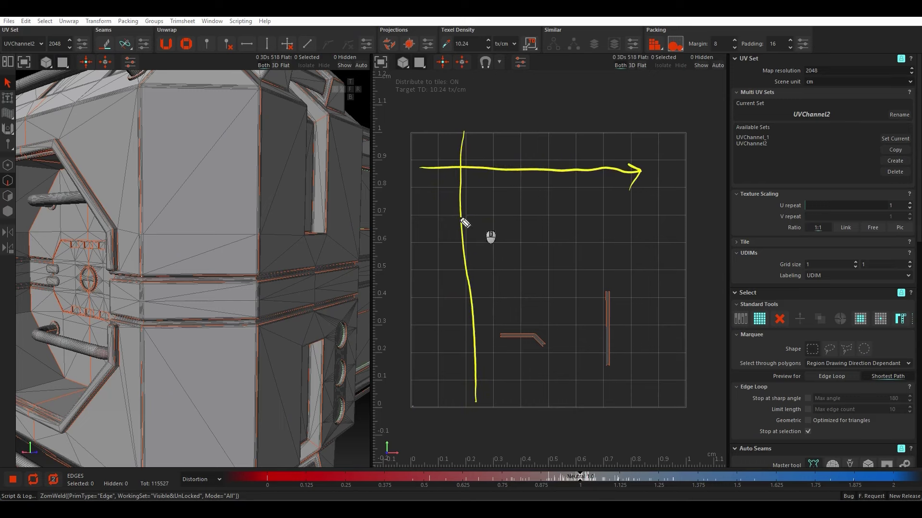
Unfold the welded light strip island and lay it horizontally along the upper edge of tile 1001, scaled to almost the tile's full width
mouse_move(417, 214)
mouse_down()
mouse_move(676, 217)
mouse_move(547, 242)
mouse_move(415, 215)
mouse_up()
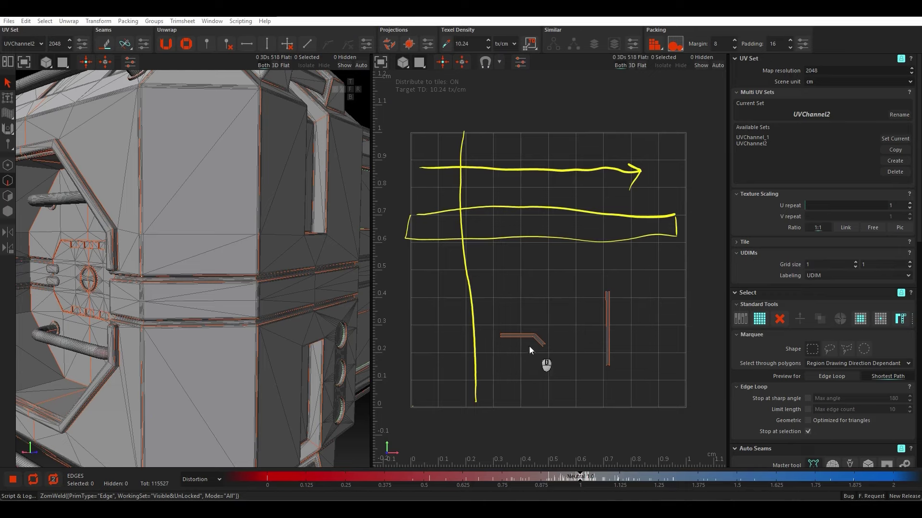
scroll(530, 349, up, 2)
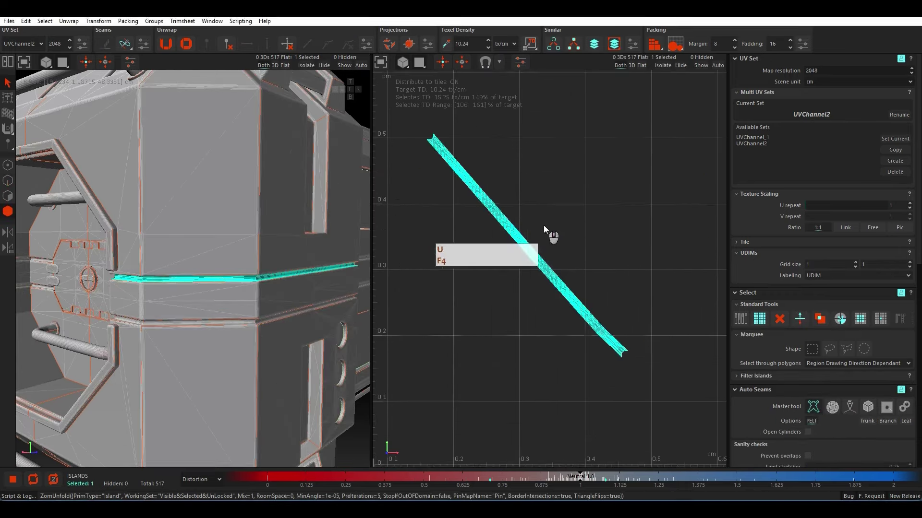
scroll(576, 228, down, 3)
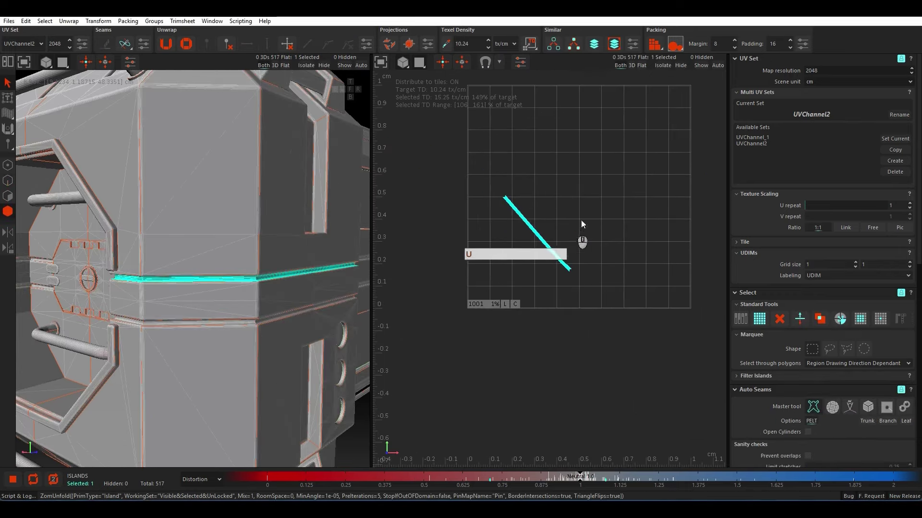
key(space)
scroll(465, 246, up, 2)
scroll(528, 221, up, 4)
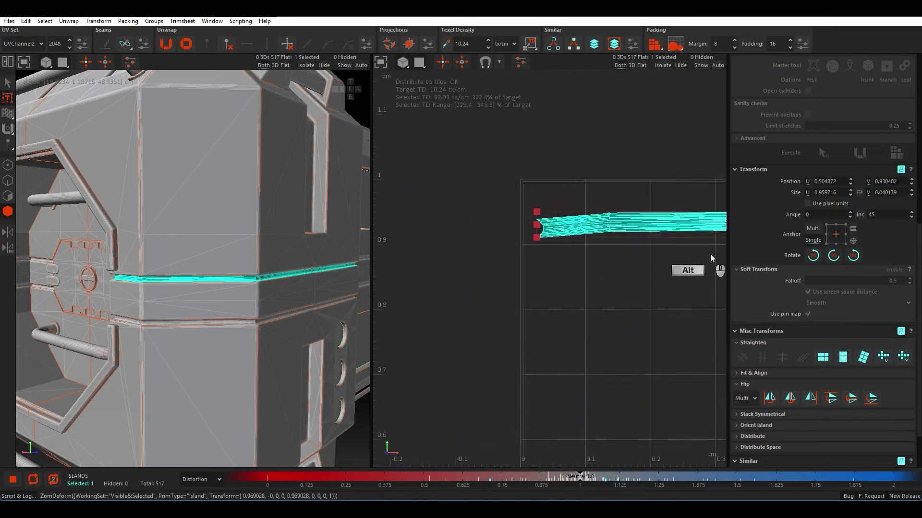
alt+middle_drag(710, 257, 531, 232)
drag(531, 210, 525, 209)
scroll(517, 207, down, 5)
click(518, 248)
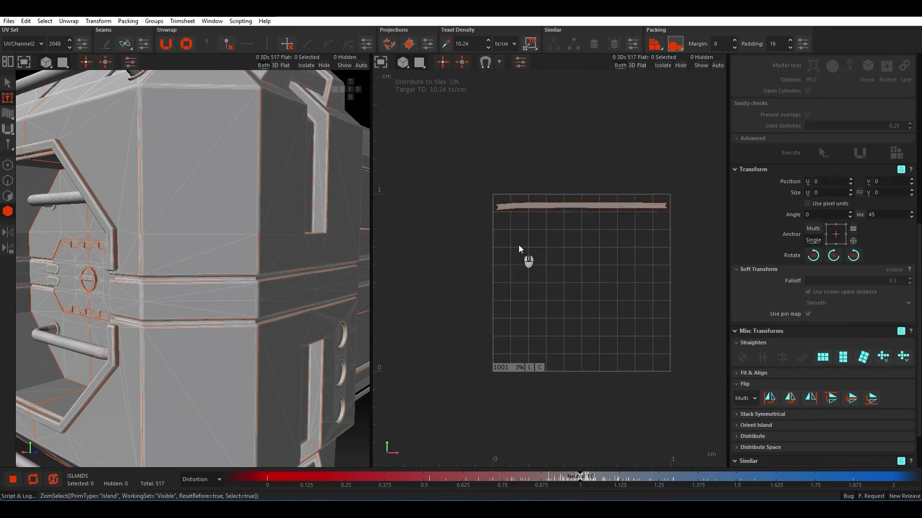
scroll(520, 228, up, 2)
alt+middle_drag(497, 213, 430, 146)
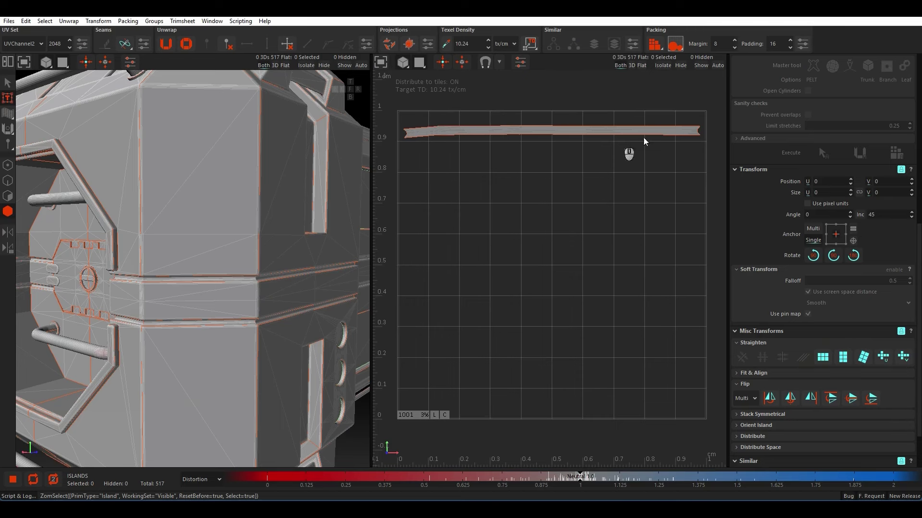
scroll(588, 166, down, 3)
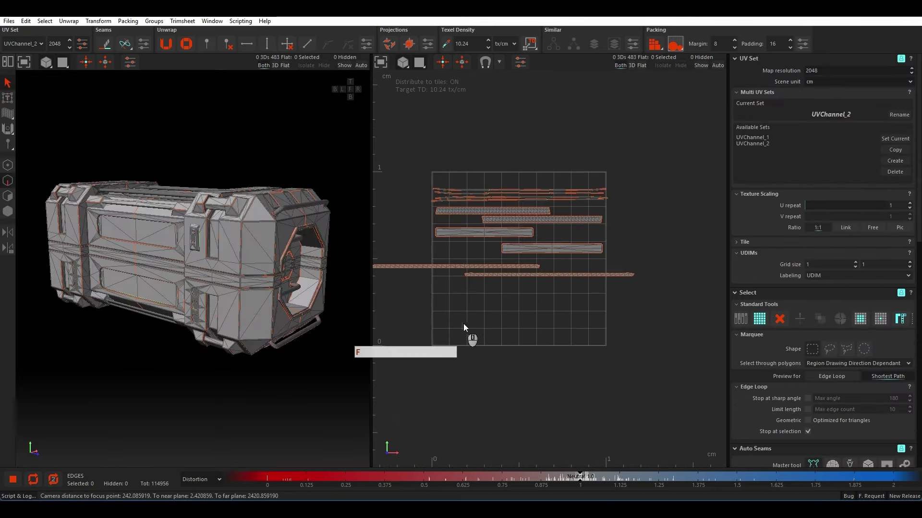
Select all the light strip islands in the finished UVChannel_2 layout and examine how they span the tile and where they sit on the model
scroll(522, 251, up, 5)
alt+middle_drag(522, 252, 697, 117)
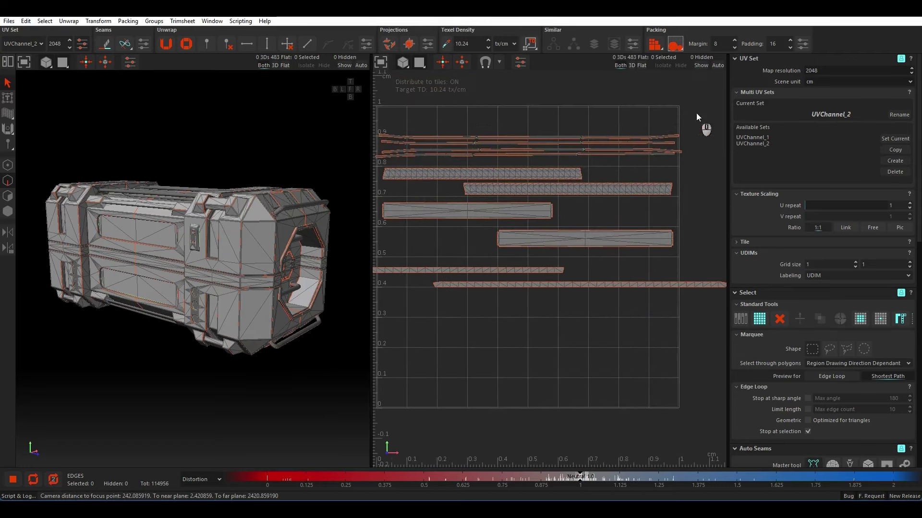
drag(696, 113, 399, 328)
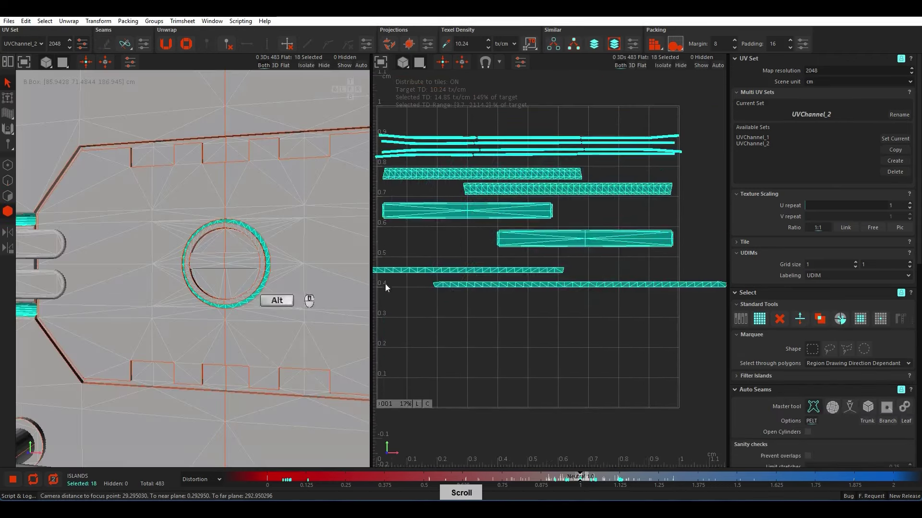
scroll(497, 287, down, 3)
click(444, 289)
scroll(446, 288, up, 3)
scroll(526, 310, down, 2)
alt+middle_drag(588, 318, 568, 323)
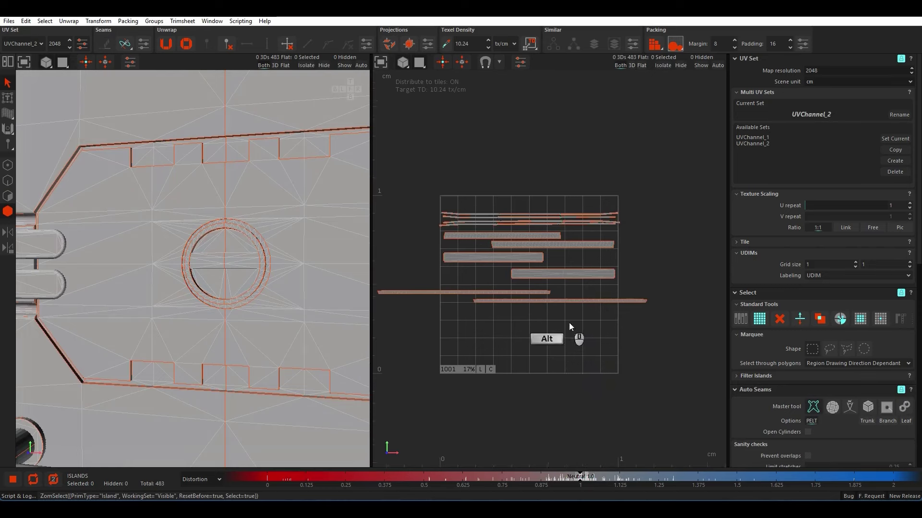
alt+right_drag(569, 322, 476, 261)
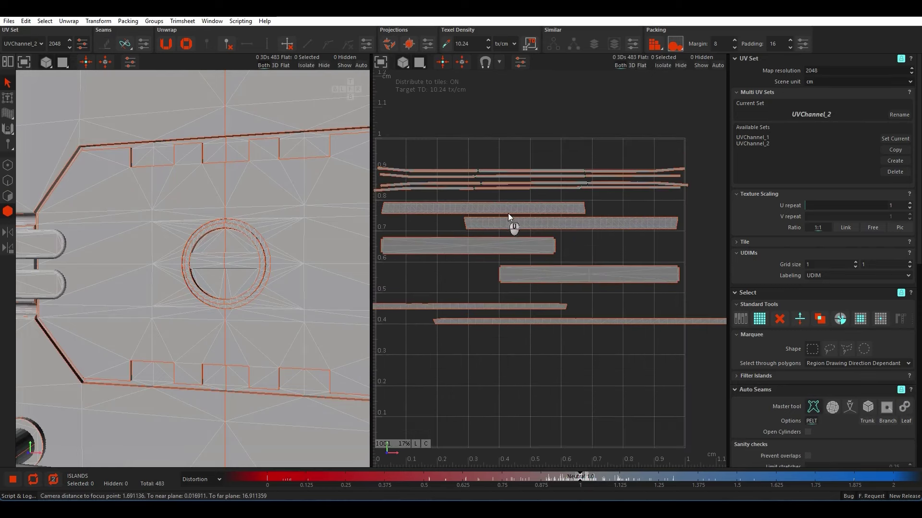
scroll(518, 229, down, 1)
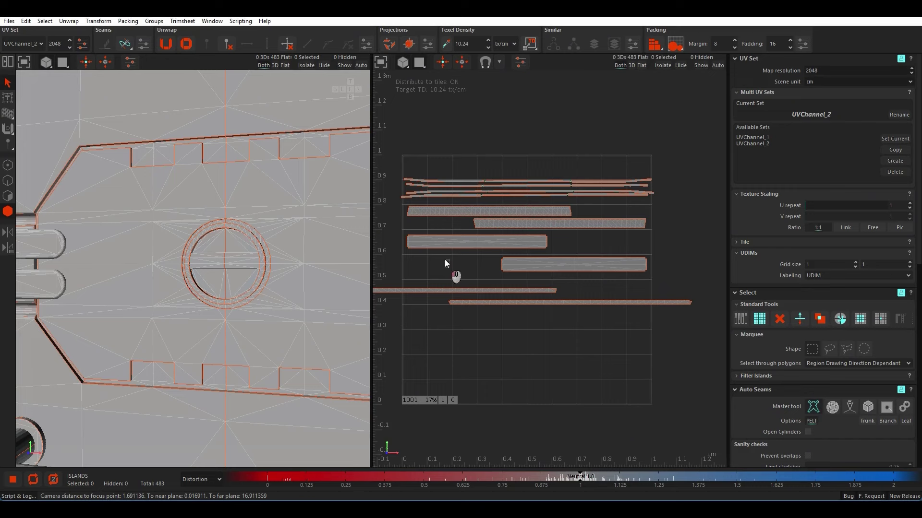
Examine the staggered rectangular strips and the thin upper strips individually, and select all the strip islands together
click(419, 241)
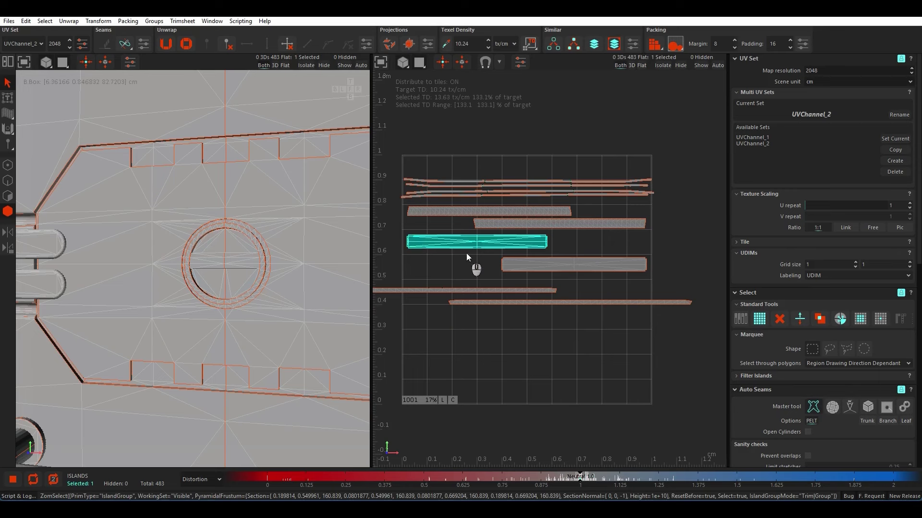
click(520, 264)
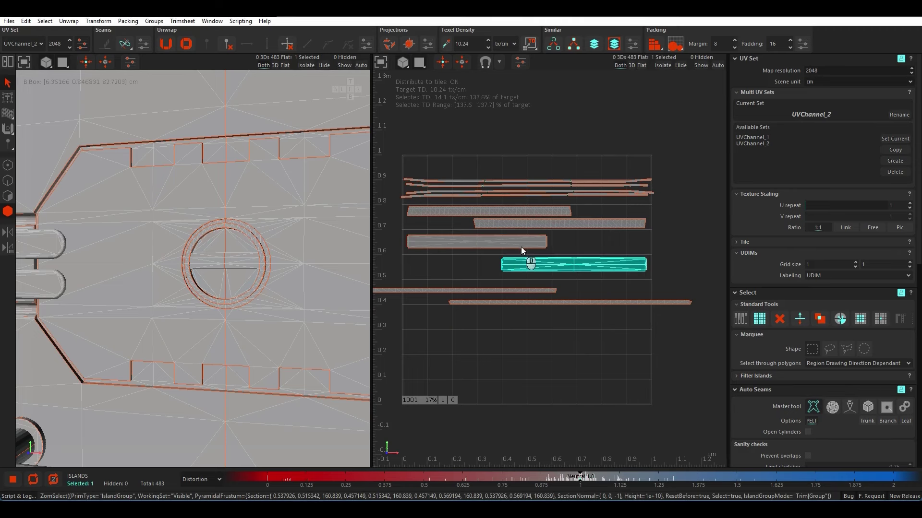
drag(612, 199, 585, 161)
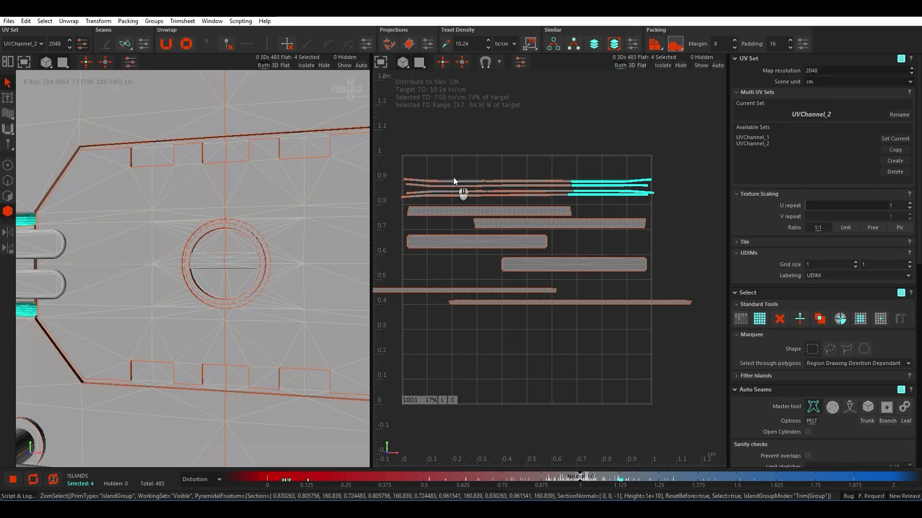
drag(624, 336, 440, 142)
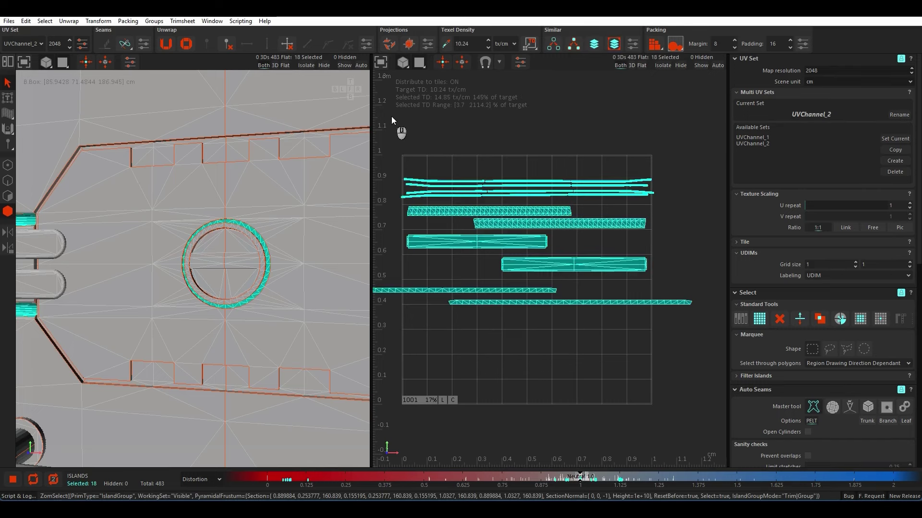
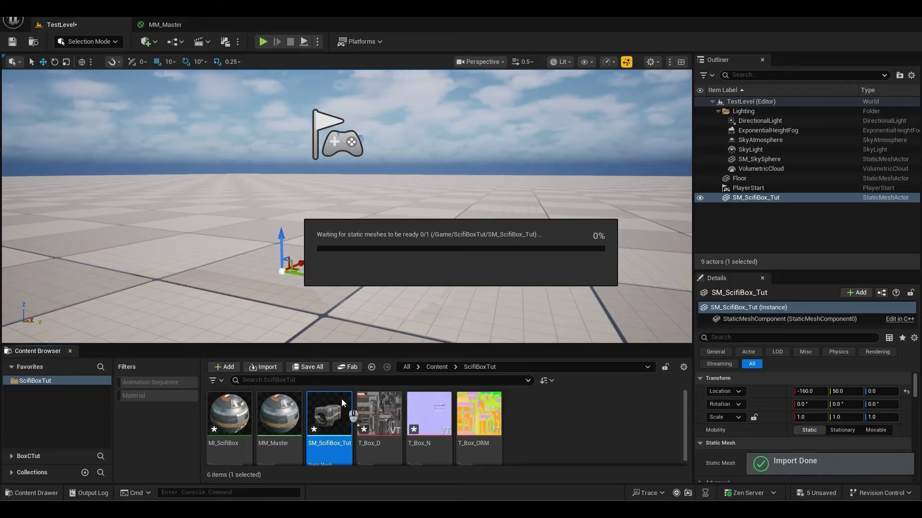
Switch to Unreal Engine, open the SM_ScifiBox_Tut static mesh and display its UV Channel 0 and UV Channel 1 layouts
double_click(324, 412)
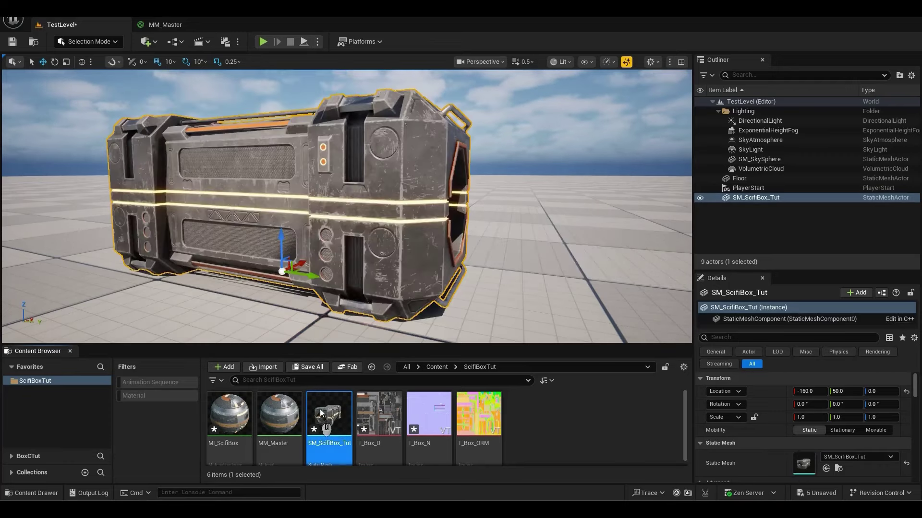
click(297, 41)
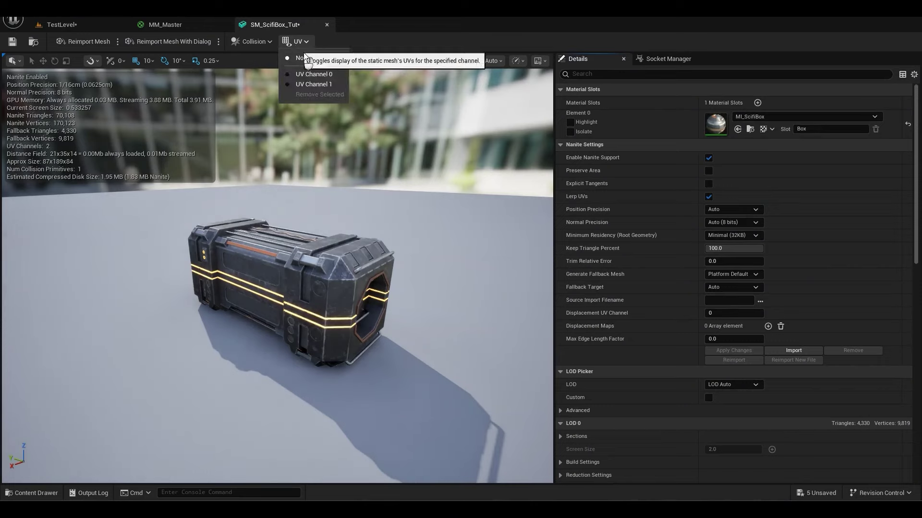
click(307, 75)
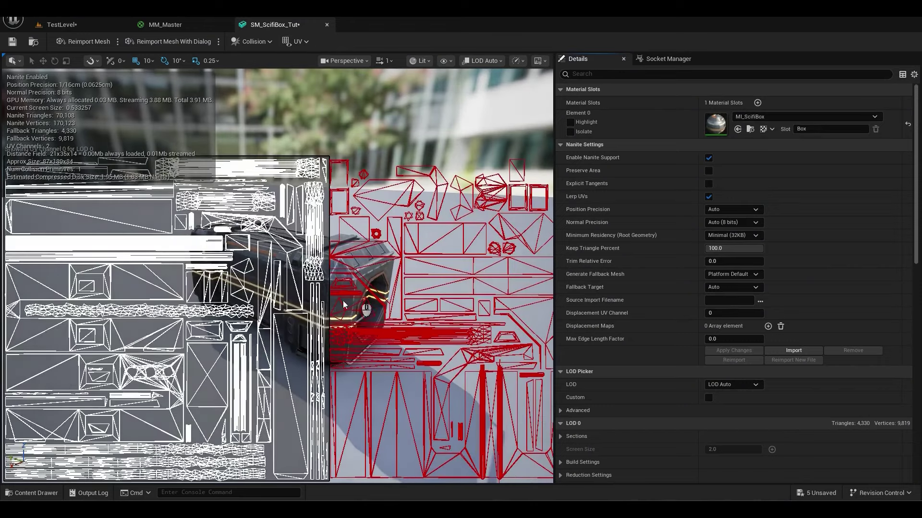
click(297, 43)
click(310, 83)
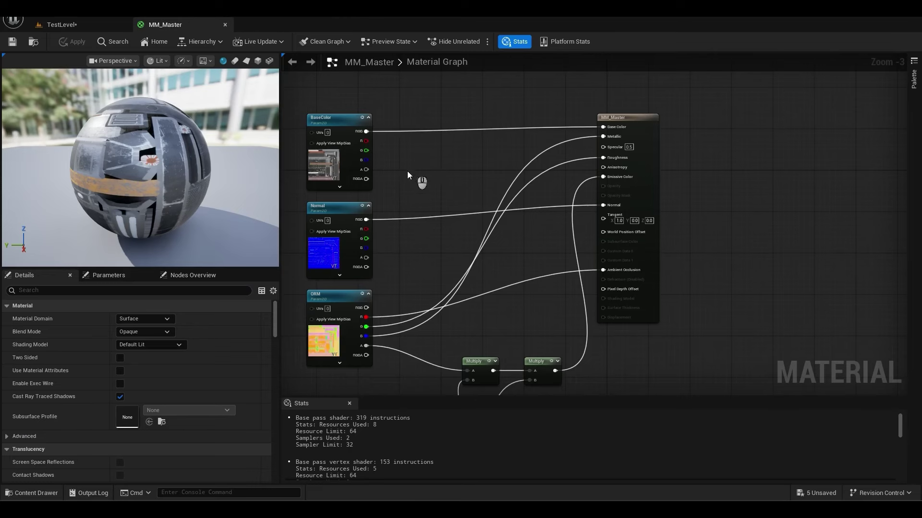
Add a Texture Sample node with the gradient texture to the MM_Master graph, below and to the left of the Light Color node
right_drag(407, 172, 455, 134)
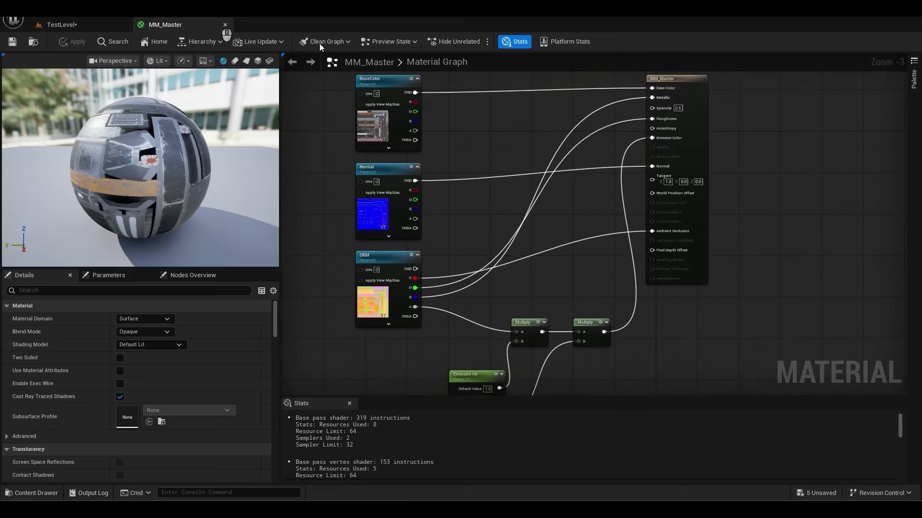
scroll(414, 146, down, 3)
scroll(436, 247, up, 2)
right_drag(434, 253, 460, 262)
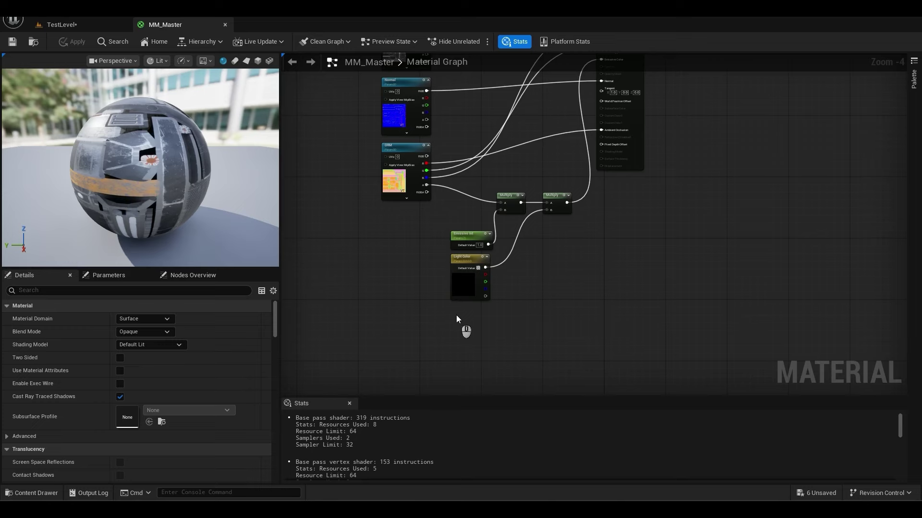
click(840, 469)
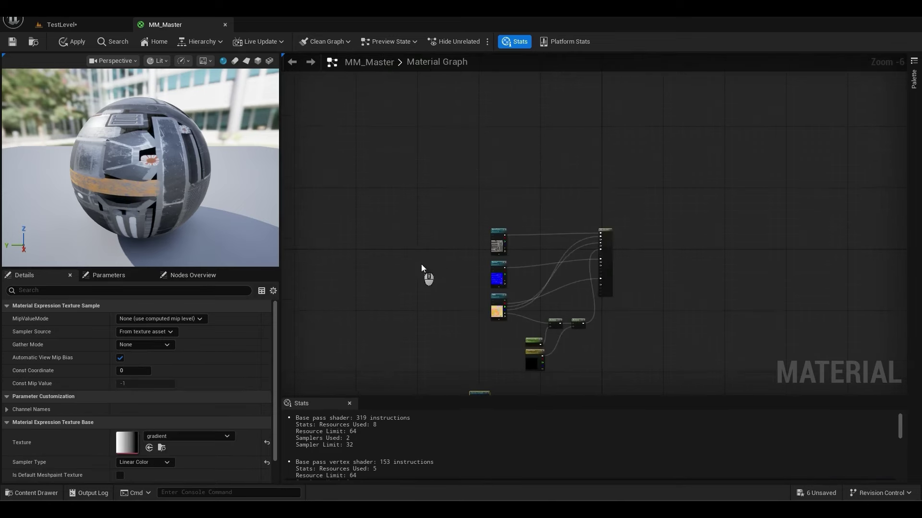
scroll(423, 265, up, 2)
right_drag(391, 249, 380, 222)
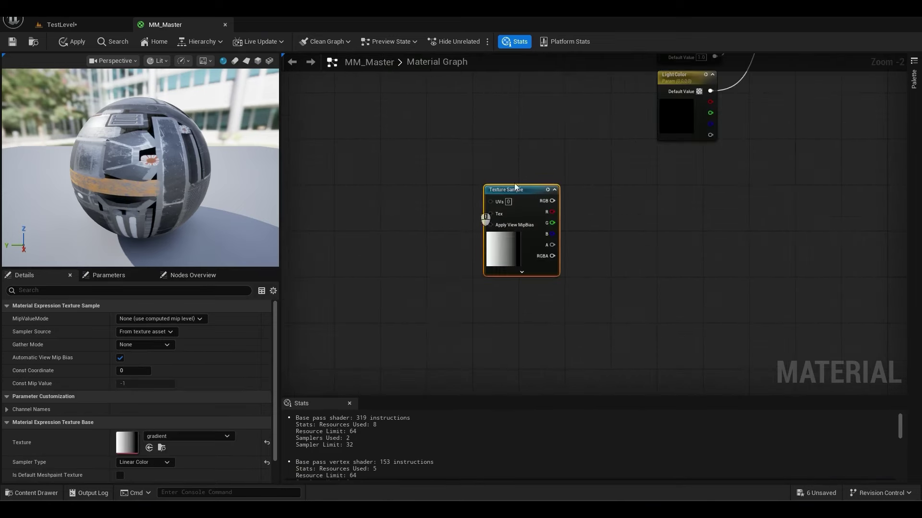
drag(576, 189, 589, 176)
Add a texture coordinate node in front of the gradient Texture Sample and set its Coordinate Index to 1
right_drag(409, 241, 439, 226)
click(413, 211)
scroll(370, 177, down, 1)
key(space)
text(texture)
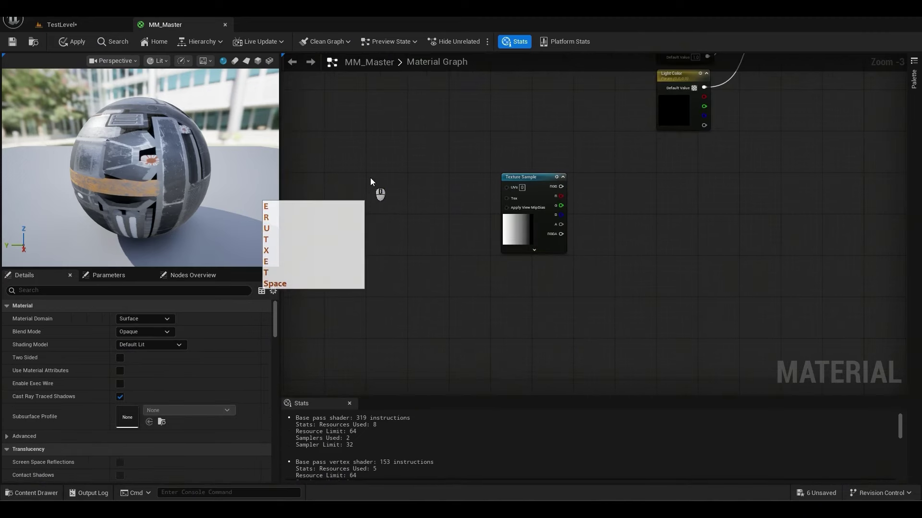
text(co)
key(Return)
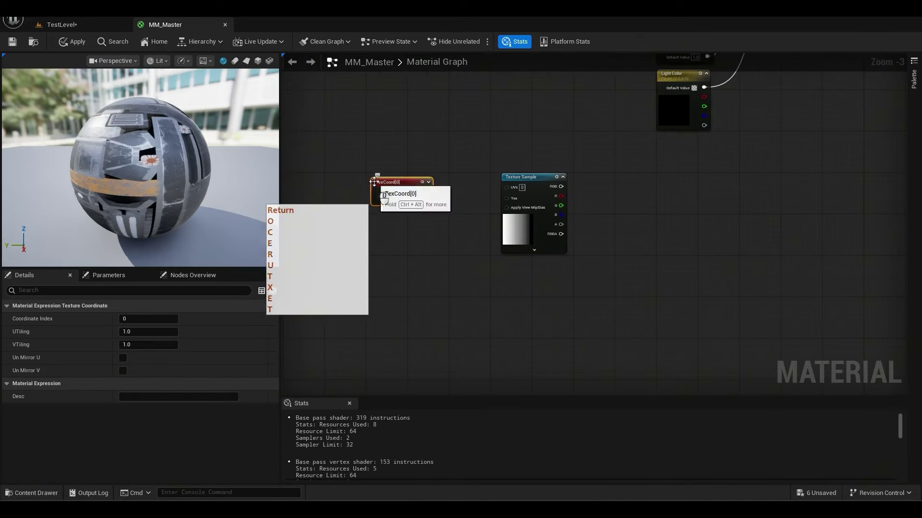
scroll(422, 199, up, 3)
click(415, 196)
text(1)
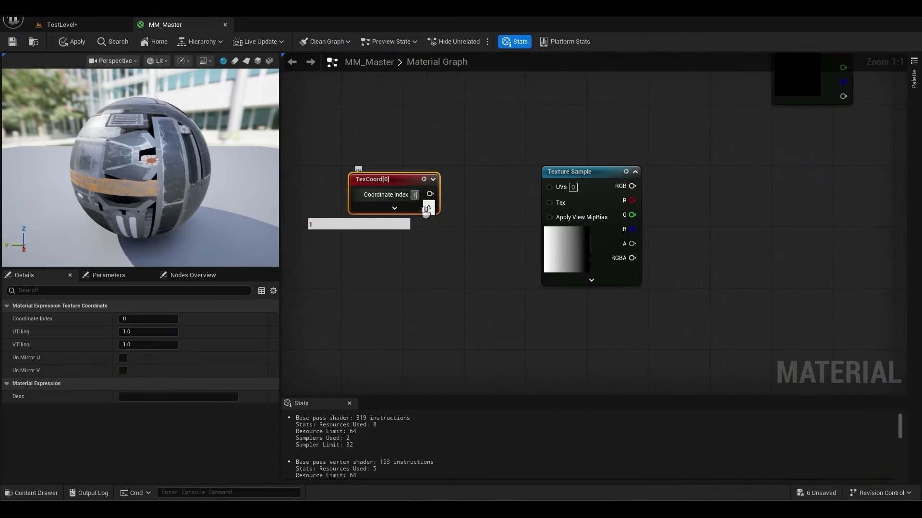
click(404, 243)
click(415, 194)
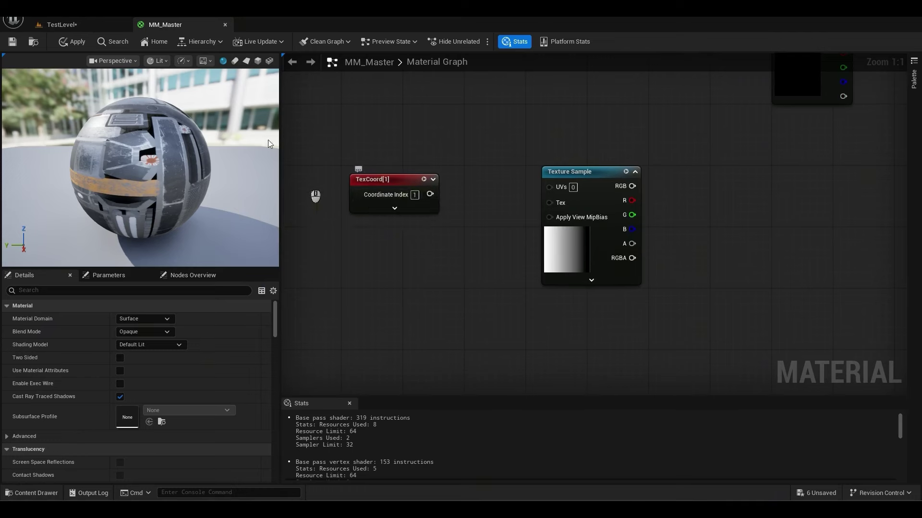
Insert a Panner node, feeding TexCoord[1] into its Coordinate input and its output into the gradient Texture Sample's UVs
key(space)
key(Tab)
text(pann)
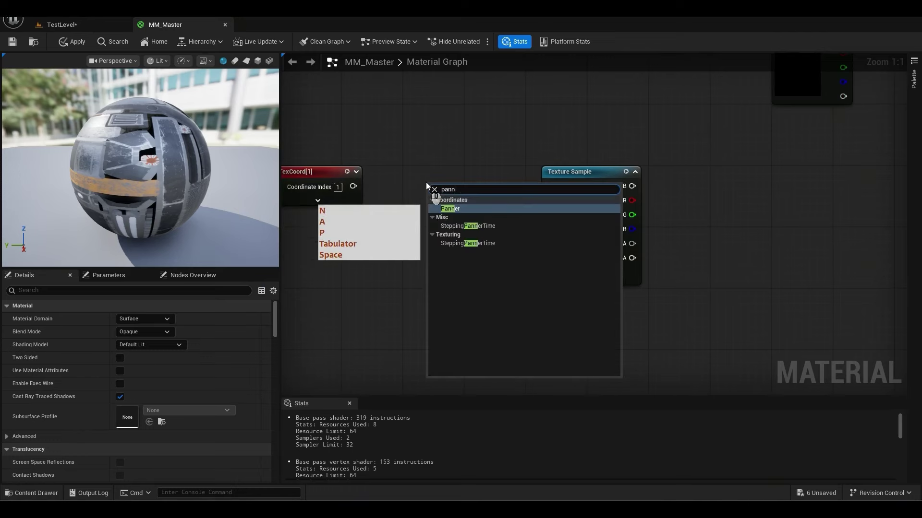
key(Return)
drag(357, 193, 426, 187)
drag(505, 187, 549, 187)
Add an Append node and connect its output to the Panner's Speed input
key(space)
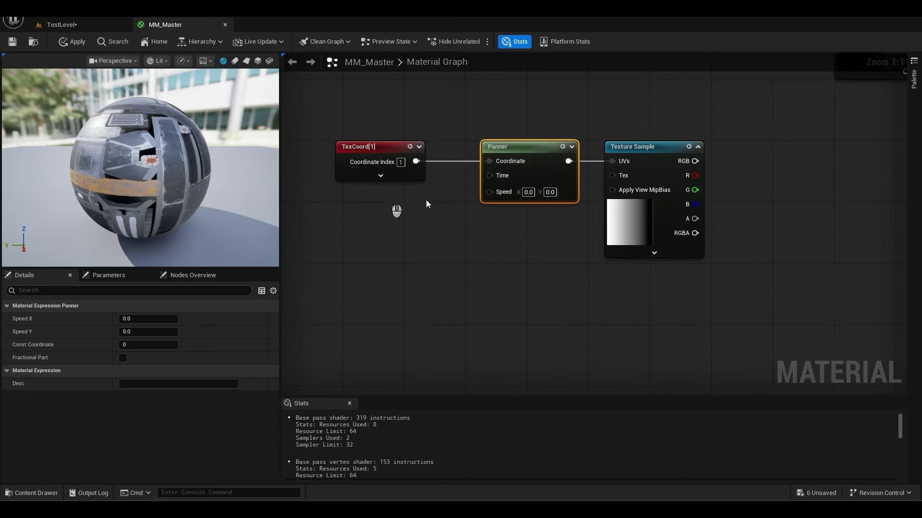
key(Tab)
text(ape)
key(BackSpace)
text(pend)
key(Up)
key(Return)
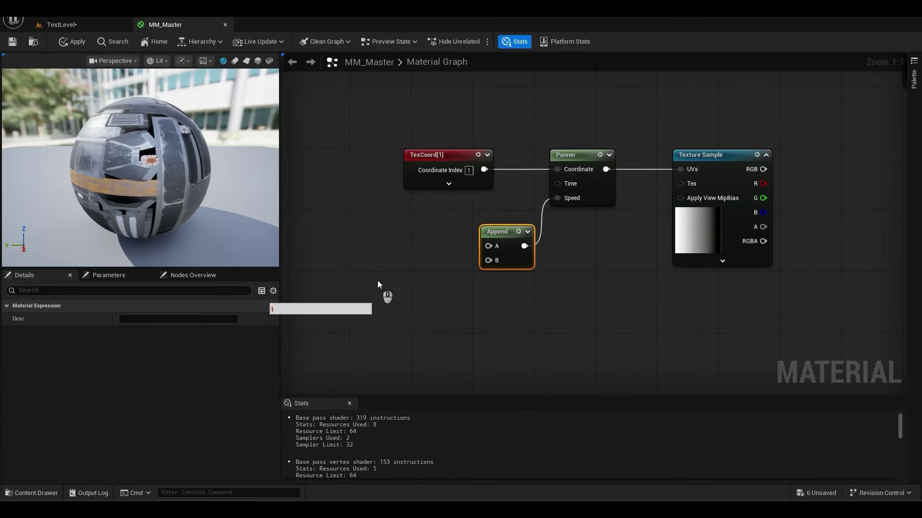
Create a constant node with value 0.0 and connect it to the Append node's B input
key(1)
click(380, 278)
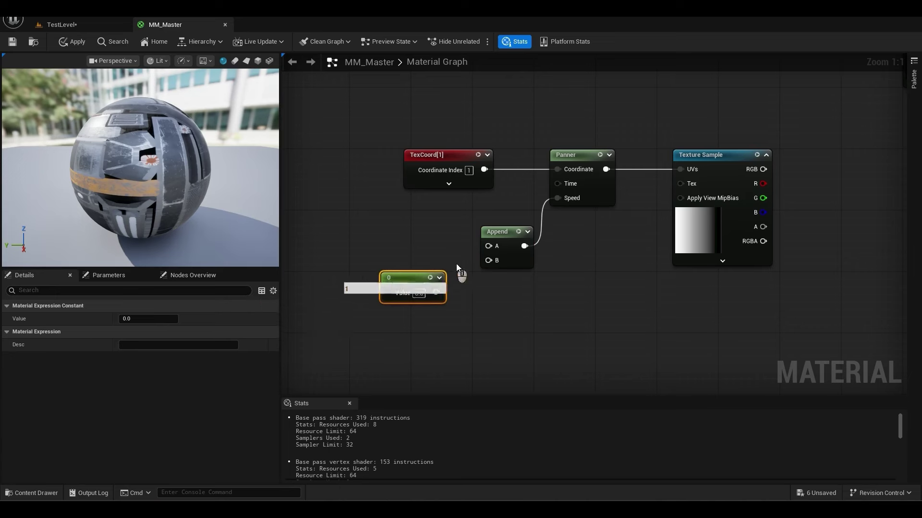
click(418, 293)
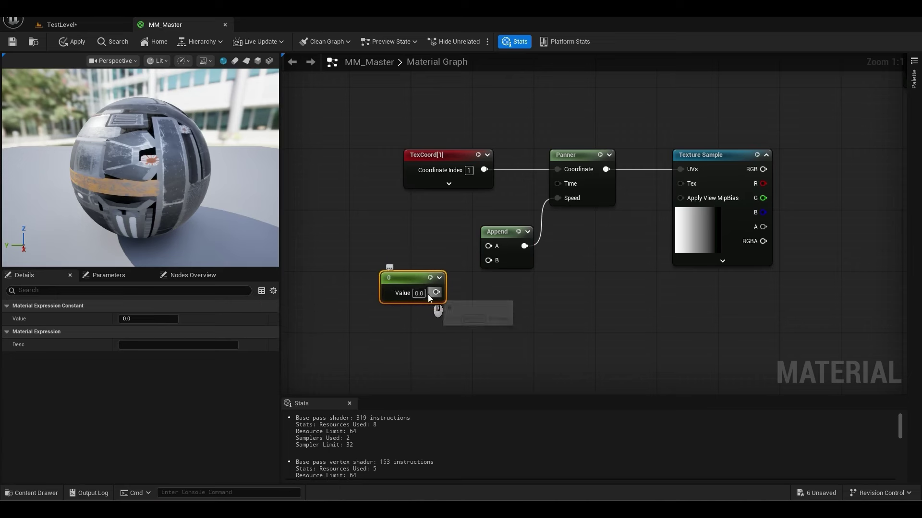
drag(436, 292, 489, 264)
Create a scalar parameter named speed and connect it to the Append node's A input
click(371, 234)
key(s)
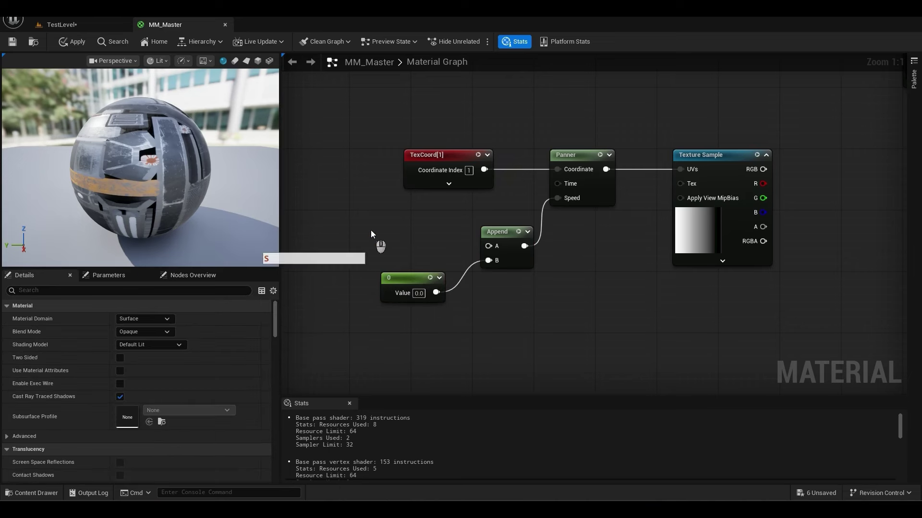
click(371, 232)
text(ssss)
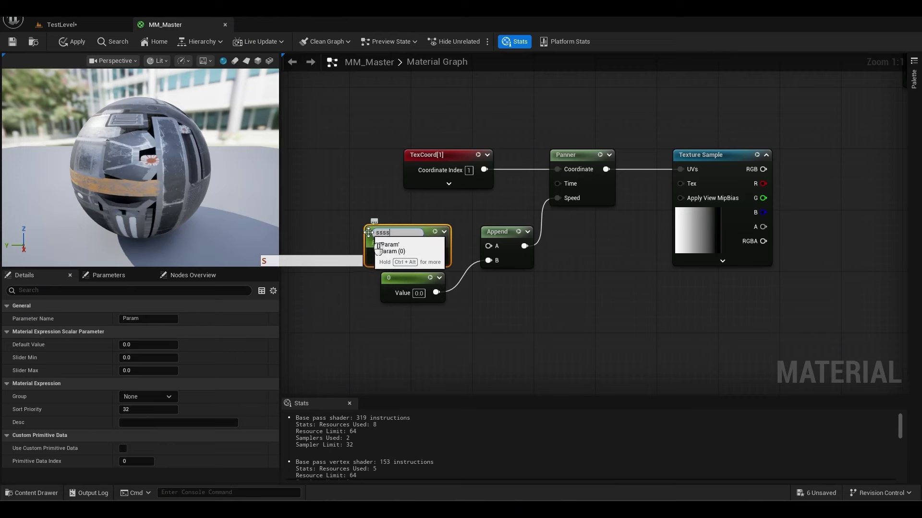
key(BackSpace)
key(BackSpace)
text(peed)
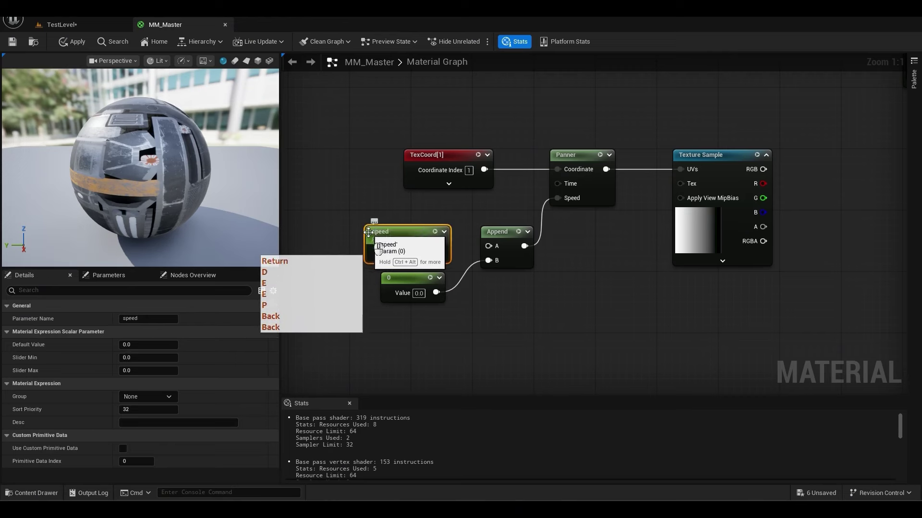
key(Return)
drag(441, 253, 489, 246)
Switch the preview mesh to a plane and start previewing the gradient Texture Sample node on it
right_drag(643, 249, 505, 242)
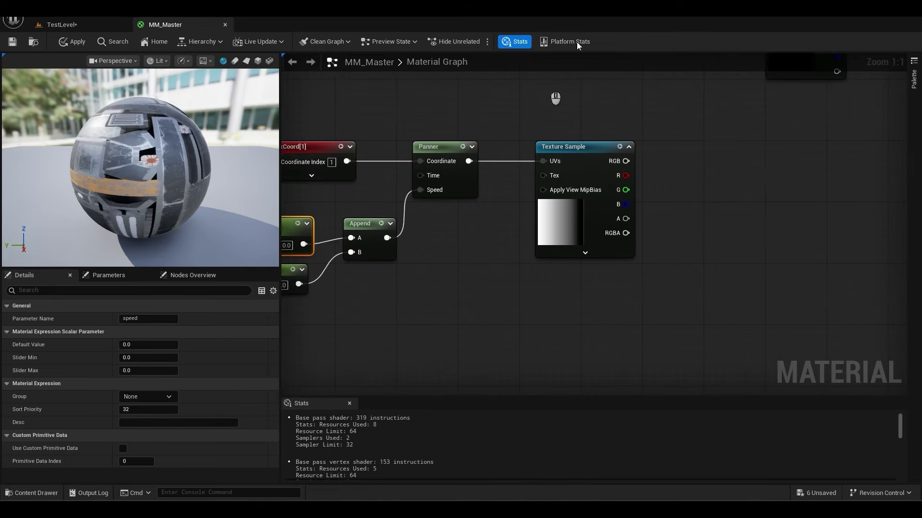
right_drag(562, 227, 626, 235)
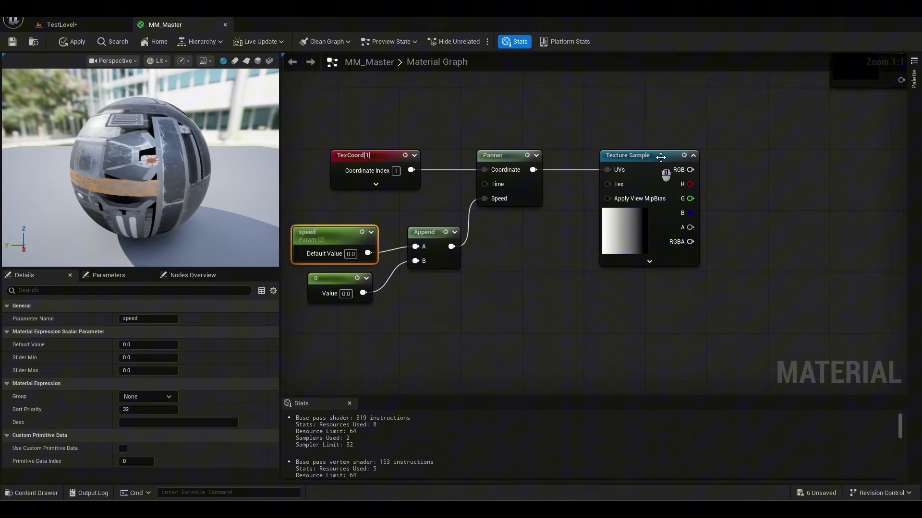
click(246, 61)
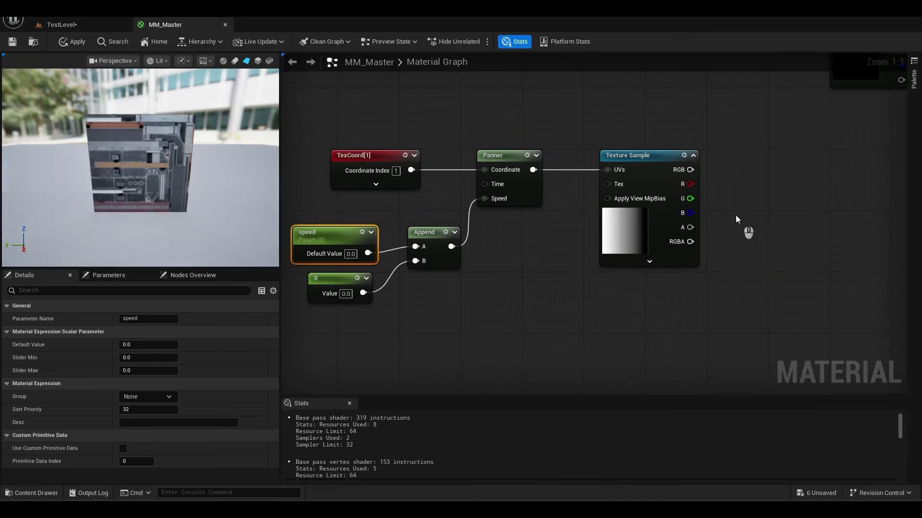
click(684, 156)
right_drag(473, 294, 531, 300)
mouse_move(177, 177)
mouse_down()
mouse_move(177, 166)
mouse_move(124, 174)
mouse_move(138, 185)
mouse_move(179, 183)
mouse_up()
Set the speed parameter's default value to 1.0 and align the gradient Texture Sample with the Panner's output
click(408, 260)
text(1)
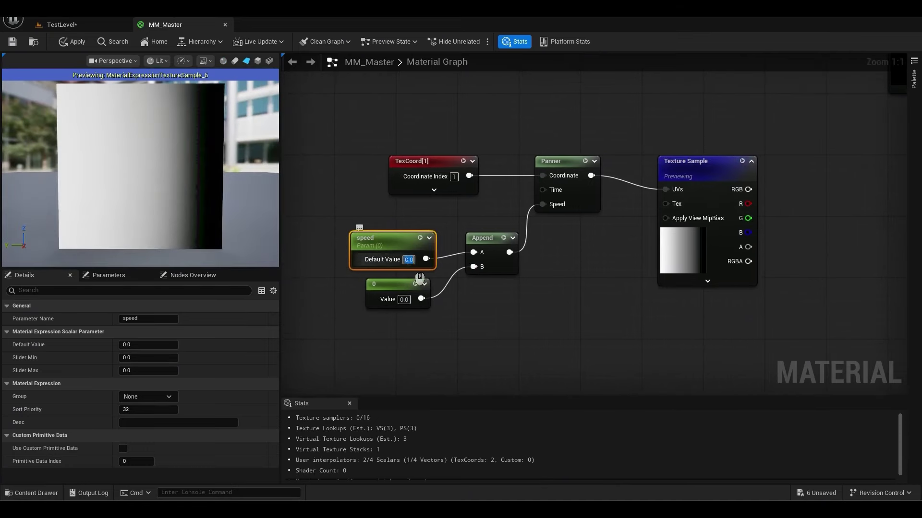
key(Return)
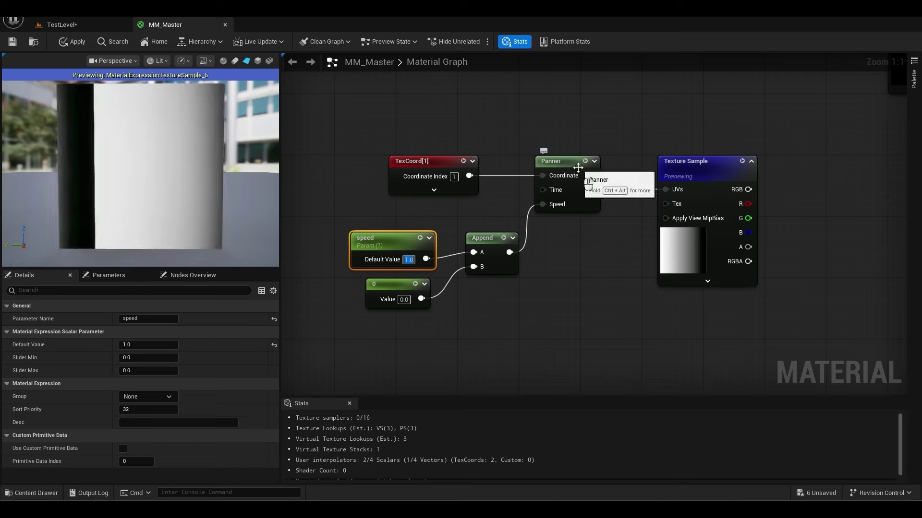
click(564, 269)
drag(704, 168, 673, 153)
Add a Lerp node between the ORM texture and the first emissive Multiply node
right_drag(763, 229, 425, 348)
scroll(583, 201, down, 2)
right_drag(456, 201, 439, 206)
drag(710, 261, 514, 121)
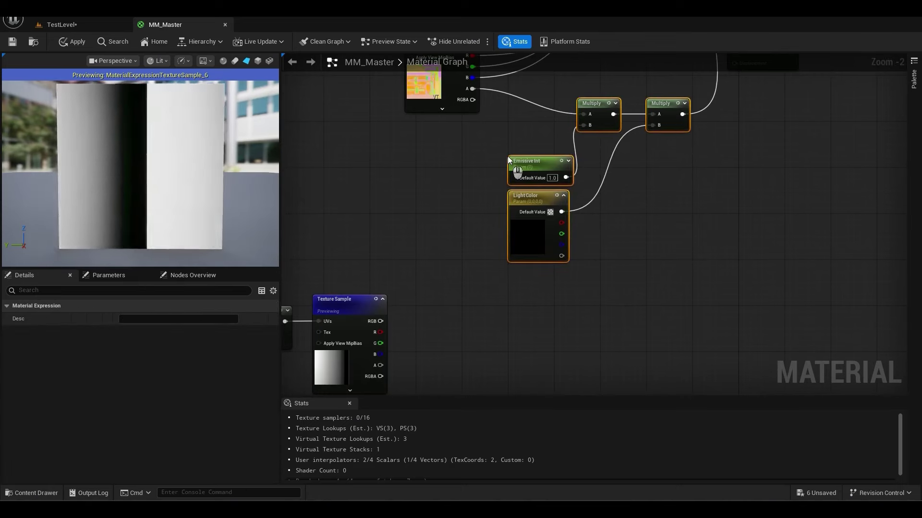
click(469, 180)
right_drag(468, 180, 482, 210)
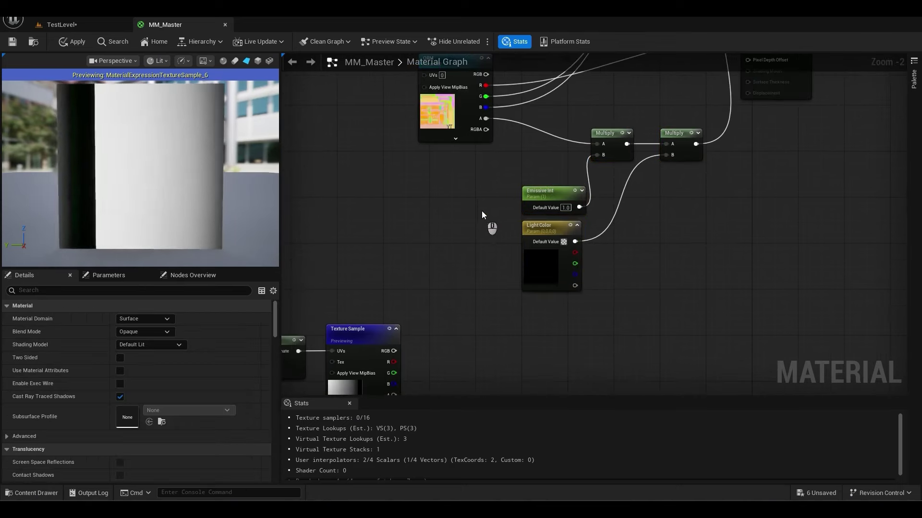
key(Tab)
text(lin)
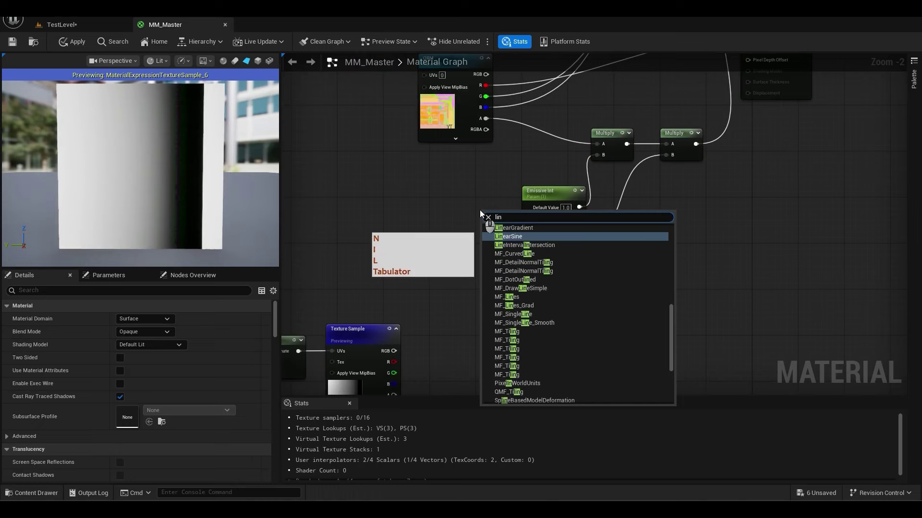
text(ear)
key(BackSpace)
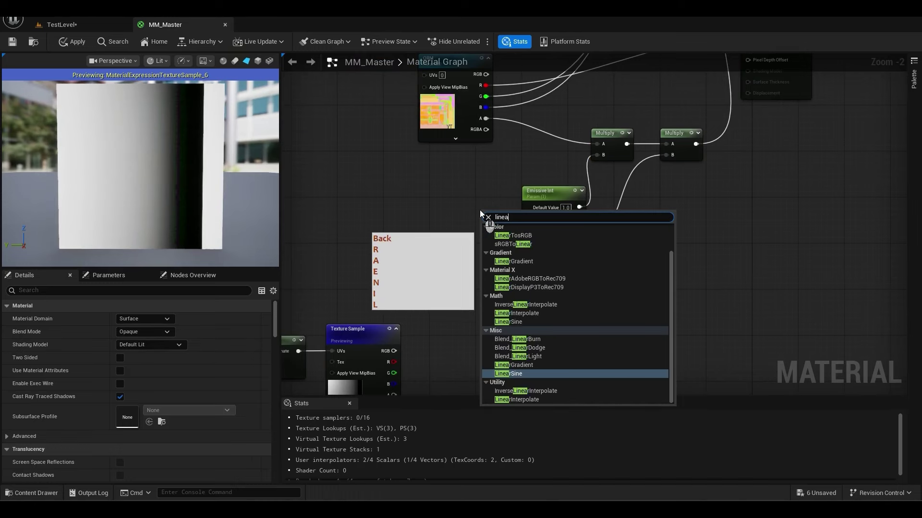
key(ctrl+a)
text(lerp)
click(500, 262)
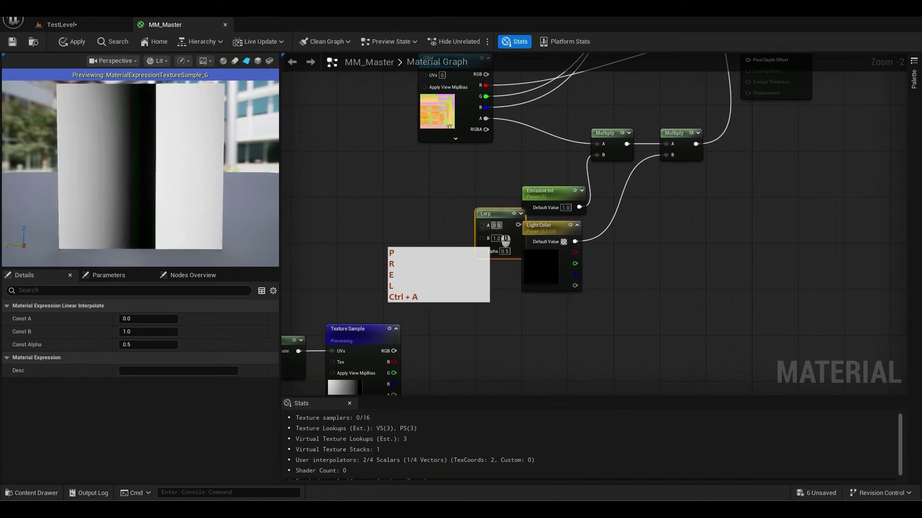
drag(505, 239, 520, 158)
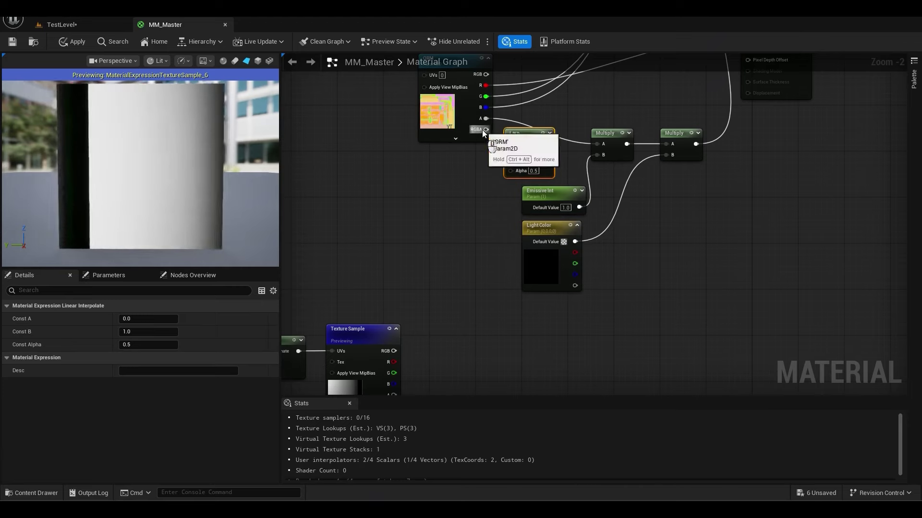
Move the ORM texture node away from the Lerp and connect its A output to the Lerp's A and Alpha inputs
drag(442, 121, 380, 113)
scroll(345, 97, up, 2)
right_drag(345, 97, 294, 82)
drag(393, 100, 431, 140)
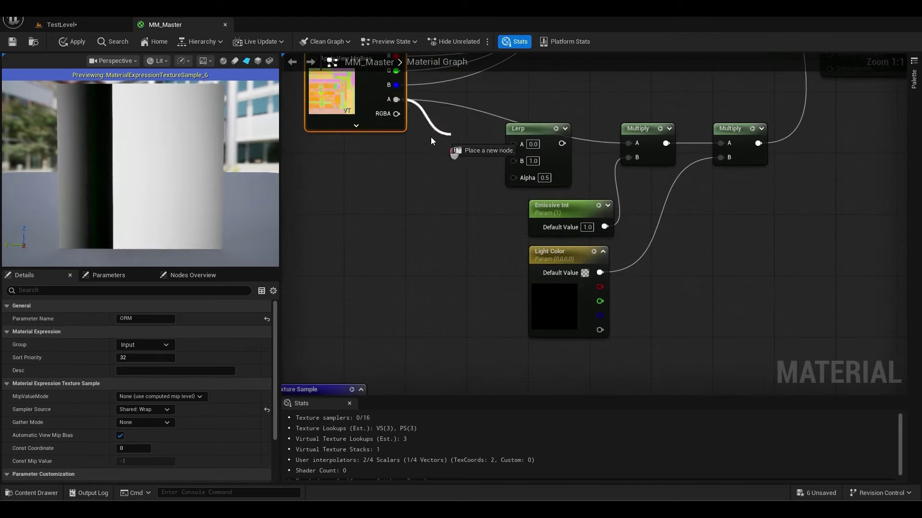
drag(404, 107, 552, 161)
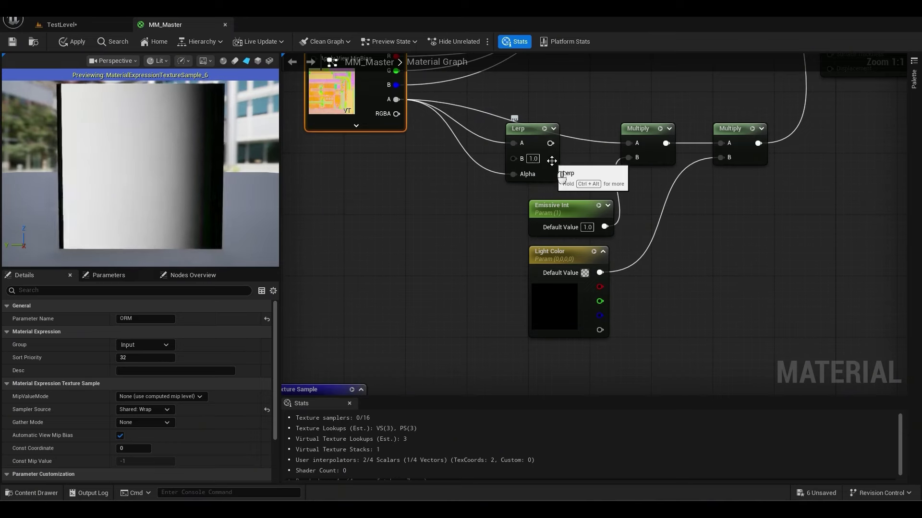
Route the gradient Texture Sample's RGB through the Lerp's B input into the first Multiply's A, and move the gradient nodes closer to the Lerp
right_drag(446, 308, 569, 172)
scroll(570, 172, down, 1)
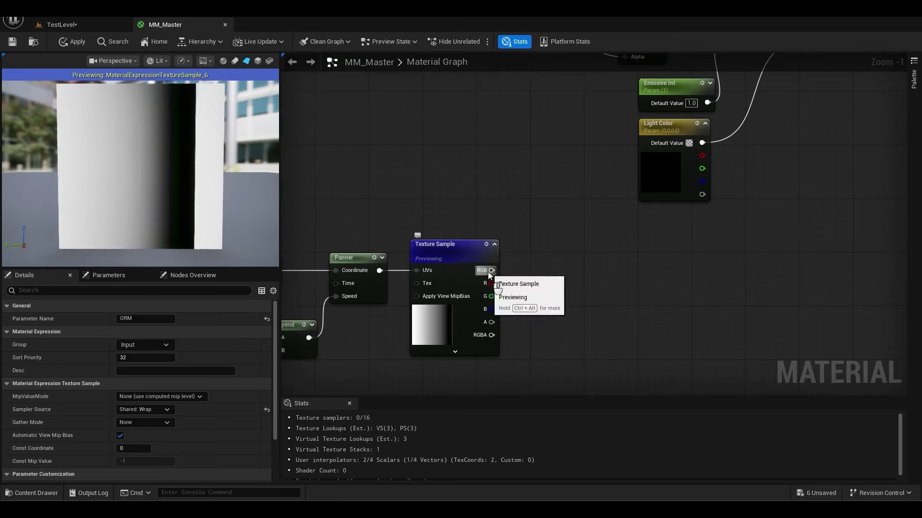
drag(528, 168, 599, 171)
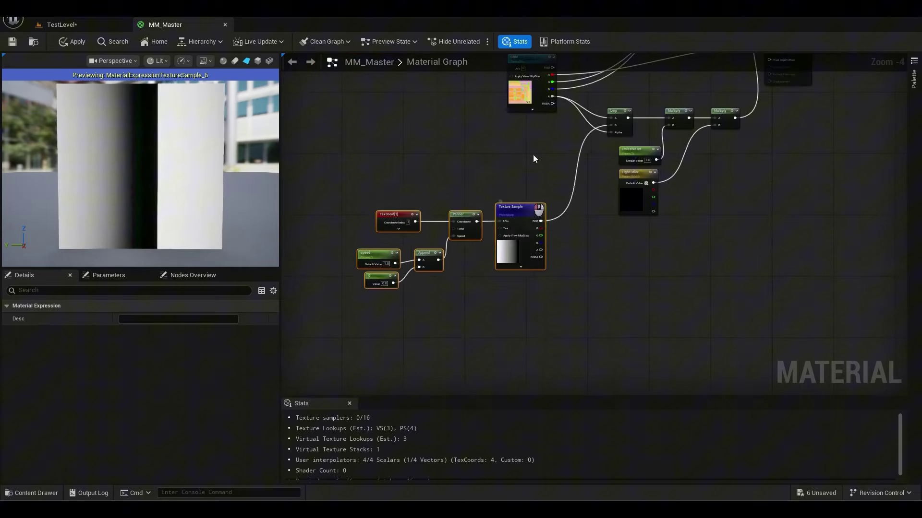
drag(528, 208, 536, 142)
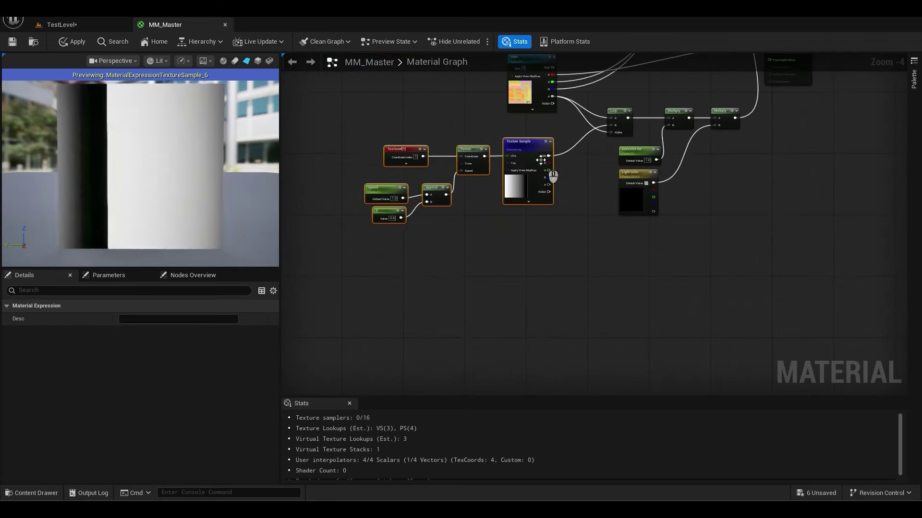
click(518, 253)
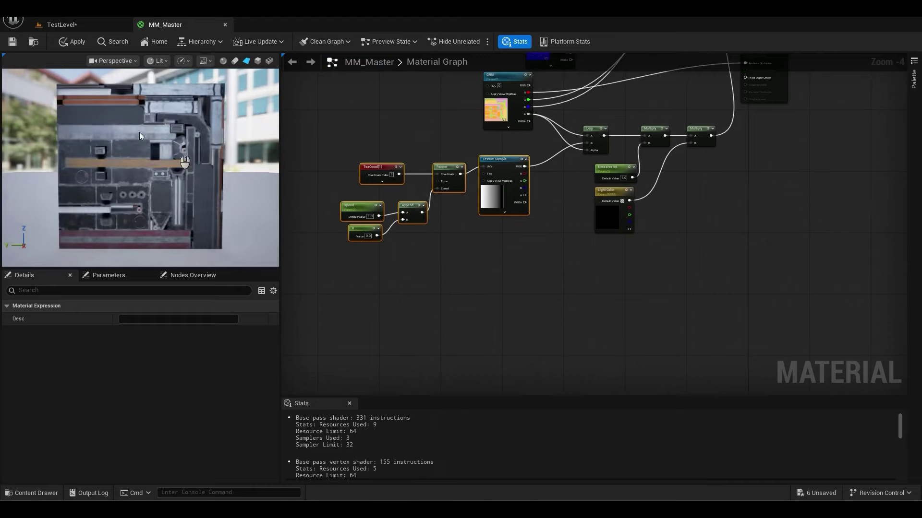
Set the speed parameter's default value to 0.0 and save the material
key(KP_0)
key(Return)
scroll(371, 297, up, 2)
click(352, 191)
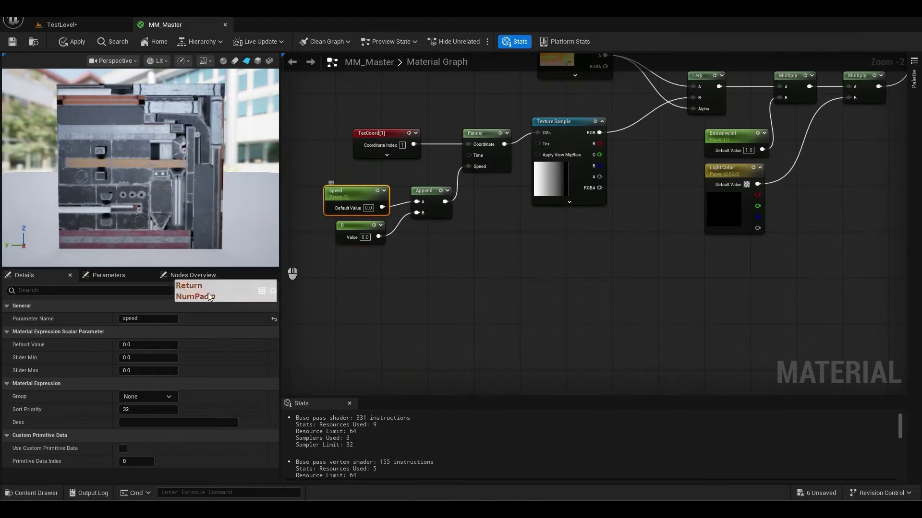
click(12, 42)
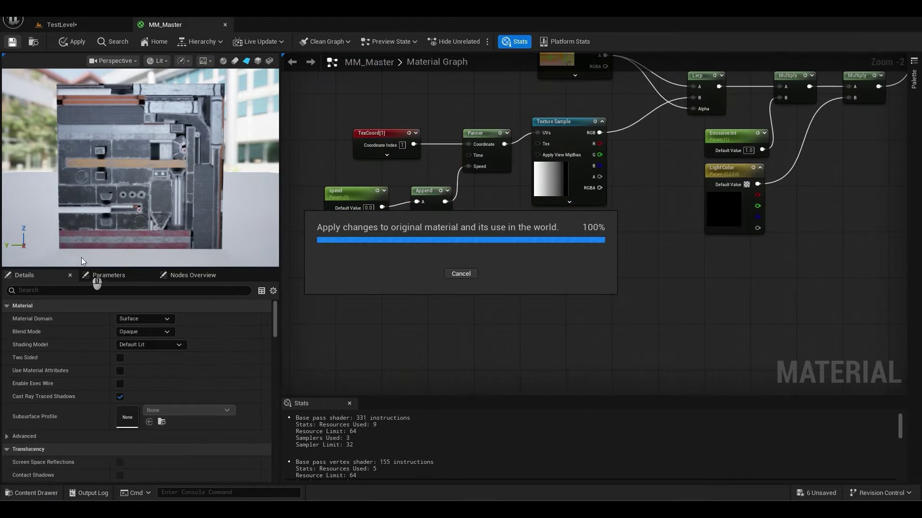
Open the MI_ScifiBox instance from TestLevel, set Emissive Int to 20.0 and enable speed with a value of 1.0
click(93, 26)
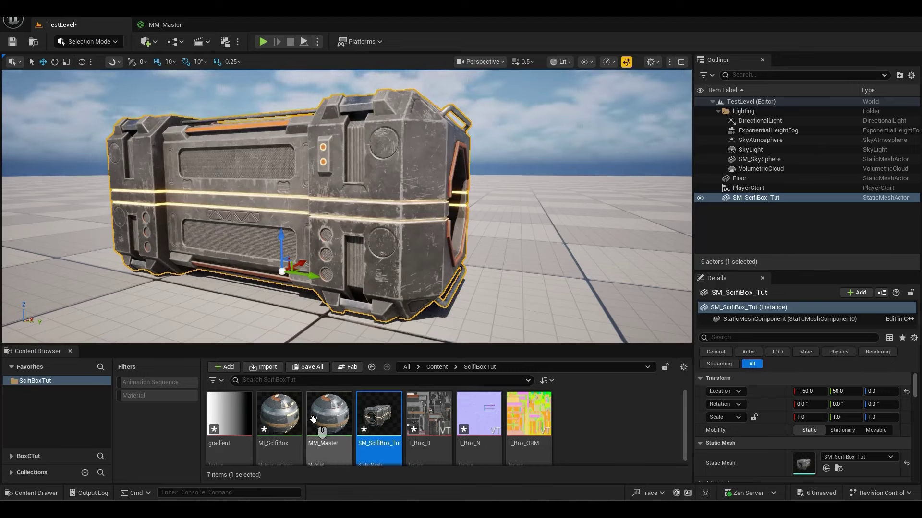
double_click(292, 427)
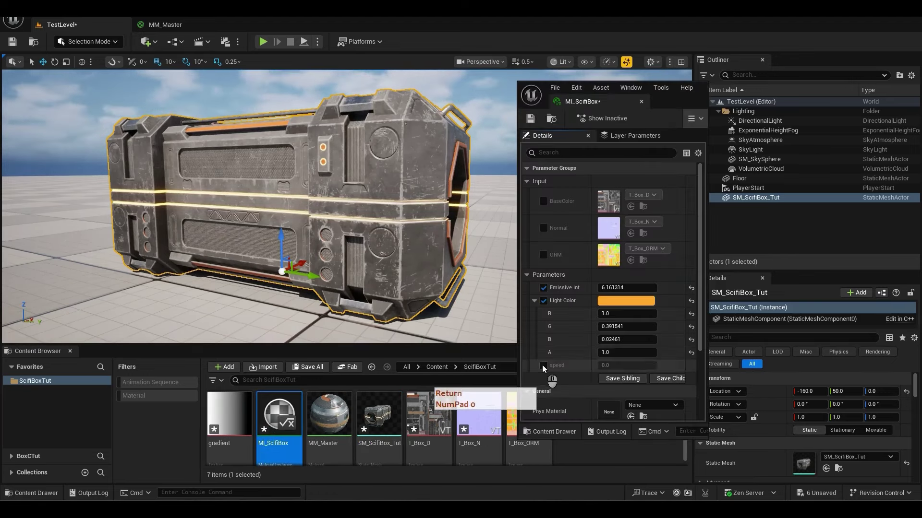
click(614, 288)
key(Return)
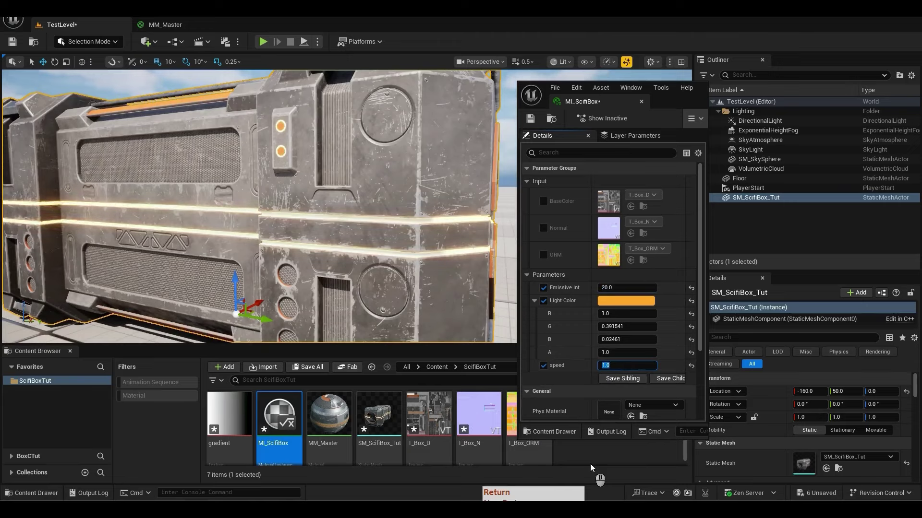
Examine the moving light strips along the side and open end of the sci-fi box
right_drag(355, 221, 408, 170)
key(a)
key(w)
key(d)
key(d)
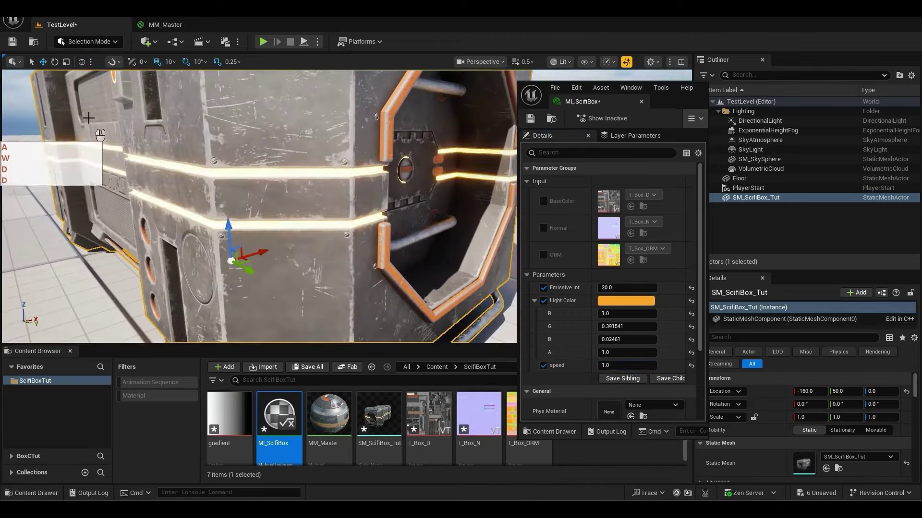
right_drag(271, 219, 334, 204)
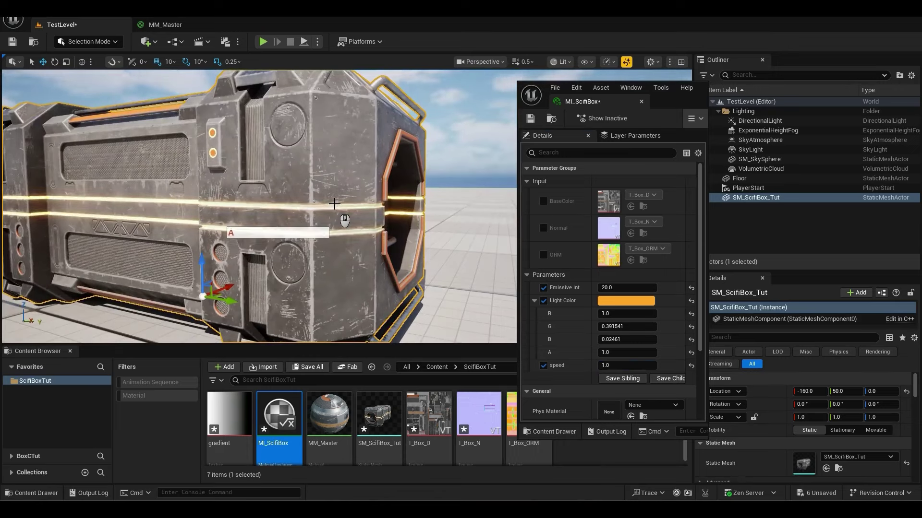
click(532, 301)
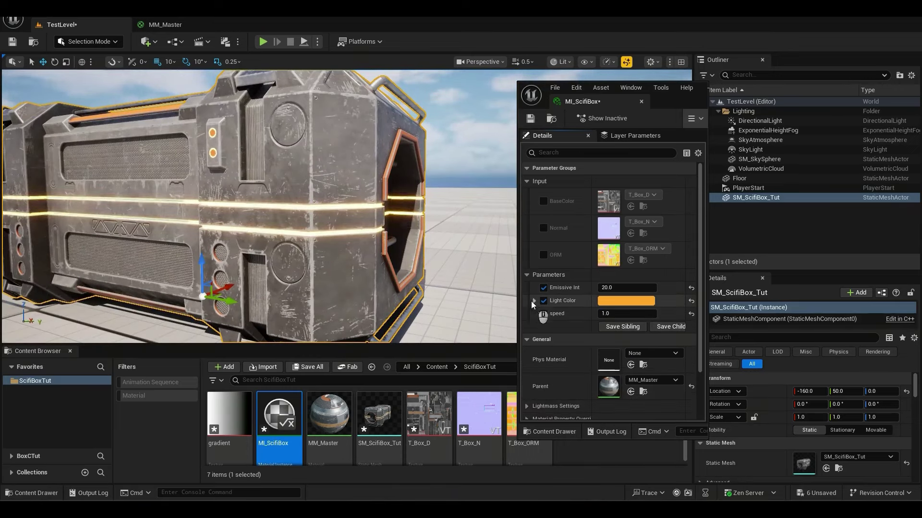
Return to MM_Master, add a Multiply node after the gradient Texture Sample and connect its RGB output to the Multiply's A input
click(188, 27)
drag(665, 97, 478, 418)
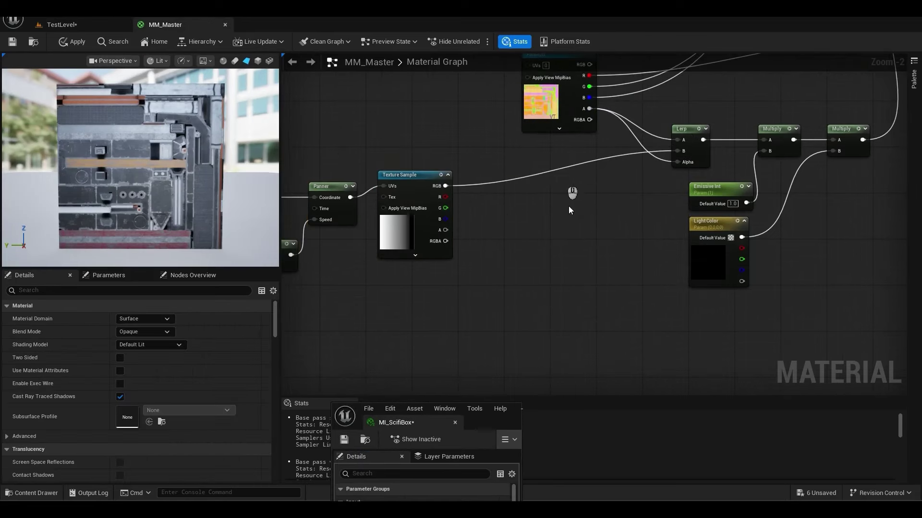
click(513, 209)
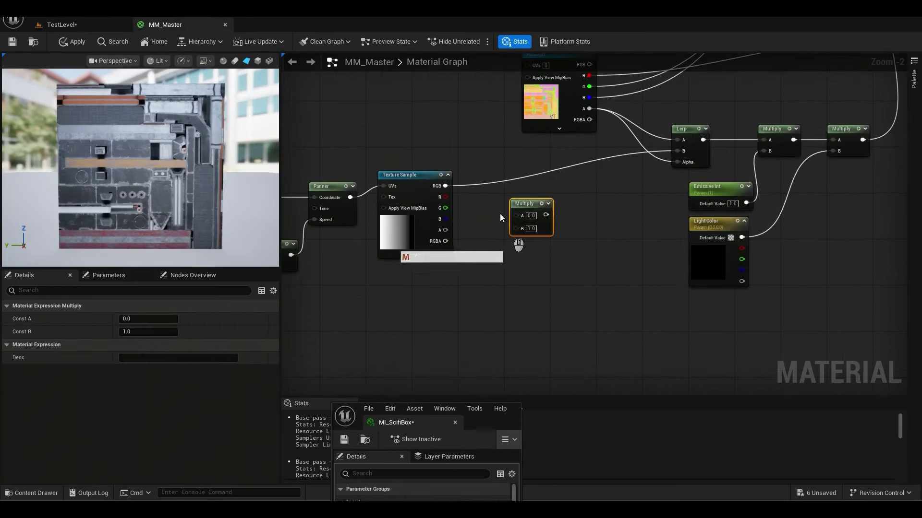
scroll(393, 226, up, 2)
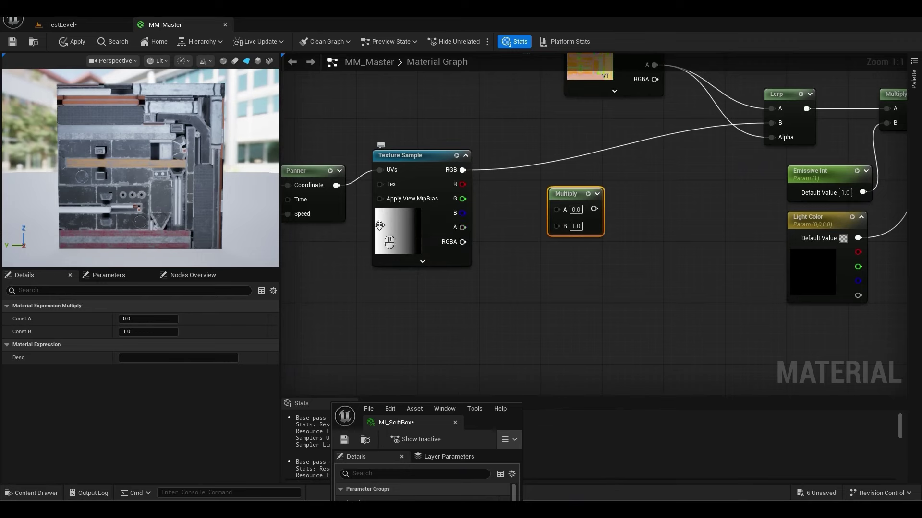
drag(462, 170, 558, 209)
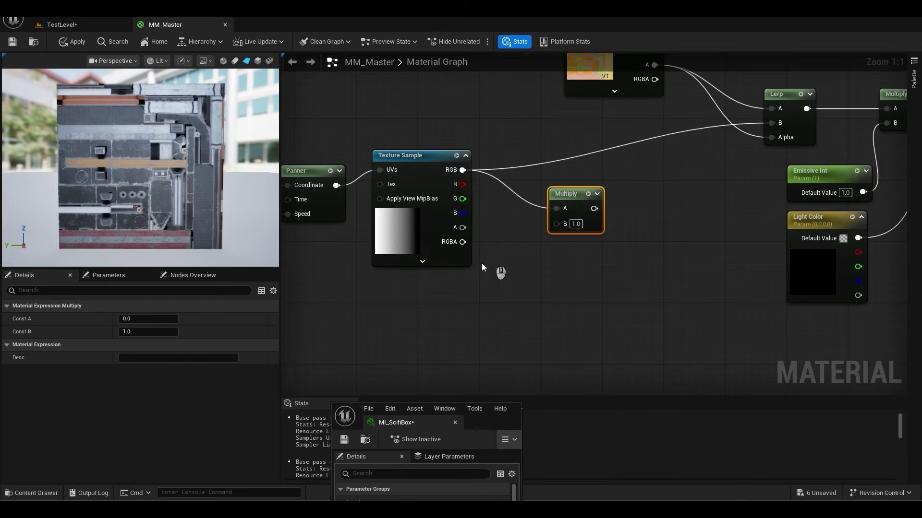
Create a scalar parameter named thickness with default value 1.0 below the Texture Sample and connect it to the new Multiply's B input
click(412, 281)
scroll(416, 312, down, 1)
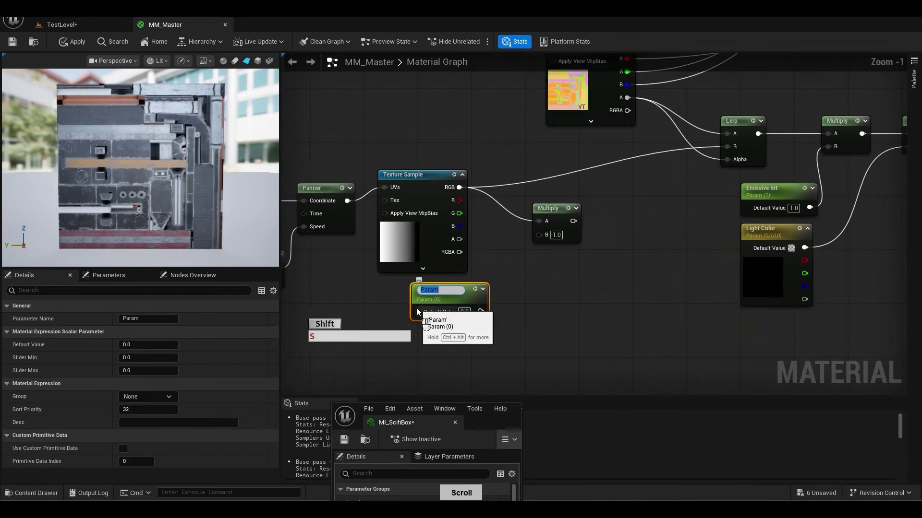
text(thickness)
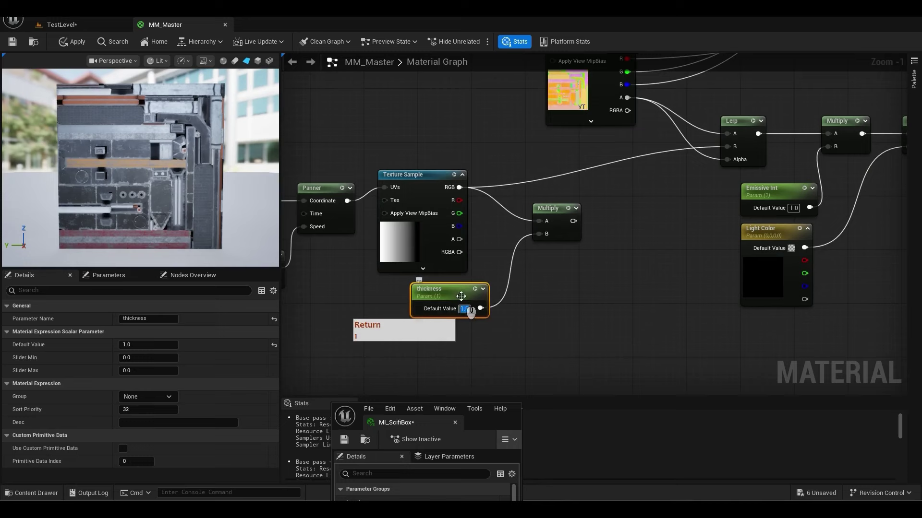
drag(461, 296, 441, 289)
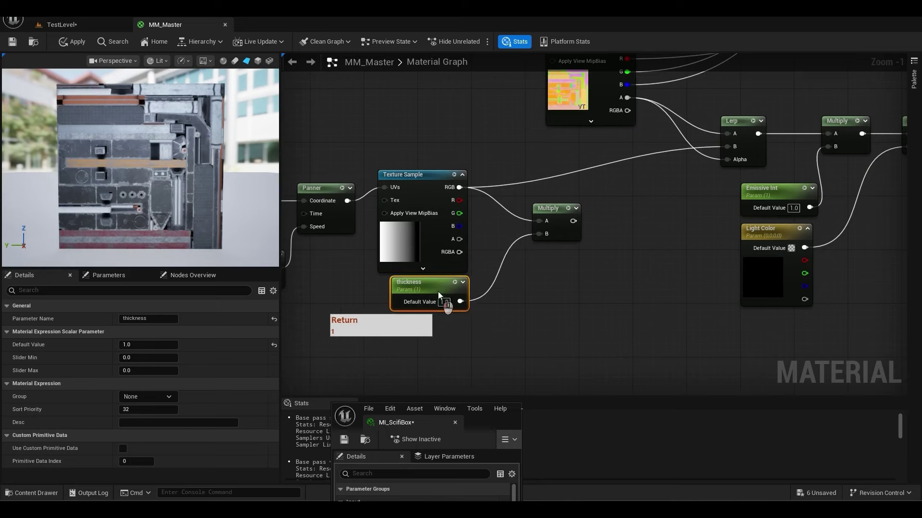
Add a Power node after the thickness Multiply and connect the Multiply result to its Base input
right_drag(606, 278, 550, 292)
click(562, 243)
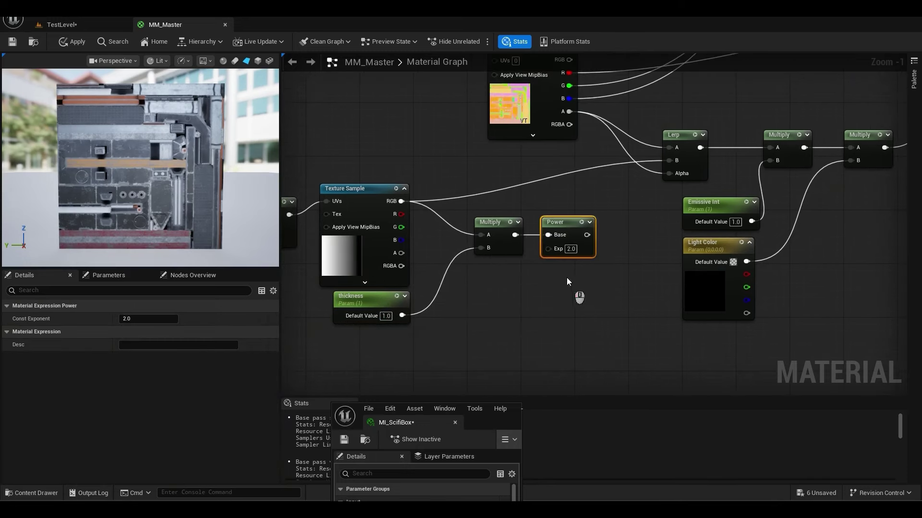
click(538, 254)
Create a scalar parameter named Contrast with default value 1.0, place it below thickness and connect it to the Power node's Exp input
click(489, 298)
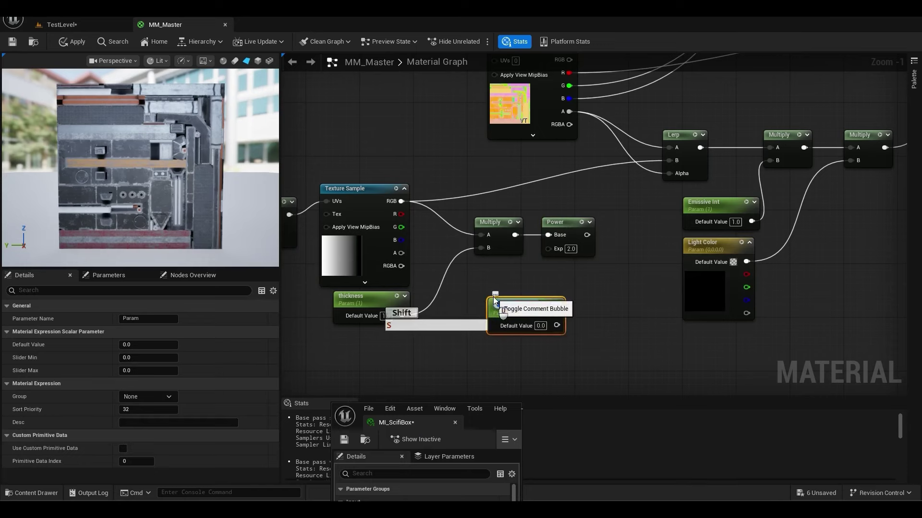
text(Contras)
scroll(494, 296, down, 1)
text(t)
key(Return)
click(531, 321)
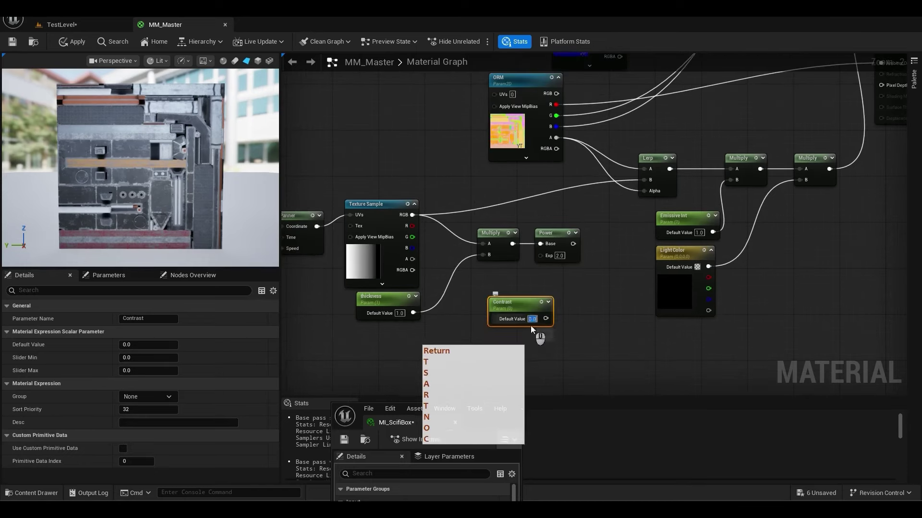
text(1)
drag(504, 315, 377, 337)
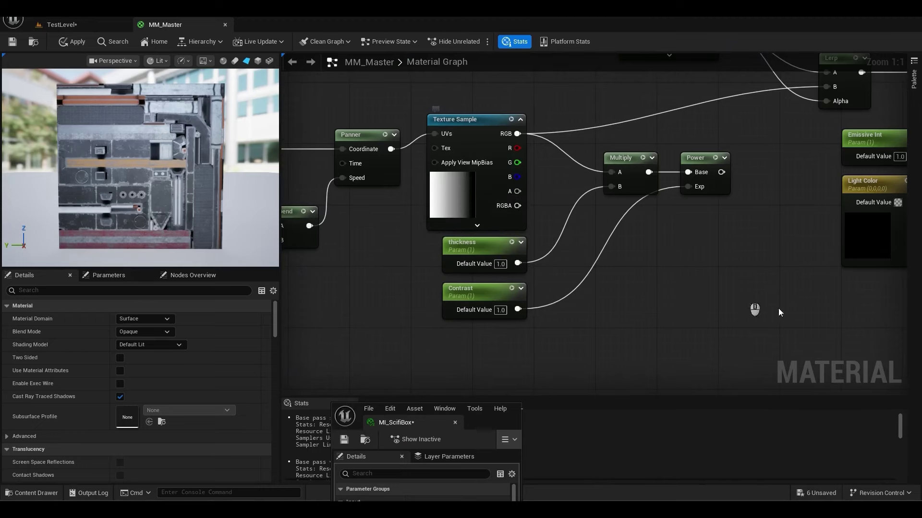
Add a One Minus (1-x) node after the Power node and feed it the Power result
right_drag(757, 172, 580, 187)
key(Tab)
text(ns)
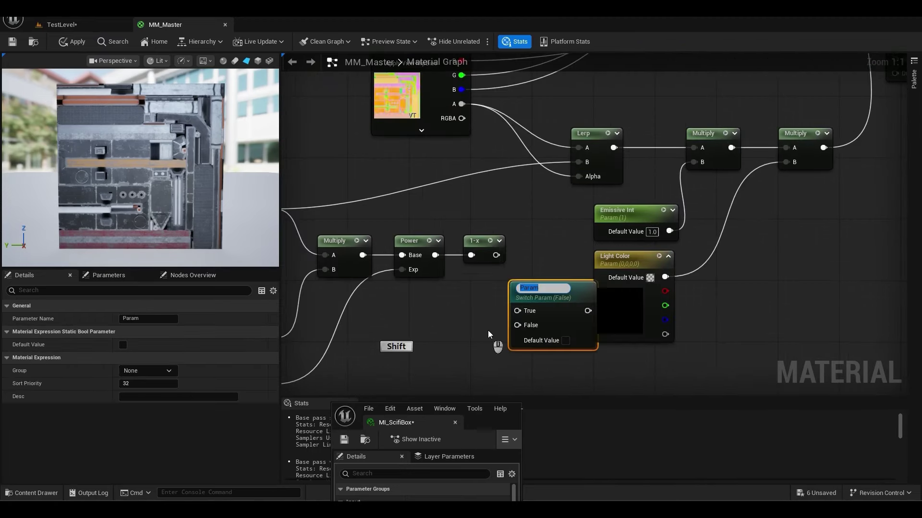
Create a static switch parameter named Invert Mask? with 1-x as True and Power as False, and connect it to the Lerp's B input
text(Invert Mask)
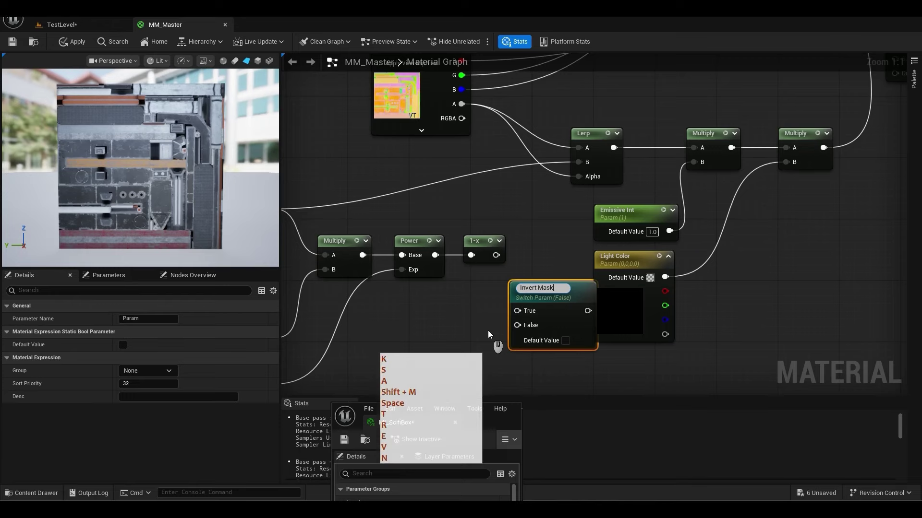
key(Return)
drag(497, 255, 519, 309)
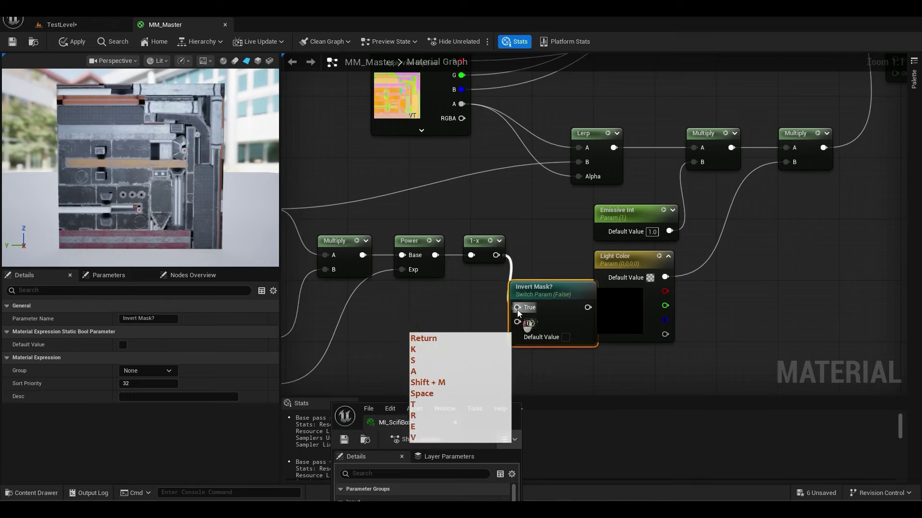
drag(588, 308, 579, 163)
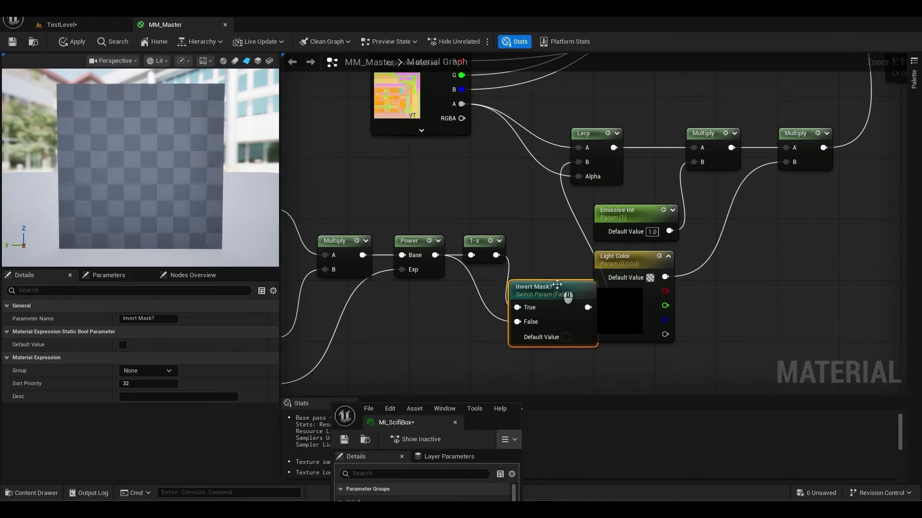
Arrange the Invert Mask?, Panner, TexCoord, speed and Append nodes into a tidy chain and save MM_Master
drag(544, 295, 544, 241)
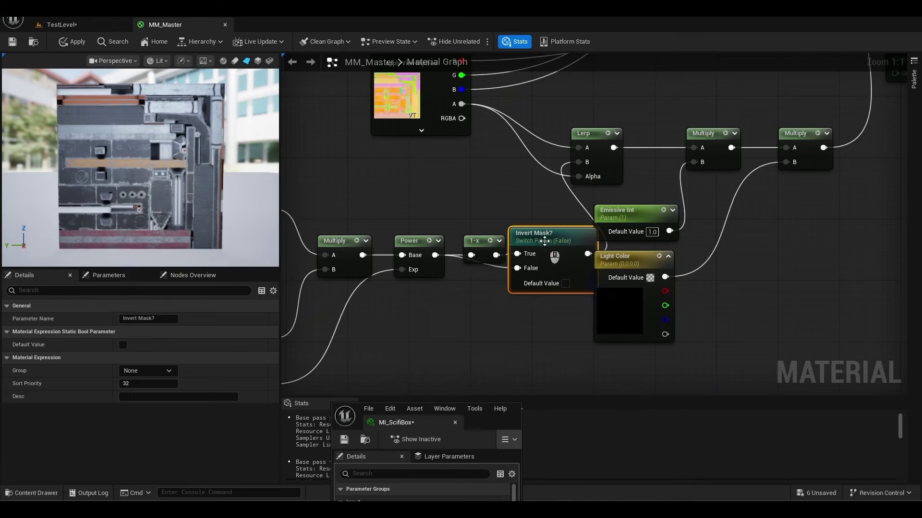
drag(587, 178, 567, 180)
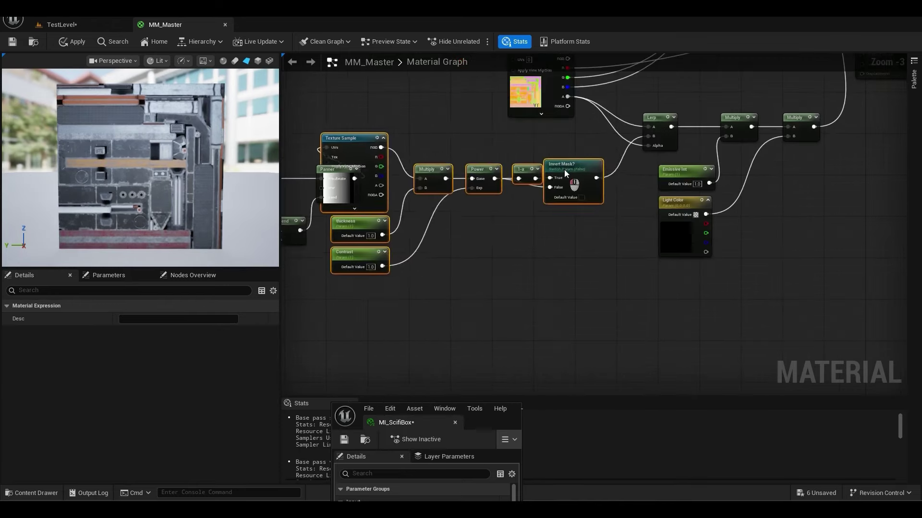
right_drag(322, 184, 588, 171)
drag(590, 159, 574, 154)
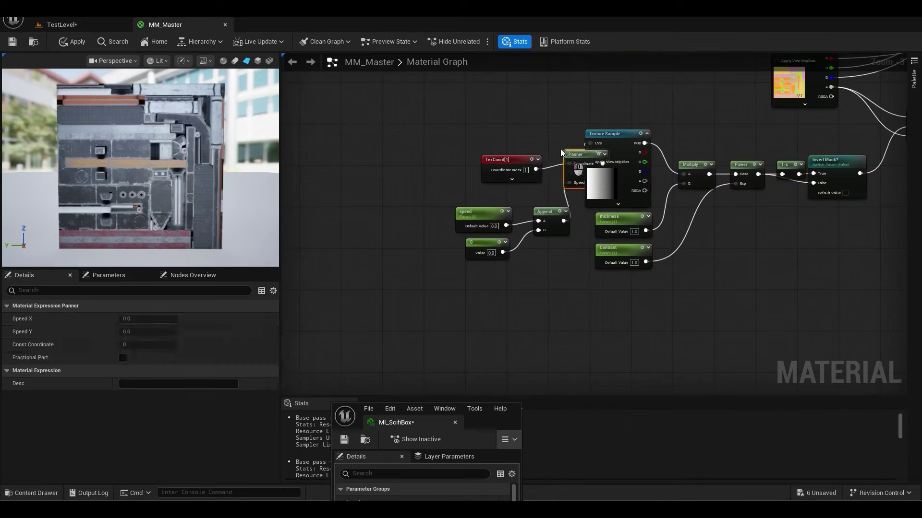
drag(491, 204, 464, 179)
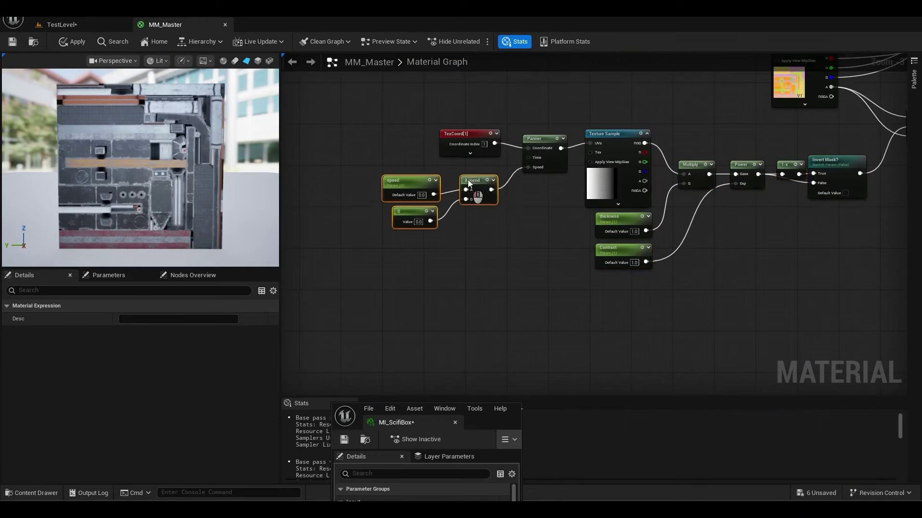
right_drag(645, 205, 574, 248)
click(464, 242)
click(12, 42)
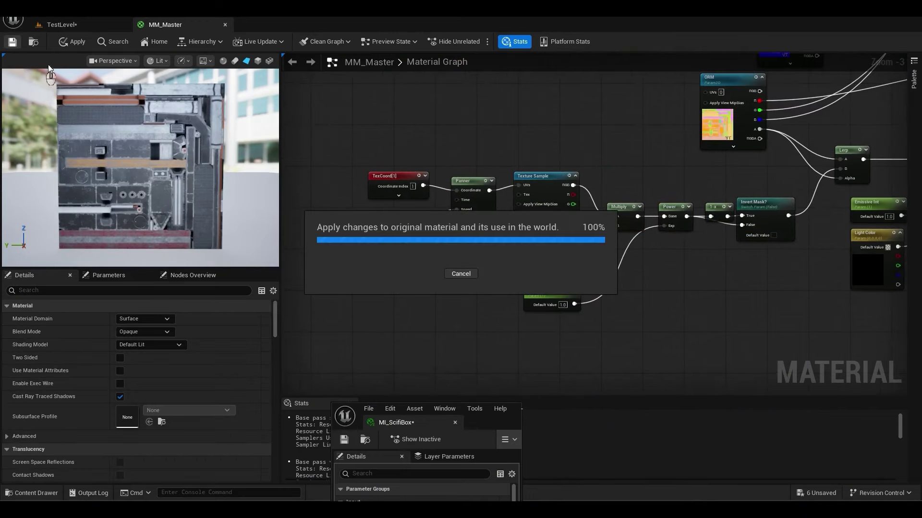
Assign the thickness, Contrast and Invert Mask? parameters to the Parameters group
right_drag(695, 288, 635, 288)
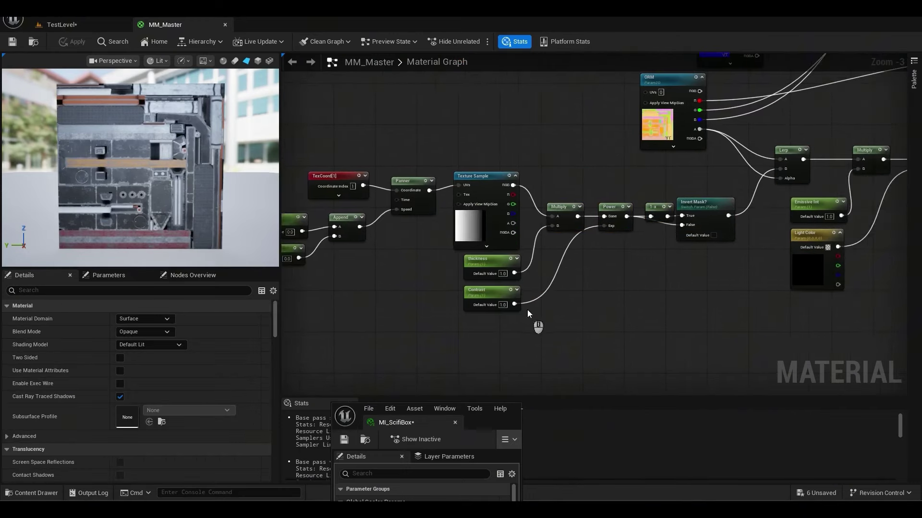
scroll(529, 312, up, 2)
drag(534, 325, 475, 255)
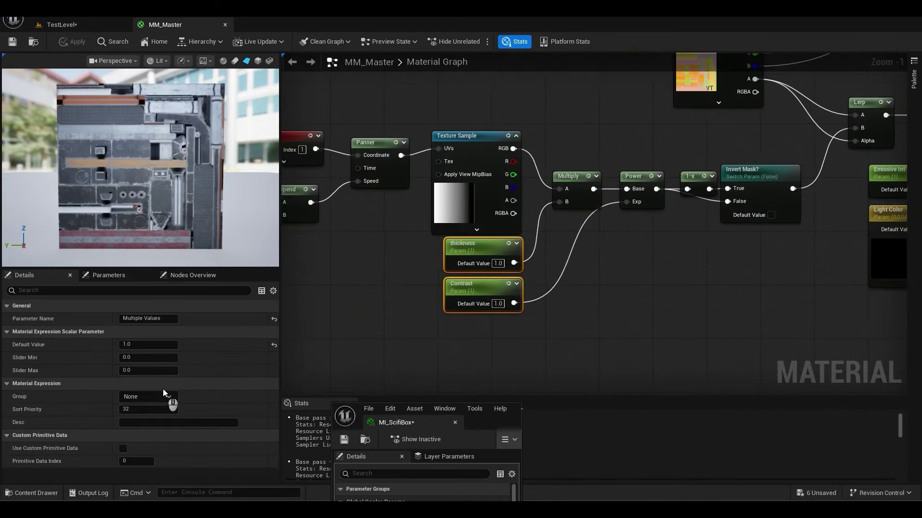
click(165, 396)
click(144, 417)
right_drag(710, 265, 530, 292)
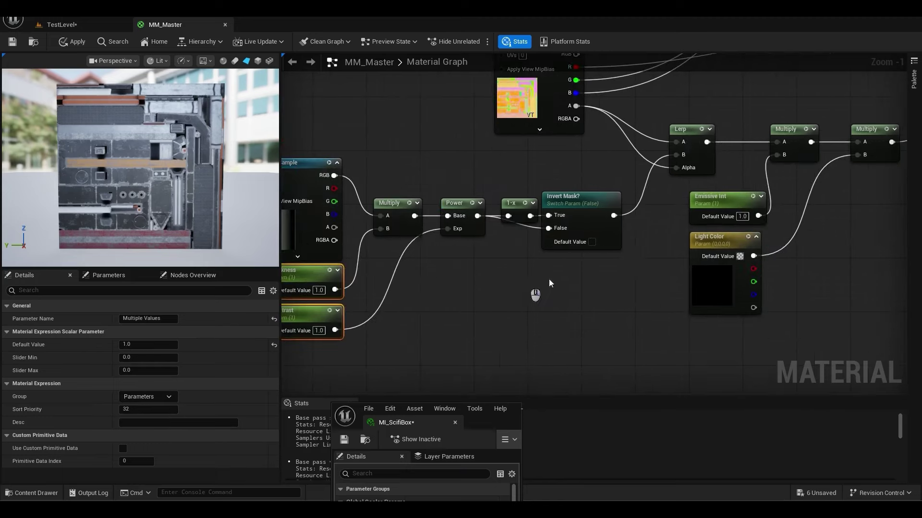
click(589, 195)
click(144, 371)
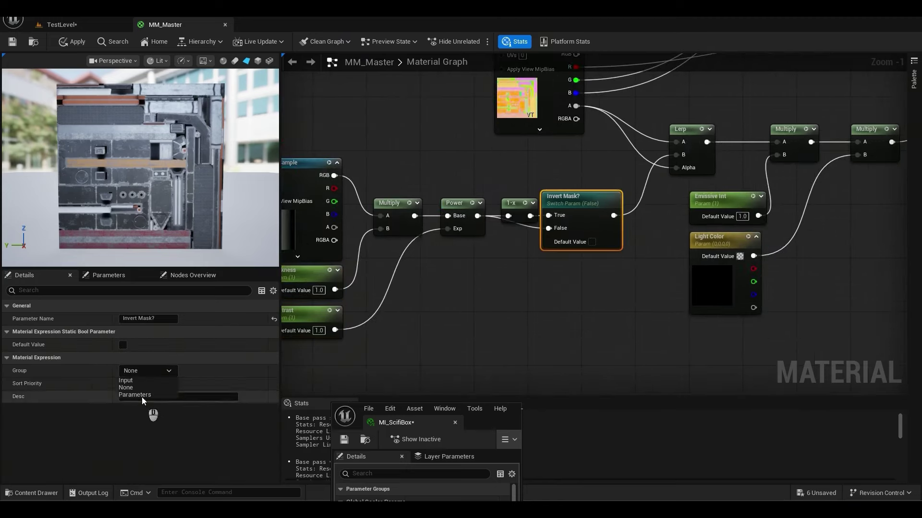
click(144, 391)
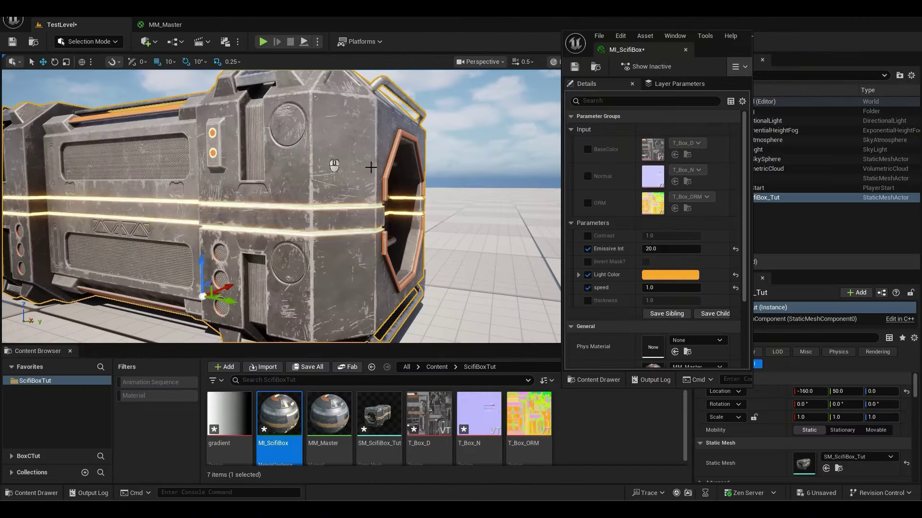
Enable the Invert Mask? override in MI_ScifiBox from TestLevel, and test it on before switching its value back off
click(588, 261)
click(645, 262)
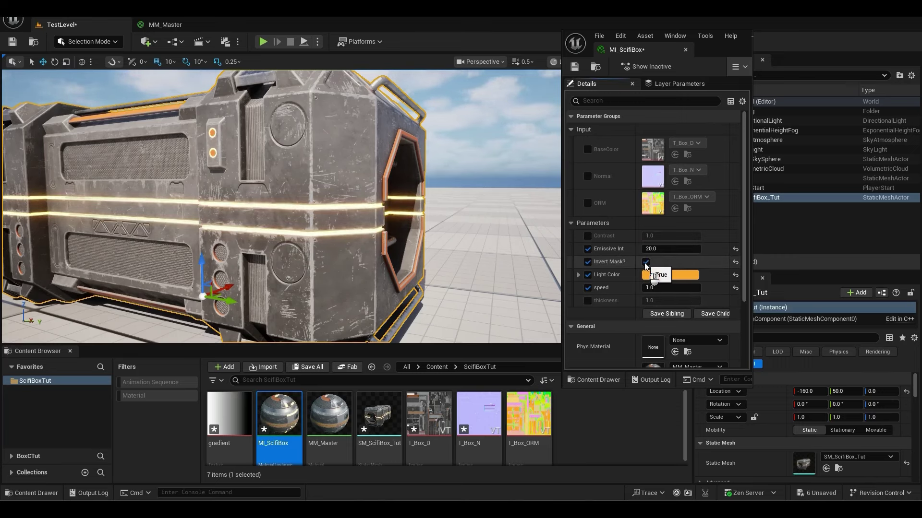
click(645, 263)
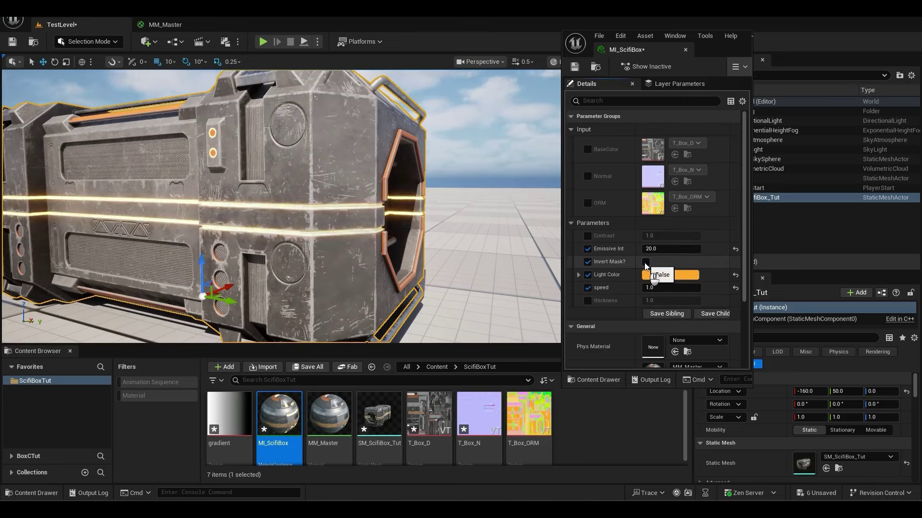
Enable the thickness and Contrast overrides in MI_ScifiBox, setting thickness to 0.2 and Contrast to 5.0
click(588, 300)
click(587, 236)
click(671, 235)
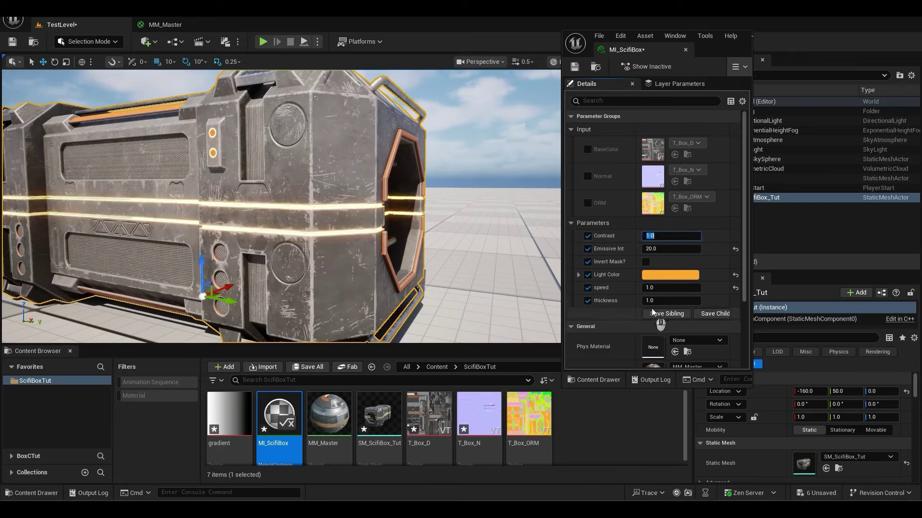
click(655, 301)
text(.2)
key(Return)
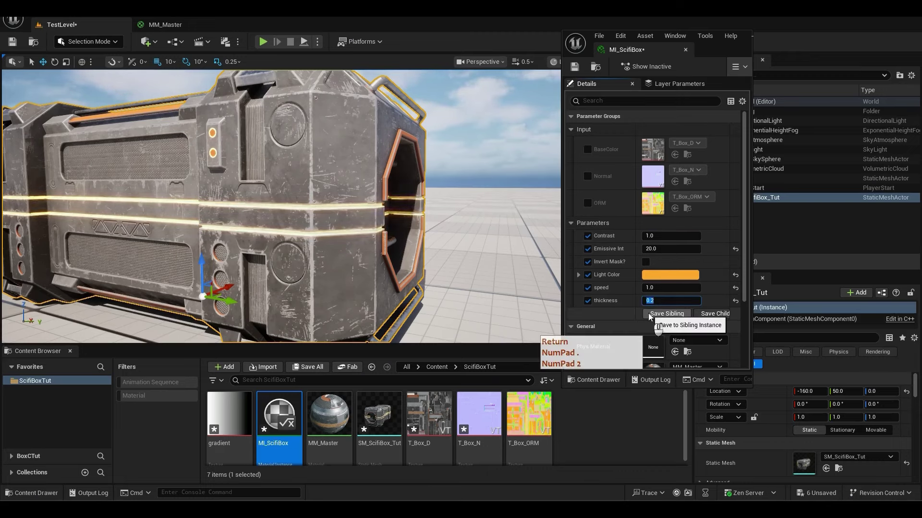
click(671, 235)
text(5)
key(Return)
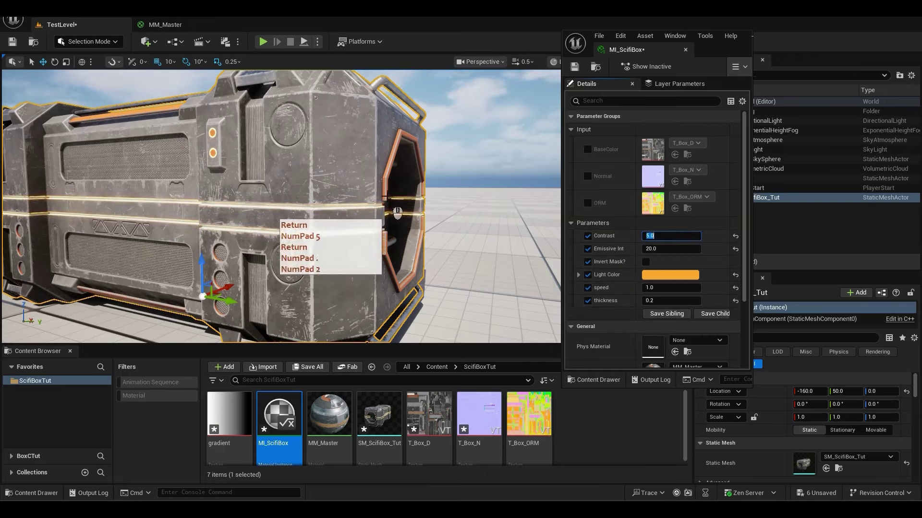
Examine the light strips on the side of the sci-fi box up close
right_drag(231, 215, 212, 197)
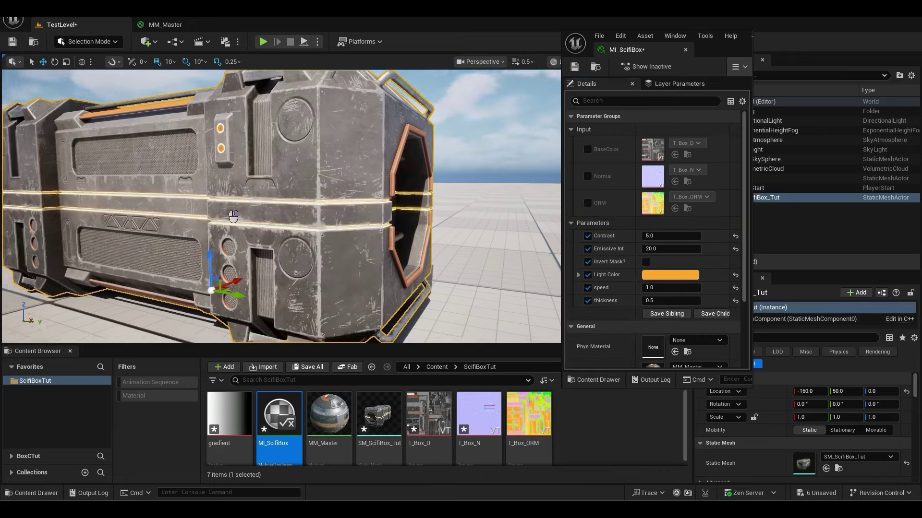
key(w)
key(w)
key(w)
key(s)
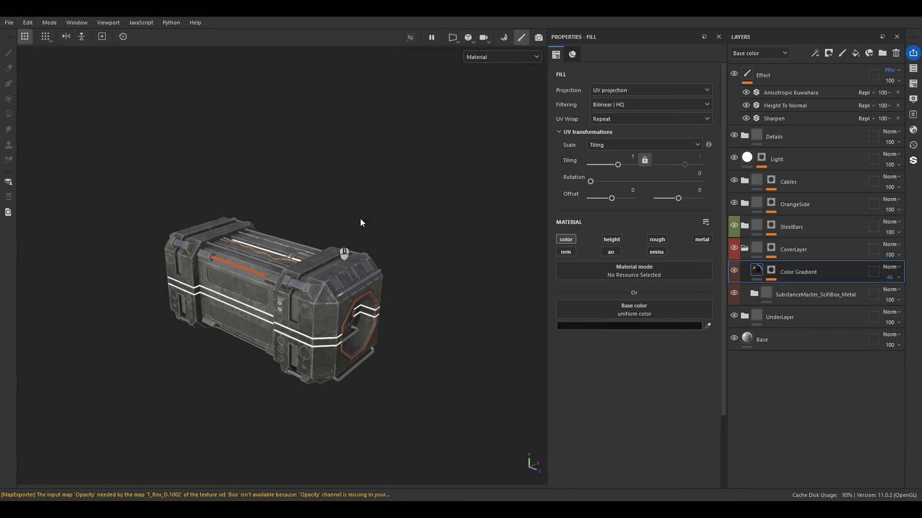
Switch to Substance 3D Painter, set the Light layer's base color to black and export the Box textures with UE5_Template
click(749, 163)
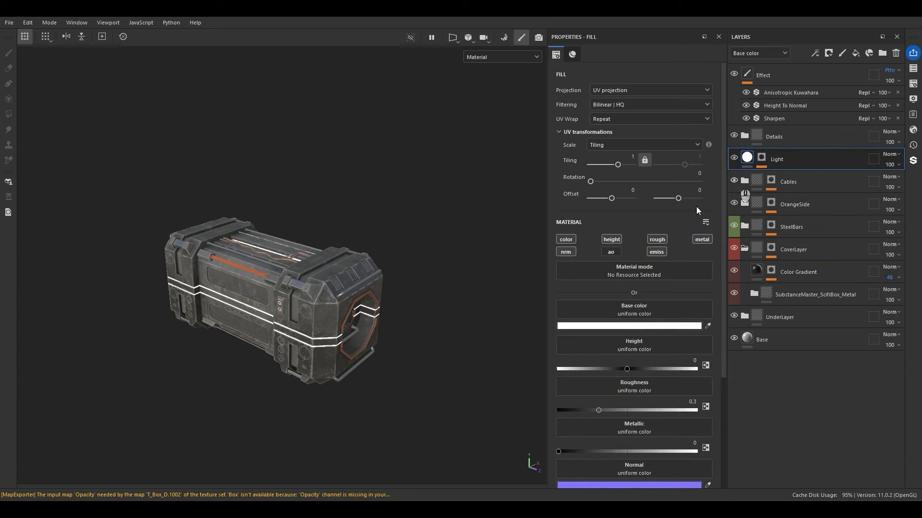
click(584, 326)
drag(655, 399, 620, 459)
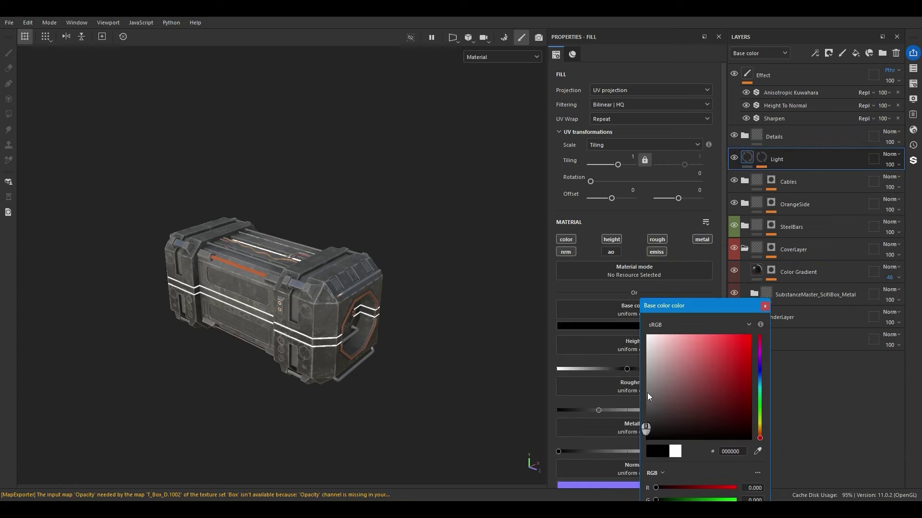
key(ctrl+shift+e)
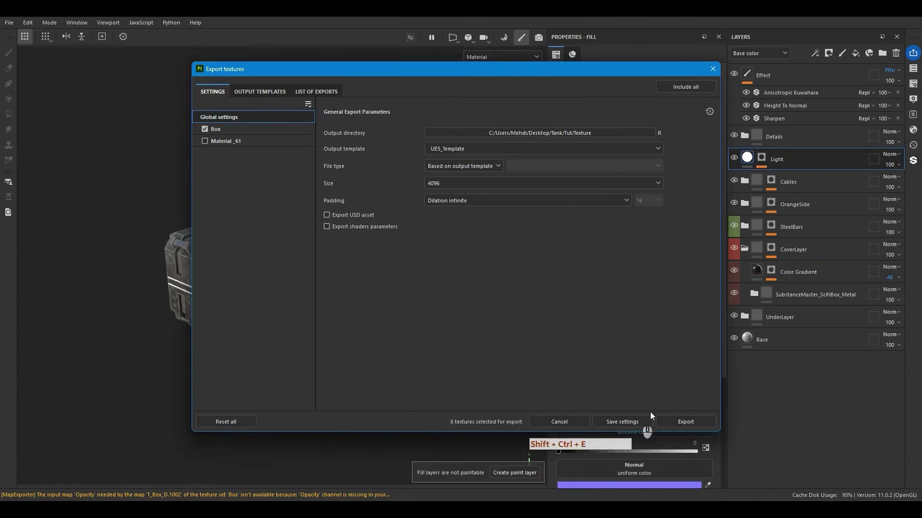
click(683, 422)
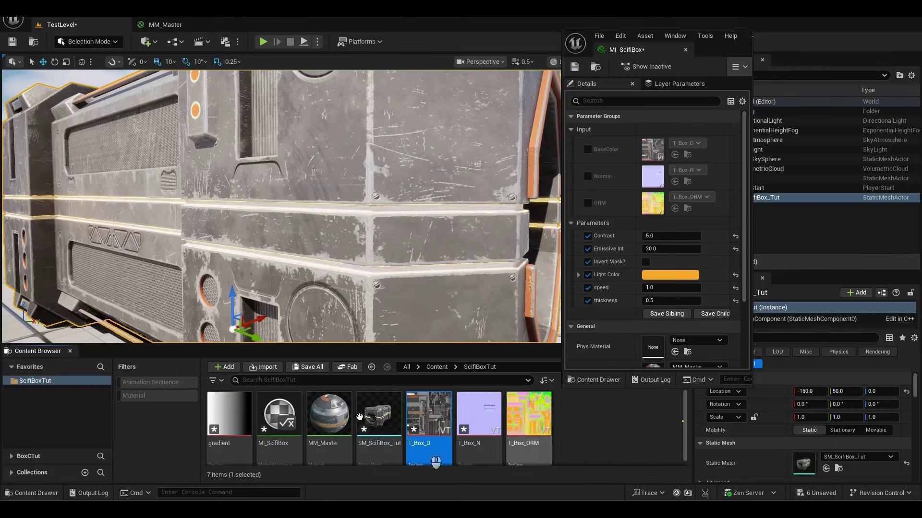
Return to Unreal Engine and reimport the T_Box_D, T_Box_N and T_Box_ORM textures
shift+click(534, 425)
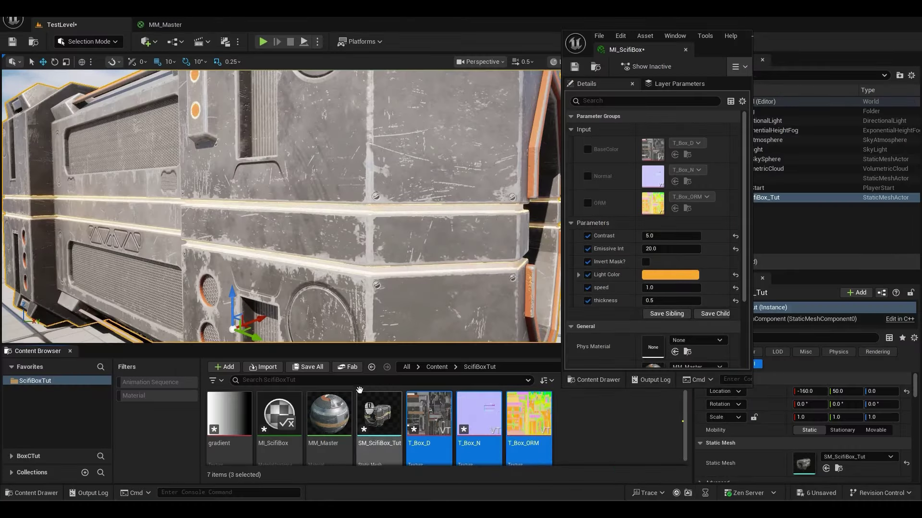
right_click(534, 425)
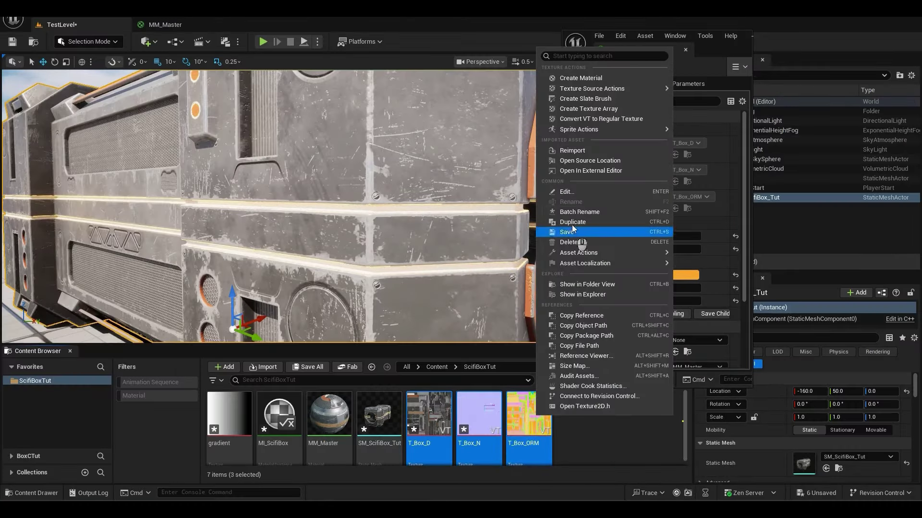
click(572, 150)
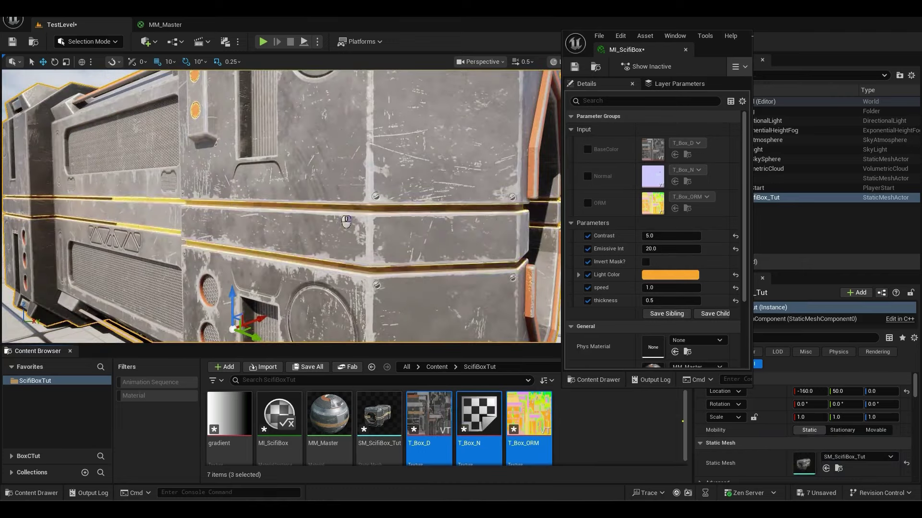
Tune MI_ScifiBox by trying thickness 1.0 before settling on 2.0, and set speed to 0.5 and Contrast to 1.0
key(s)
right_drag(242, 205, 247, 206)
click(656, 299)
text(1)
key(Return)
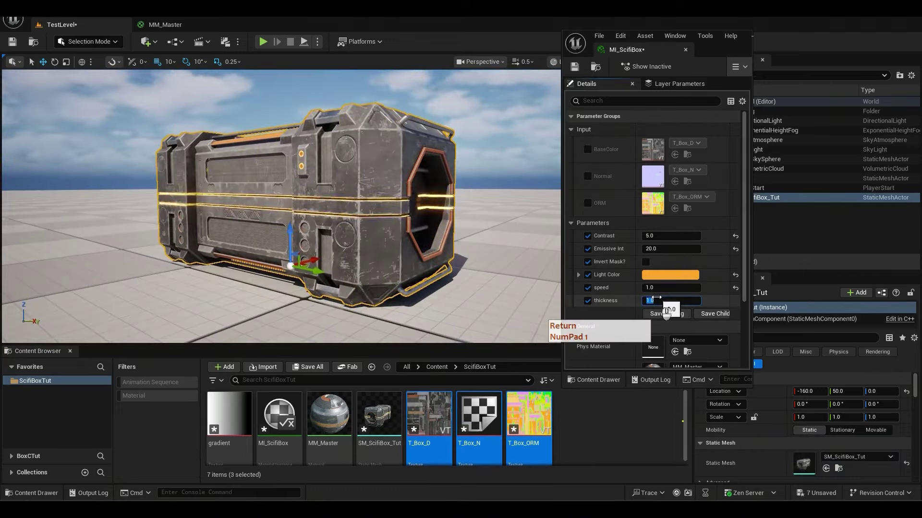
text(5)
key(Return)
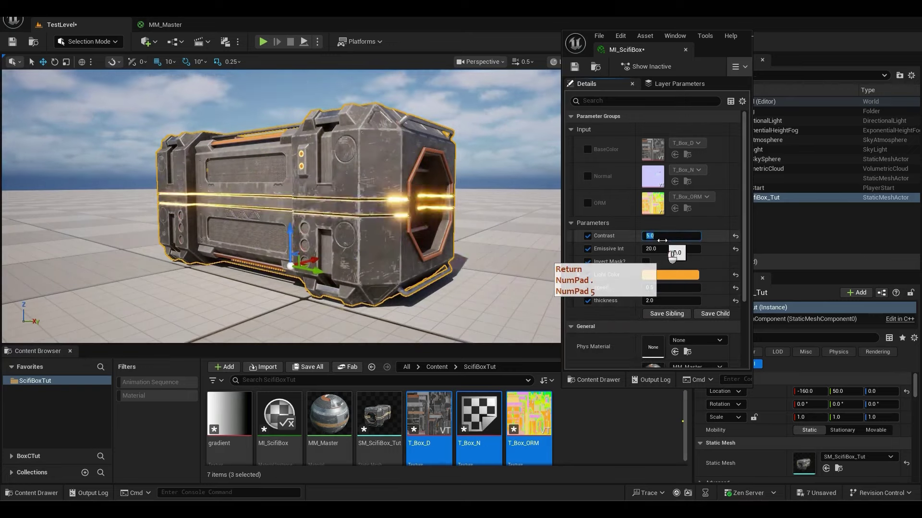
text(1)
key(Return)
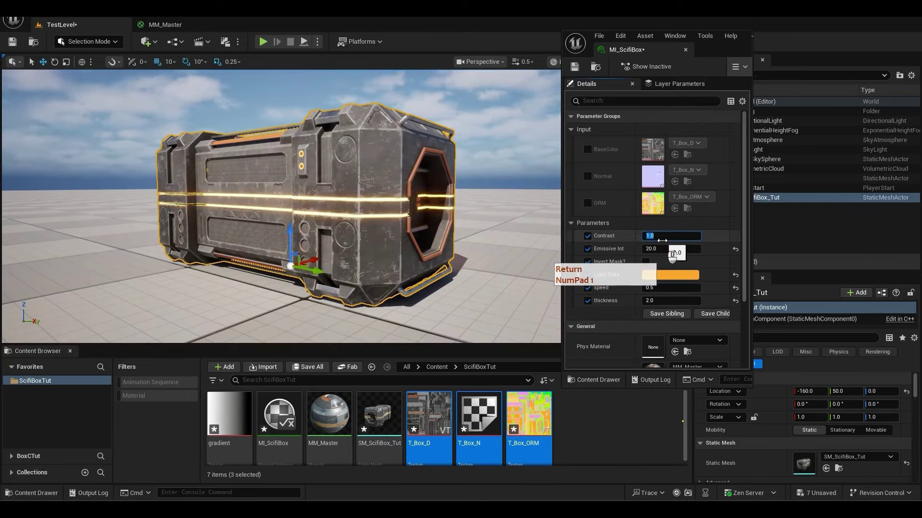
Set Contrast to 3.0 in MI_ScifiBox and check the light strips from the side of the box
key(w)
right_drag(353, 192, 475, 199)
key(s)
key(a)
key(w)
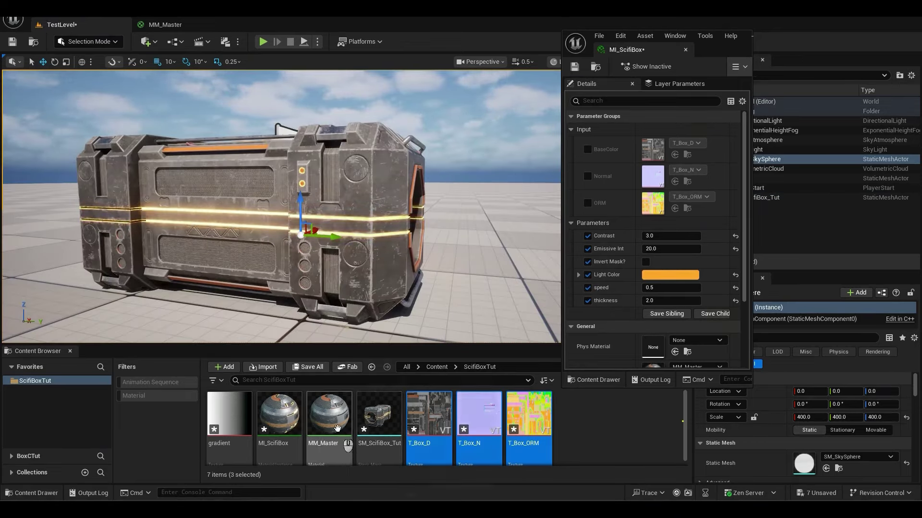
Open MM_Master to review its gradient emissive nodes, close it and look over the box in the level
double_click(329, 414)
scroll(405, 200, down, 4)
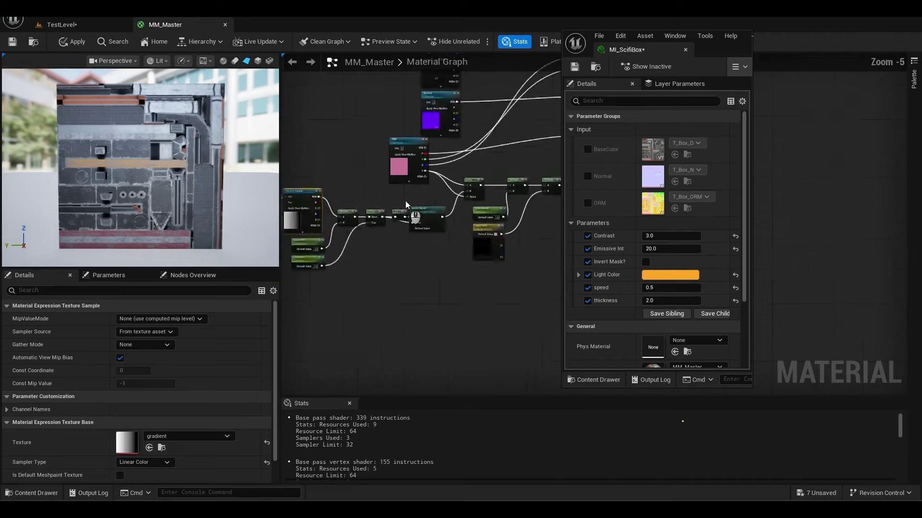
middle_click(169, 25)
key(d)
mouse_move(348, 258)
right_down()
mouse_move(331, 256)
mouse_move(348, 256)
right_up()
key(w)
key(s)
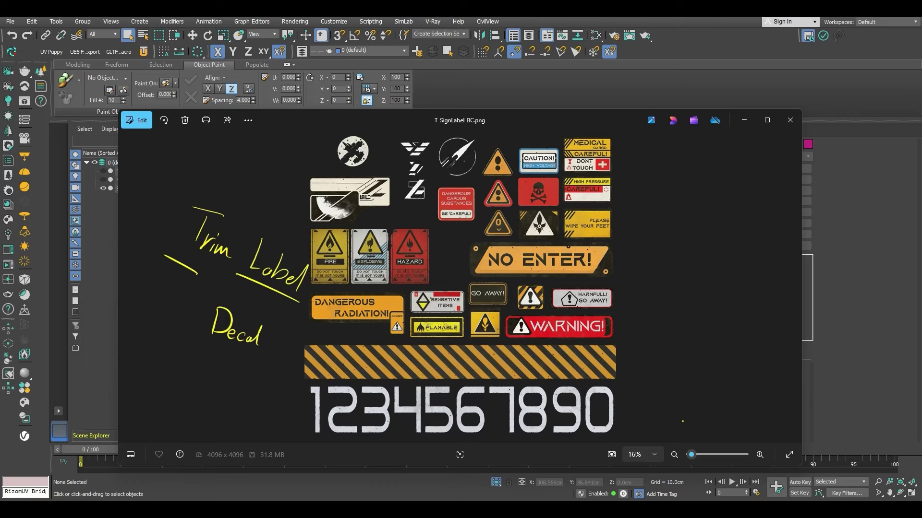
Switch to 3ds Max, create a square plane in front of the box and apply the T_SignLabel_BC.png texture to it
key(Escape)
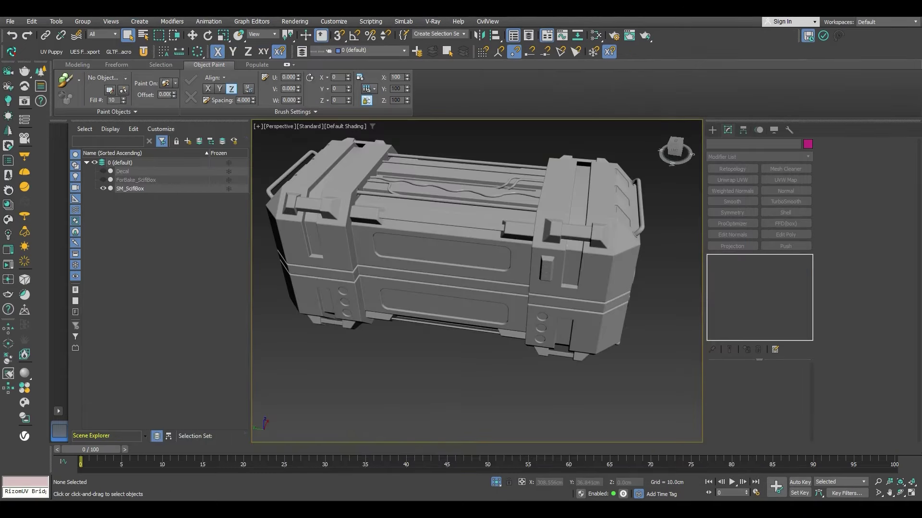
click(713, 131)
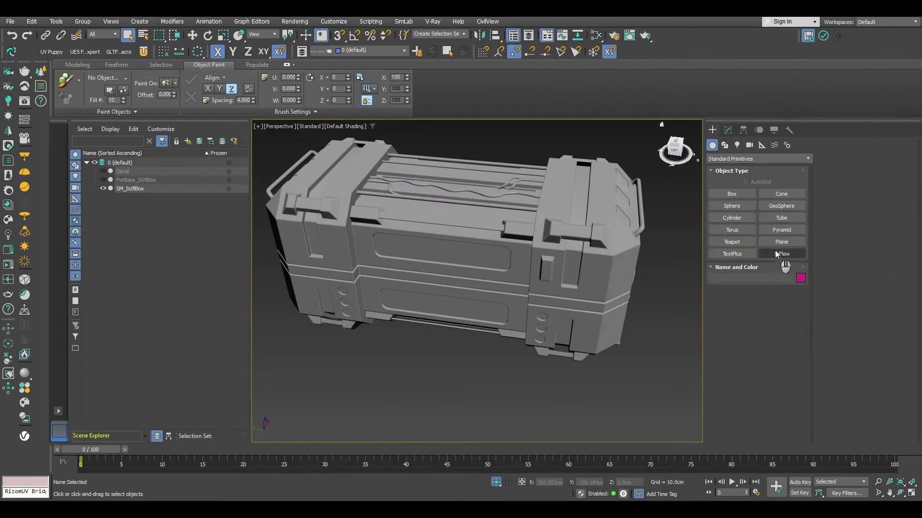
drag(362, 356, 438, 445)
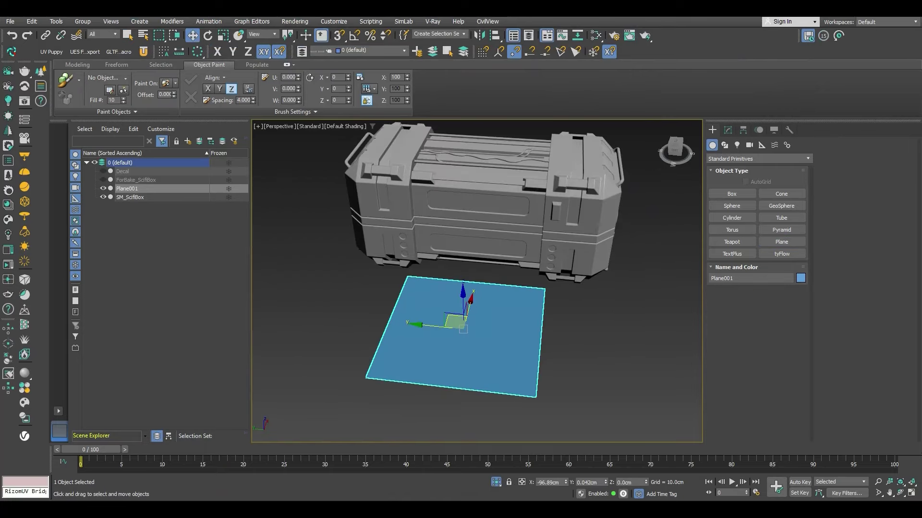
drag(625, 90, 470, 314)
Cut edge loops around the digit 7 on the label plane and detach that polygon as a separate object
alt+middle_drag(475, 356, 435, 230)
key(t)
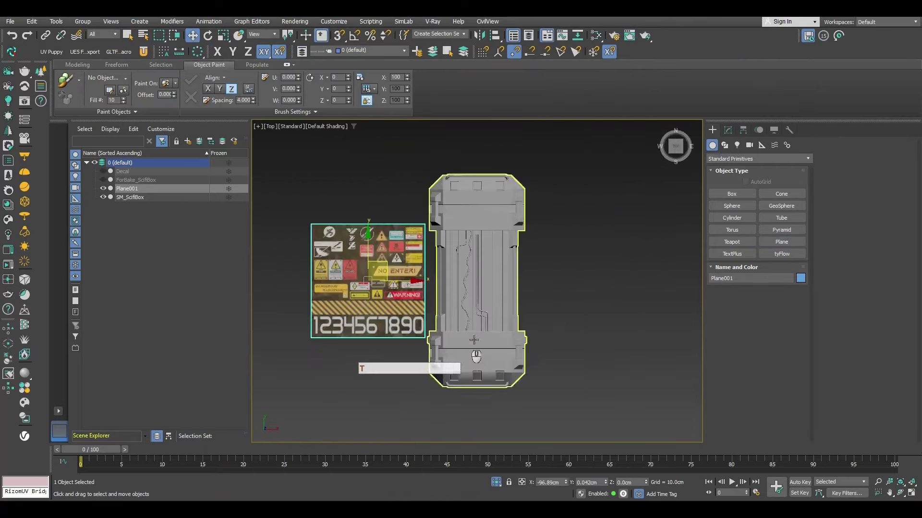
key(z)
click(727, 130)
key(alt+1)
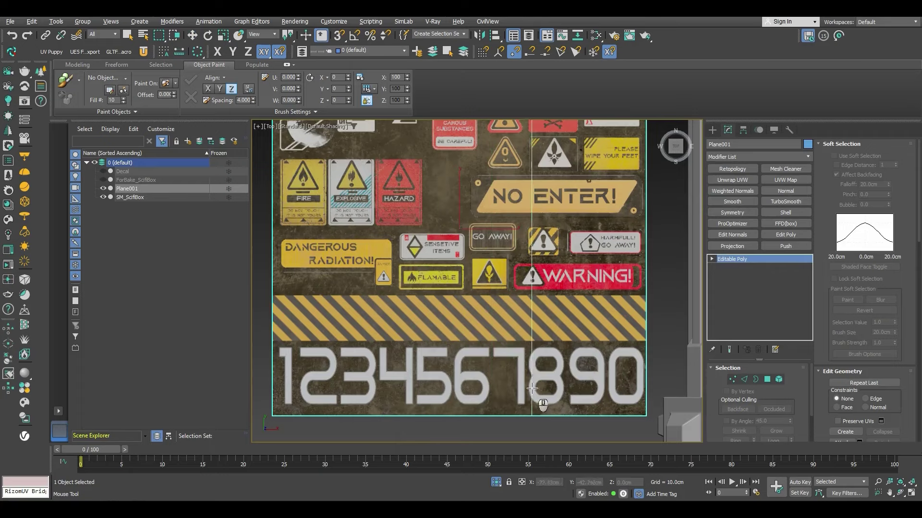
click(766, 382)
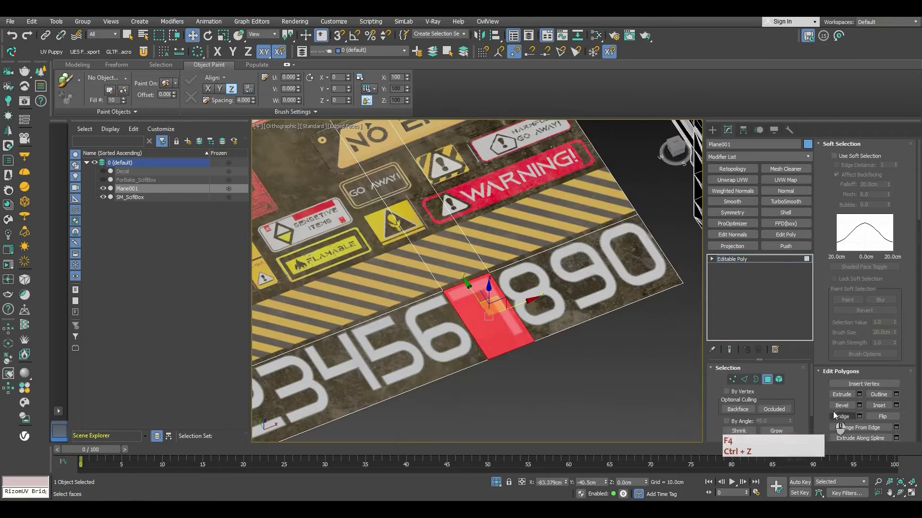
scroll(859, 422, down, 4)
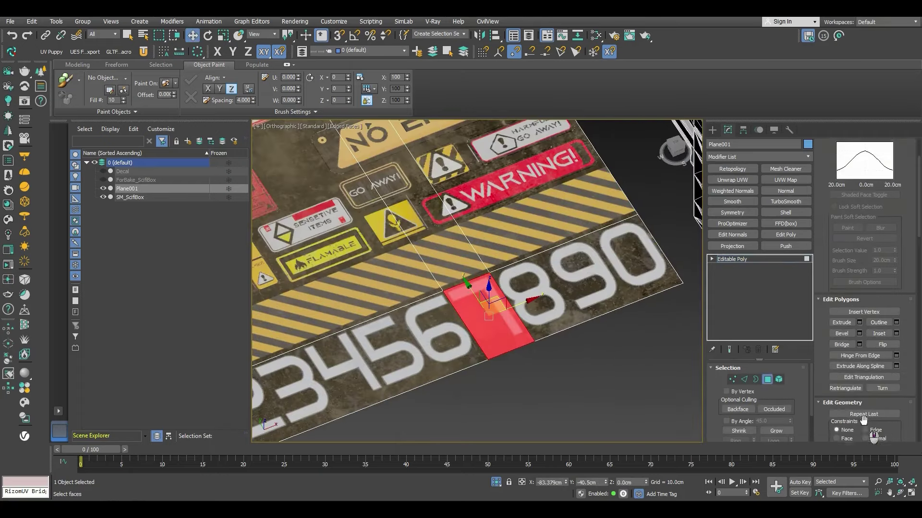
click(882, 388)
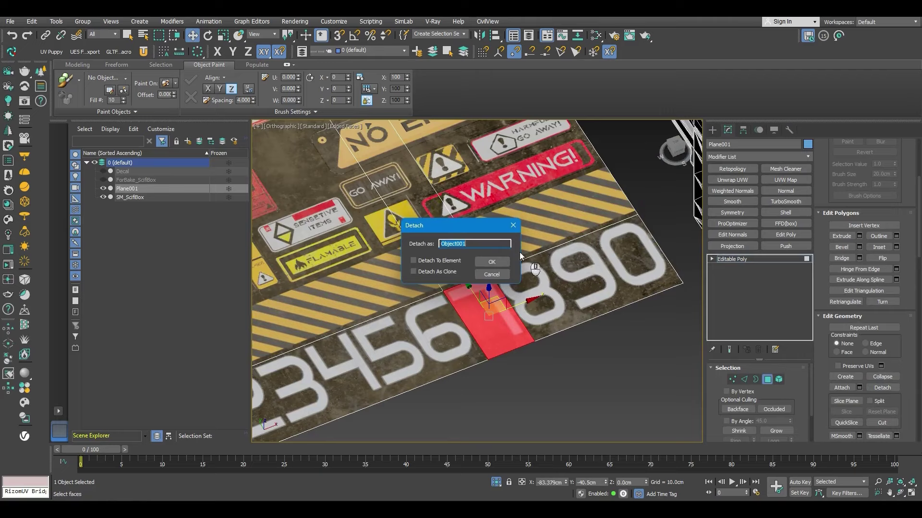
click(487, 264)
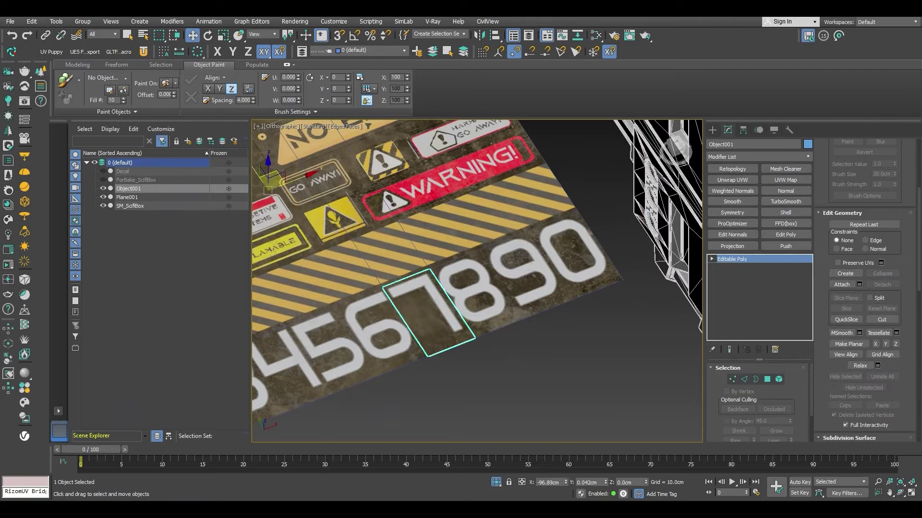
Place the detached digit 7 on the lower corner face of the box with Select and Place and rotate it upright
alt+middle_drag(390, 294, 405, 293)
middle_drag(448, 317, 408, 308)
scroll(408, 308, down, 2)
alt+middle_drag(408, 307, 393, 303)
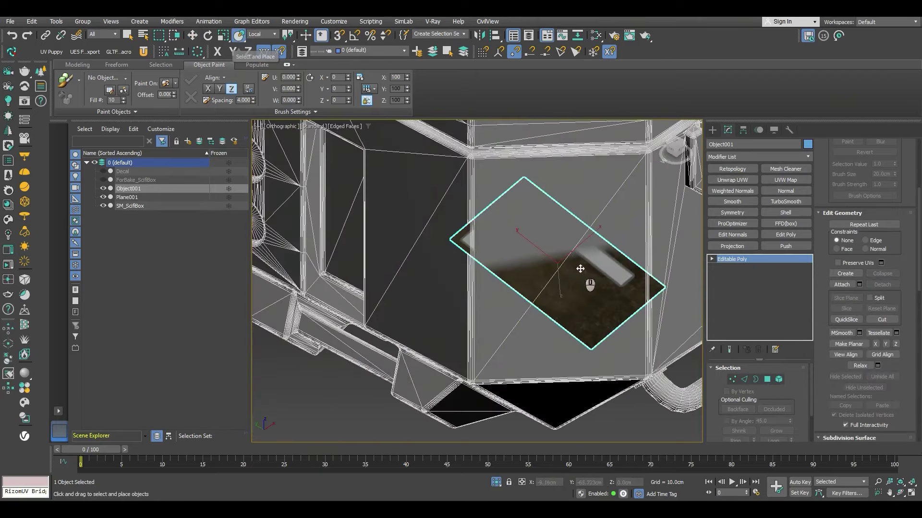
scroll(580, 268, down, 2)
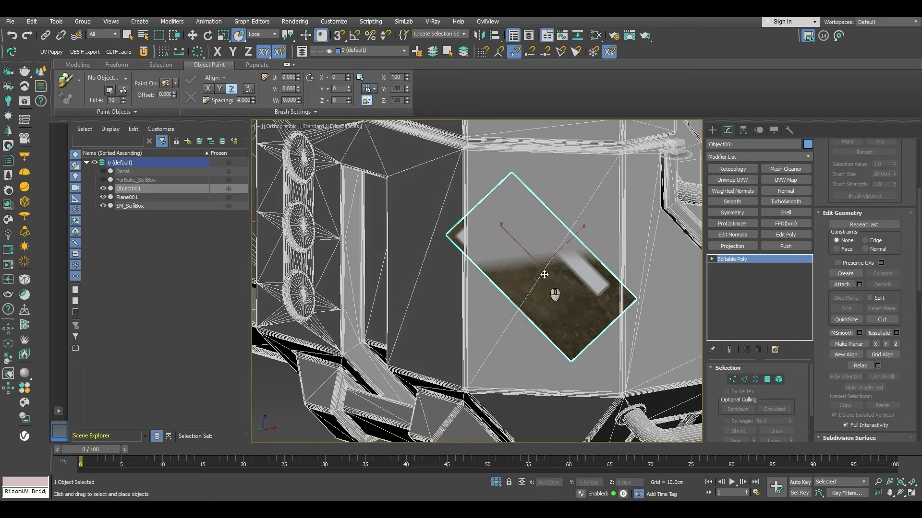
key(e)
drag(551, 233, 590, 262)
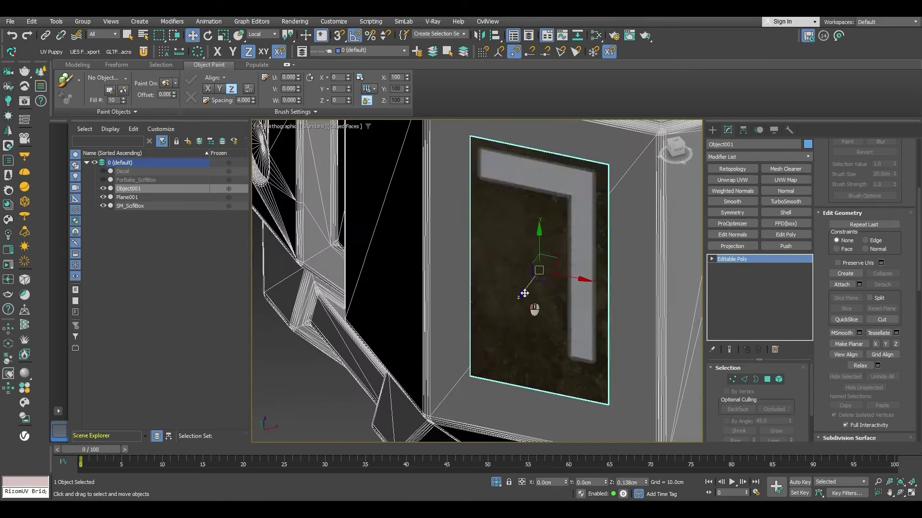
Offset the digit 7 decal from the box face by 0.02 cm along its local Z axis
click(624, 482)
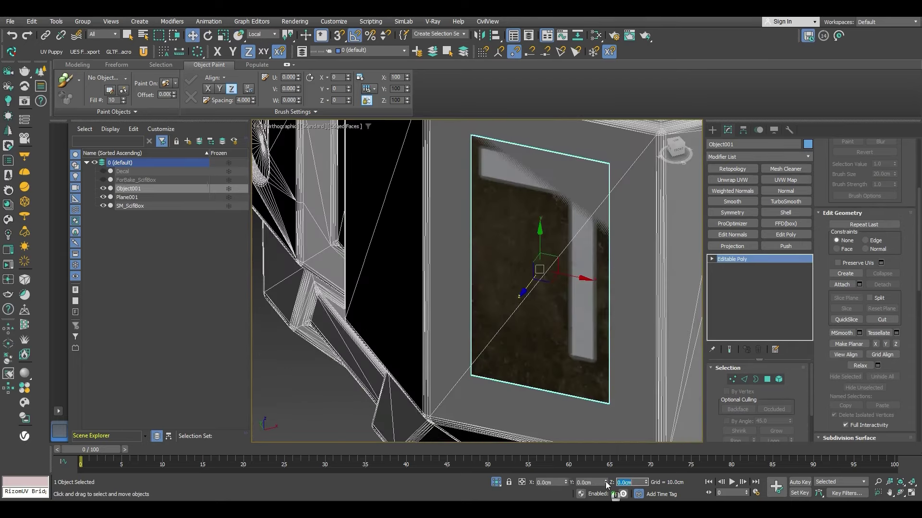
text(.02)
key(Return)
Examine the digit 7 decal on the box corner against the label plane, then view it without edged faces
scroll(485, 353, down, 5)
click(413, 401)
alt+middle_drag(461, 353, 552, 288)
scroll(563, 266, up, 4)
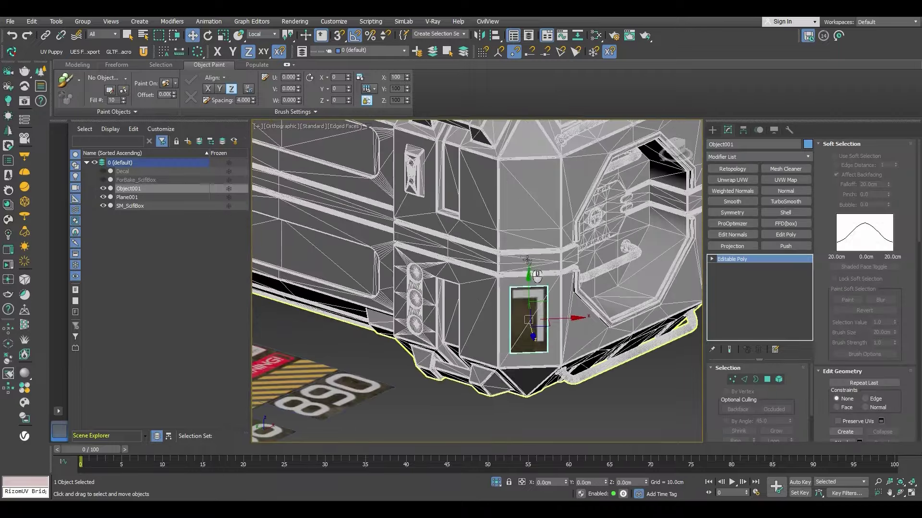
click(537, 261)
alt+middle_drag(537, 262, 630, 300)
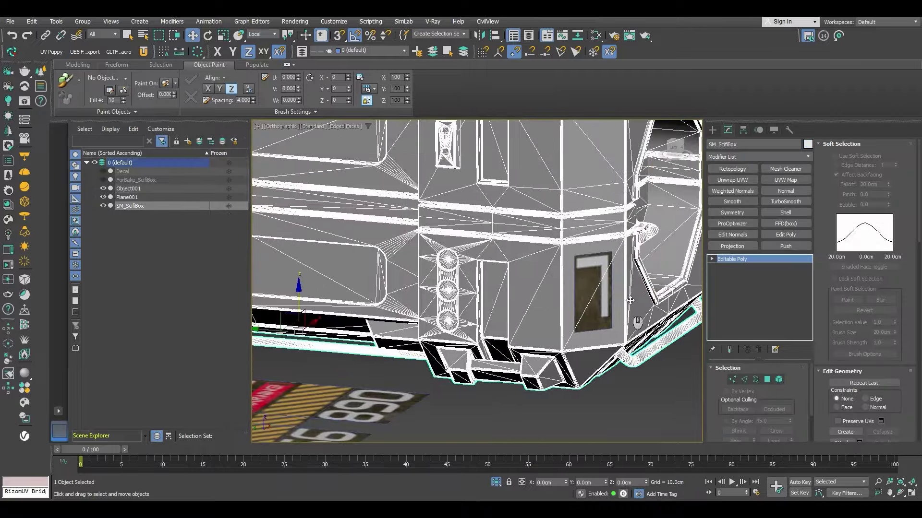
scroll(590, 236, down, 2)
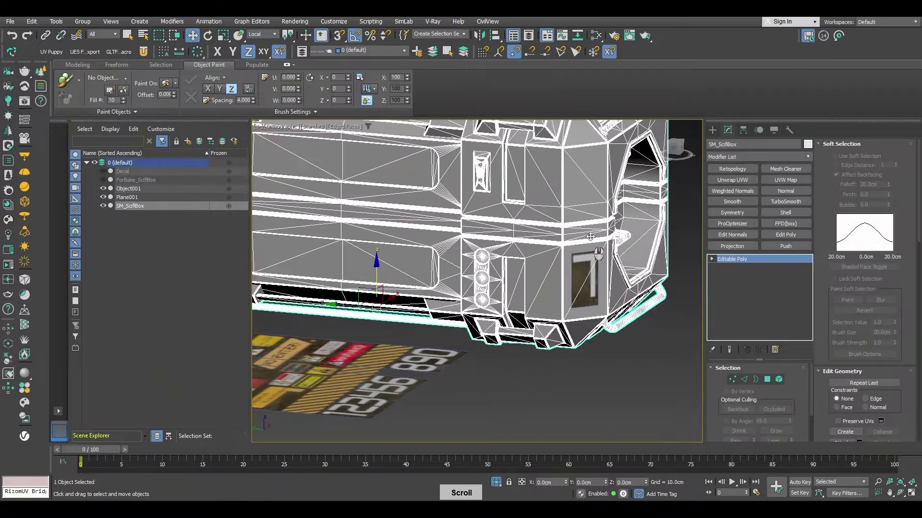
scroll(469, 354, down, 2)
scroll(450, 340, up, 6)
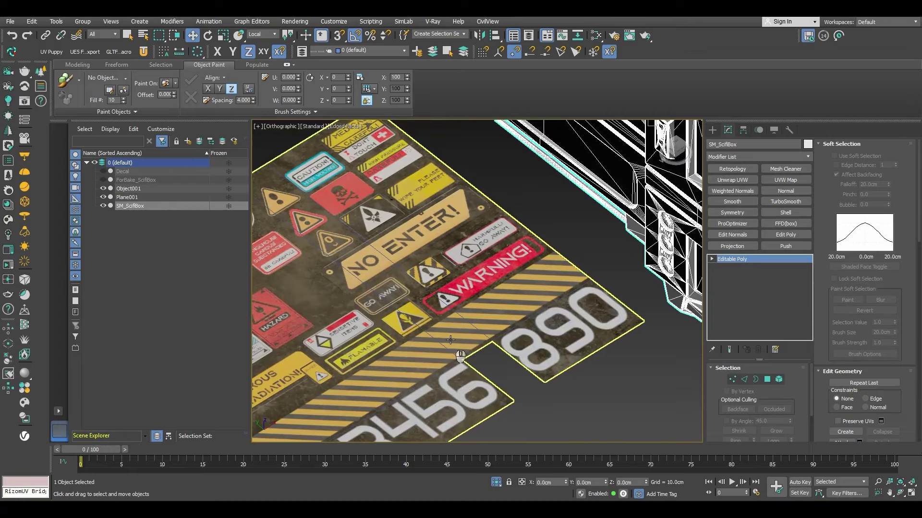
scroll(475, 335, down, 3)
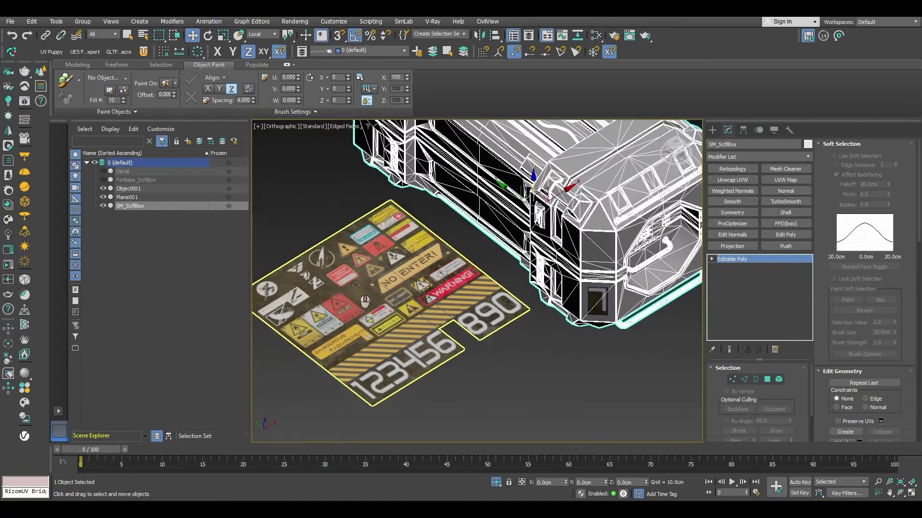
scroll(528, 274, up, 6)
scroll(610, 288, up, 2)
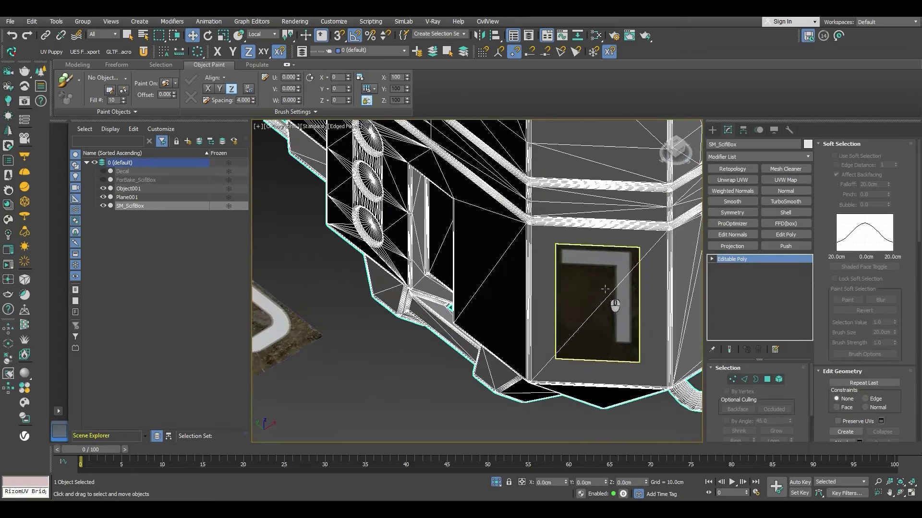
scroll(445, 291, down, 5)
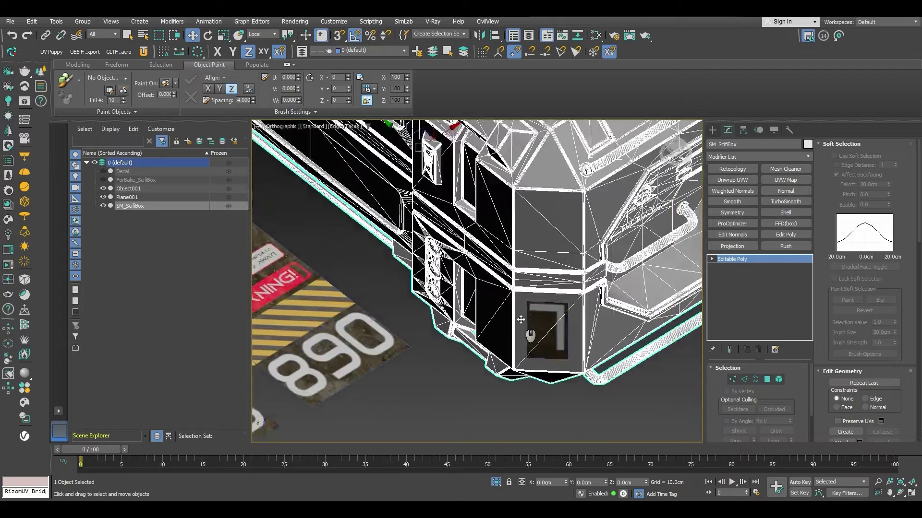
scroll(549, 297, up, 3)
key(F4)
scroll(549, 297, down, 3)
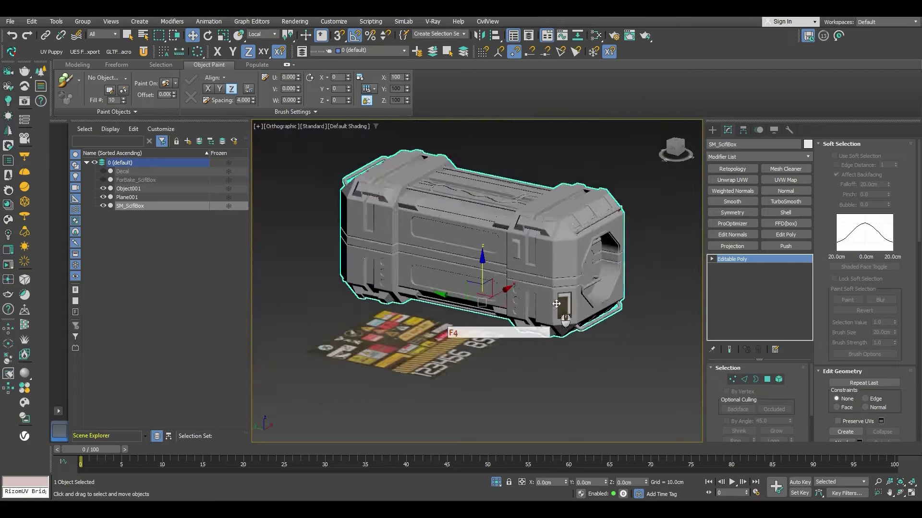
scroll(552, 297, up, 2)
mouse_move(552, 297)
middle_down()
mouse_move(567, 296)
mouse_move(542, 309)
middle_up()
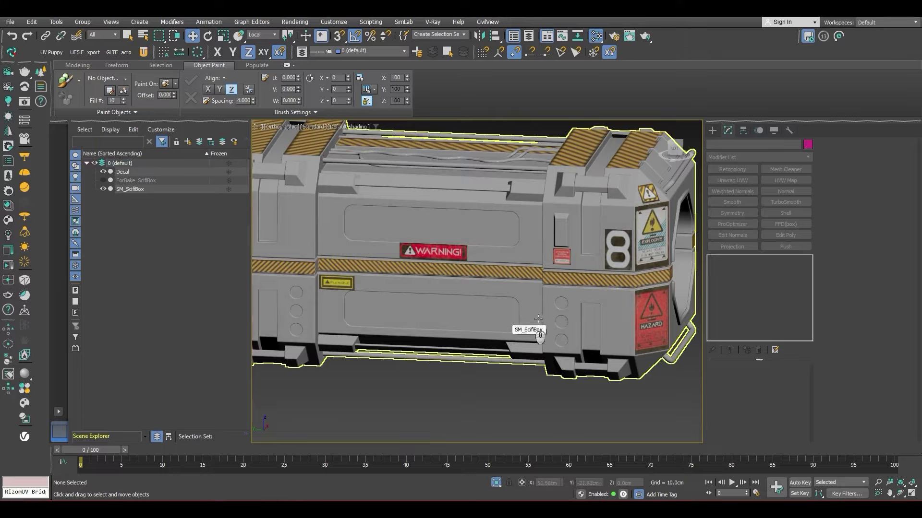
Examine the finished decals on the corner, sides and top of the box
alt+middle_drag(538, 319, 499, 298)
scroll(502, 290, up, 4)
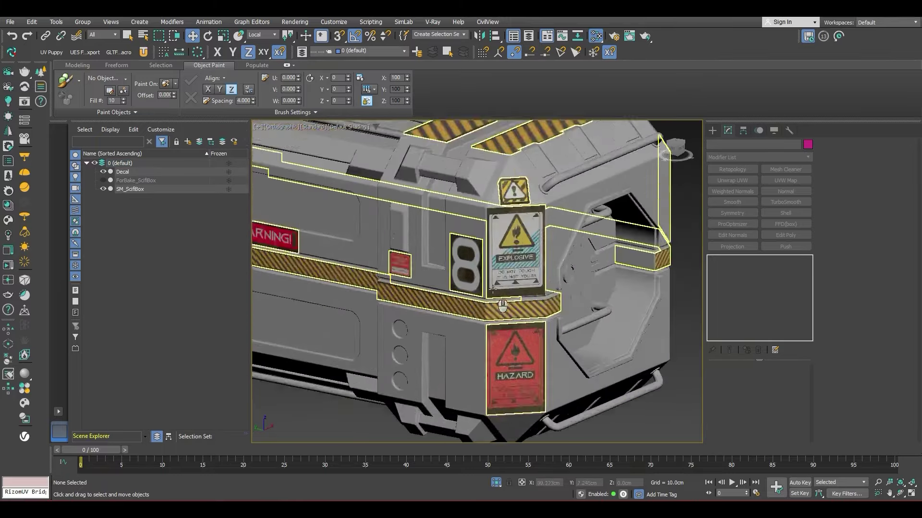
middle_drag(492, 331, 553, 249)
scroll(542, 330, down, 4)
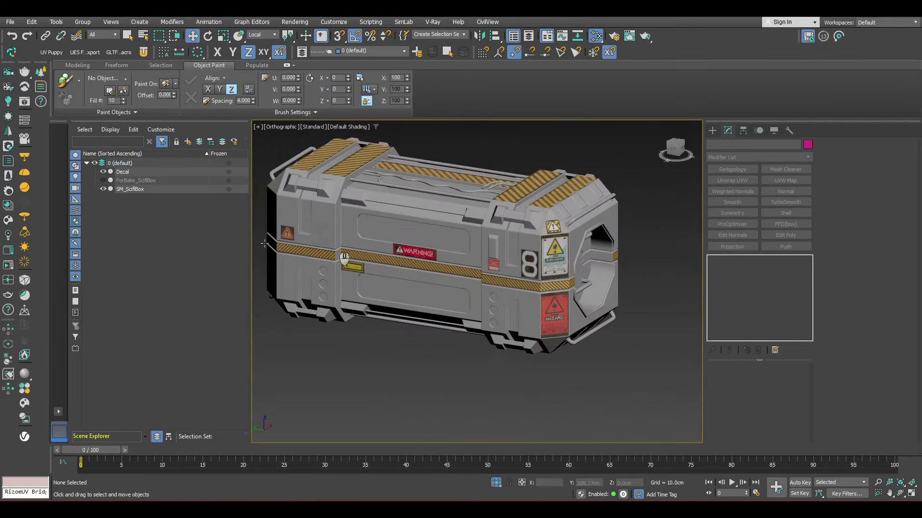
scroll(461, 232, up, 2)
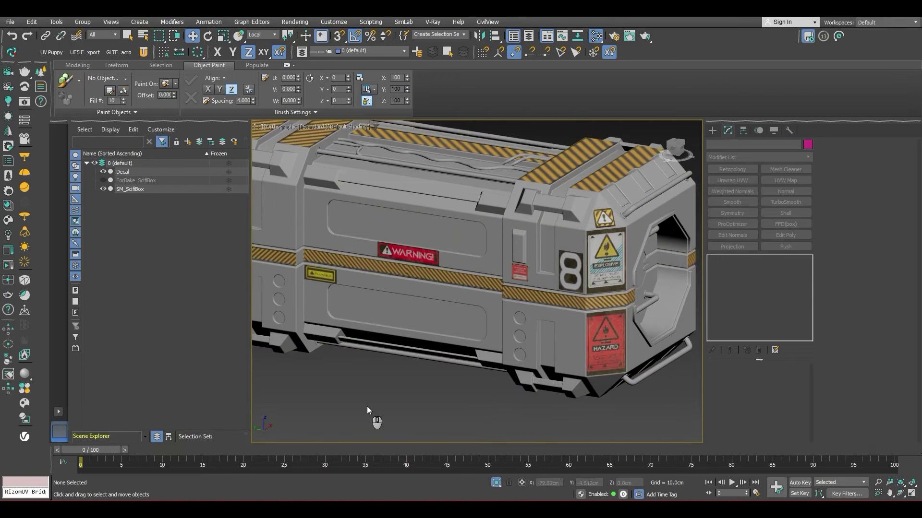
Isolate the SM_ScifiBox mesh and clear its polygon selection
click(469, 226)
key(alt+q)
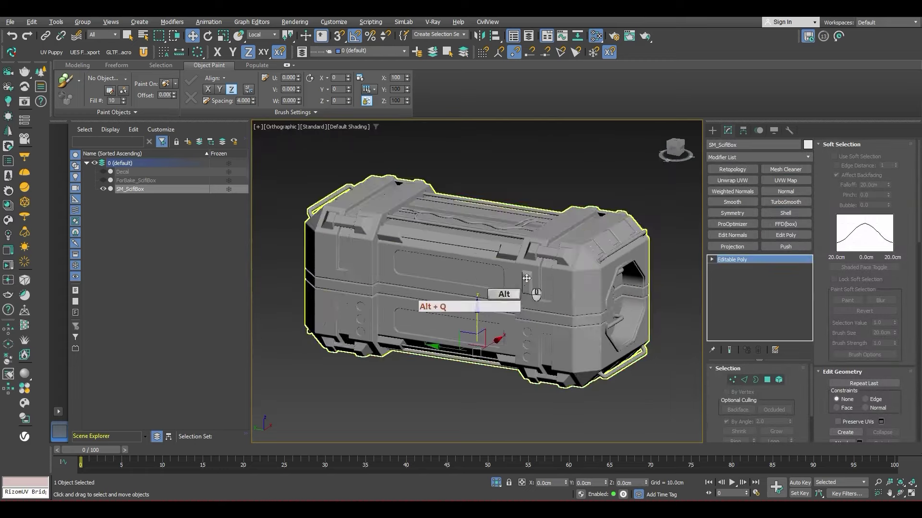
scroll(519, 300, up, 5)
alt+middle_drag(481, 300, 522, 292)
key(4)
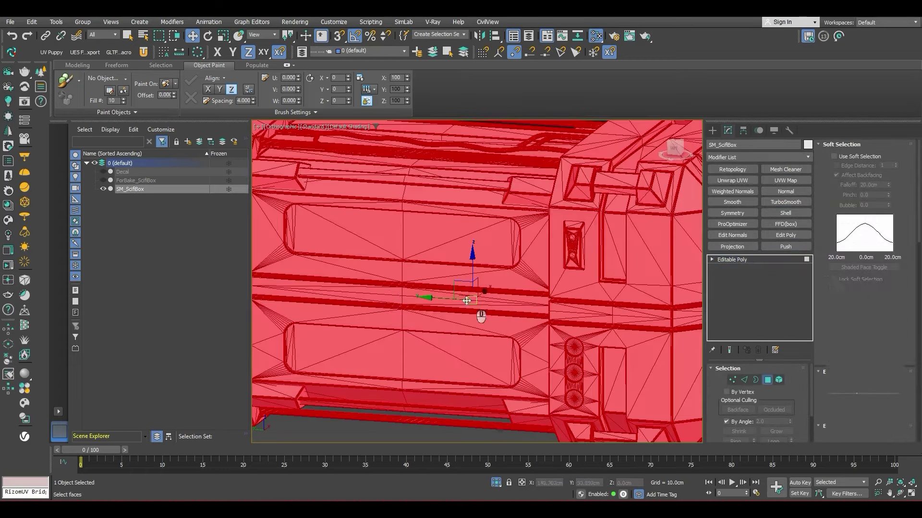
click(363, 431)
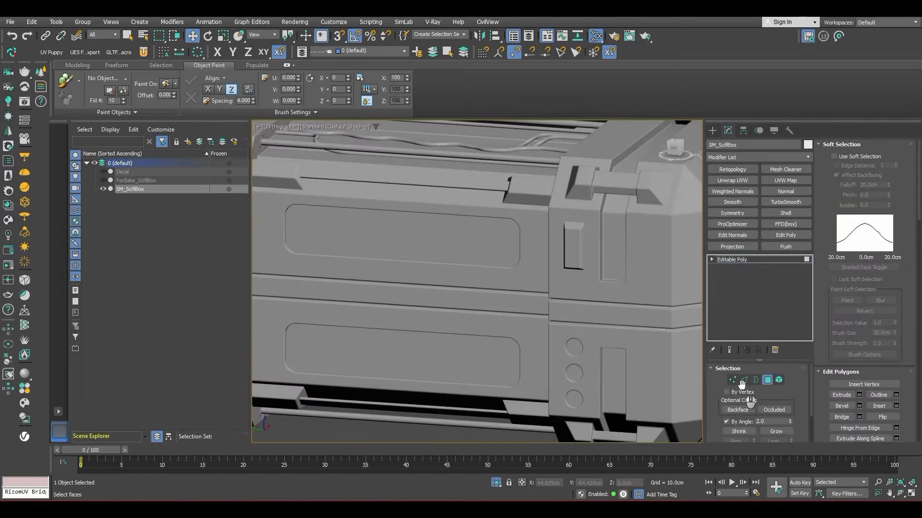
Try selecting a flat face on the side of the box with By Angle selection at 2.0
scroll(764, 388, down, 1)
scroll(594, 299, up, 2)
middle_drag(560, 302, 636, 366)
scroll(636, 366, down, 2)
click(473, 301)
scroll(433, 317, up, 5)
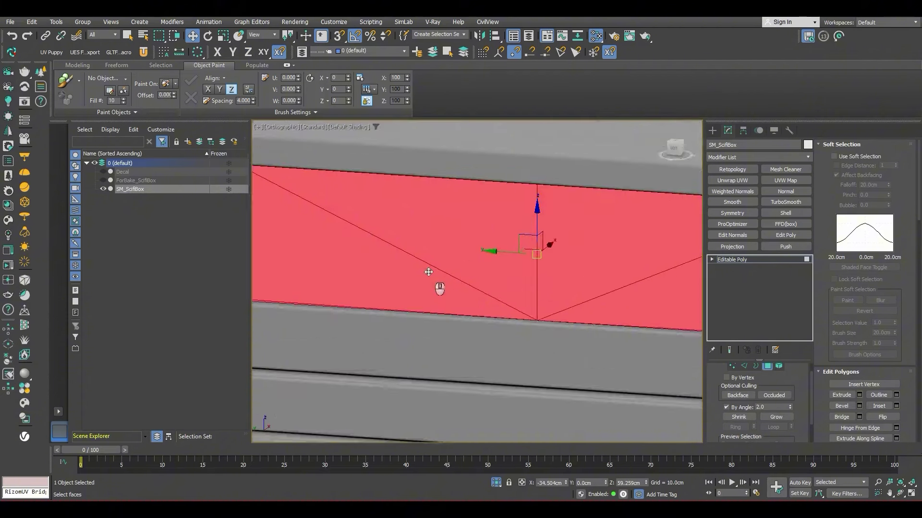
scroll(428, 272, down, 5)
Detach the upper corner face of the box as a clone
scroll(864, 336, down, 10)
click(881, 388)
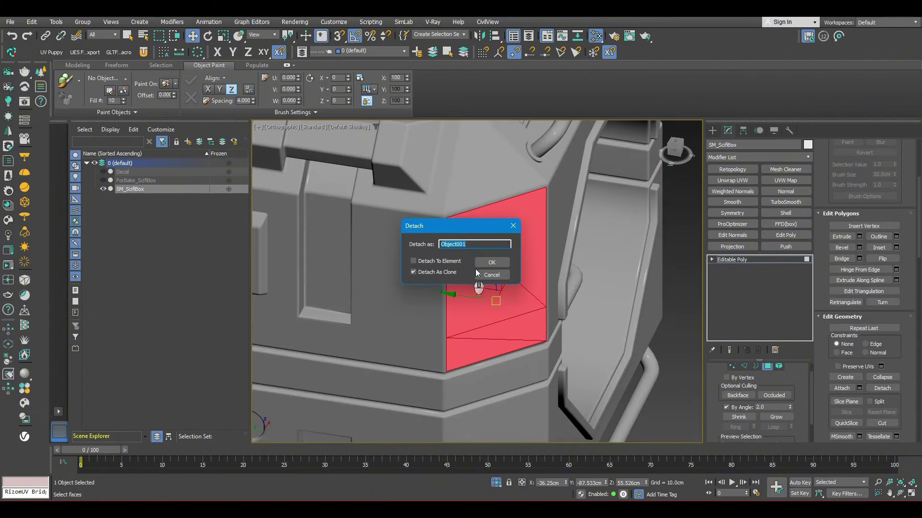
click(492, 262)
Extrude the detached corner face of the box by 0.005 cm and delete its unneeded side polygons
click(144, 206)
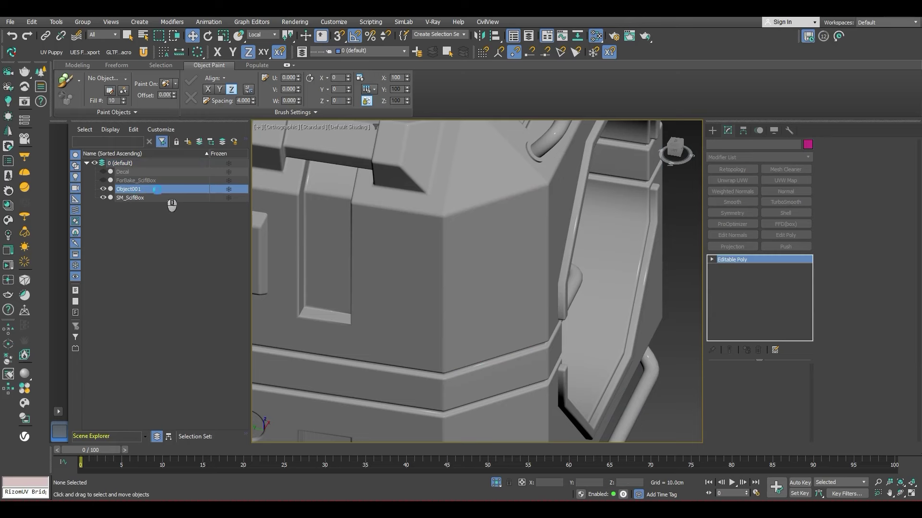
click(767, 381)
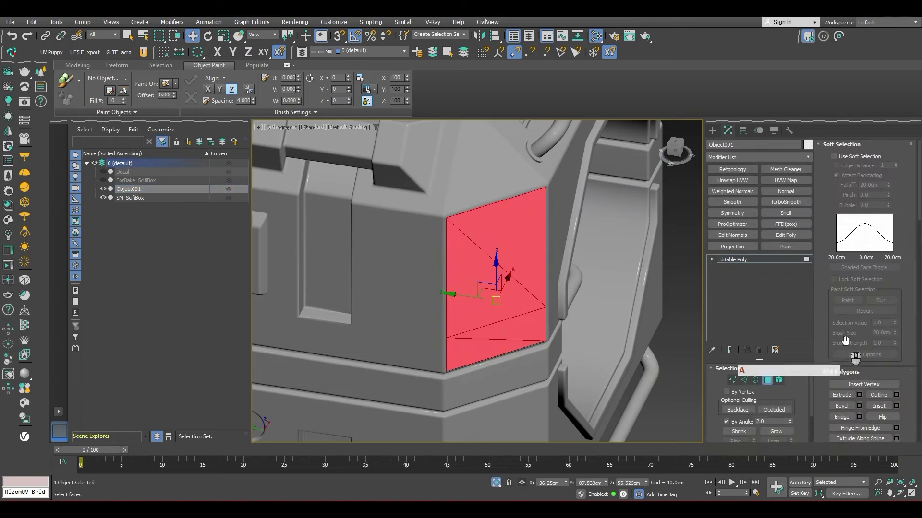
click(860, 395)
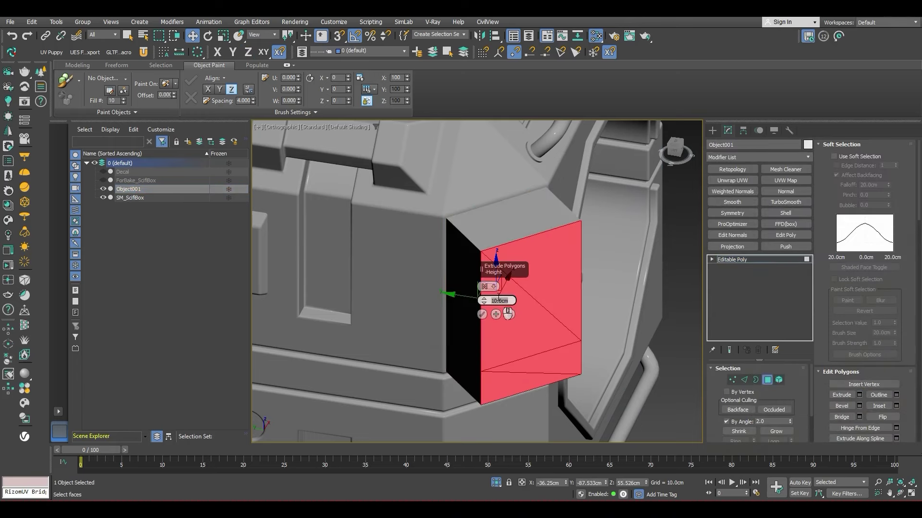
text(.005)
key(Return)
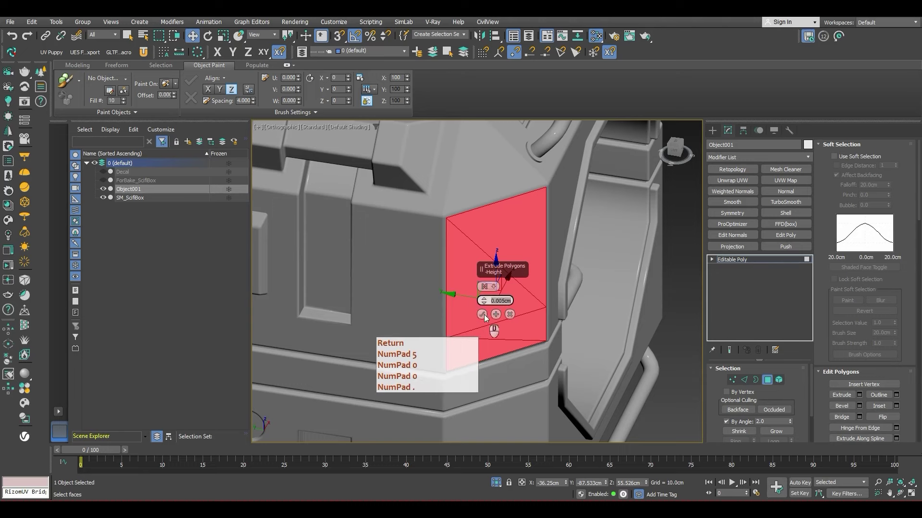
key(ctrl+i)
key(Delete)
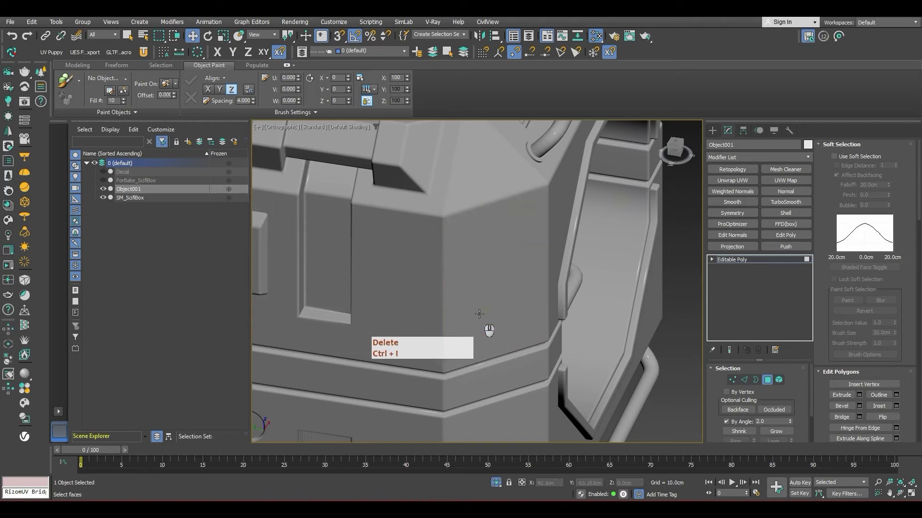
click(767, 380)
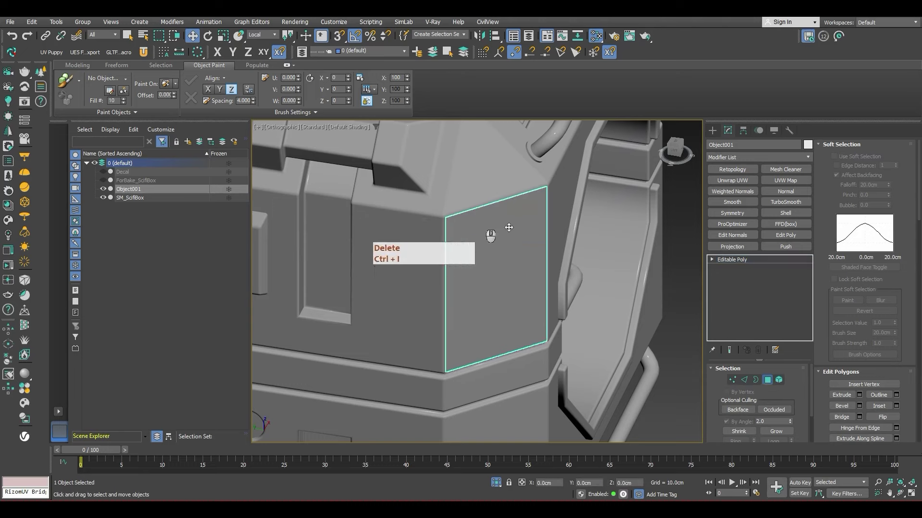
Apply the label trim material to the detached face and open its UVs for editing with Unwrap UVW
scroll(448, 216, up, 8)
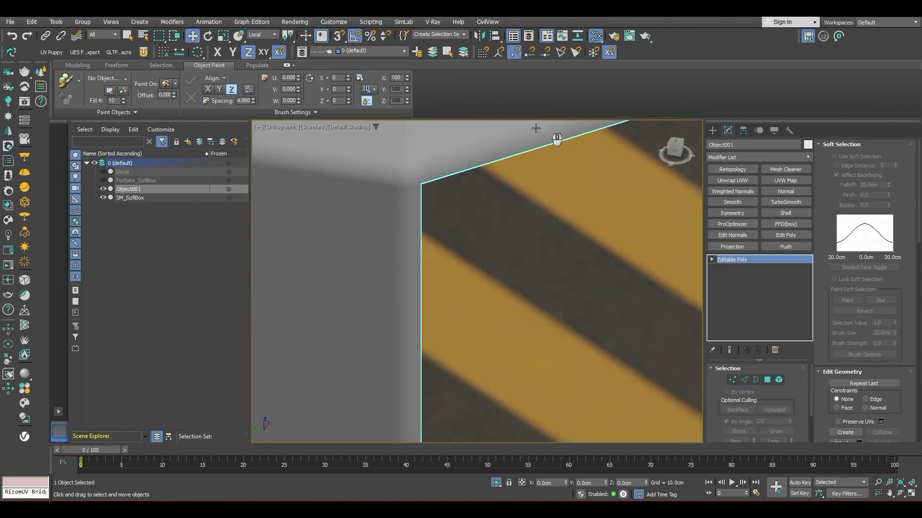
scroll(575, 234, down, 8)
middle_drag(564, 232, 553, 233)
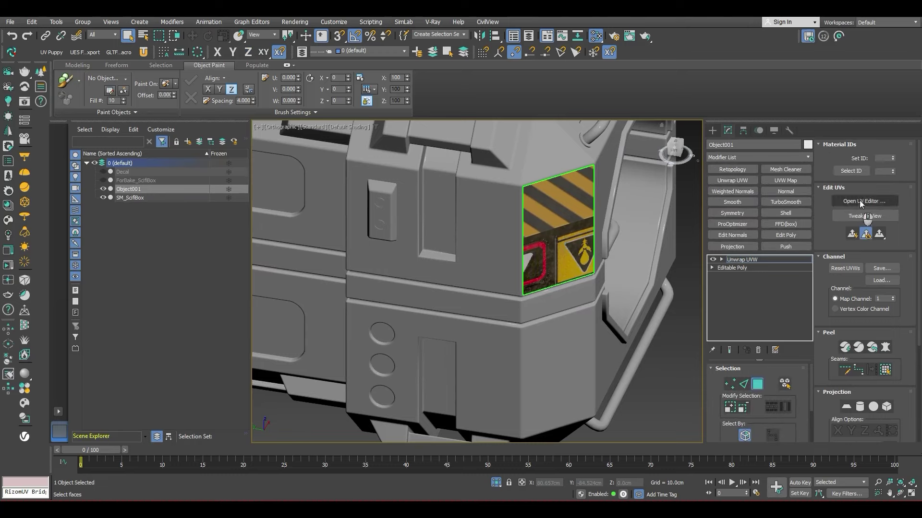
drag(504, 113, 269, 103)
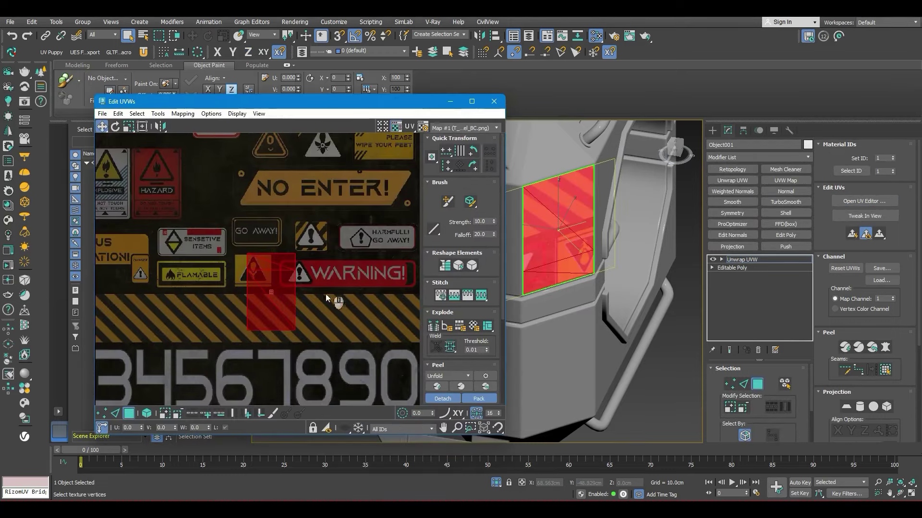
Move and scale the face's UV shell on the trim sheet to frame the red "DANGEROUS! CAROUS SUBSTANCES" label
scroll(294, 282, up, 2)
drag(264, 278, 267, 217)
scroll(264, 218, down, 3)
middle_drag(264, 218, 316, 300)
scroll(317, 300, up, 2)
drag(327, 290, 295, 216)
scroll(265, 168, up, 3)
key(r)
drag(299, 250, 304, 243)
key(w)
drag(305, 243, 305, 228)
mouse_move(305, 228)
middle_down()
mouse_move(292, 269)
mouse_move(301, 241)
middle_up()
drag(300, 236, 265, 252)
key(e)
key(w)
middle_drag(291, 288, 292, 261)
drag(292, 261, 292, 266)
Convert the unwrapped label face to an Editable Poly
alt+middle_drag(525, 237, 483, 233)
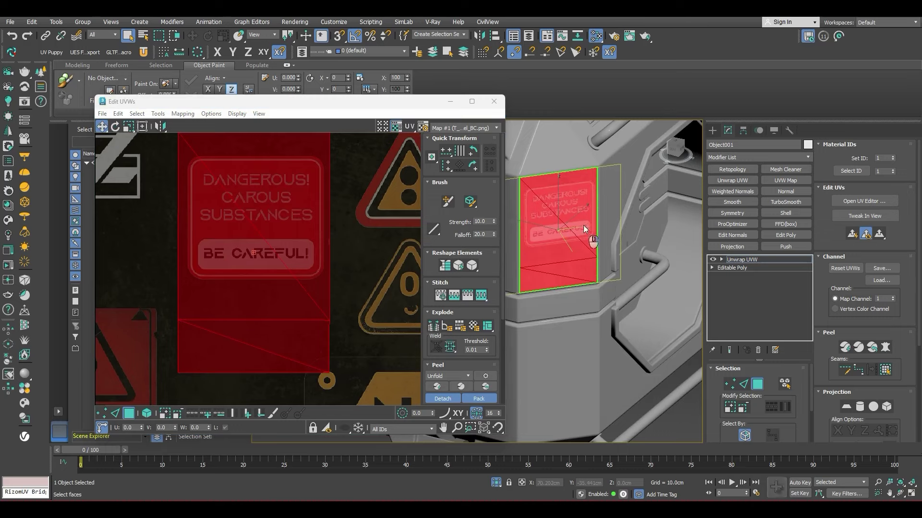
right_click(584, 229)
mouse_move(633, 350)
click(710, 359)
Delete the detached practice label face and unhide the finished Decal mesh
click(767, 380)
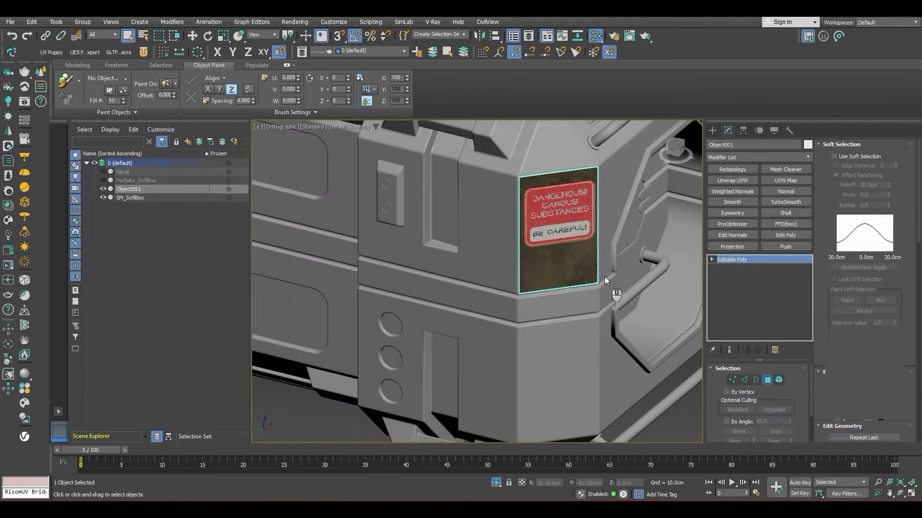
alt+middle_drag(605, 280, 619, 323)
drag(491, 274, 493, 274)
key(Delete)
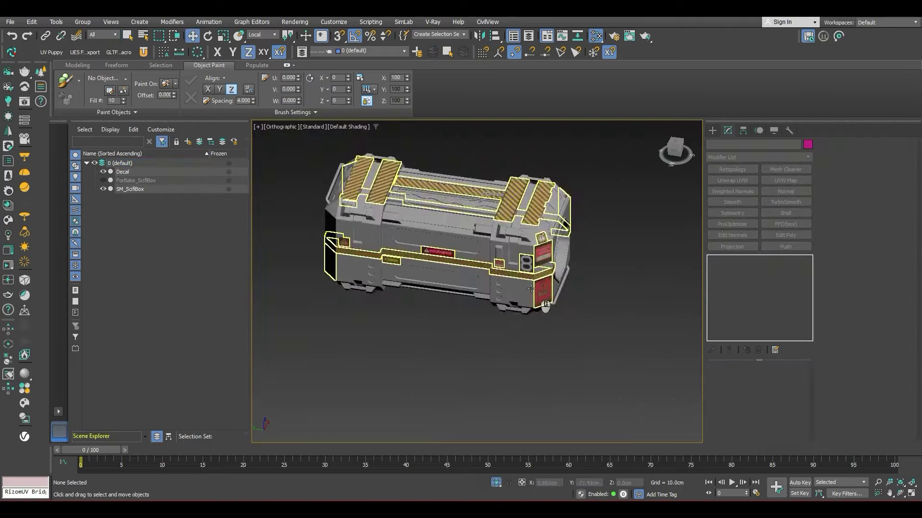
Attach the Decal mesh to SM_ScifiBox and clear the selection
alt+middle_drag(494, 259, 490, 280)
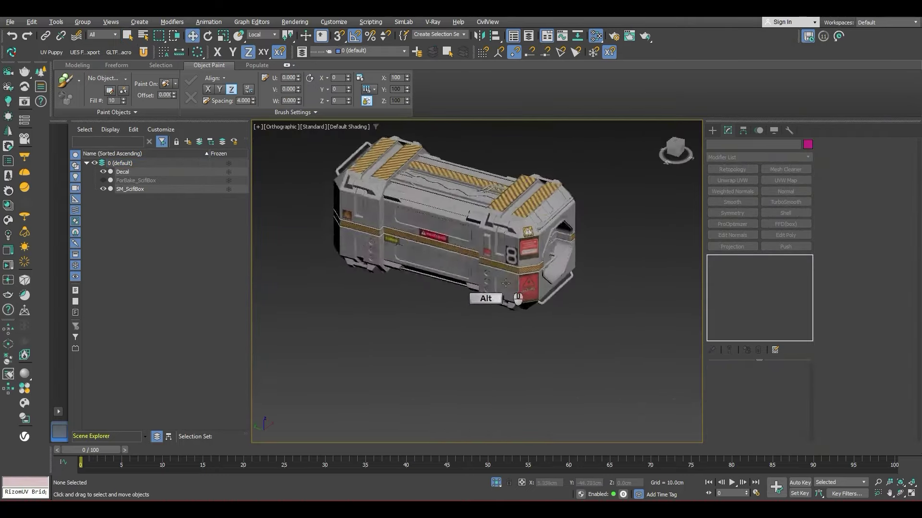
scroll(493, 223, up, 5)
scroll(493, 223, down, 5)
alt+middle_drag(493, 223, 432, 233)
scroll(463, 241, up, 5)
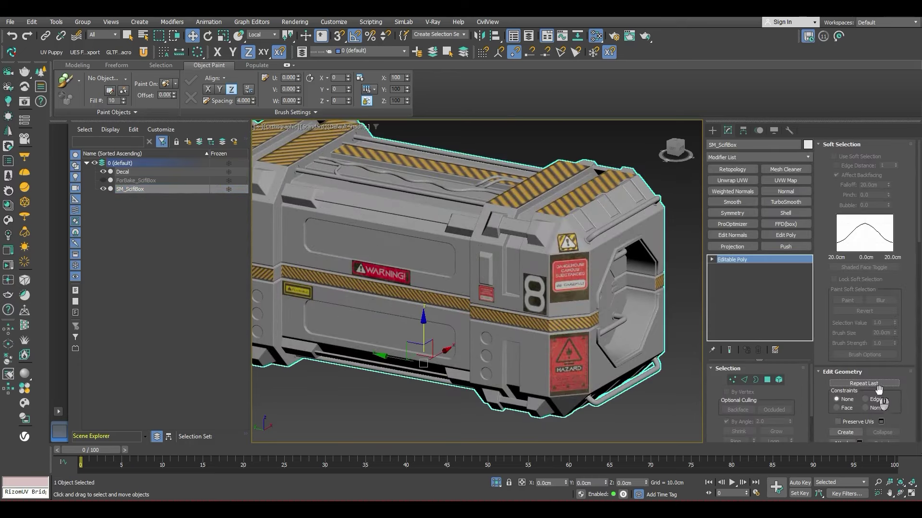
scroll(878, 390, down, 2)
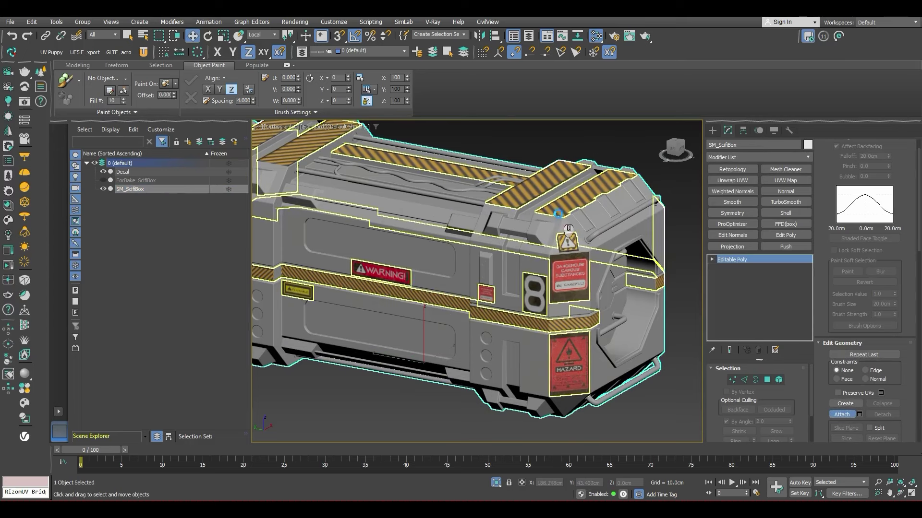
click(546, 226)
click(508, 246)
click(383, 409)
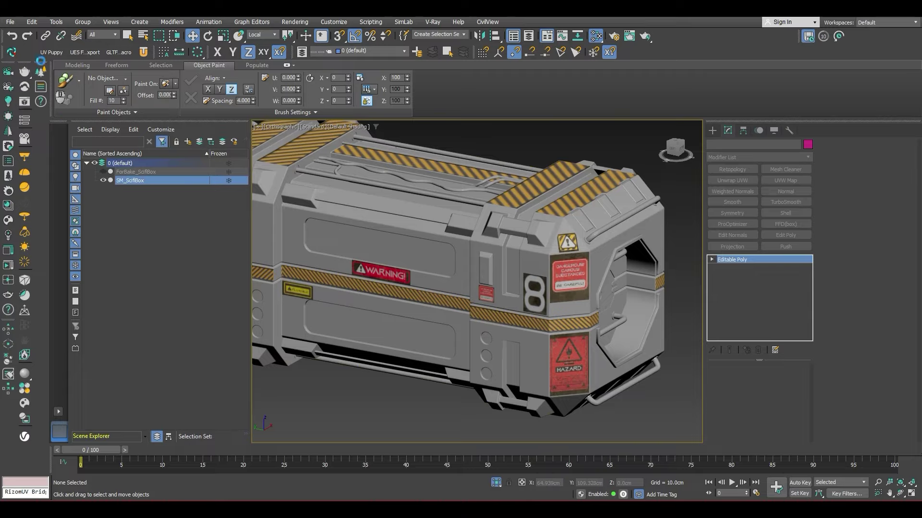
Export the combined SM_ScifiBox mesh, switch to Unreal Engine and reimport SM_ScifiBox_Tut
click(129, 181)
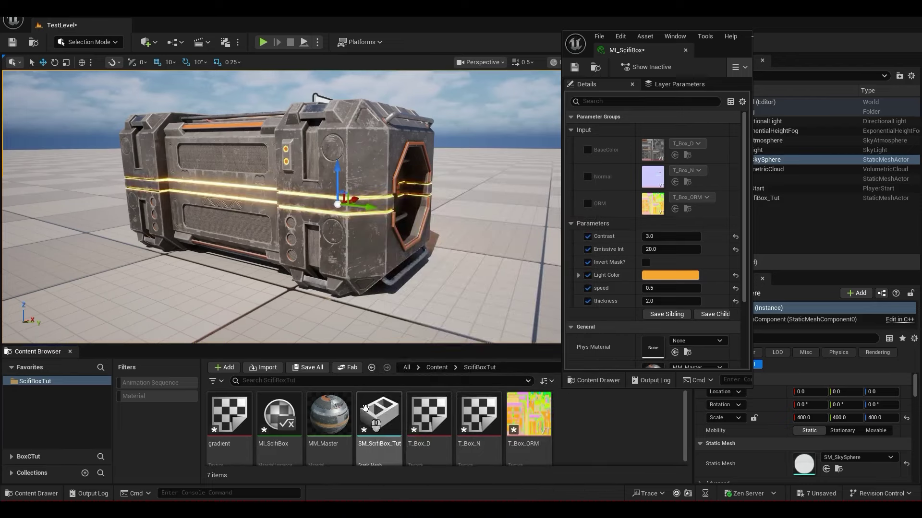
right_click(365, 409)
right_drag(331, 179, 339, 193)
key(w)
key(w)
key(w)
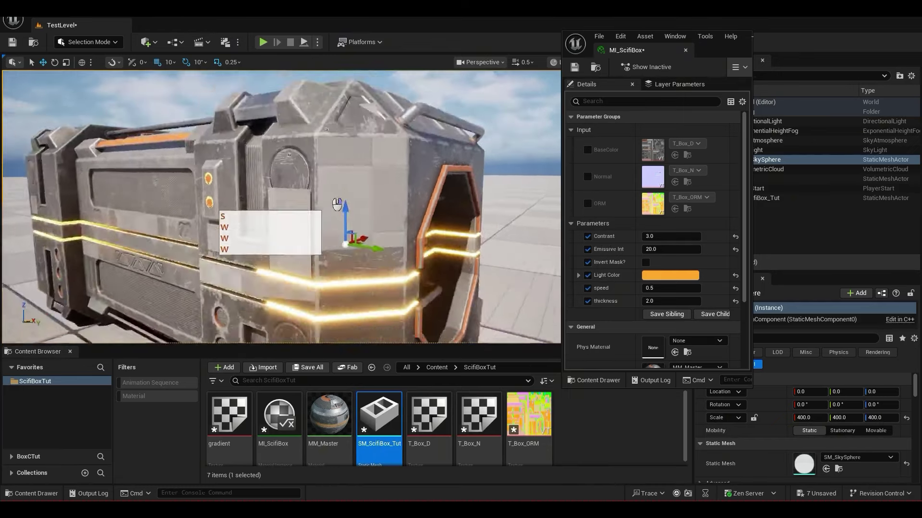
key(w)
mouse_move(341, 206)
right_down()
mouse_move(344, 214)
mouse_move(335, 197)
right_up()
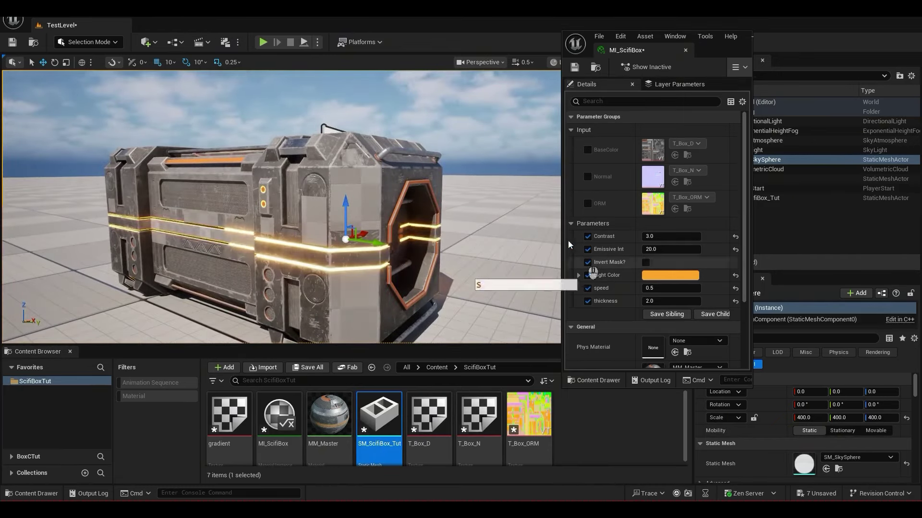
Import the three sign label textures, including T_SignLabel_BC and T_SignLabel_N, into the ScifiBoxTut folder
click(571, 412)
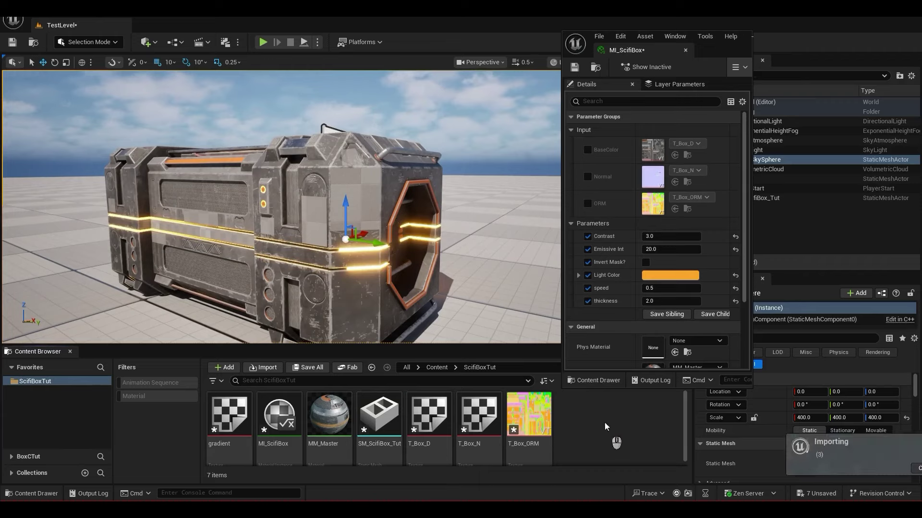
drag(713, 49, 528, 43)
scroll(477, 434, down, 3)
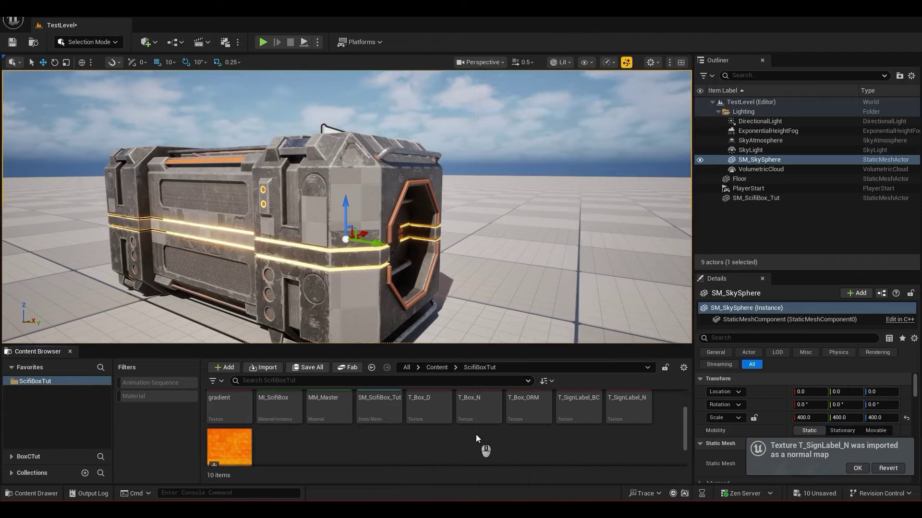
Create a new material named MM_Decal in the ScifiBoxTut folder
right_click(476, 434)
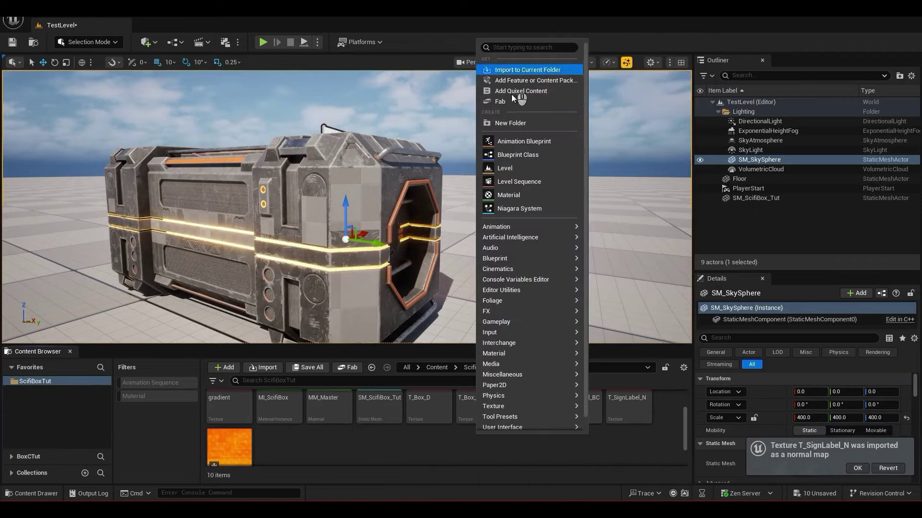
click(509, 195)
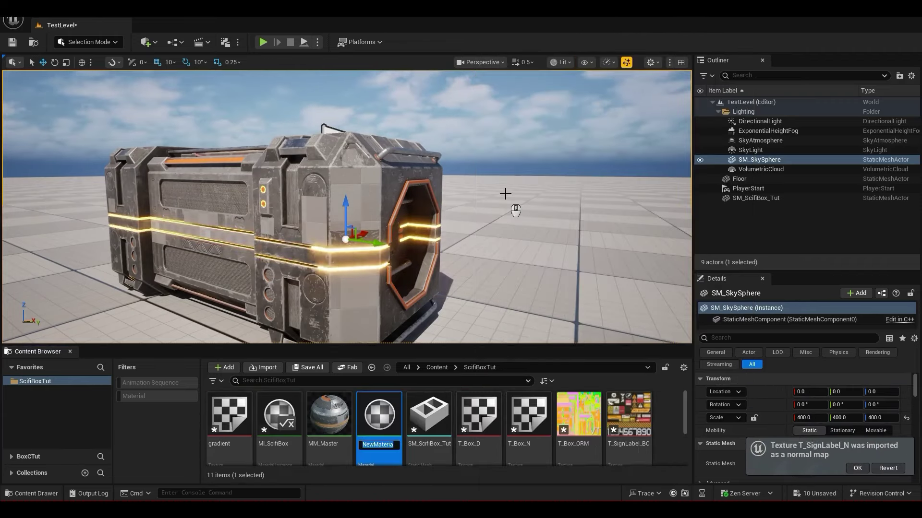
shift+scroll(505, 193, down, 3)
text(MM_Decal)
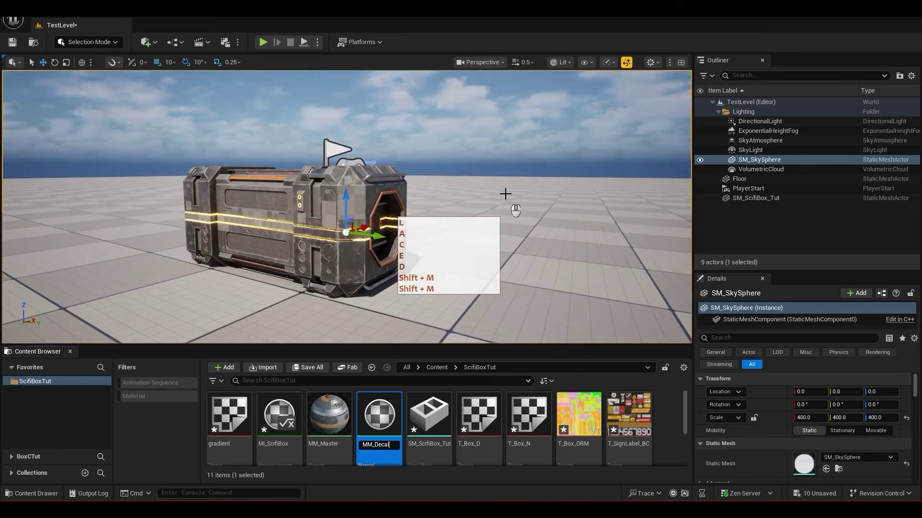
key(Return)
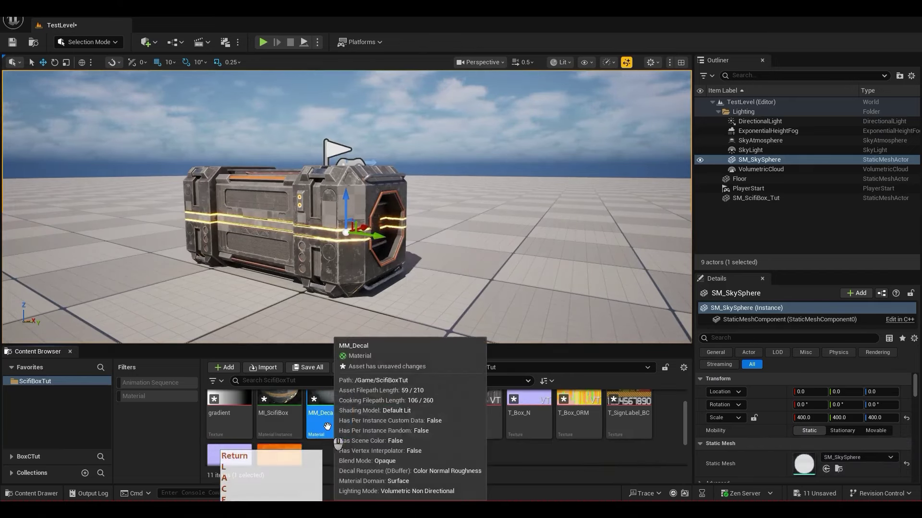
Create a material instance of MM_Decal and name it MI_Label
right_click(329, 427)
click(394, 164)
text(MI_Label)
key(Return)
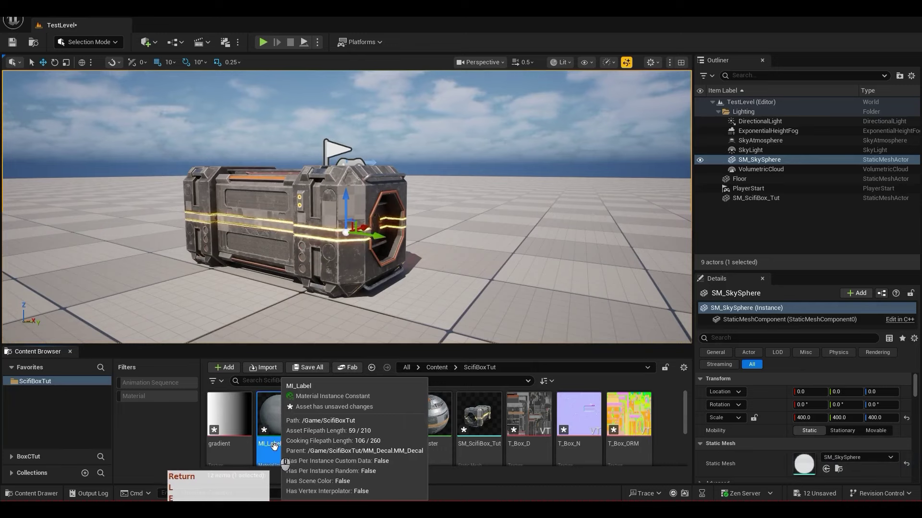
Assign MI_Label to the Element 1 material slot of the SM_ScifiBox_Tut static mesh
click(487, 428)
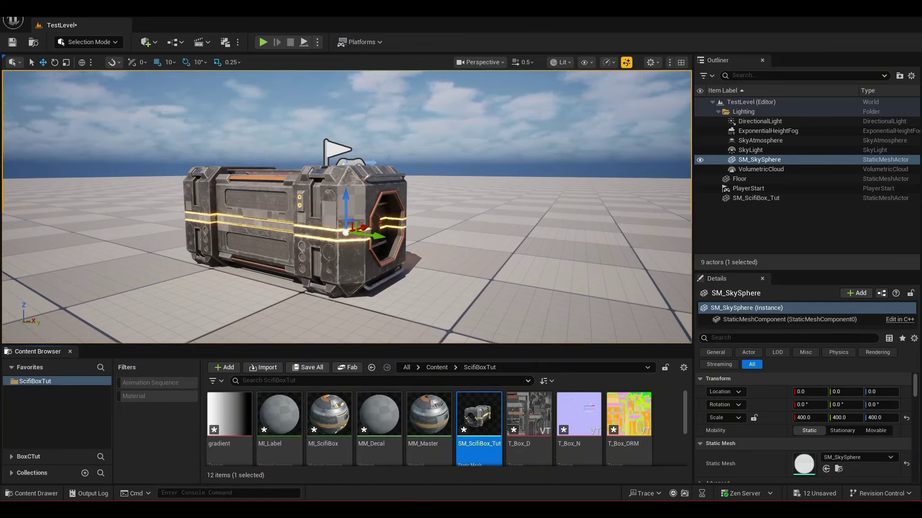
double_click(480, 423)
drag(279, 415, 645, 220)
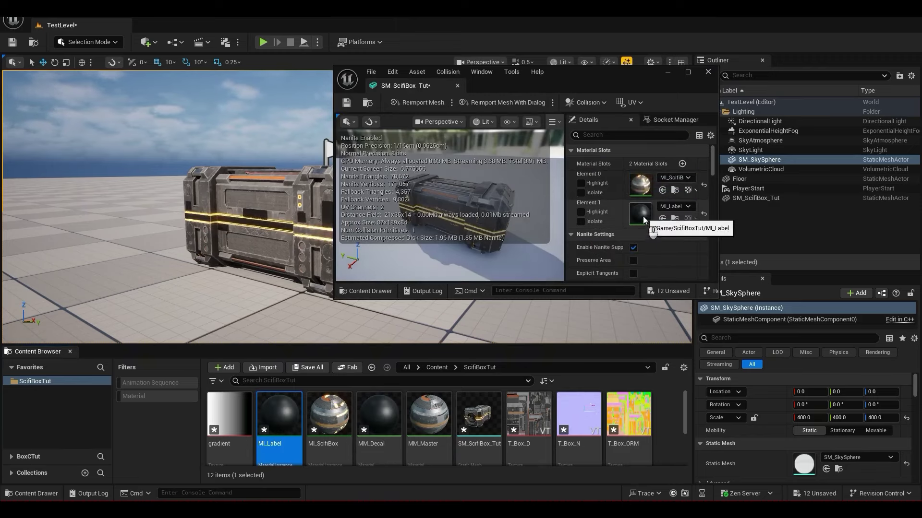
Open the MM_Decal material, add the three sign label textures as Texture Samples and stack them beside the output node
click(388, 432)
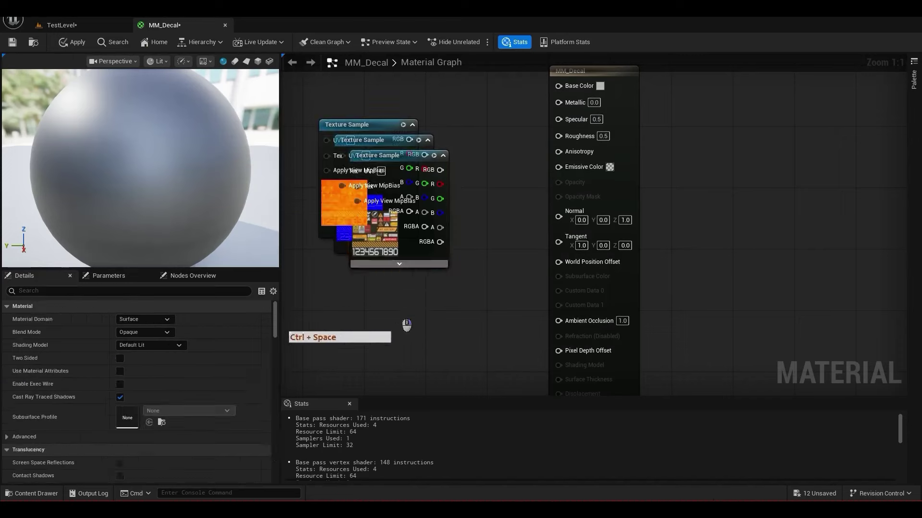
drag(405, 323, 433, 251)
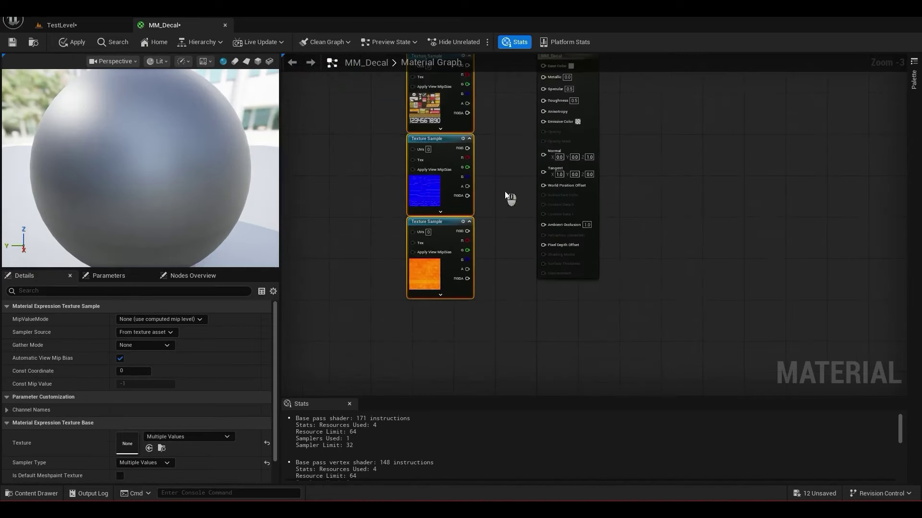
right_drag(506, 193, 503, 293)
click(638, 187)
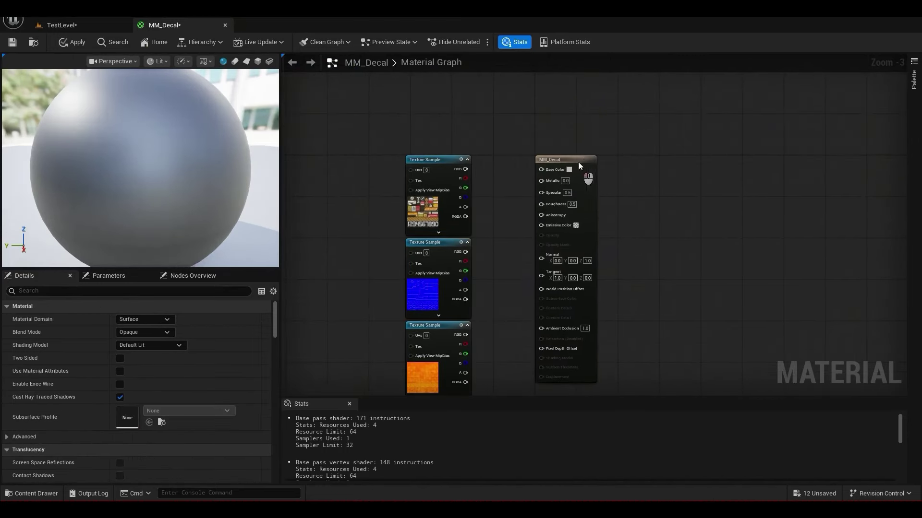
Set MM_Decal's material domain to Deferred Decal and its blend mode to Translucent
click(560, 159)
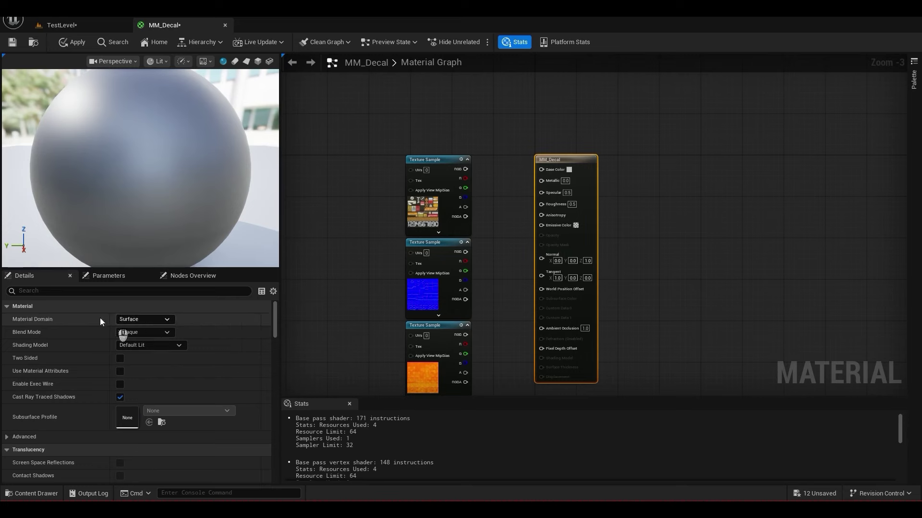
click(168, 319)
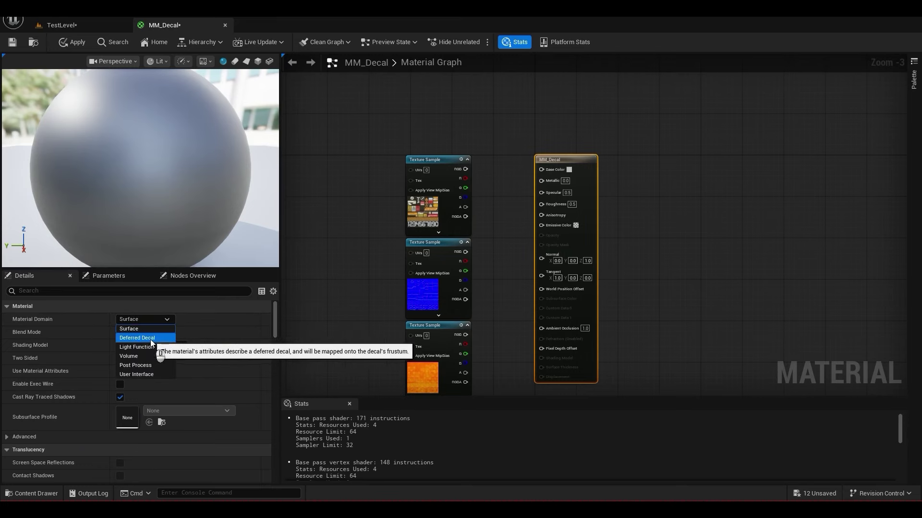
click(151, 339)
click(152, 331)
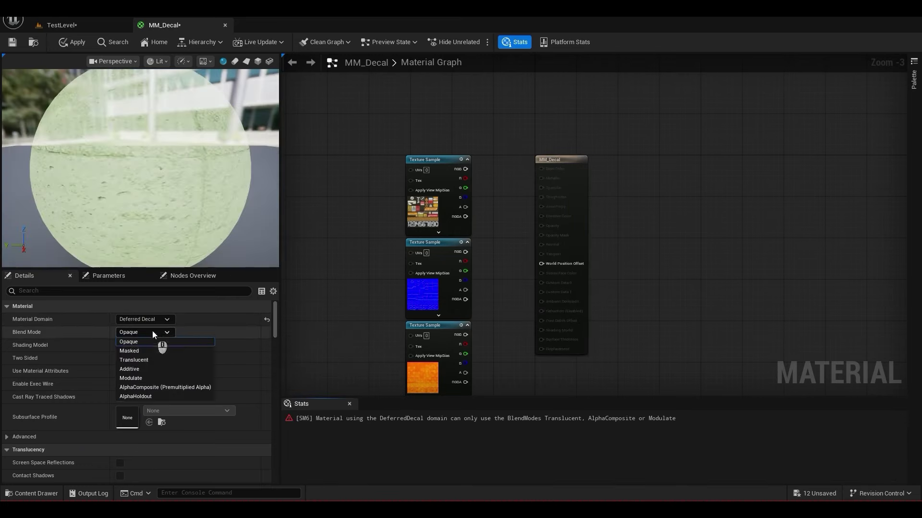
click(137, 360)
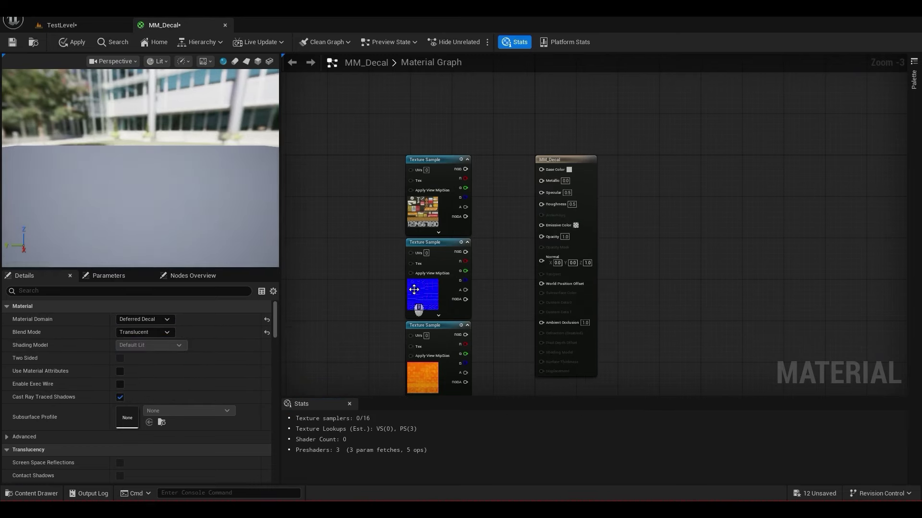
Connect the color texture's RGB to Base Color and its alpha to Opacity, and the normal texture's RGB to Normal
scroll(464, 161, up, 1)
drag(549, 159, 547, 159)
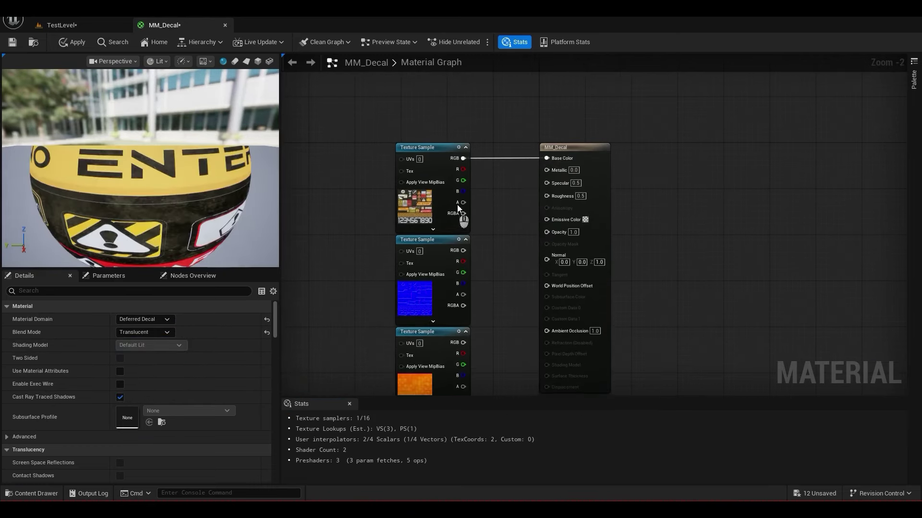
drag(516, 250, 547, 232)
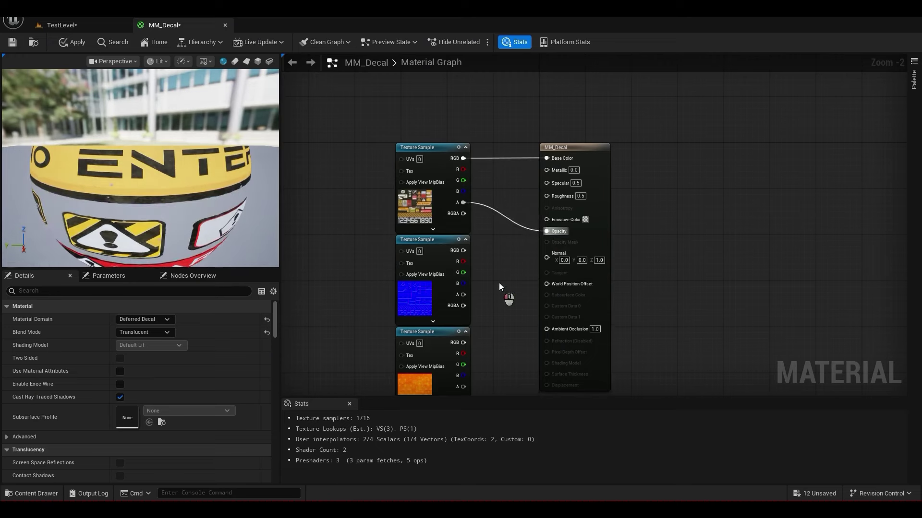
drag(536, 281, 555, 258)
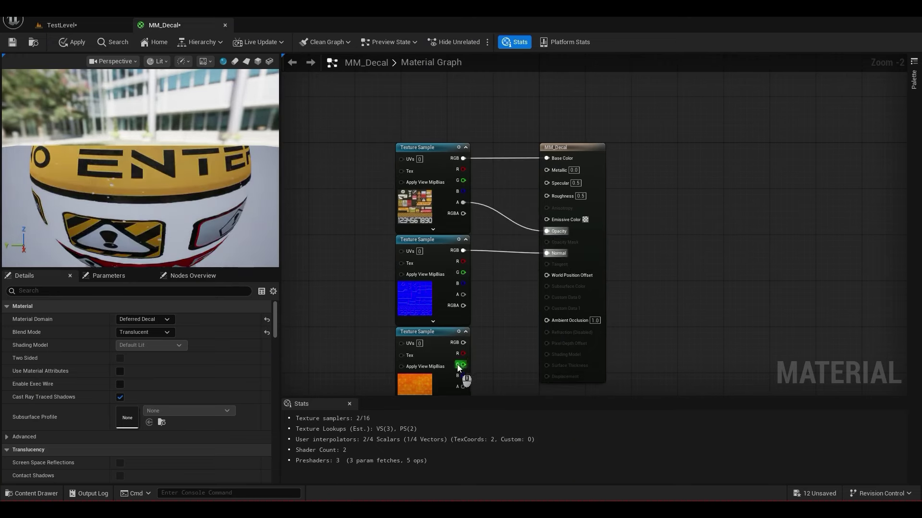
Connect the third texture's red channel to Ambient Occlusion, green to Roughness and blue to Metallic, and save and close MM_Decal
drag(464, 354, 544, 292)
drag(462, 336, 545, 141)
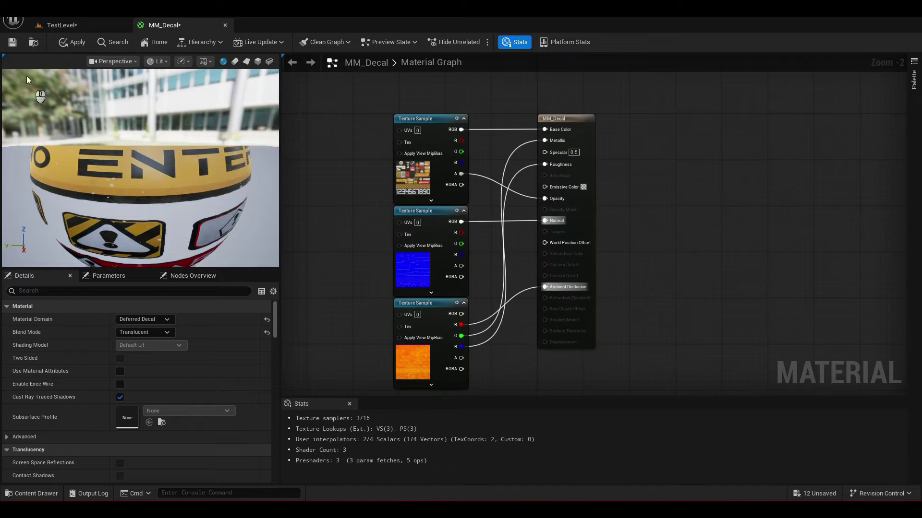
middle_click(175, 28)
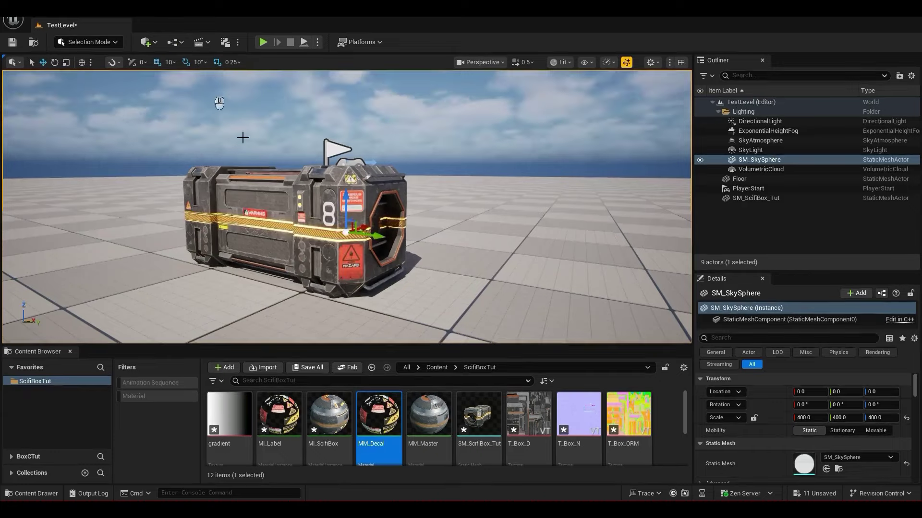
Examine the hazard stripes and the FLAMABLE label close up on the sci-fi box's long side
key(w)
right_drag(333, 260, 397, 293)
key(w)
key(a)
key(w)
key(a)
key(a)
key(w)
key(w)
key(w)
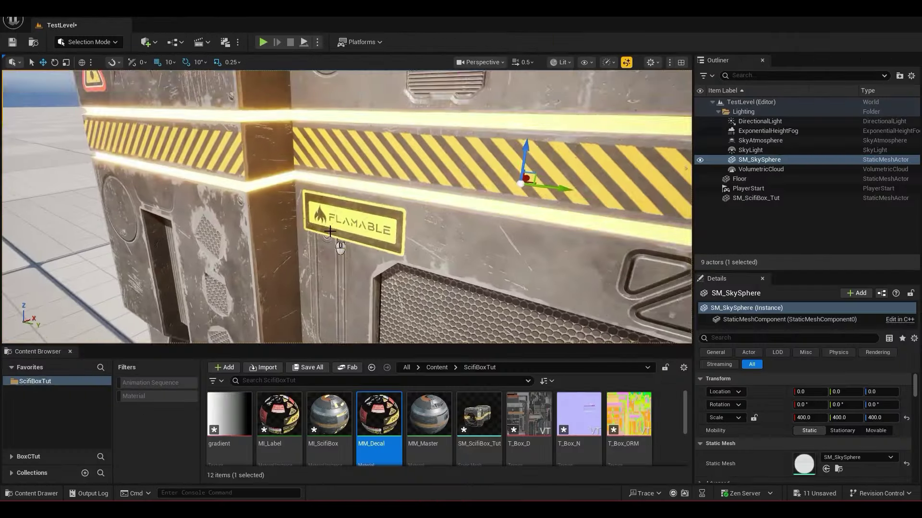
key(w)
right_drag(338, 252, 318, 235)
Examine the decals around the rest of the box, including its open end and the numbered corner
key(w)
key(s)
key(w)
key(s)
key(w)
key(s)
scroll(315, 234, down, 1)
key(s)
key(a)
key(s)
mouse_move(328, 247)
right_down()
mouse_move(393, 235)
mouse_move(526, 253)
mouse_move(340, 248)
right_up()
key(s)
key(a)
key(s)
key(w)
key(a)
key(s)
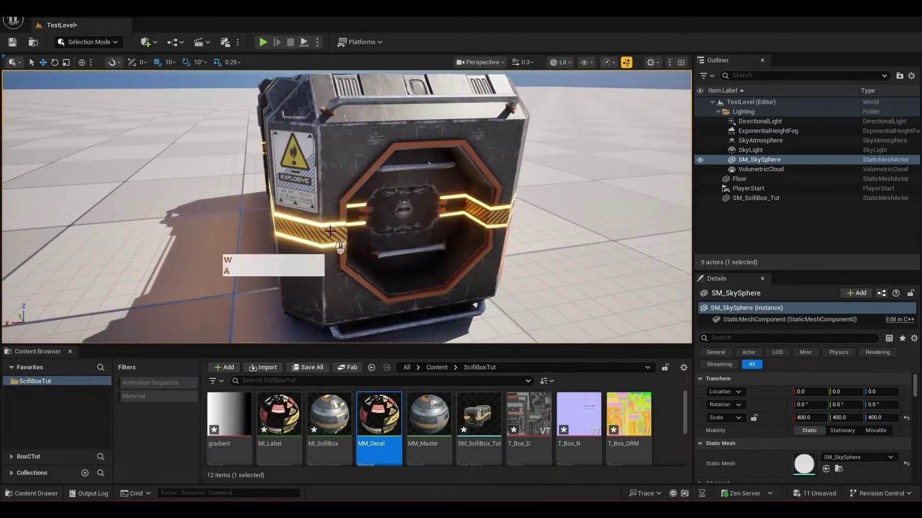
key(d)
right_drag(298, 195, 418, 154)
key(w)
key(s)
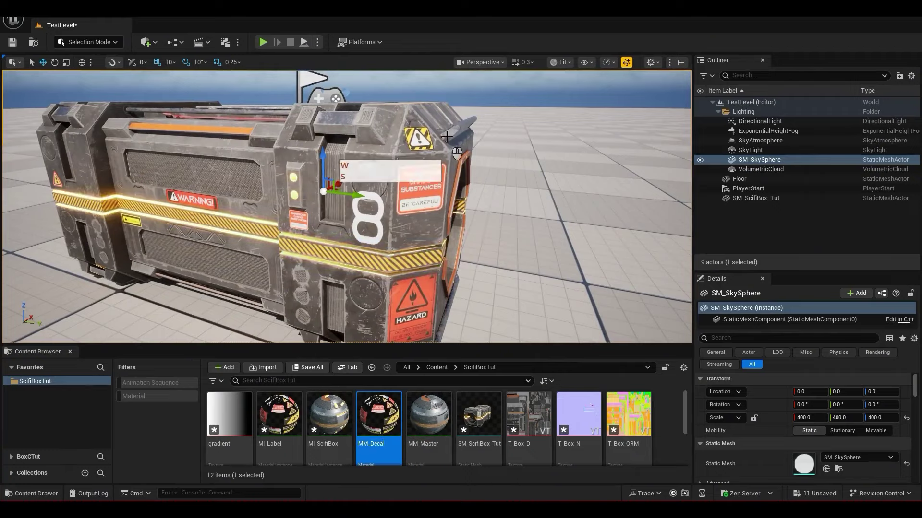
Toggle the Nanite setting of the SM_ScifiBox_Tut static mesh
right_click(486, 414)
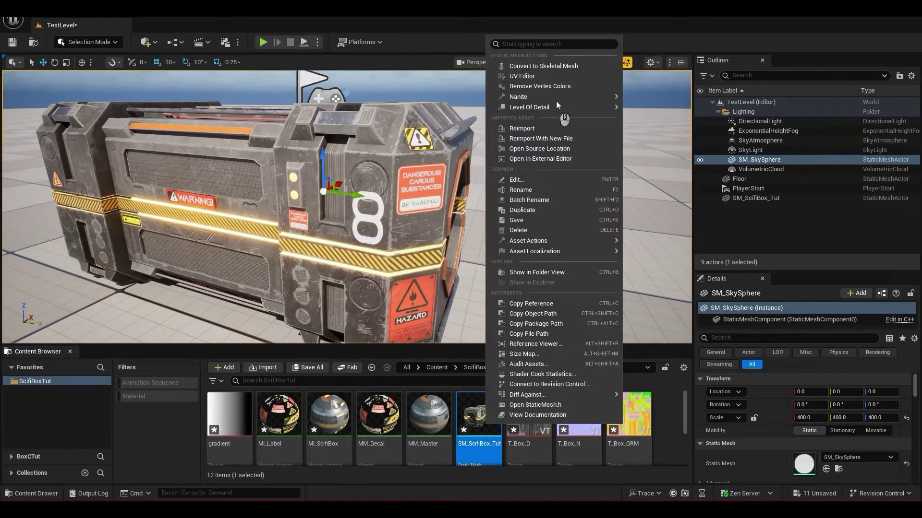
mouse_move(557, 98)
click(633, 102)
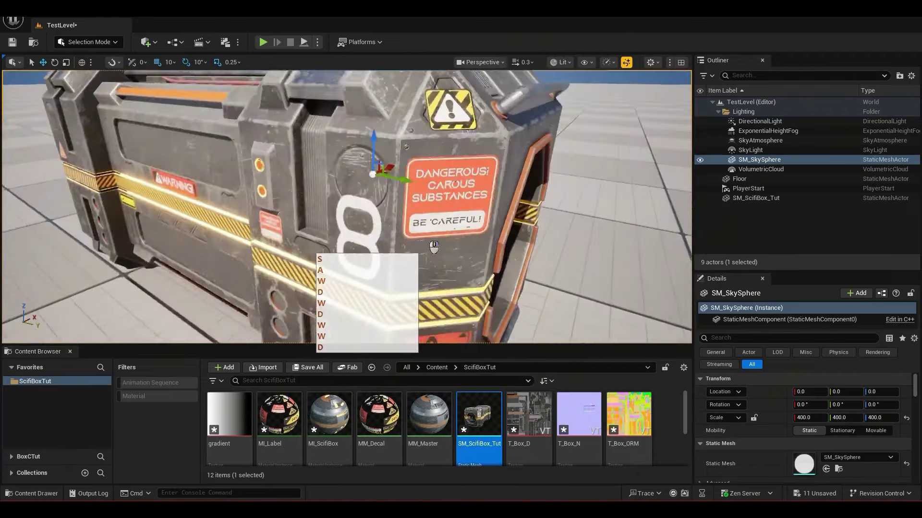
Examine the box's warning labels up close and the whole box from a distance with the changed Nanite setting
mouse_move(434, 245)
right_down()
mouse_move(475, 241)
mouse_move(428, 250)
mouse_move(433, 231)
right_up()
key(w)
key(a)
key(d)
key(q)
key(s)
key(s)
key(e)
key(q)
key(w)
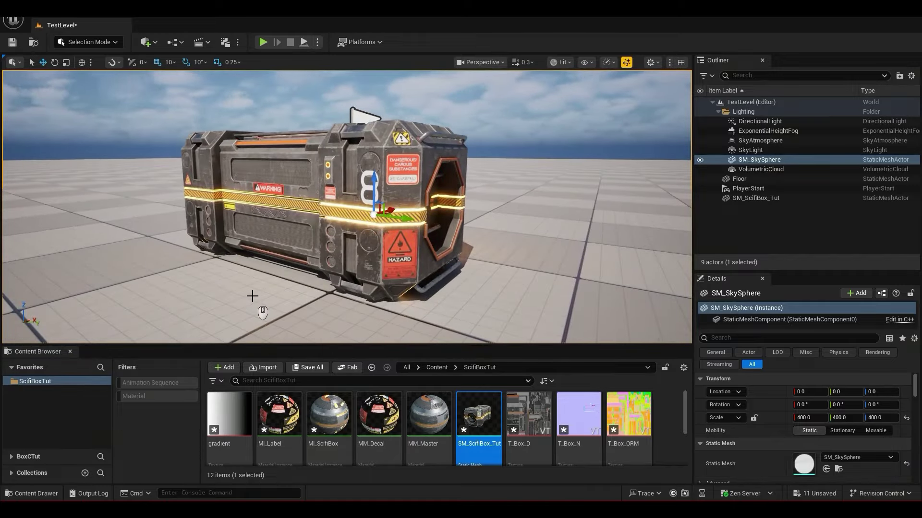